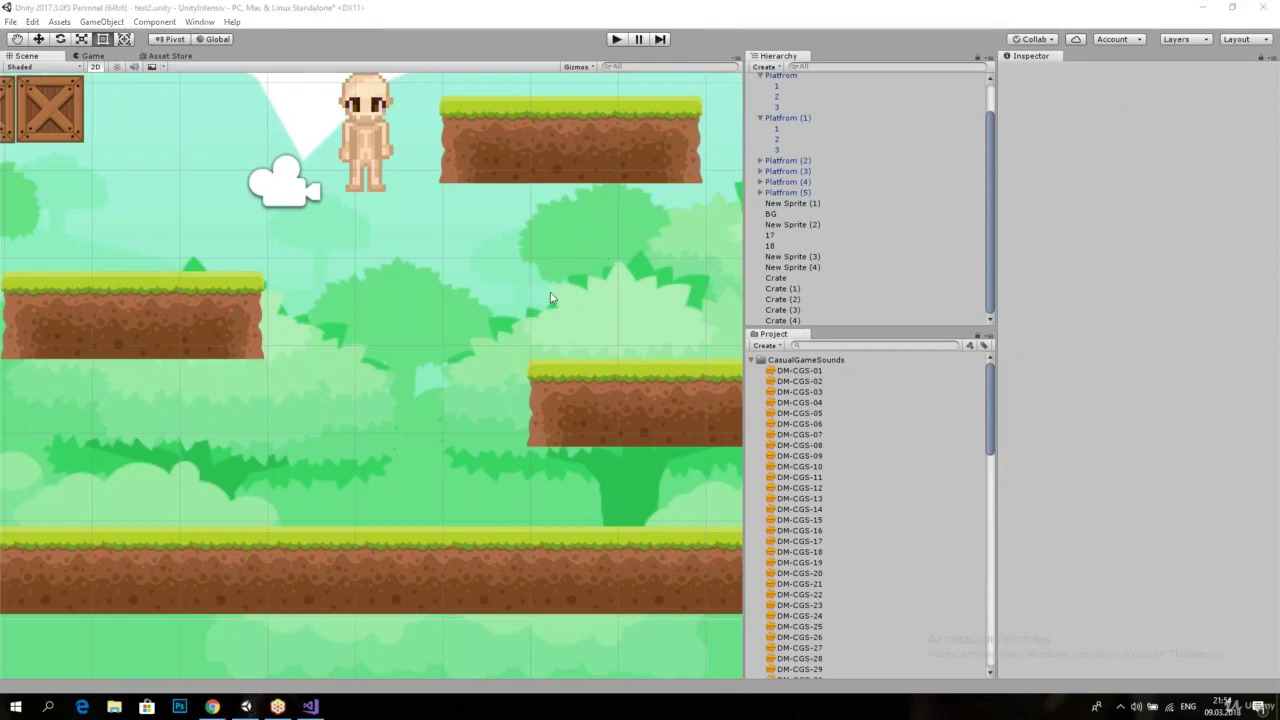
Step: Select the BG background object and look around the level in the Scene view
{"action": "left_click", "coordinate": [770, 214]}
{"action": "scroll", "coordinate": [510, 287], "scroll_direction": "down", "scroll_amount": 2}
{"action": "scroll", "coordinate": [513, 287], "scroll_direction": "down", "scroll_amount": 2}
{"action": "scroll", "coordinate": [458, 300], "scroll_direction": "up", "scroll_amount": 1}
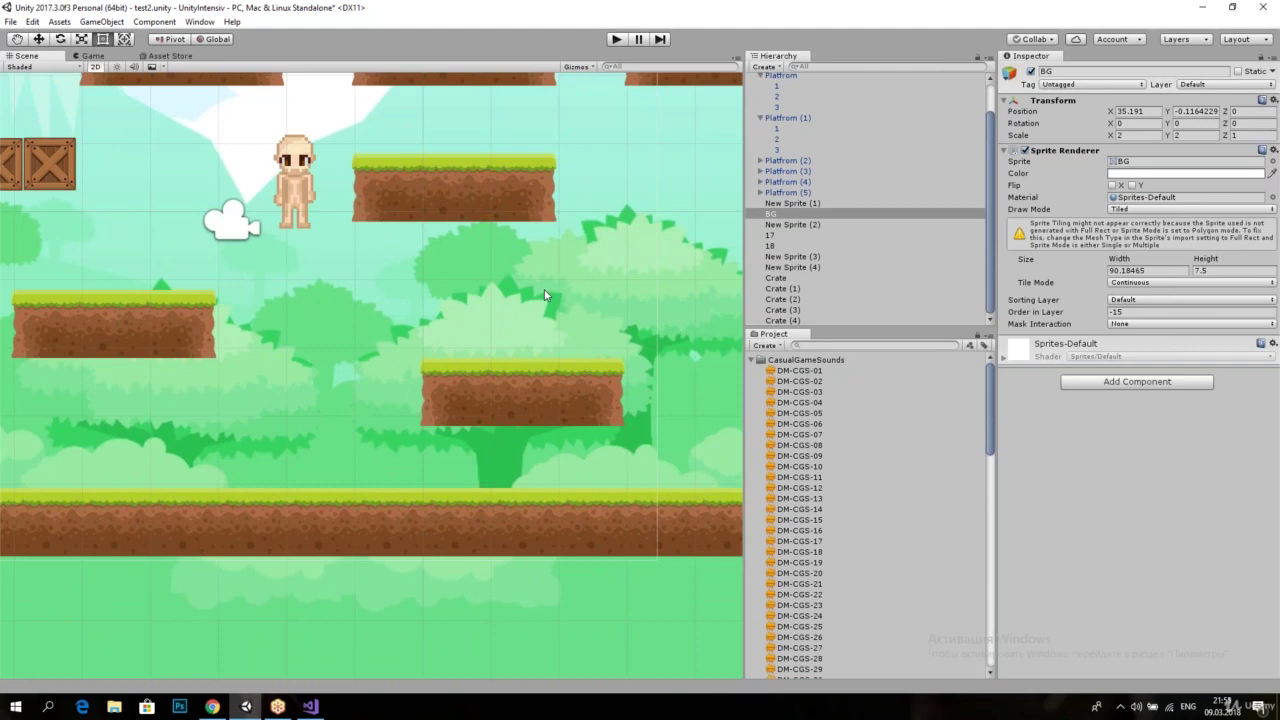
{"action": "scroll", "coordinate": [545, 295], "scroll_direction": "down", "scroll_amount": 1}
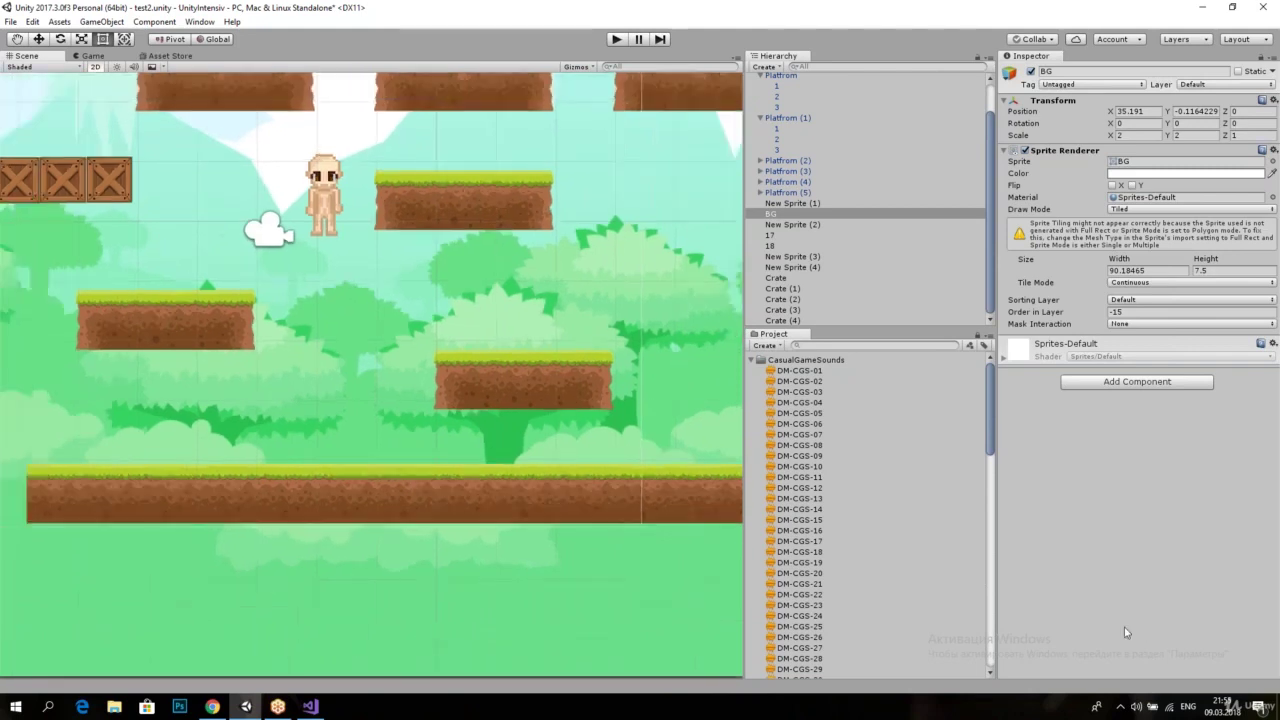
{"action": "mouse_move", "coordinate": [327, 354]}
{"action": "left_mouse_down"}
{"action": "mouse_move", "coordinate": [357, 390]}
{"action": "mouse_move", "coordinate": [432, 562]}
{"action": "left_mouse_up"}
{"action": "left_click_drag", "start_coordinate": [470, 505], "coordinate": [545, 510]}
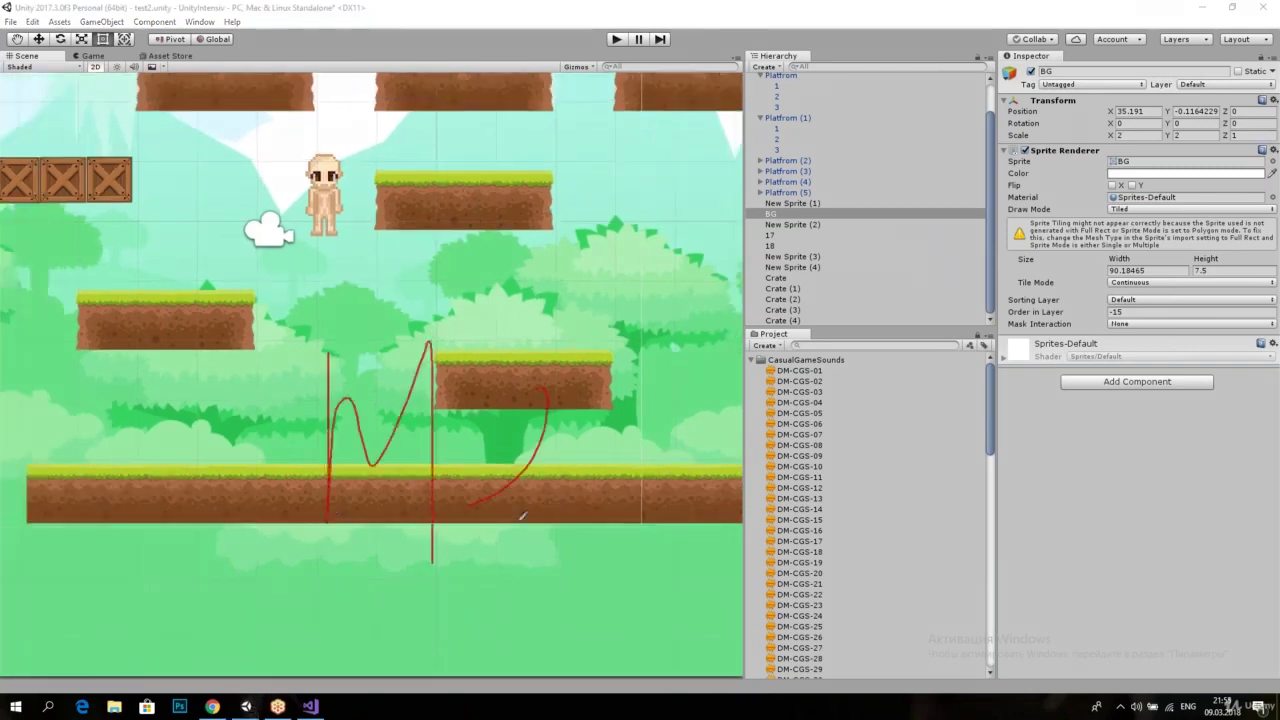
{"action": "left_click_drag", "start_coordinate": [605, 393], "coordinate": [622, 534]}
{"action": "left_click_drag", "start_coordinate": [644, 410], "coordinate": [668, 425]}
{"action": "left_click_drag", "start_coordinate": [632, 466], "coordinate": [660, 464]}
{"action": "left_click_drag", "start_coordinate": [701, 498], "coordinate": [742, 500]}
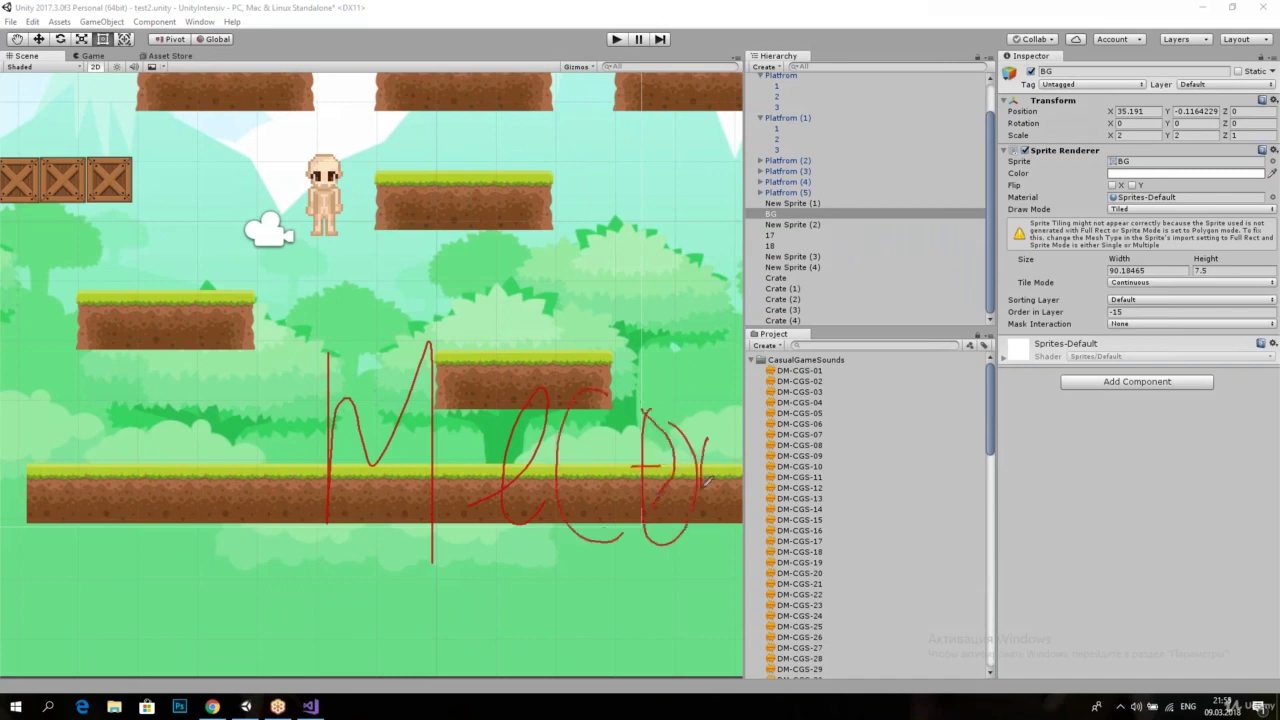
{"action": "mouse_move", "coordinate": [765, 440]}
{"action": "left_mouse_down"}
{"action": "mouse_move", "coordinate": [754, 462]}
{"action": "mouse_move", "coordinate": [848, 400]}
{"action": "mouse_move", "coordinate": [920, 498]}
{"action": "left_mouse_up"}
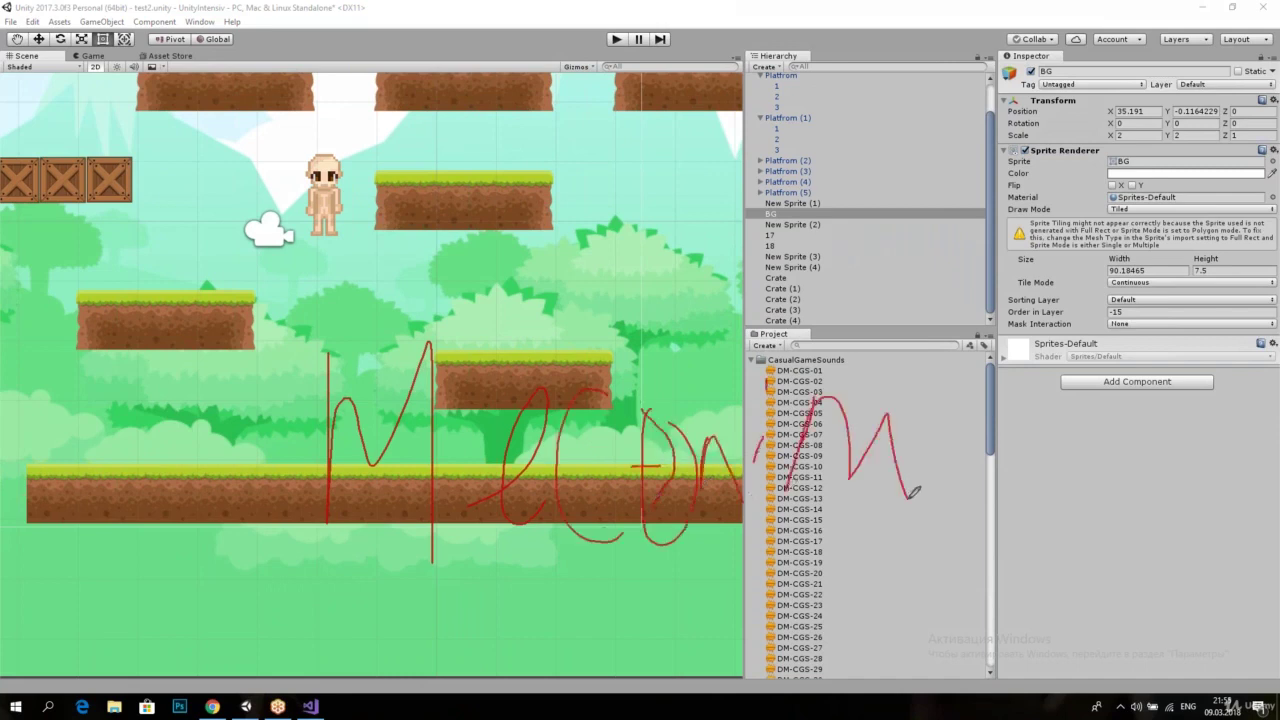
{"action": "key", "text": "Escape"}
Step: Shift and enlarge the Scene view to frame the whole level
{"action": "scroll", "coordinate": [390, 347], "scroll_direction": "up", "scroll_amount": 2}
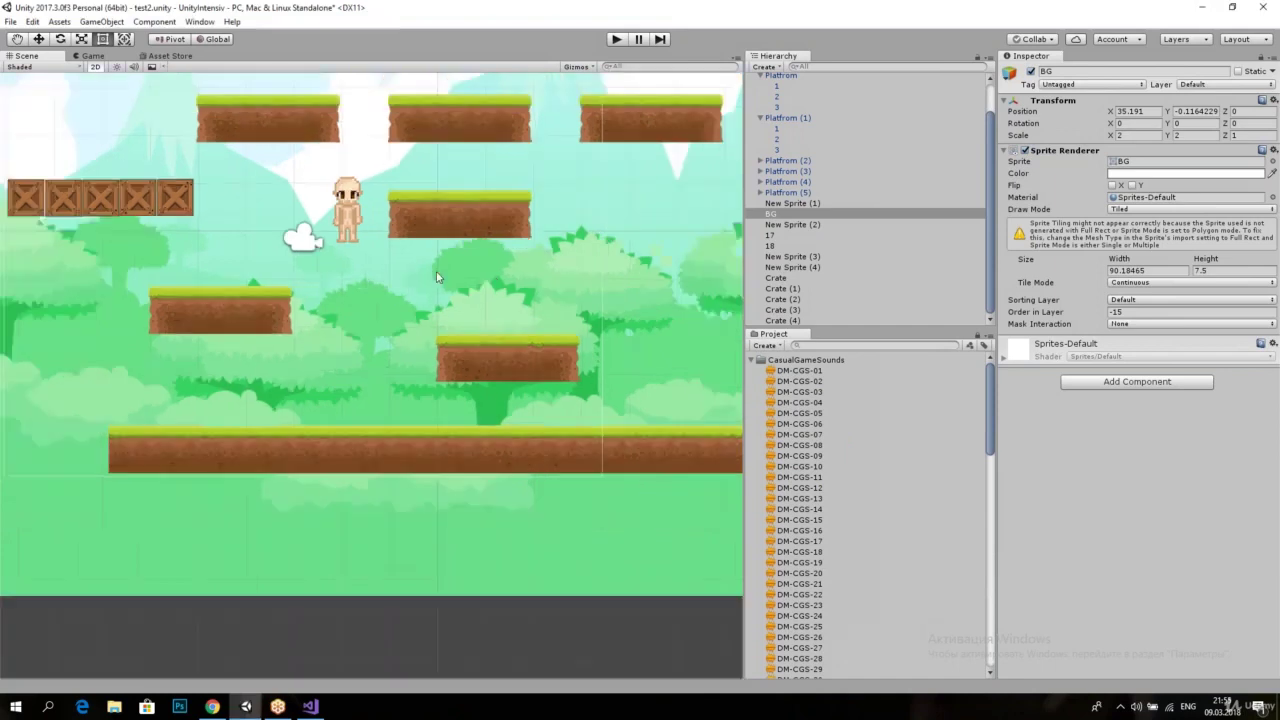
{"action": "middle_click_drag", "start_coordinate": [303, 197], "coordinate": [390, 347]}
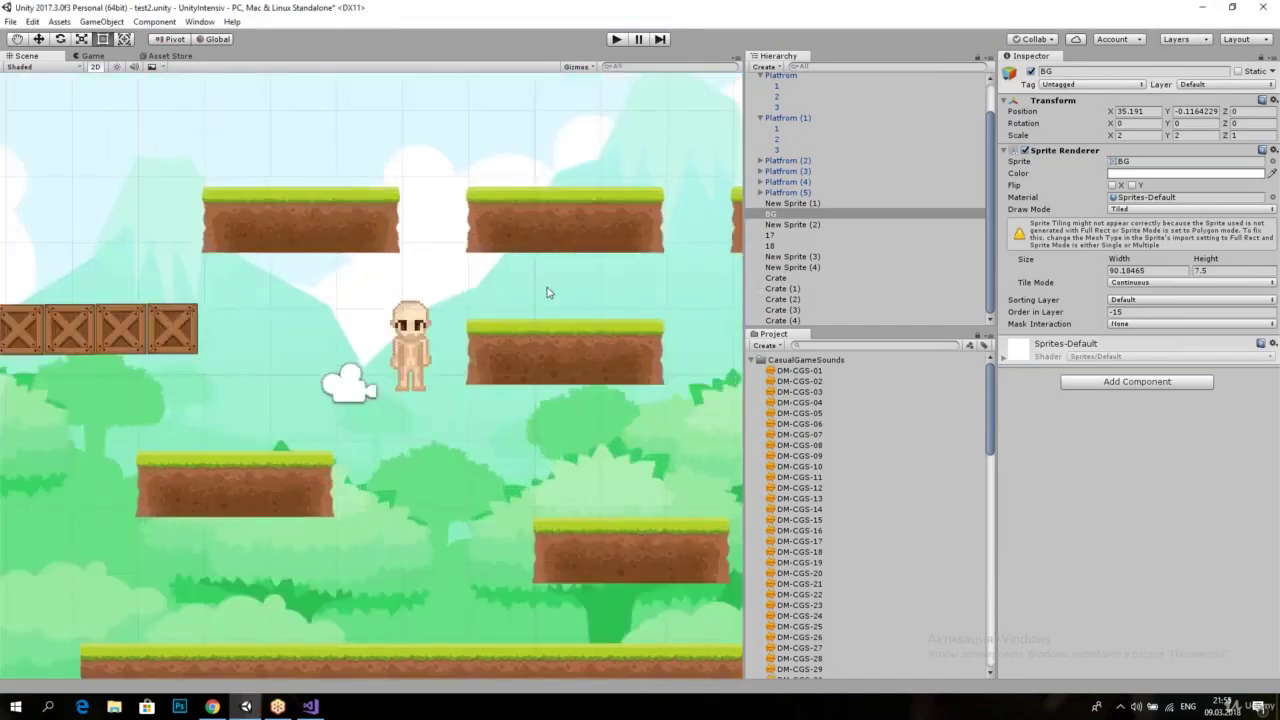
{"action": "key", "text": "ctrl+2"}
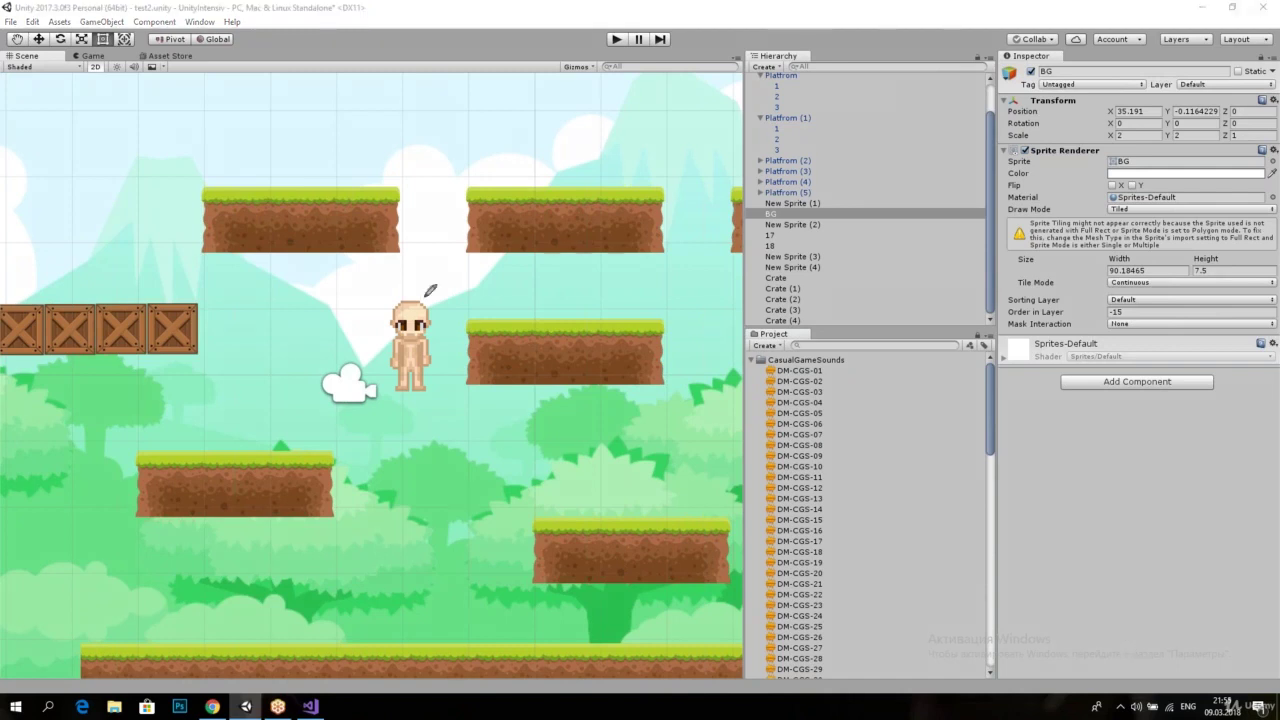
{"action": "left_click_drag", "start_coordinate": [386, 322], "coordinate": [438, 311]}
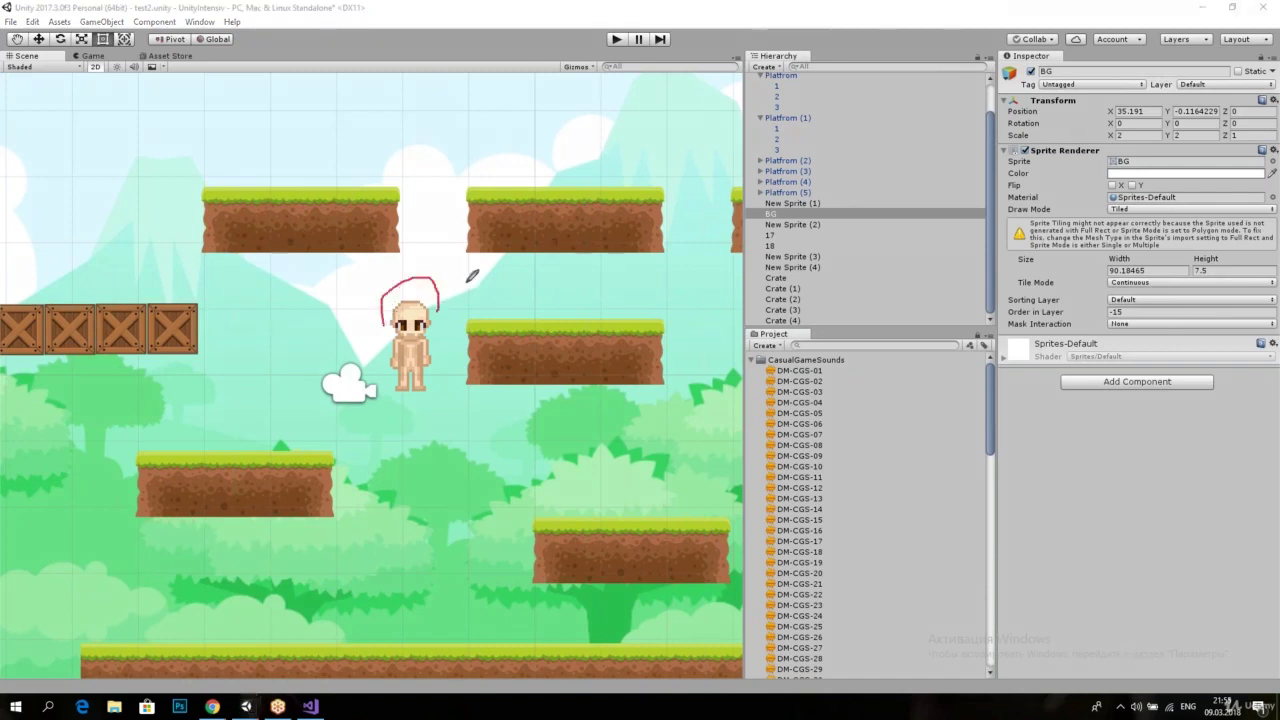
{"action": "left_click_drag", "start_coordinate": [447, 218], "coordinate": [900, 422]}
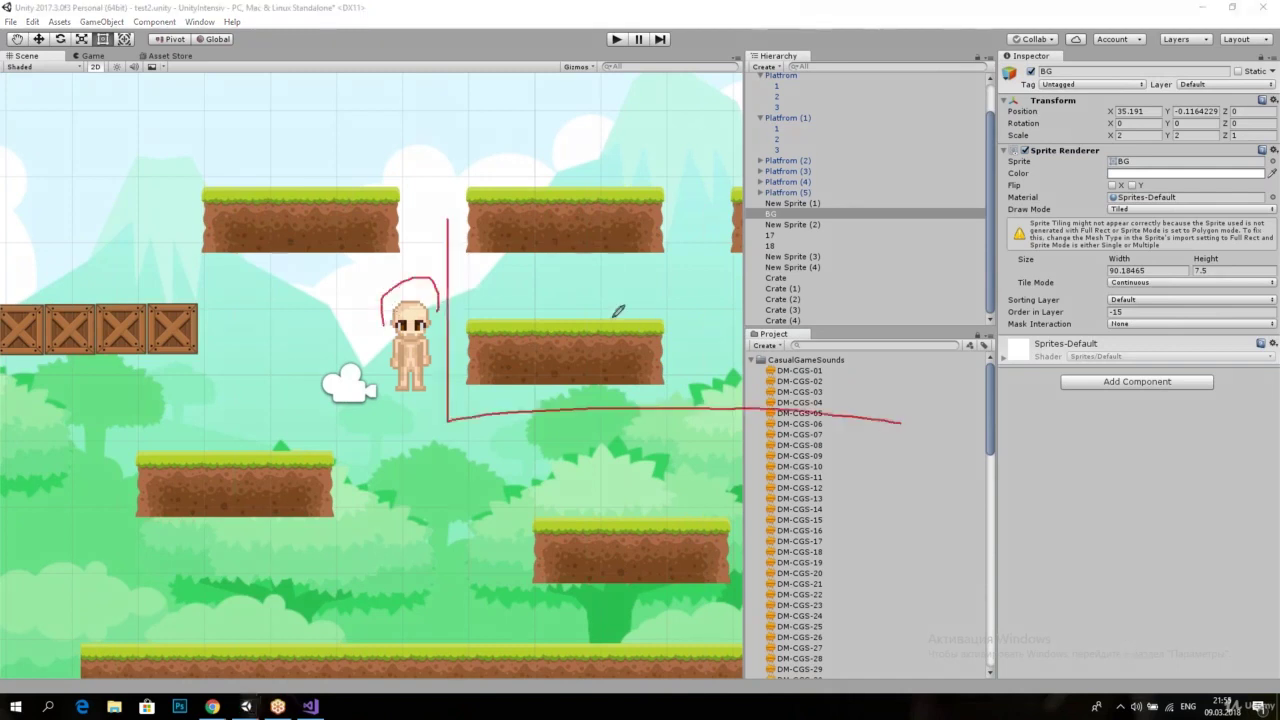
{"action": "left_click_drag", "start_coordinate": [456, 282], "coordinate": [893, 293]}
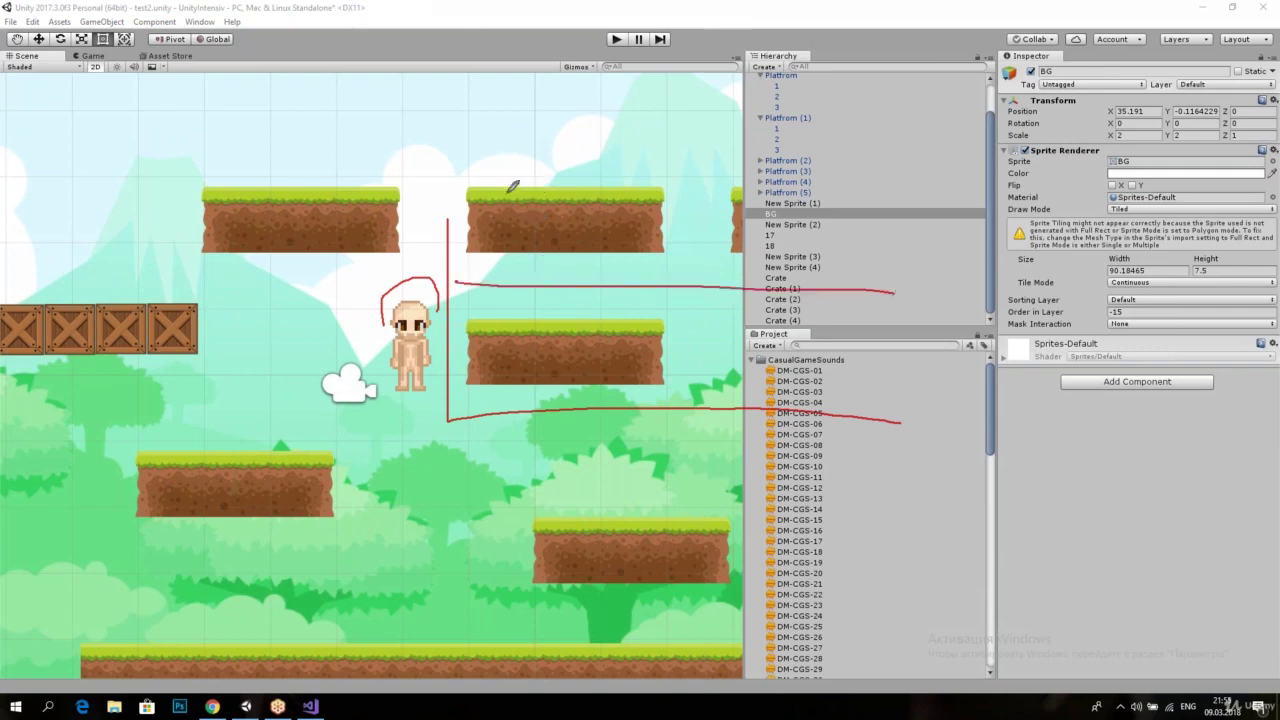
{"action": "left_click_drag", "start_coordinate": [503, 198], "coordinate": [520, 206]}
{"action": "mouse_move", "coordinate": [642, 187]}
{"action": "left_mouse_down"}
{"action": "mouse_move", "coordinate": [660, 210]}
{"action": "mouse_move", "coordinate": [596, 250]}
{"action": "left_mouse_up"}
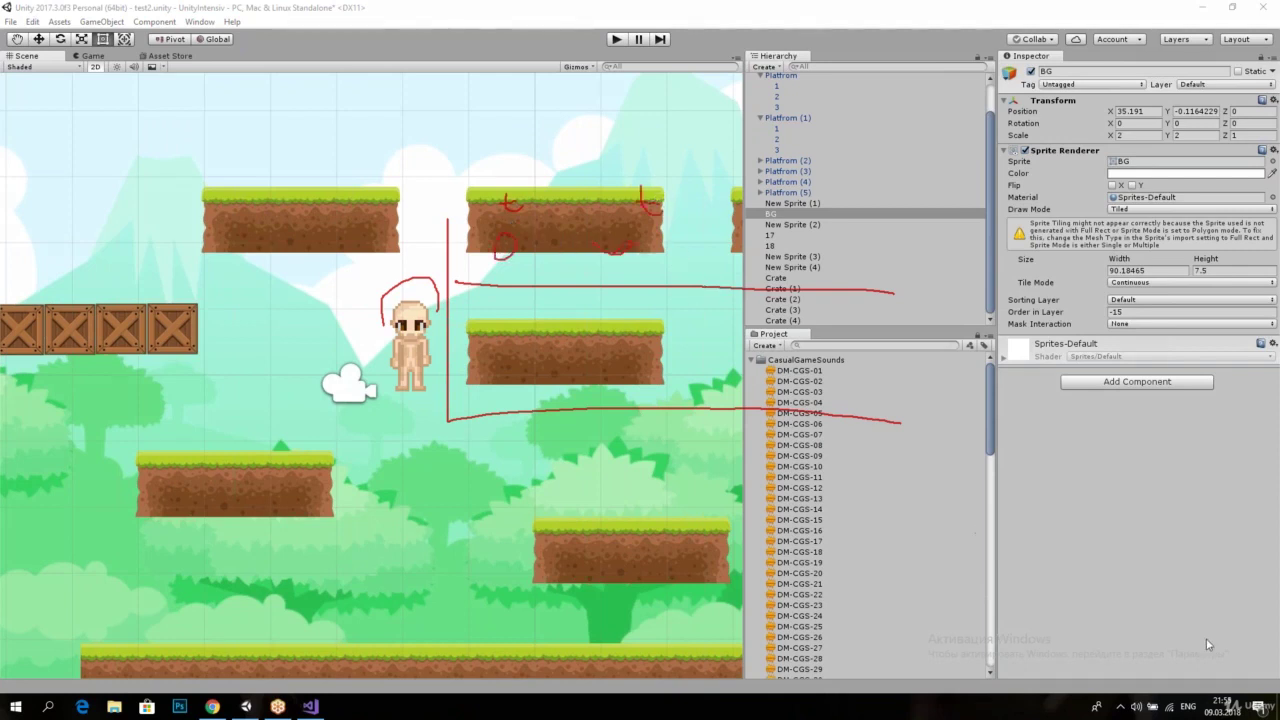
{"action": "key", "text": "e"}
{"action": "mouse_move", "coordinate": [405, 403]}
{"action": "left_mouse_down"}
{"action": "mouse_move", "coordinate": [366, 312]}
{"action": "mouse_move", "coordinate": [408, 402]}
{"action": "left_mouse_up"}
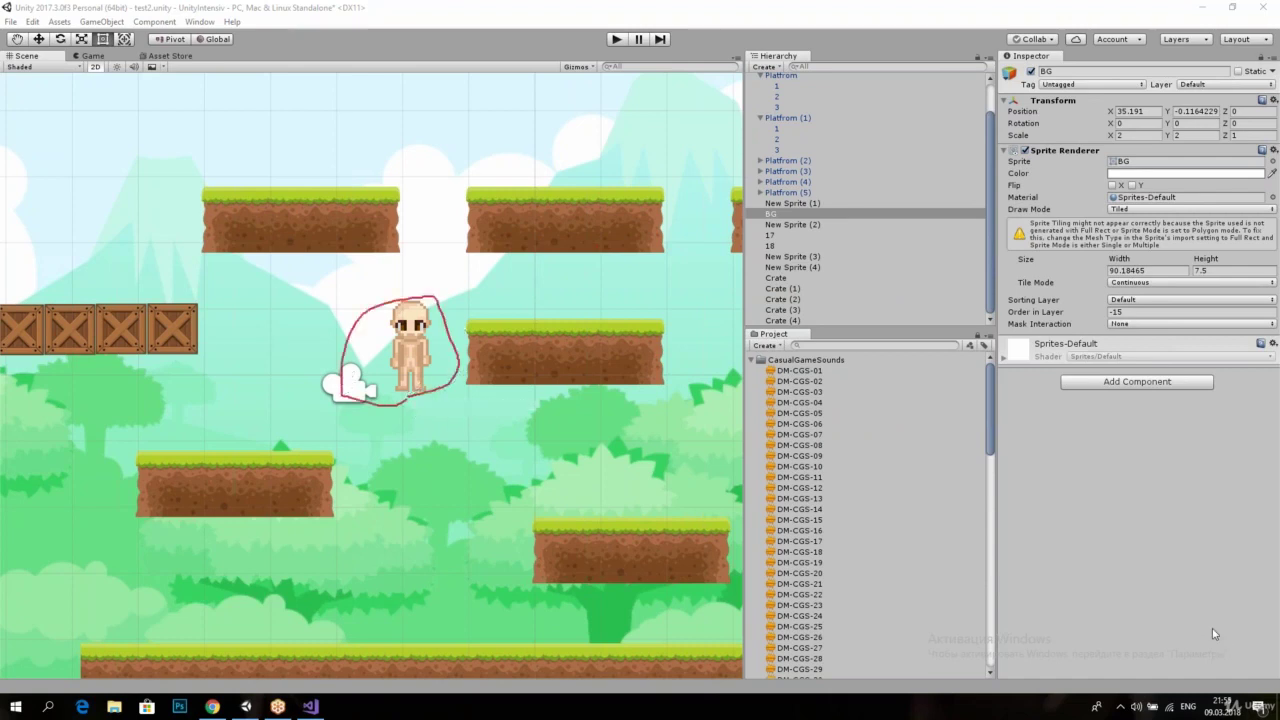
{"action": "key", "text": "e"}
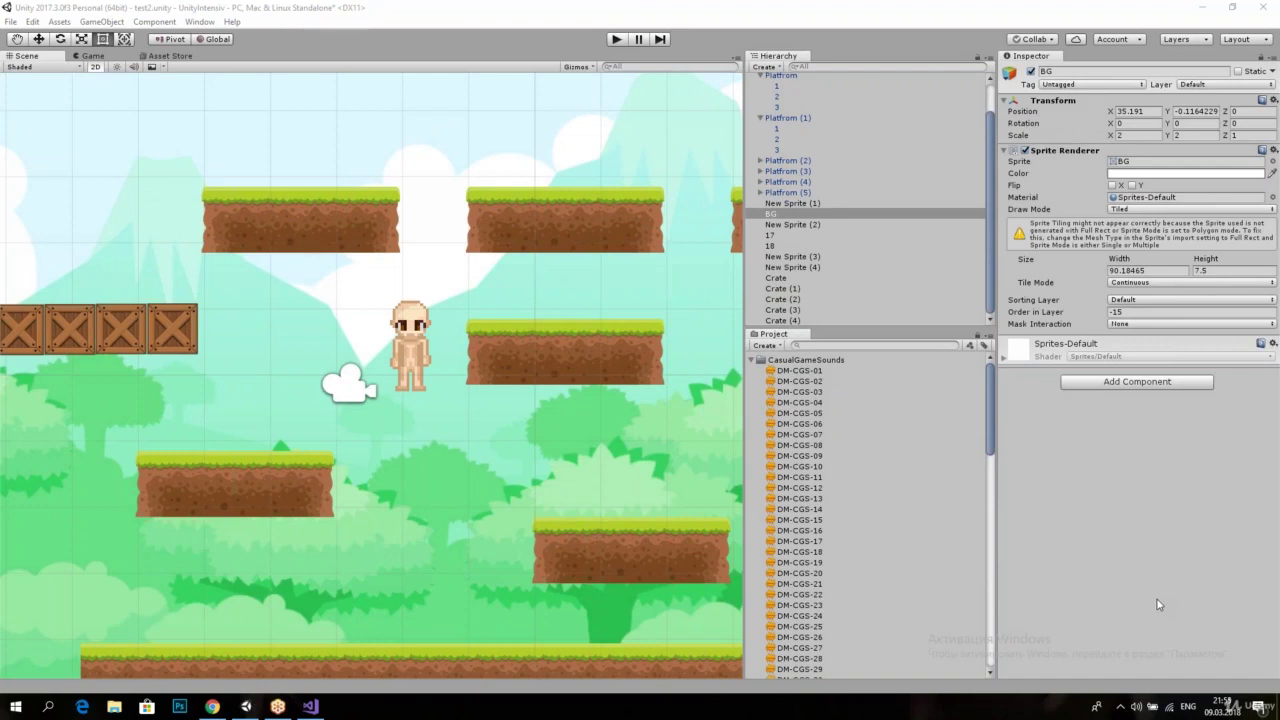
Step: Collapse the CasualGameSounds folder and recentre the level in the Scene view
{"action": "left_click", "coordinate": [753, 361]}
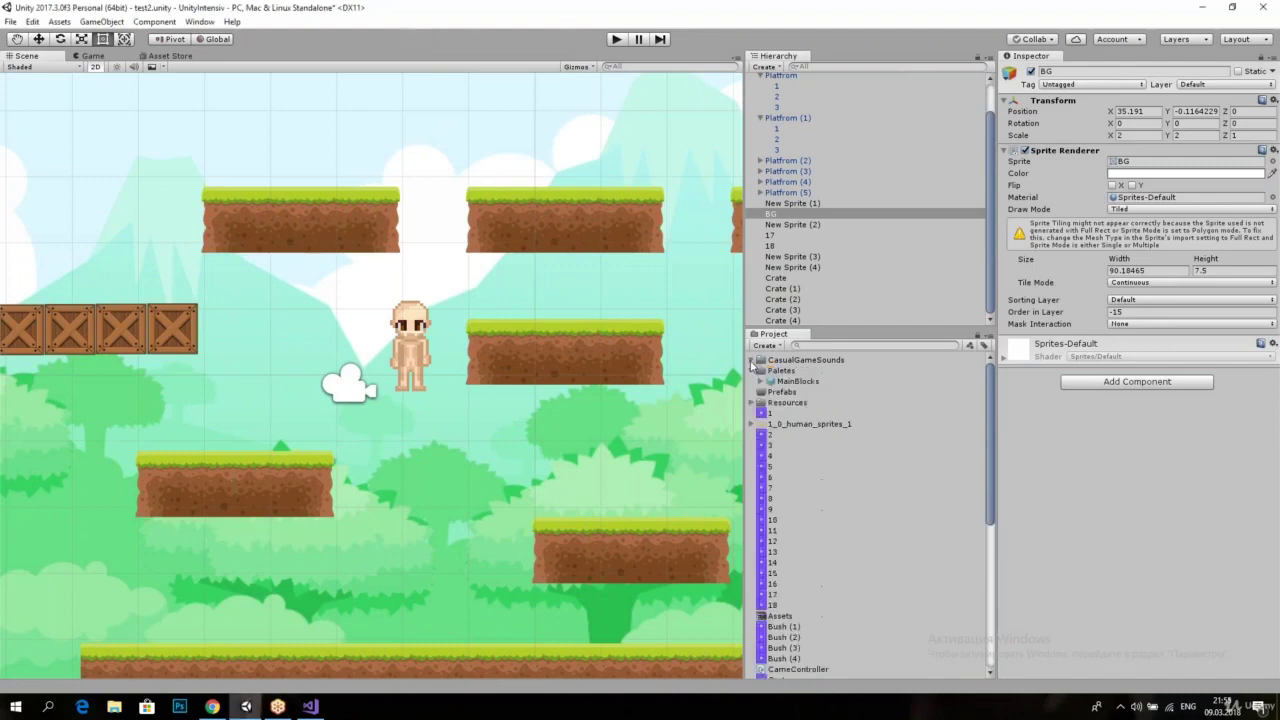
{"action": "scroll", "coordinate": [697, 379], "scroll_direction": "down", "scroll_amount": 1}
{"action": "scroll", "coordinate": [600, 405], "scroll_direction": "down", "scroll_amount": 1}
{"action": "scroll", "coordinate": [600, 405], "scroll_direction": "down", "scroll_amount": 2}
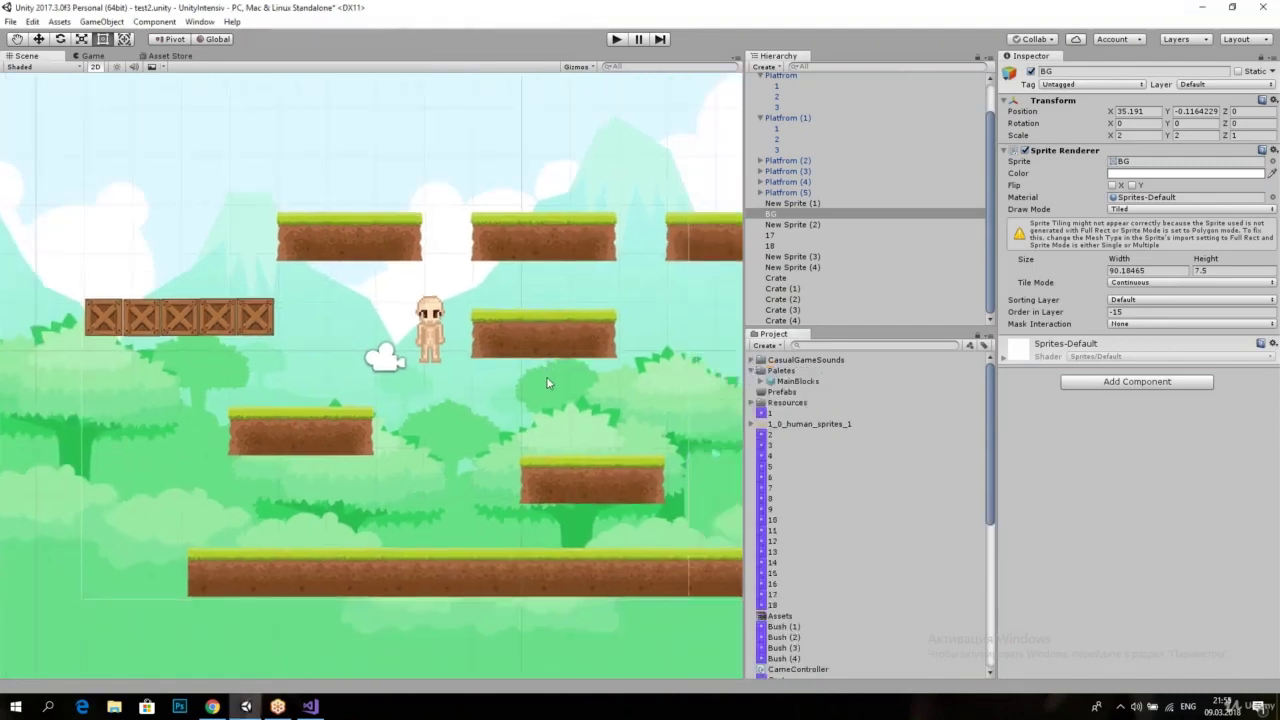
{"action": "middle_click_drag", "start_coordinate": [547, 383], "coordinate": [590, 390]}
{"action": "scroll", "coordinate": [214, 269], "scroll_direction": "up", "scroll_amount": 1}
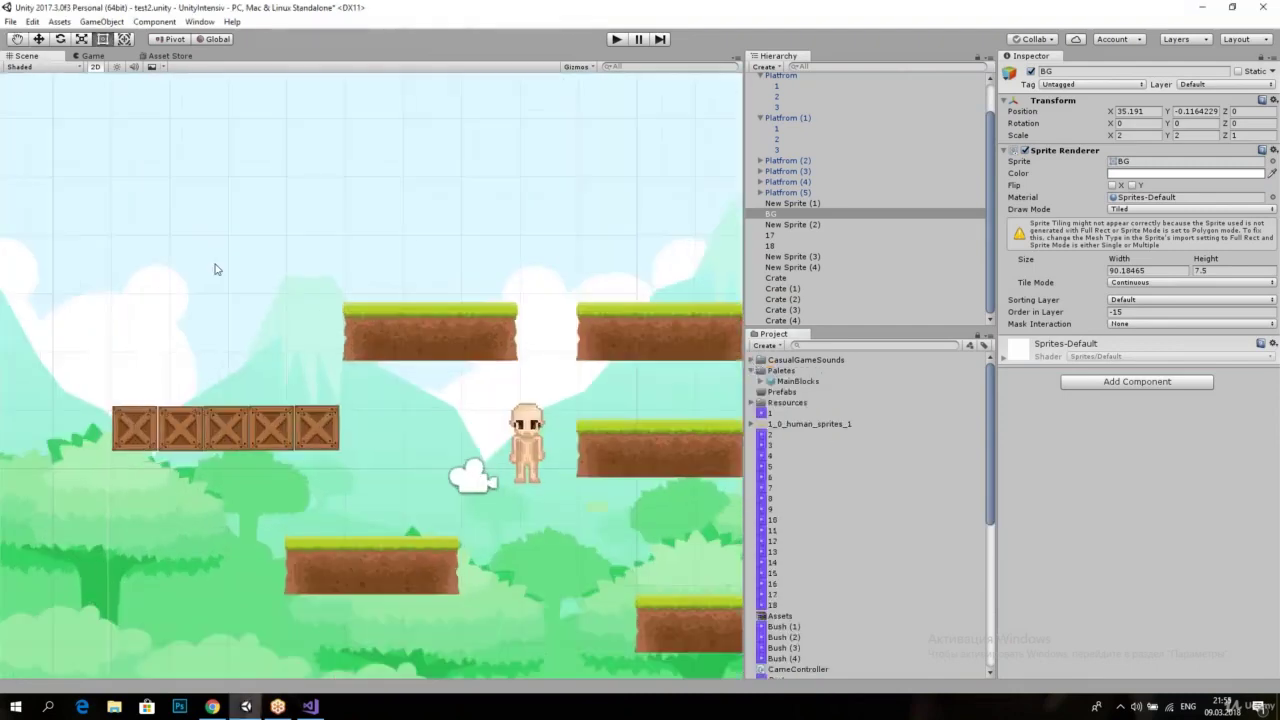
Step: Start a new empty scene, answering the unsaved-changes prompt
{"action": "left_click", "coordinate": [107, 22]}
{"action": "mouse_move", "coordinate": [167, 81]}
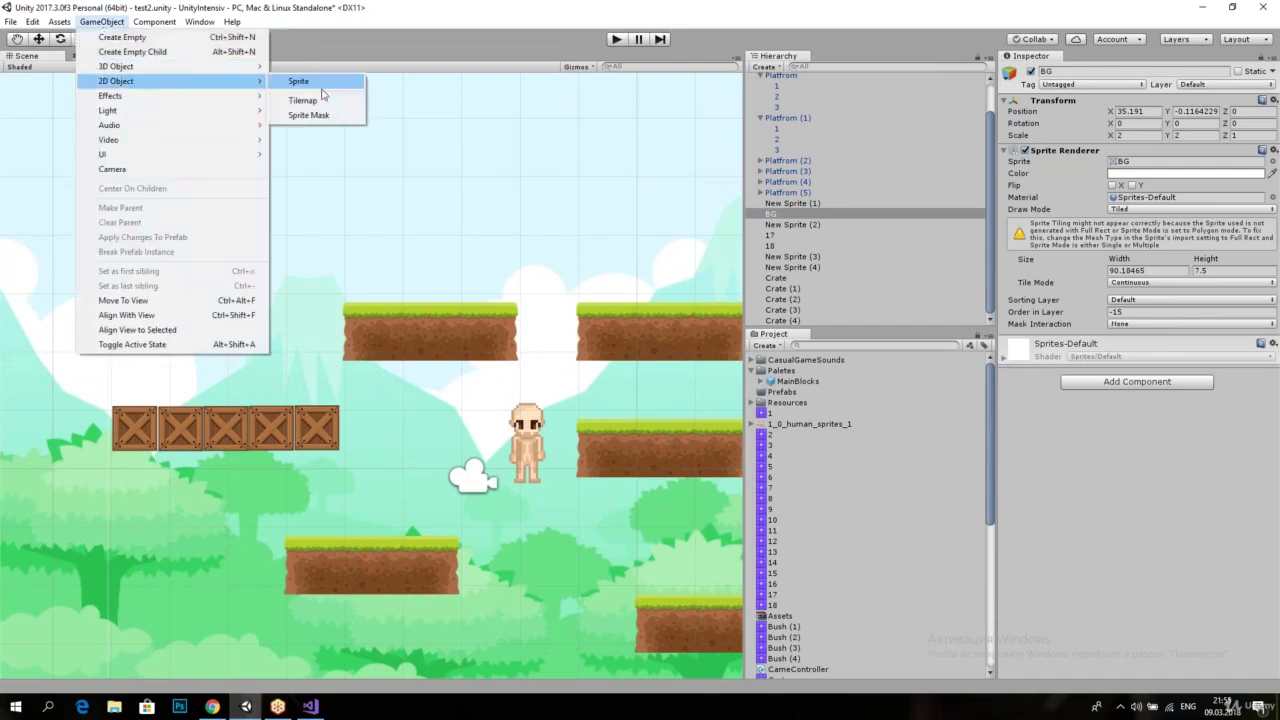
{"action": "left_click", "coordinate": [35, 38]}
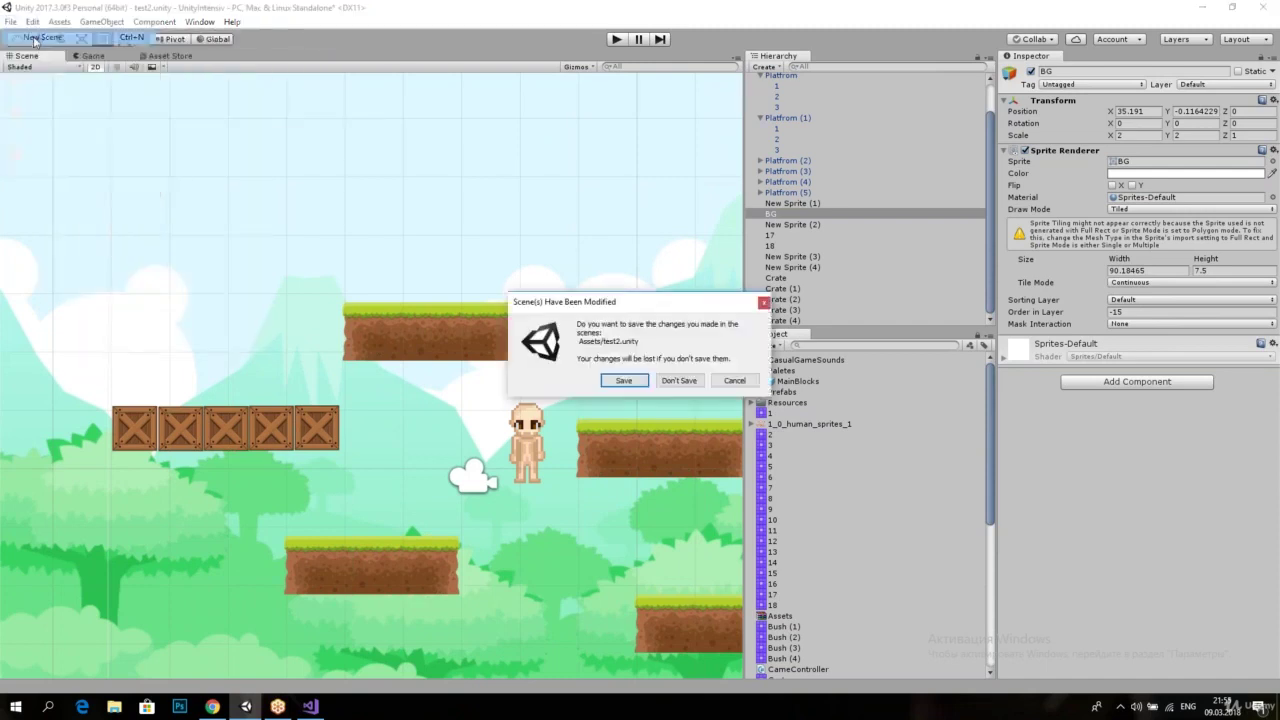
{"action": "left_click", "coordinate": [623, 380]}
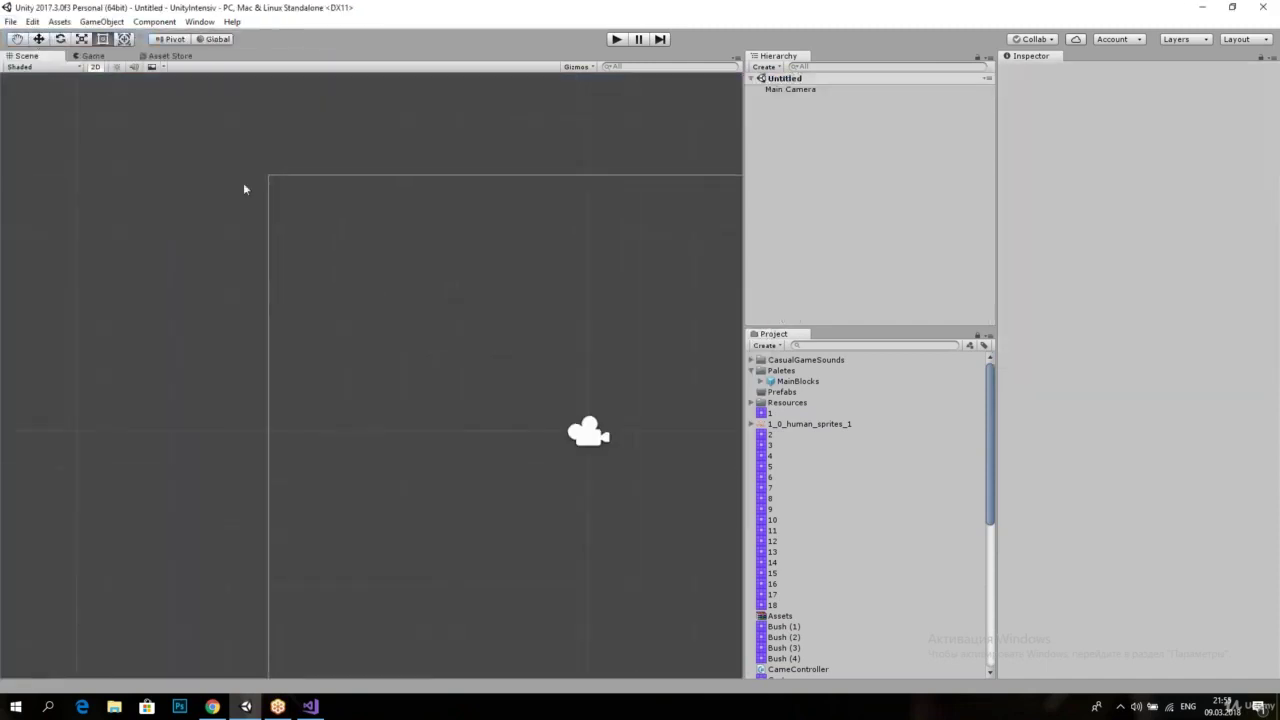
Step: Expand the Resources folder and drag the Tree_2 sprite into the new scene
{"action": "scroll", "coordinate": [463, 294], "scroll_direction": "down", "scroll_amount": 2}
{"action": "scroll", "coordinate": [463, 294], "scroll_direction": "down", "scroll_amount": 2}
{"action": "scroll", "coordinate": [857, 443], "scroll_direction": "down", "scroll_amount": 5}
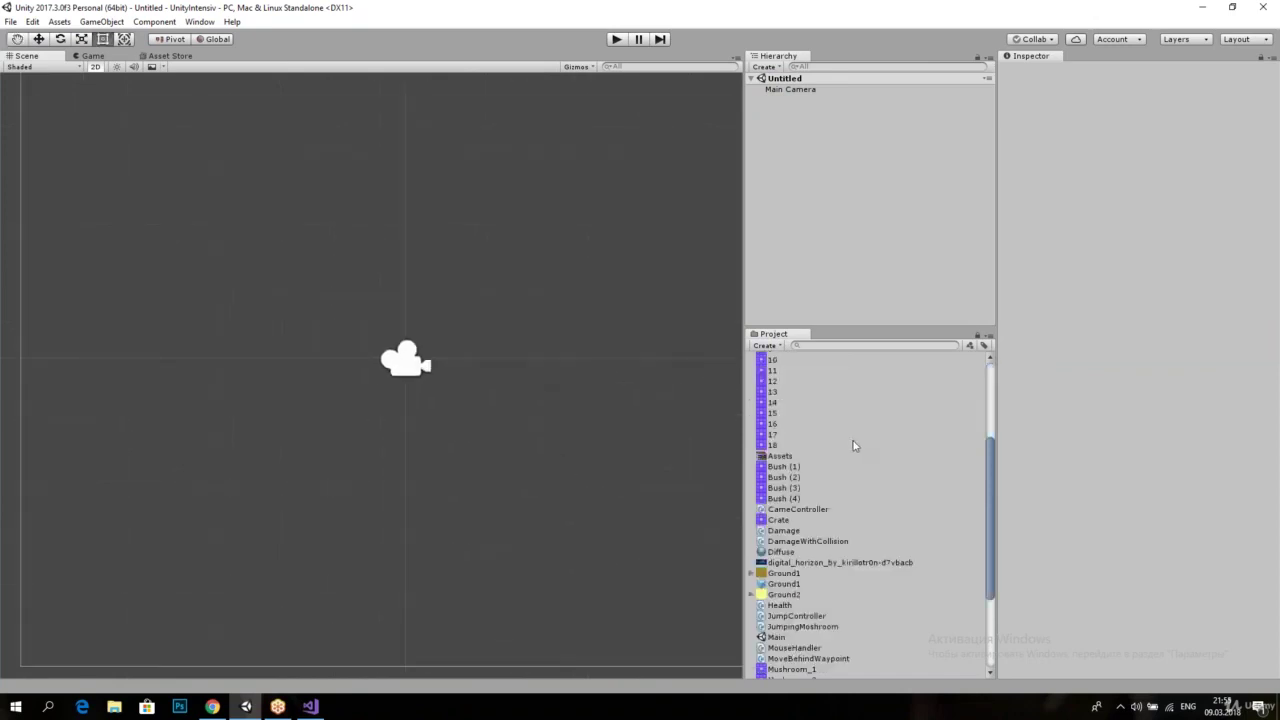
{"action": "scroll", "coordinate": [855, 445], "scroll_direction": "down", "scroll_amount": 5}
{"action": "scroll", "coordinate": [811, 526], "scroll_direction": "up", "scroll_amount": 5}
{"action": "scroll", "coordinate": [811, 526], "scroll_direction": "up", "scroll_amount": 1}
{"action": "scroll", "coordinate": [811, 526], "scroll_direction": "up", "scroll_amount": 3}
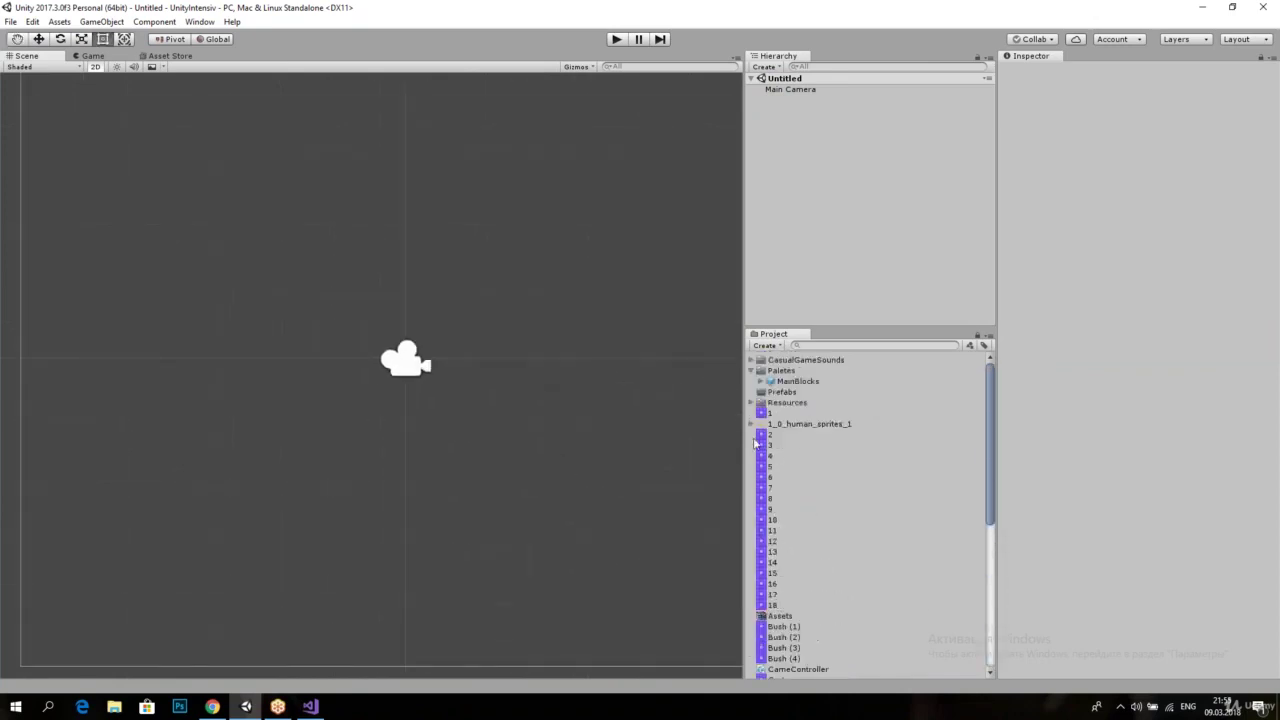
{"action": "left_click", "coordinate": [752, 402]}
{"action": "scroll", "coordinate": [822, 478], "scroll_direction": "down", "scroll_amount": 5}
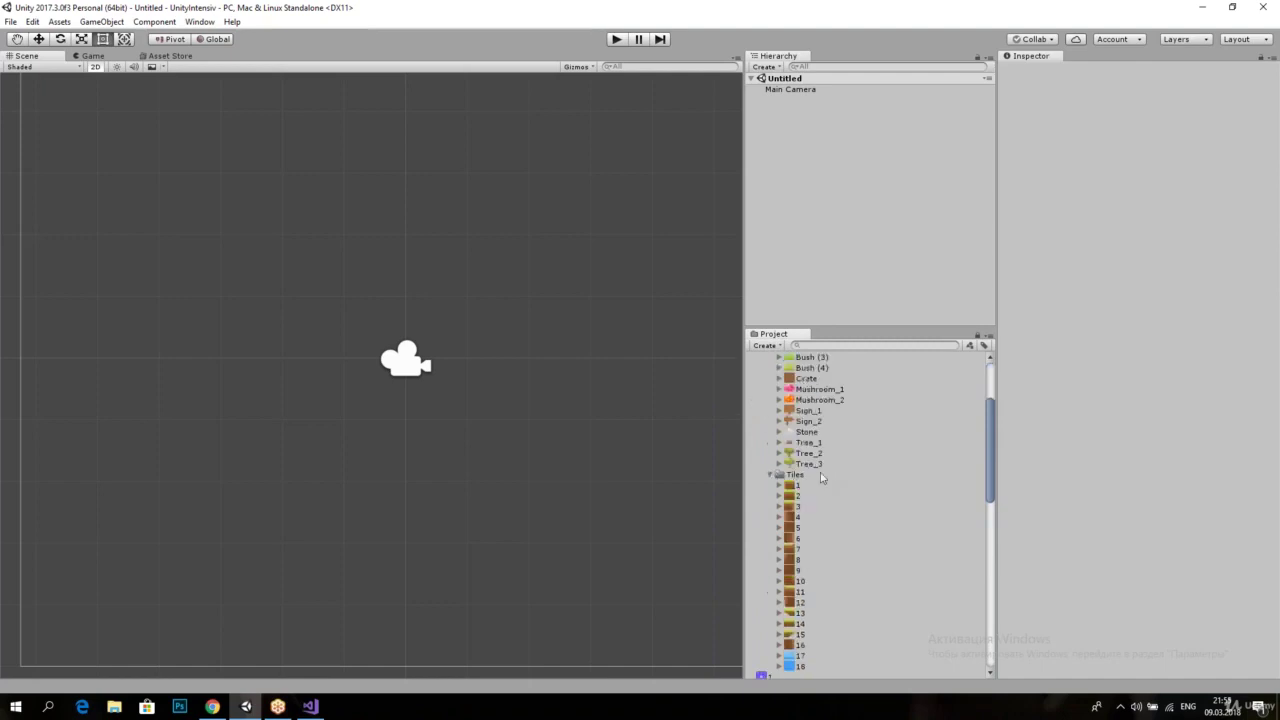
{"action": "left_click_drag", "start_coordinate": [818, 456], "coordinate": [408, 267]}
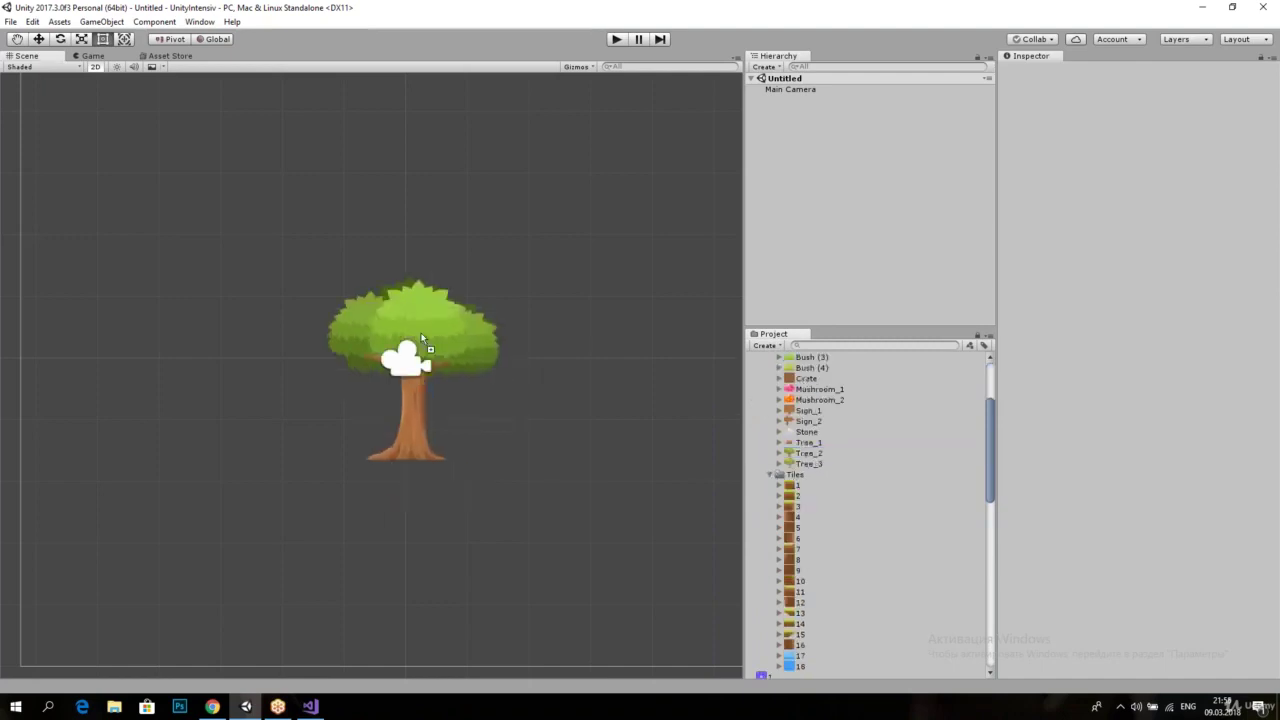
{"action": "scroll", "coordinate": [429, 300], "scroll_direction": "up", "scroll_amount": 4}
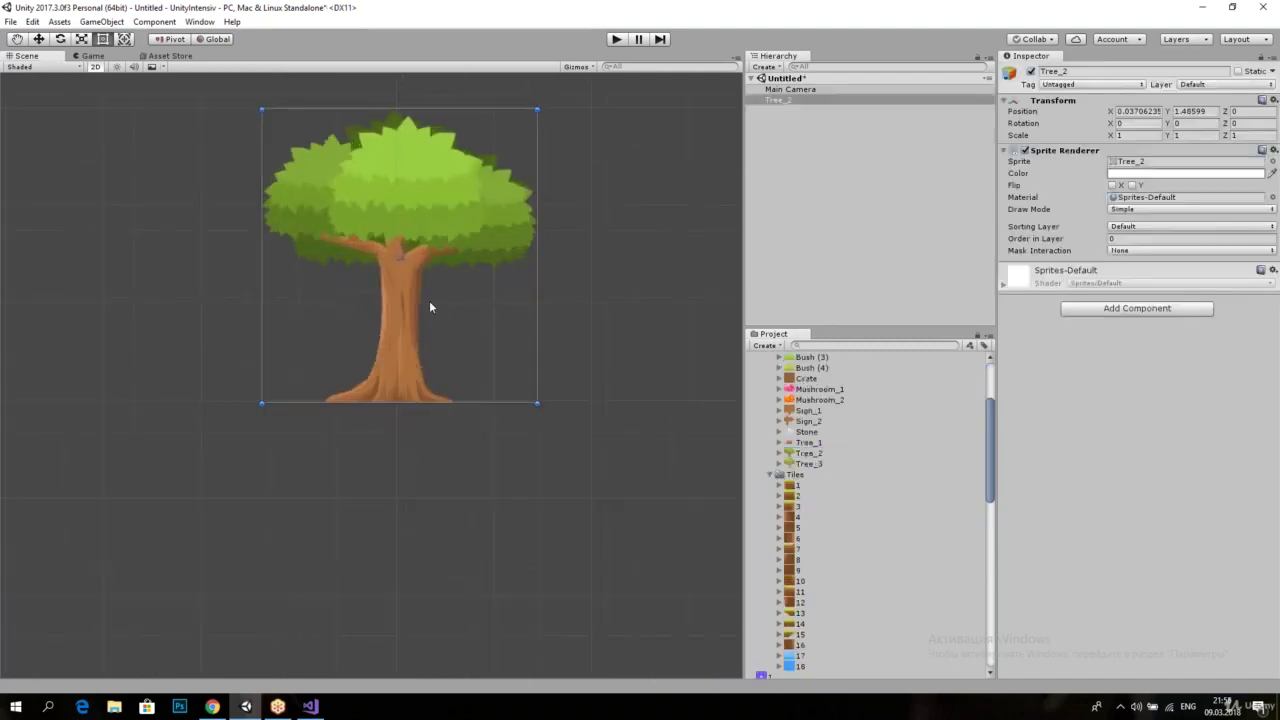
{"action": "scroll", "coordinate": [533, 315], "scroll_direction": "up", "scroll_amount": 1}
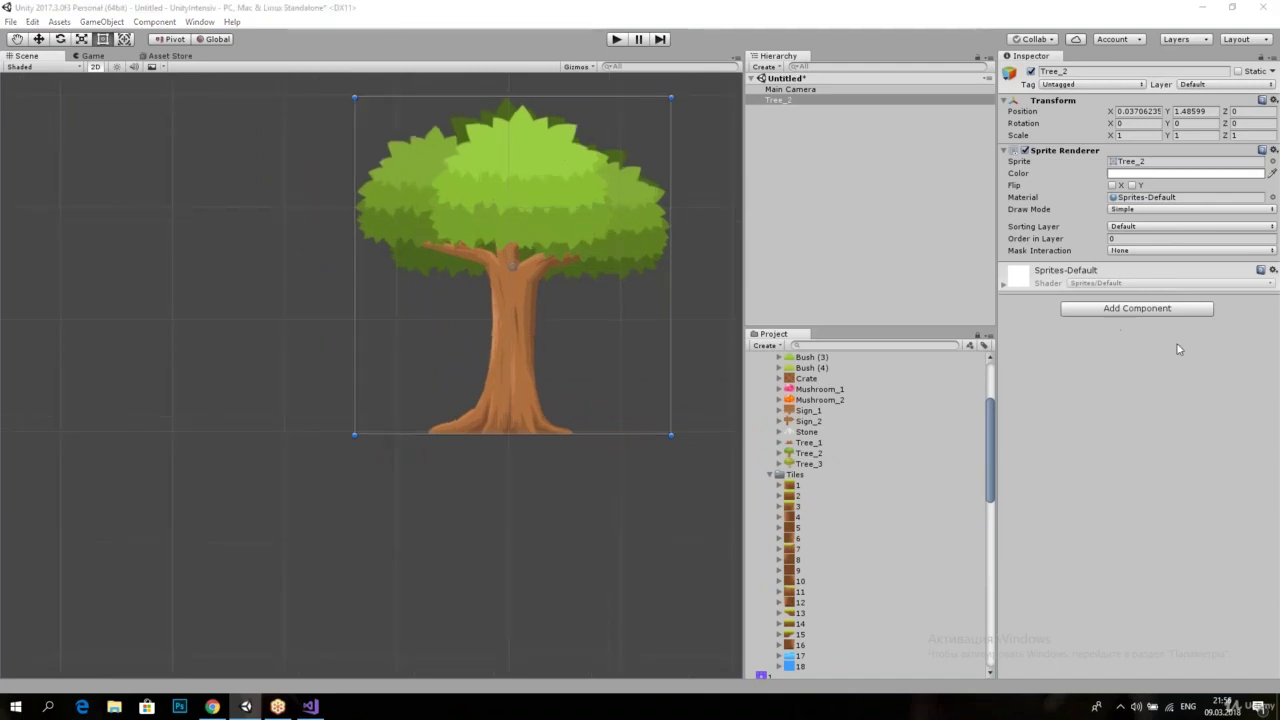
{"action": "left_click", "coordinate": [199, 22]}
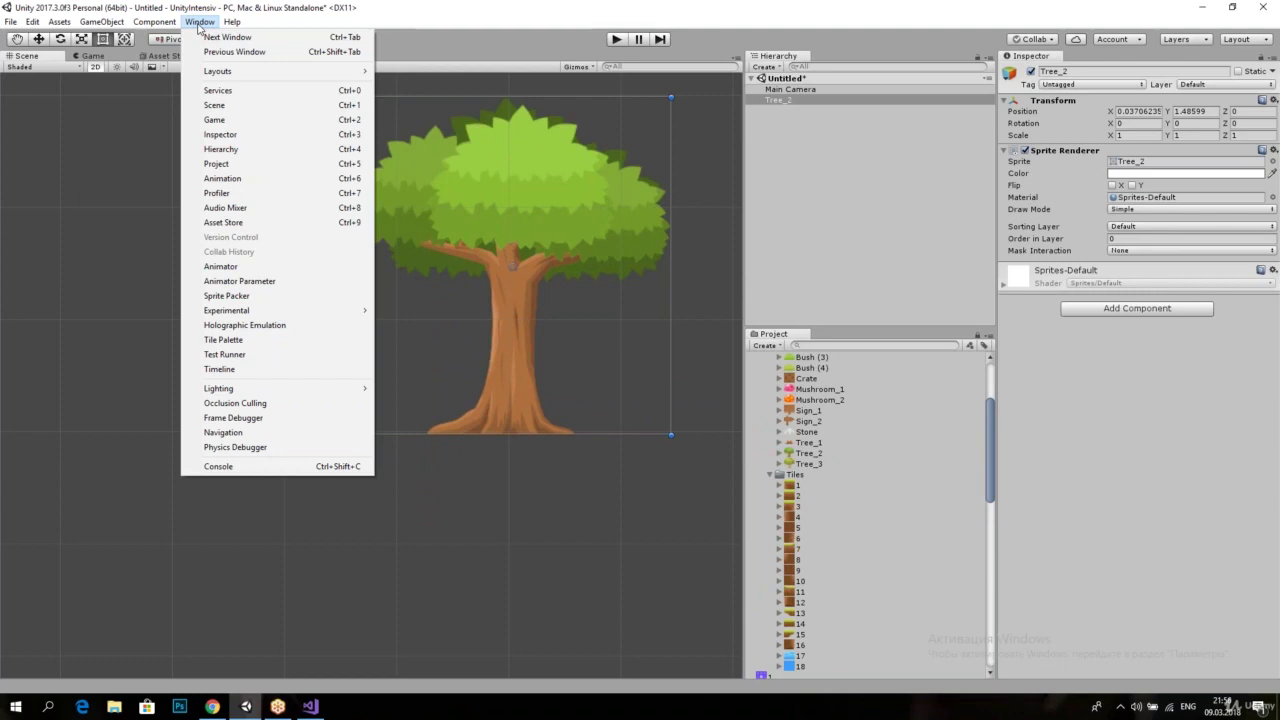
Step: Start a new animation clip for Tree_2 and create an 'Animaions' folder to save it in
{"action": "left_click", "coordinate": [246, 180]}
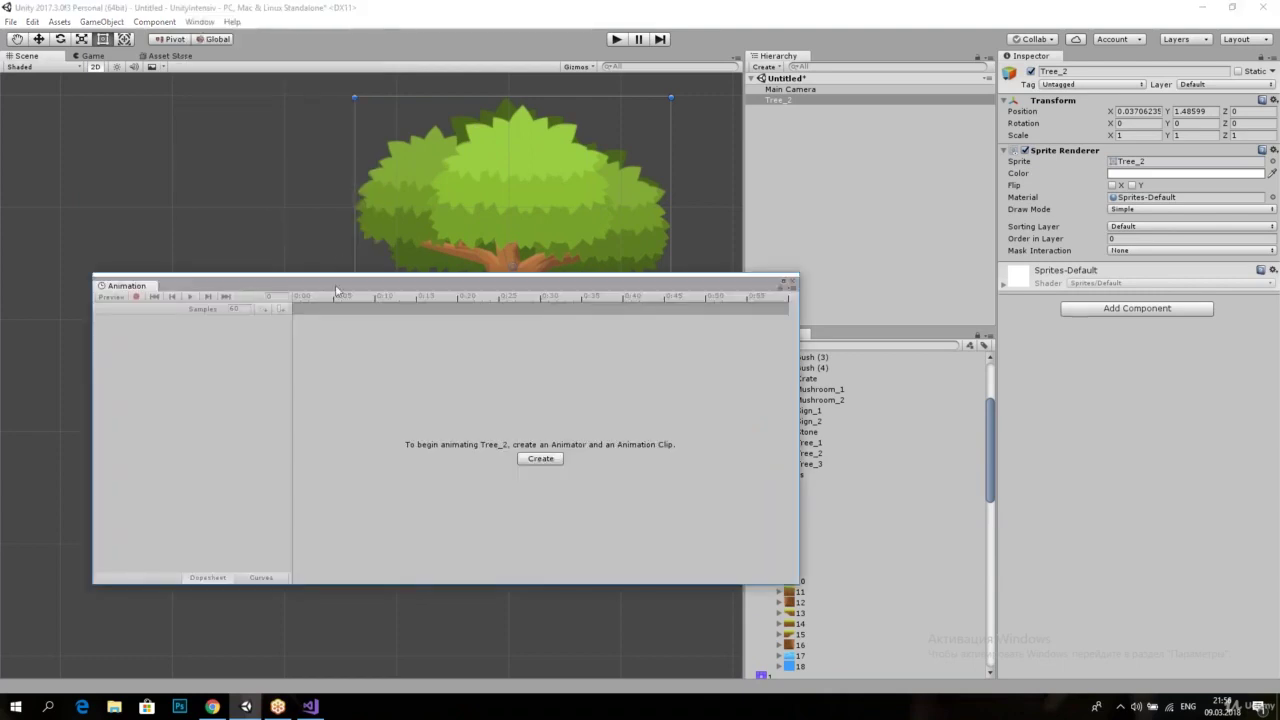
{"action": "mouse_move", "coordinate": [337, 290]}
{"action": "left_mouse_down"}
{"action": "mouse_move", "coordinate": [533, 370]}
{"action": "mouse_move", "coordinate": [536, 387]}
{"action": "left_mouse_up"}
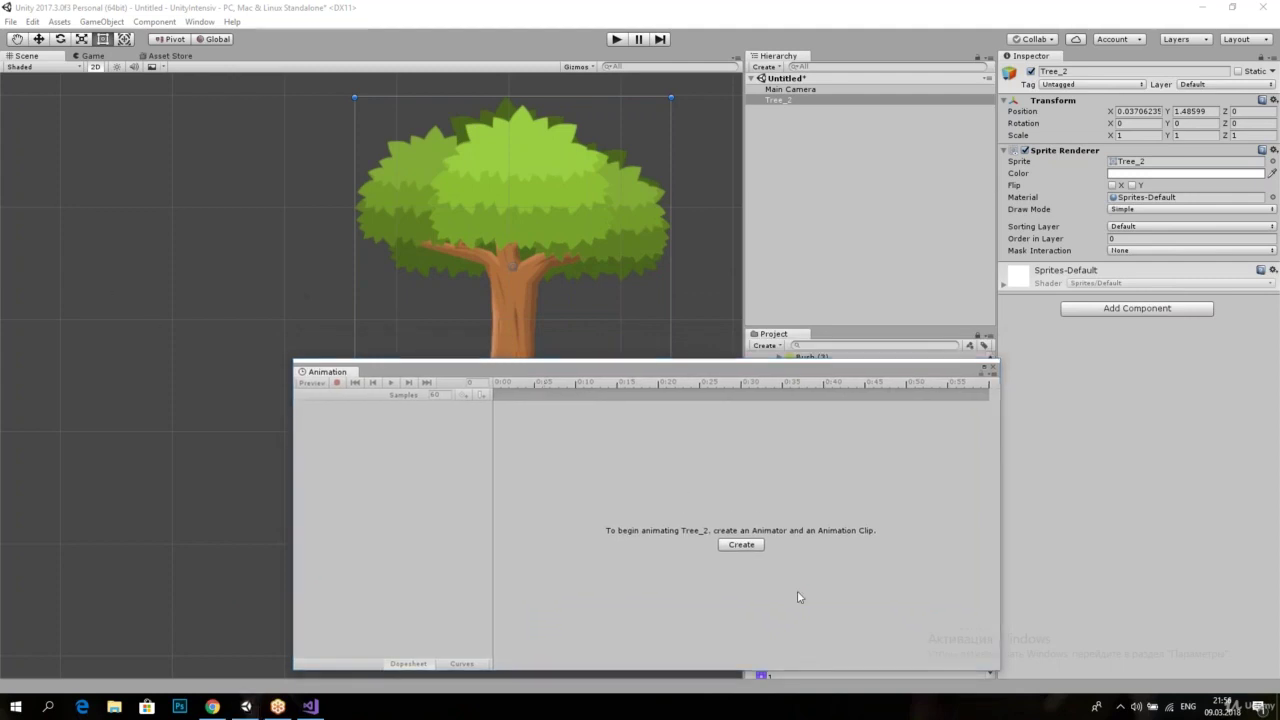
{"action": "left_click", "coordinate": [741, 544]}
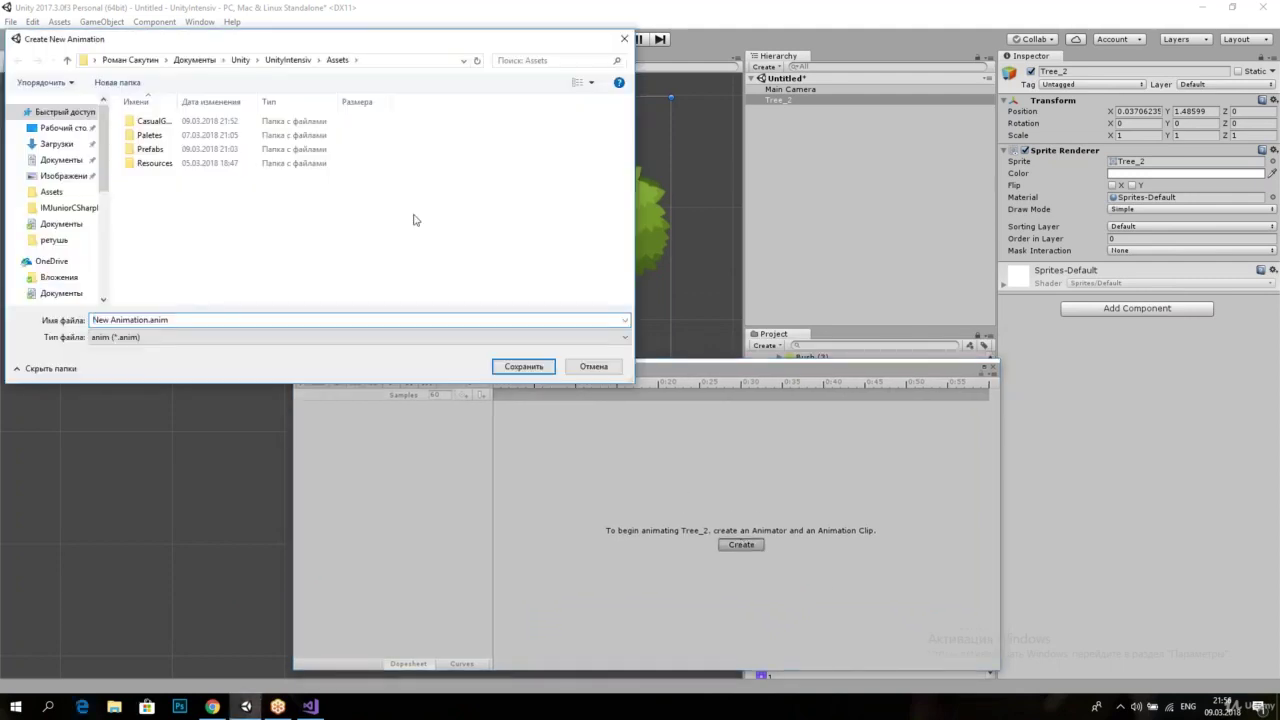
{"action": "right_click", "coordinate": [414, 216]}
{"action": "mouse_move", "coordinate": [548, 385]}
{"action": "left_click", "coordinate": [620, 386]}
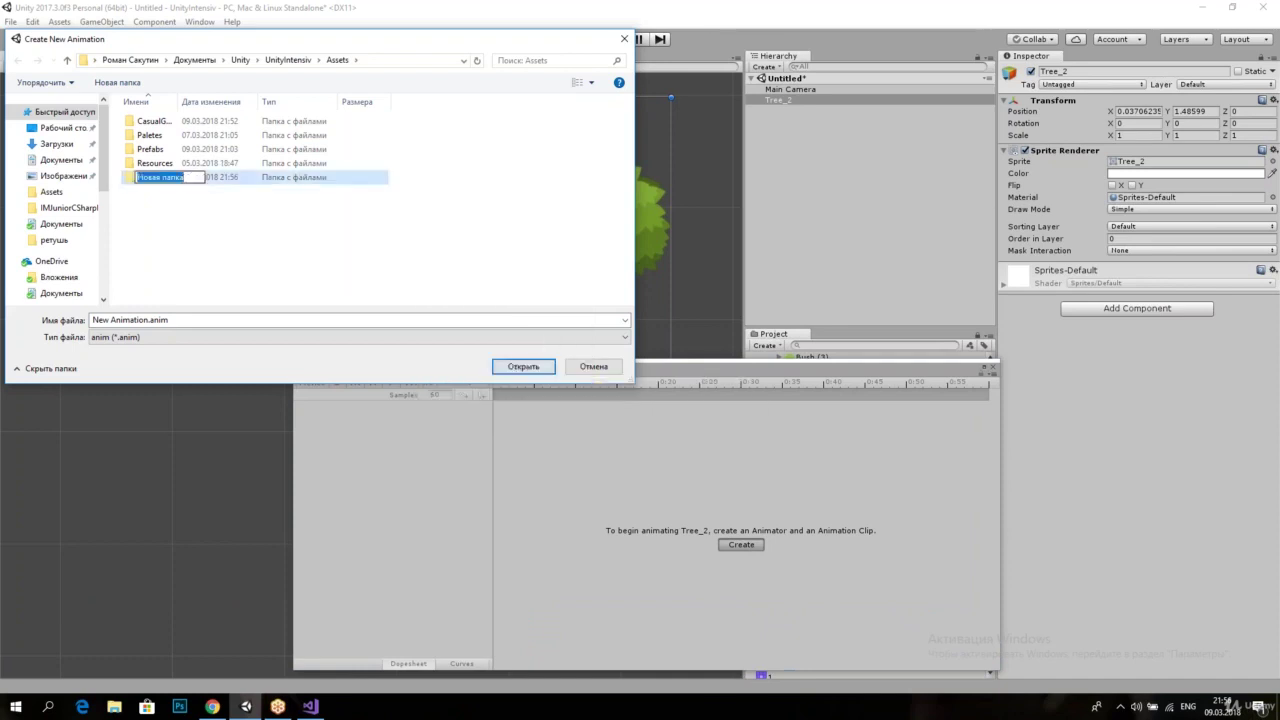
{"action": "type", "text": "Anima"}
{"action": "type", "text": "ions"}
{"action": "key", "text": "Return"}
{"action": "key", "text": "Return"}
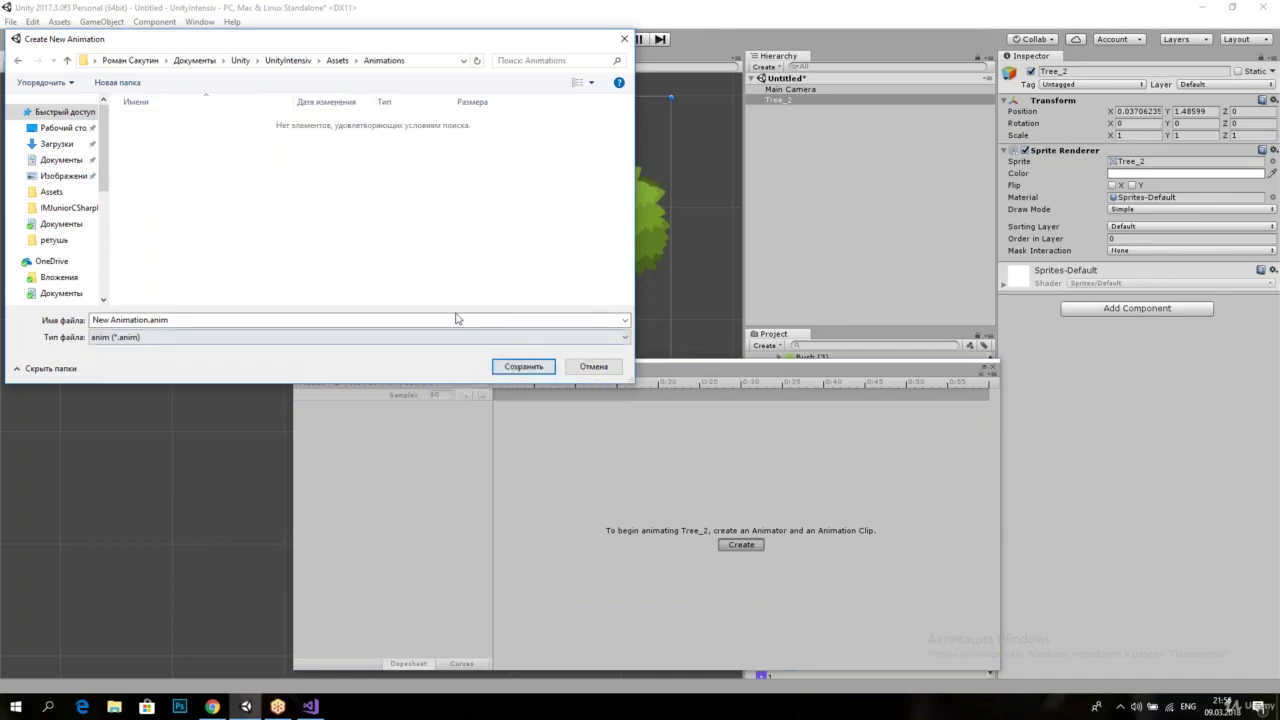
Step: Name the clip 'Swing' and save it
{"action": "left_click_drag", "start_coordinate": [300, 48], "coordinate": [835, 38]}
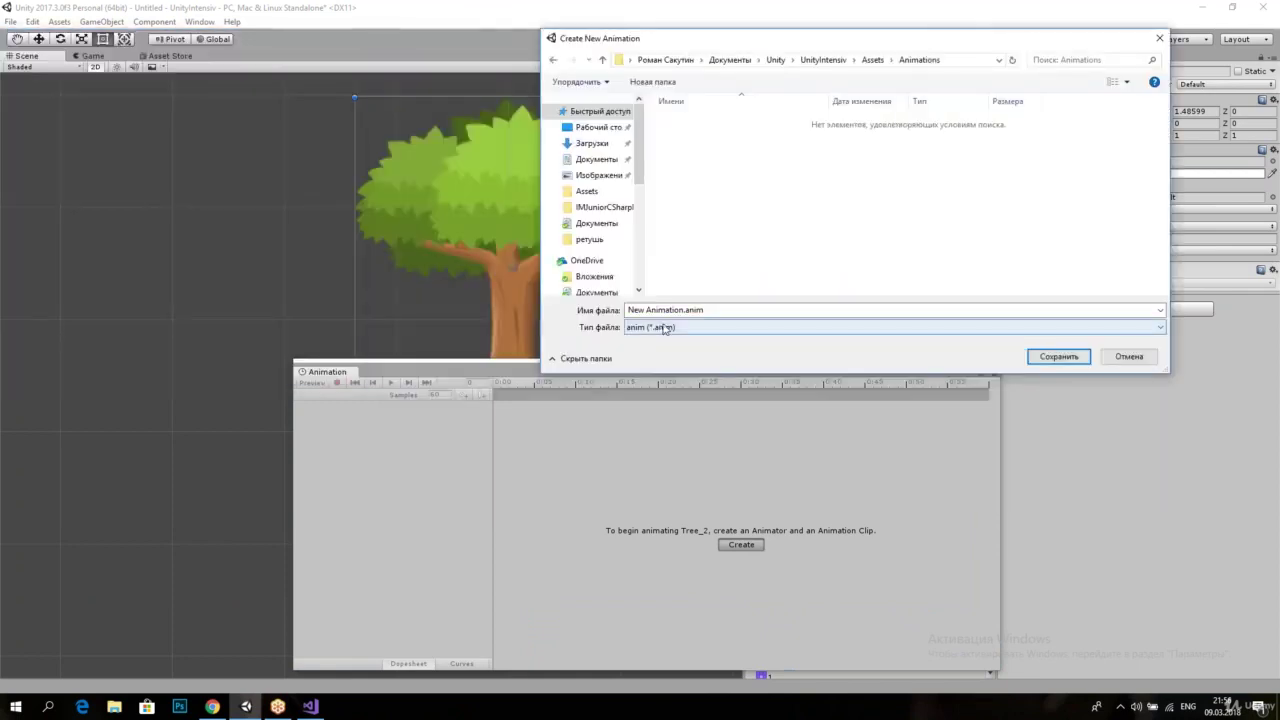
{"action": "left_click", "coordinate": [683, 310]}
{"action": "key", "text": "shift+Home"}
{"action": "type", "text": "Swing"}
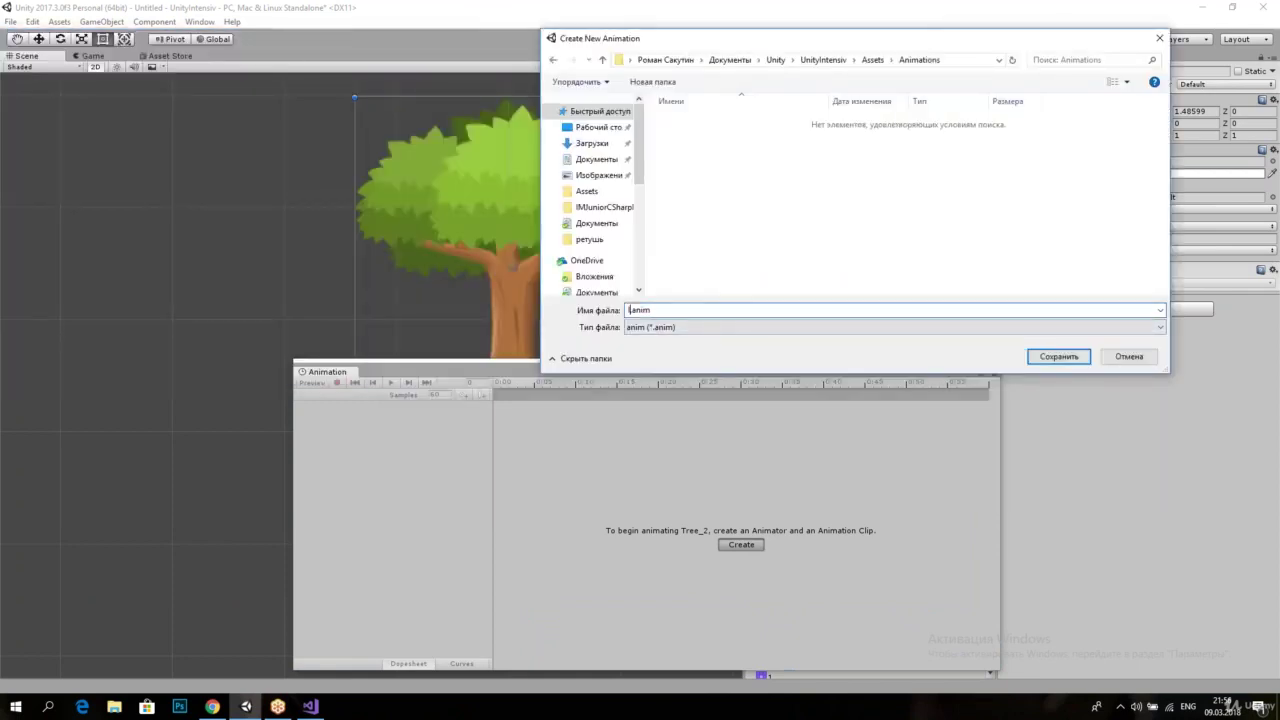
{"action": "key", "text": "Return"}
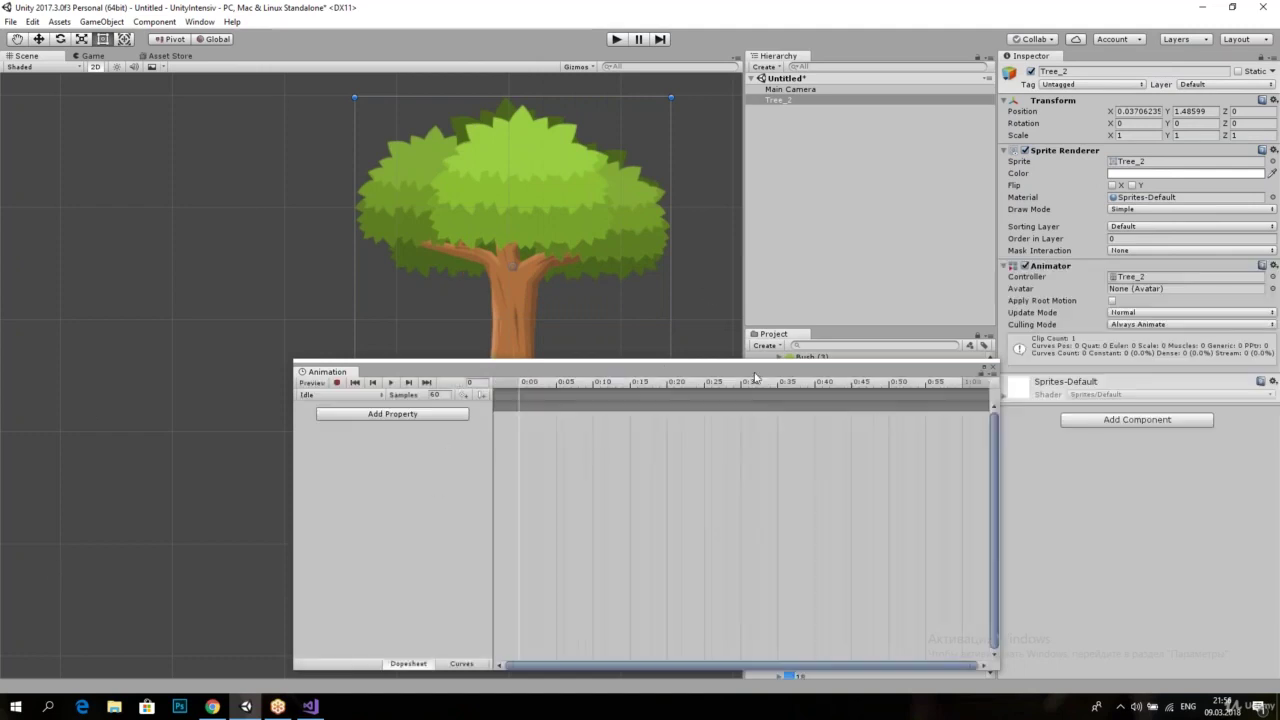
Step: Expand the Animations folder and highlight the new Animator component and Tree_2 controller
{"action": "left_click_drag", "start_coordinate": [755, 377], "coordinate": [857, 576]}
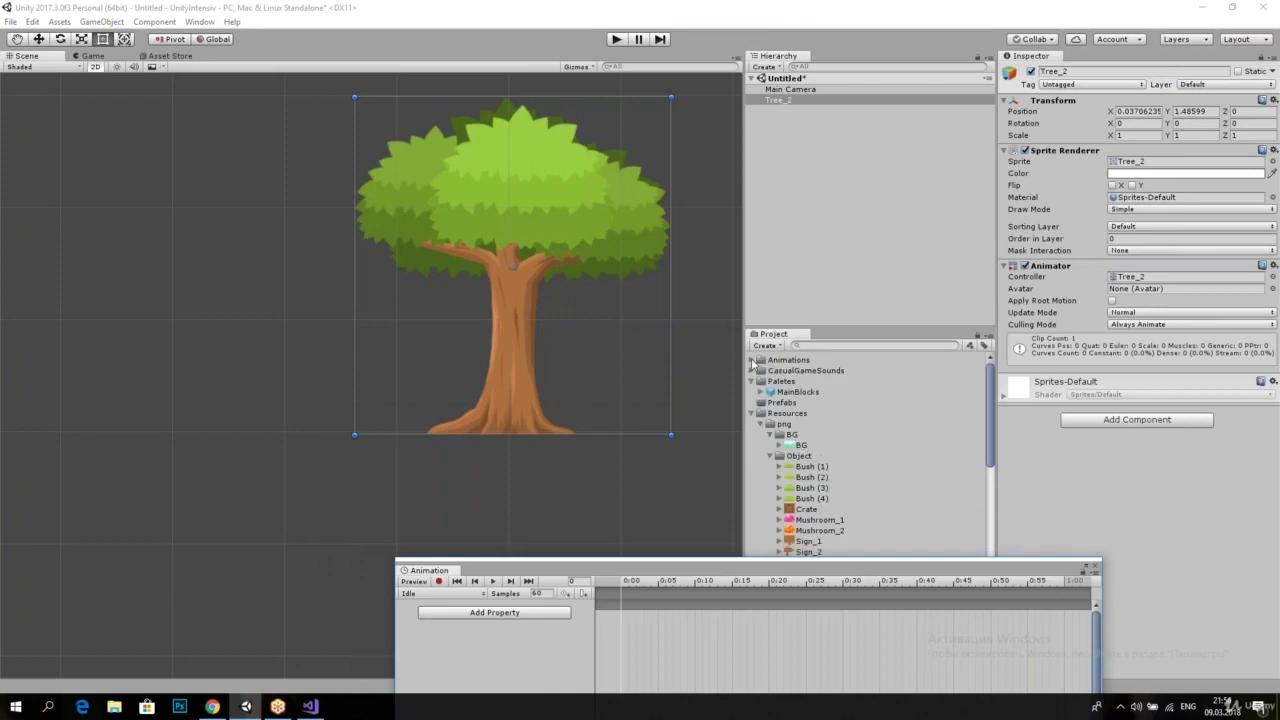
{"action": "left_click", "coordinate": [752, 361]}
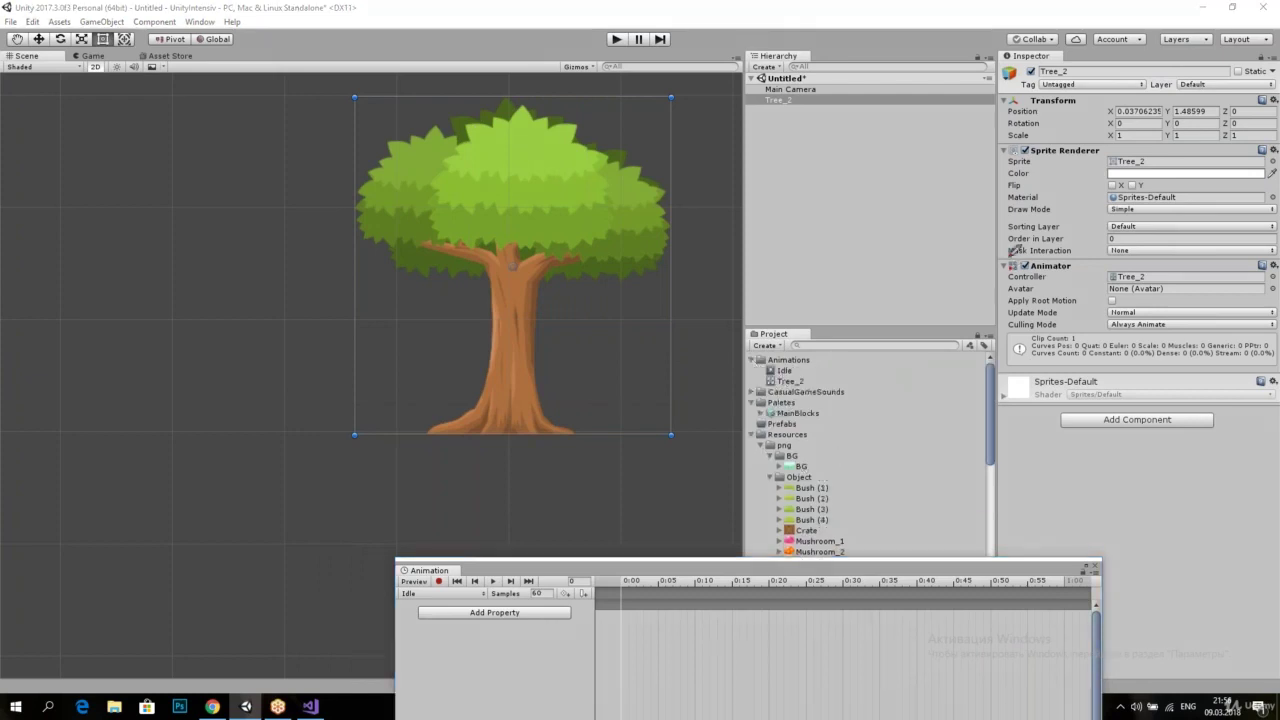
{"action": "left_click_drag", "start_coordinate": [1008, 258], "coordinate": [1160, 367]}
{"action": "left_click_drag", "start_coordinate": [1246, 381], "coordinate": [1000, 256]}
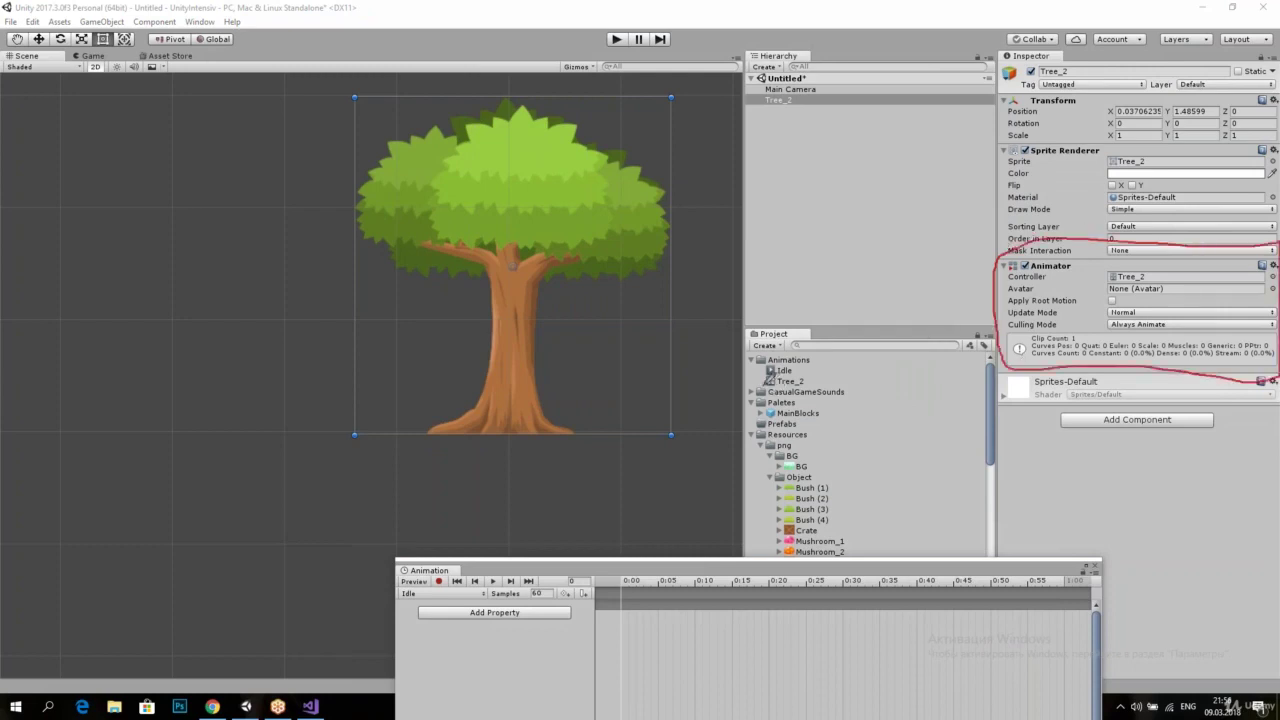
{"action": "mouse_move", "coordinate": [763, 385]}
{"action": "left_mouse_down"}
{"action": "mouse_move", "coordinate": [822, 383]}
{"action": "mouse_move", "coordinate": [761, 387]}
{"action": "left_mouse_up"}
Step: Scrub the clip timeline back to frame 28 and annotate the Animator component
{"action": "left_click_drag", "start_coordinate": [430, 570], "coordinate": [372, 444]}
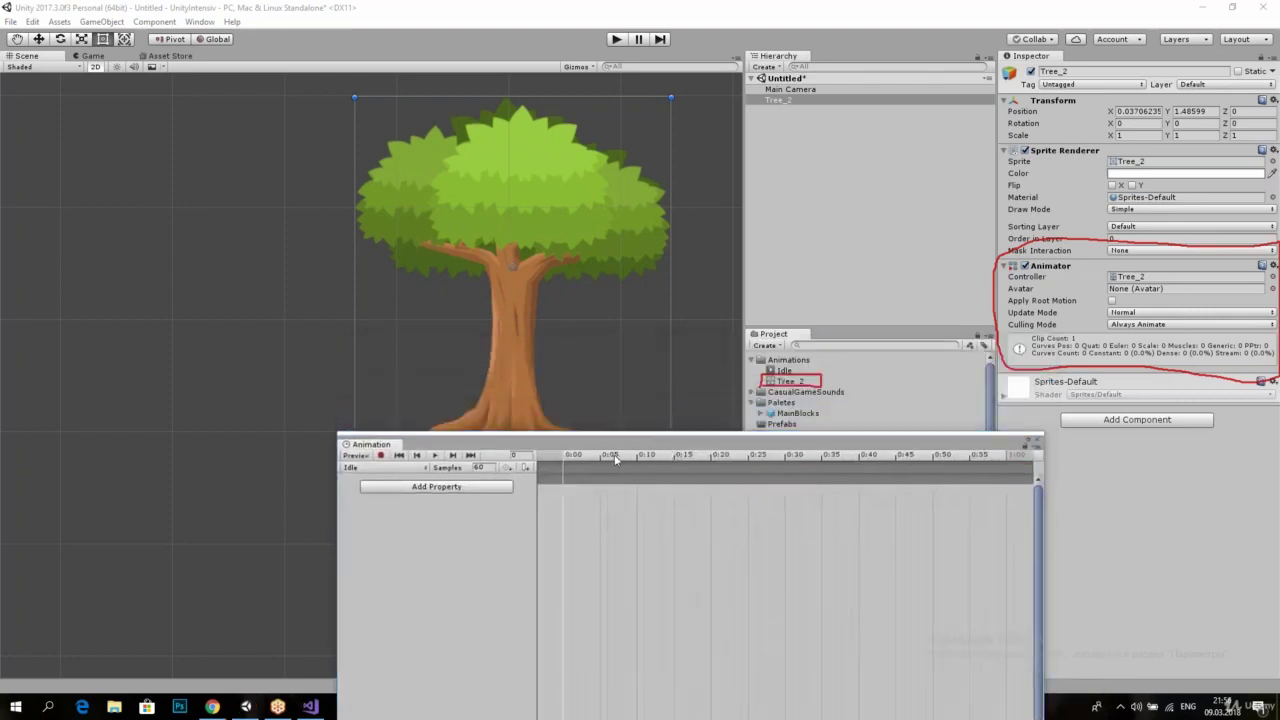
{"action": "mouse_move", "coordinate": [588, 450]}
{"action": "left_mouse_down"}
{"action": "mouse_move", "coordinate": [566, 480]}
{"action": "mouse_move", "coordinate": [971, 489]}
{"action": "left_mouse_up"}
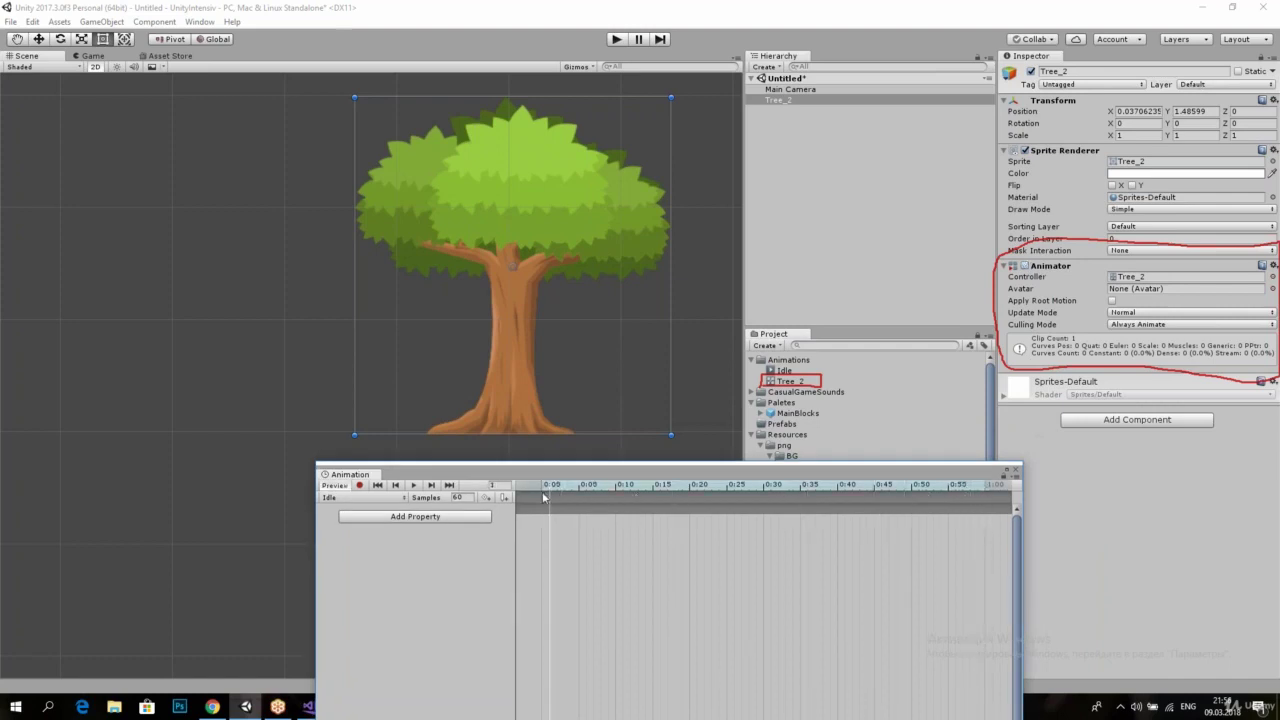
{"action": "left_click_drag", "start_coordinate": [971, 489], "coordinate": [535, 503]}
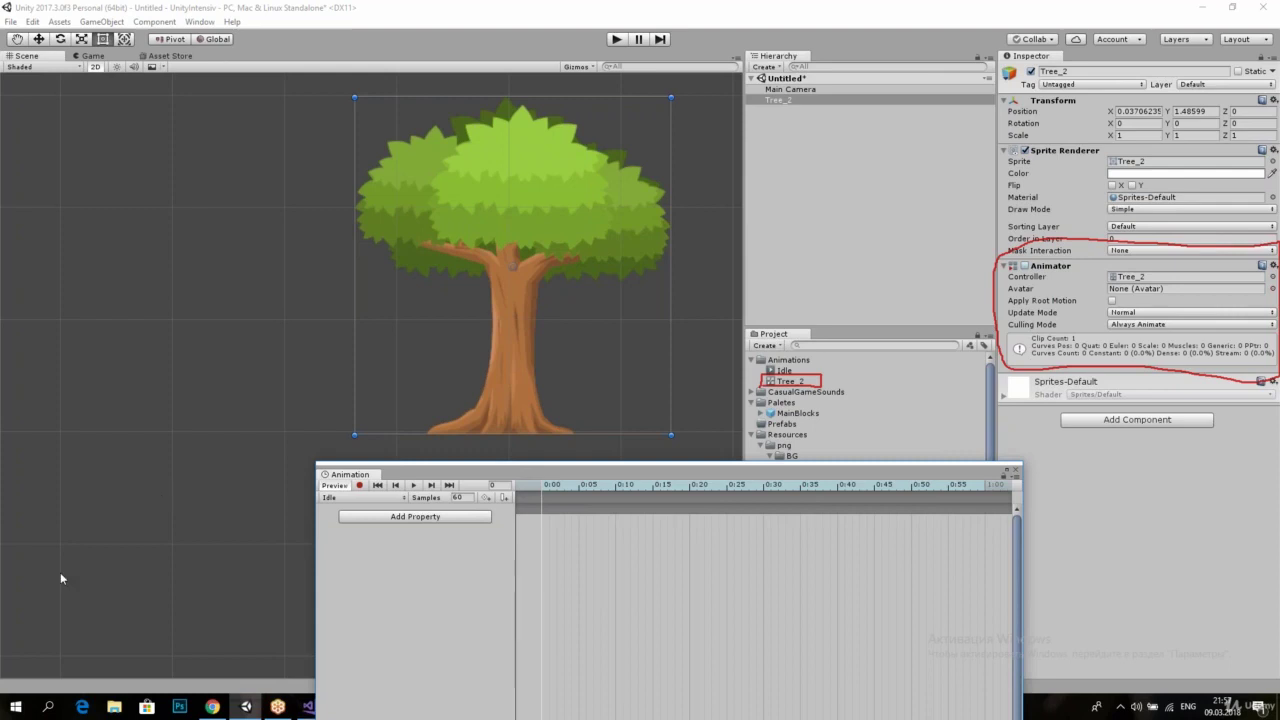
{"action": "left_click_drag", "start_coordinate": [1048, 72], "coordinate": [941, 246]}
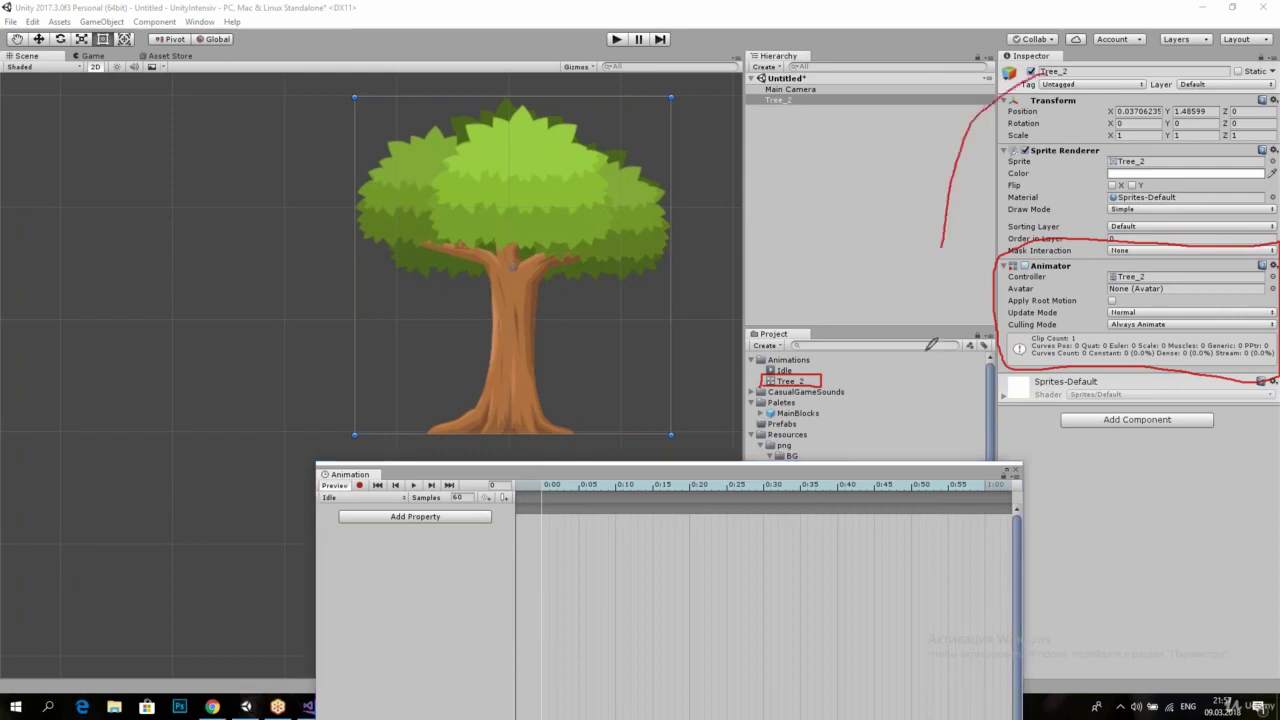
{"action": "left_click_drag", "start_coordinate": [928, 348], "coordinate": [1232, 407]}
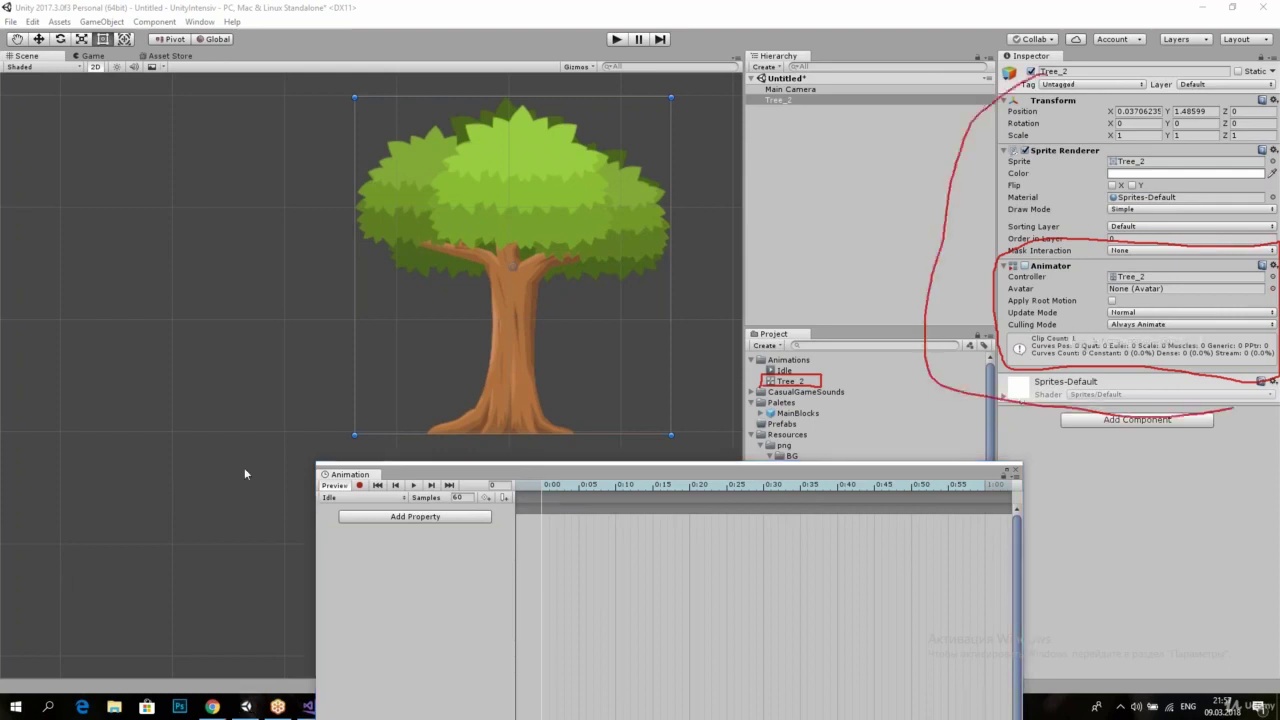
{"action": "key", "text": "Escape"}
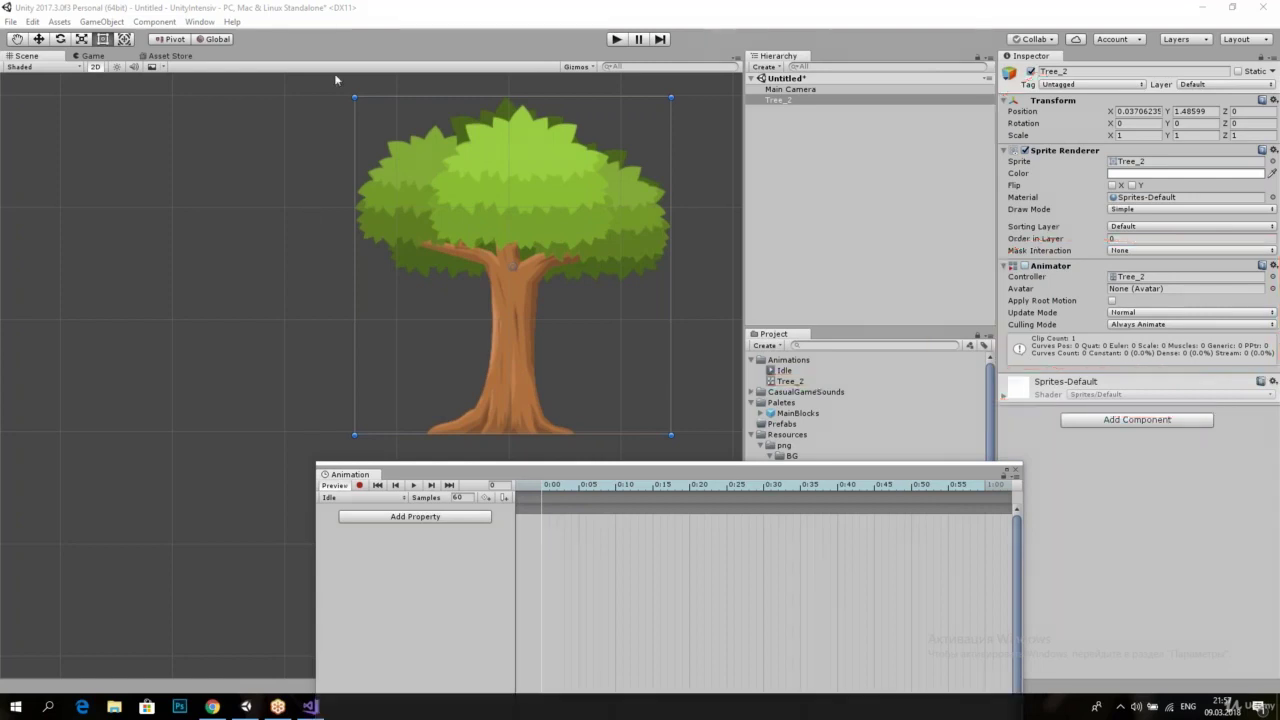
Step: Rotate the tree to show it turning around the pivot at the branch fork
{"action": "mouse_move", "coordinate": [680, 96]}
{"action": "left_mouse_down"}
{"action": "mouse_move", "coordinate": [657, 107]}
{"action": "mouse_move", "coordinate": [670, 125]}
{"action": "left_mouse_up"}
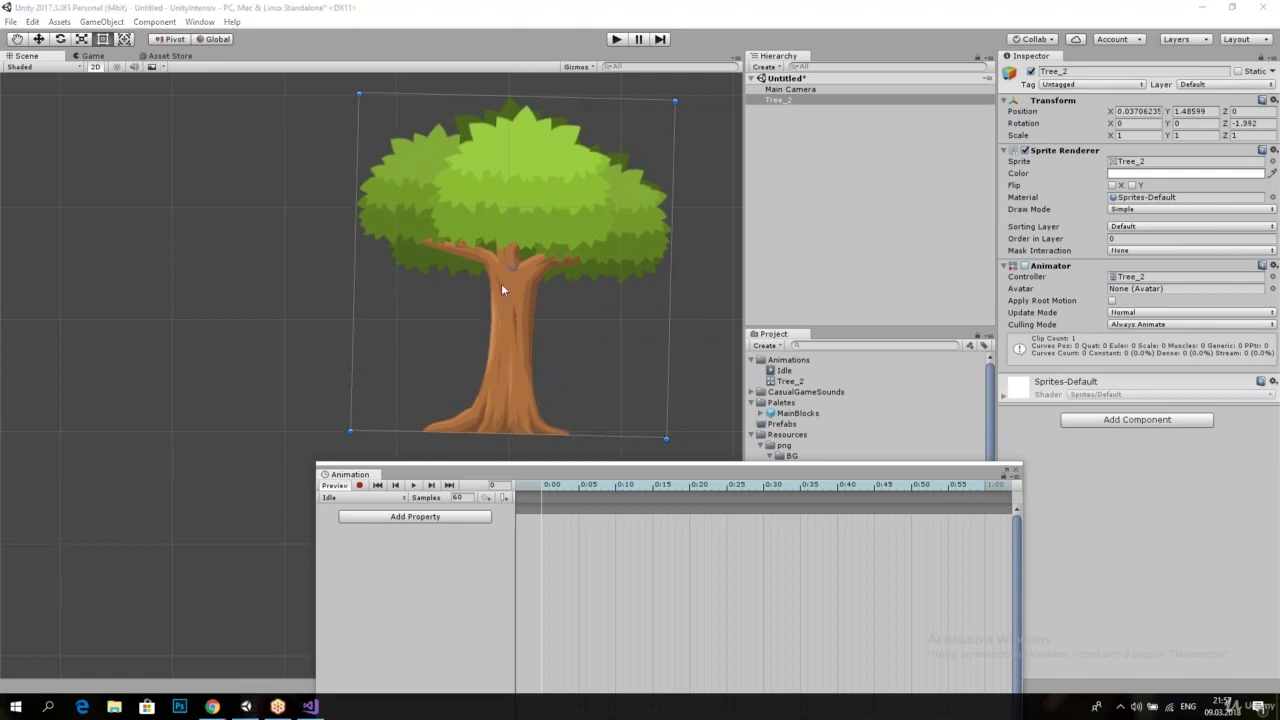
{"action": "left_click_drag", "start_coordinate": [504, 269], "coordinate": [506, 262]}
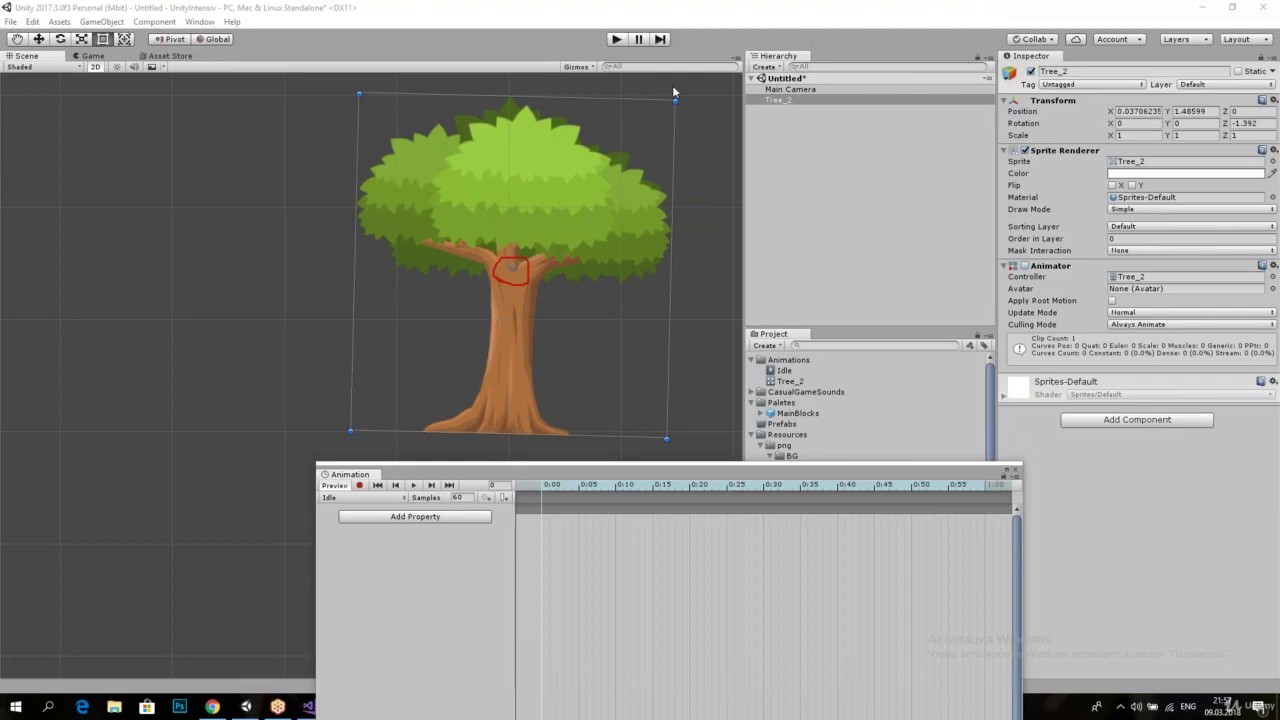
{"action": "mouse_move", "coordinate": [672, 85]}
{"action": "left_mouse_down"}
{"action": "mouse_move", "coordinate": [629, 173]}
{"action": "mouse_move", "coordinate": [609, 143]}
{"action": "left_mouse_up"}
Step: Undo the rotation so the tree stands upright, then annotate the tree in the scene
{"action": "key", "text": "ctrl+z"}
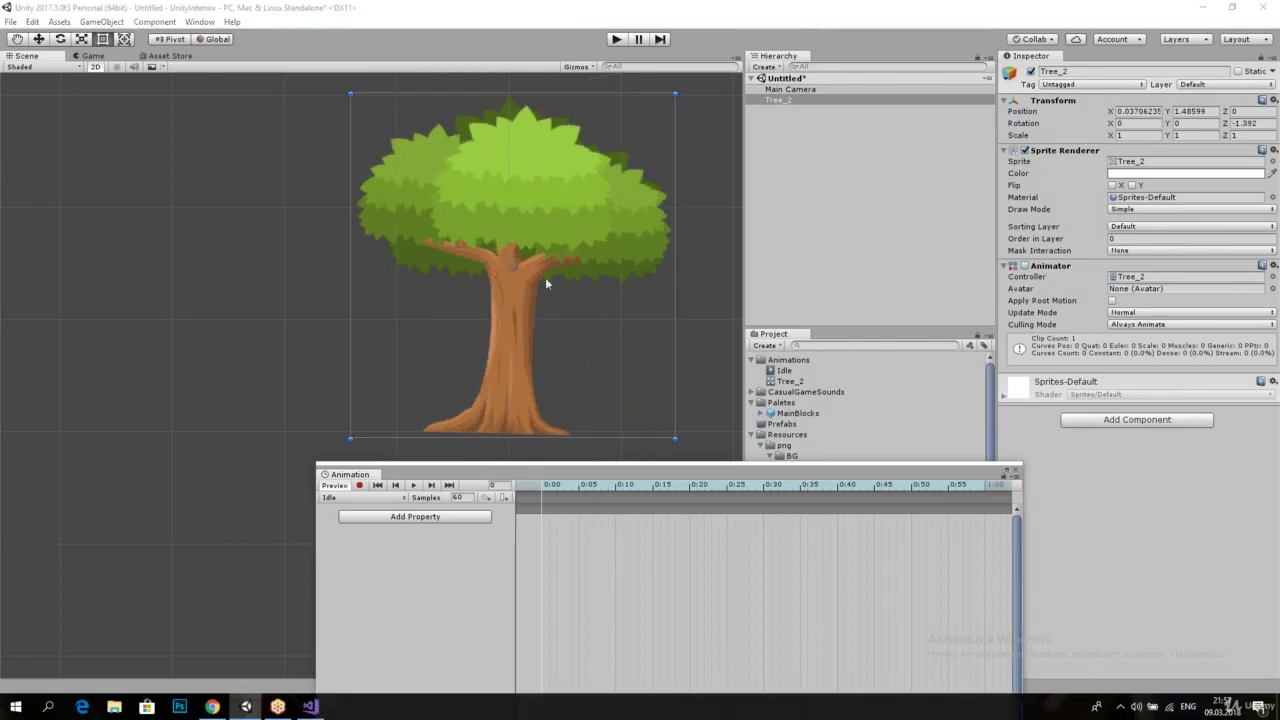
{"action": "left_click_drag", "start_coordinate": [716, 462], "coordinate": [363, 485]}
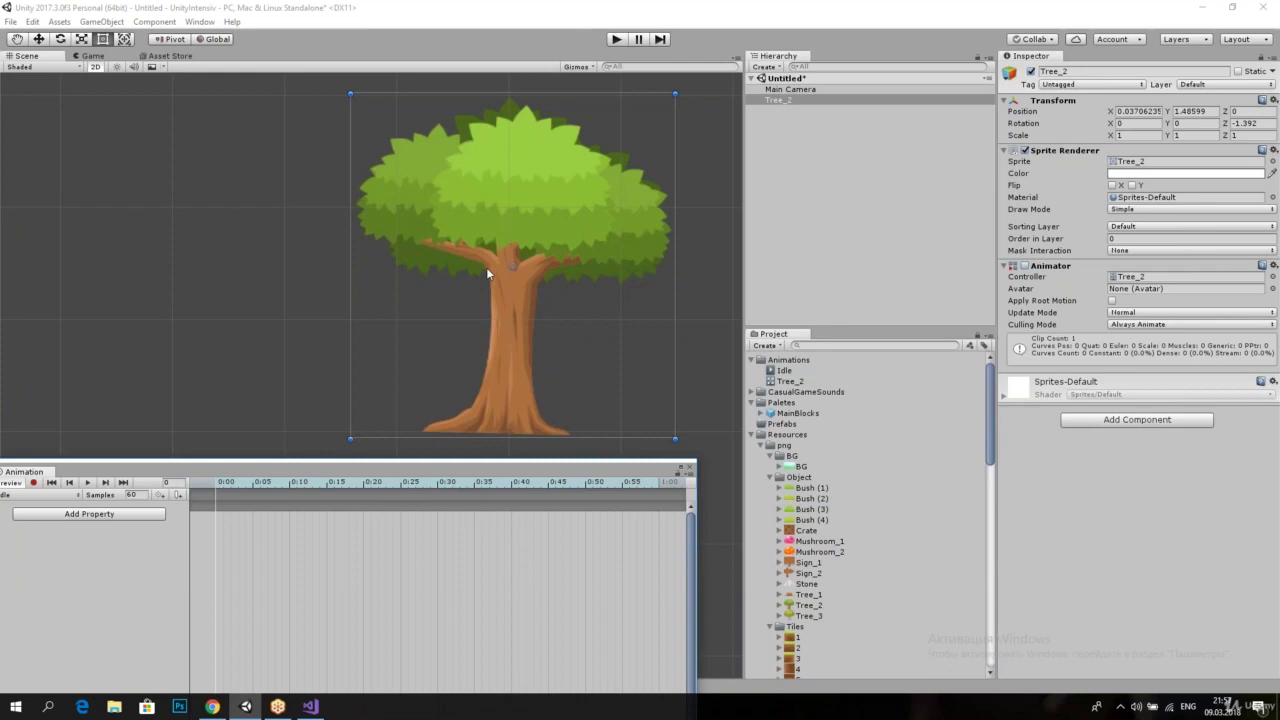
{"action": "left_click_drag", "start_coordinate": [655, 242], "coordinate": [612, 215]}
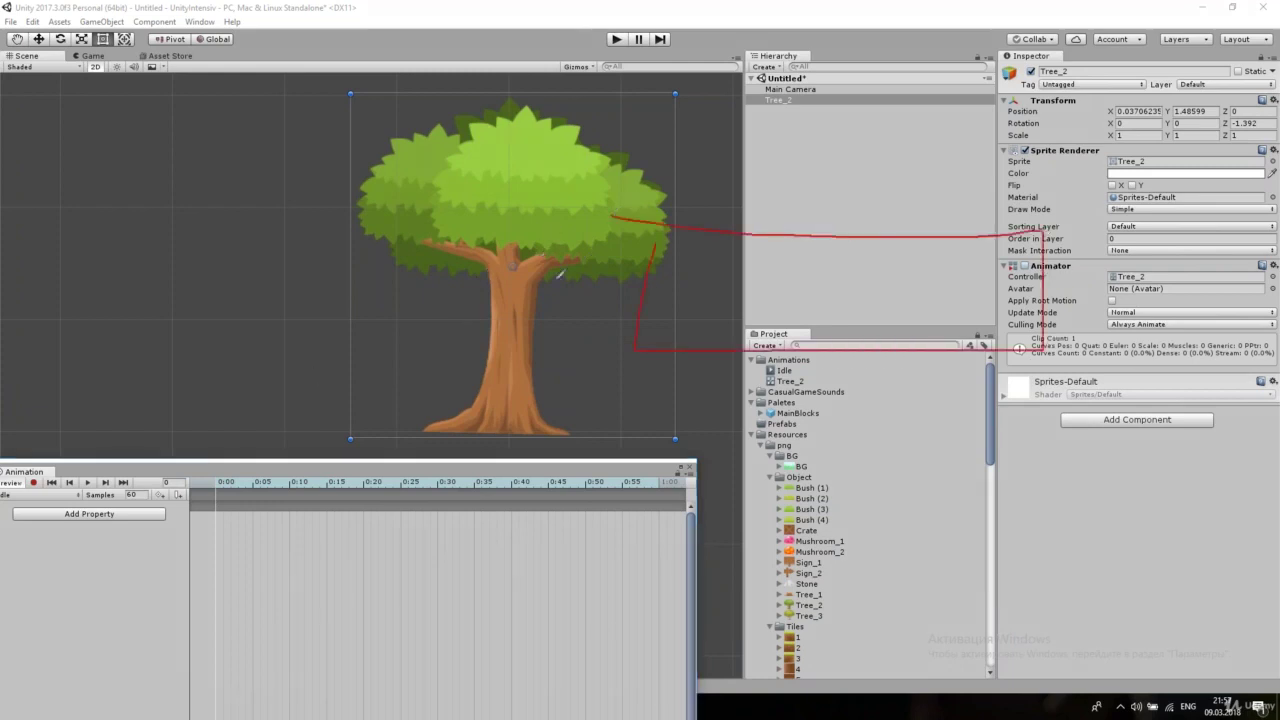
{"action": "left_click_drag", "start_coordinate": [812, 230], "coordinate": [591, 266]}
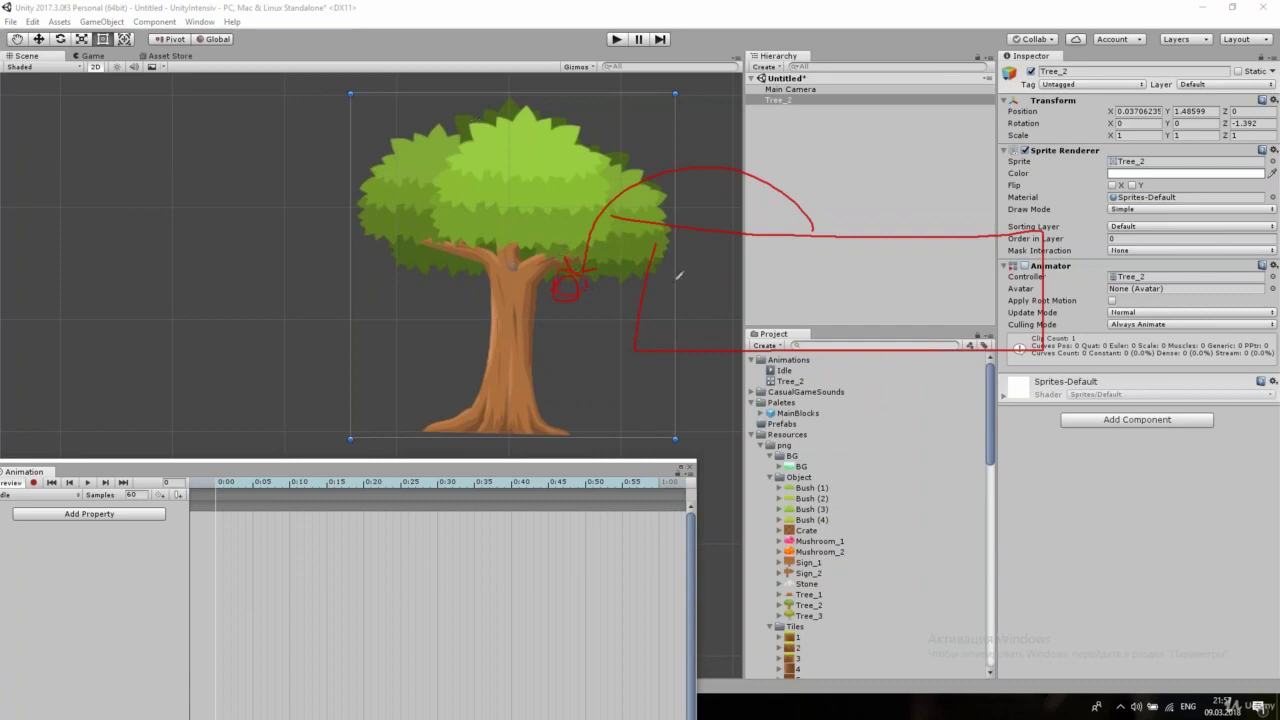
{"action": "left_click_drag", "start_coordinate": [852, 295], "coordinate": [845, 287]}
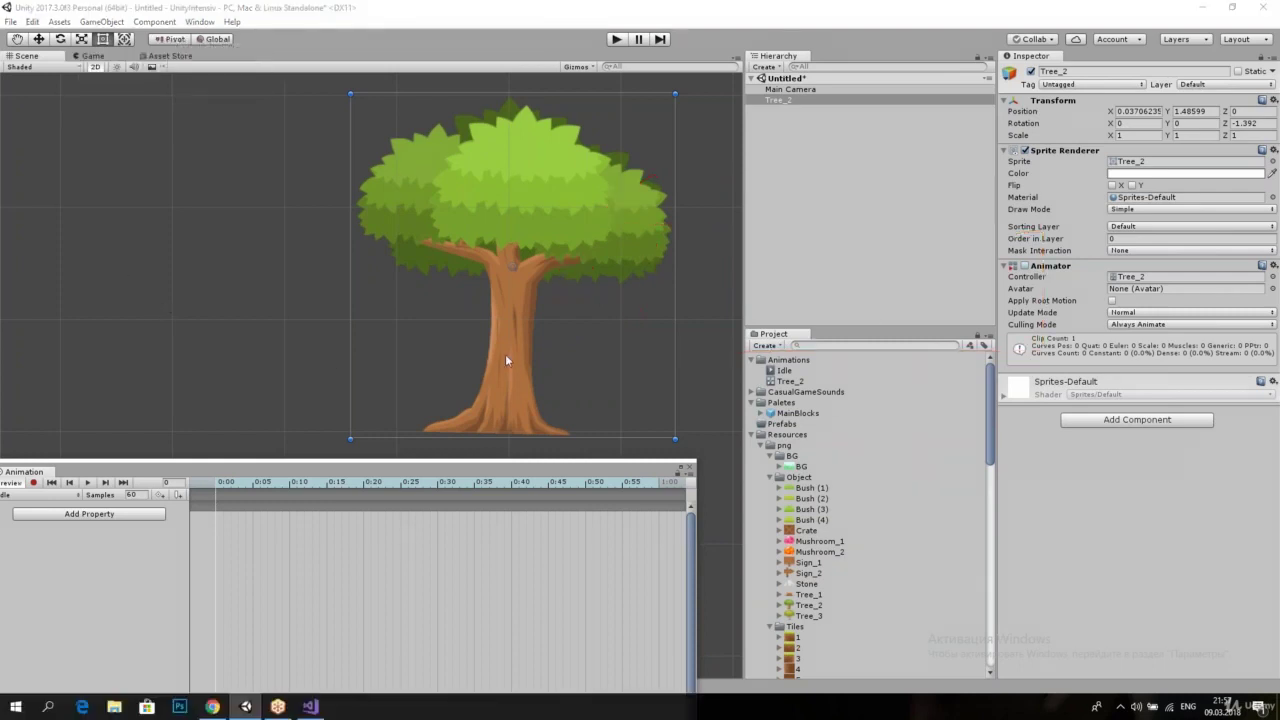
Step: Show the Tree_2 sprite's import settings in the Inspector
{"action": "left_click", "coordinate": [1142, 150]}
{"action": "left_click", "coordinate": [1142, 162]}
{"action": "left_click", "coordinate": [1142, 162]}
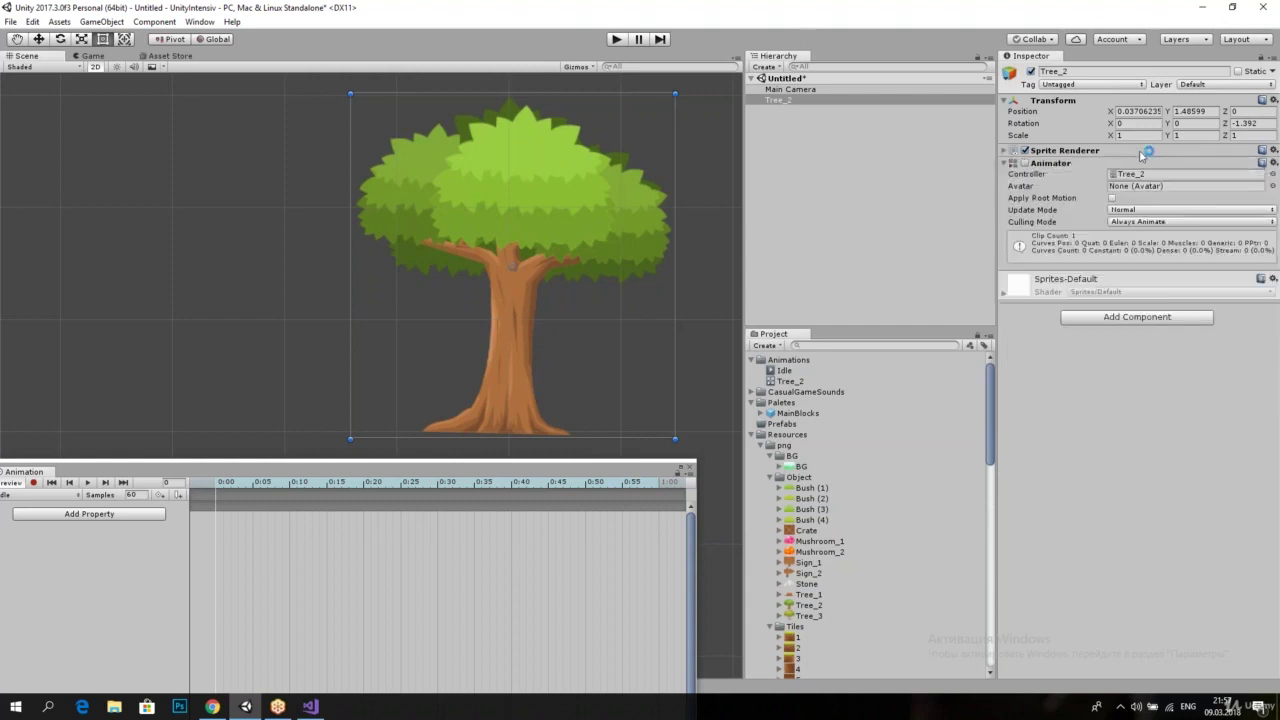
{"action": "left_click", "coordinate": [1142, 150]}
{"action": "scroll", "coordinate": [840, 483], "scroll_direction": "down", "scroll_amount": 4}
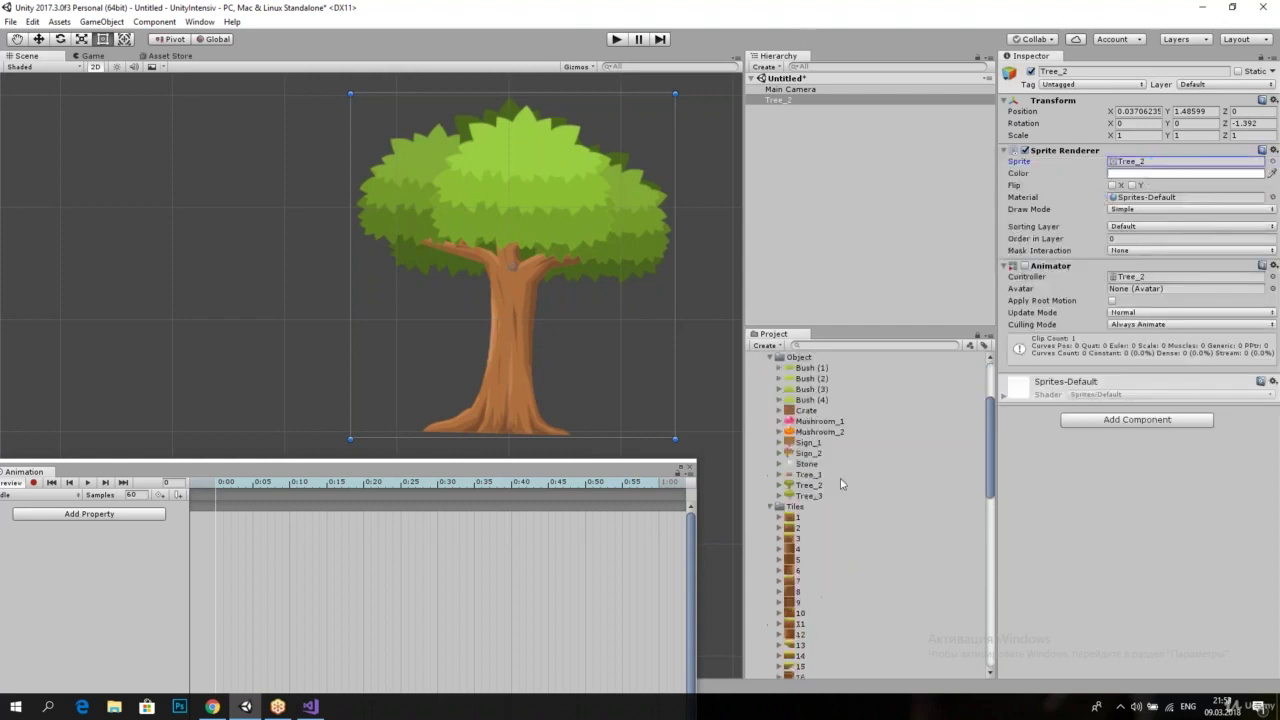
{"action": "scroll", "coordinate": [842, 449], "scroll_direction": "up", "scroll_amount": 1}
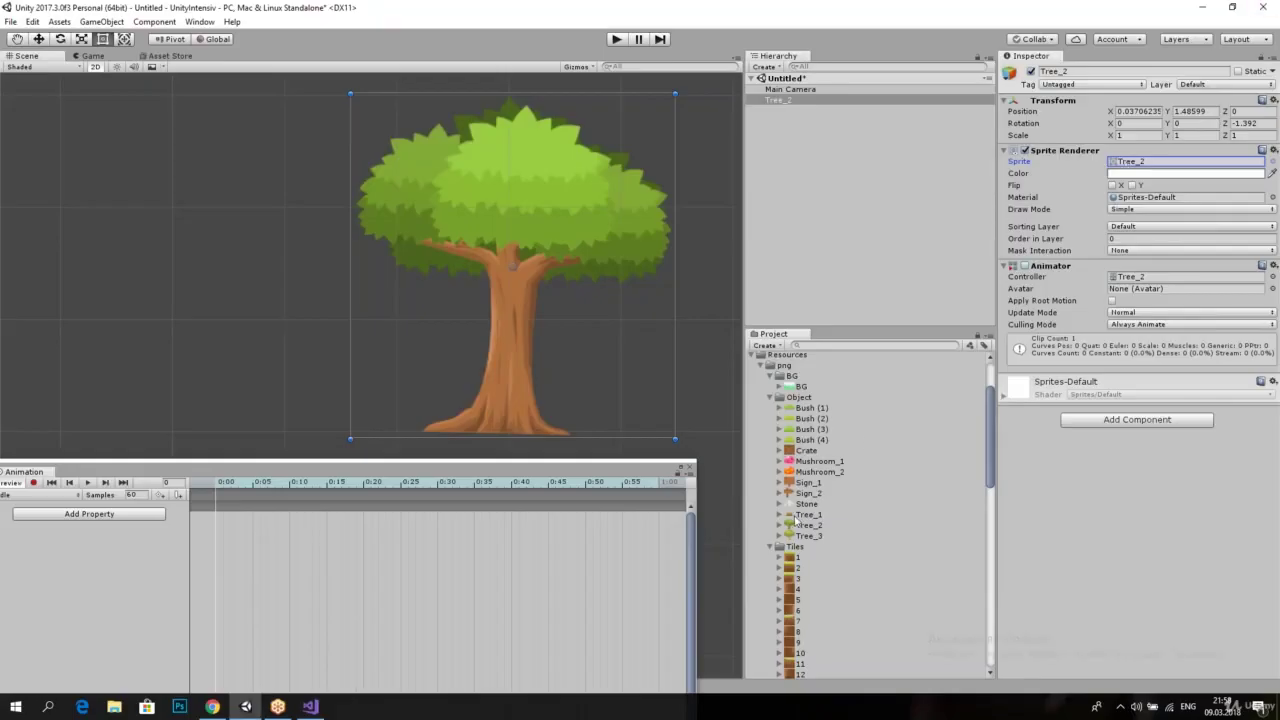
{"action": "left_click", "coordinate": [800, 525]}
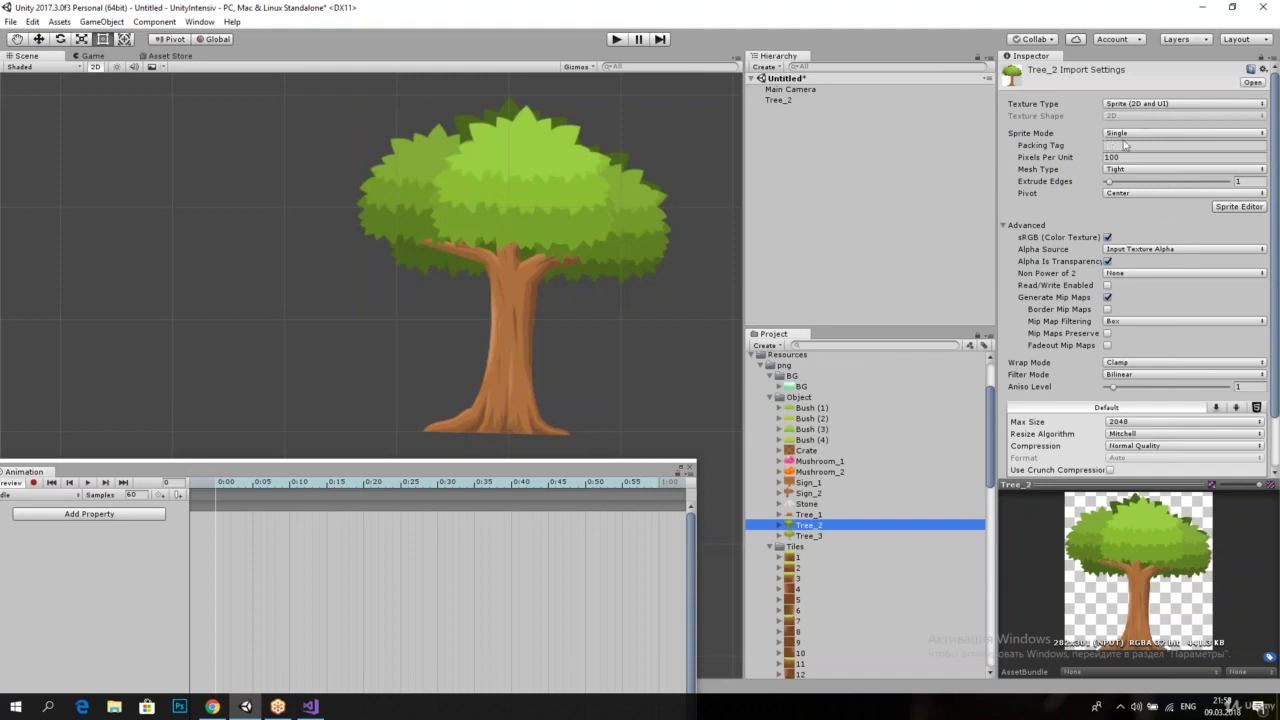
Step: In the Sprite Editor, drag Tree_2's pivot to the trunk base, set Custom Pivot X 0.5, Y 0, and apply
{"action": "left_click", "coordinate": [1232, 207]}
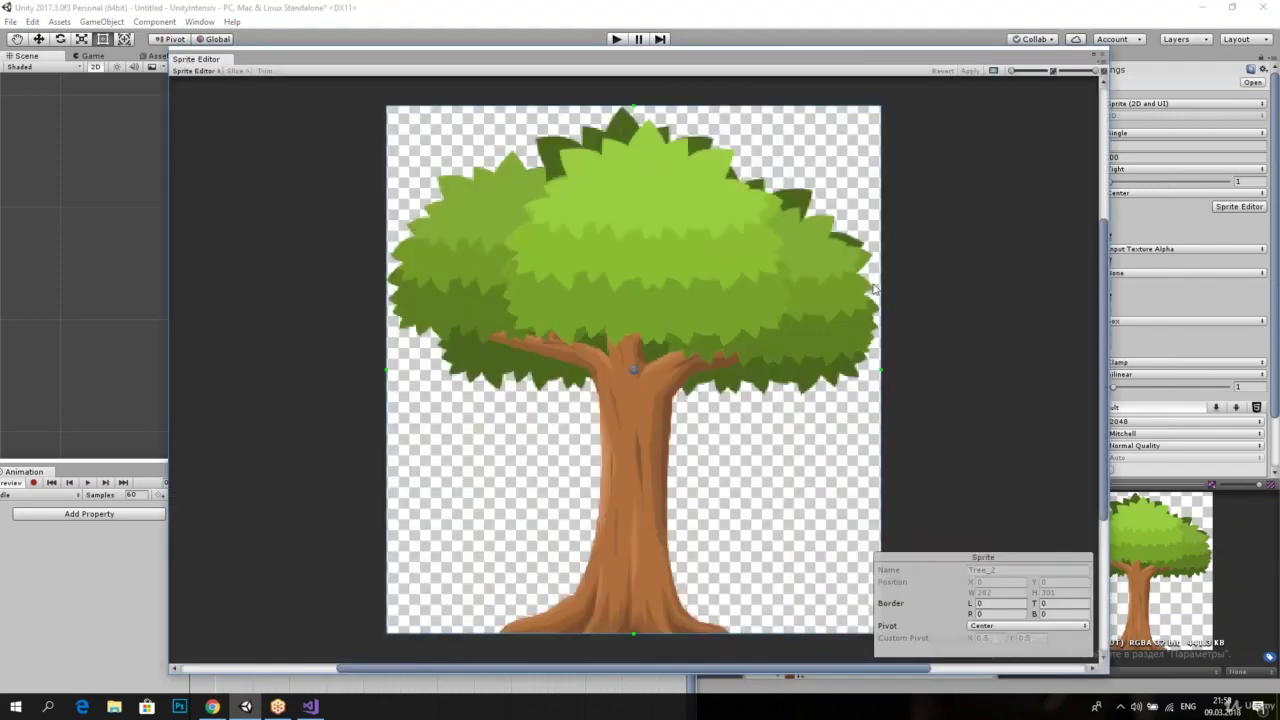
{"action": "left_click_drag", "start_coordinate": [635, 369], "coordinate": [635, 425]}
{"action": "left_click_drag", "start_coordinate": [632, 633], "coordinate": [630, 636]}
{"action": "left_click", "coordinate": [988, 637]}
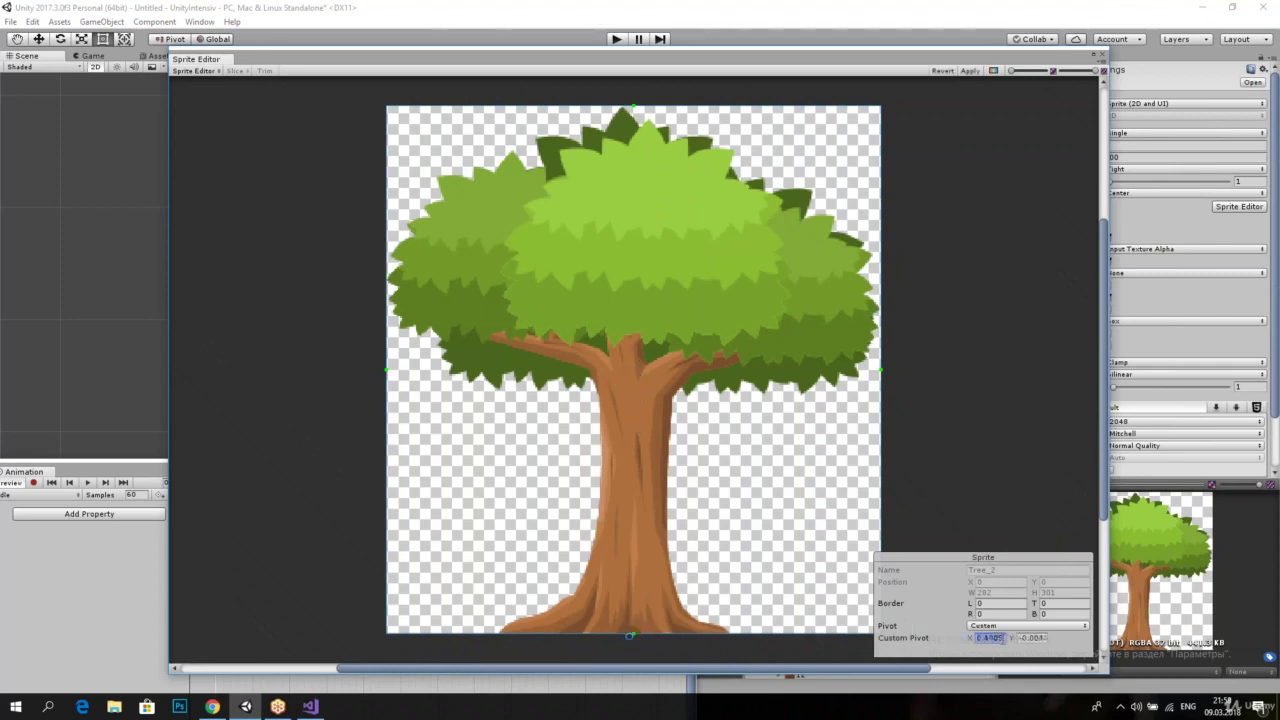
{"action": "type", "text": "0"}
{"action": "left_click", "coordinate": [1032, 637]}
{"action": "type", "text": "0"}
{"action": "left_click", "coordinate": [969, 70]}
{"action": "left_click", "coordinate": [1102, 57]}
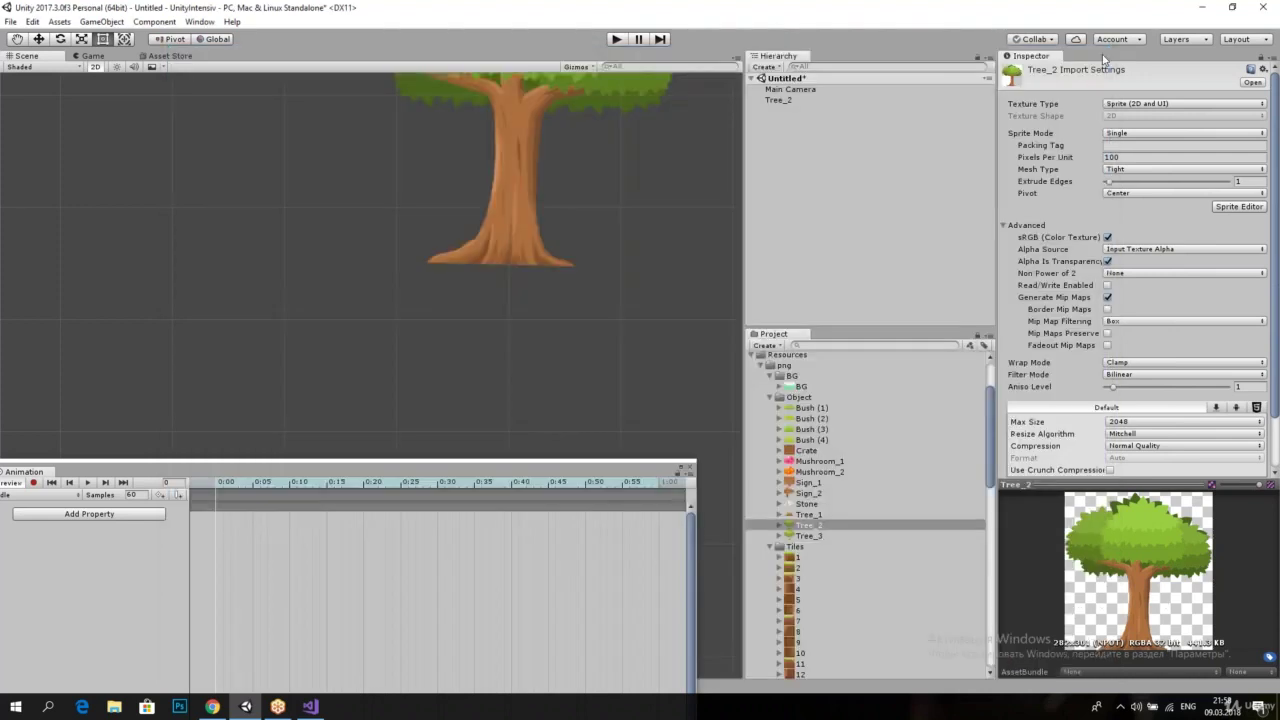
{"action": "left_click", "coordinate": [505, 175]}
Step: Tilt Tree_2 around its trunk-base pivot, reset Rotation Z to 0, and float the Animation window
{"action": "key", "text": "t"}
{"action": "key", "text": "f"}
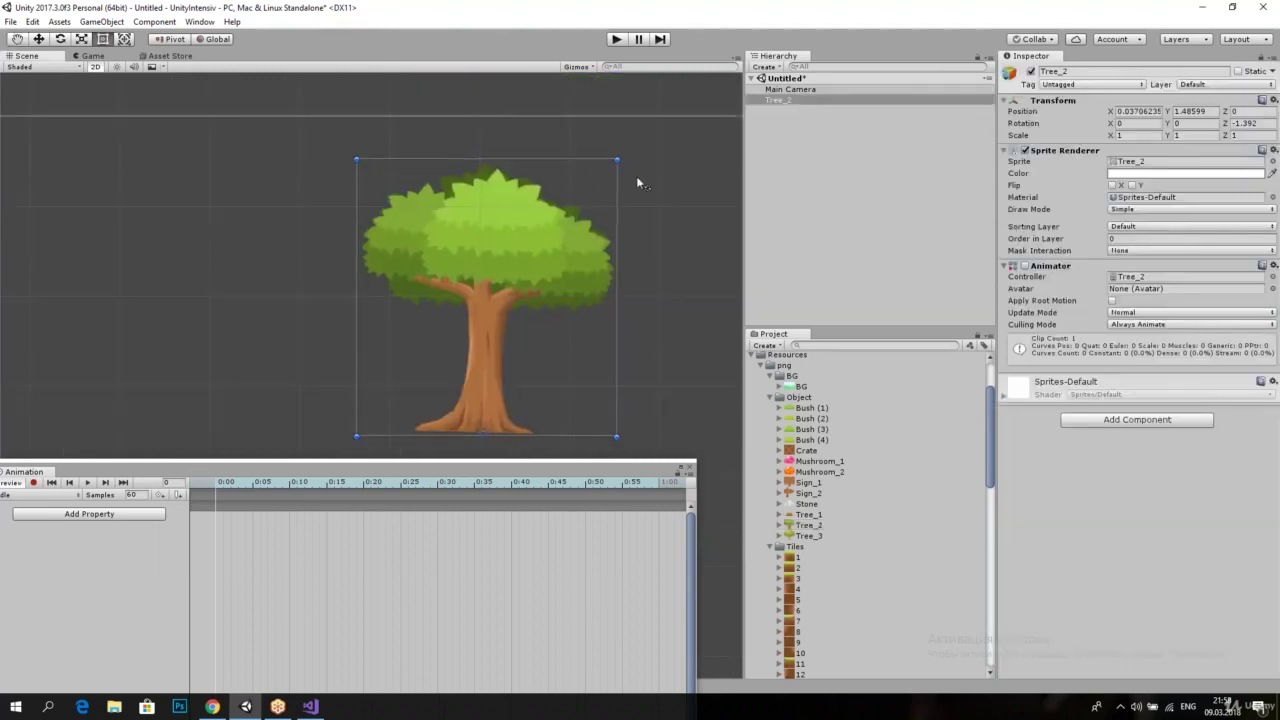
{"action": "mouse_move", "coordinate": [636, 177]}
{"action": "left_mouse_down"}
{"action": "mouse_move", "coordinate": [635, 267]}
{"action": "mouse_move", "coordinate": [573, 246]}
{"action": "left_mouse_up"}
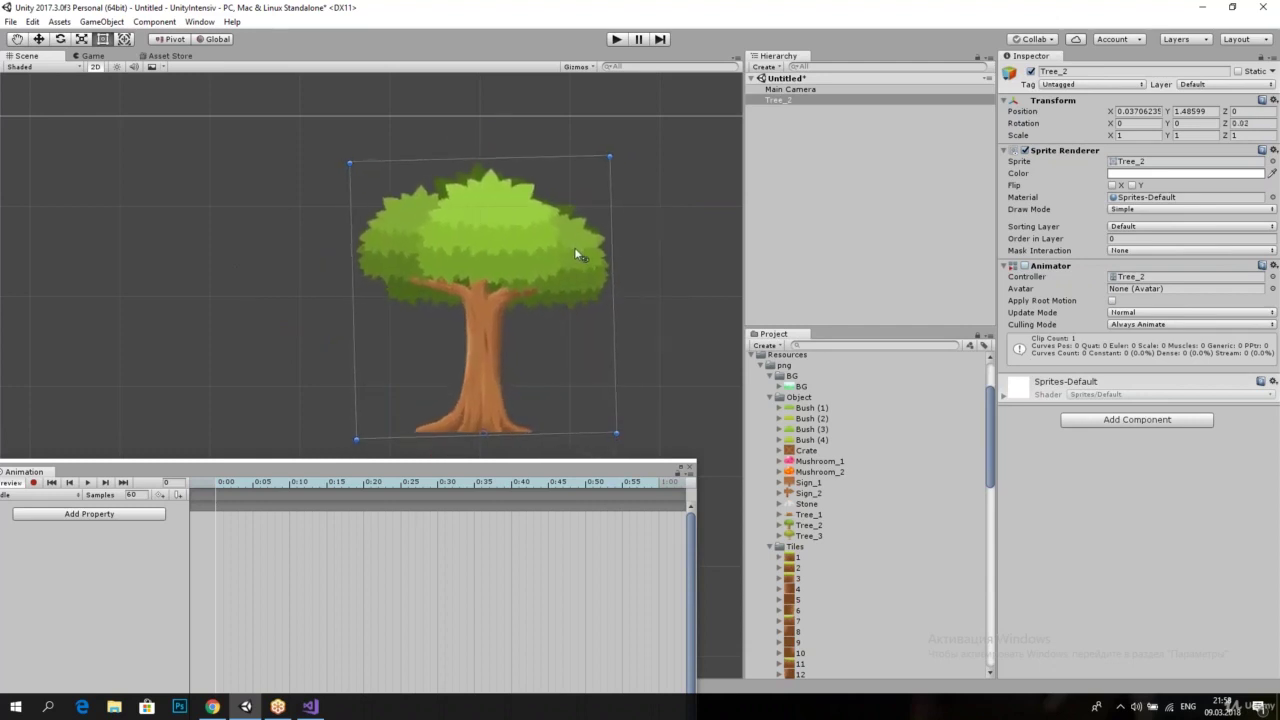
{"action": "left_click_drag", "start_coordinate": [573, 246], "coordinate": [572, 249]}
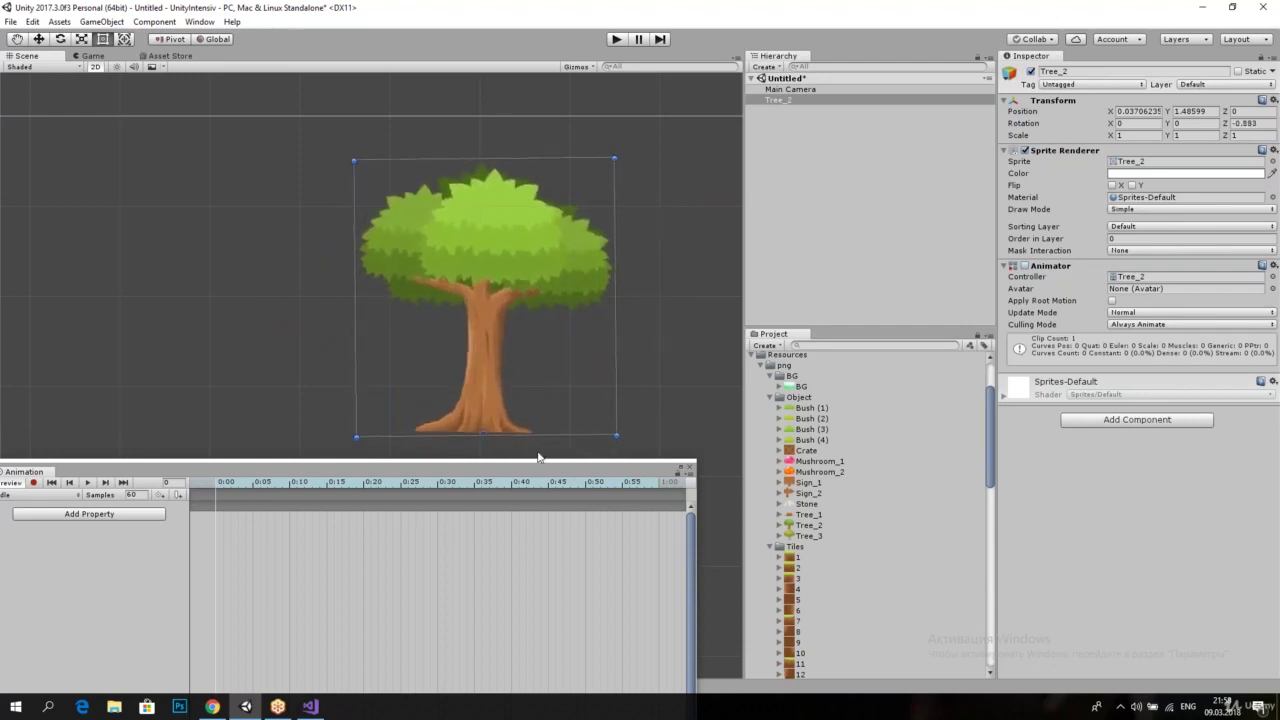
{"action": "left_click", "coordinate": [1250, 123]}
{"action": "key", "text": "BackSpace"}
{"action": "left_click_drag", "start_coordinate": [507, 471], "coordinate": [1029, 354]}
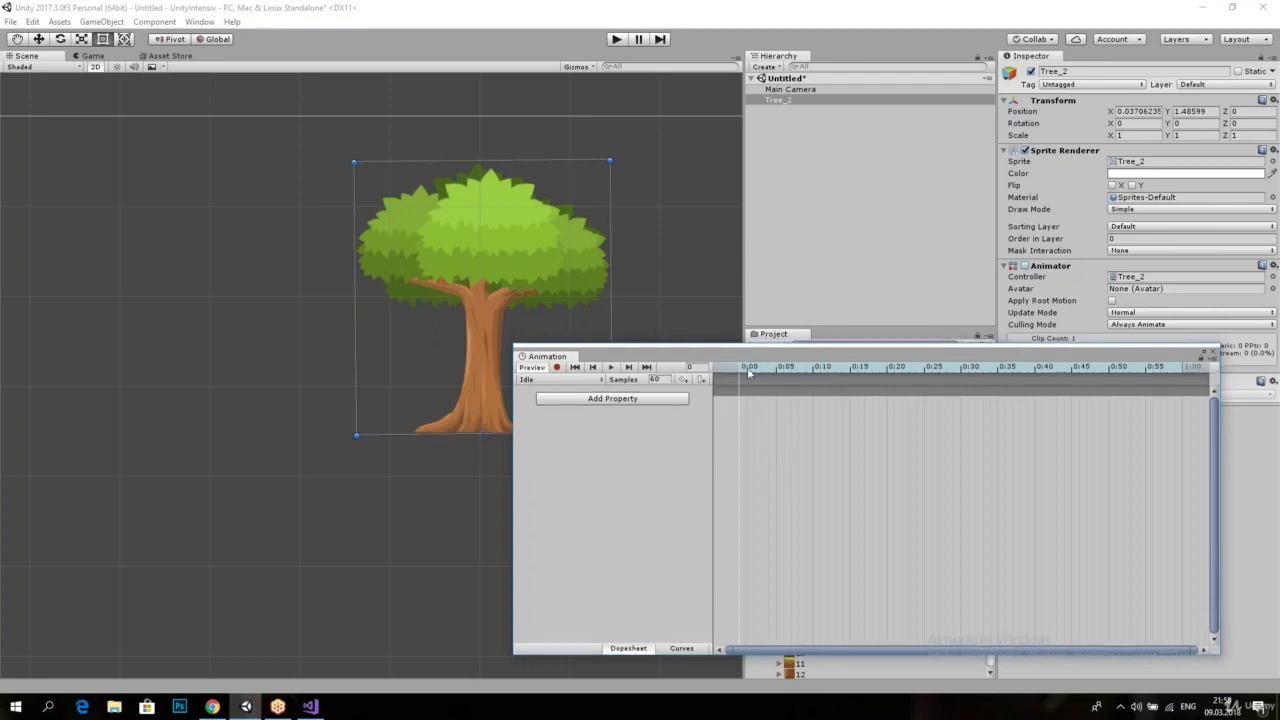
Step: Add Transform Rotation as an animated property and move the playhead to 0:30
{"action": "left_click_drag", "start_coordinate": [755, 357], "coordinate": [744, 401]}
{"action": "left_click", "coordinate": [637, 444]}
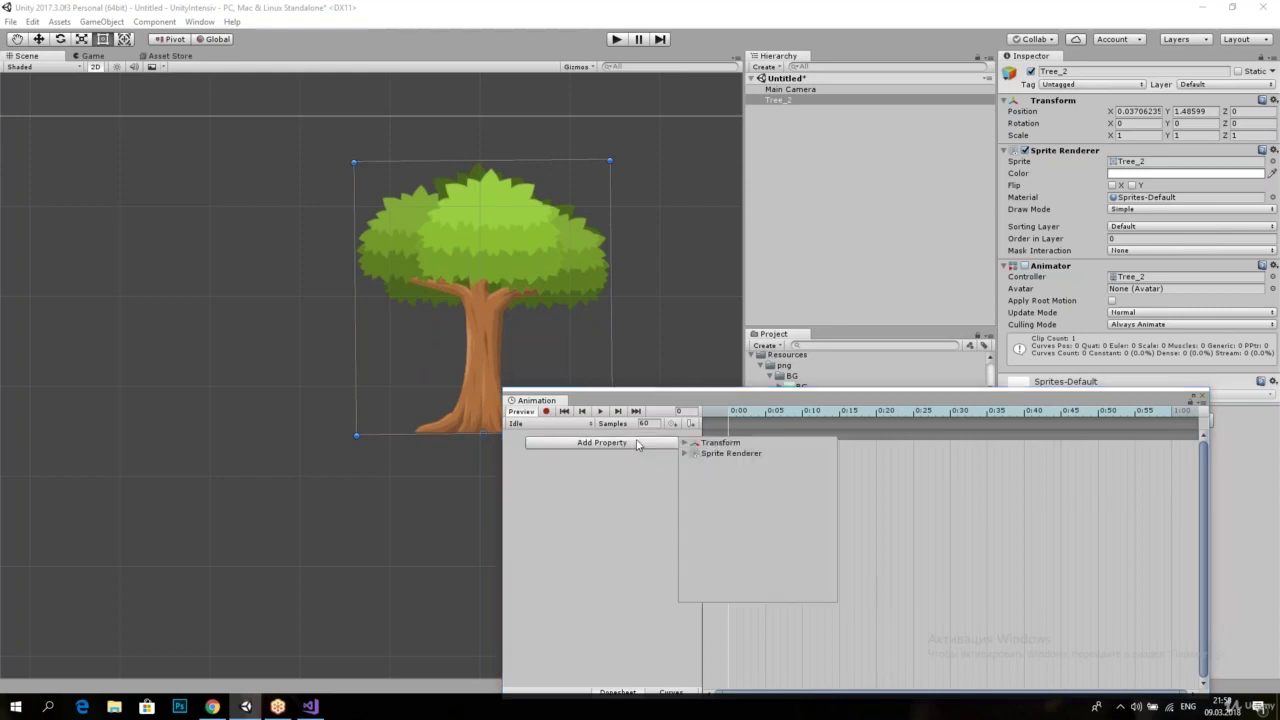
{"action": "left_click", "coordinate": [686, 443]}
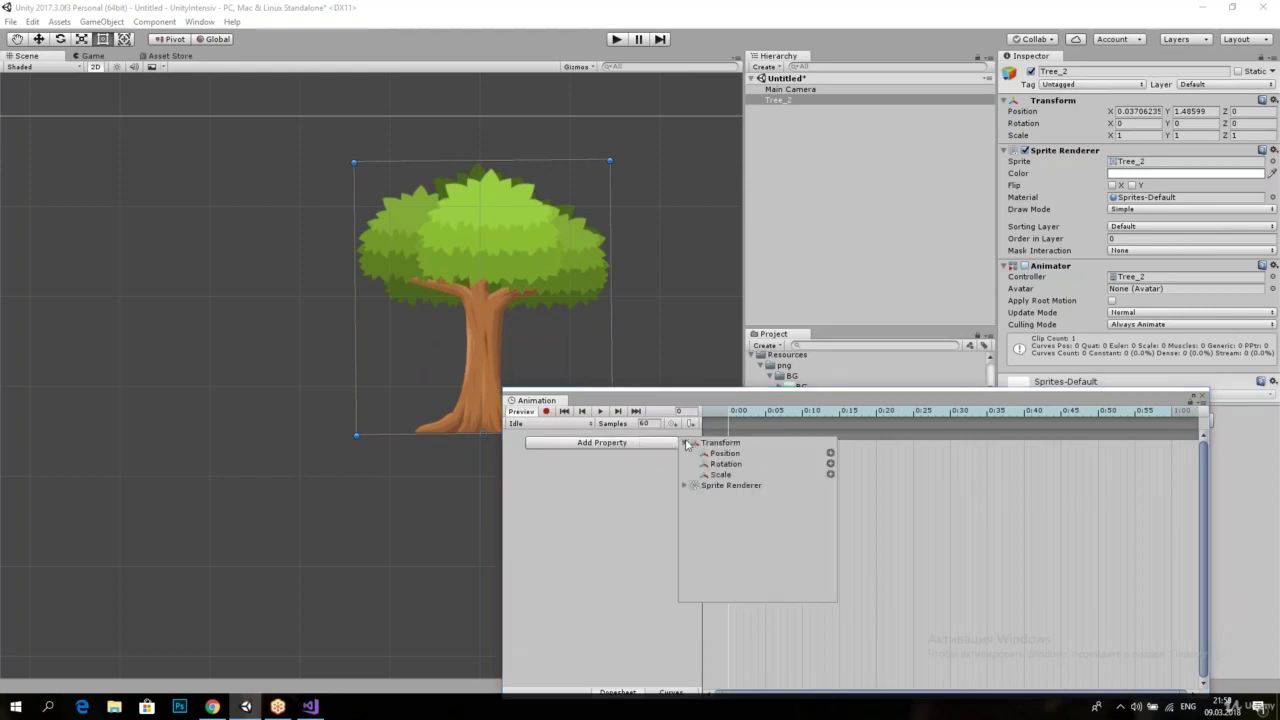
{"action": "left_click", "coordinate": [829, 465]}
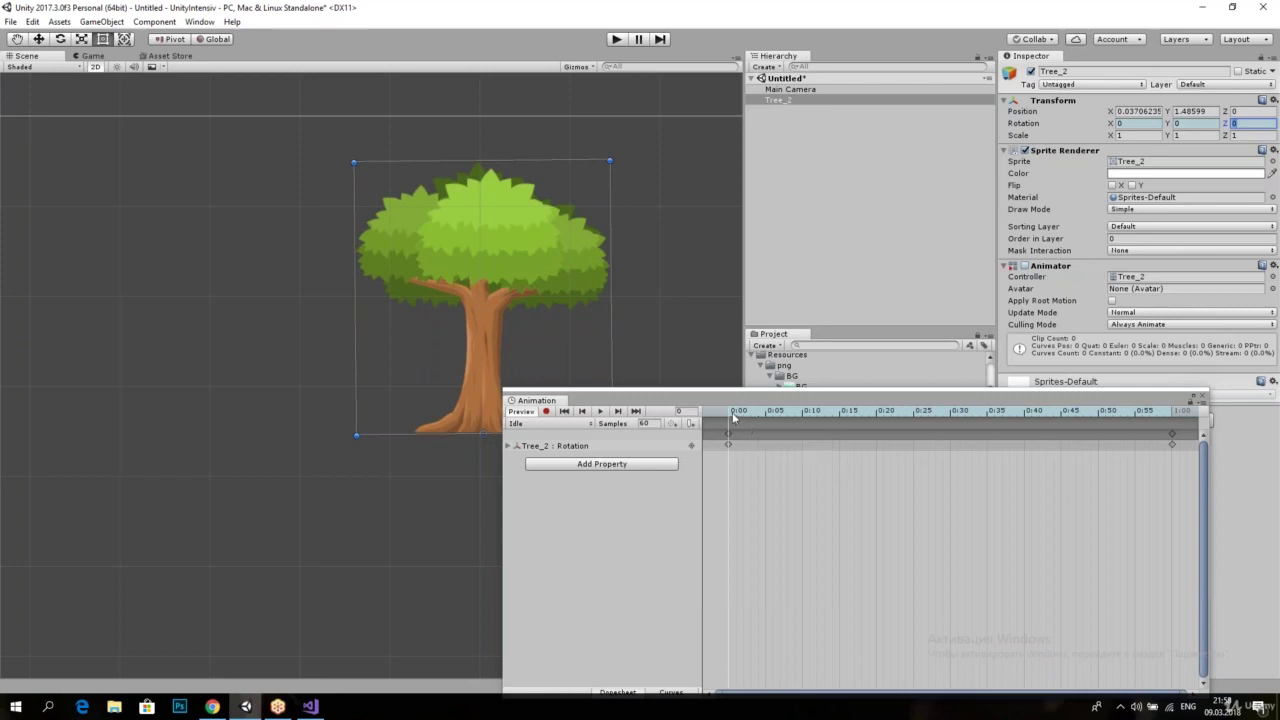
{"action": "mouse_move", "coordinate": [733, 418]}
{"action": "left_mouse_down"}
{"action": "mouse_move", "coordinate": [962, 436]}
{"action": "mouse_move", "coordinate": [951, 439]}
{"action": "left_mouse_up"}
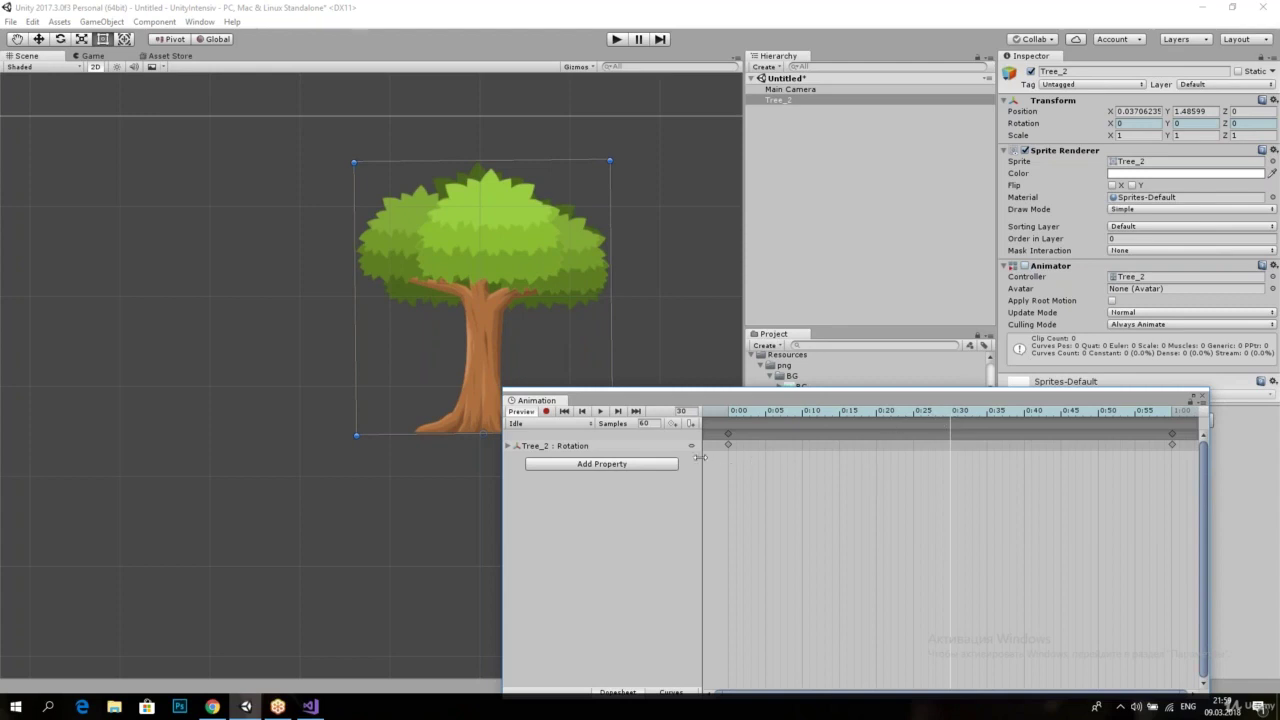
Step: Expand the Tree_2 : Rotation row into its x, y and z channels
{"action": "left_click", "coordinate": [670, 463]}
{"action": "left_click", "coordinate": [686, 465]}
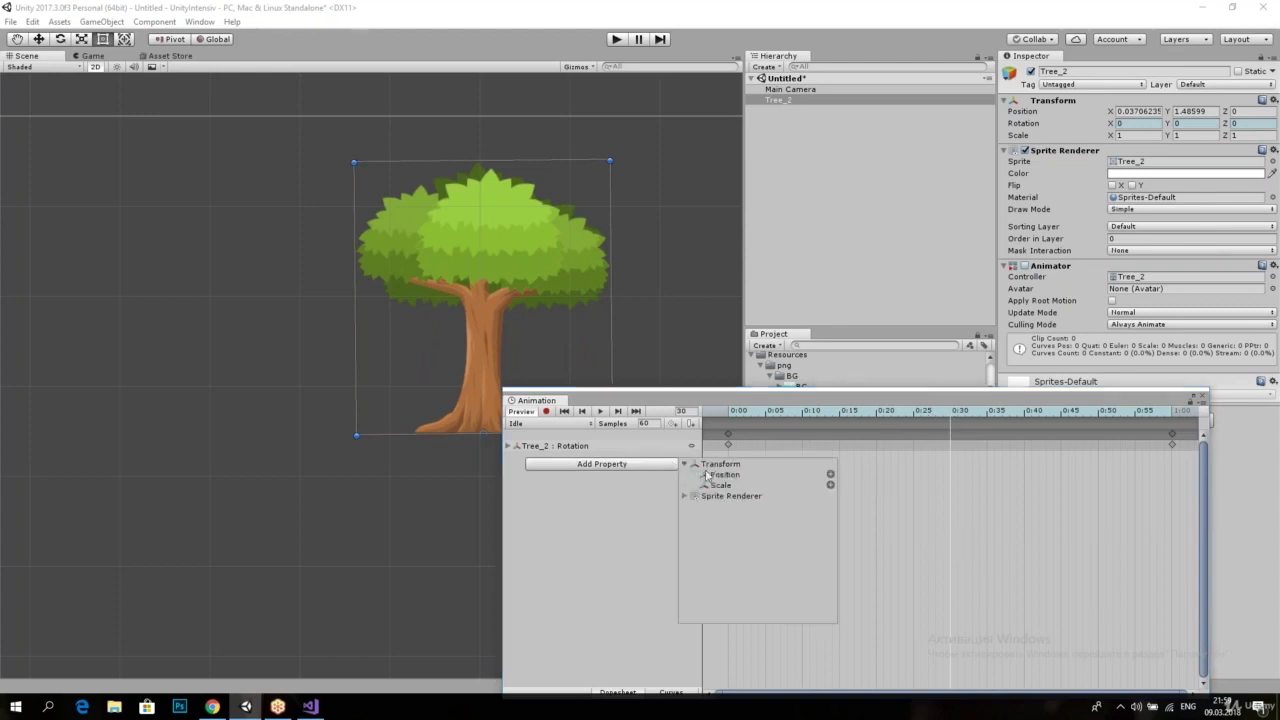
{"action": "left_click", "coordinate": [606, 490]}
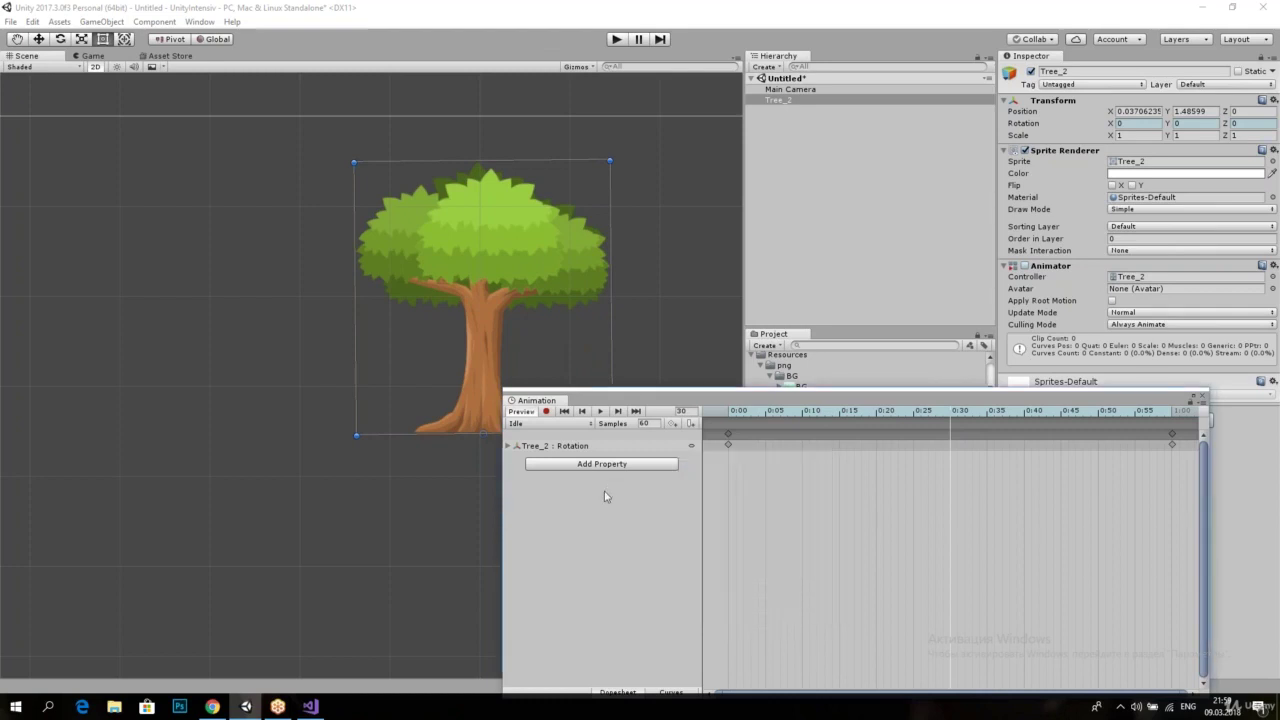
{"action": "left_click", "coordinate": [510, 446]}
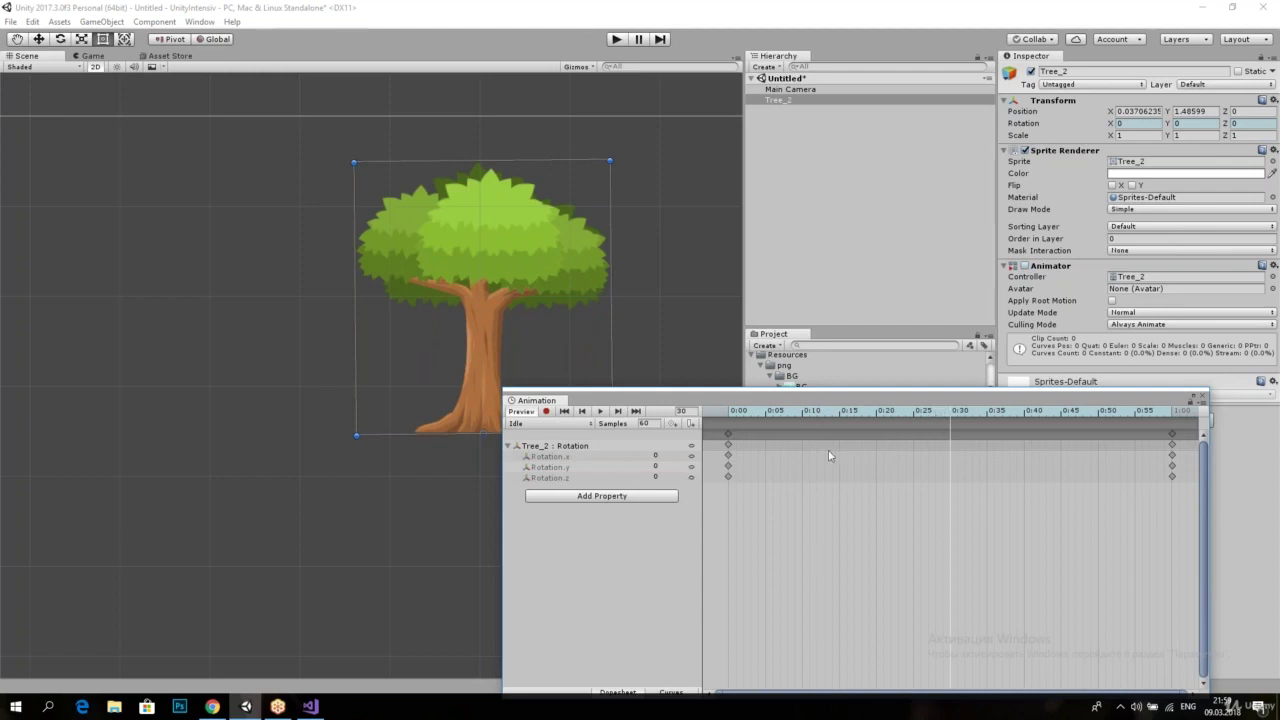
Step: Key Rotation.z to 5 at 0:30
{"action": "left_click", "coordinate": [661, 467]}
{"action": "left_click", "coordinate": [658, 478]}
{"action": "type", "text": "15"}
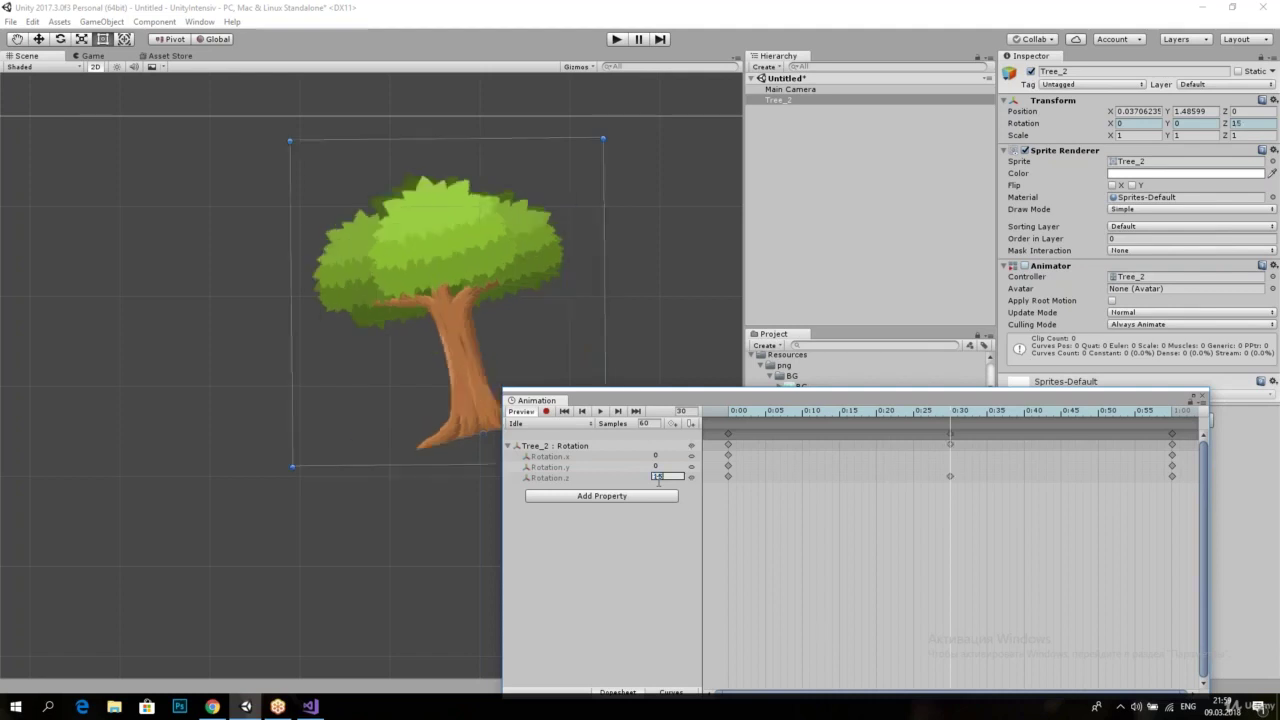
{"action": "key", "text": "BackSpace"}
{"action": "type", "text": "5"}
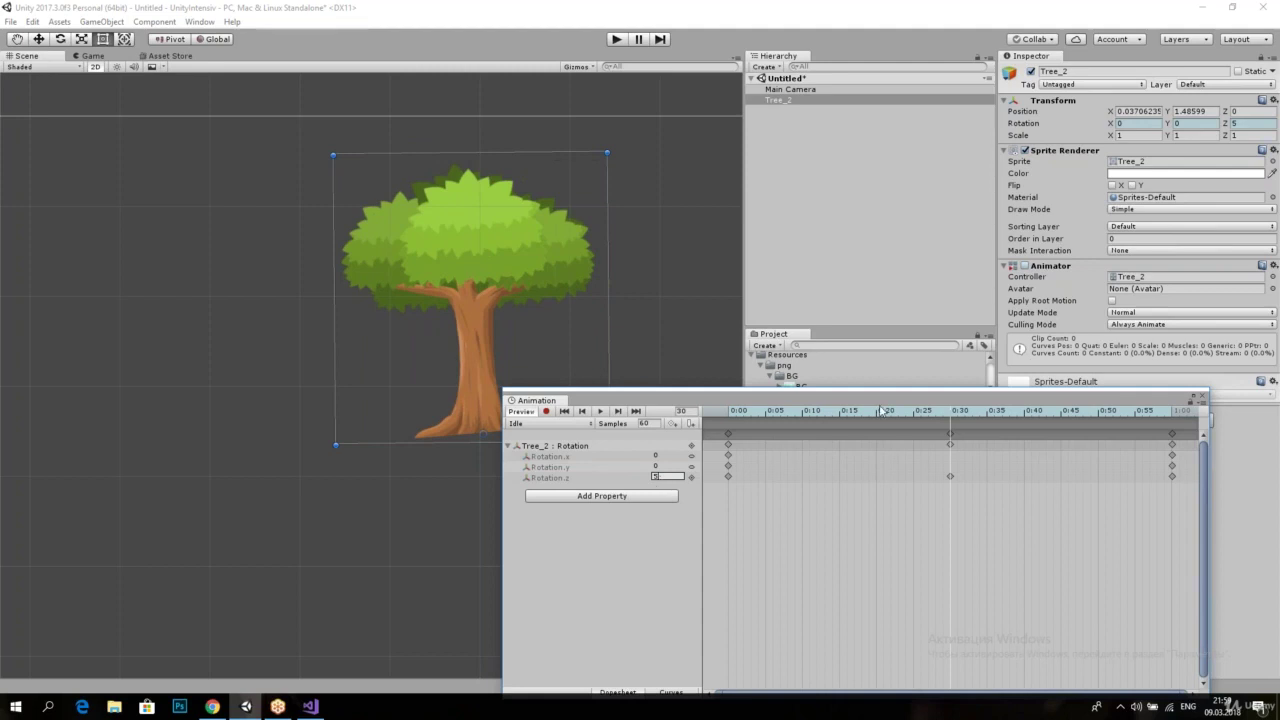
Step: Key Rotation.z to -5 at 1:30
{"action": "mouse_move", "coordinate": [883, 413]}
{"action": "left_mouse_down"}
{"action": "mouse_move", "coordinate": [700, 414]}
{"action": "mouse_move", "coordinate": [714, 432]}
{"action": "mouse_move", "coordinate": [1177, 430]}
{"action": "mouse_move", "coordinate": [1174, 454]}
{"action": "left_mouse_up"}
{"action": "scroll", "coordinate": [1144, 475], "scroll_direction": "down", "scroll_amount": 2}
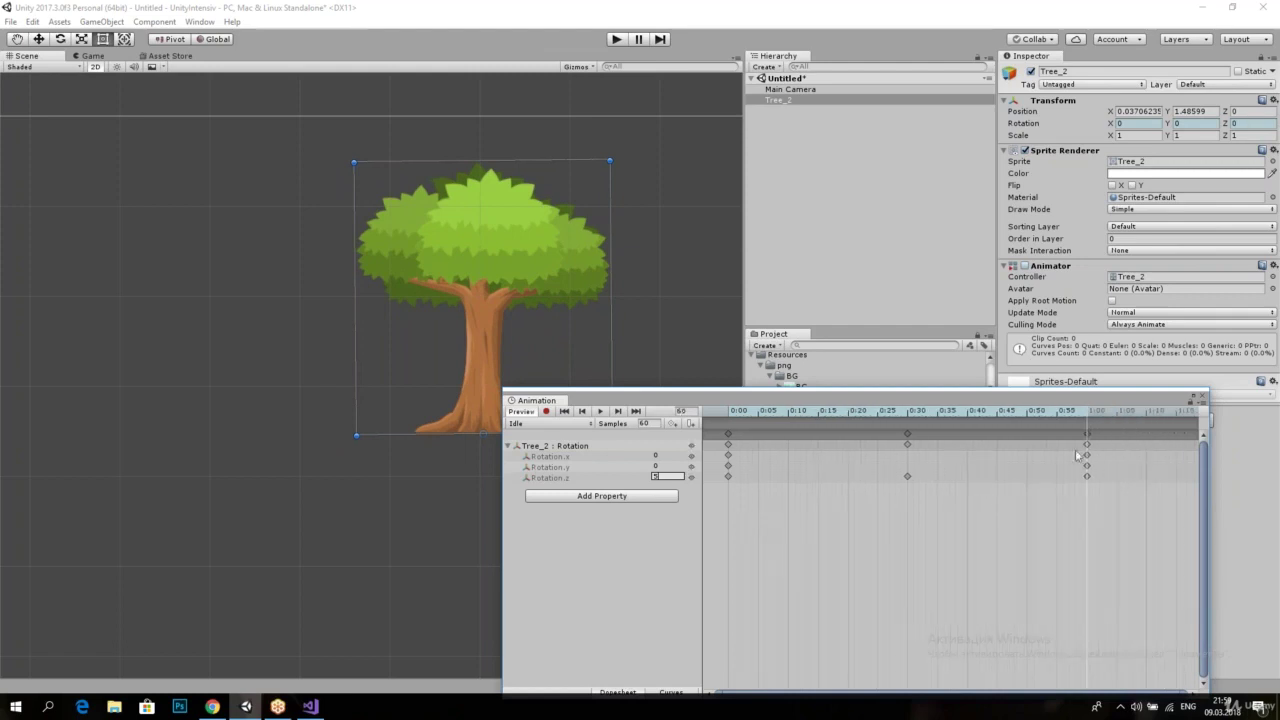
{"action": "scroll", "coordinate": [1084, 474], "scroll_direction": "up", "scroll_amount": 1}
{"action": "scroll", "coordinate": [1100, 466], "scroll_direction": "up", "scroll_amount": 1}
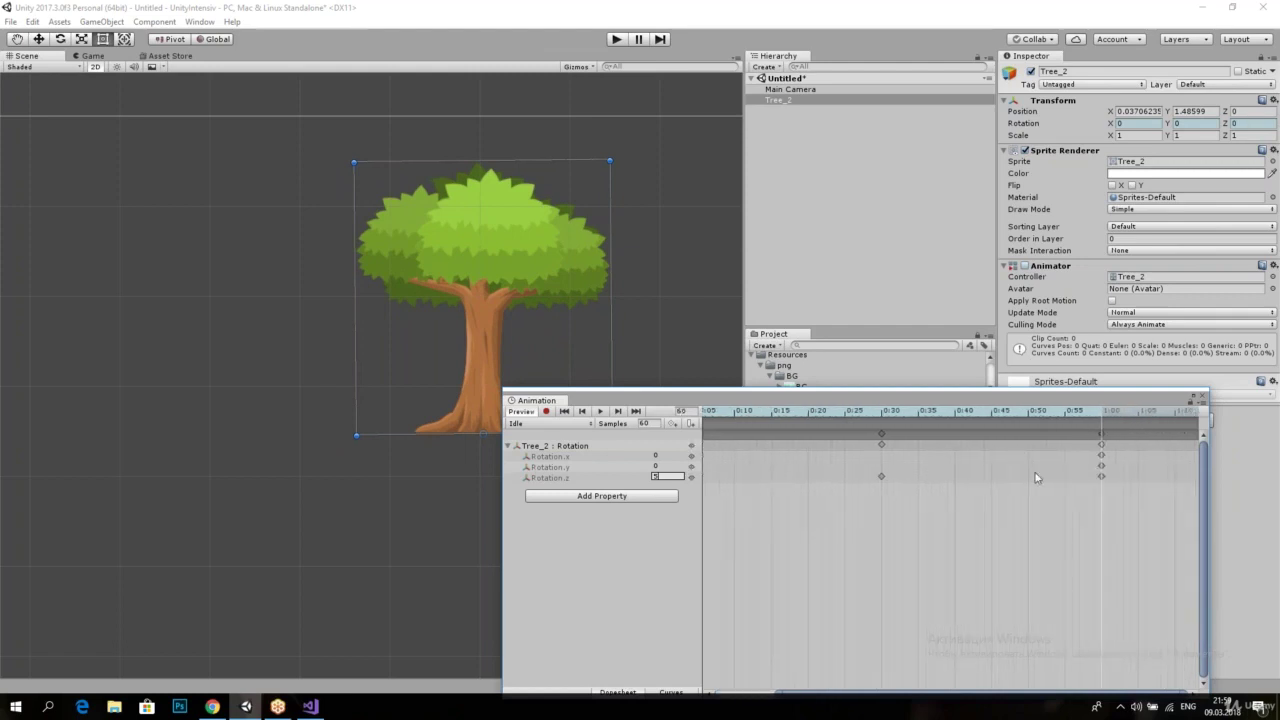
{"action": "scroll", "coordinate": [1132, 453], "scroll_direction": "up", "scroll_amount": 1}
{"action": "scroll", "coordinate": [1132, 448], "scroll_direction": "down", "scroll_amount": 1}
{"action": "scroll", "coordinate": [1129, 430], "scroll_direction": "down", "scroll_amount": 1}
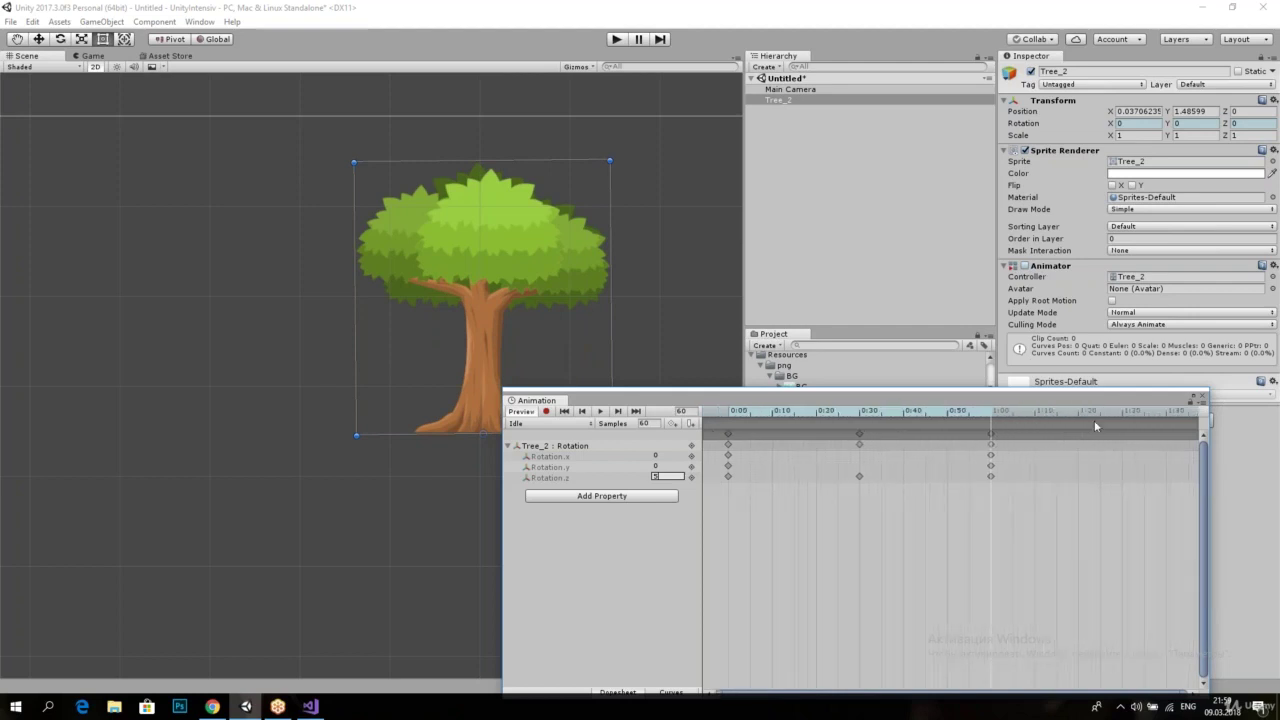
{"action": "left_click", "coordinate": [1121, 414]}
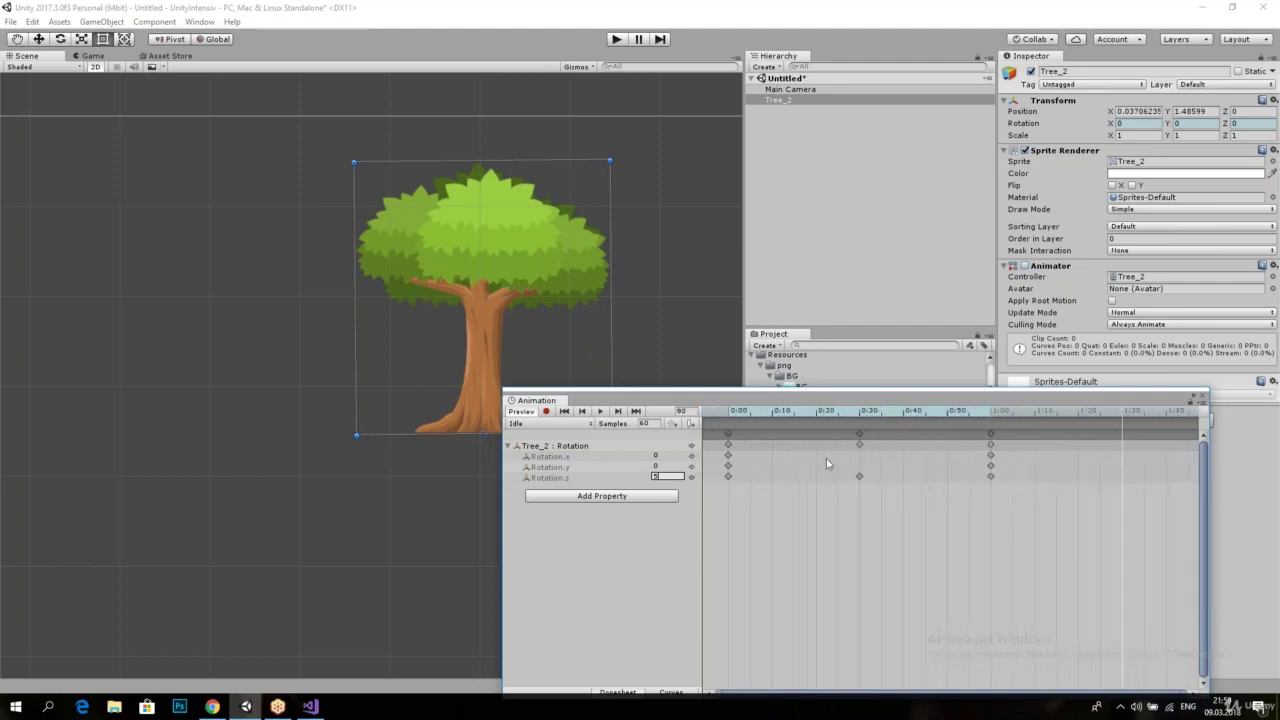
{"action": "key", "text": "Return"}
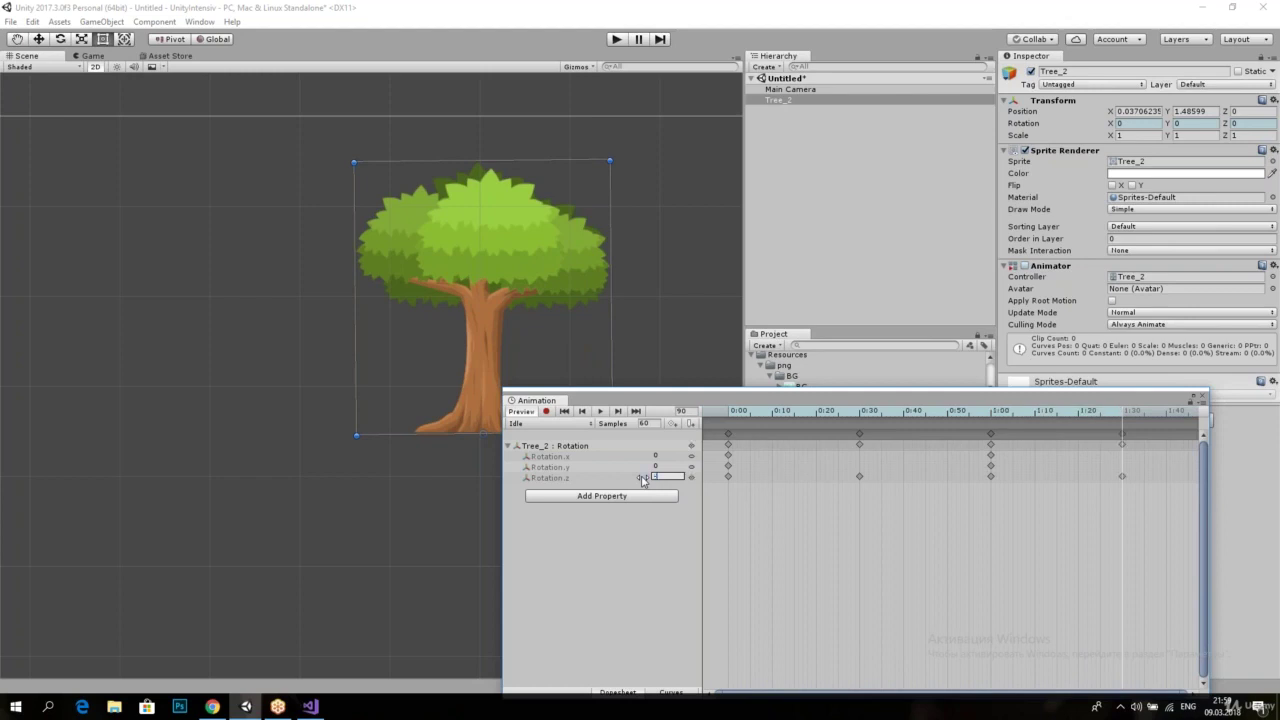
Step: Key Rotation.z back to 0 at 2:00 and play the clip from the start to preview the sway
{"action": "scroll", "coordinate": [1120, 477], "scroll_direction": "down", "scroll_amount": 1}
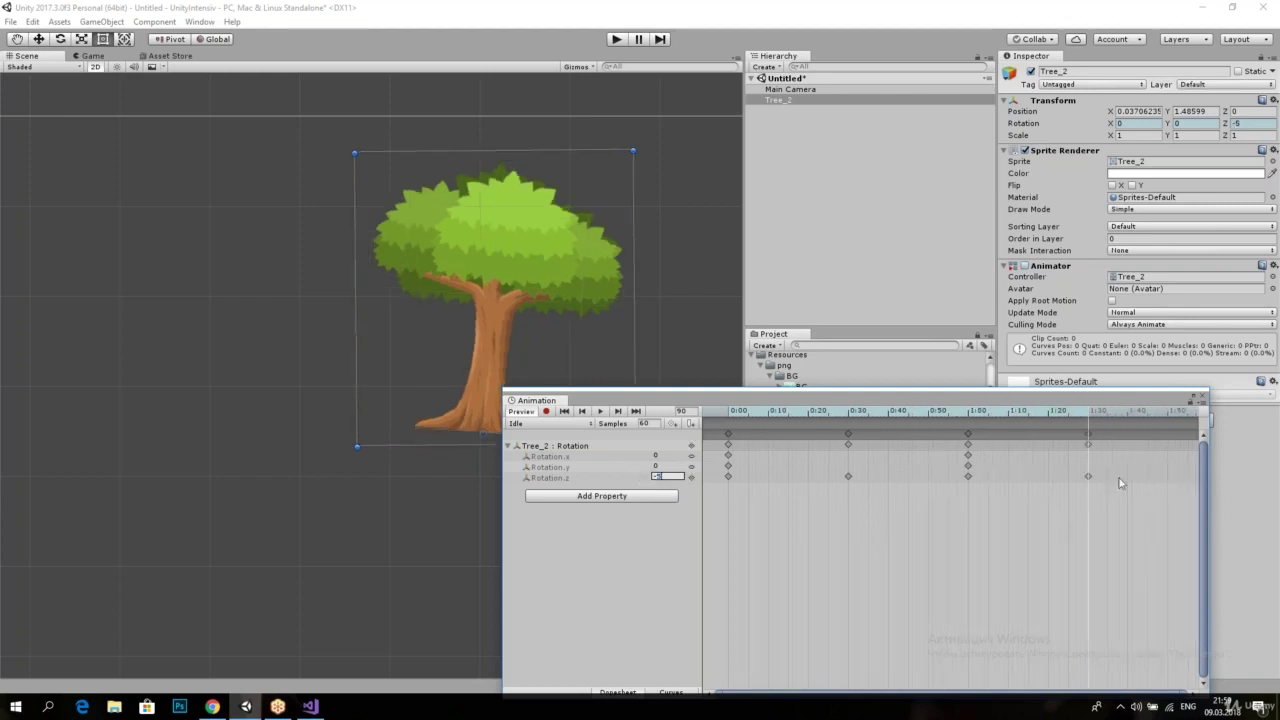
{"action": "scroll", "coordinate": [1136, 447], "scroll_direction": "down", "scroll_amount": 2}
{"action": "left_click", "coordinate": [1128, 413]}
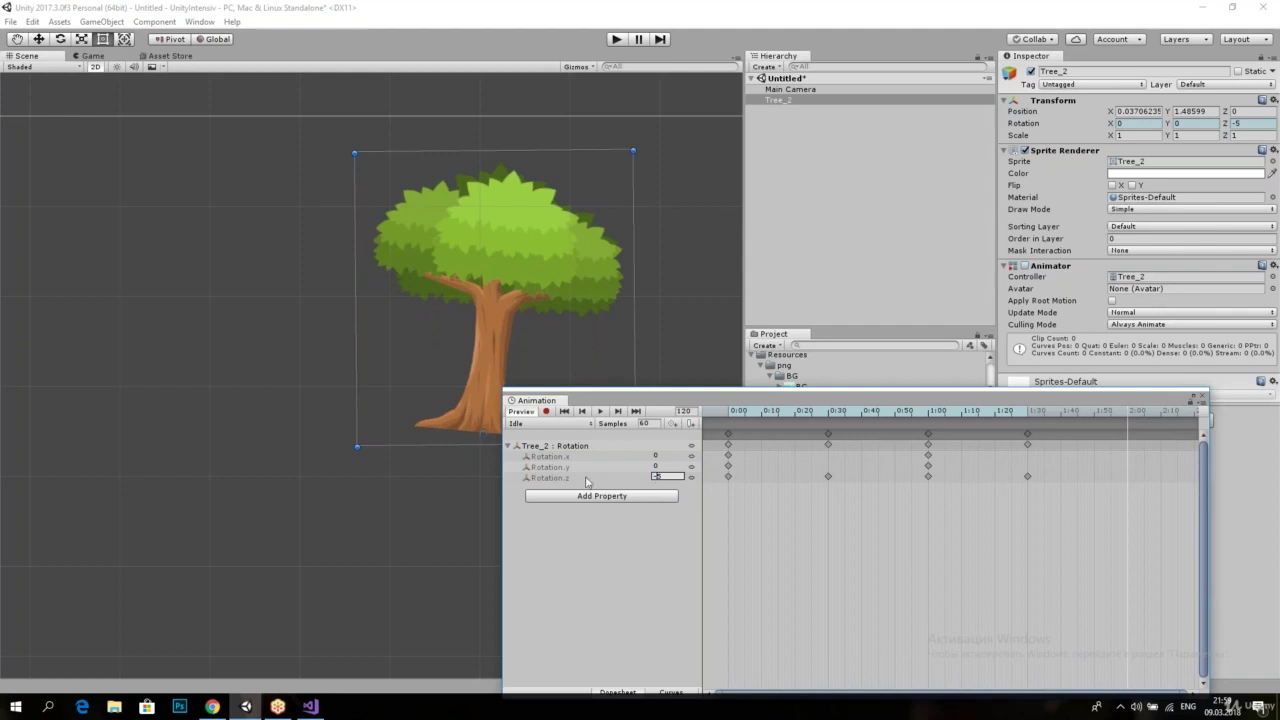
{"action": "type", "text": "0"}
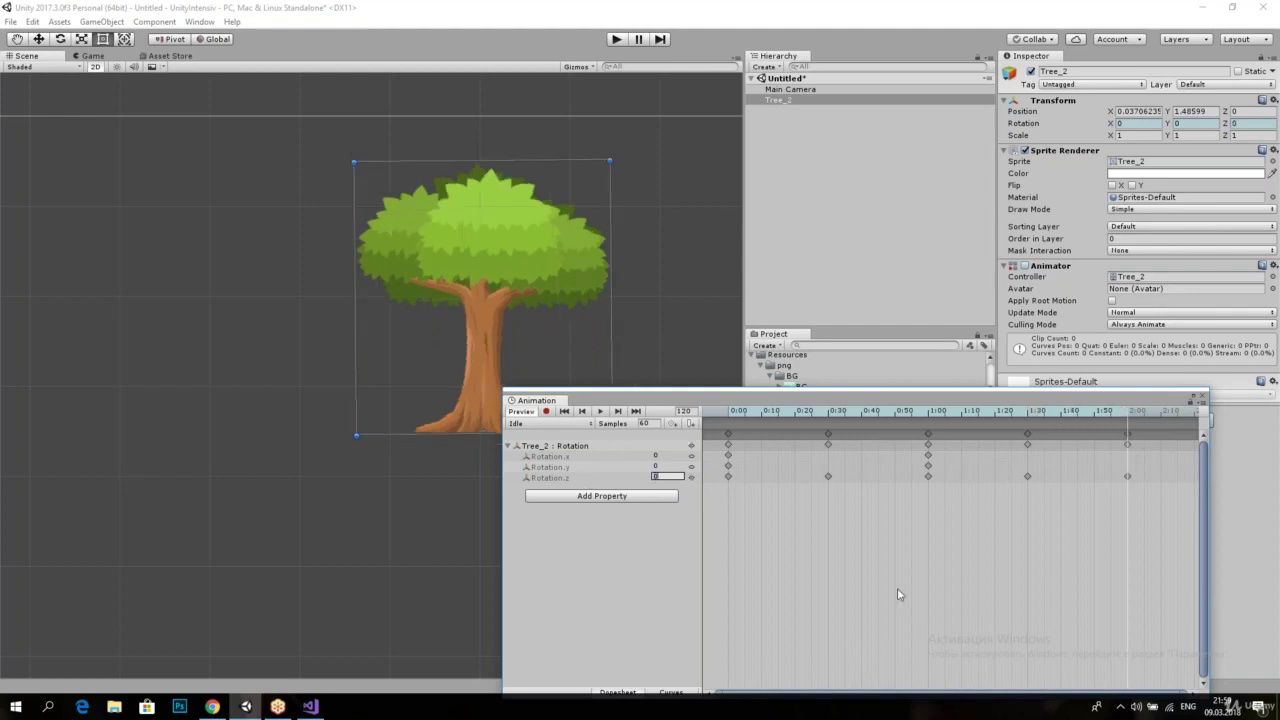
{"action": "left_click", "coordinate": [730, 412]}
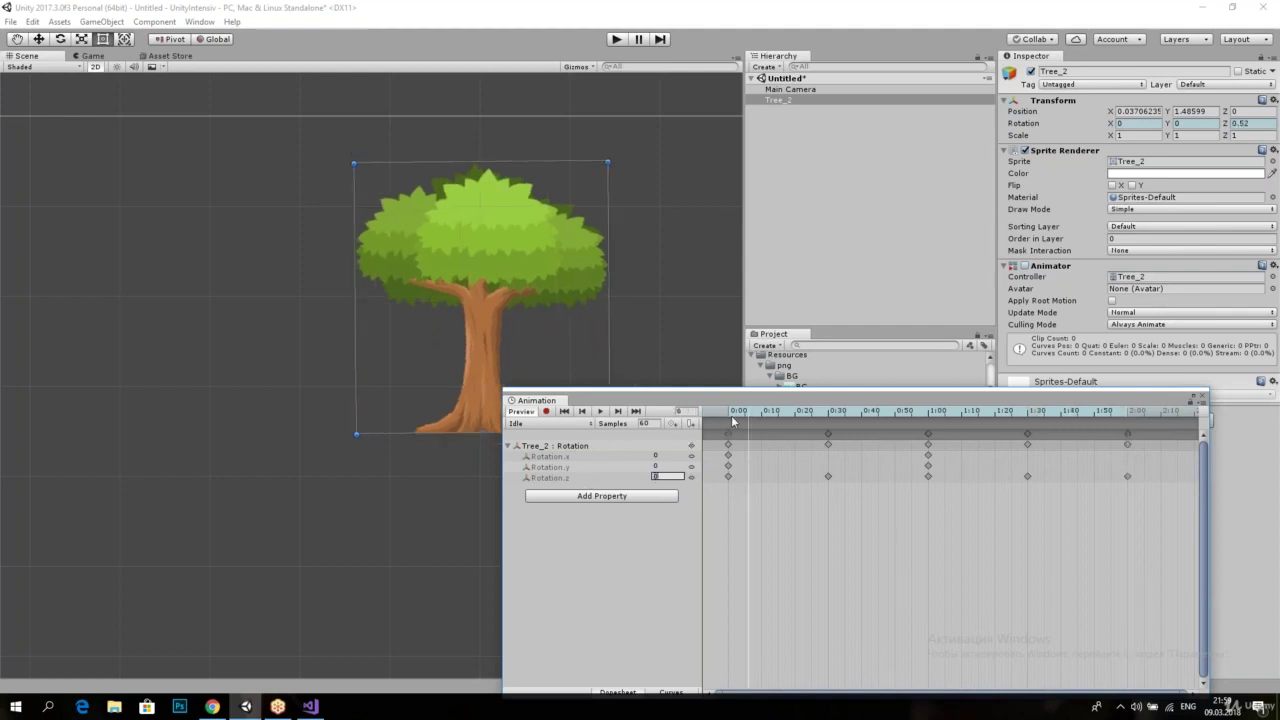
{"action": "left_click", "coordinate": [601, 413]}
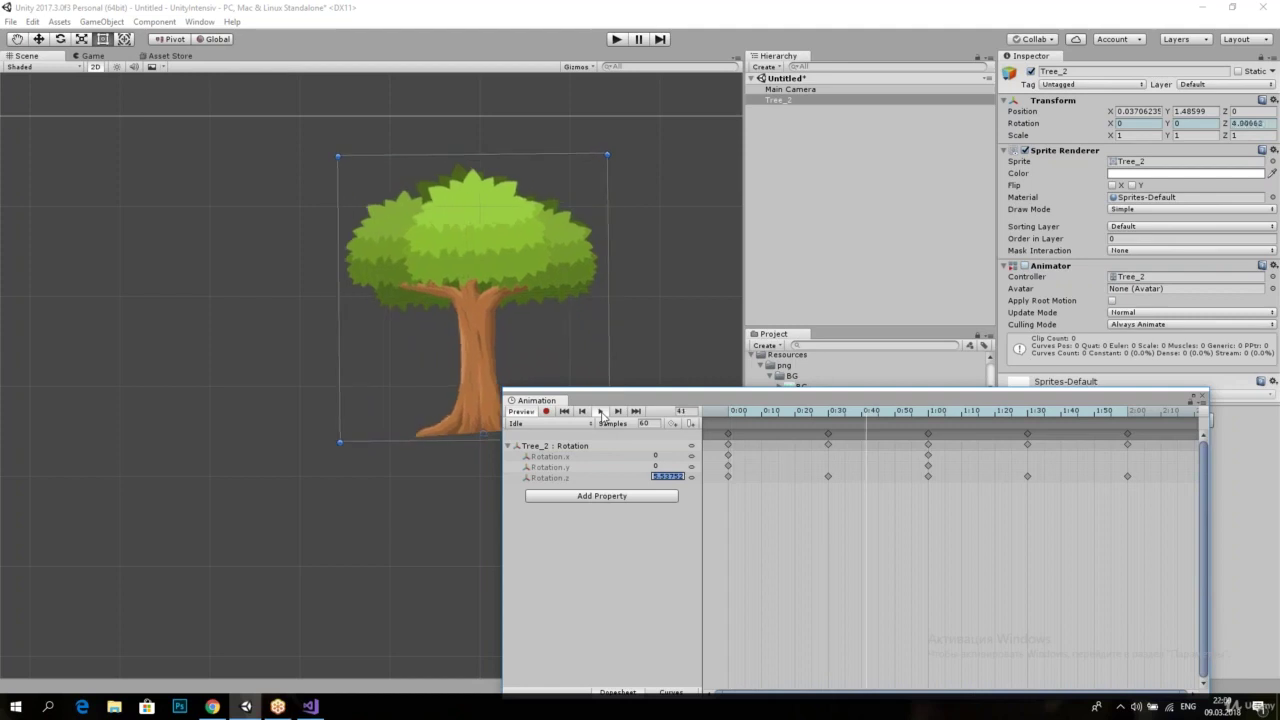
Step: Stop playback, turn on recording and key a rotated tree pose at frame 16
{"action": "left_click", "coordinate": [601, 411]}
{"action": "left_click", "coordinate": [772, 421]}
{"action": "left_click_drag", "start_coordinate": [772, 421], "coordinate": [728, 421]}
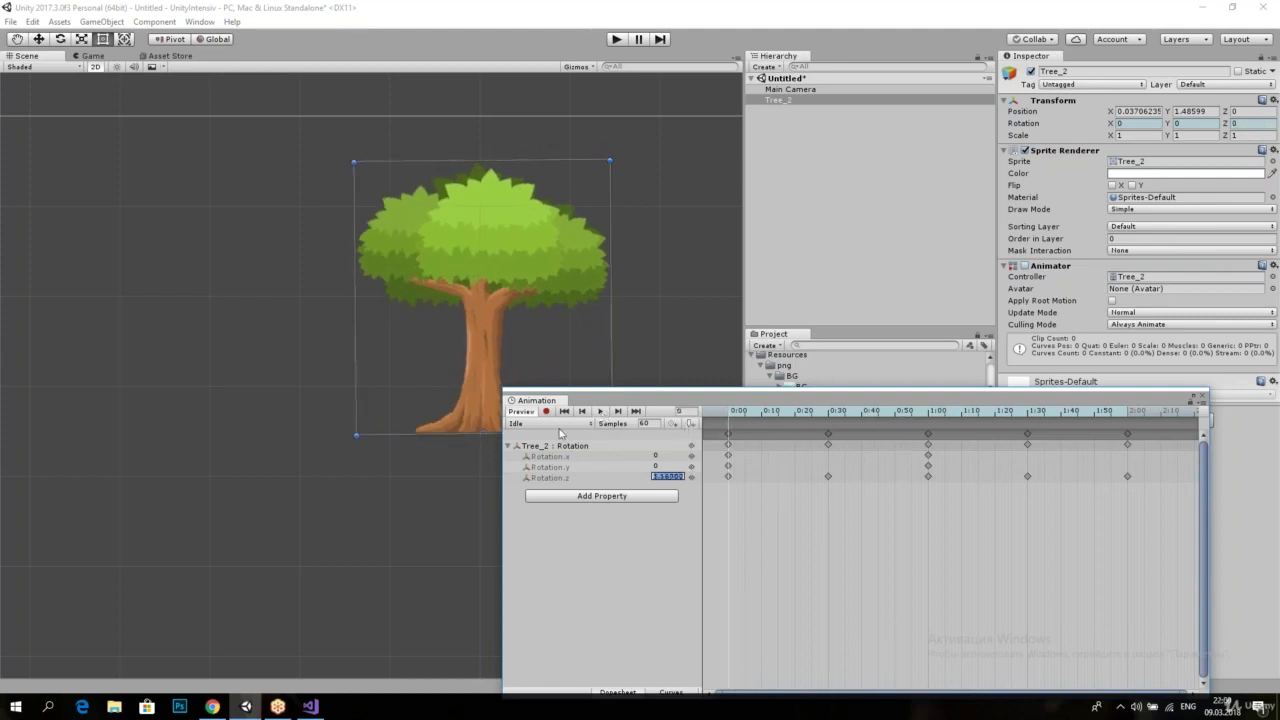
{"action": "left_click", "coordinate": [546, 411]}
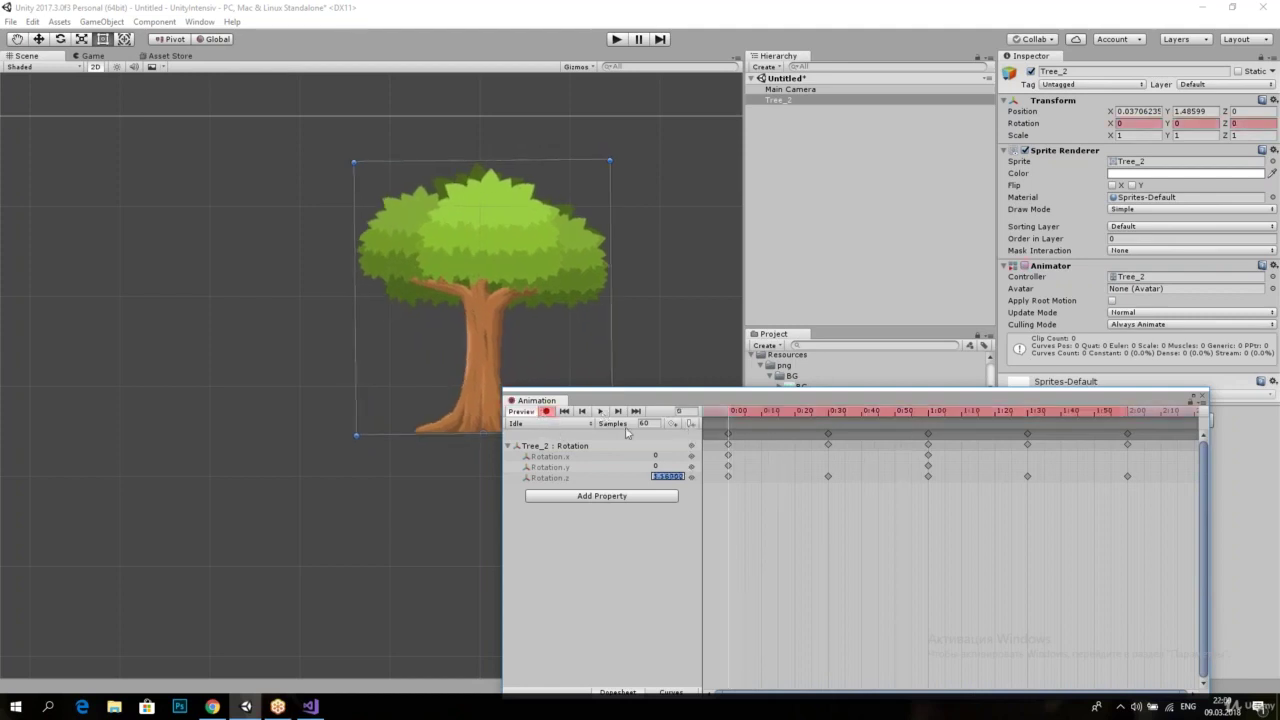
{"action": "left_click_drag", "start_coordinate": [731, 424], "coordinate": [784, 427]}
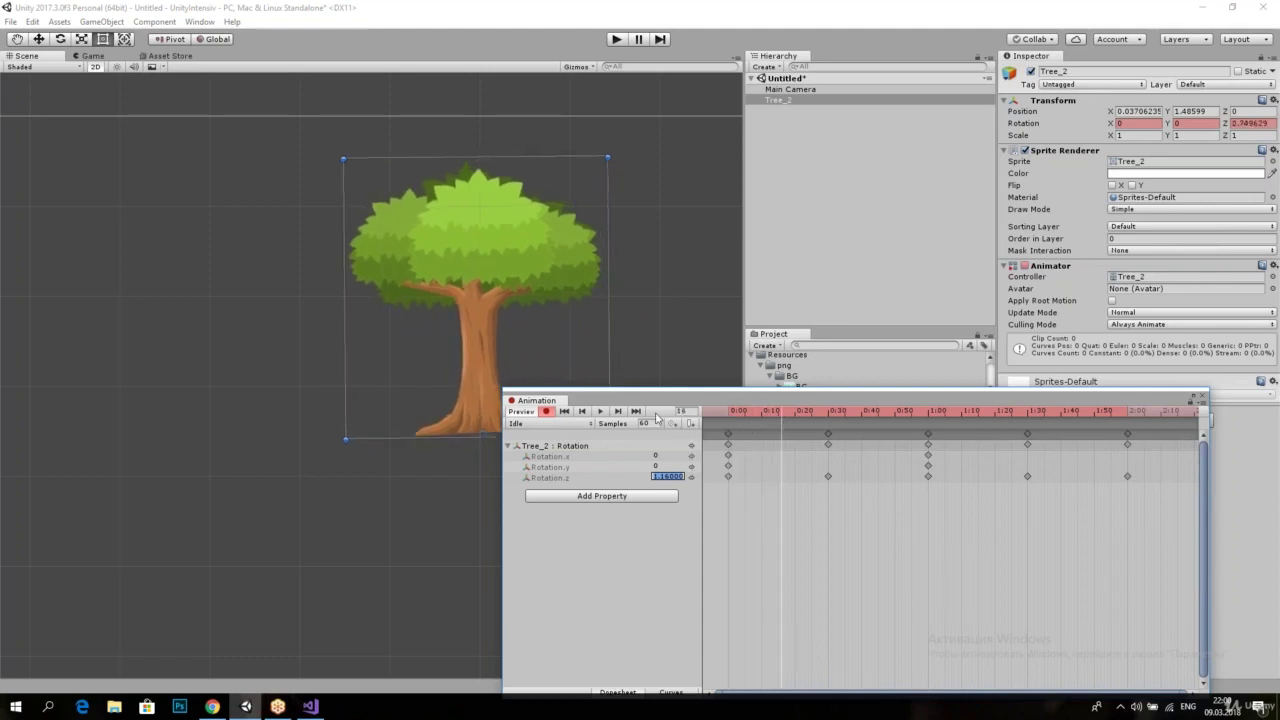
{"action": "mouse_move", "coordinate": [619, 157]}
{"action": "left_mouse_down"}
{"action": "mouse_move", "coordinate": [627, 169]}
{"action": "mouse_move", "coordinate": [698, 143]}
{"action": "mouse_move", "coordinate": [637, 109]}
{"action": "left_mouse_up"}
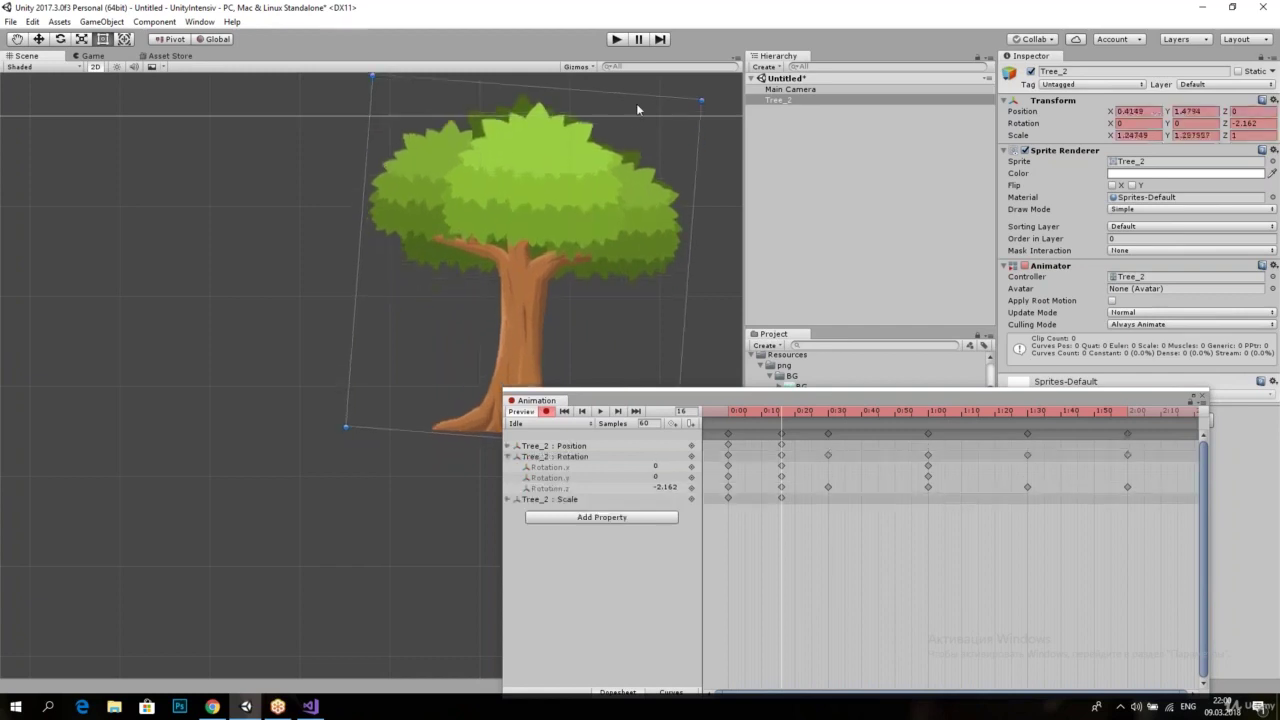
Step: Rewind to the first frame, preview the clip, then turn keyframe recording off
{"action": "left_click", "coordinate": [722, 440]}
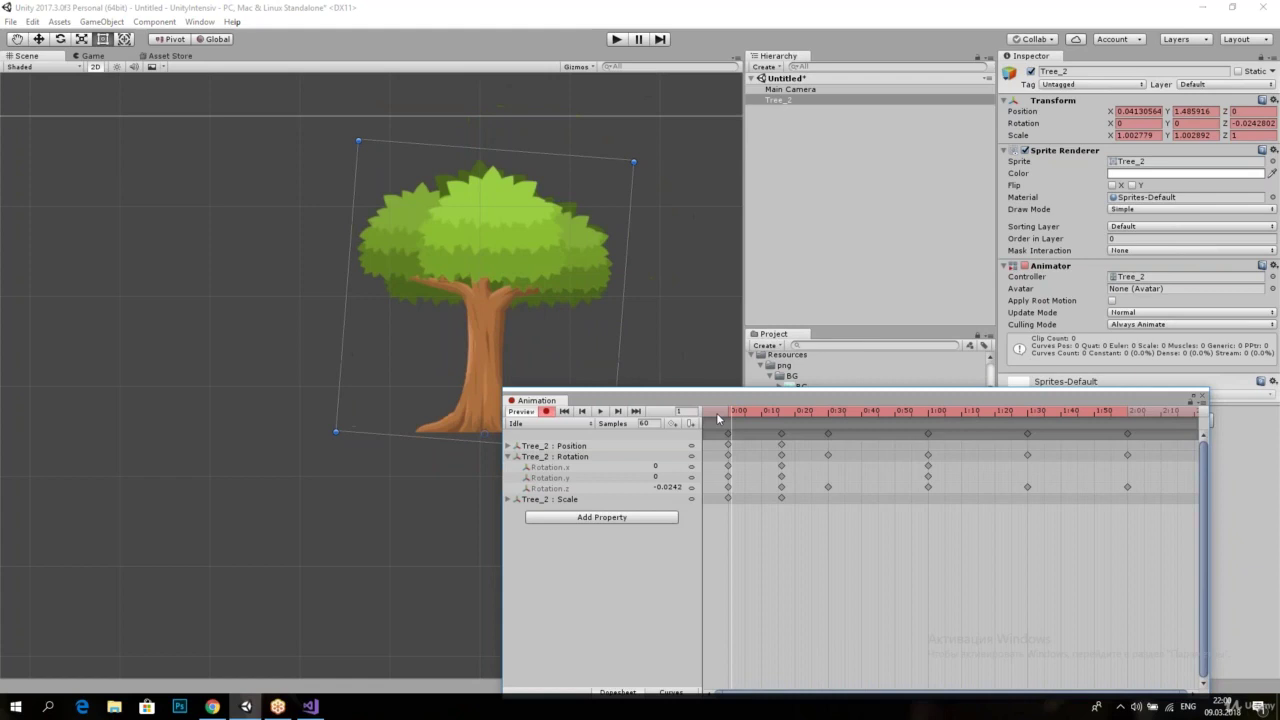
{"action": "left_click", "coordinate": [599, 411]}
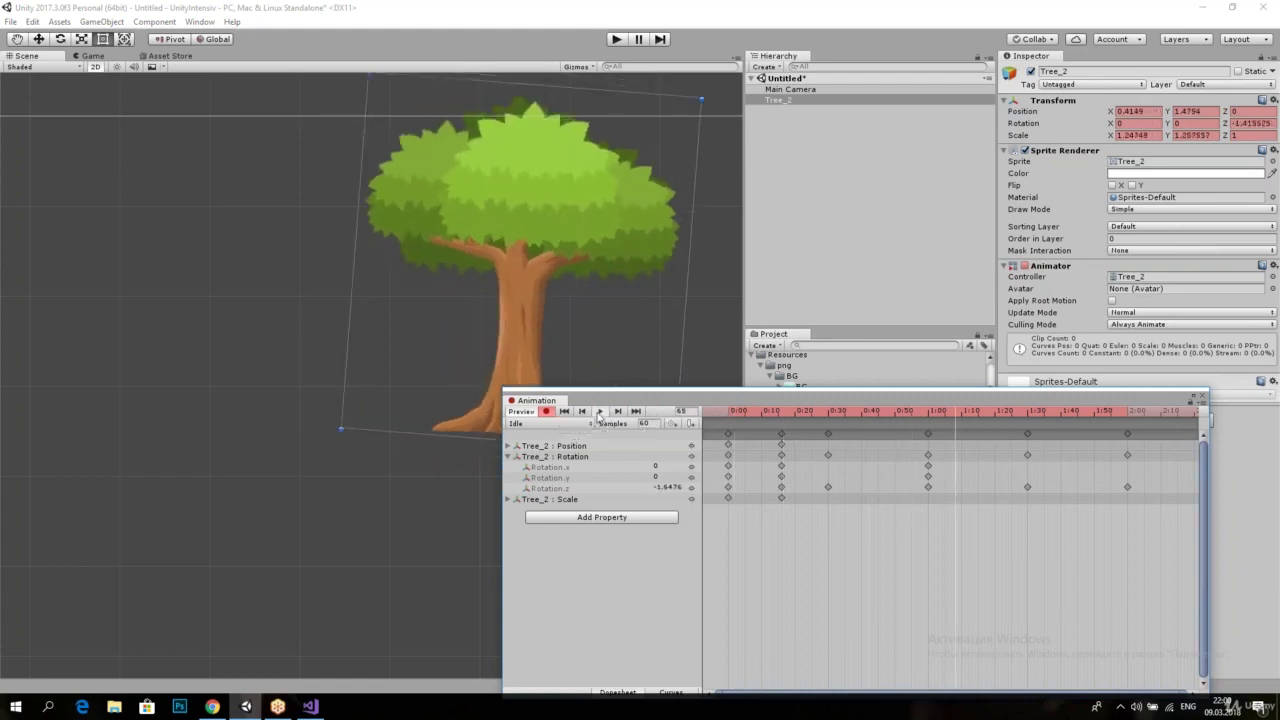
{"action": "left_click", "coordinate": [547, 412]}
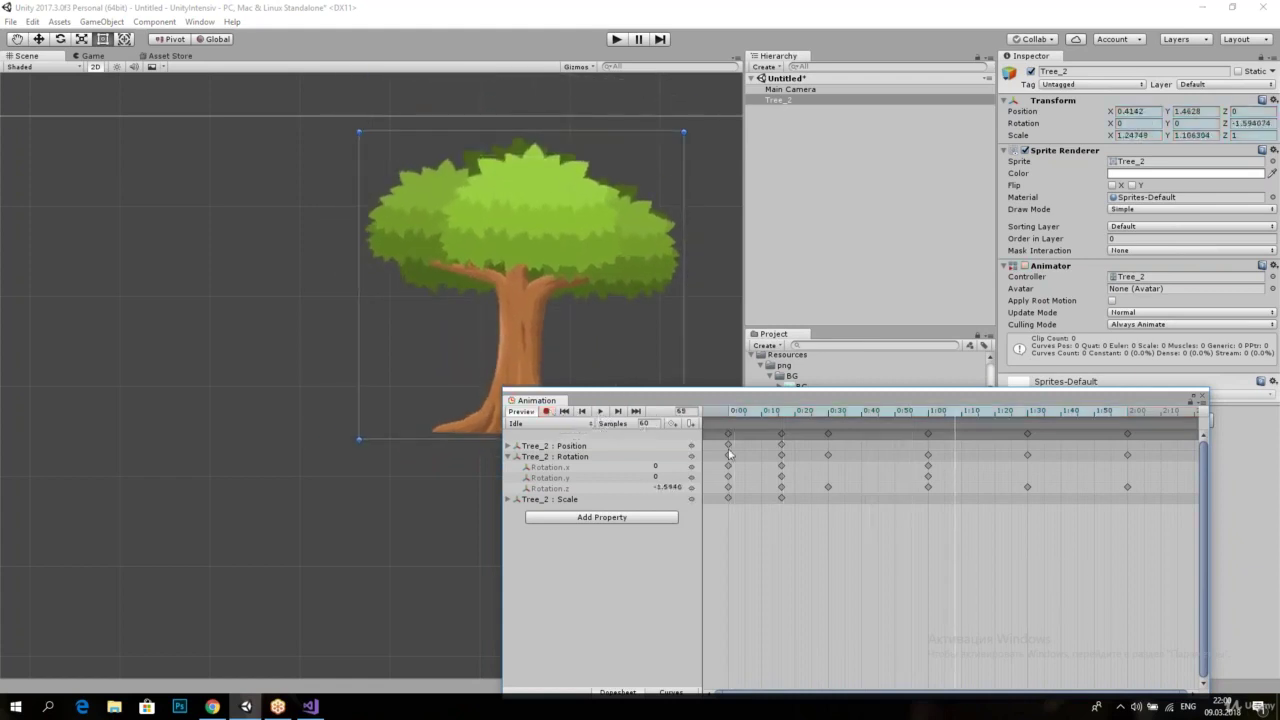
Step: Delete the keyframes in the 0:10 column and rewind the preview to the start
{"action": "left_click_drag", "start_coordinate": [808, 514], "coordinate": [768, 428]}
{"action": "key", "text": "Delete"}
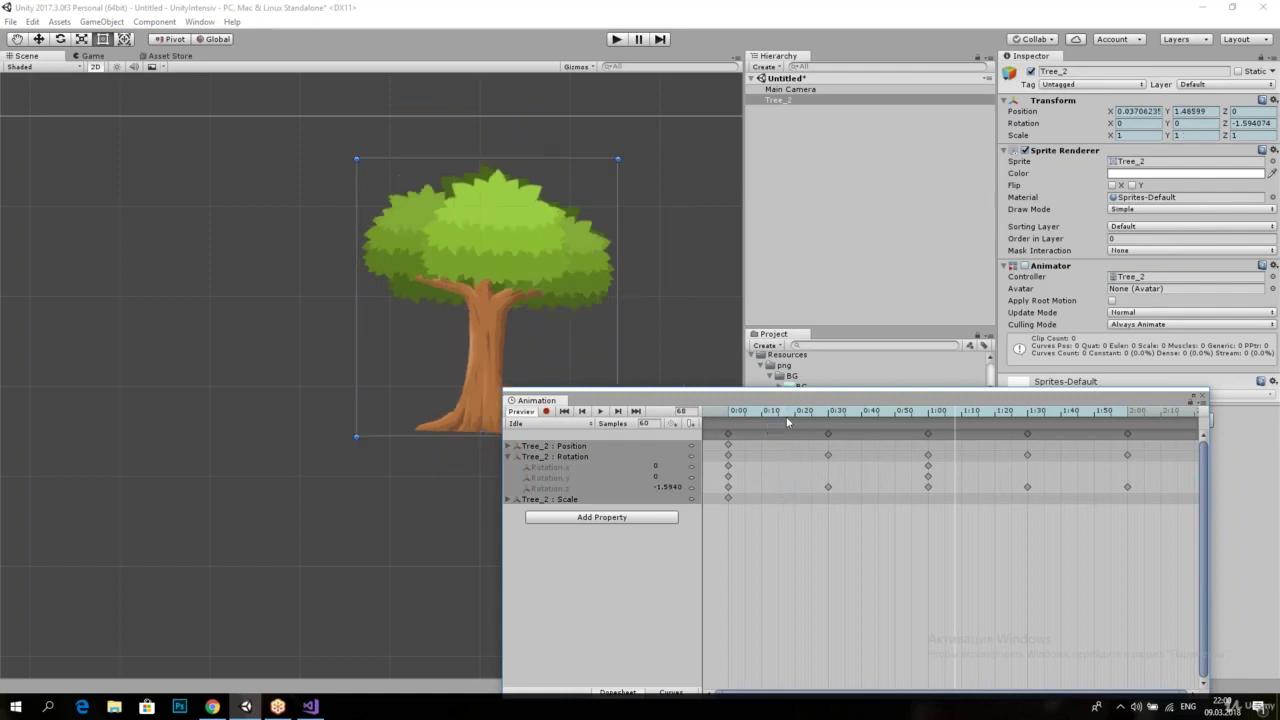
{"action": "left_click", "coordinate": [712, 422]}
Step: Remove the Position and Scale tracks from the tree's Idle clip, keeping Rotation
{"action": "left_click", "coordinate": [514, 458]}
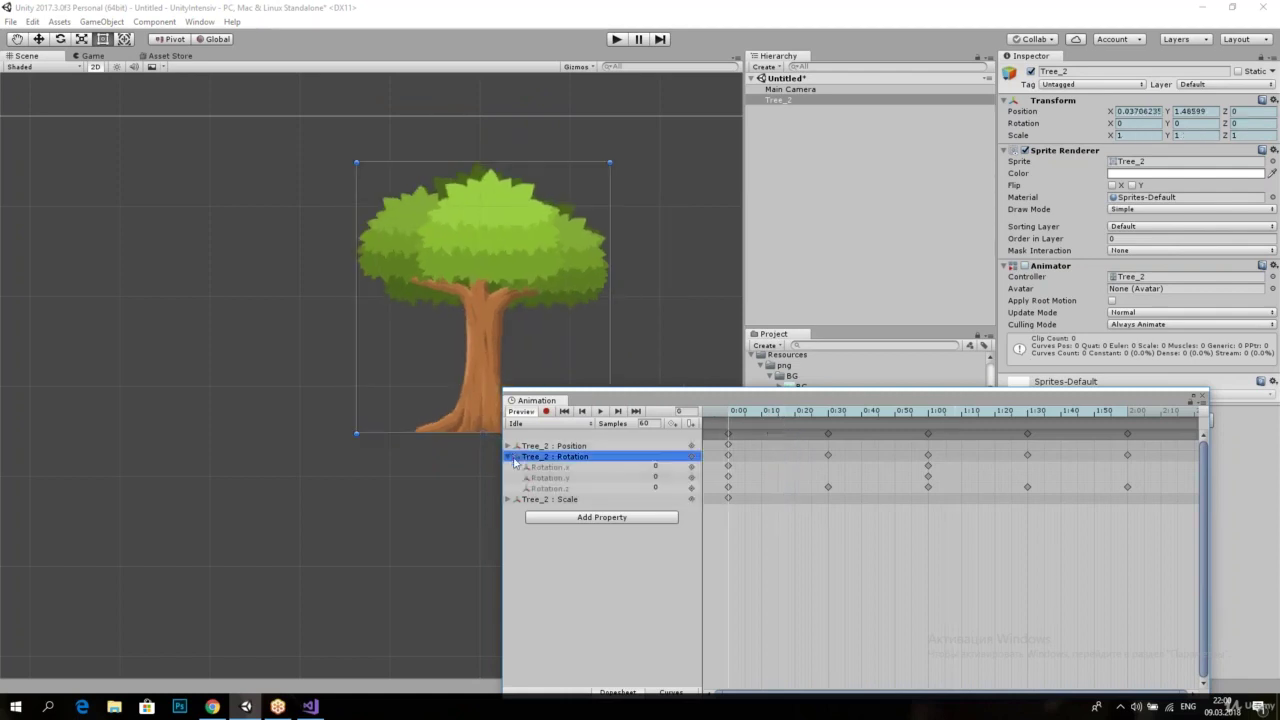
{"action": "right_click", "coordinate": [666, 458]}
{"action": "right_click", "coordinate": [641, 447]}
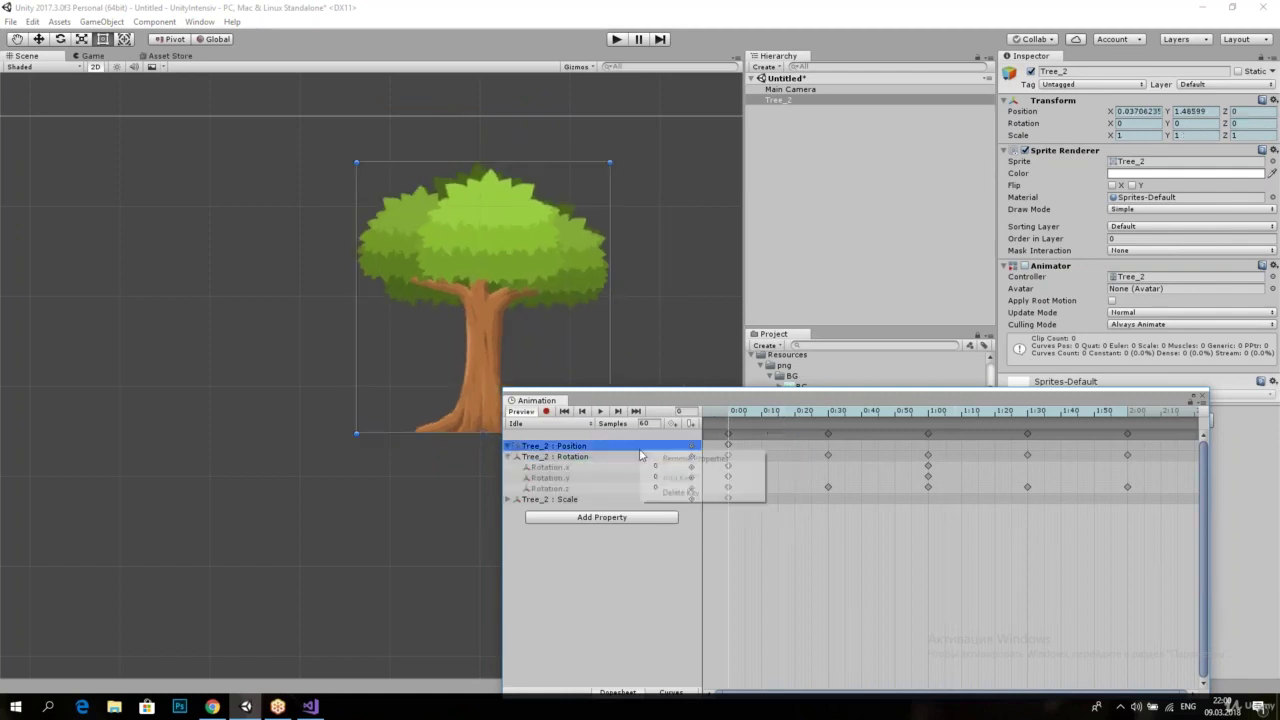
{"action": "left_click", "coordinate": [690, 458]}
{"action": "right_click", "coordinate": [610, 488]}
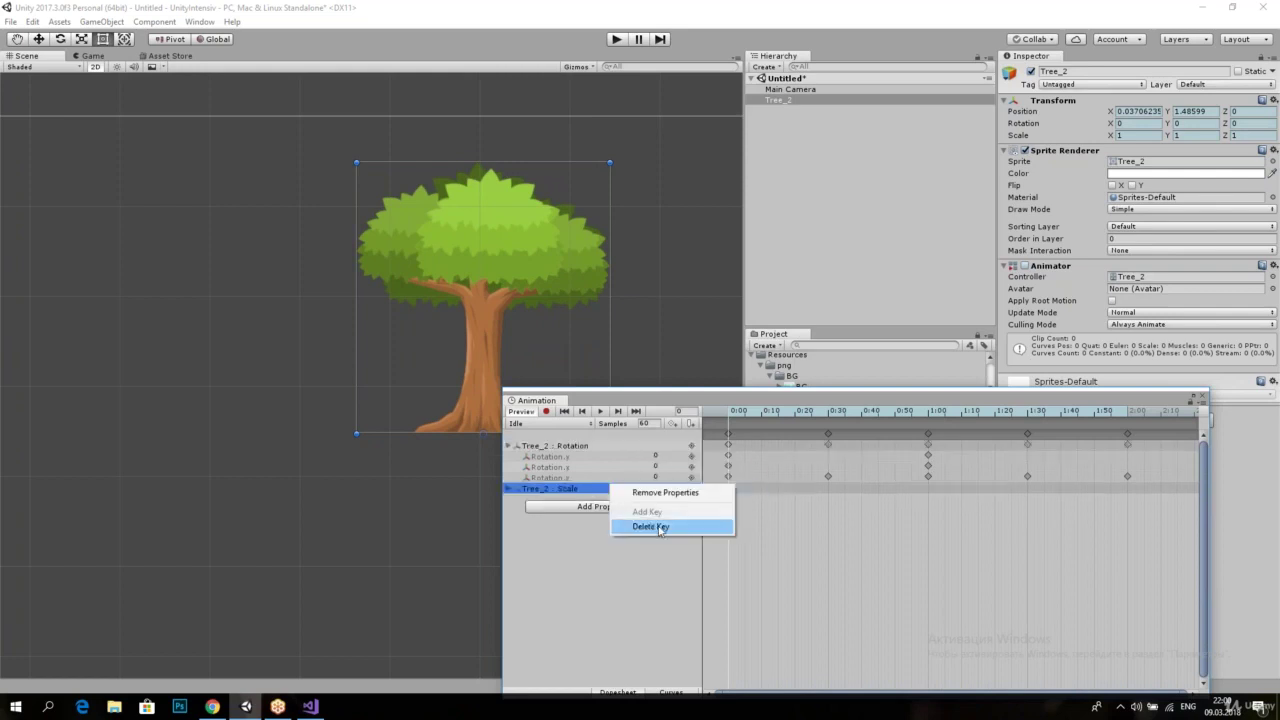
{"action": "left_click", "coordinate": [650, 527]}
Step: Scrub to frames 105 and 43 to check the tilt, then close the Animation window
{"action": "left_click_drag", "start_coordinate": [738, 411], "coordinate": [1103, 432]}
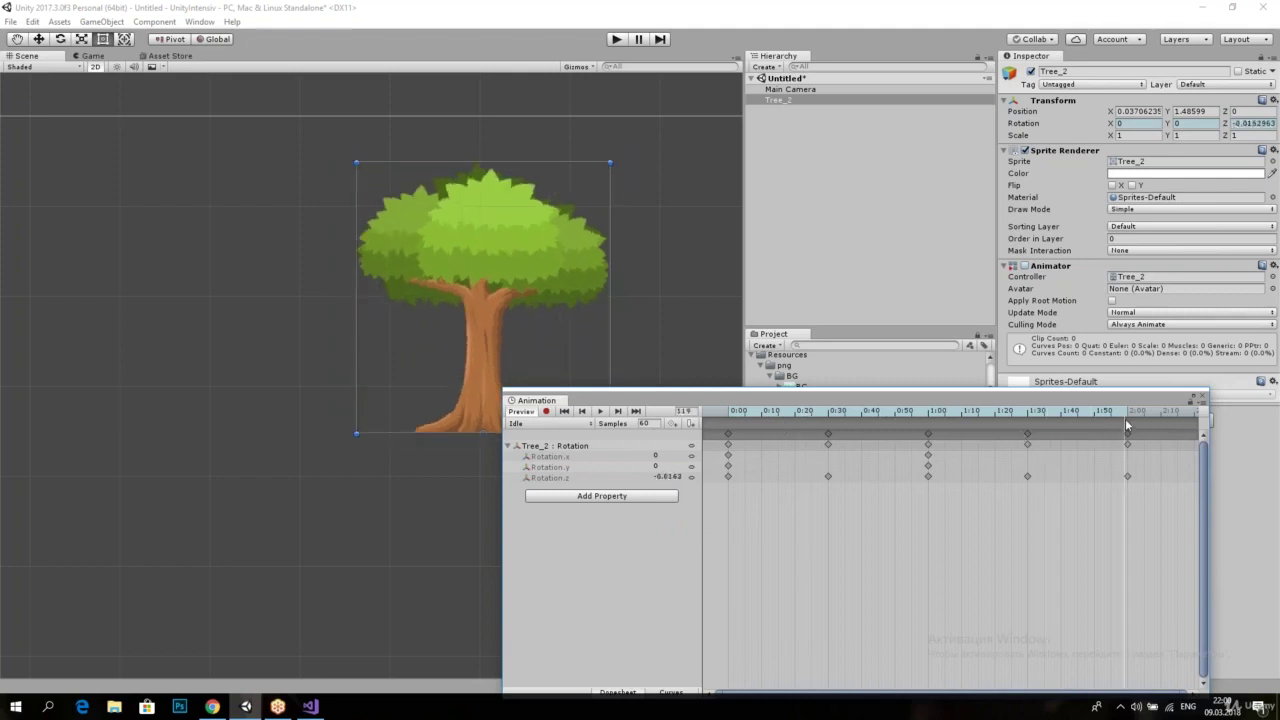
{"action": "mouse_move", "coordinate": [1101, 426]}
{"action": "left_mouse_down"}
{"action": "mouse_move", "coordinate": [827, 422]}
{"action": "mouse_move", "coordinate": [705, 453]}
{"action": "left_mouse_up"}
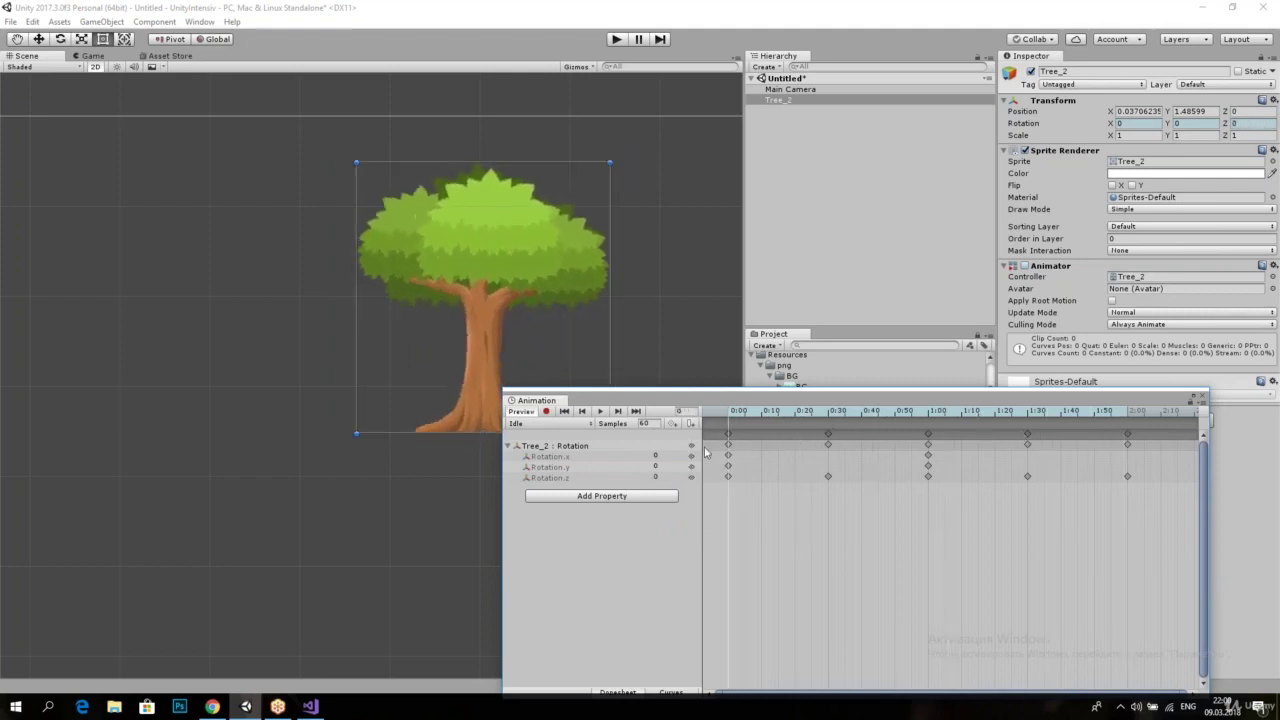
{"action": "left_click_drag", "start_coordinate": [742, 400], "coordinate": [989, 391]}
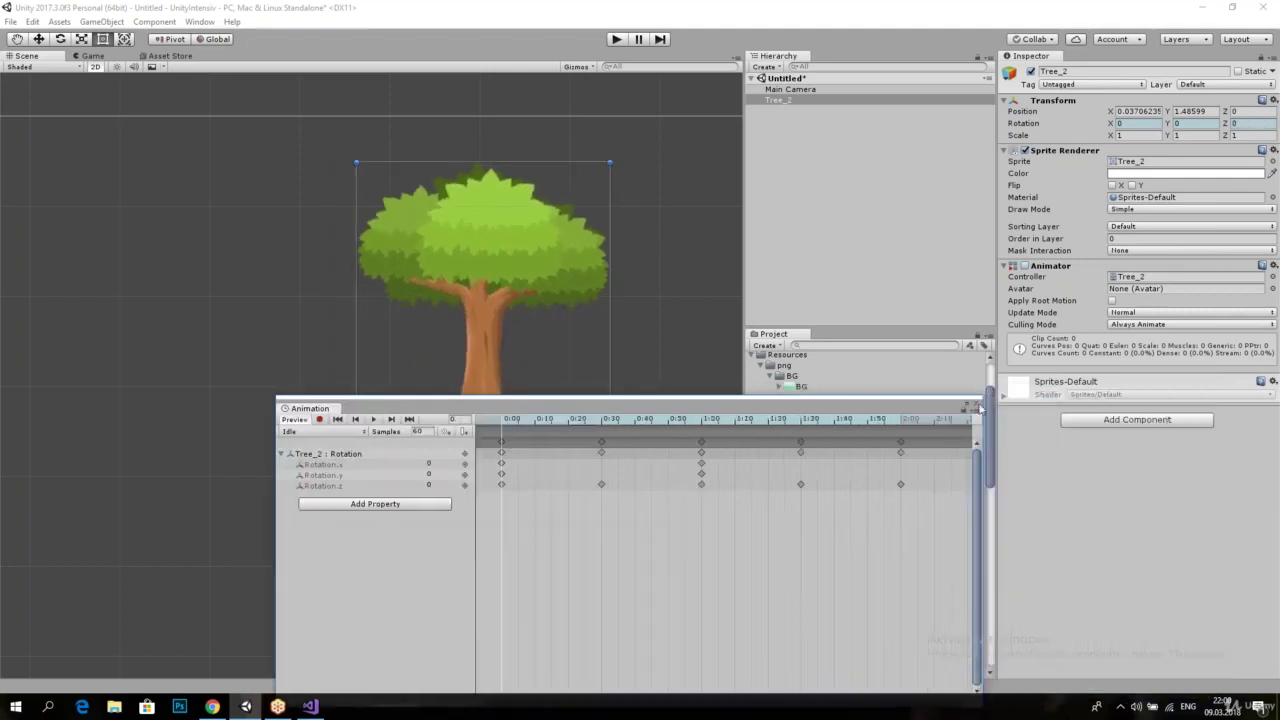
{"action": "left_click", "coordinate": [977, 408]}
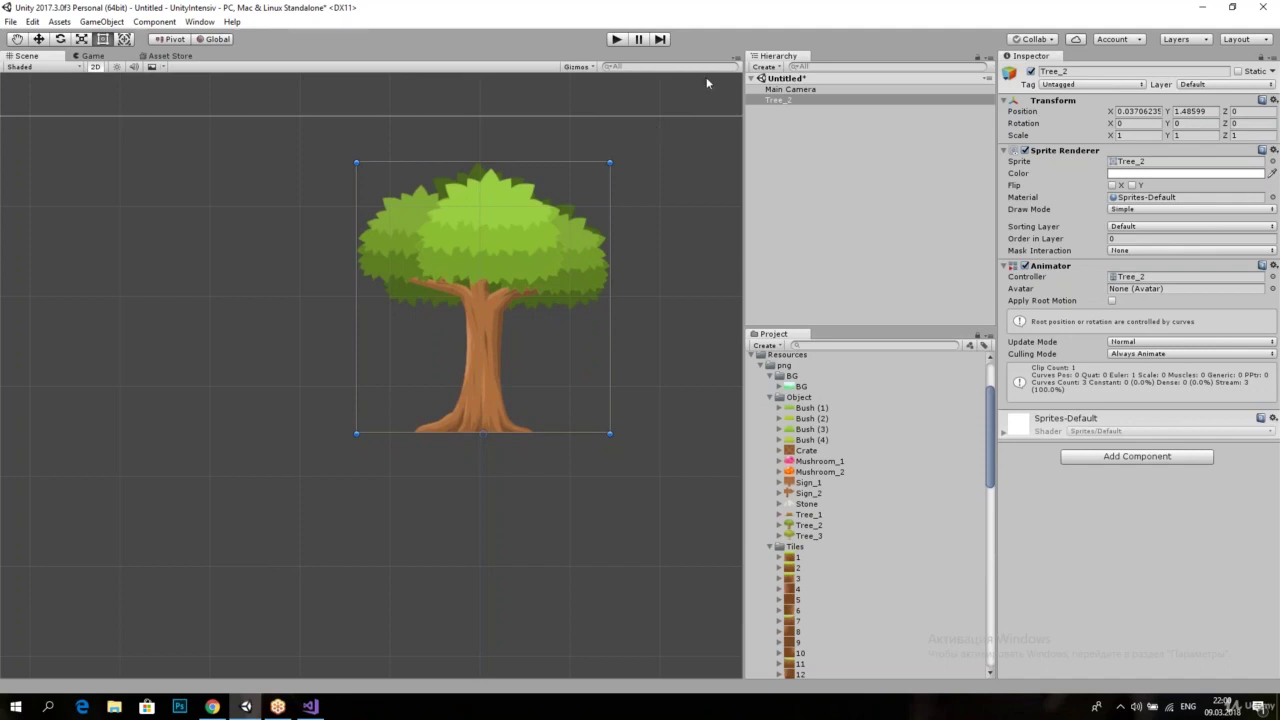
Step: Test the tree's sway in play mode, then save Tree_2 as a prefab in Prefabs
{"action": "left_click", "coordinate": [615, 41]}
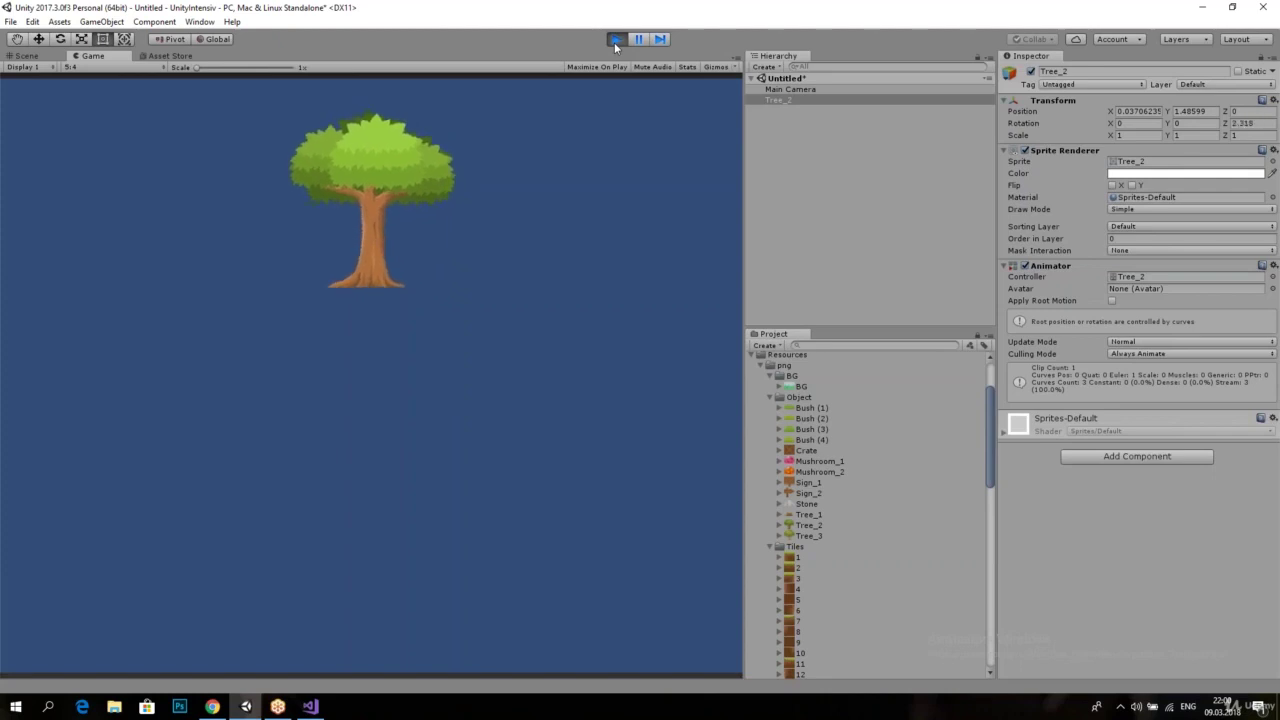
{"action": "left_click", "coordinate": [614, 42]}
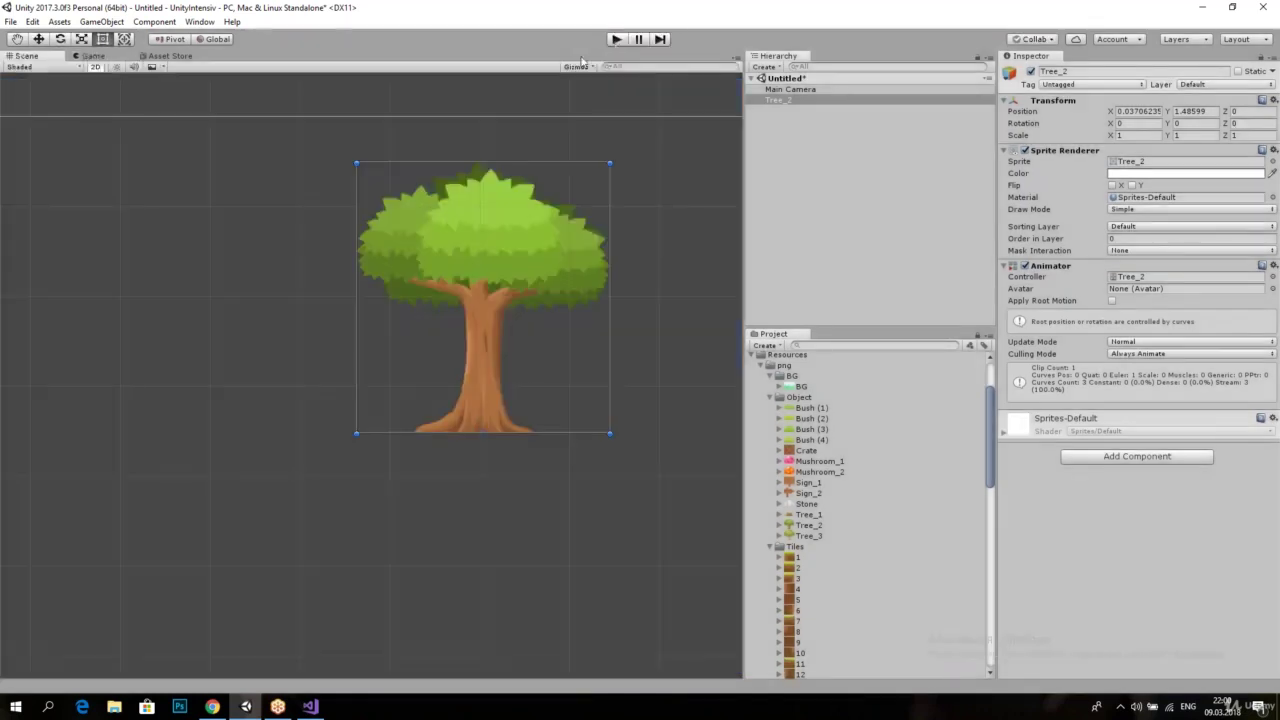
{"action": "scroll", "coordinate": [763, 410], "scroll_direction": "up", "scroll_amount": 3}
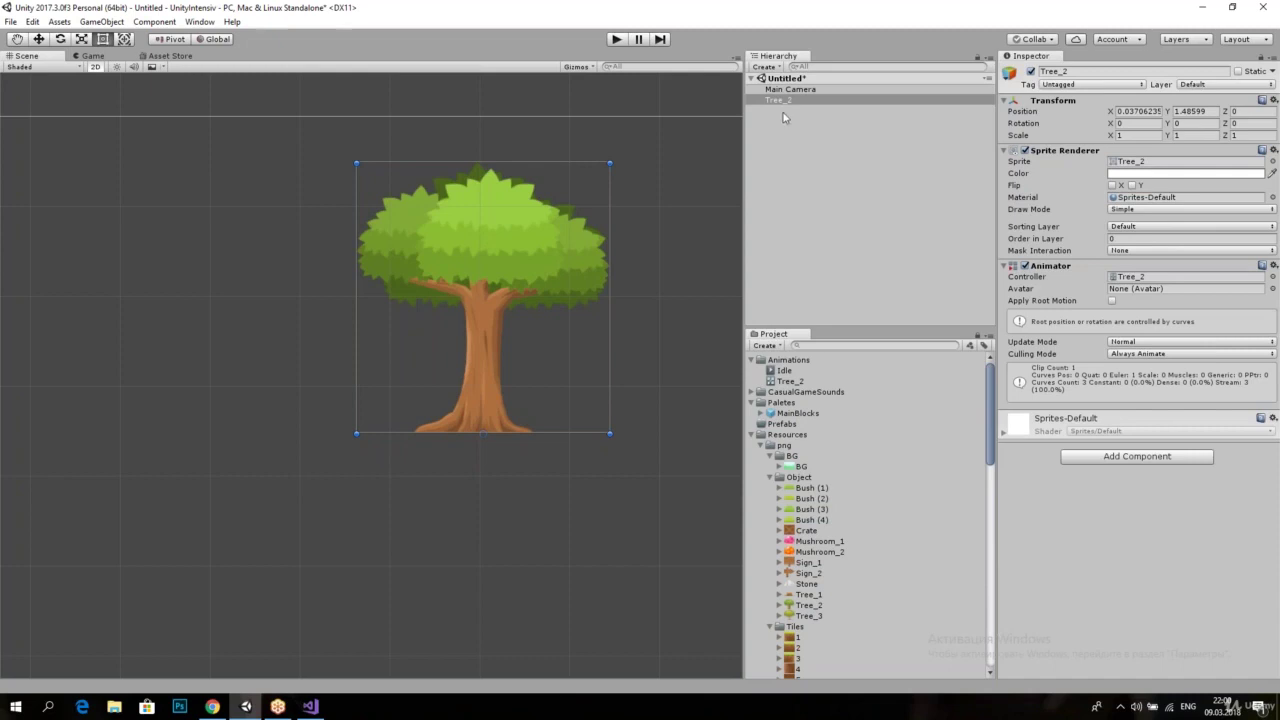
{"action": "mouse_move", "coordinate": [776, 102]}
{"action": "left_mouse_down"}
{"action": "mouse_move", "coordinate": [791, 440]}
{"action": "mouse_move", "coordinate": [785, 427]}
{"action": "left_mouse_up"}
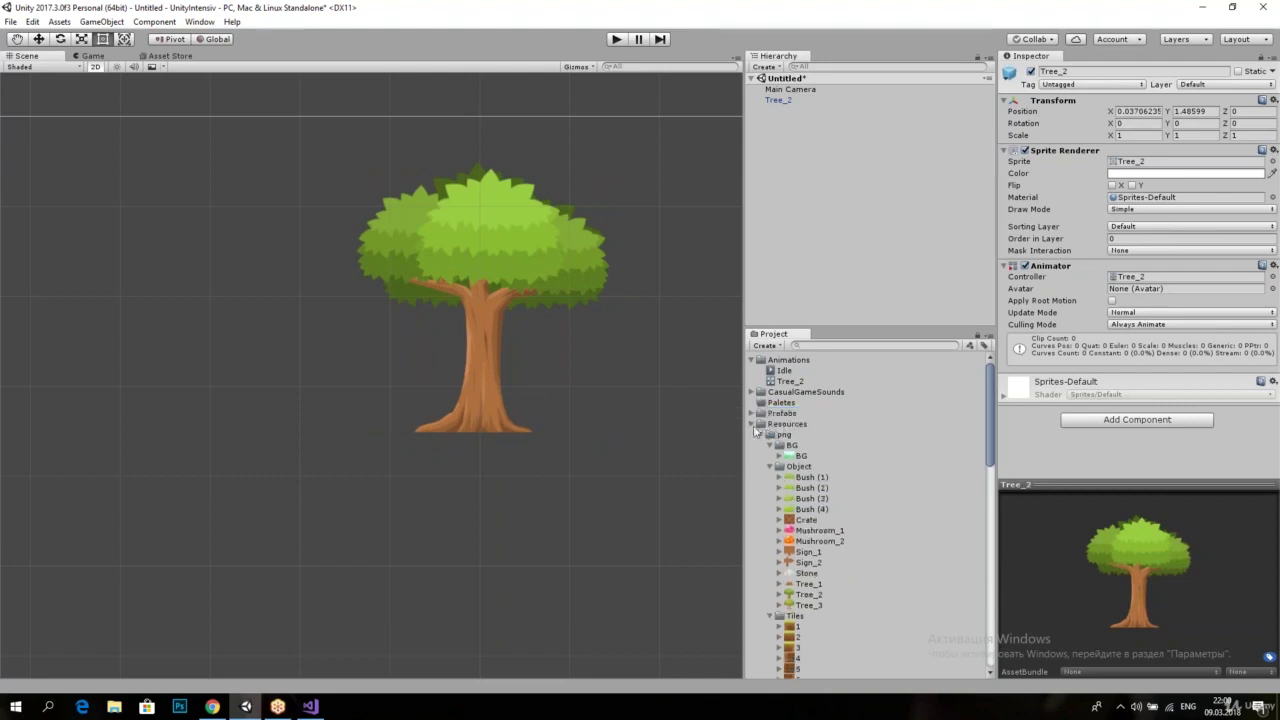
Step: Open the Main scene, answering the save-changes prompt
{"action": "scroll", "coordinate": [770, 465], "scroll_direction": "down", "scroll_amount": 5}
{"action": "scroll", "coordinate": [786, 497], "scroll_direction": "down", "scroll_amount": 5}
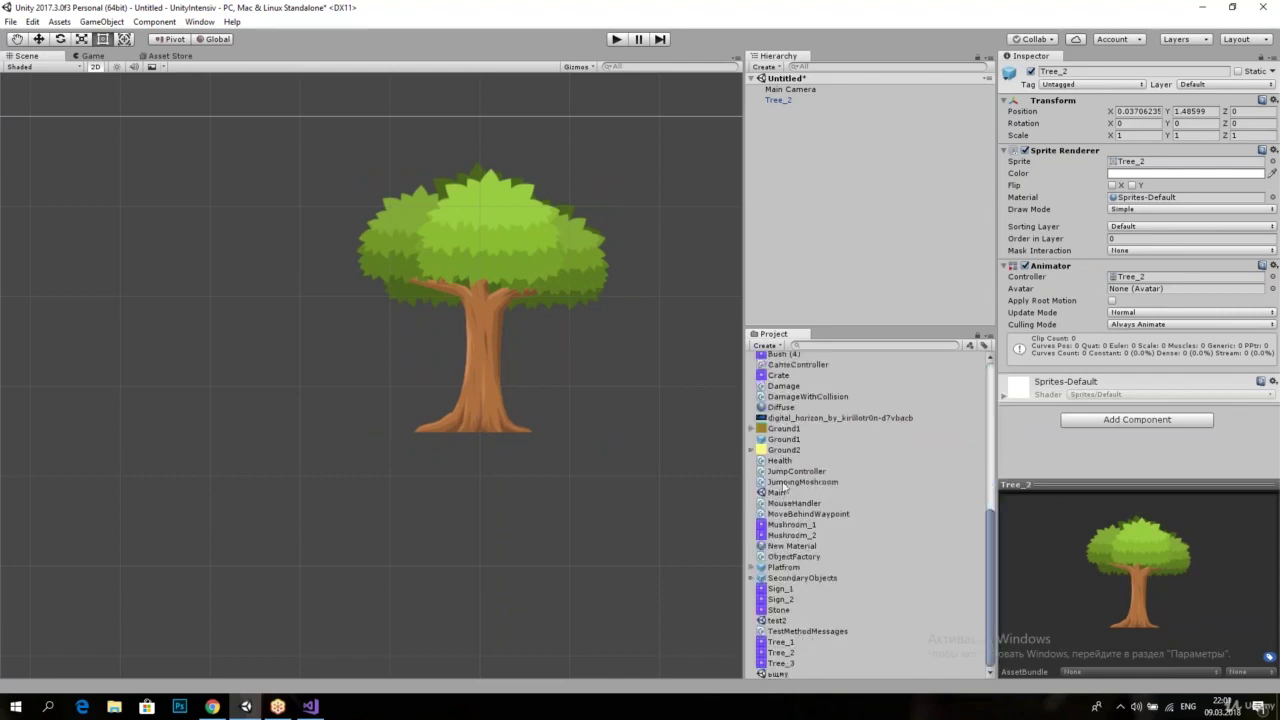
{"action": "double_click", "coordinate": [797, 497]}
{"action": "left_click", "coordinate": [677, 384]}
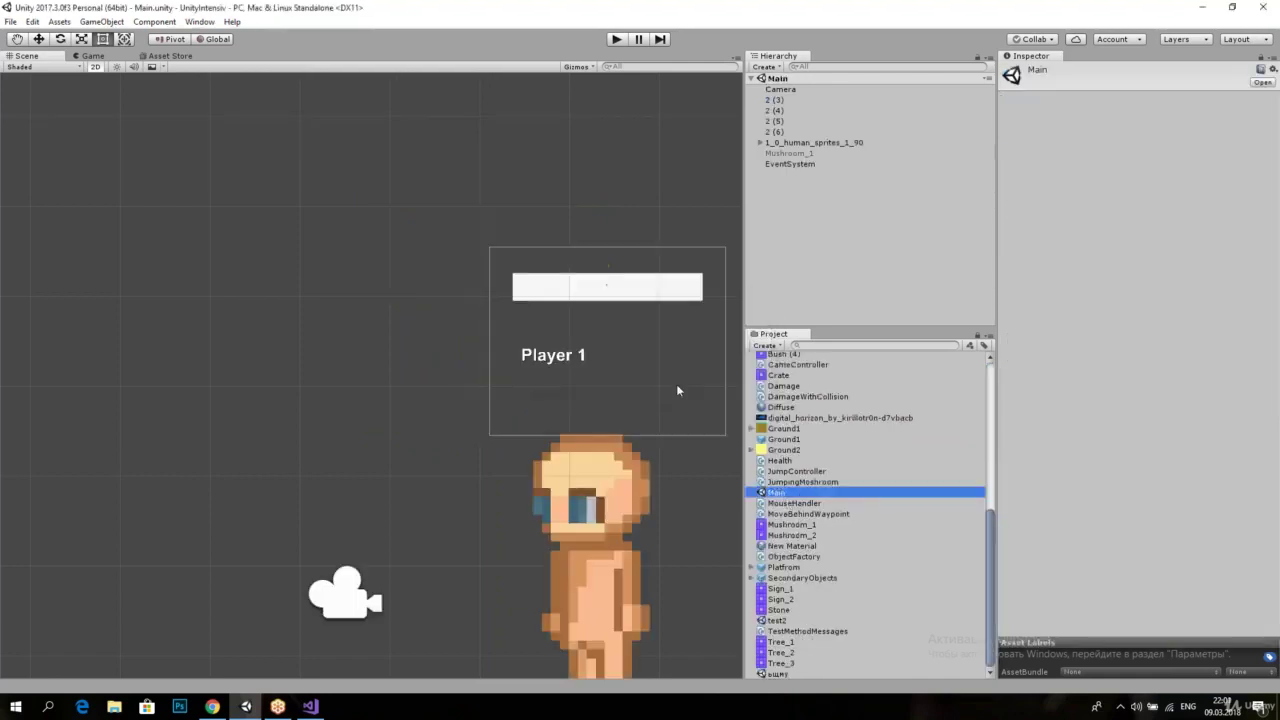
Step: Open the test2 scene and show the Prefabs folder's contents
{"action": "left_click", "coordinate": [789, 621]}
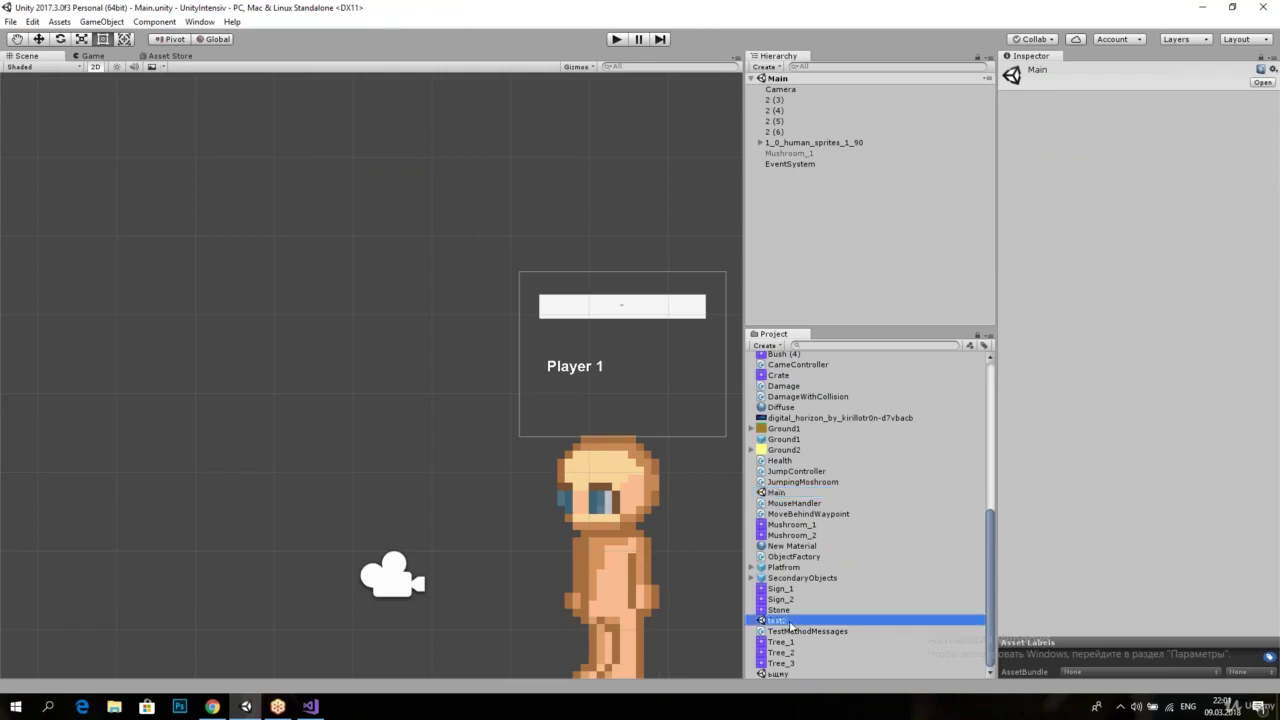
{"action": "double_click", "coordinate": [789, 621]}
{"action": "scroll", "coordinate": [775, 480], "scroll_direction": "up", "scroll_amount": 3}
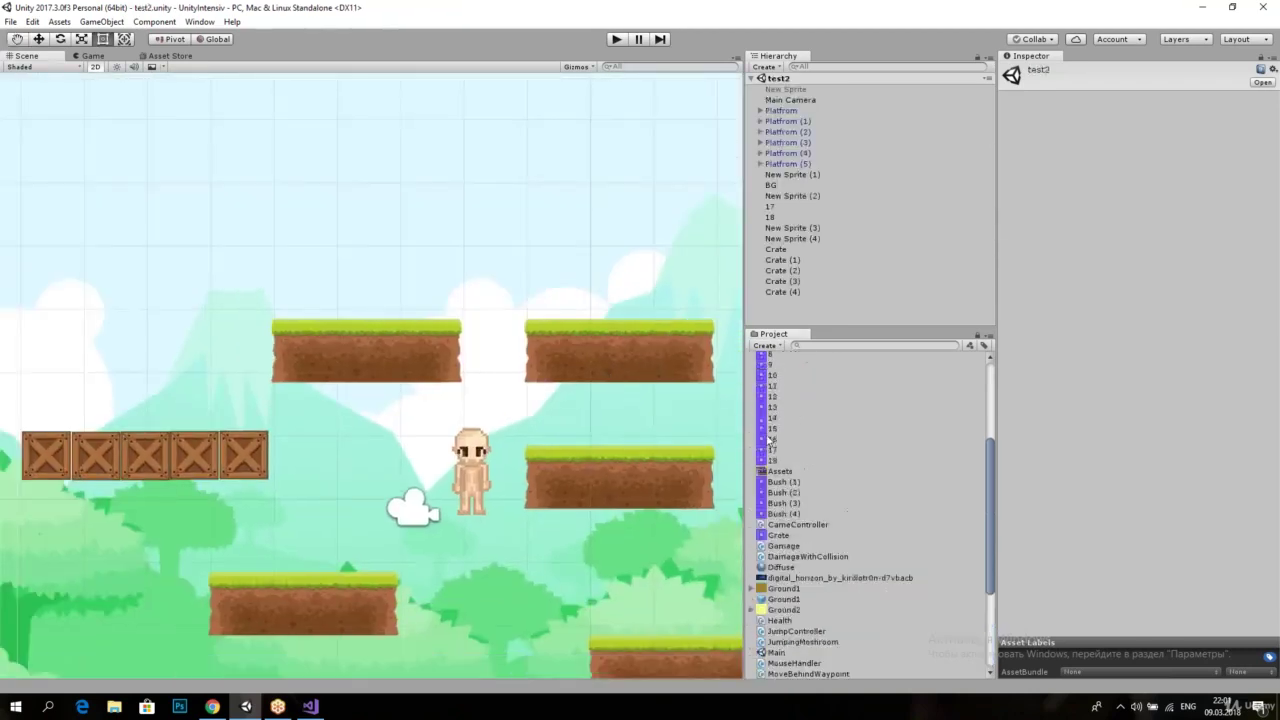
{"action": "scroll", "coordinate": [769, 440], "scroll_direction": "up", "scroll_amount": 3}
{"action": "scroll", "coordinate": [768, 440], "scroll_direction": "up", "scroll_amount": 3}
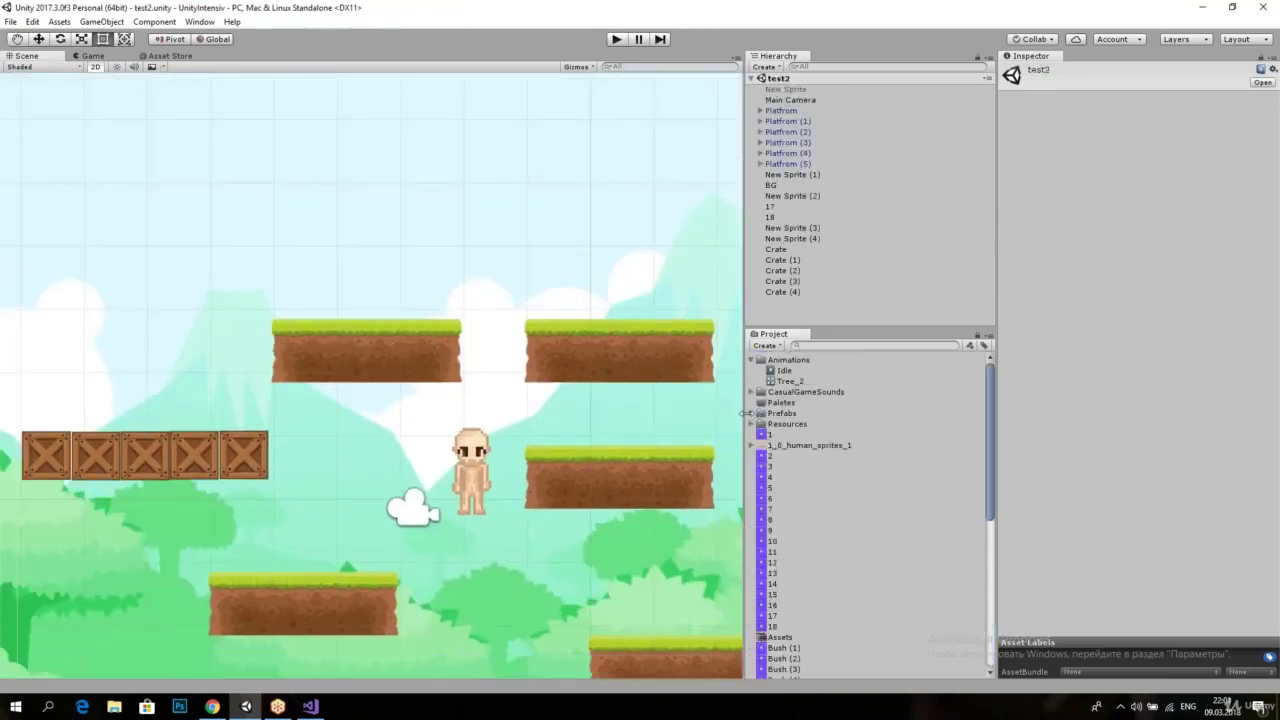
{"action": "left_click", "coordinate": [752, 413]}
Step: Place a Tree_2 prefab on the left platform with Order in Layer -1, lowered slightly, and run the level
{"action": "mouse_move", "coordinate": [789, 434]}
{"action": "left_mouse_down"}
{"action": "mouse_move", "coordinate": [405, 355]}
{"action": "mouse_move", "coordinate": [335, 580]}
{"action": "left_mouse_up"}
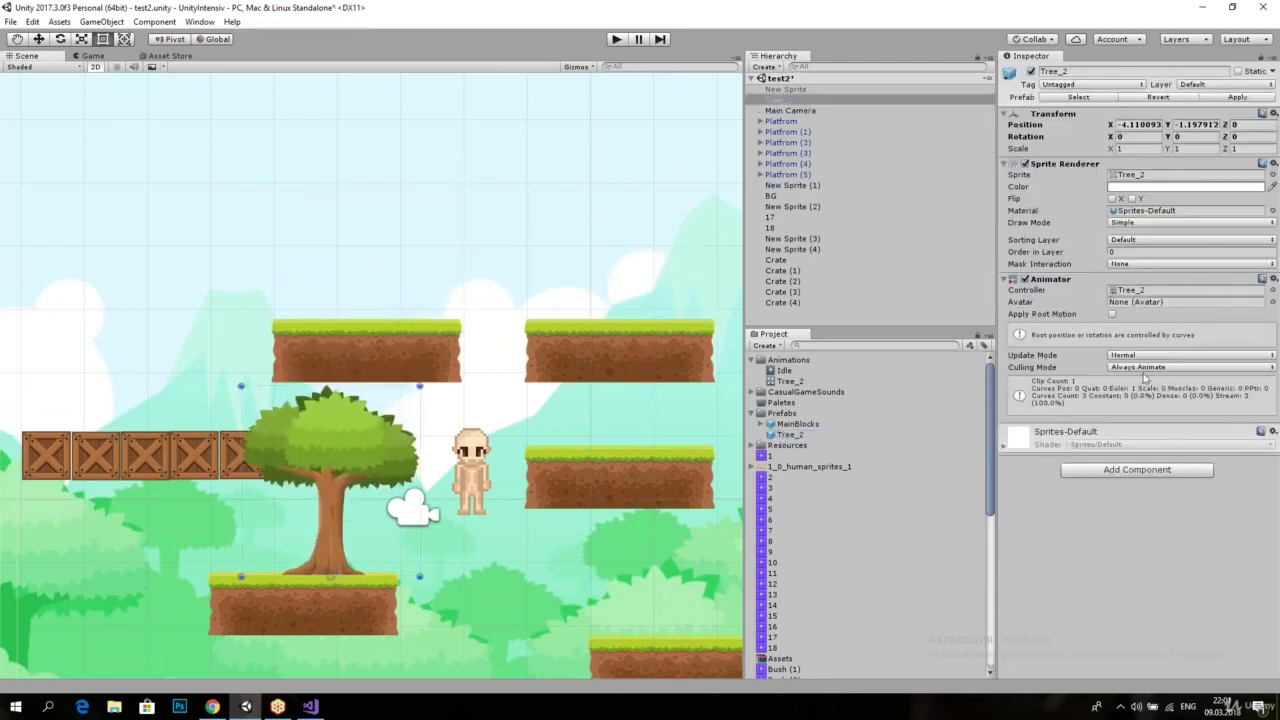
{"action": "left_click", "coordinate": [1150, 252]}
{"action": "type", "text": "-1"}
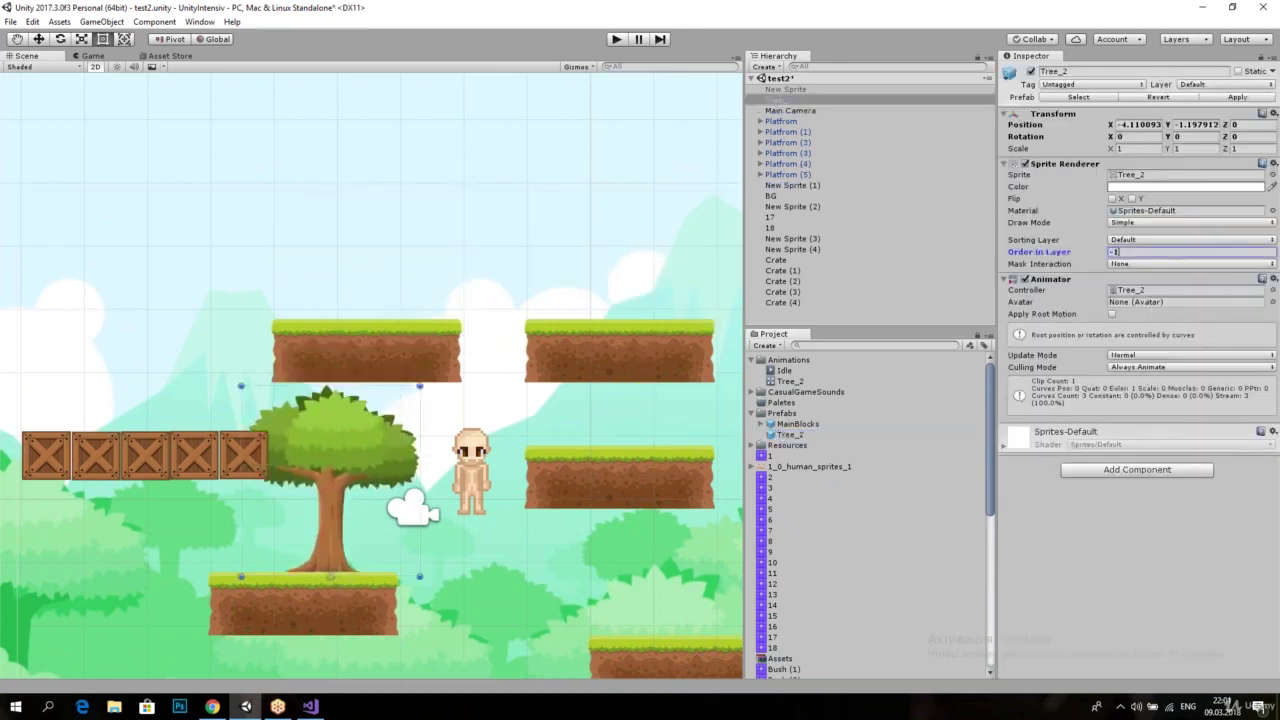
{"action": "scroll", "coordinate": [464, 487], "scroll_direction": "down", "scroll_amount": 2}
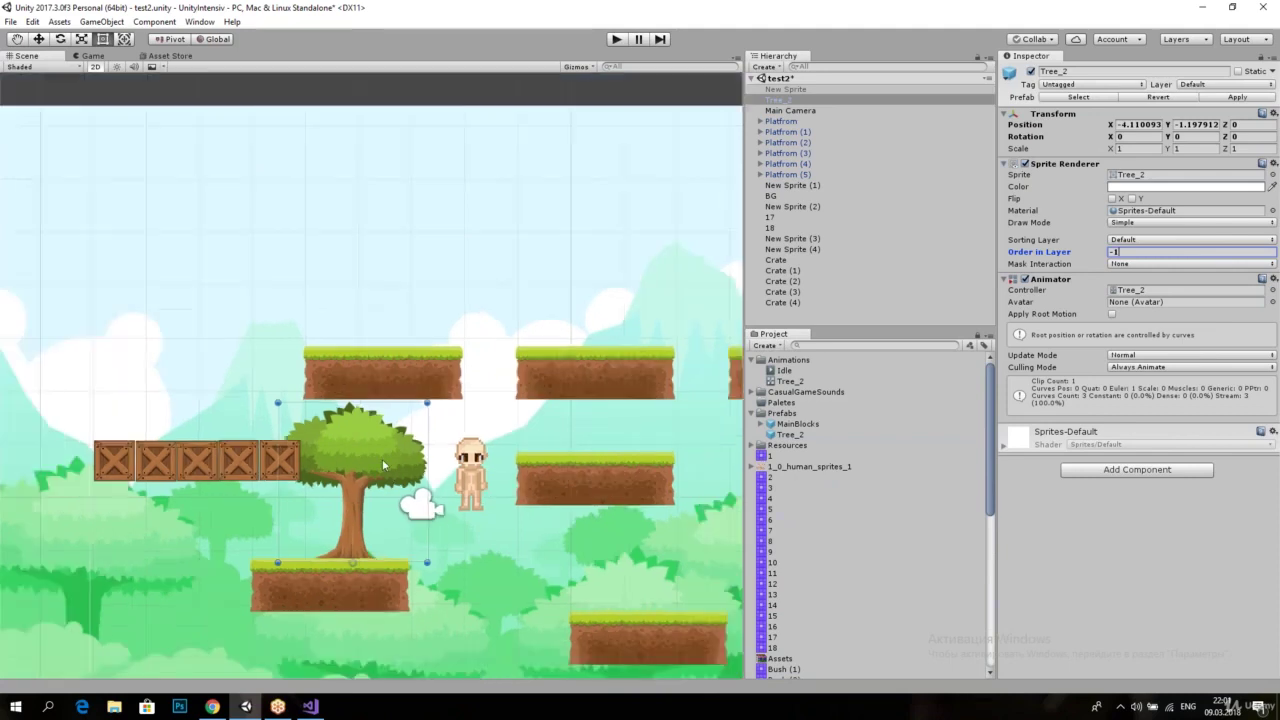
{"action": "left_click_drag", "start_coordinate": [382, 458], "coordinate": [382, 471]}
{"action": "middle_click_drag", "start_coordinate": [382, 471], "coordinate": [507, 451]}
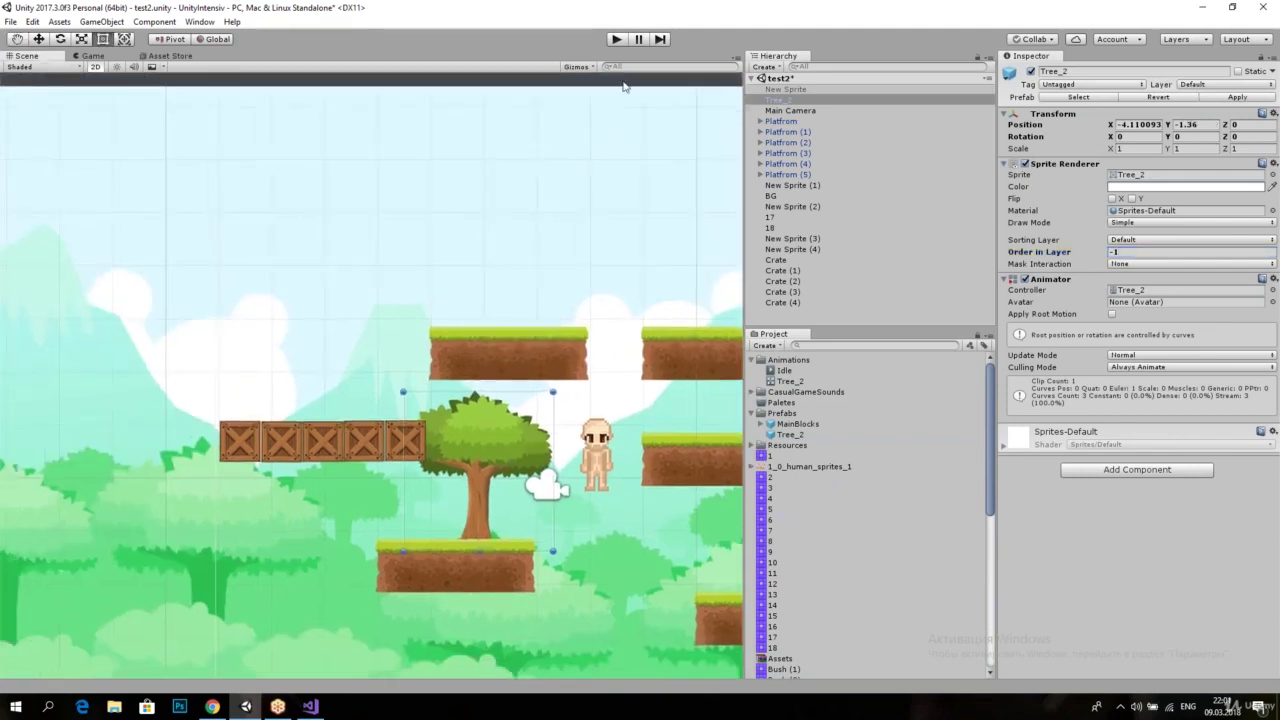
{"action": "left_click", "coordinate": [616, 38]}
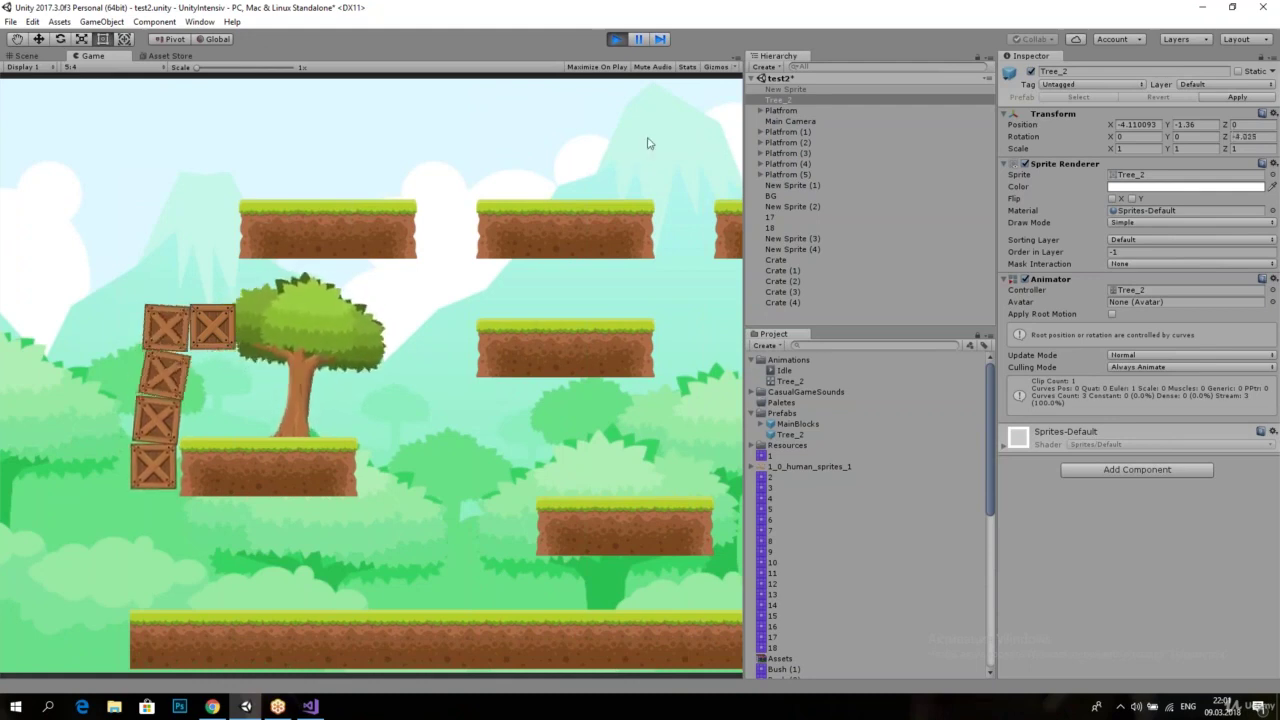
Step: Pause the game and switch off Loop Time on the Idle clip
{"action": "left_click", "coordinate": [630, 42]}
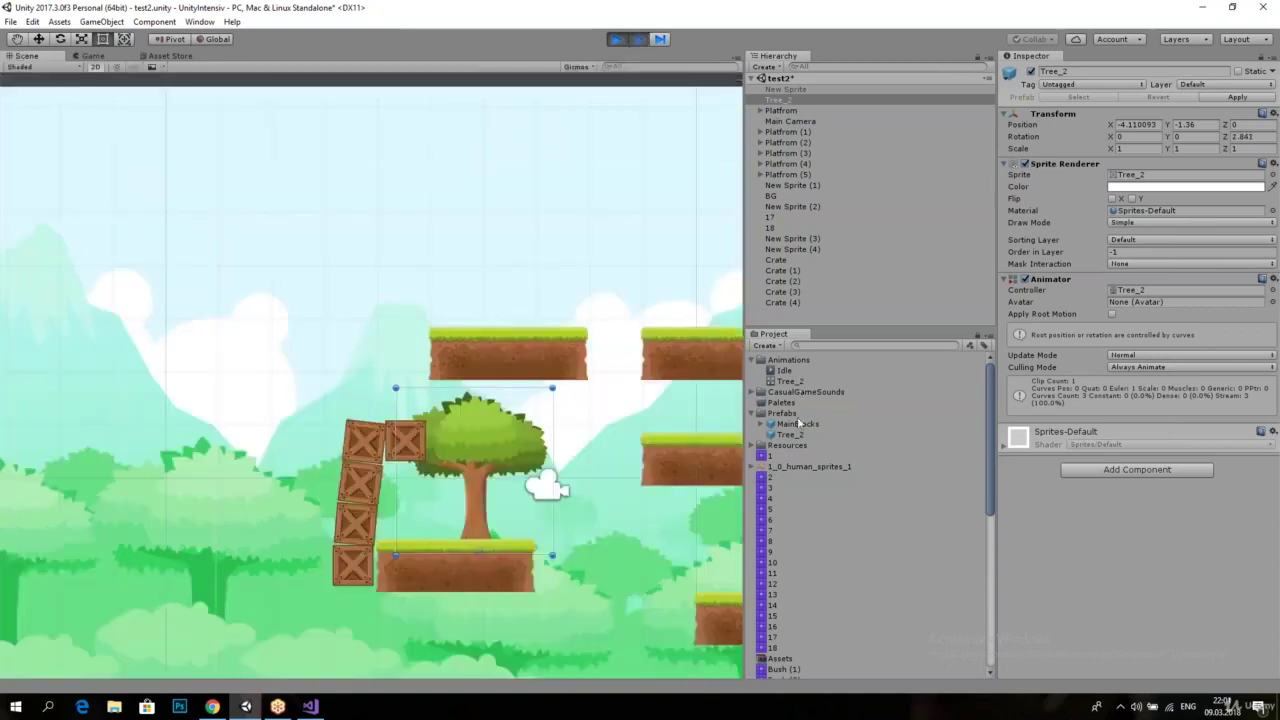
{"action": "left_click", "coordinate": [785, 371]}
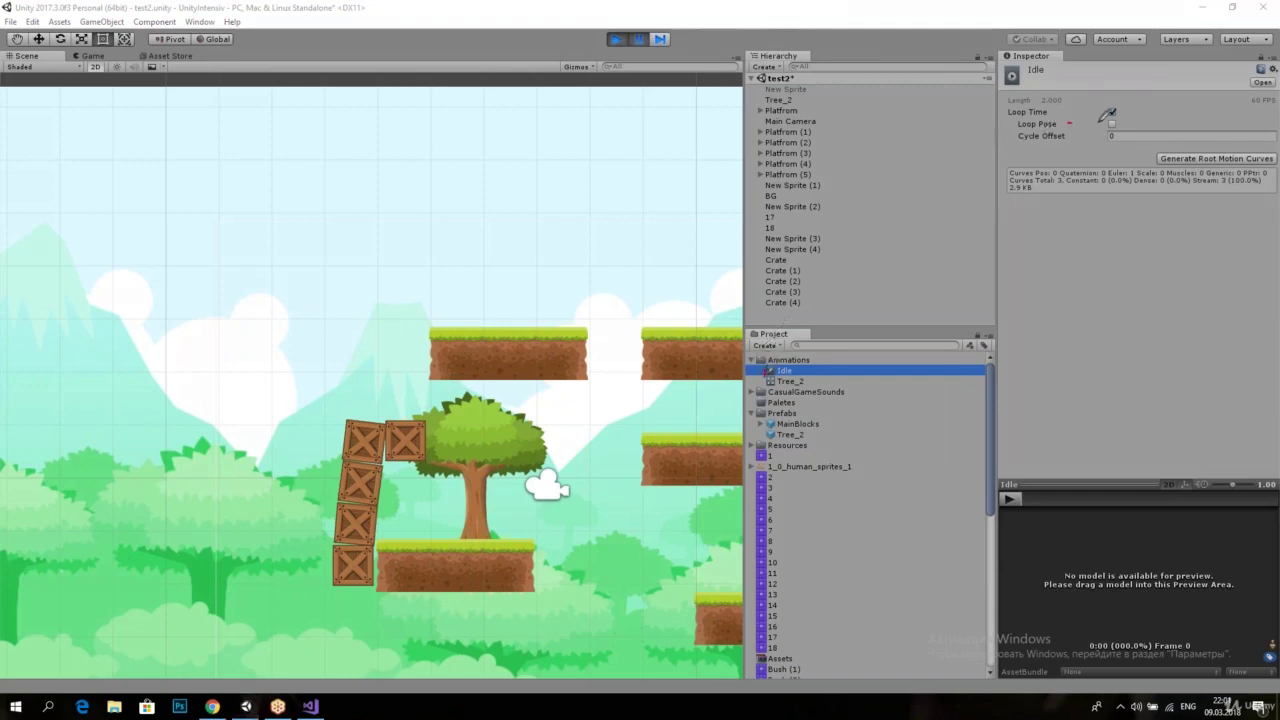
{"action": "left_click_drag", "start_coordinate": [1068, 123], "coordinate": [1105, 100]}
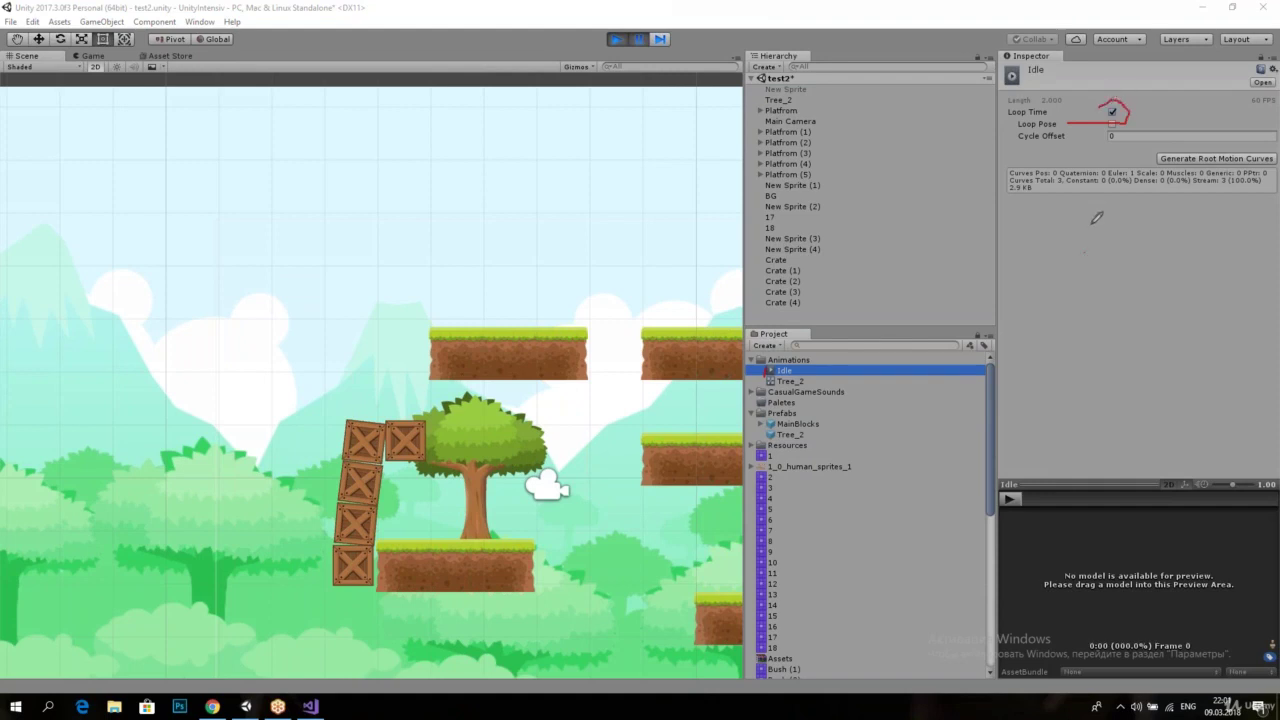
{"action": "left_click_drag", "start_coordinate": [1084, 252], "coordinate": [1111, 305]}
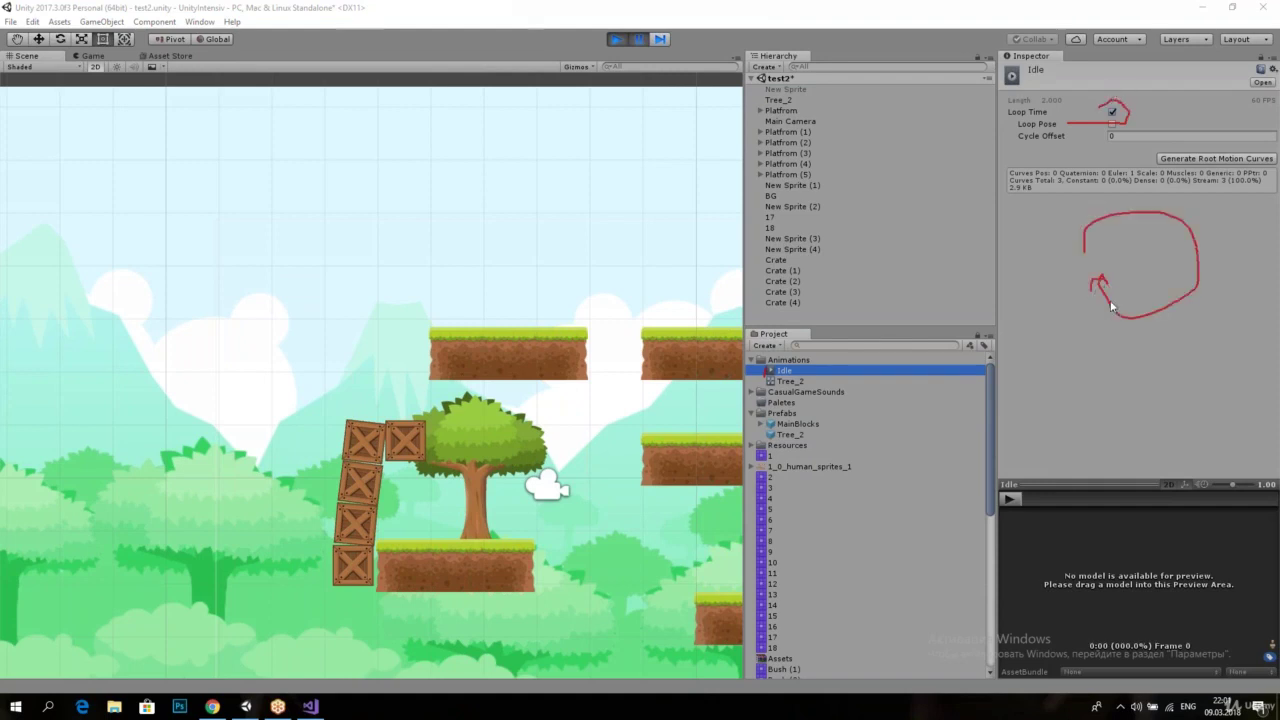
{"action": "left_click", "coordinate": [1112, 113]}
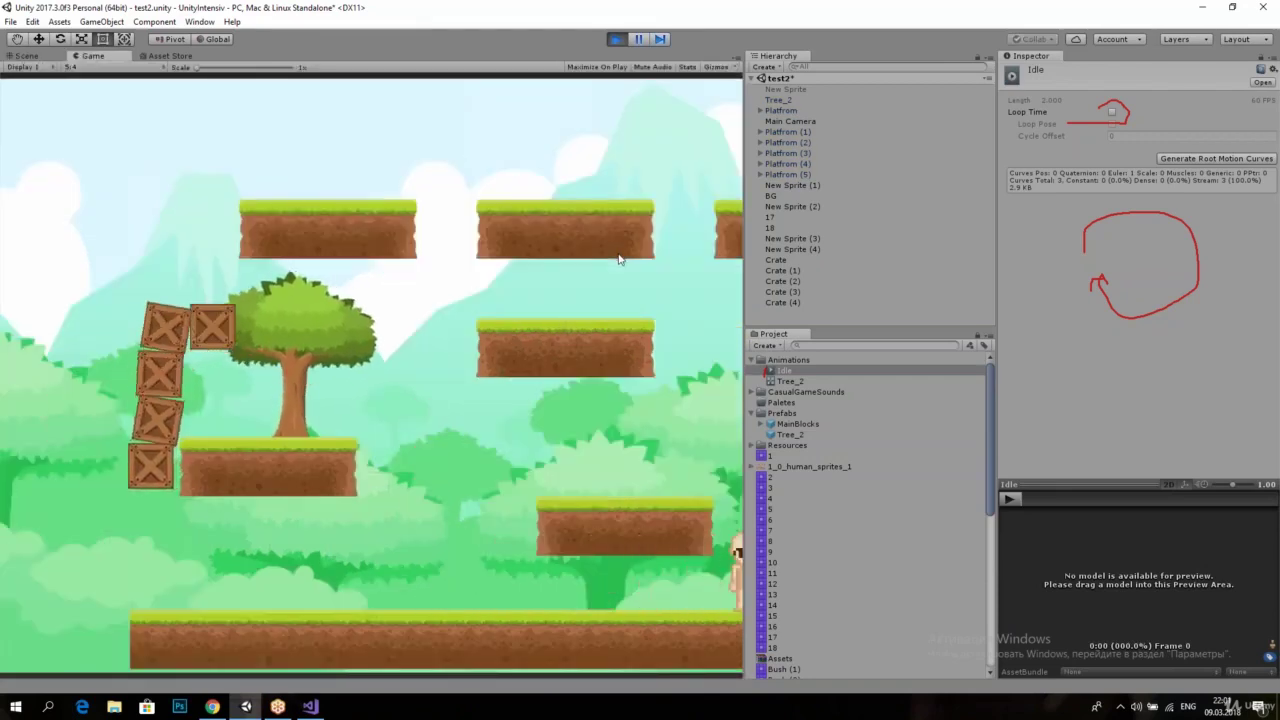
Step: Stop the game and create a new empty scene, discarding the unsaved test2 changes
{"action": "left_click", "coordinate": [616, 40]}
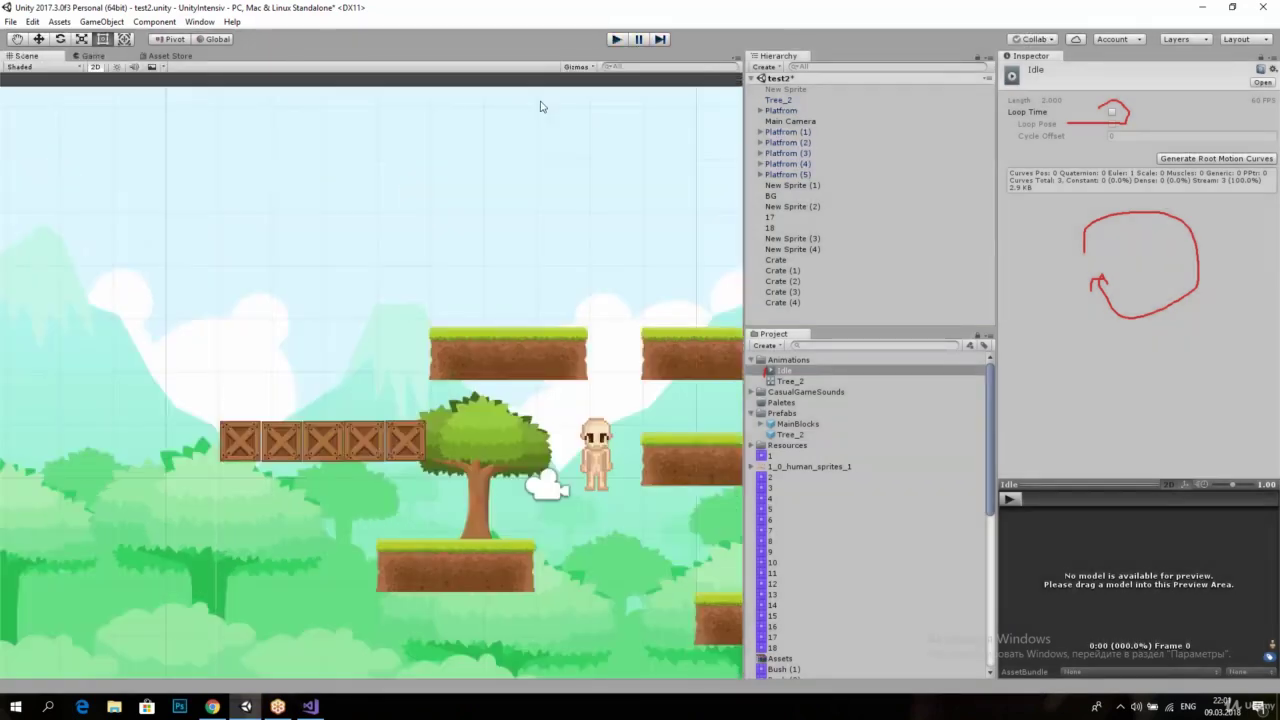
{"action": "left_click", "coordinate": [18, 24]}
{"action": "left_click", "coordinate": [30, 41]}
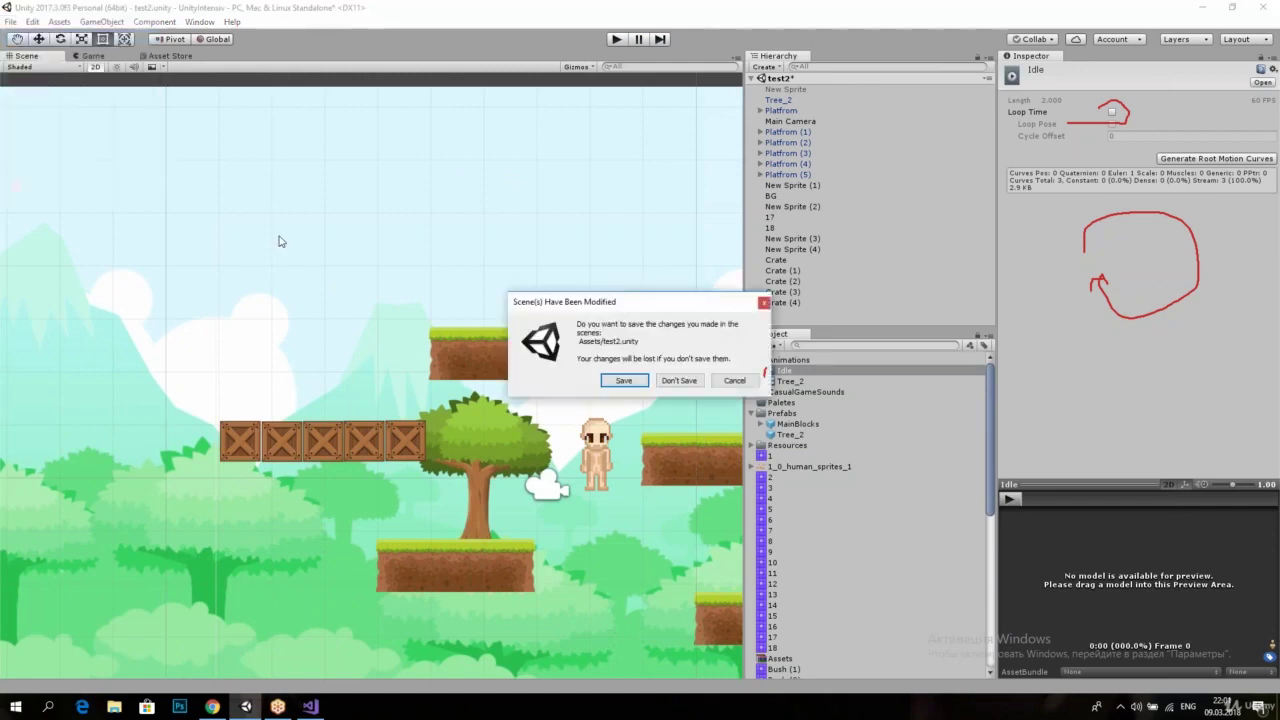
{"action": "left_click", "coordinate": [677, 381]}
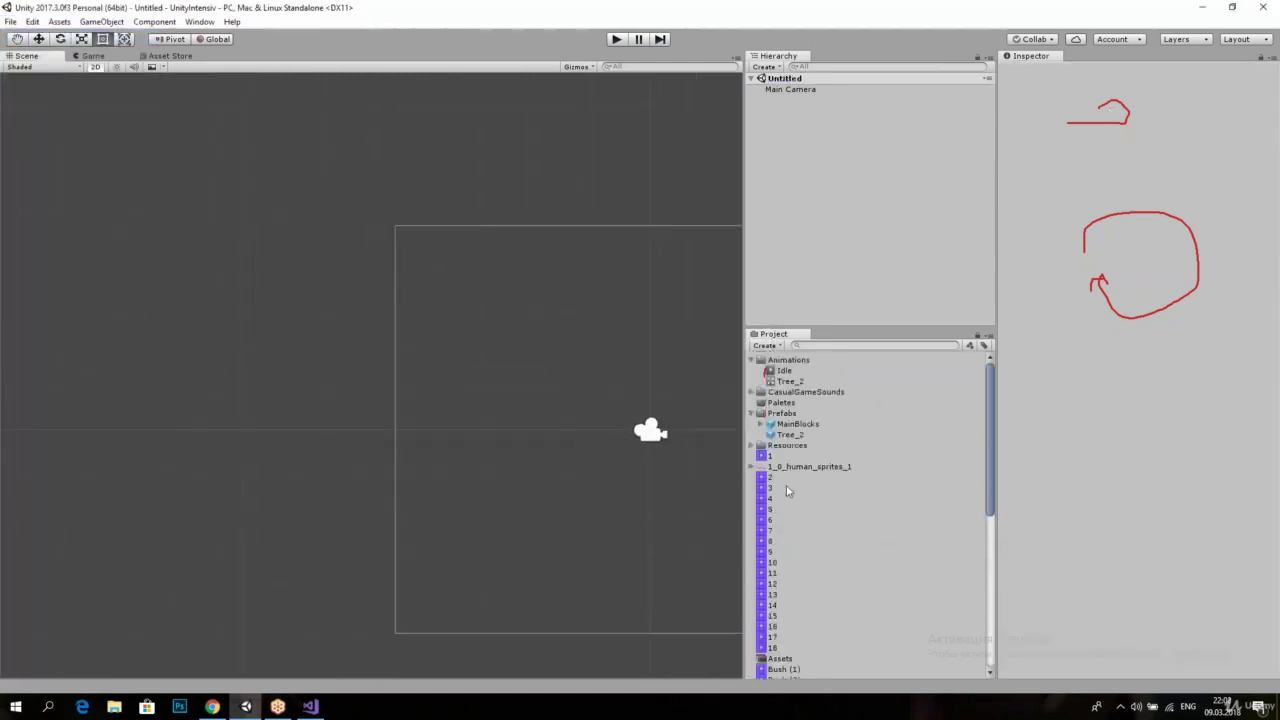
Step: Place a Tree_2 instance centred in the camera frame and show its animation timeline
{"action": "mouse_move", "coordinate": [790, 434]}
{"action": "left_mouse_down"}
{"action": "mouse_move", "coordinate": [627, 317]}
{"action": "mouse_move", "coordinate": [530, 410]}
{"action": "left_mouse_up"}
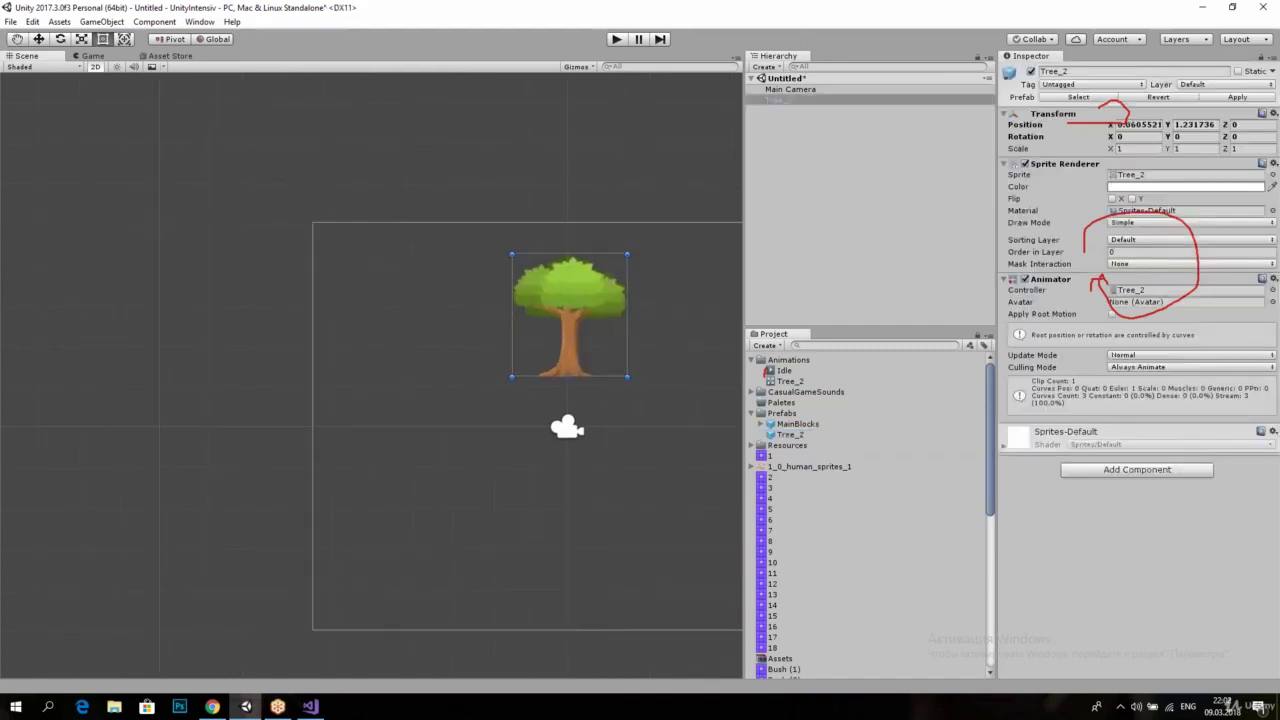
{"action": "left_click_drag", "start_coordinate": [430, 287], "coordinate": [495, 398]}
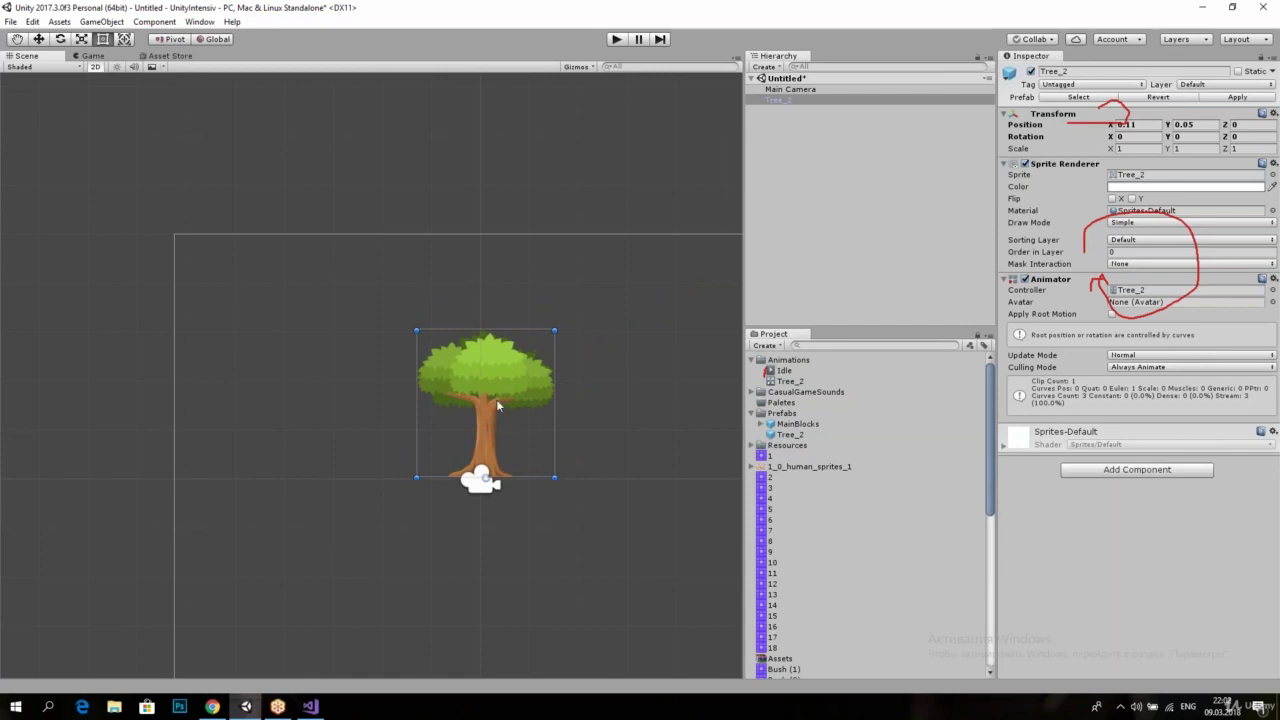
{"action": "scroll", "coordinate": [505, 410], "scroll_direction": "up", "scroll_amount": 3}
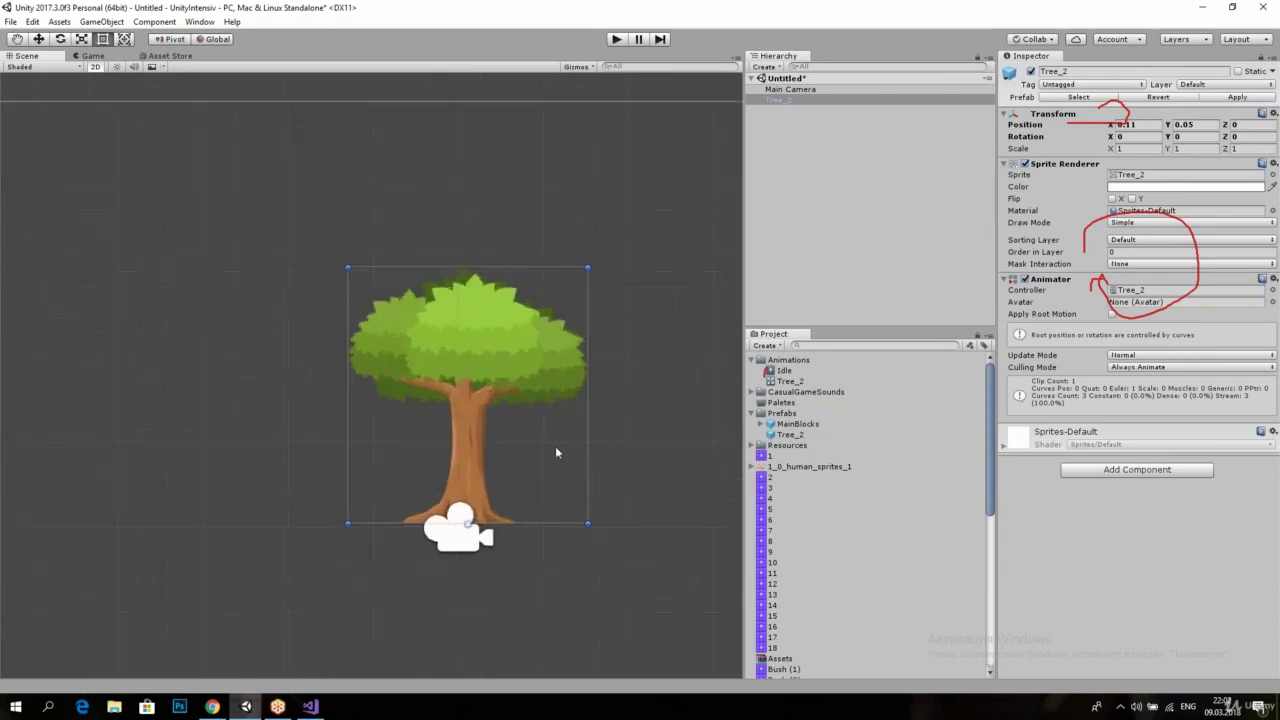
{"action": "left_click", "coordinate": [154, 21]}
{"action": "mouse_move", "coordinate": [213, 100]}
{"action": "mouse_move", "coordinate": [216, 21]}
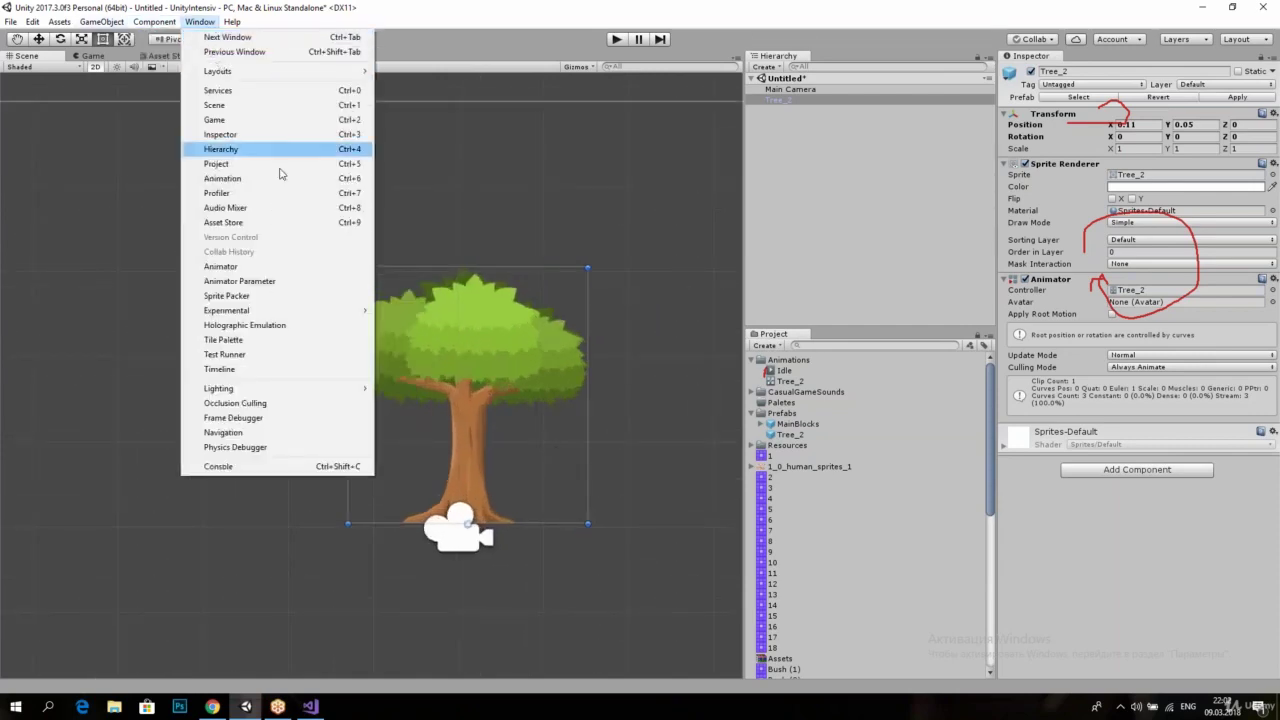
{"action": "left_click", "coordinate": [286, 180]}
{"action": "left_click_drag", "start_coordinate": [394, 390], "coordinate": [686, 266]}
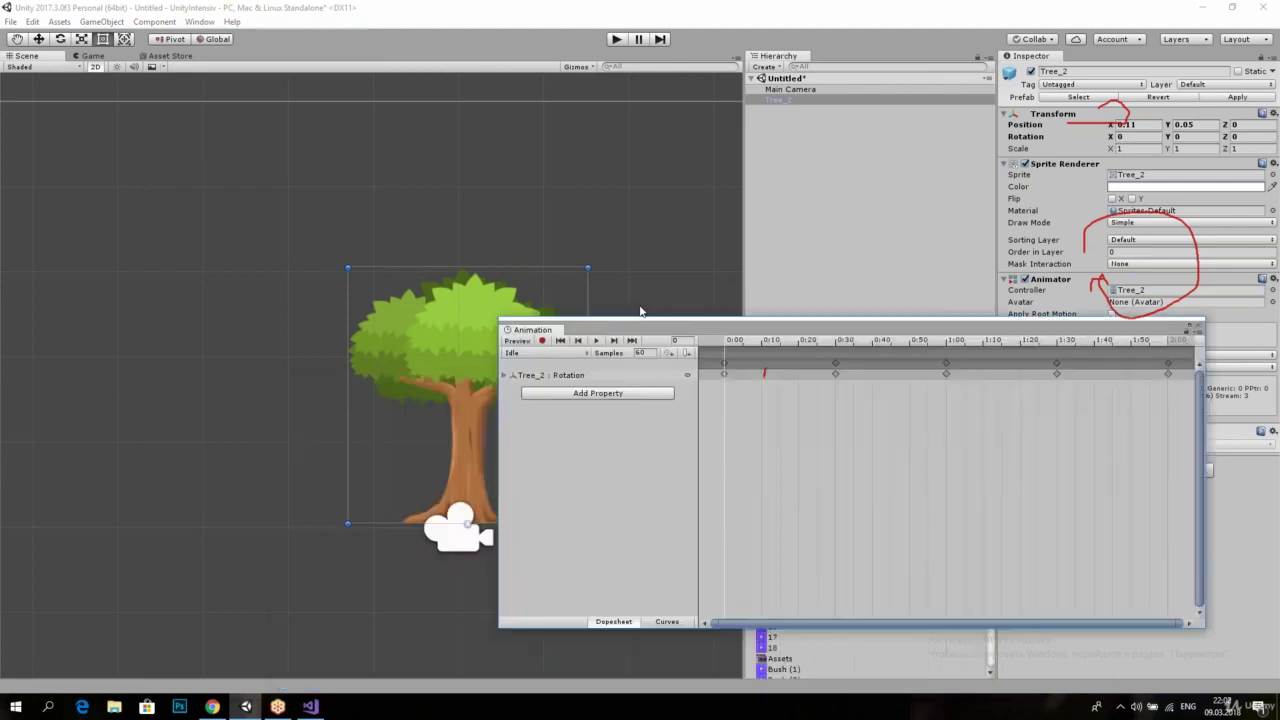
{"action": "left_click", "coordinate": [643, 290]}
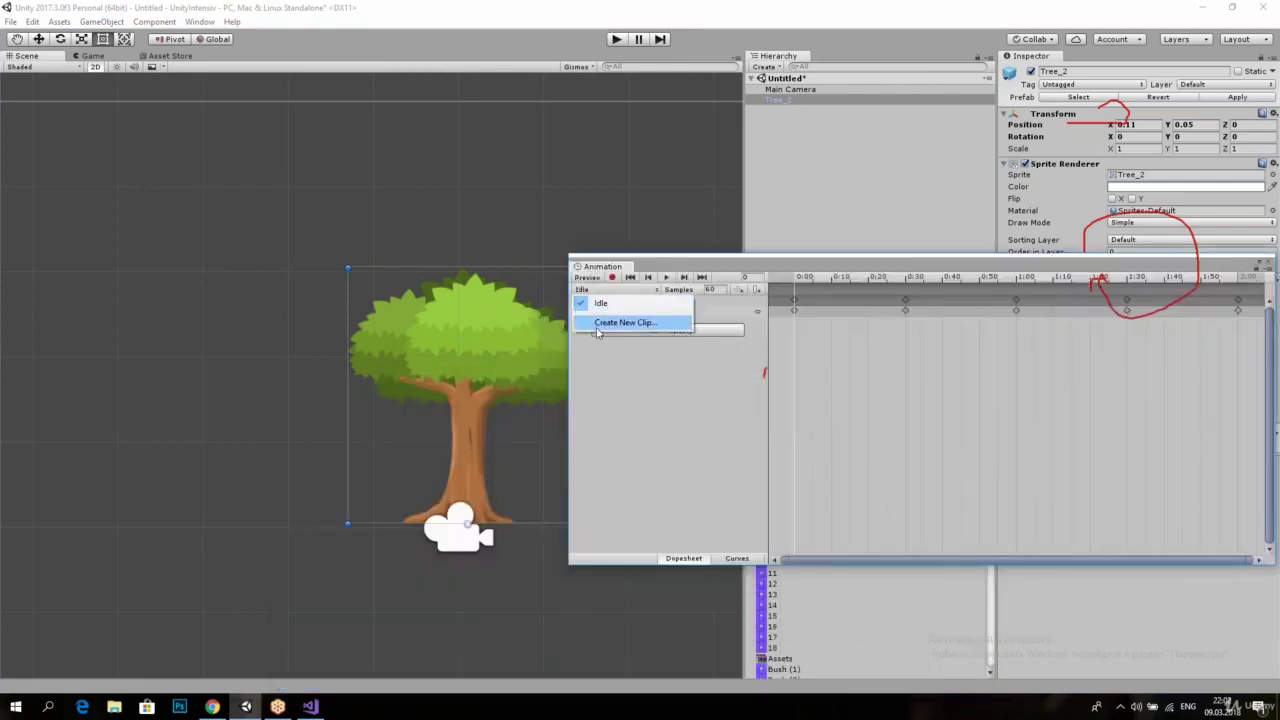
{"action": "left_click", "coordinate": [596, 329]}
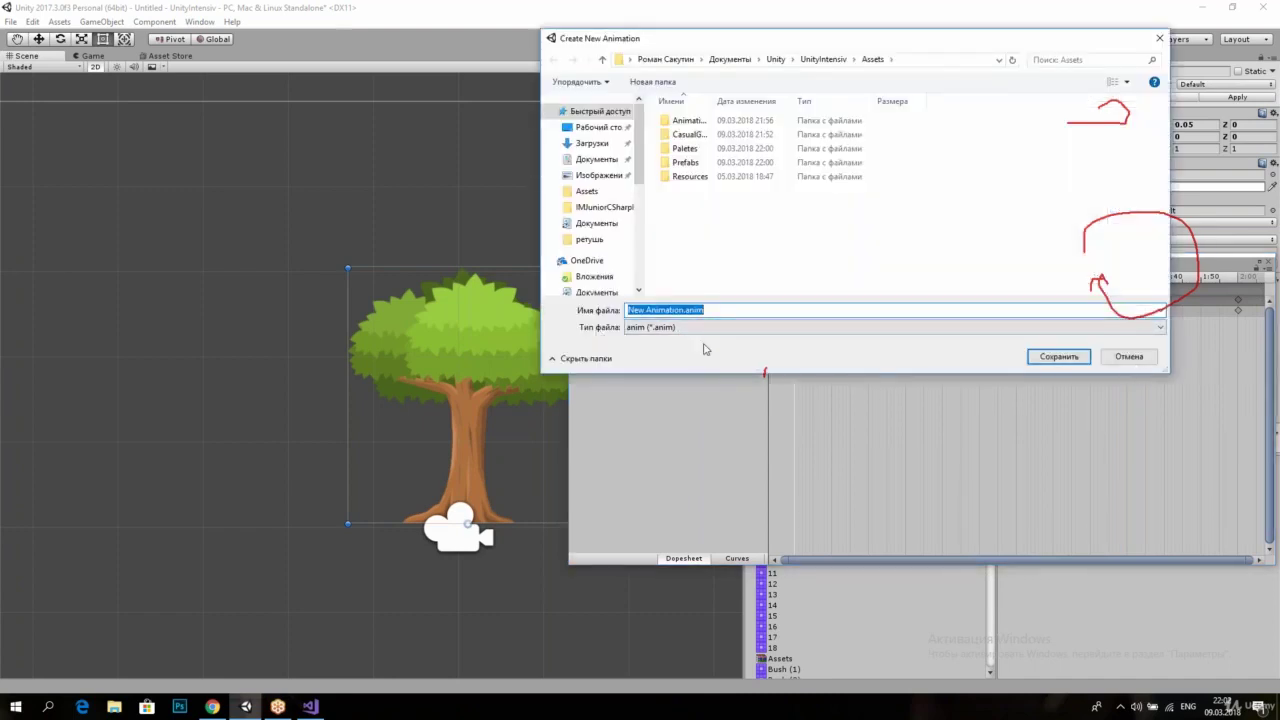
{"action": "left_click", "coordinate": [1136, 356]}
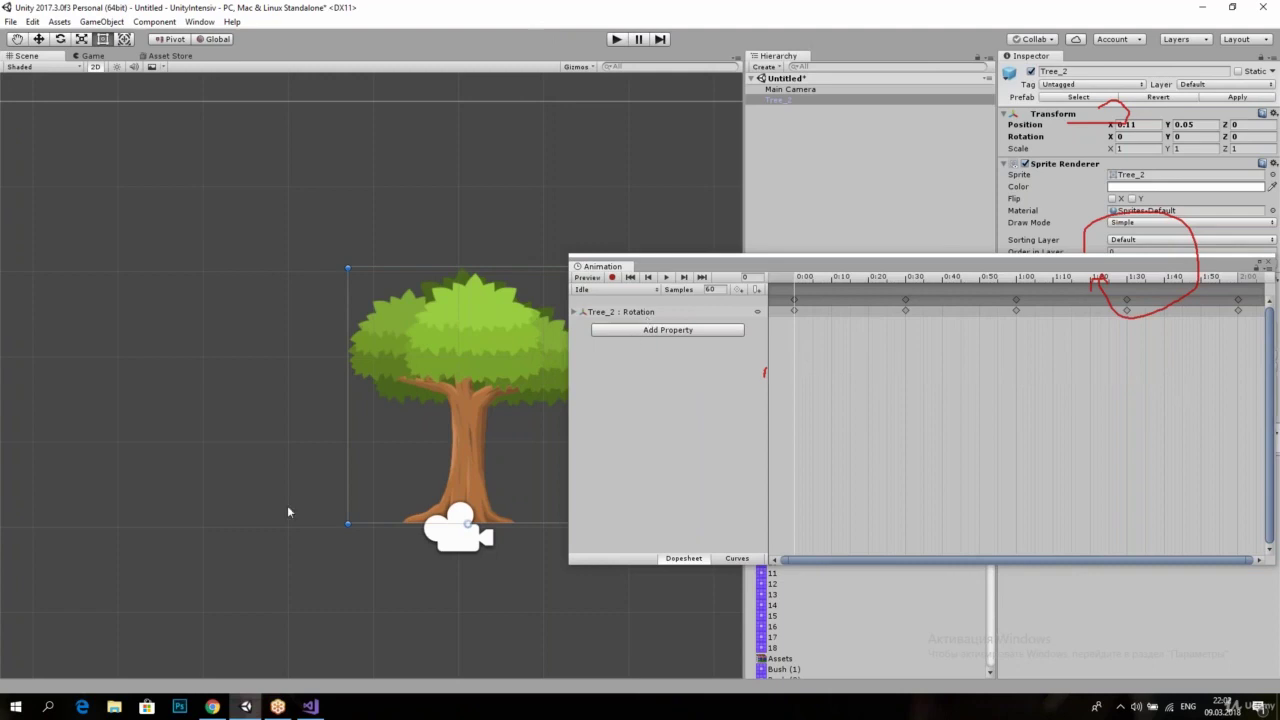
{"action": "key", "text": "ctrl+shift+1"}
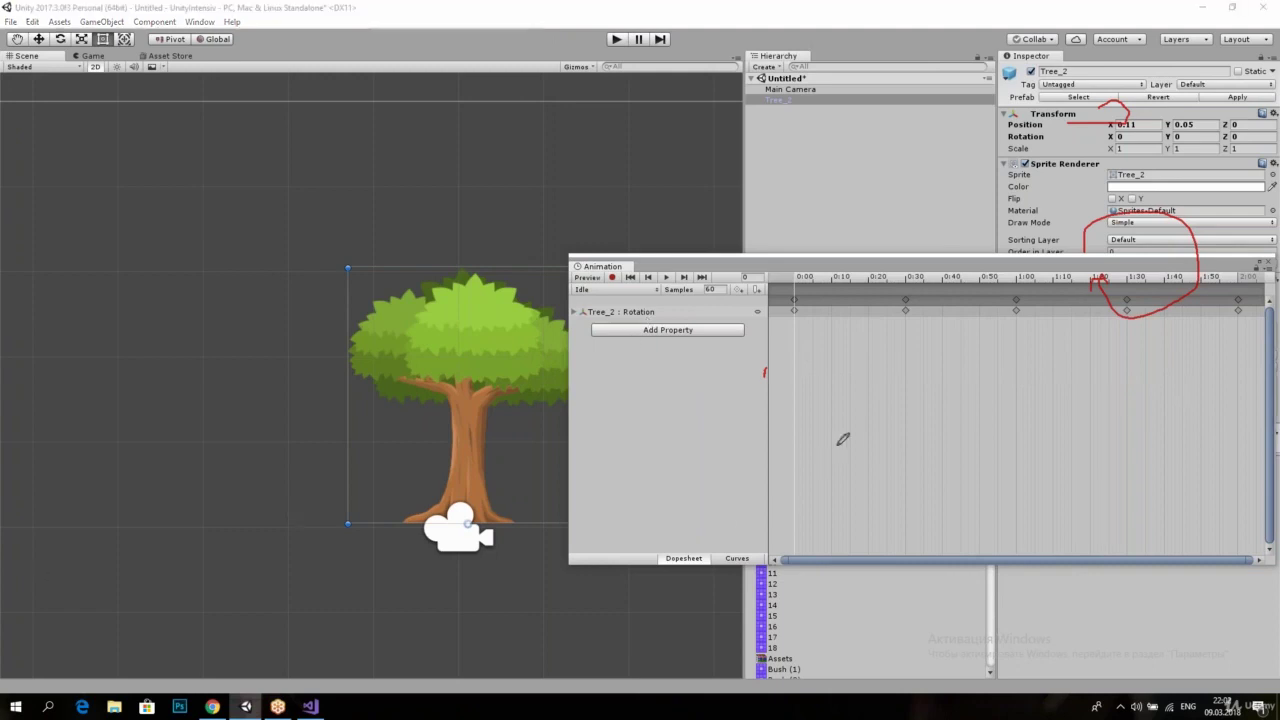
{"action": "mouse_move", "coordinate": [766, 342]}
{"action": "left_mouse_down"}
{"action": "mouse_move", "coordinate": [744, 303]}
{"action": "mouse_move", "coordinate": [781, 347]}
{"action": "left_mouse_up"}
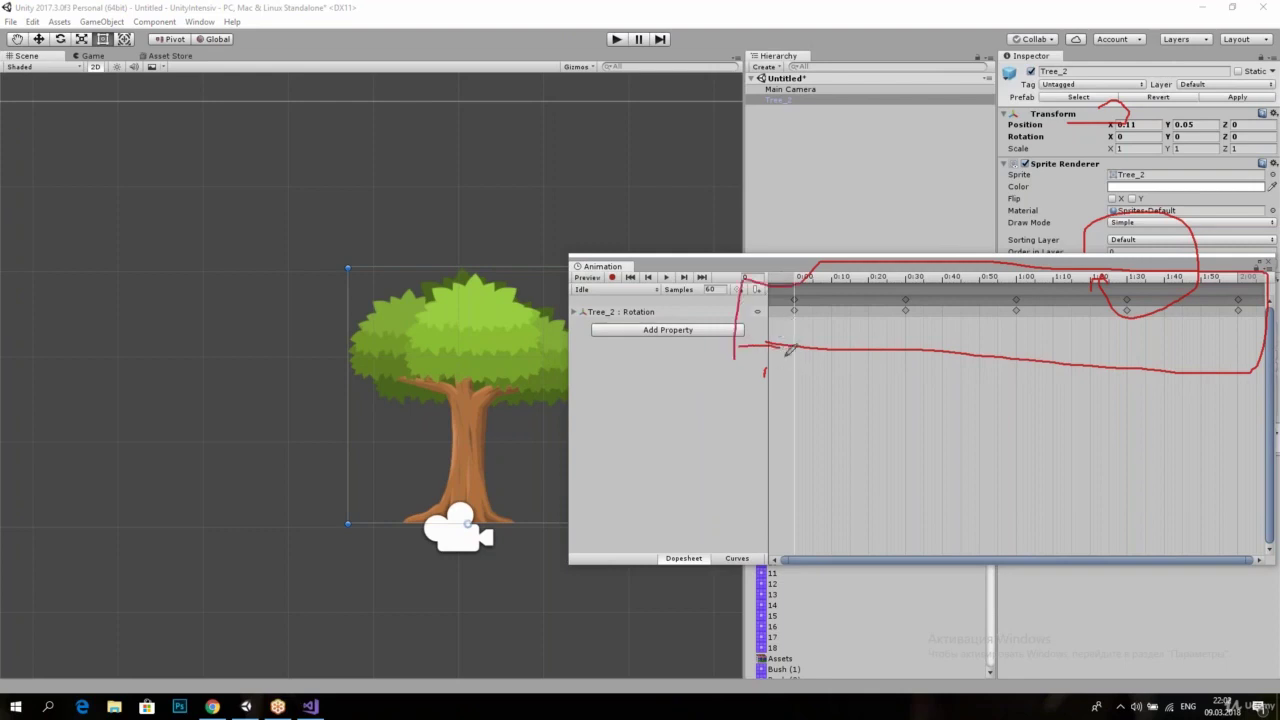
Step: Show the rotation keys as framed curves and make the peak key's left and right tangents Linear
{"action": "left_click", "coordinate": [733, 559]}
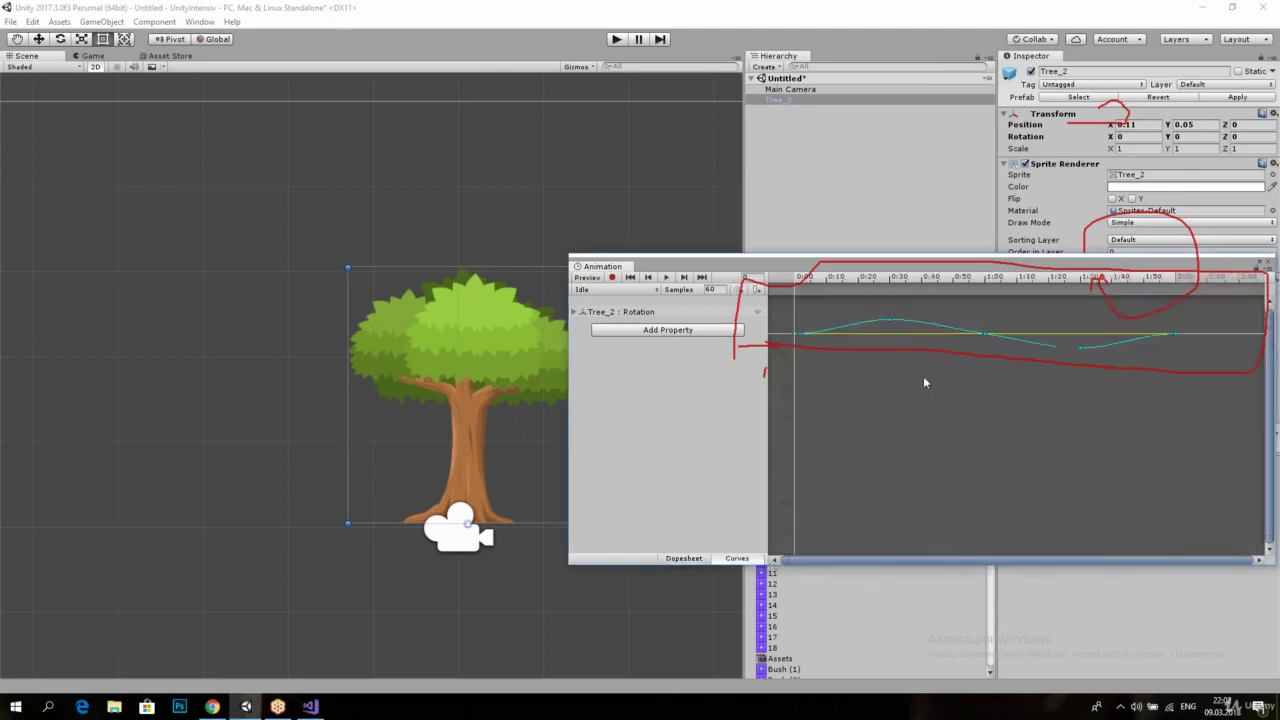
{"action": "key", "text": "f"}
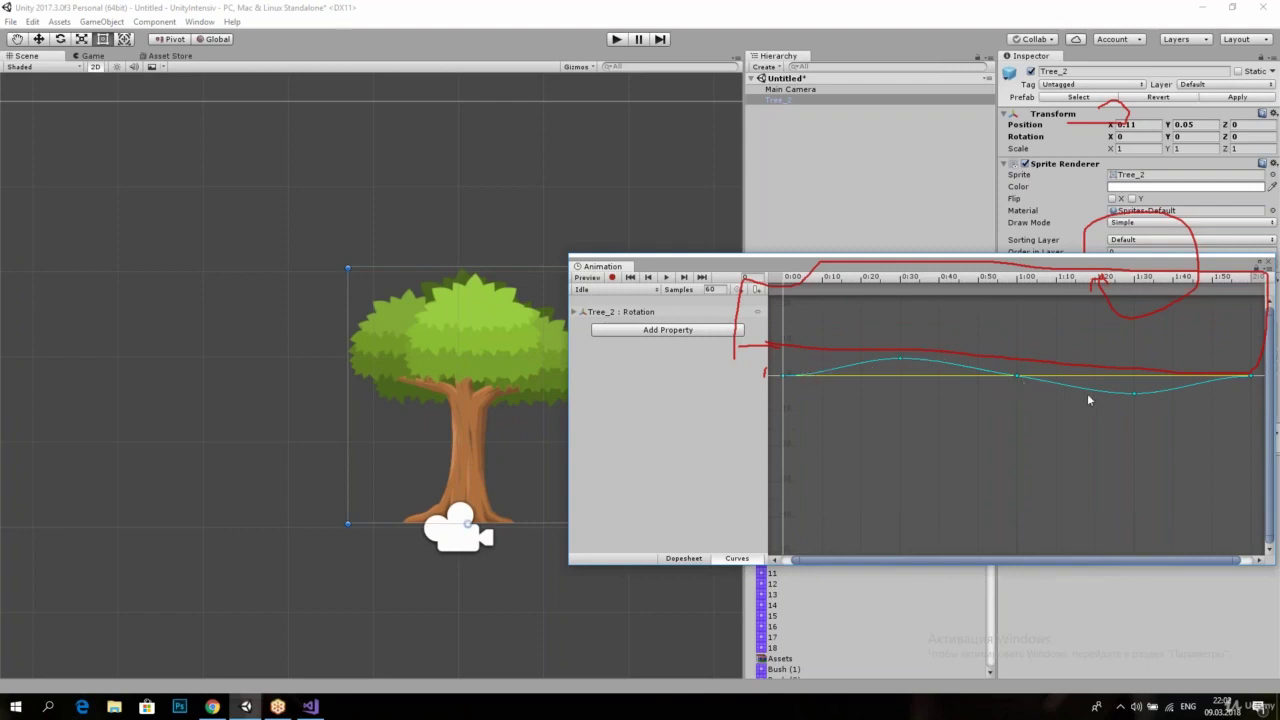
{"action": "left_click", "coordinate": [901, 359]}
{"action": "scroll", "coordinate": [930, 367], "scroll_direction": "up", "scroll_amount": 1}
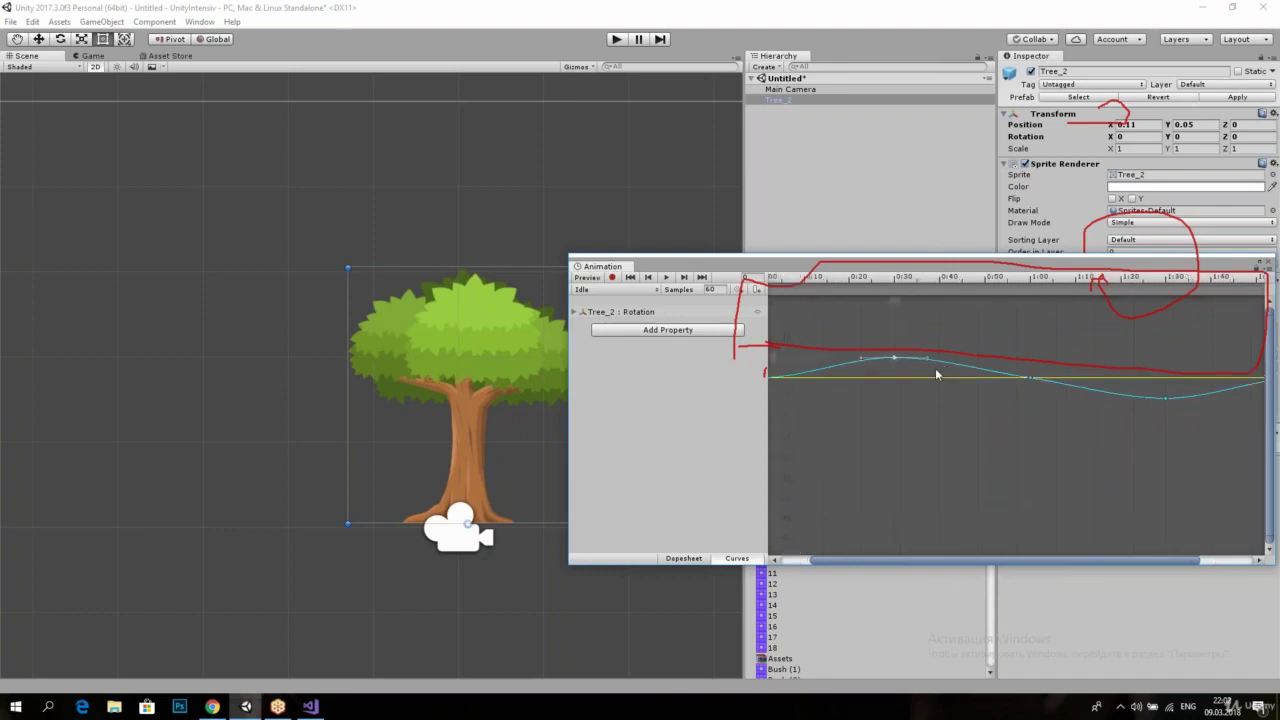
{"action": "scroll", "coordinate": [900, 378], "scroll_direction": "up", "scroll_amount": 1}
{"action": "right_click", "coordinate": [897, 358]}
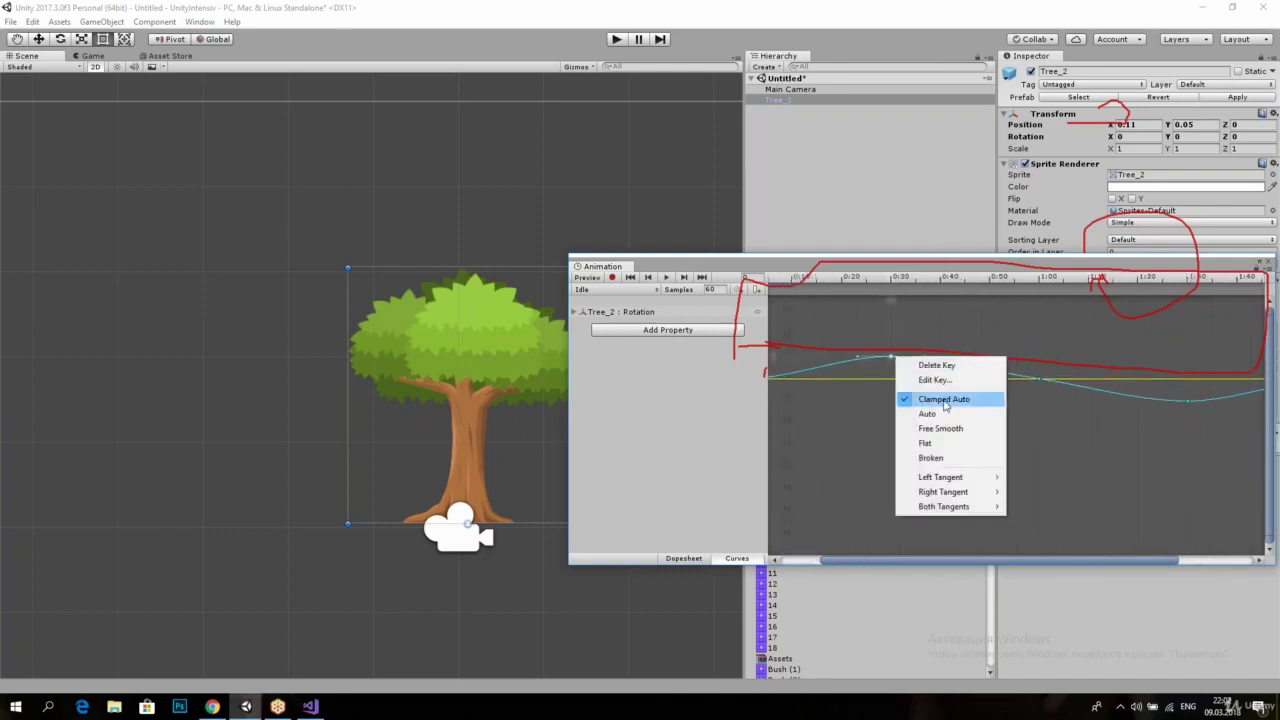
{"action": "mouse_move", "coordinate": [993, 485]}
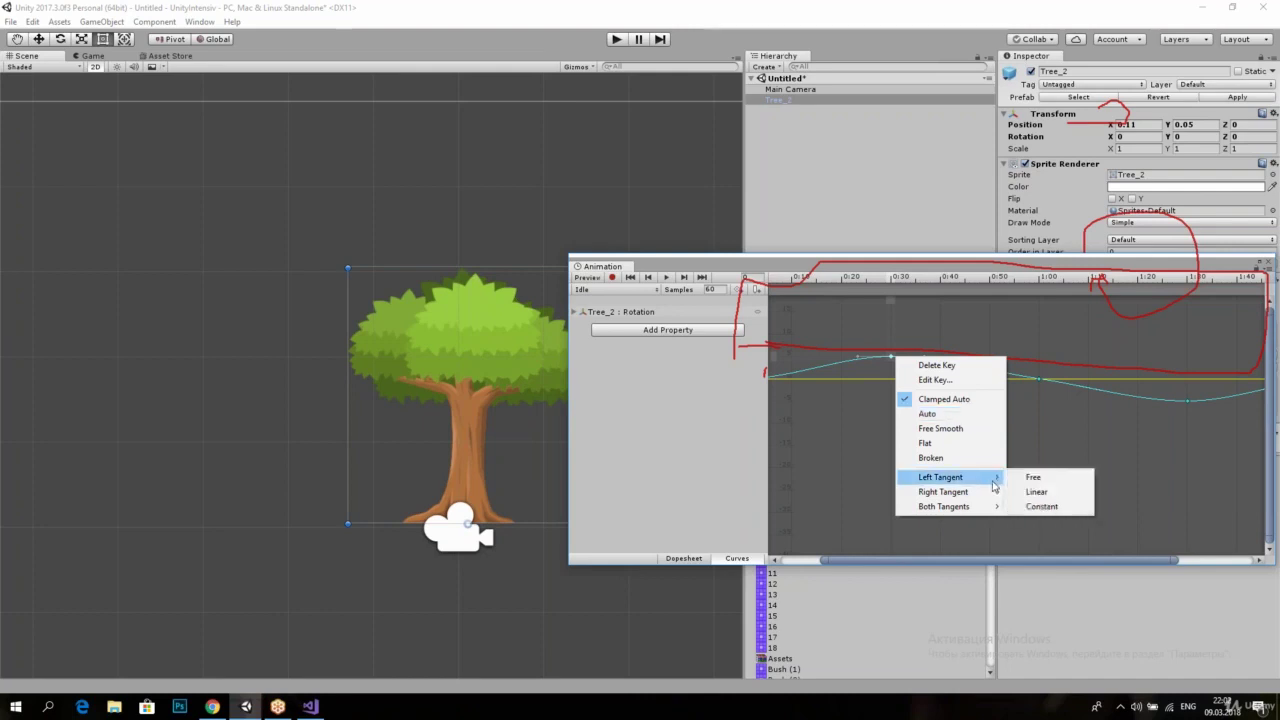
{"action": "left_click", "coordinate": [1036, 491]}
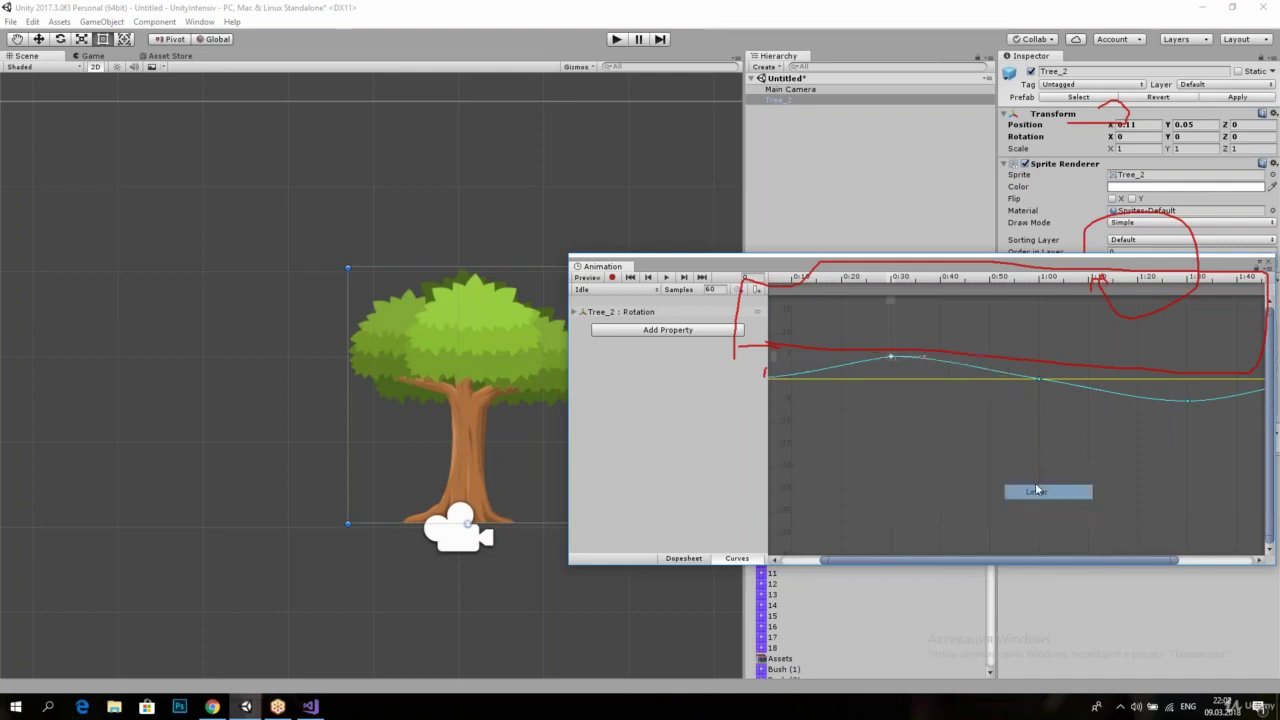
{"action": "right_click", "coordinate": [911, 360]}
{"action": "mouse_move", "coordinate": [983, 499]}
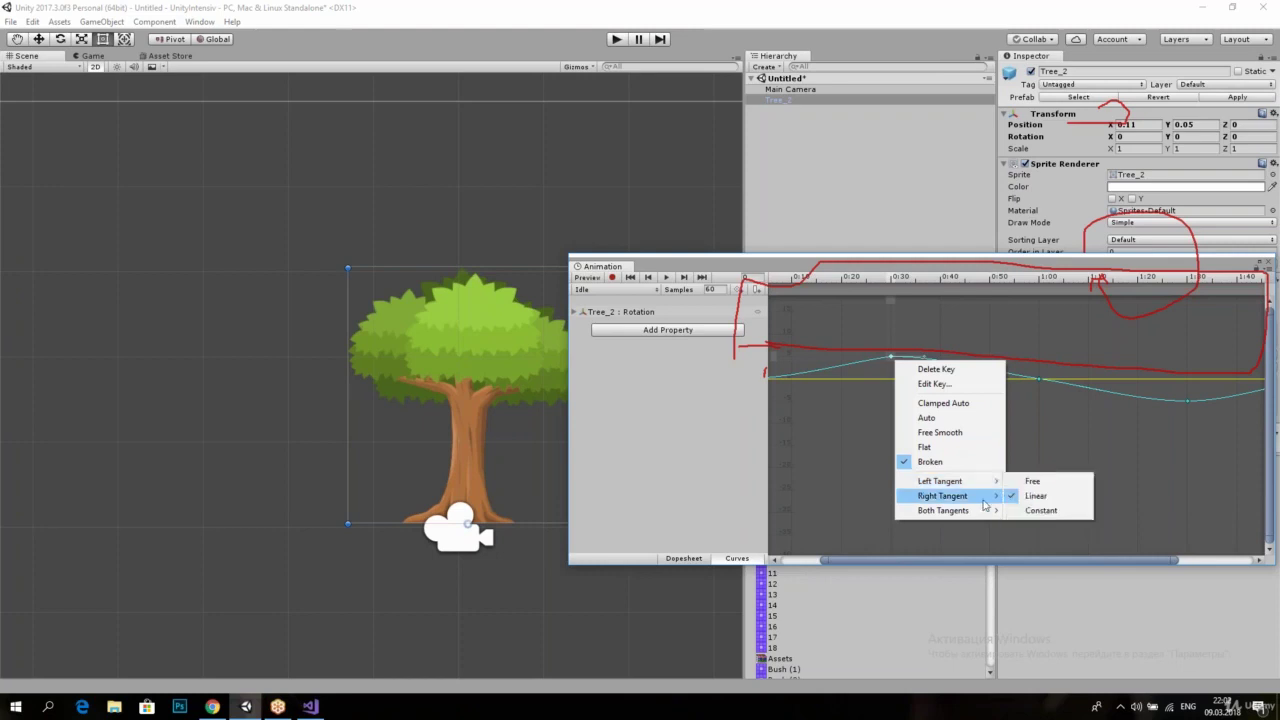
{"action": "left_click", "coordinate": [1040, 511]}
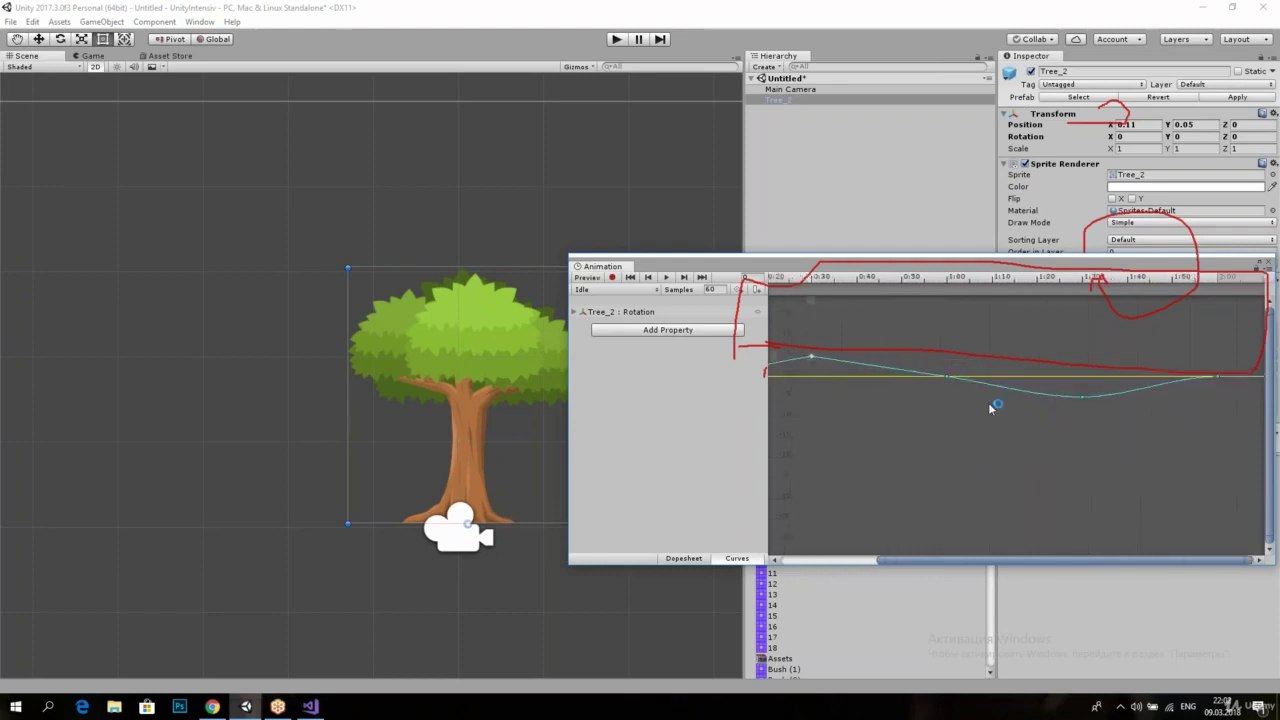
Step: Make the low key's left and right tangents Linear and play the rotation animation
{"action": "right_click", "coordinate": [1075, 399]}
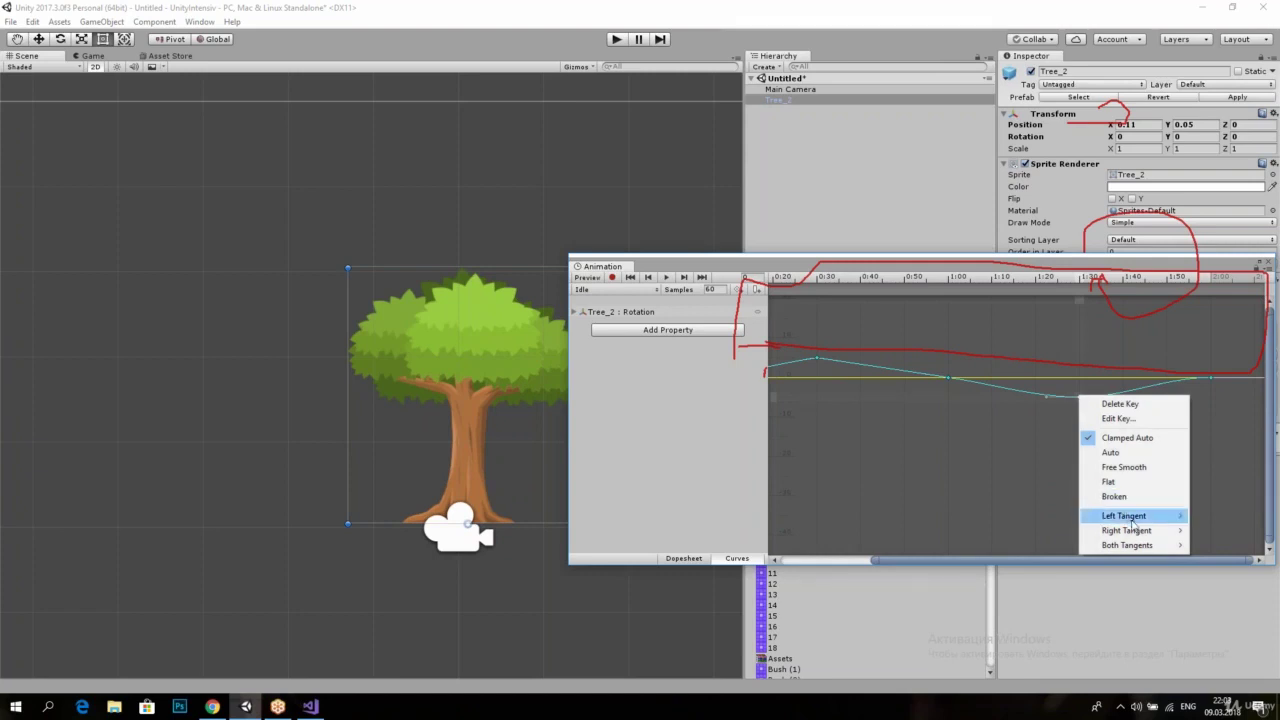
{"action": "mouse_move", "coordinate": [1131, 522]}
{"action": "left_click", "coordinate": [1210, 529]}
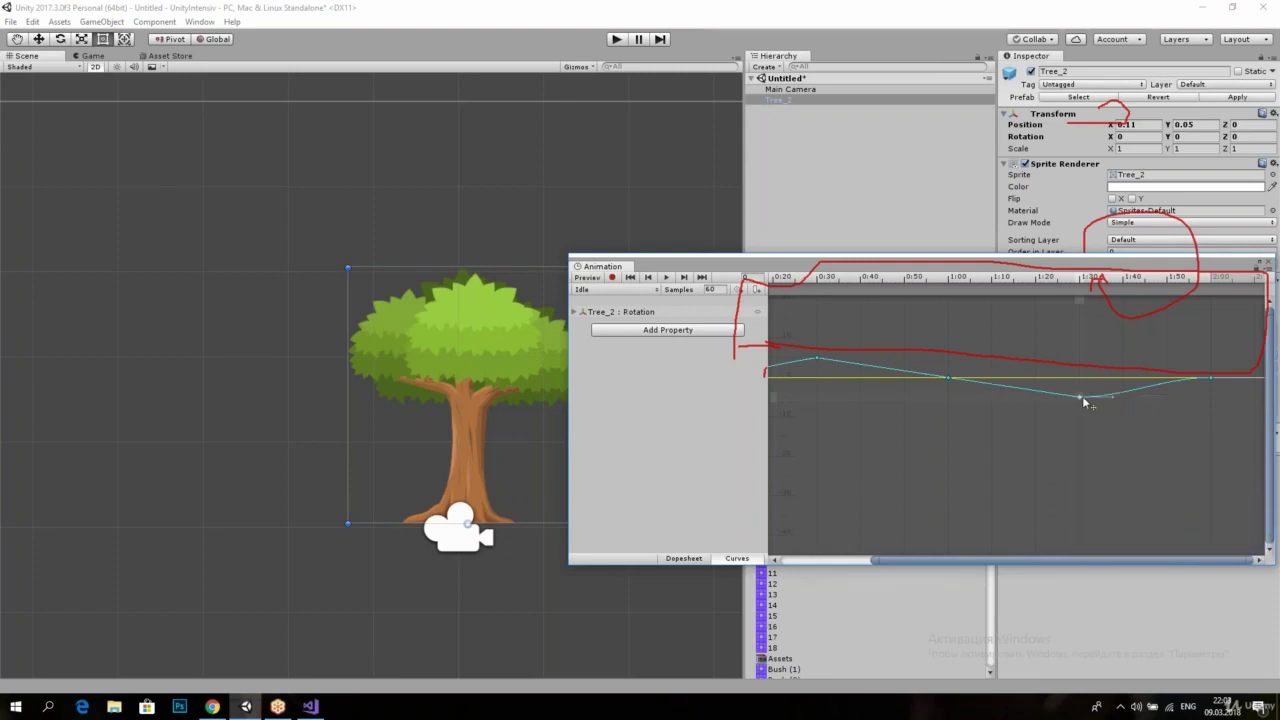
{"action": "right_click", "coordinate": [1082, 398]}
{"action": "mouse_move", "coordinate": [1070, 534]}
{"action": "left_click", "coordinate": [1026, 547]}
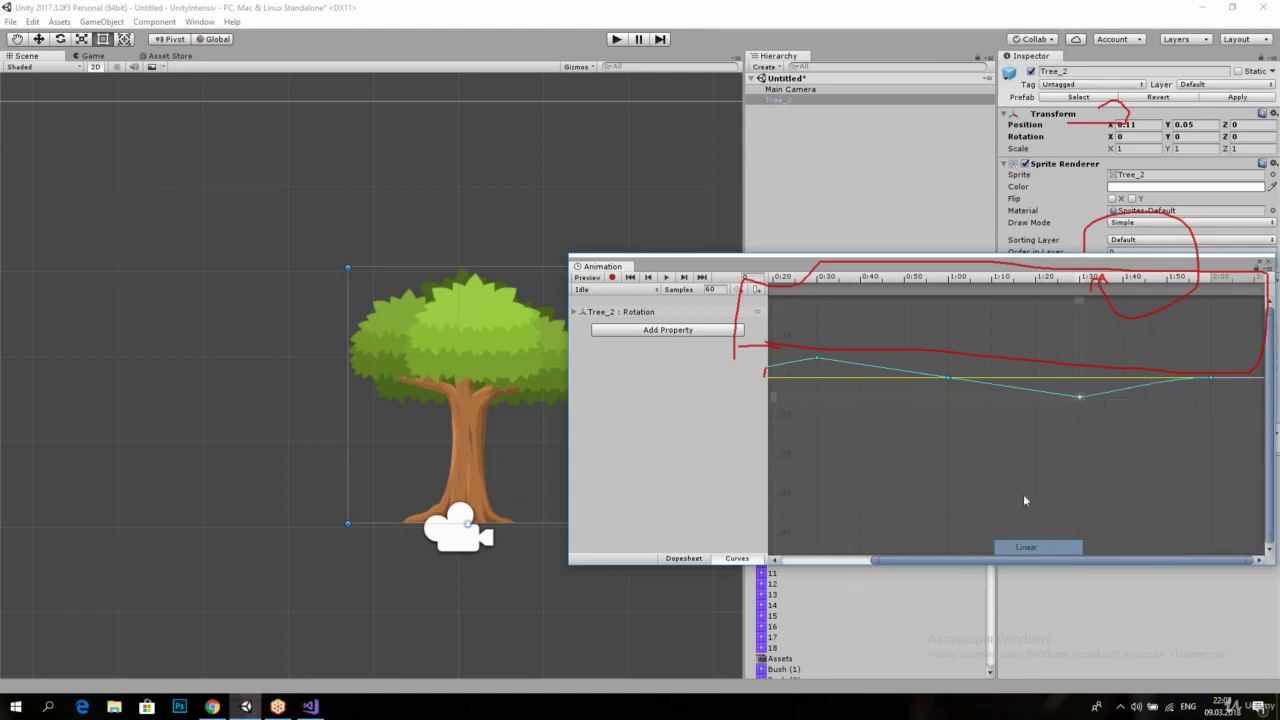
{"action": "scroll", "coordinate": [990, 455], "scroll_direction": "down", "scroll_amount": 2}
{"action": "scroll", "coordinate": [900, 380], "scroll_direction": "down", "scroll_amount": 2}
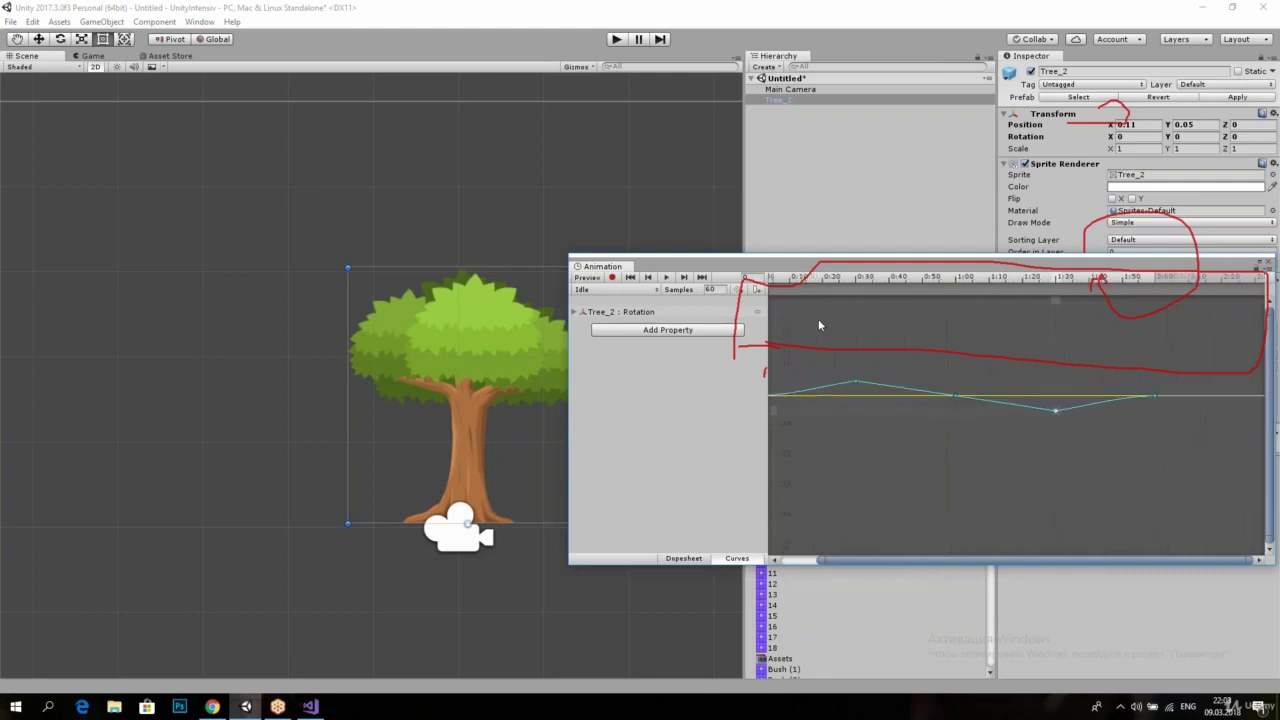
{"action": "left_click", "coordinate": [667, 278]}
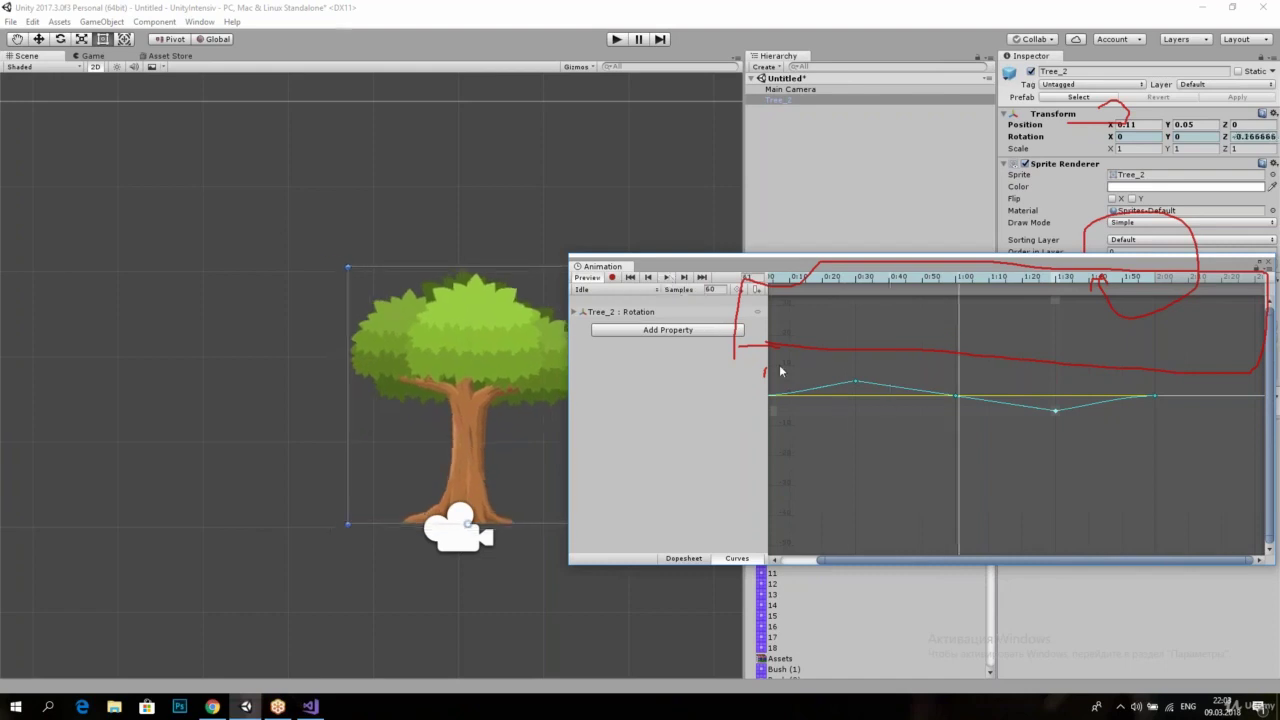
Step: Add a new rotation key near 0:41 and raise it to 4.9
{"action": "right_click", "coordinate": [850, 386]}
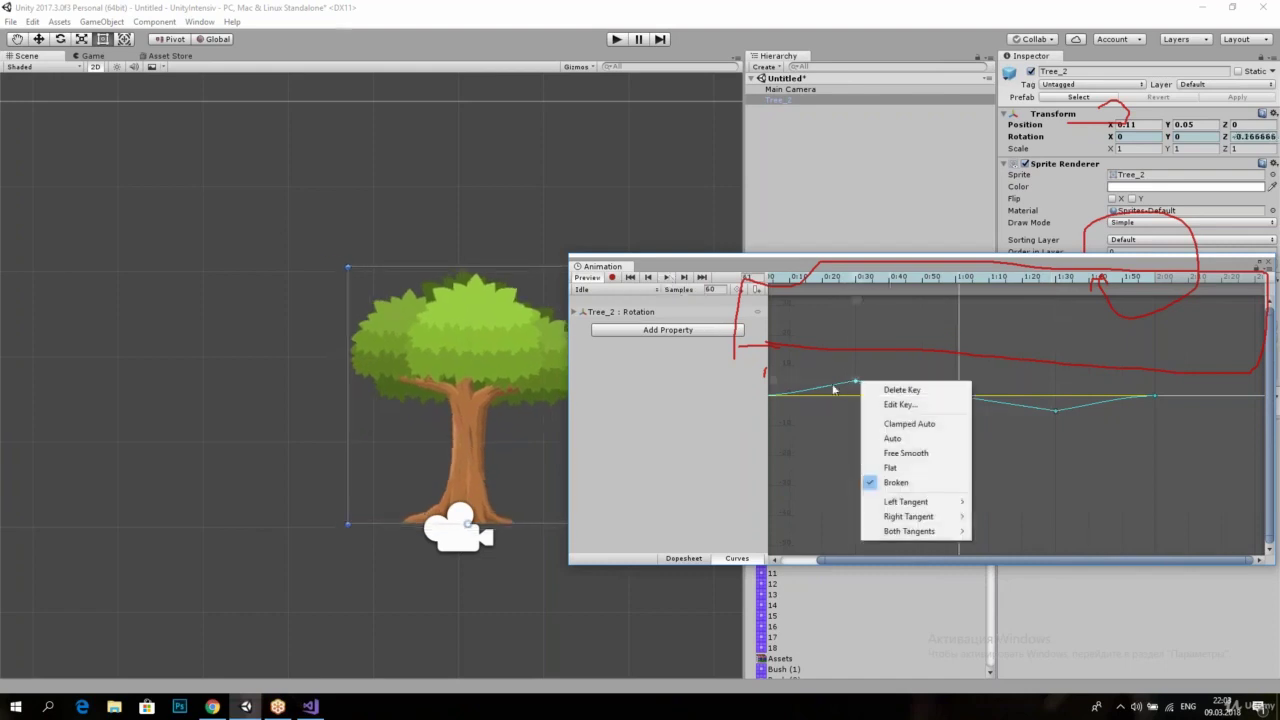
{"action": "left_click", "coordinate": [900, 453]}
{"action": "scroll", "coordinate": [961, 401], "scroll_direction": "up", "scroll_amount": 2}
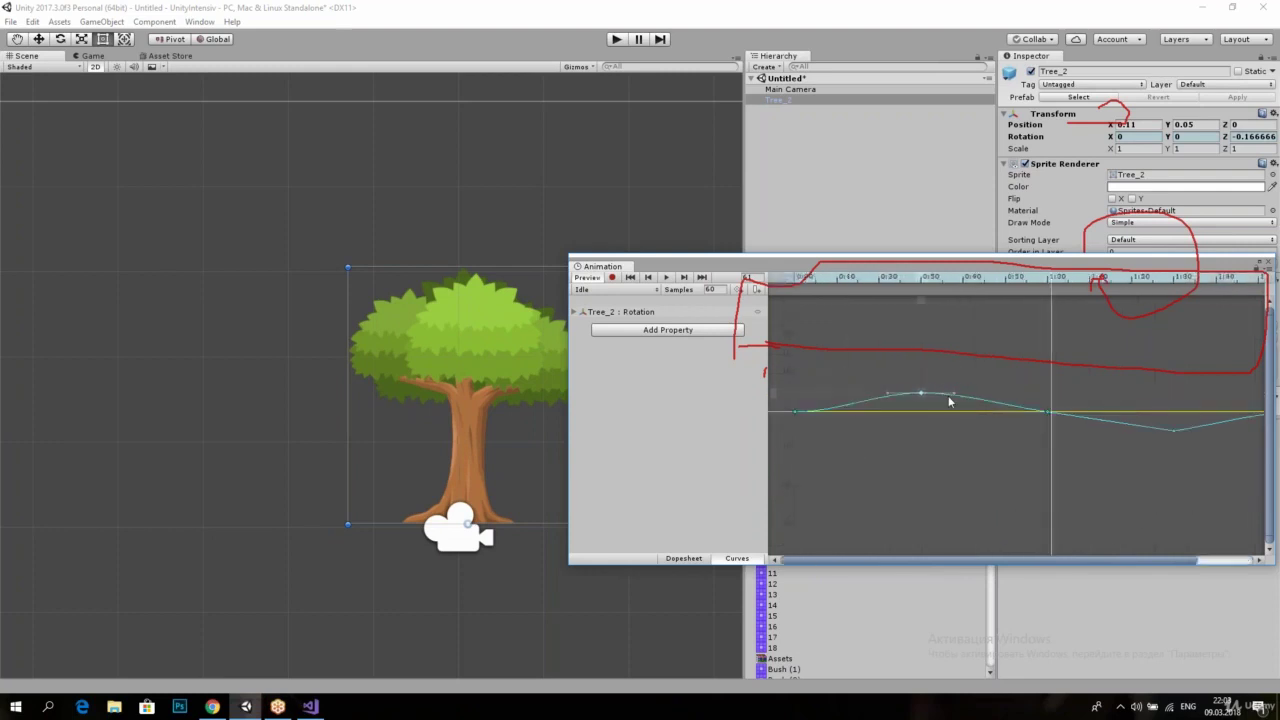
{"action": "key", "text": "ctrl+z"}
{"action": "right_click", "coordinate": [970, 405]}
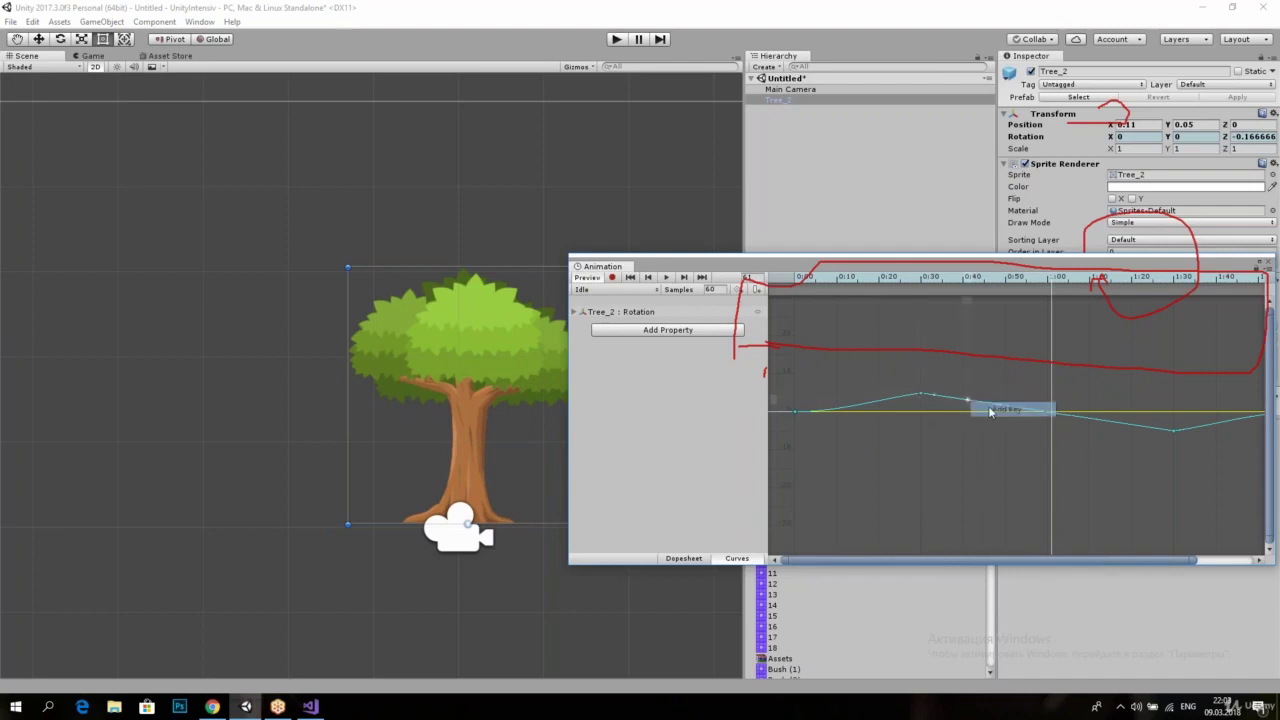
{"action": "left_click", "coordinate": [985, 410]}
{"action": "mouse_move", "coordinate": [971, 403]}
{"action": "left_mouse_down"}
{"action": "mouse_move", "coordinate": [969, 359]}
{"action": "mouse_move", "coordinate": [971, 401]}
{"action": "left_mouse_up"}
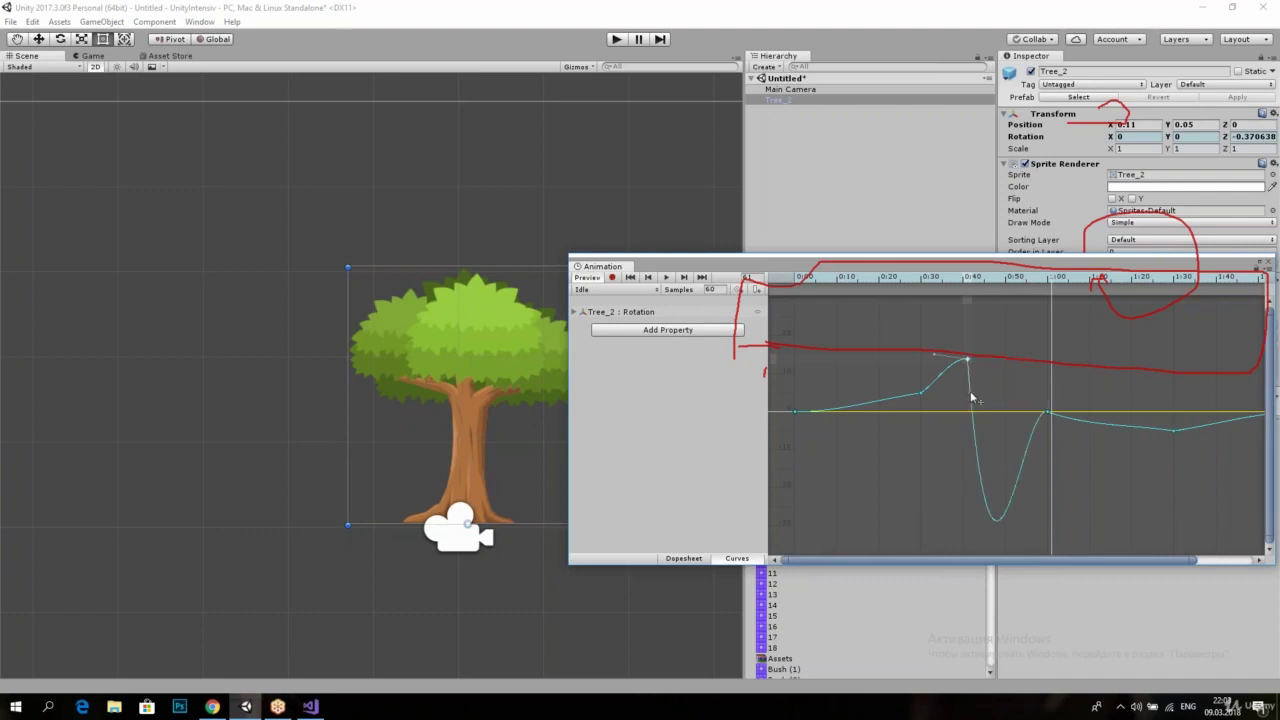
Step: Preview the swing, undo the last curve edit, then switch to Dopesheet rewound to 0:00
{"action": "left_click", "coordinate": [668, 278]}
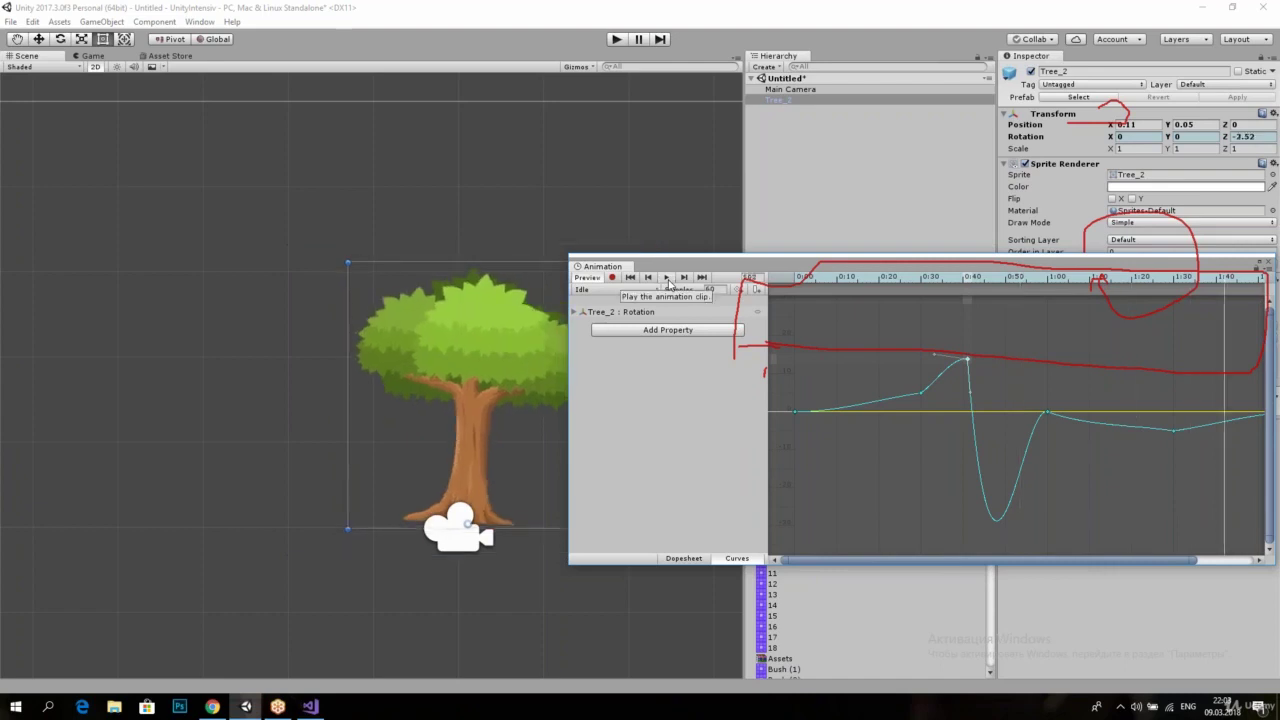
{"action": "key", "text": "ctrl+z"}
{"action": "key", "text": "ctrl+z"}
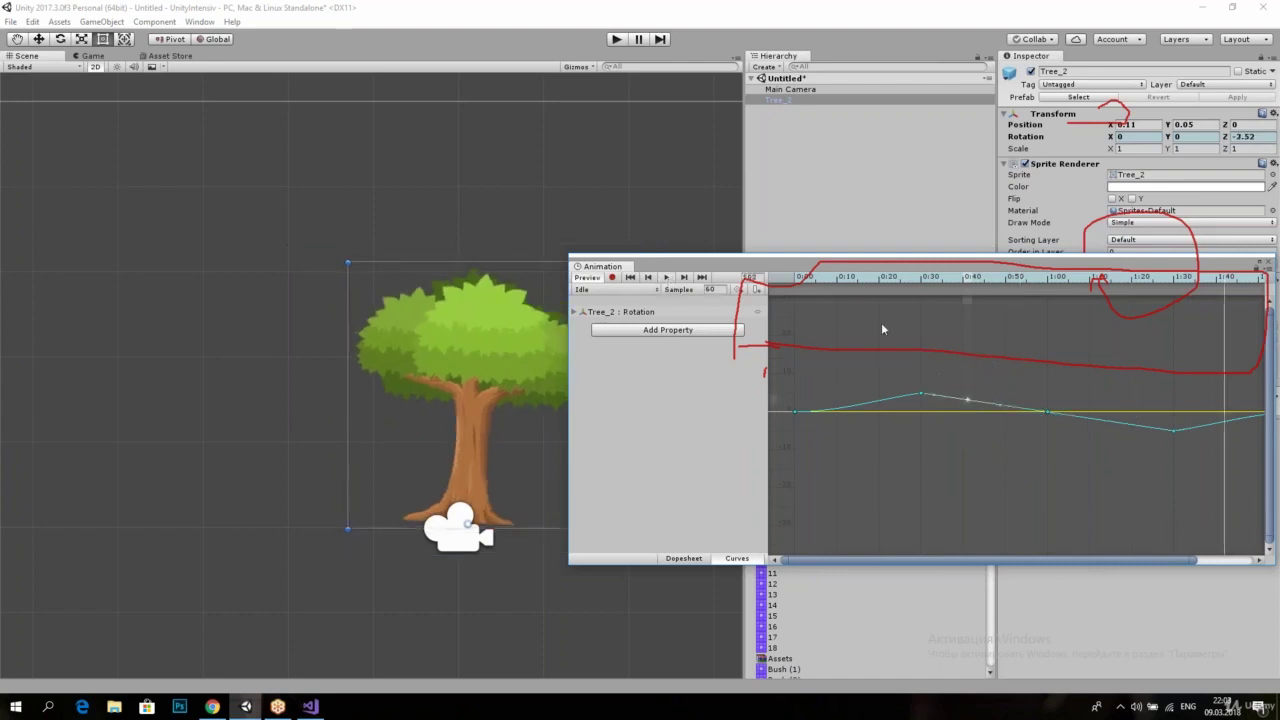
{"action": "scroll", "coordinate": [960, 347], "scroll_direction": "down", "scroll_amount": 5}
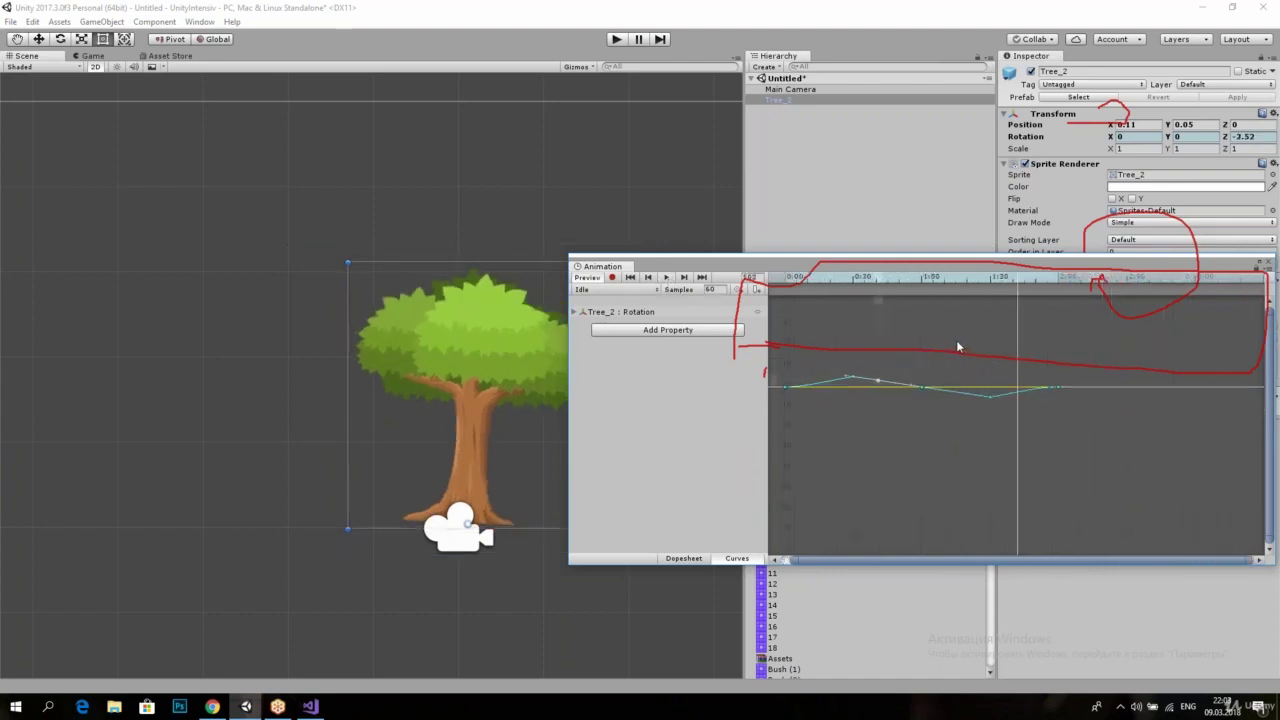
{"action": "left_click_drag", "start_coordinate": [940, 265], "coordinate": [976, 262]}
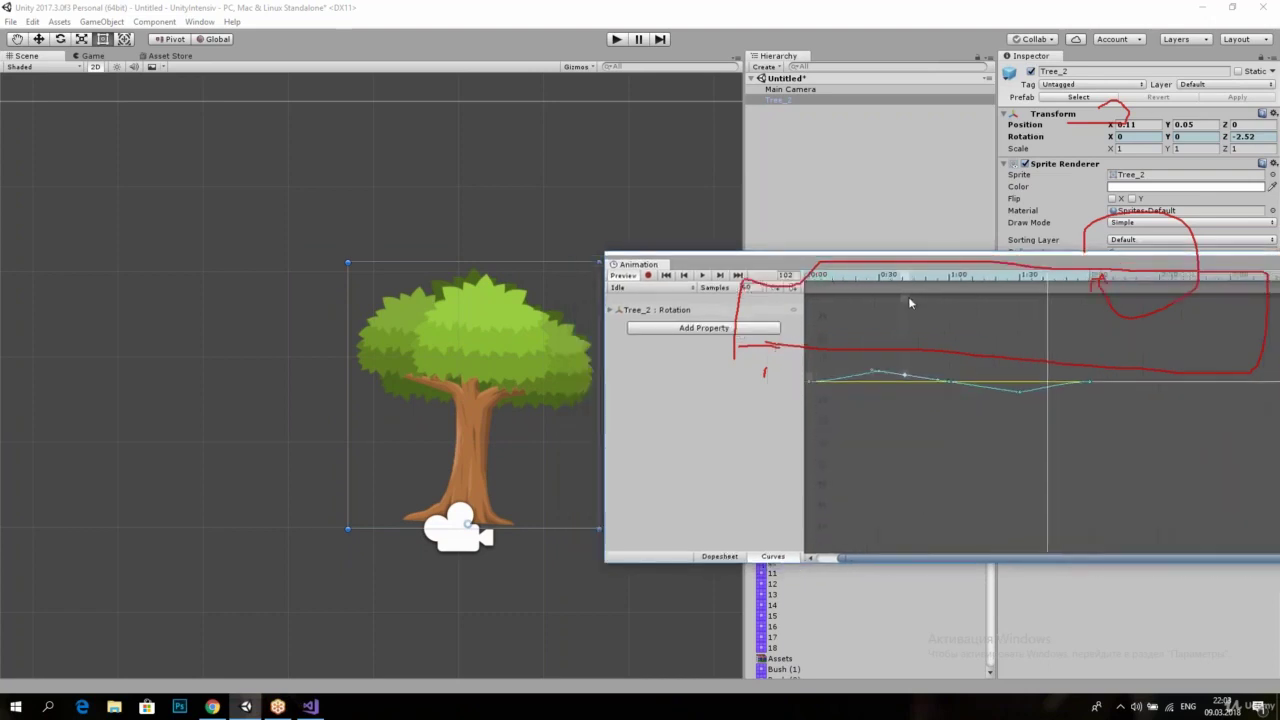
{"action": "left_click", "coordinate": [784, 560]}
{"action": "left_click_drag", "start_coordinate": [905, 282], "coordinate": [826, 289]}
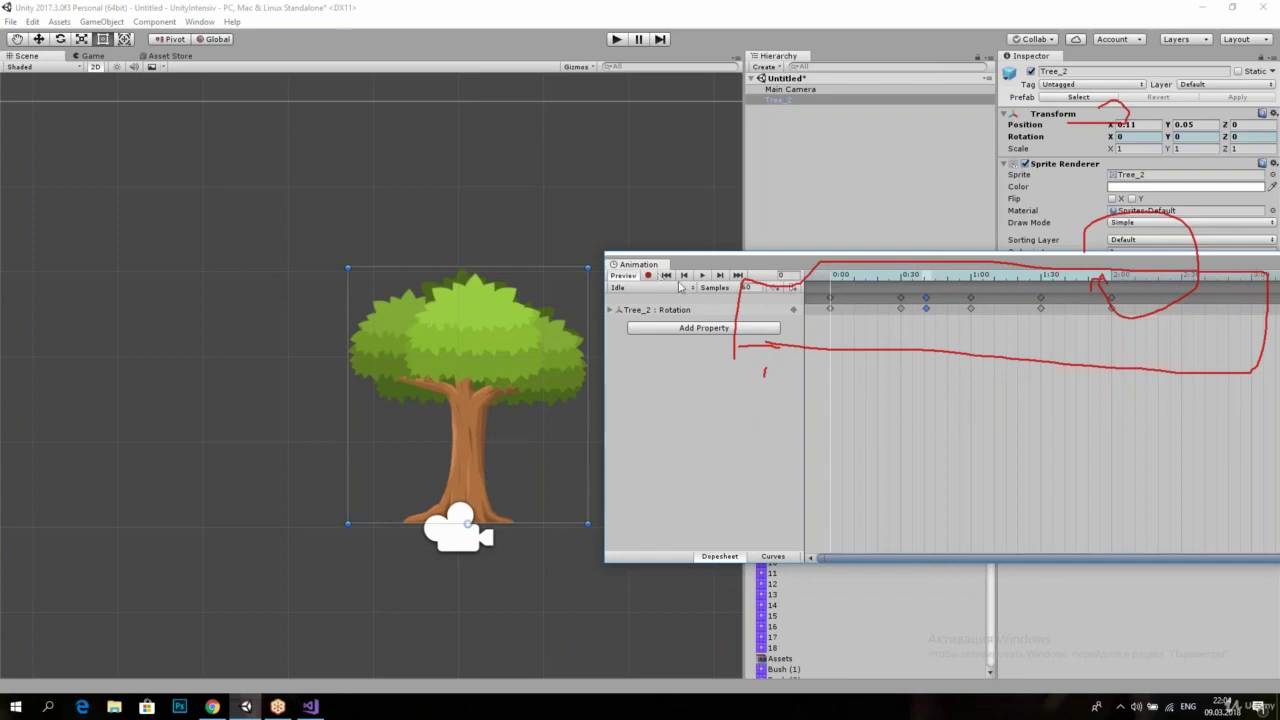
Step: Close the Animation window and place the Crate sprite into the scene
{"action": "scroll", "coordinate": [488, 352], "scroll_direction": "down", "scroll_amount": 1}
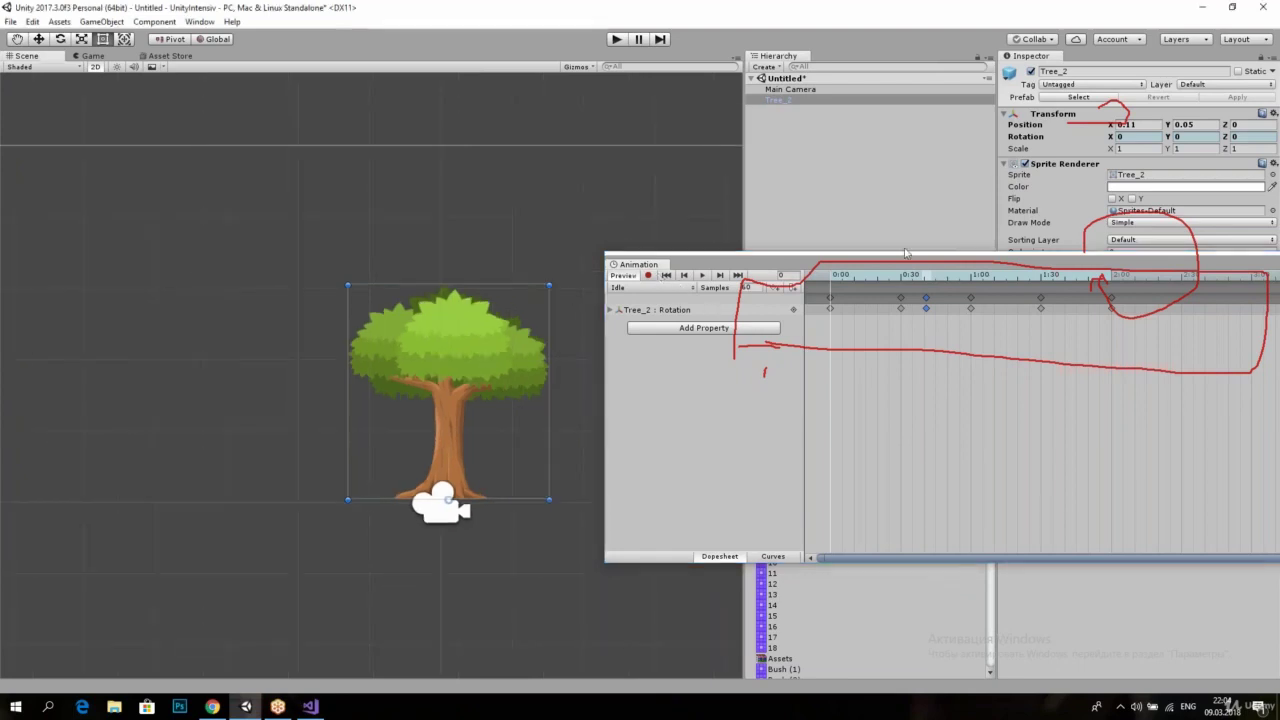
{"action": "left_click", "coordinate": [806, 299]}
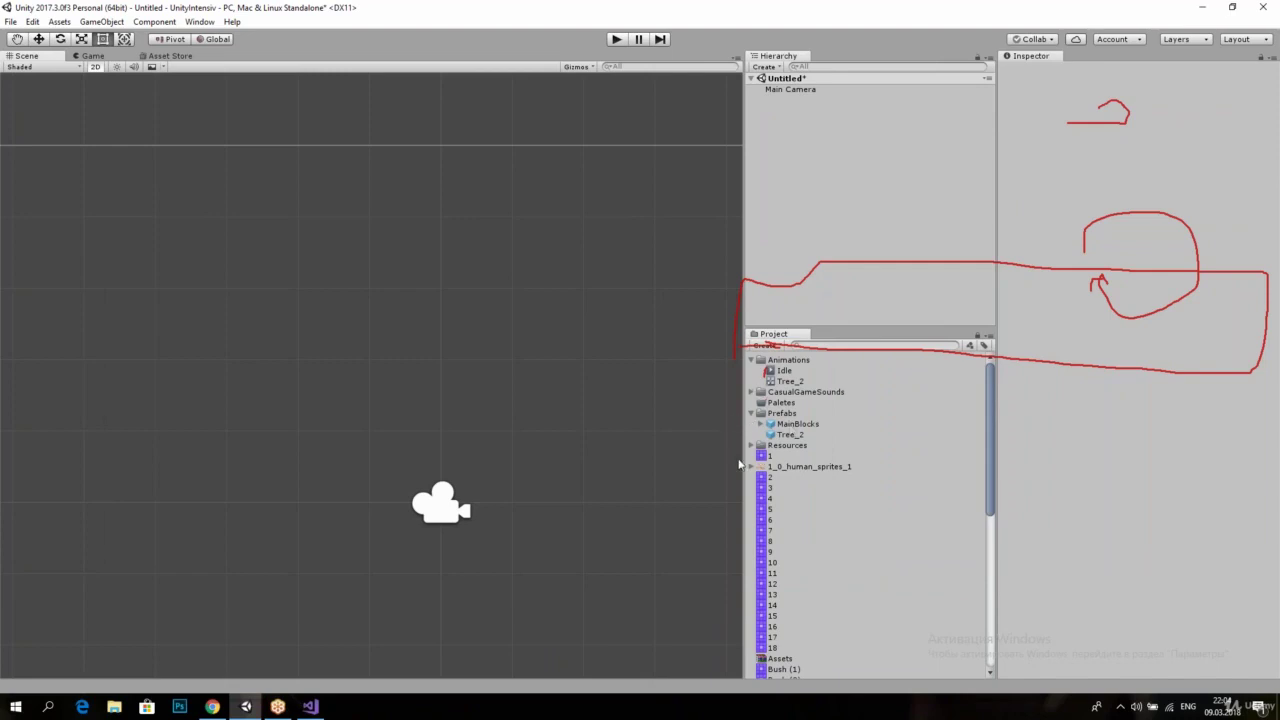
{"action": "scroll", "coordinate": [800, 450], "scroll_direction": "down", "scroll_amount": 5}
{"action": "scroll", "coordinate": [800, 450], "scroll_direction": "down", "scroll_amount": 3}
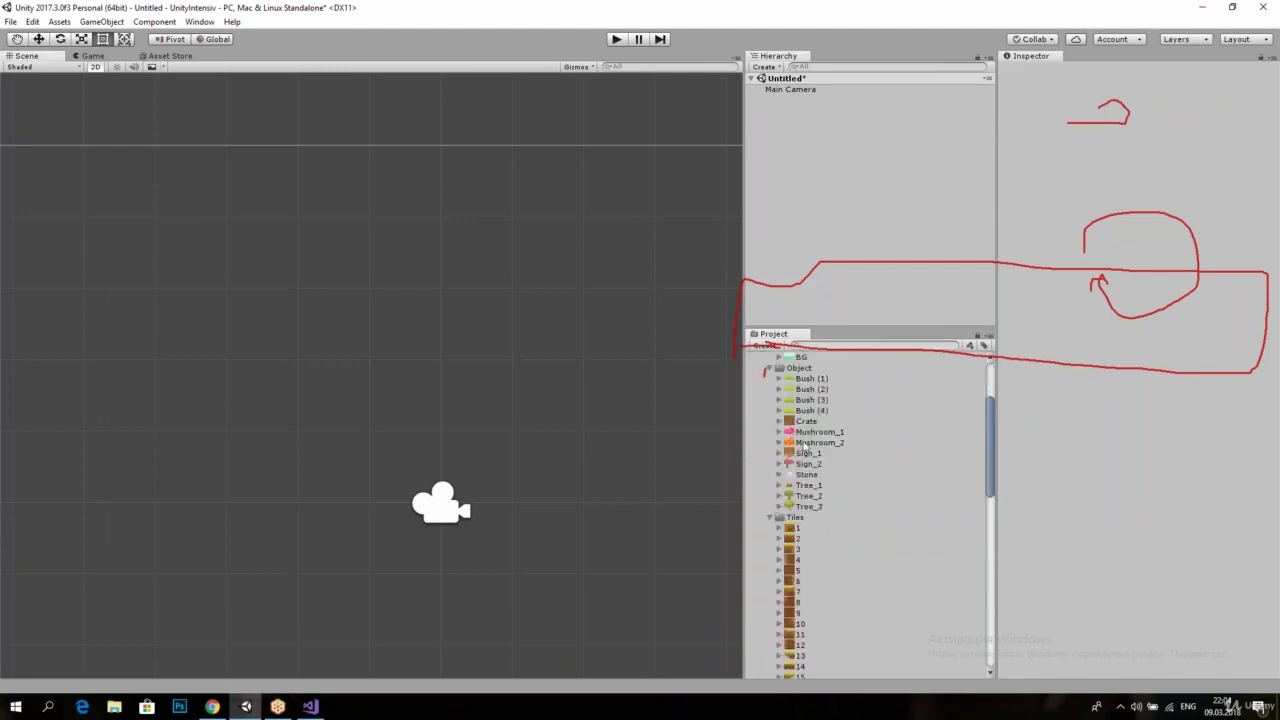
{"action": "left_click", "coordinate": [809, 421]}
{"action": "left_click_drag", "start_coordinate": [809, 421], "coordinate": [308, 291]}
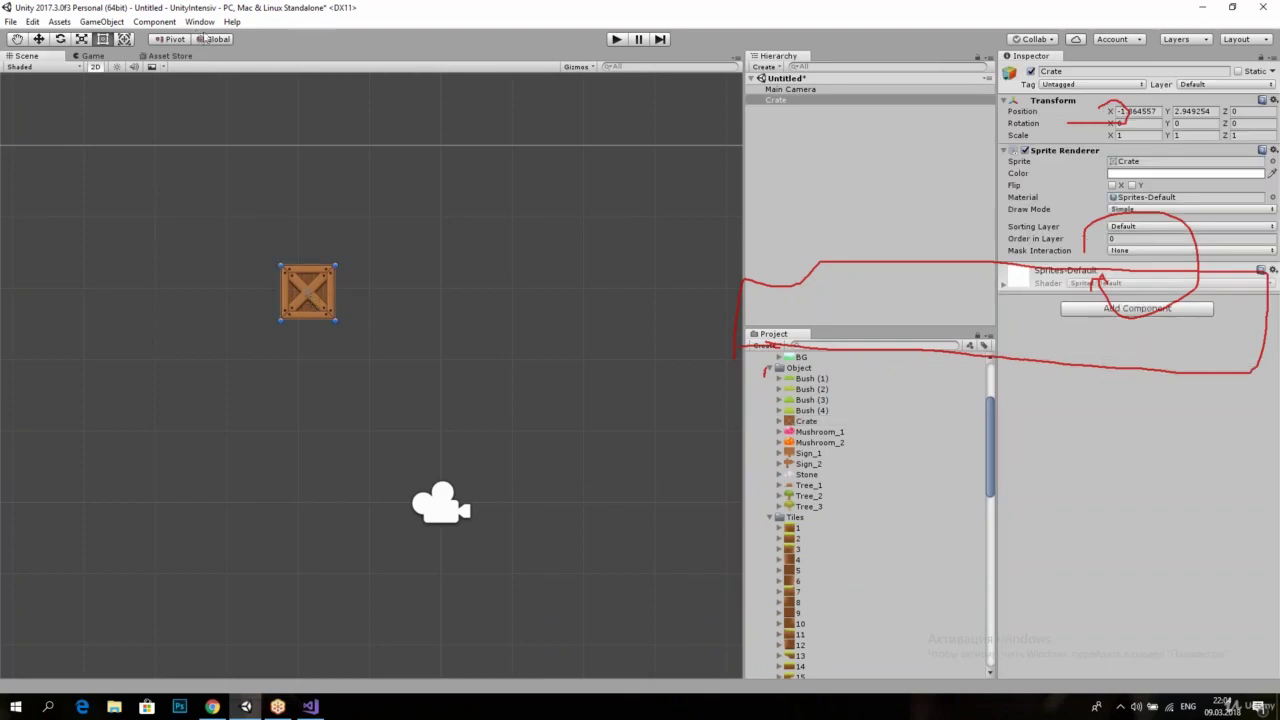
Step: Create a new Crate animation clip named 'CreateMove' in the Animations folder
{"action": "left_click", "coordinate": [199, 21]}
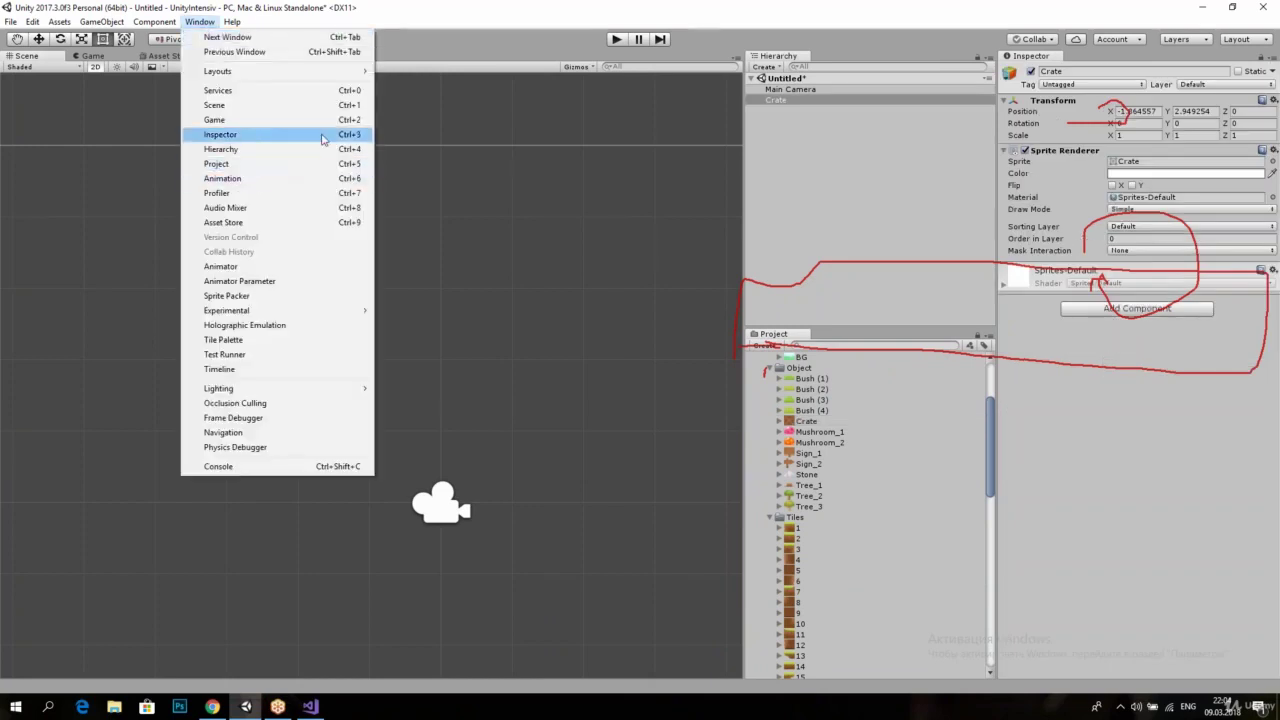
{"action": "left_click", "coordinate": [333, 184]}
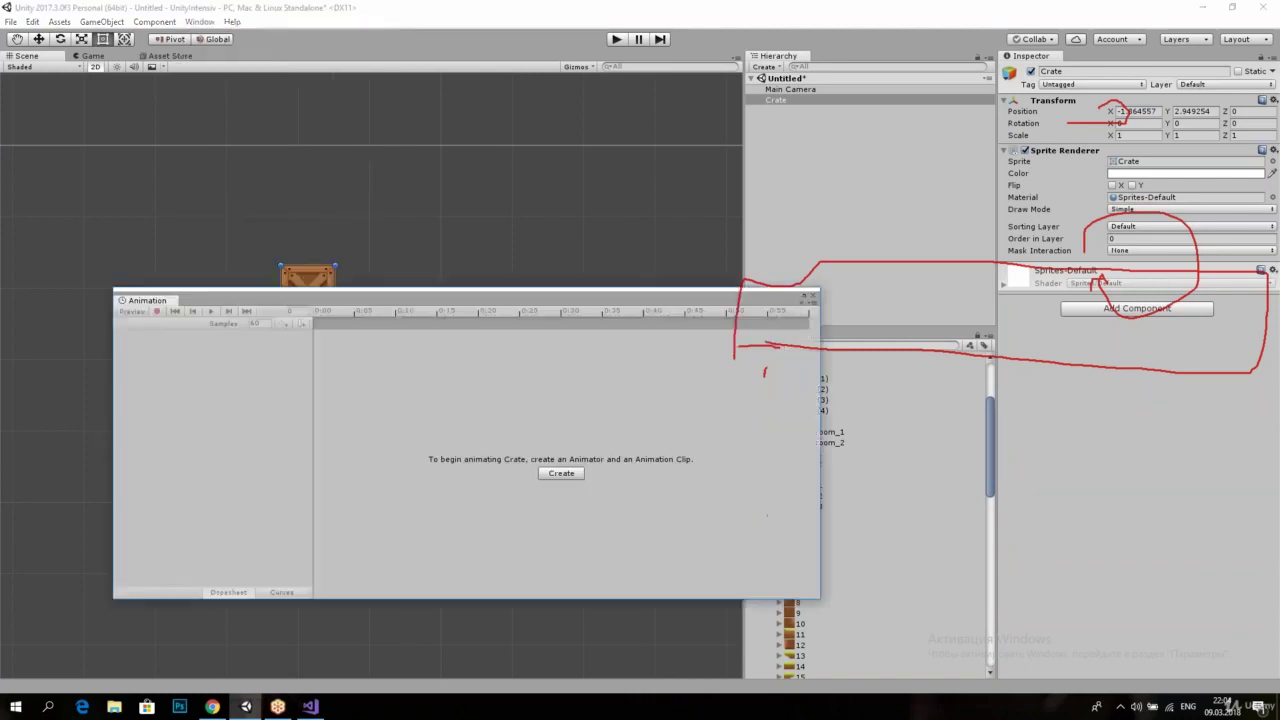
{"action": "left_click", "coordinate": [703, 580]}
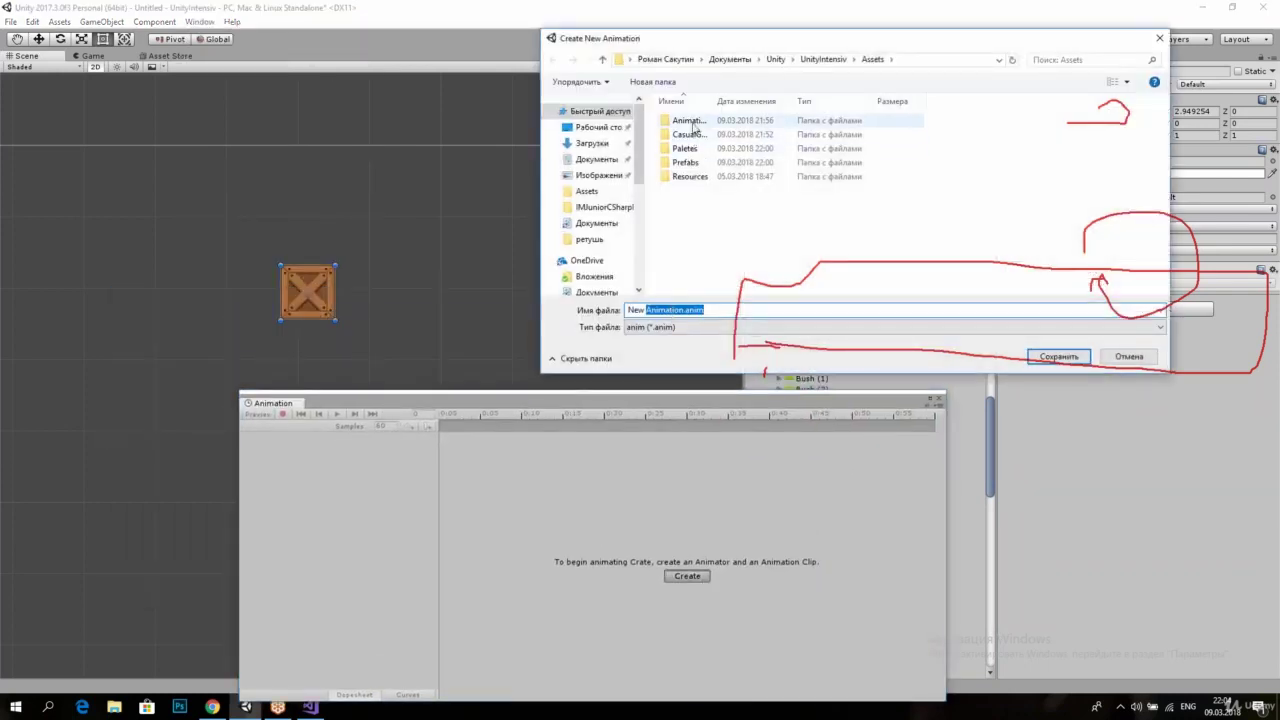
{"action": "double_click", "coordinate": [686, 121]}
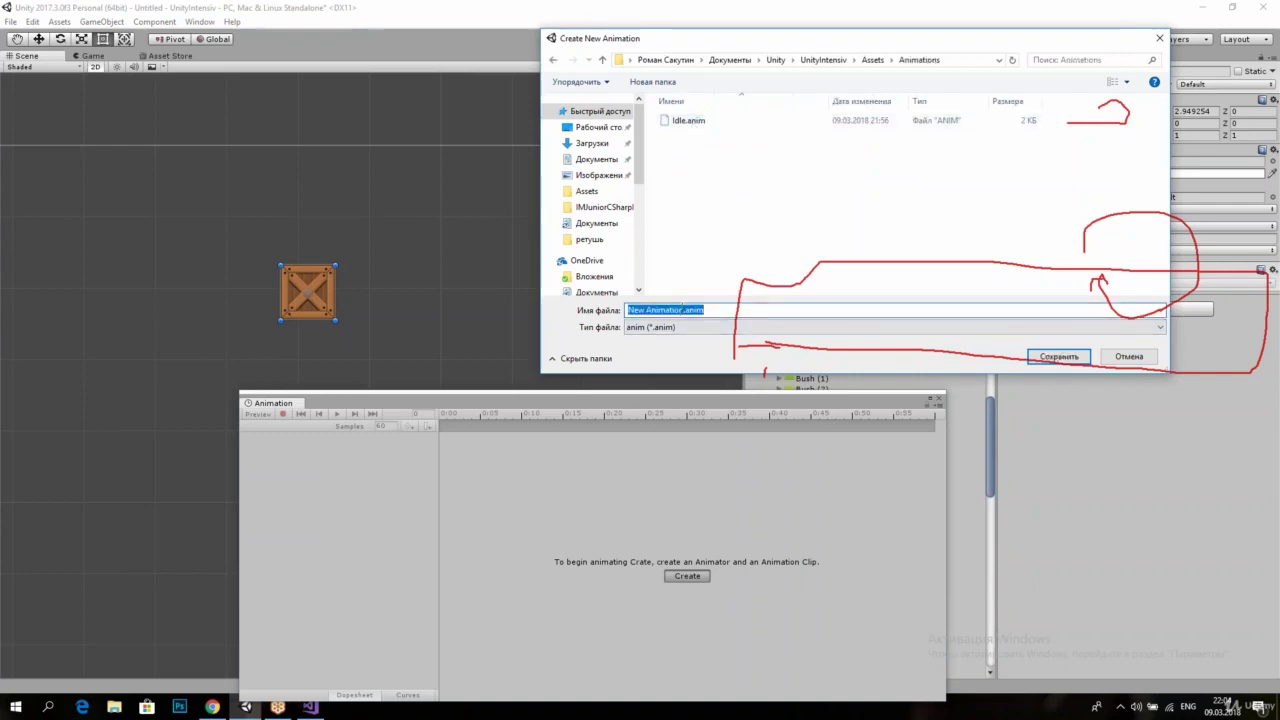
{"action": "type", "text": "Cre"}
{"action": "type", "text": "ate"}
{"action": "type", "text": "Move"}
{"action": "key", "text": "Return"}
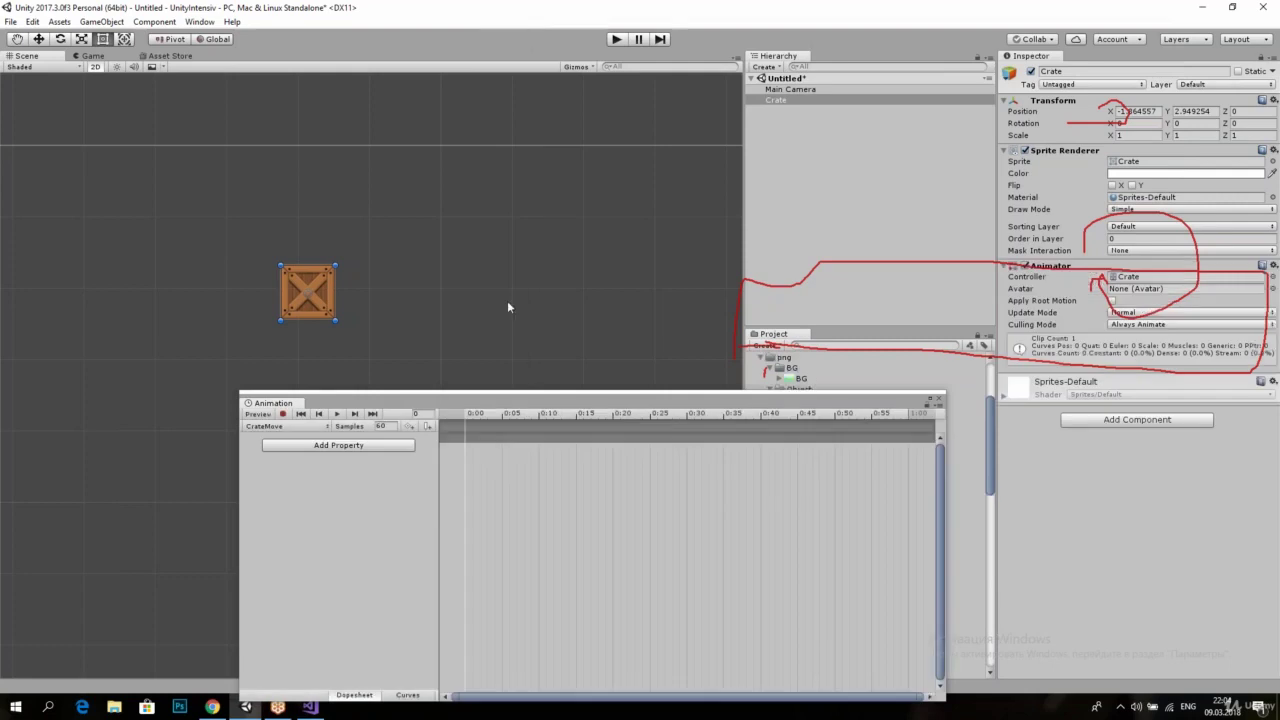
Step: Turn on recording and add the crate's Transform Position as an animated property
{"action": "left_click", "coordinate": [283, 414]}
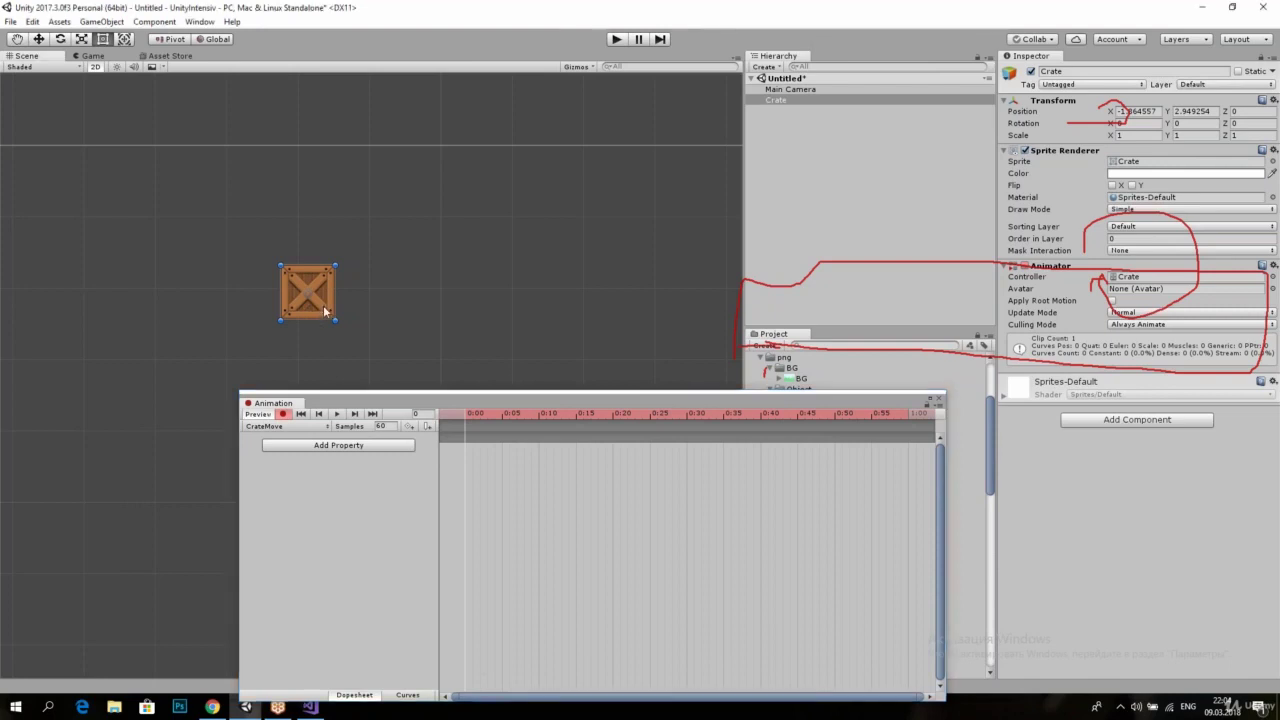
{"action": "left_click", "coordinate": [345, 450]}
{"action": "left_click", "coordinate": [480, 448]}
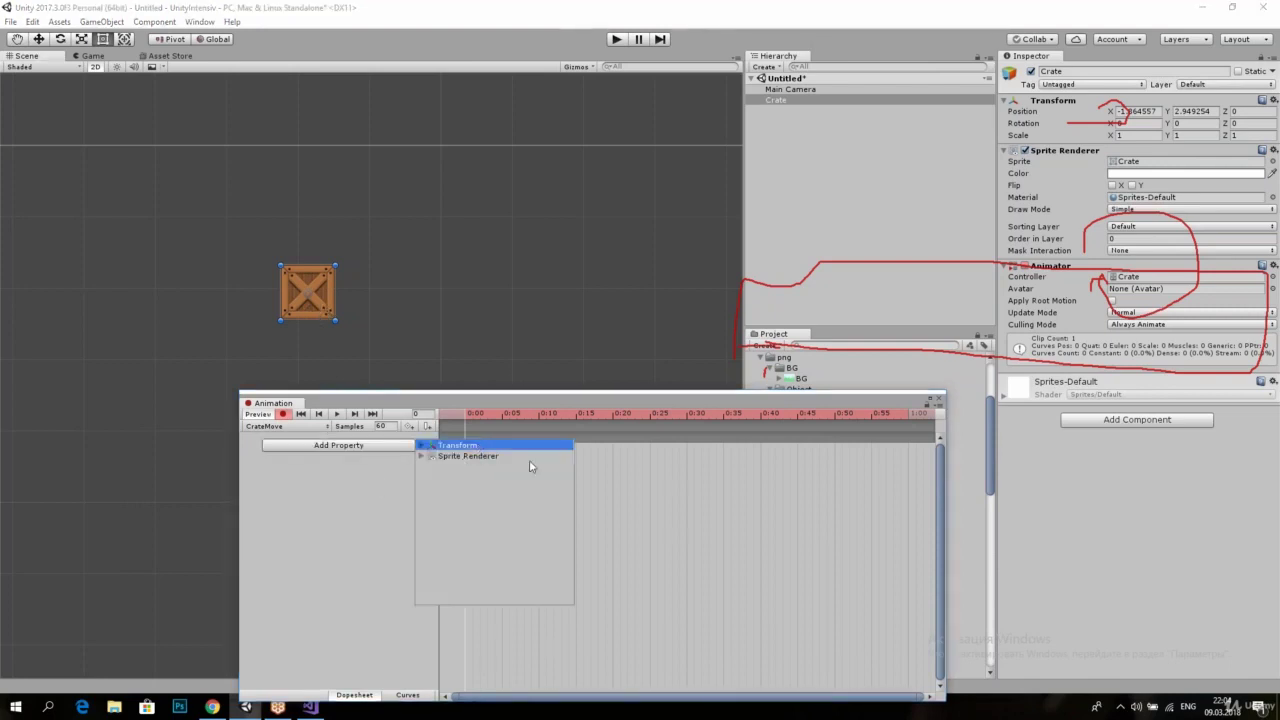
{"action": "left_click", "coordinate": [420, 446]}
{"action": "left_click", "coordinate": [567, 457]}
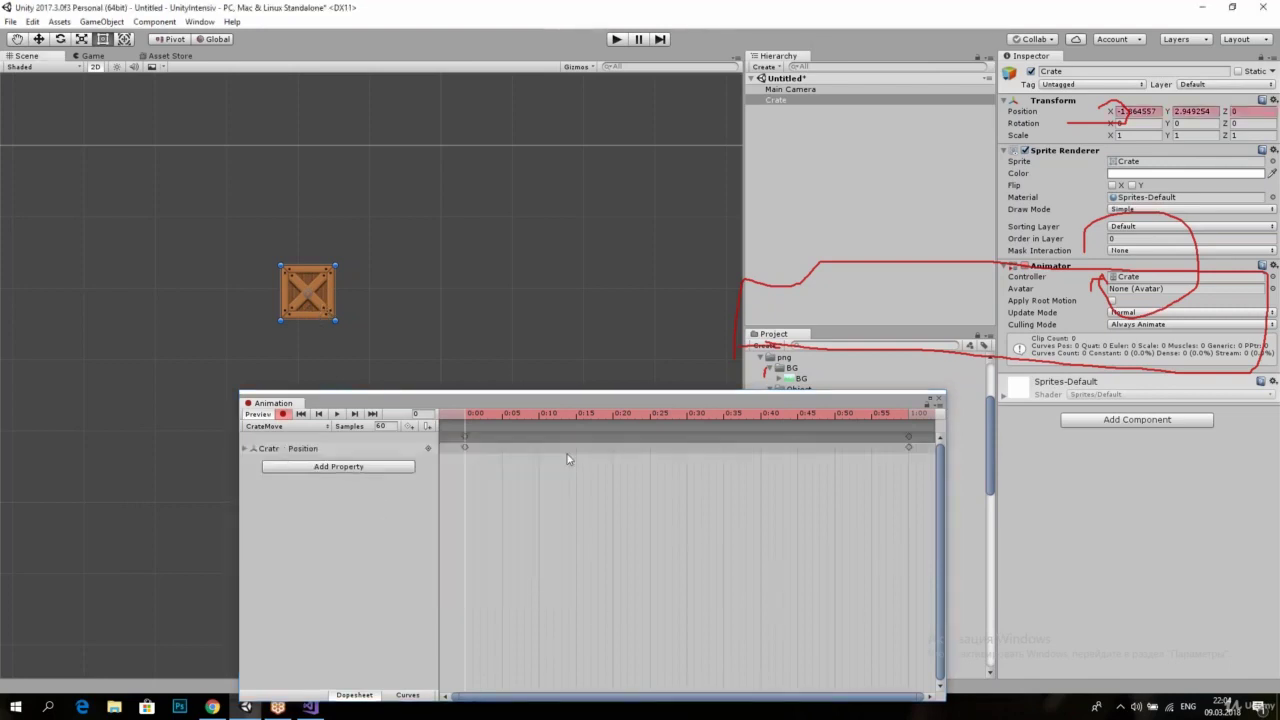
Step: Key trial crate positions at 0:30, about 0:45 and frame 56 by moving it
{"action": "left_click_drag", "start_coordinate": [476, 411], "coordinate": [686, 420]}
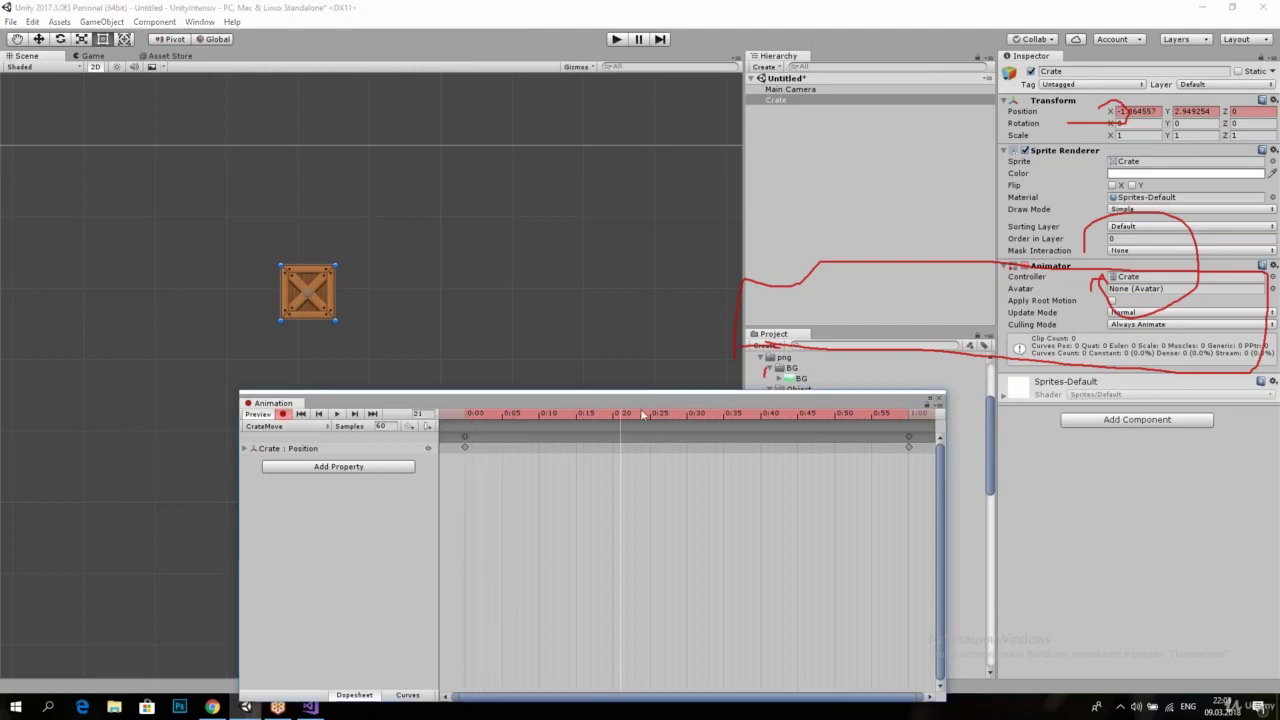
{"action": "left_click_drag", "start_coordinate": [325, 303], "coordinate": [511, 232]}
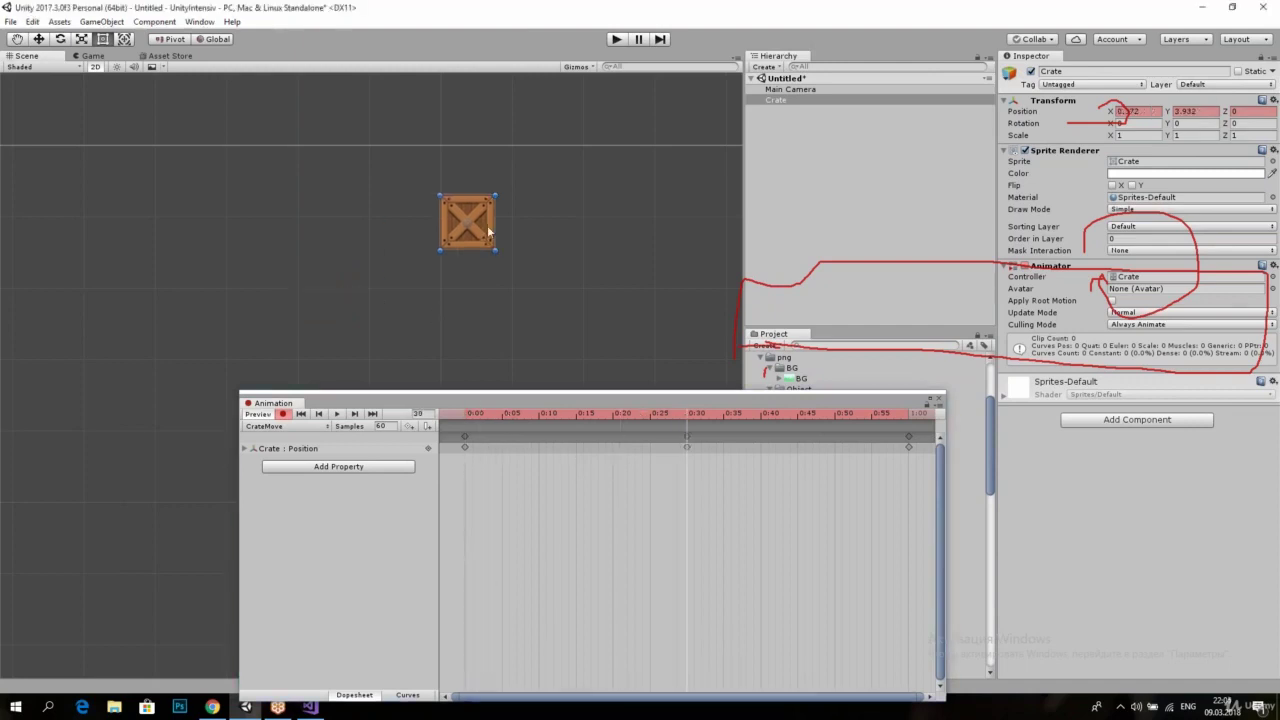
{"action": "left_click_drag", "start_coordinate": [782, 418], "coordinate": [806, 418]}
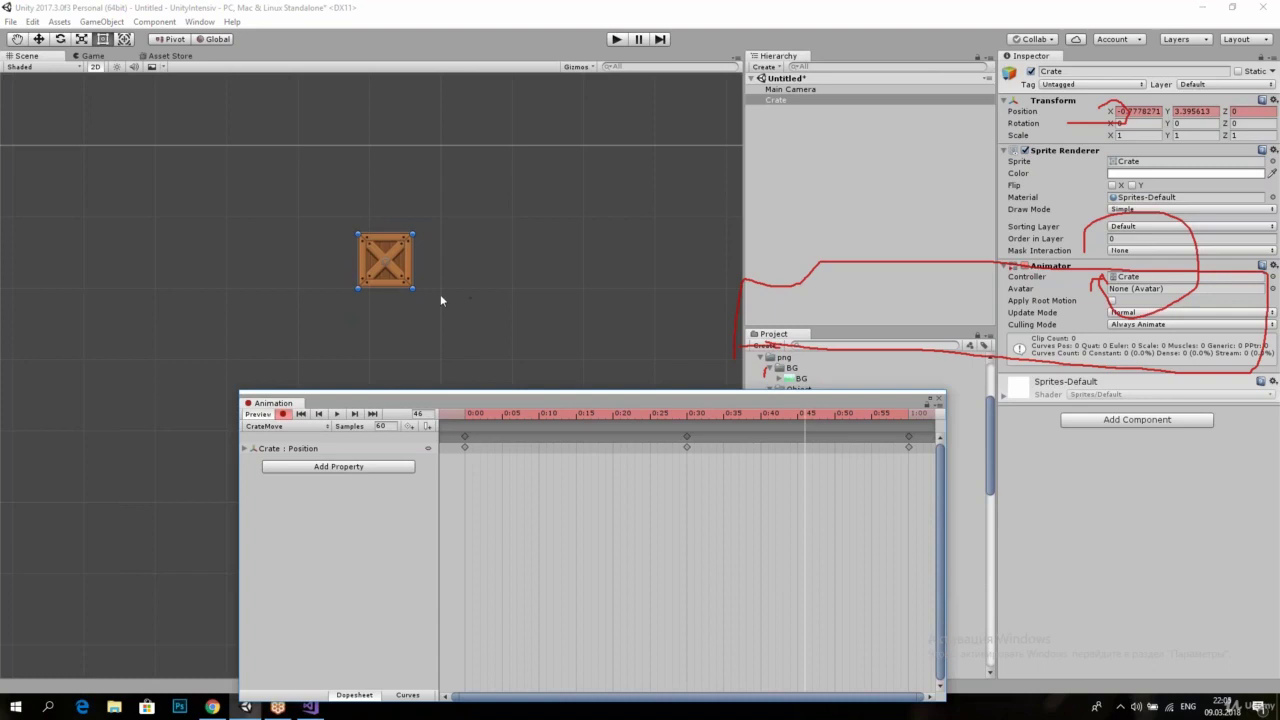
{"action": "left_click_drag", "start_coordinate": [419, 284], "coordinate": [576, 395]}
{"action": "scroll", "coordinate": [607, 354], "scroll_direction": "down", "scroll_amount": 1}
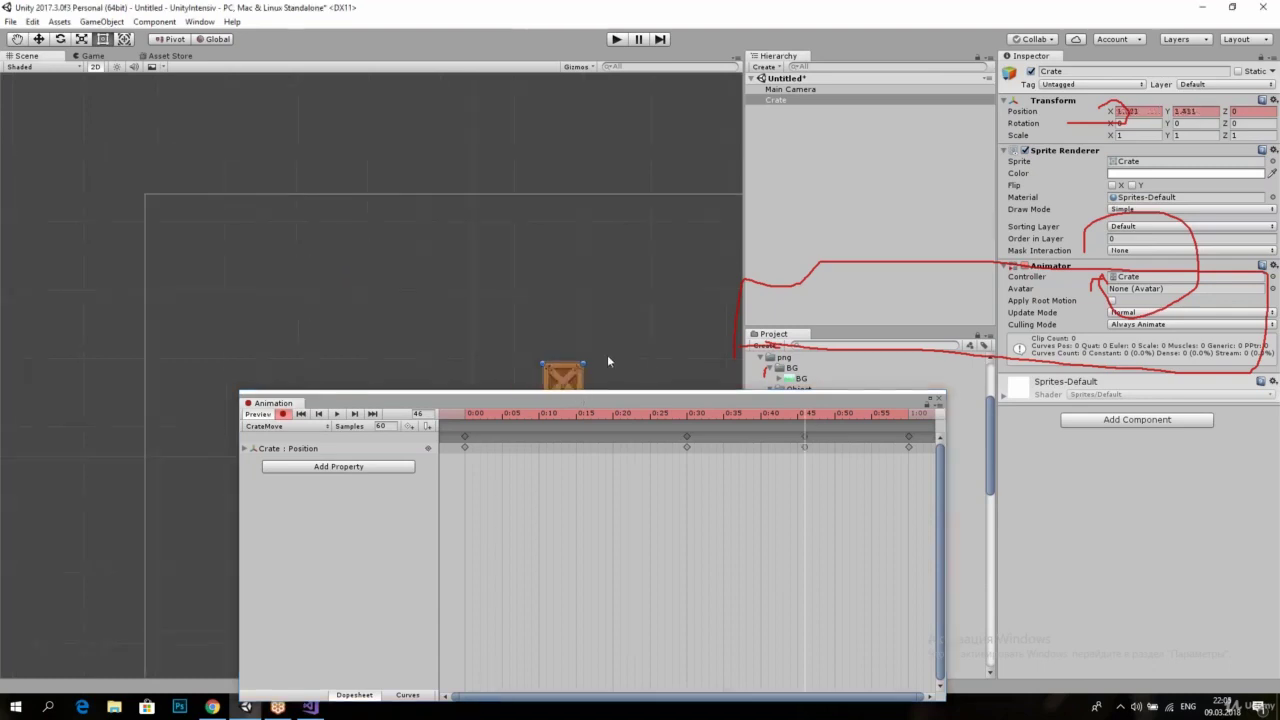
{"action": "scroll", "coordinate": [607, 354], "scroll_direction": "down", "scroll_amount": 1}
{"action": "mouse_move", "coordinate": [786, 421]}
{"action": "left_mouse_down"}
{"action": "mouse_move", "coordinate": [900, 420]}
{"action": "mouse_move", "coordinate": [878, 420]}
{"action": "left_mouse_up"}
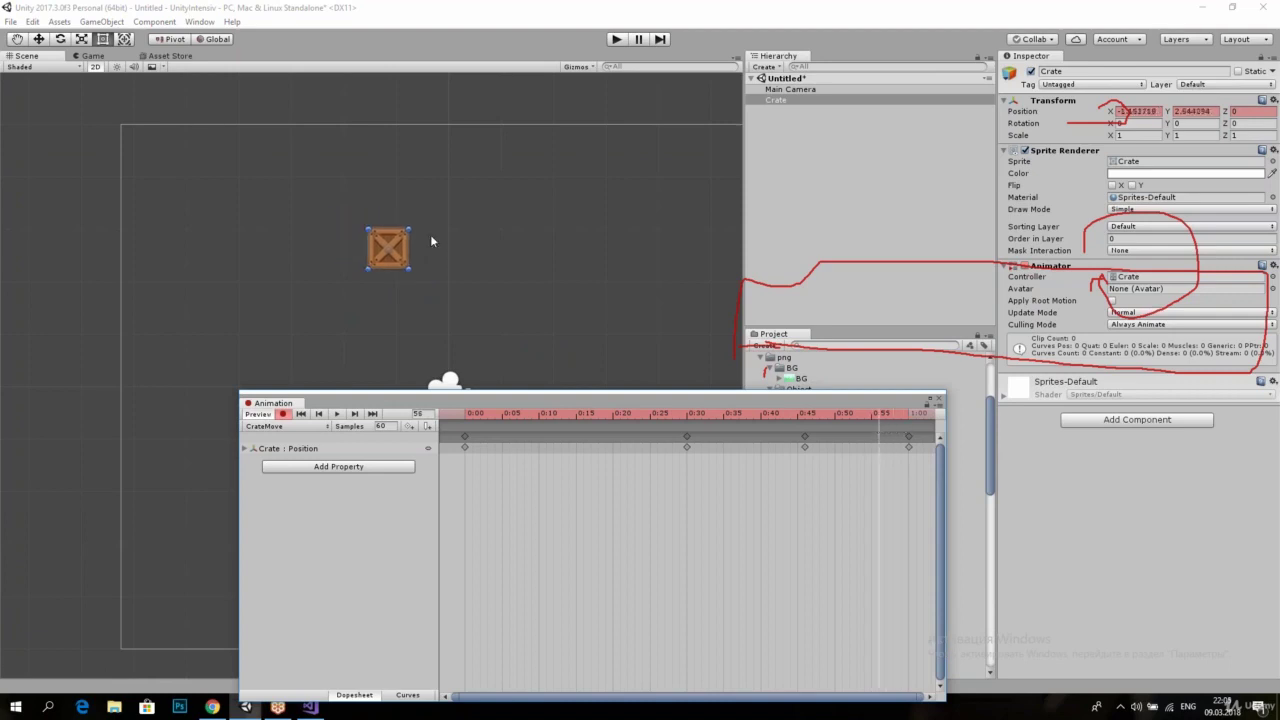
{"action": "left_click_drag", "start_coordinate": [406, 253], "coordinate": [399, 163]}
Step: Stop recording, play the trial movement from frame 0, and select its position keyframes
{"action": "left_click", "coordinate": [306, 413]}
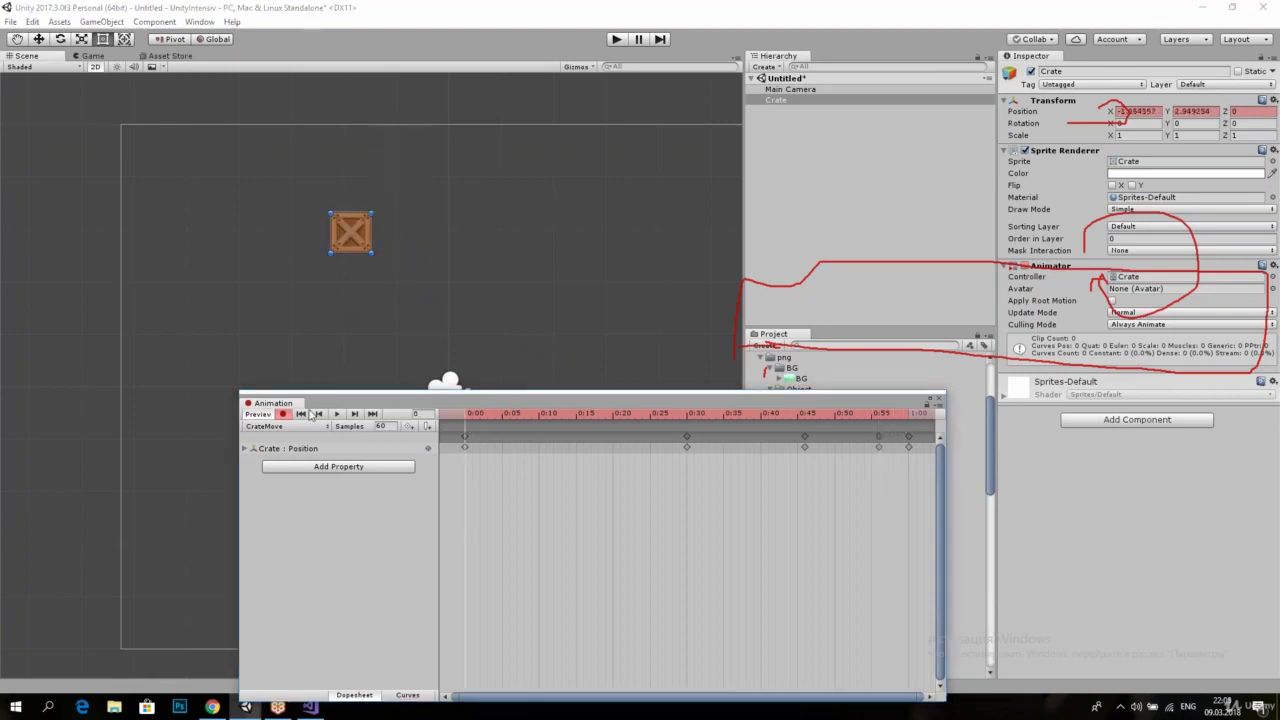
{"action": "left_click", "coordinate": [339, 415]}
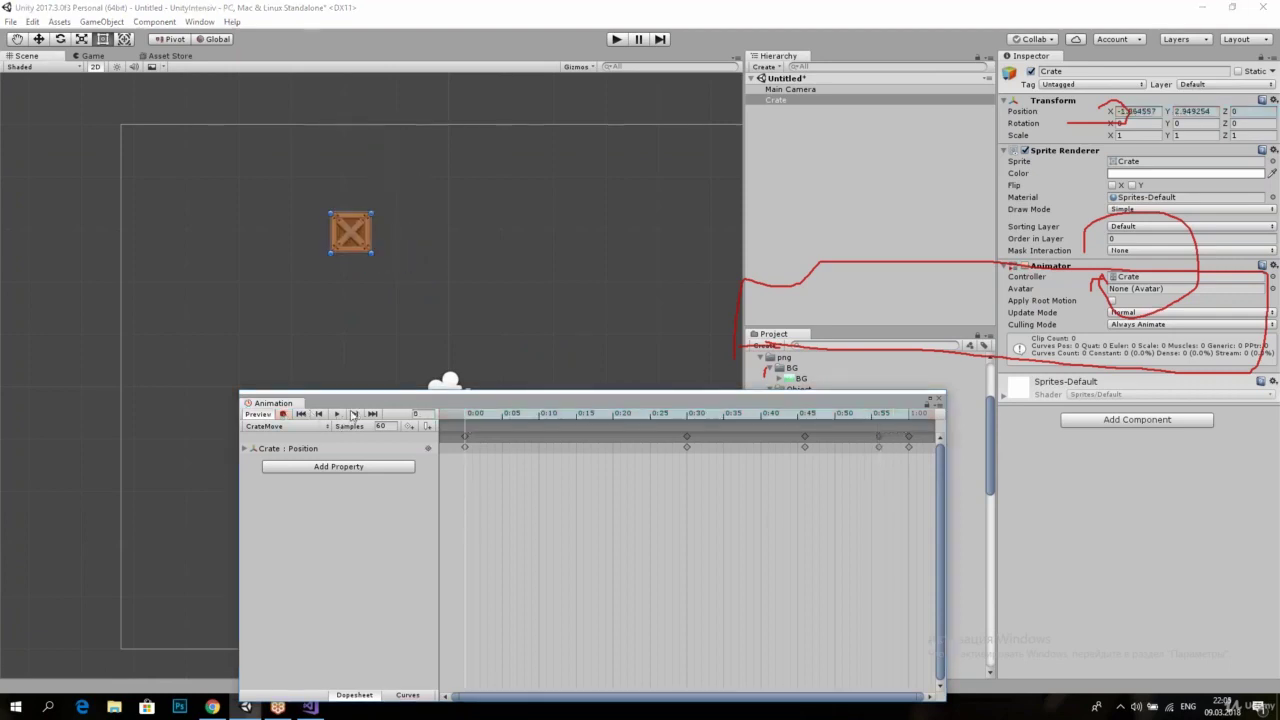
{"action": "left_click", "coordinate": [341, 414]}
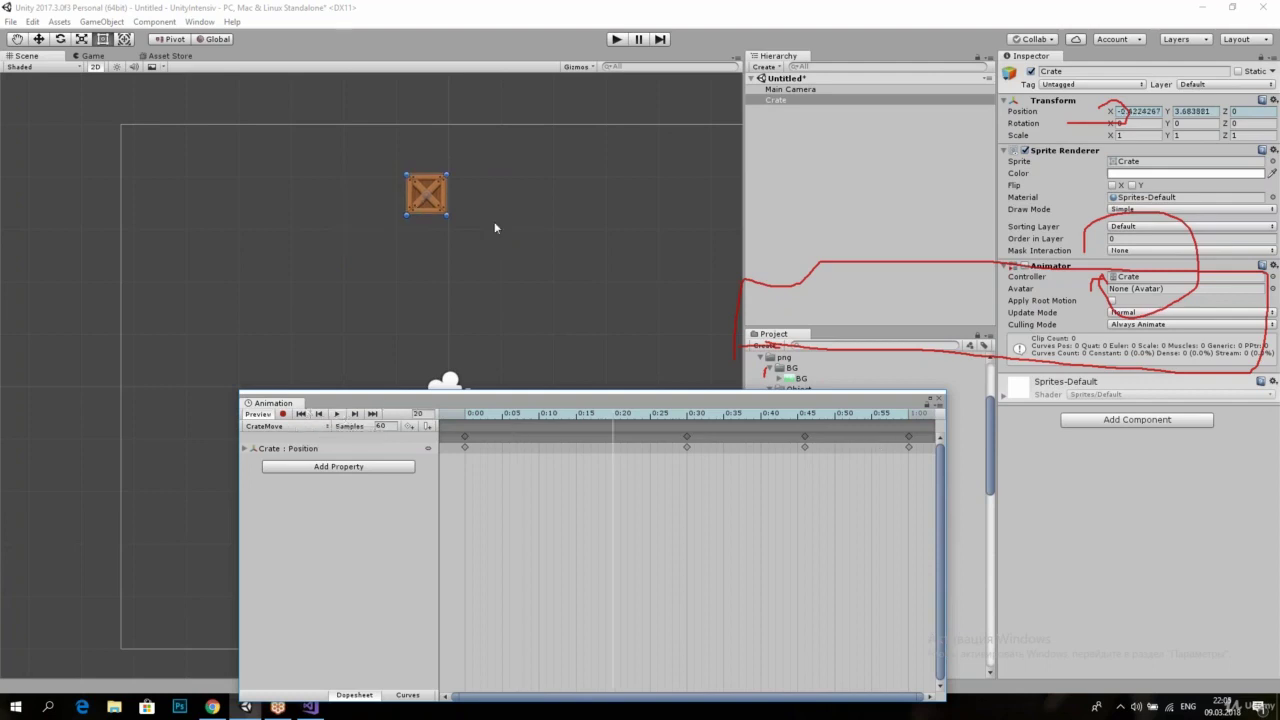
{"action": "left_click_drag", "start_coordinate": [452, 429], "coordinate": [856, 494]}
Step: Delete the trial position keys, re-enable recording, and key the crate's start position at 0:00
{"action": "key", "text": "Delete"}
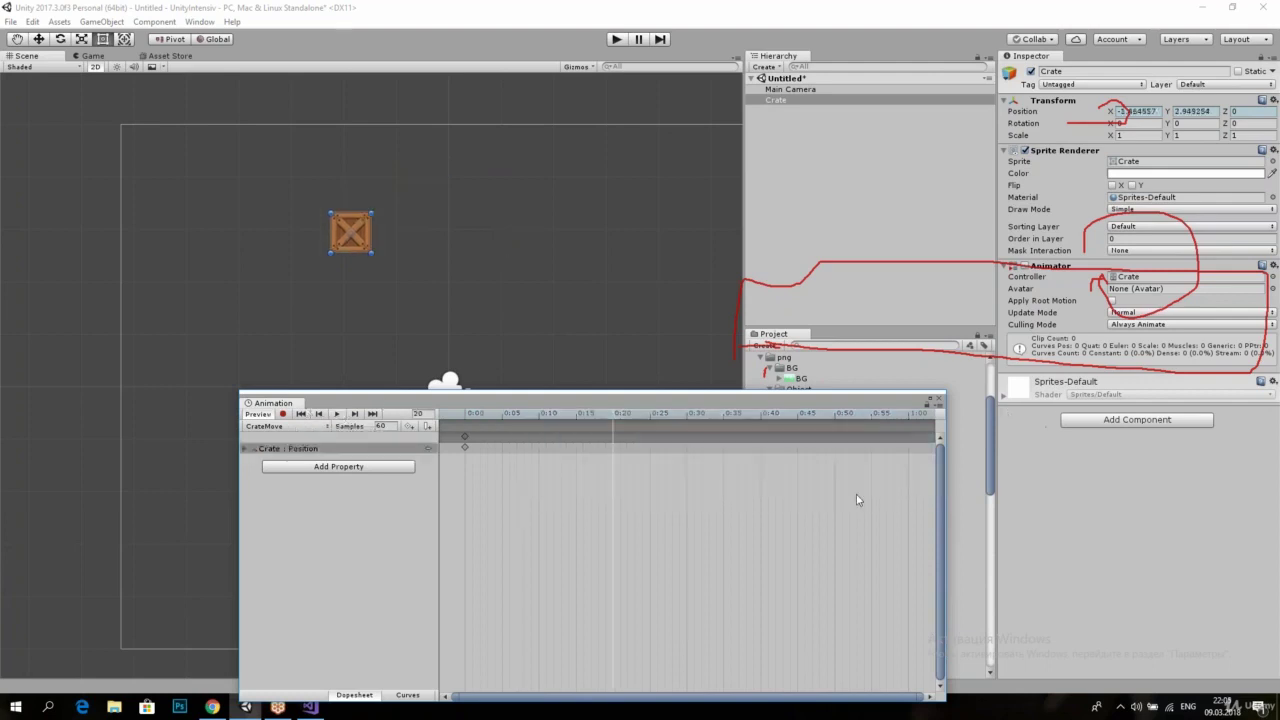
{"action": "scroll", "coordinate": [480, 263], "scroll_direction": "down", "scroll_amount": 1}
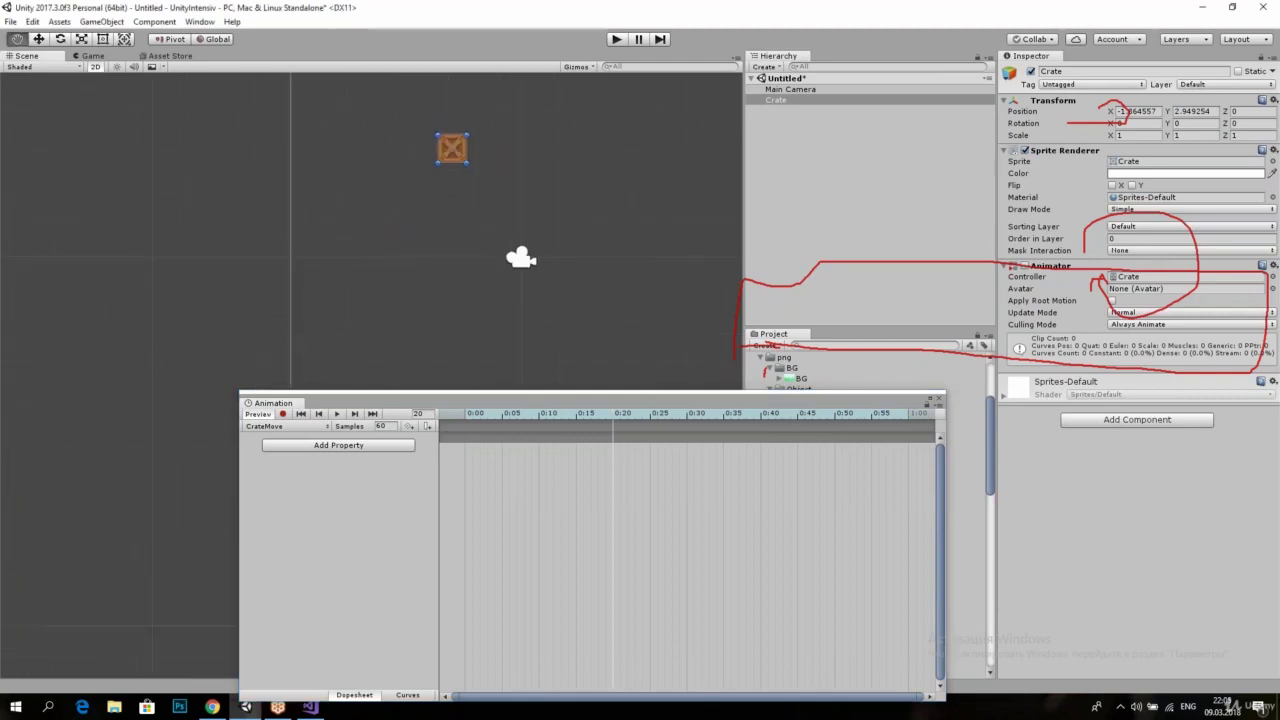
{"action": "scroll", "coordinate": [417, 85], "scroll_direction": "up", "scroll_amount": 2}
{"action": "left_click", "coordinate": [456, 418]}
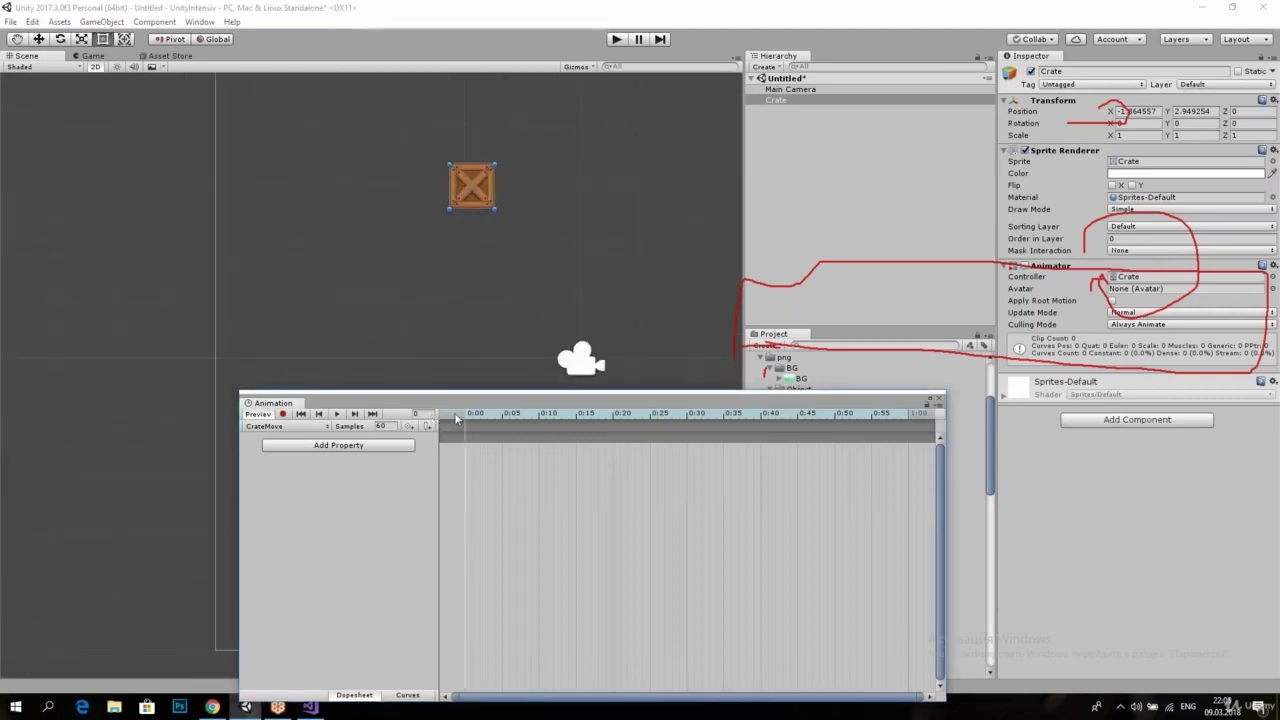
{"action": "left_click", "coordinate": [283, 414]}
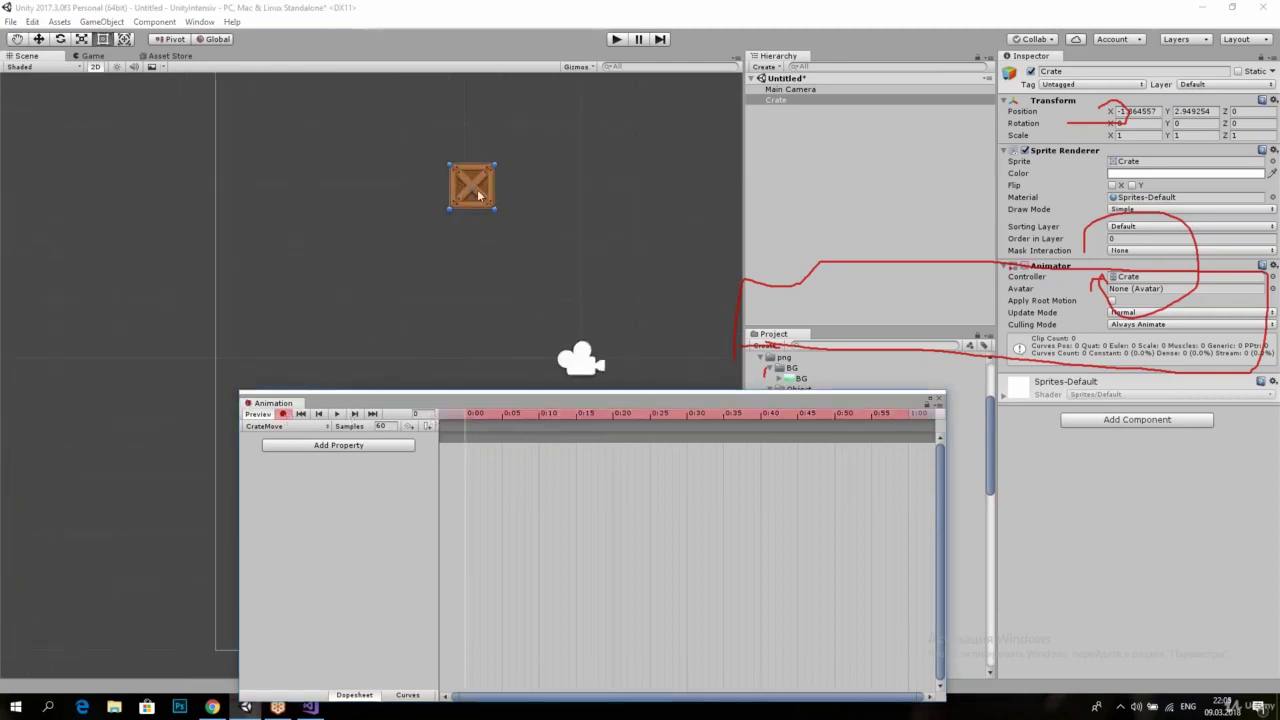
{"action": "left_click_drag", "start_coordinate": [478, 195], "coordinate": [478, 192]}
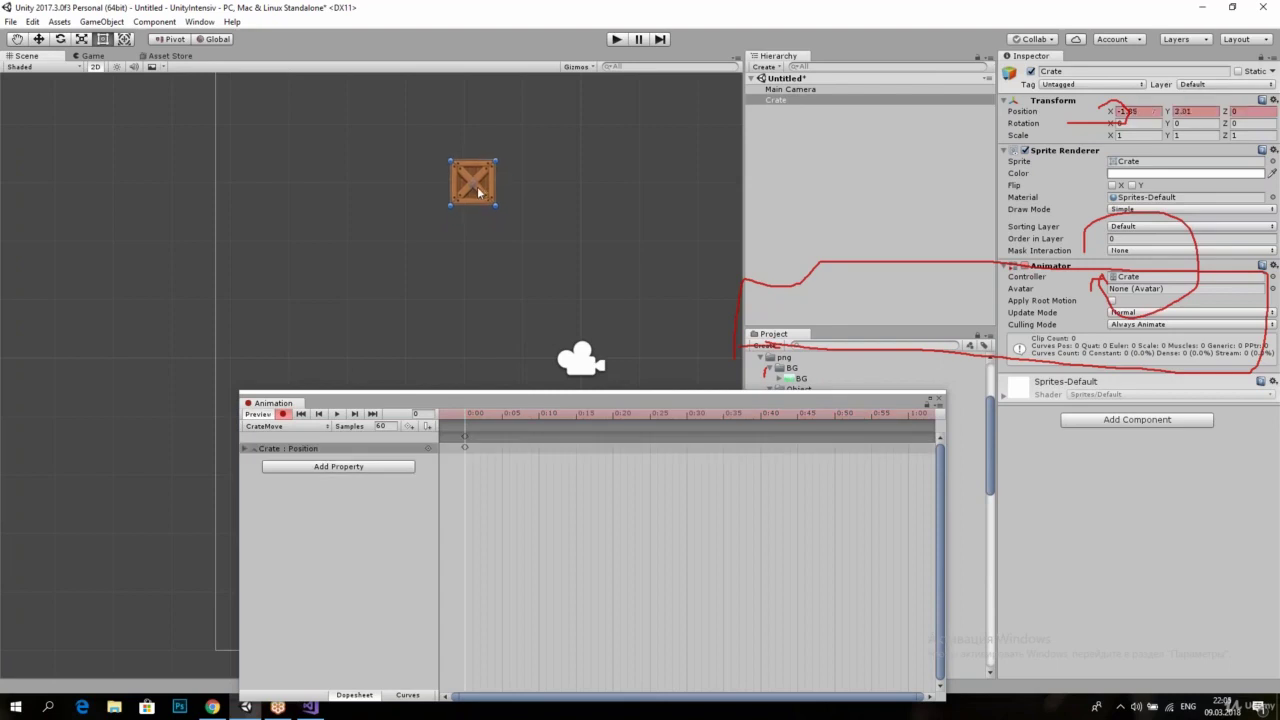
Step: Lower the crate to key its landing position at 1:00
{"action": "scroll", "coordinate": [478, 192], "scroll_direction": "down", "scroll_amount": 1}
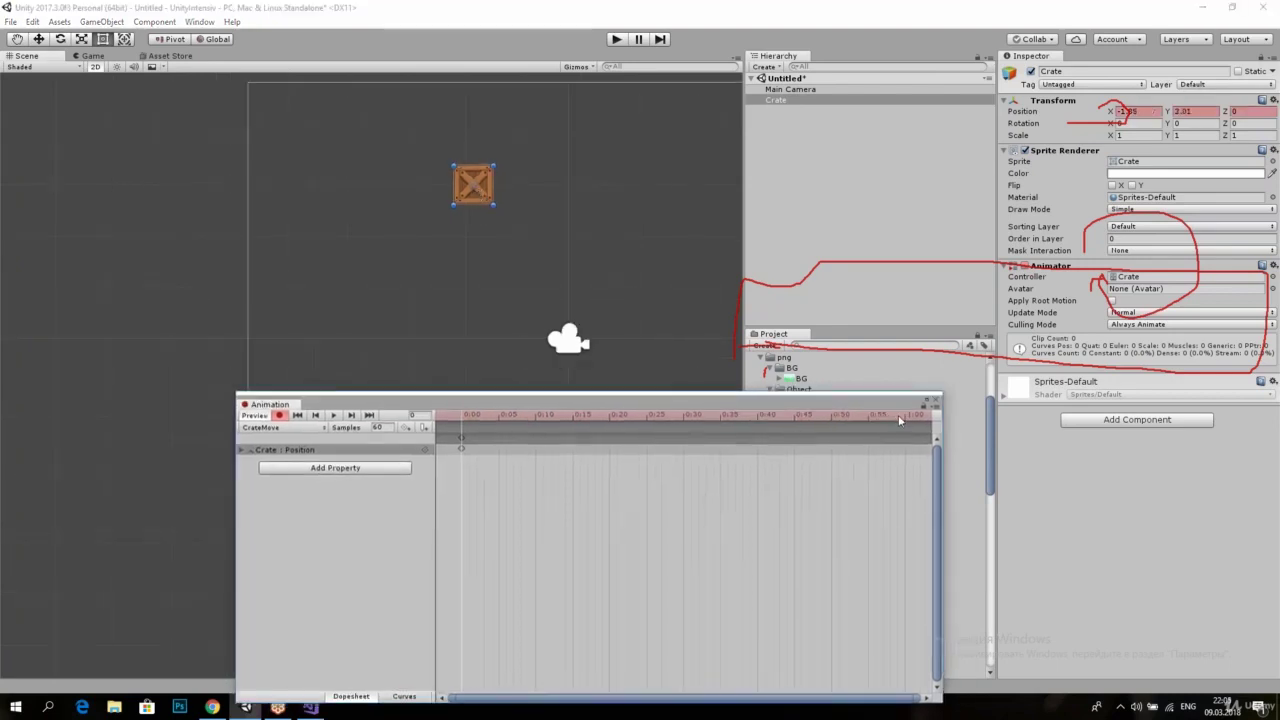
{"action": "left_click_drag", "start_coordinate": [897, 414], "coordinate": [904, 414]}
{"action": "scroll", "coordinate": [550, 246], "scroll_direction": "down", "scroll_amount": 1}
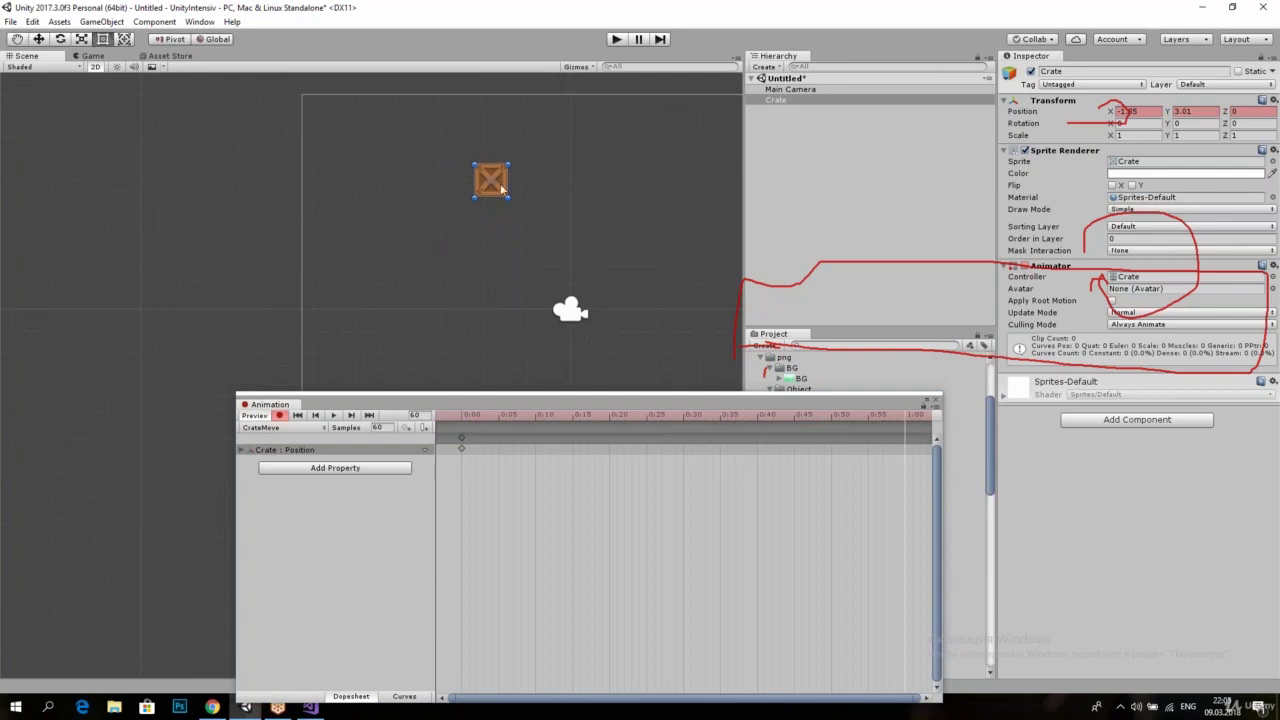
{"action": "left_click_drag", "start_coordinate": [503, 190], "coordinate": [503, 230]}
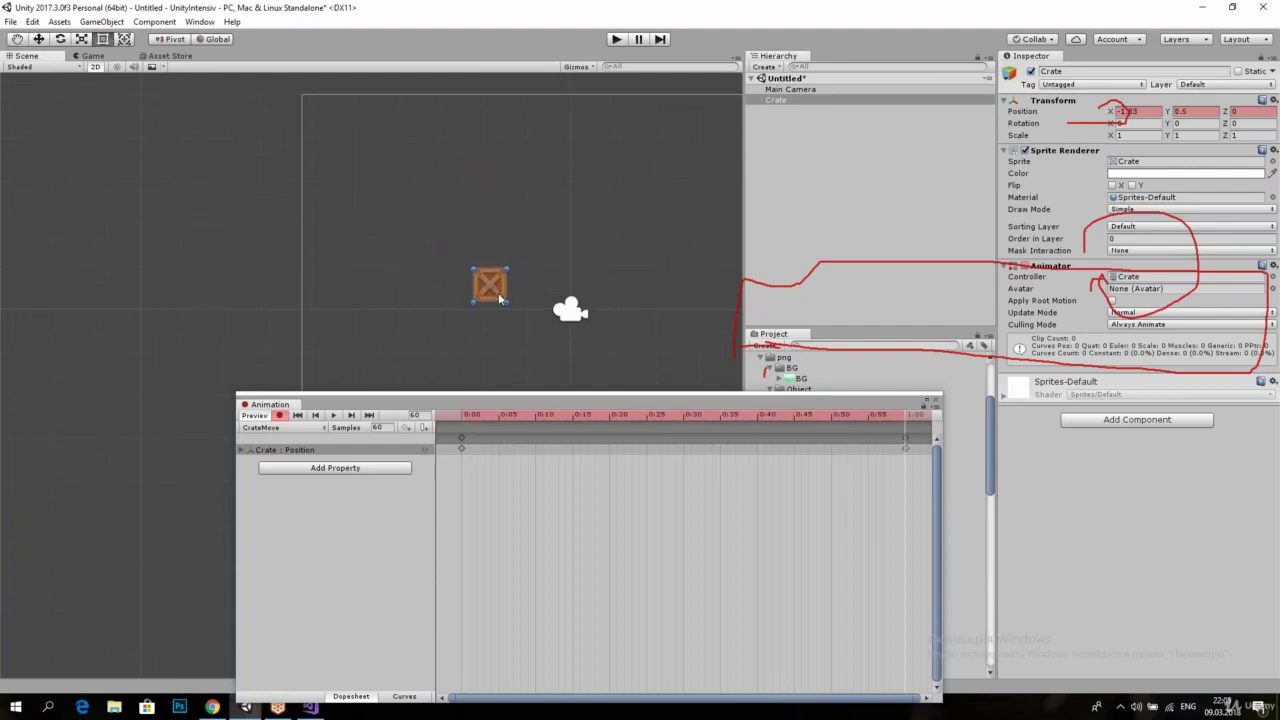
Step: Key the scale: squash wide at about 1:20, stretch tall, then near-square at frame 120
{"action": "scroll", "coordinate": [853, 509], "scroll_direction": "down", "scroll_amount": 2}
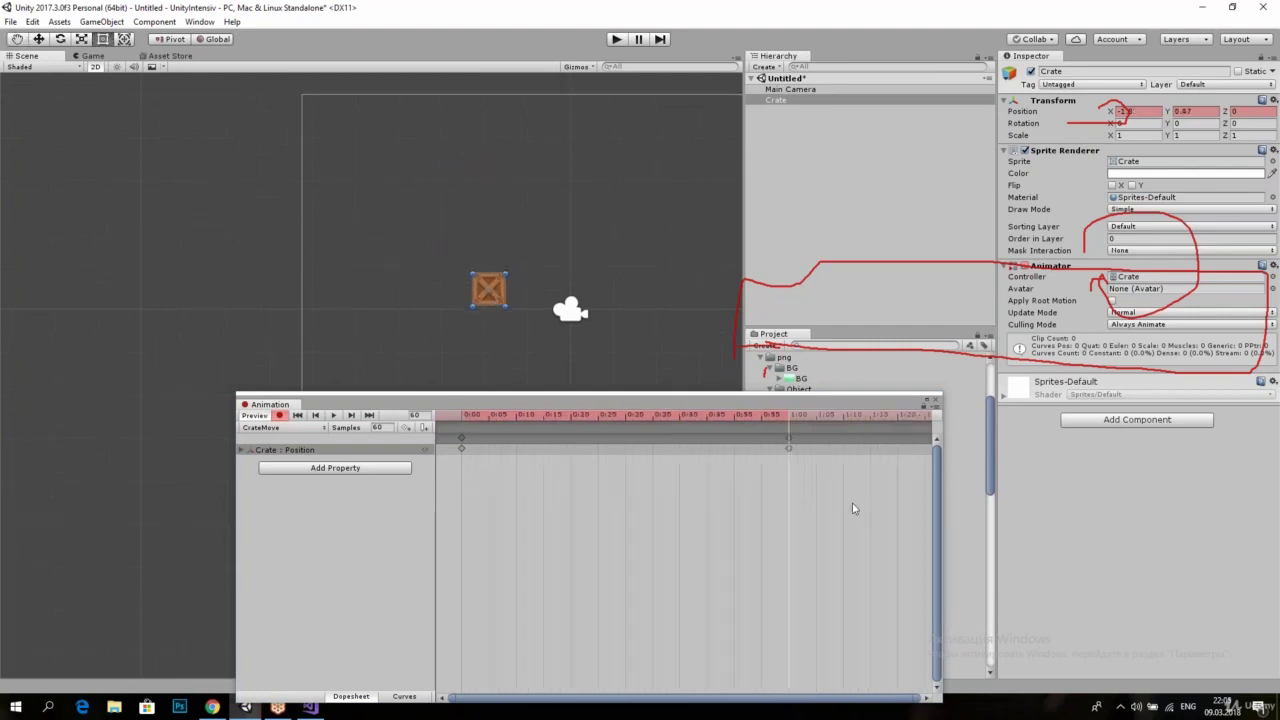
{"action": "left_click", "coordinate": [899, 419]}
{"action": "scroll", "coordinate": [447, 332], "scroll_direction": "up", "scroll_amount": 2}
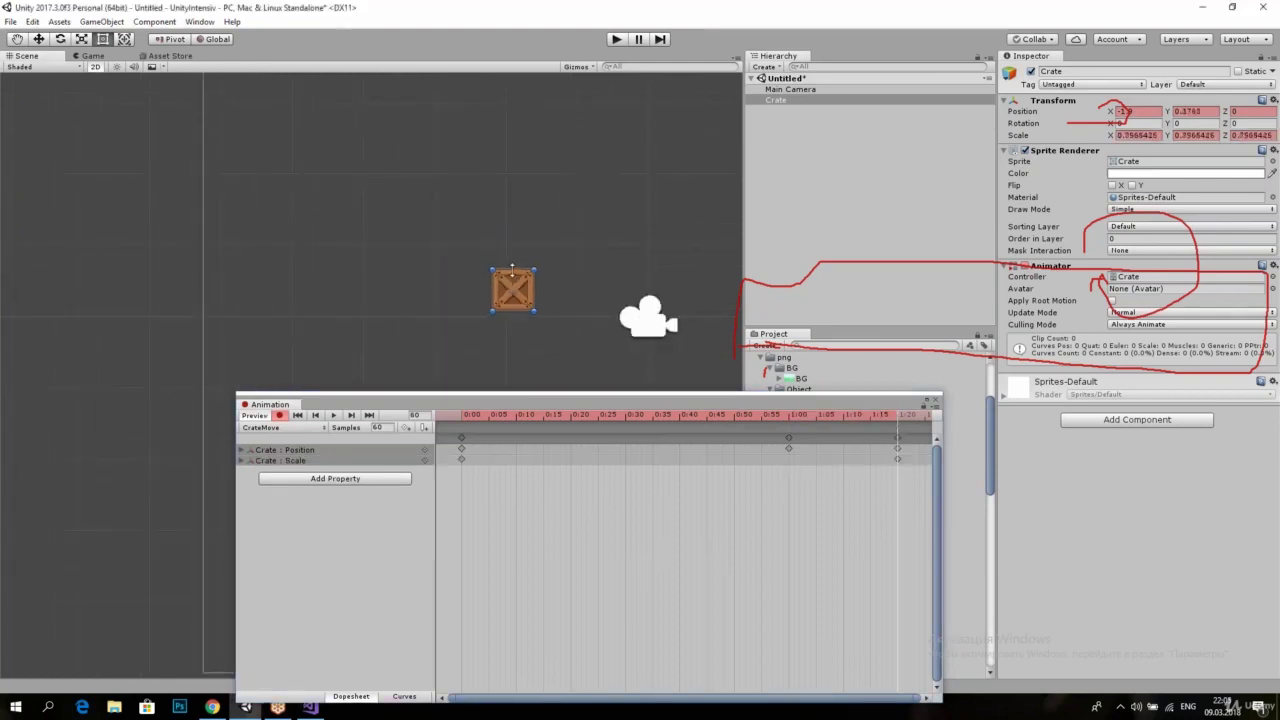
{"action": "left_click_drag", "start_coordinate": [514, 256], "coordinate": [514, 276]}
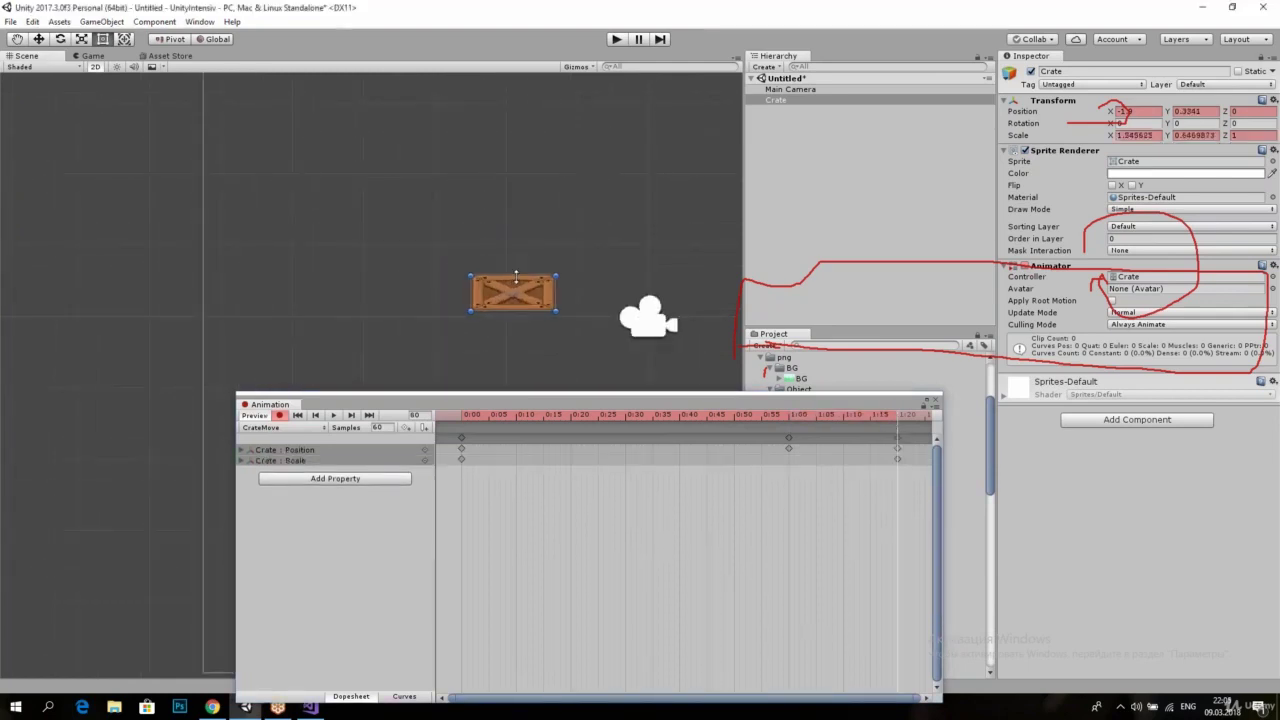
{"action": "scroll", "coordinate": [849, 443], "scroll_direction": "down", "scroll_amount": 1}
{"action": "mouse_move", "coordinate": [899, 422]}
{"action": "left_mouse_down"}
{"action": "mouse_move", "coordinate": [937, 424]}
{"action": "mouse_move", "coordinate": [868, 422]}
{"action": "left_mouse_up"}
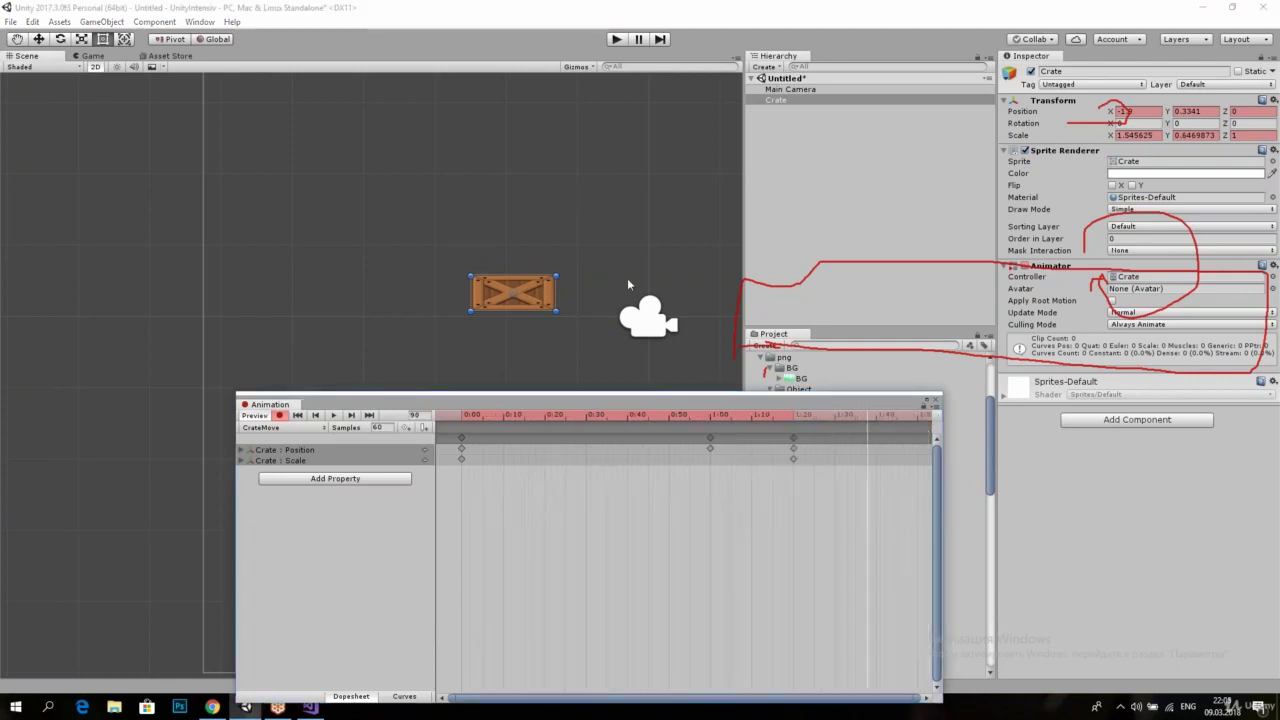
{"action": "left_click_drag", "start_coordinate": [555, 277], "coordinate": [539, 239]}
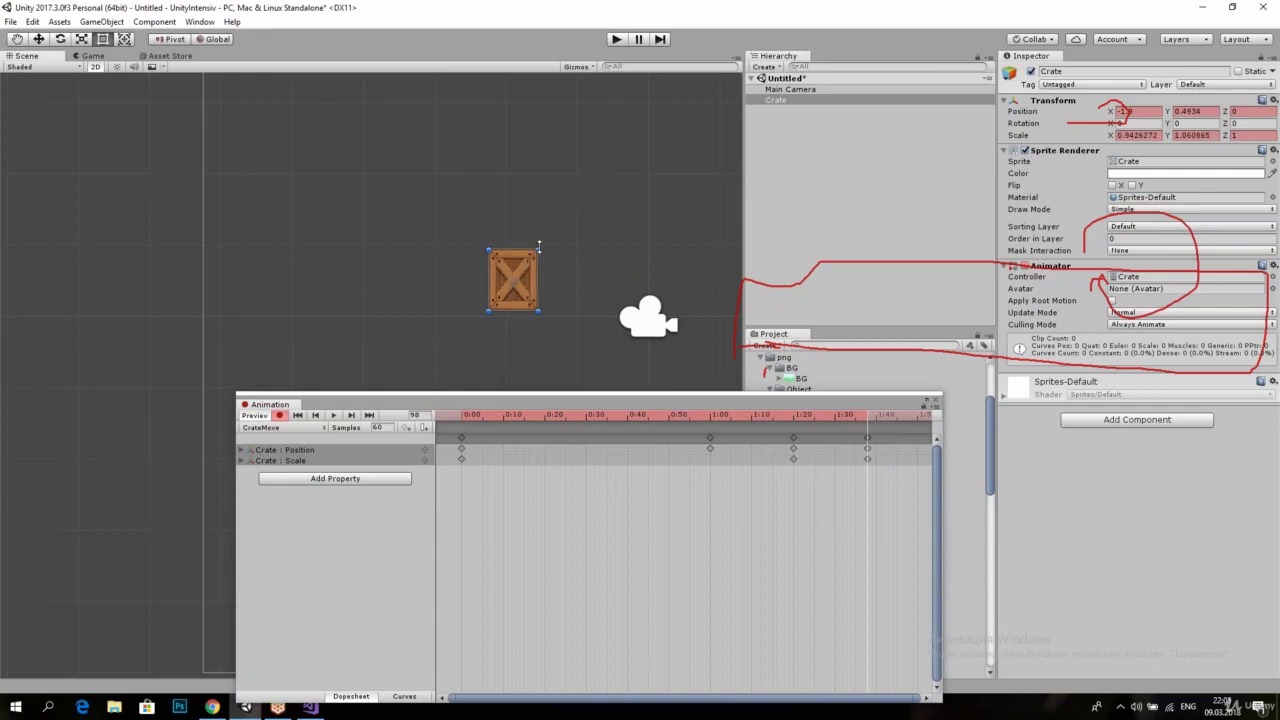
{"action": "left_click_drag", "start_coordinate": [868, 414], "coordinate": [920, 414]}
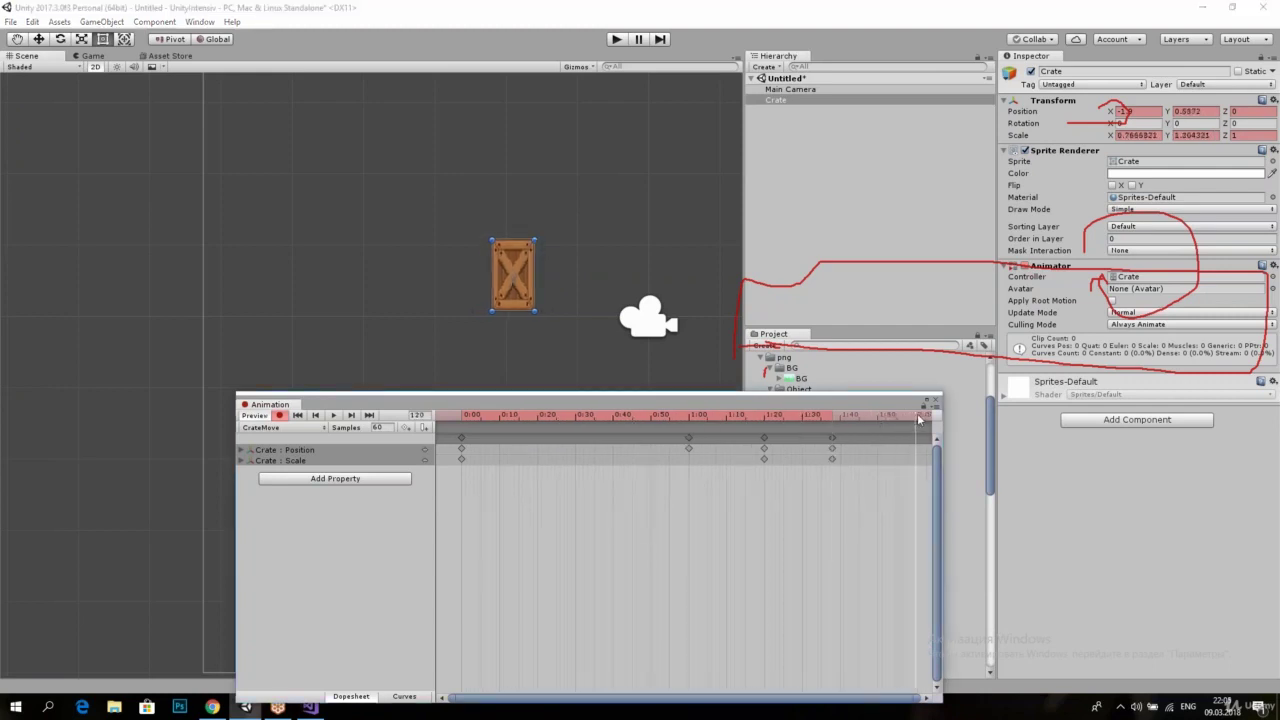
{"action": "left_click_drag", "start_coordinate": [514, 240], "coordinate": [516, 257]}
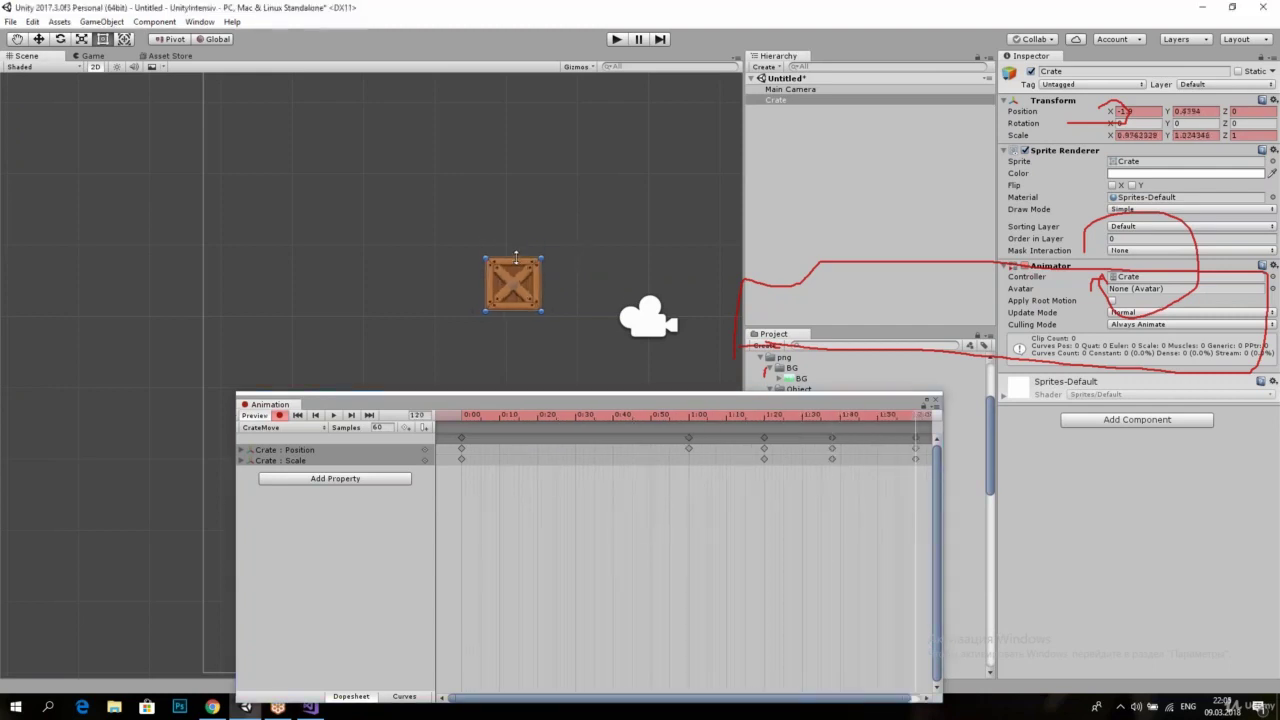
Step: Play the clip from the start to preview the squash and stretch
{"action": "left_click", "coordinate": [475, 416]}
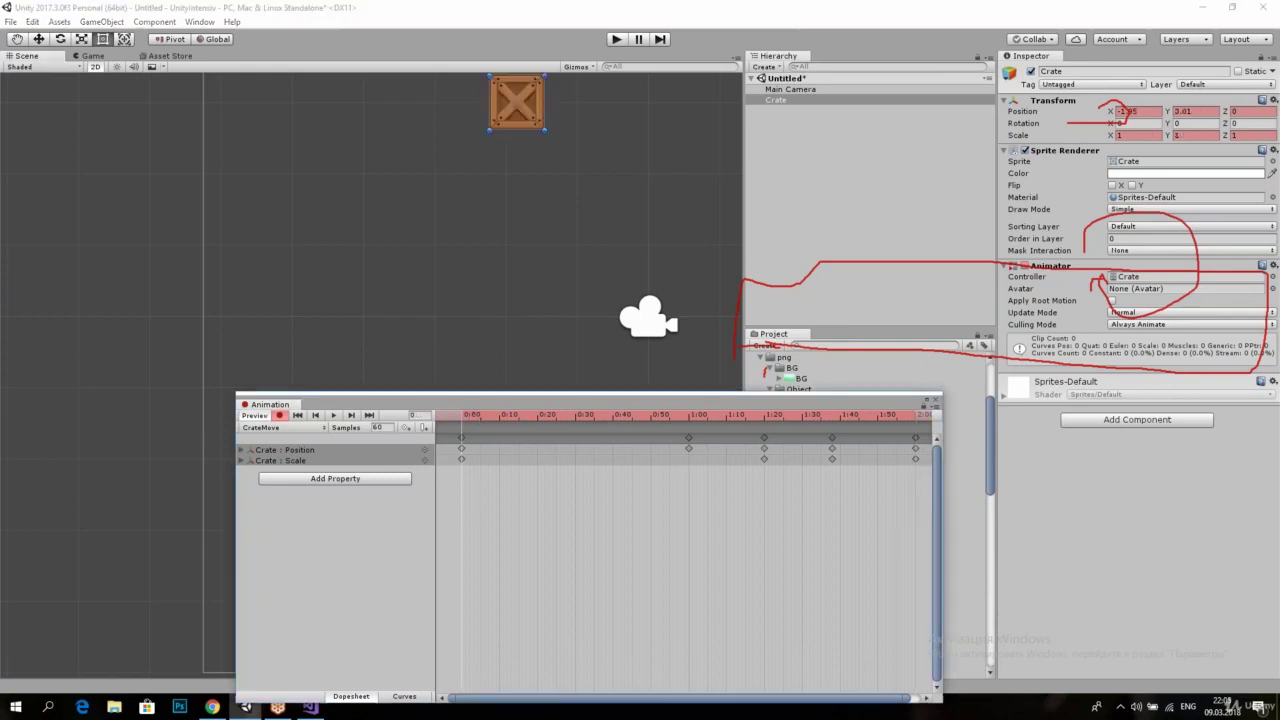
{"action": "left_click", "coordinate": [335, 416]}
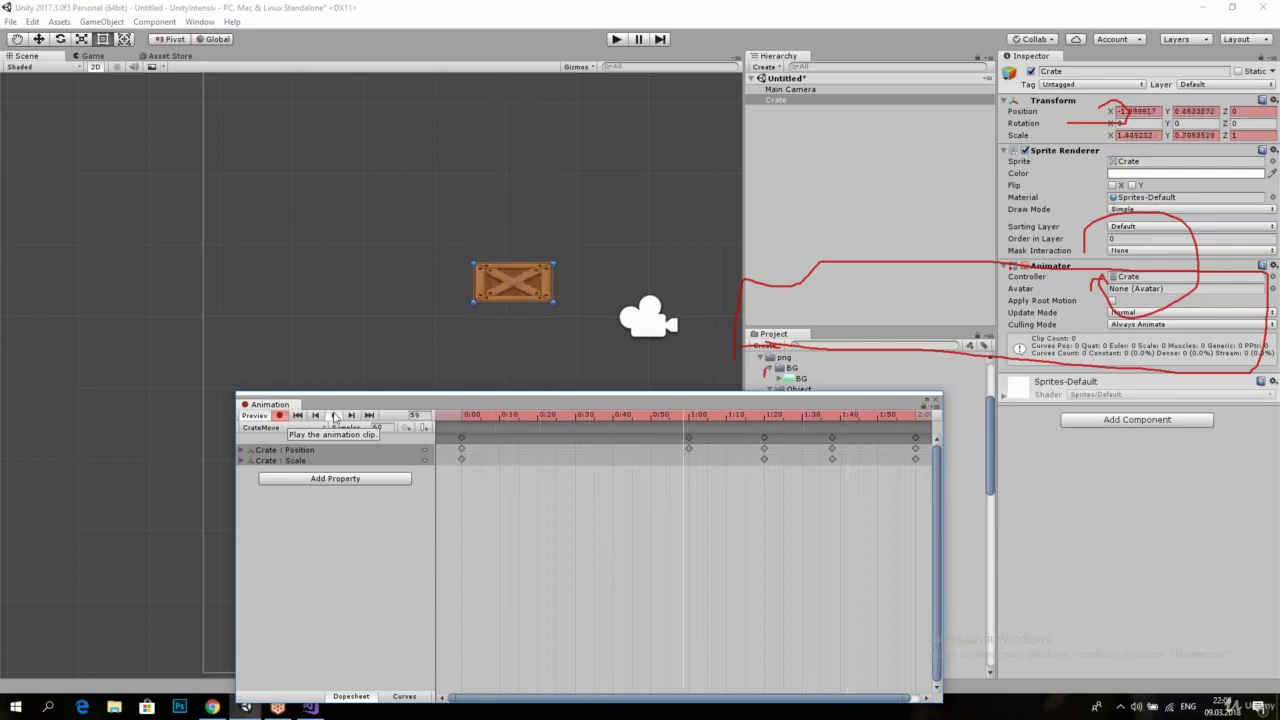
{"action": "left_click_drag", "start_coordinate": [480, 418], "coordinate": [677, 435]}
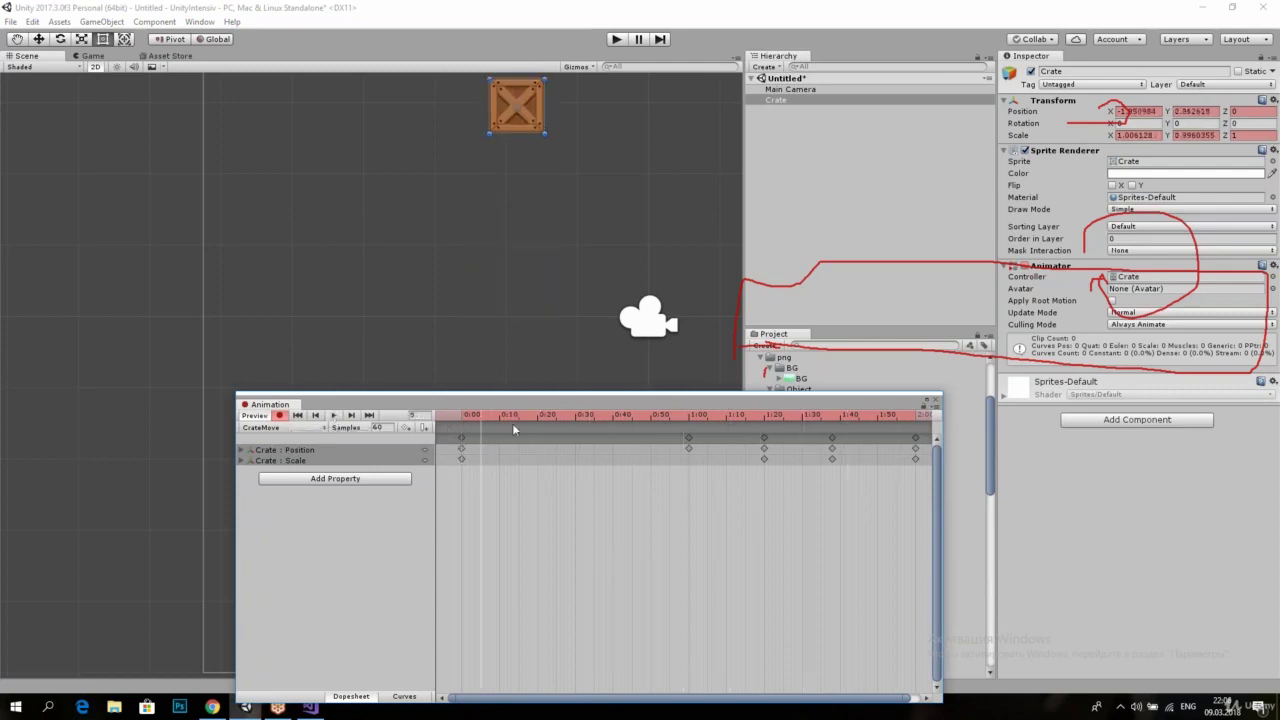
Step: At frame 74, just before landing, set the crate's scale X and Y to 1
{"action": "left_click", "coordinate": [763, 448]}
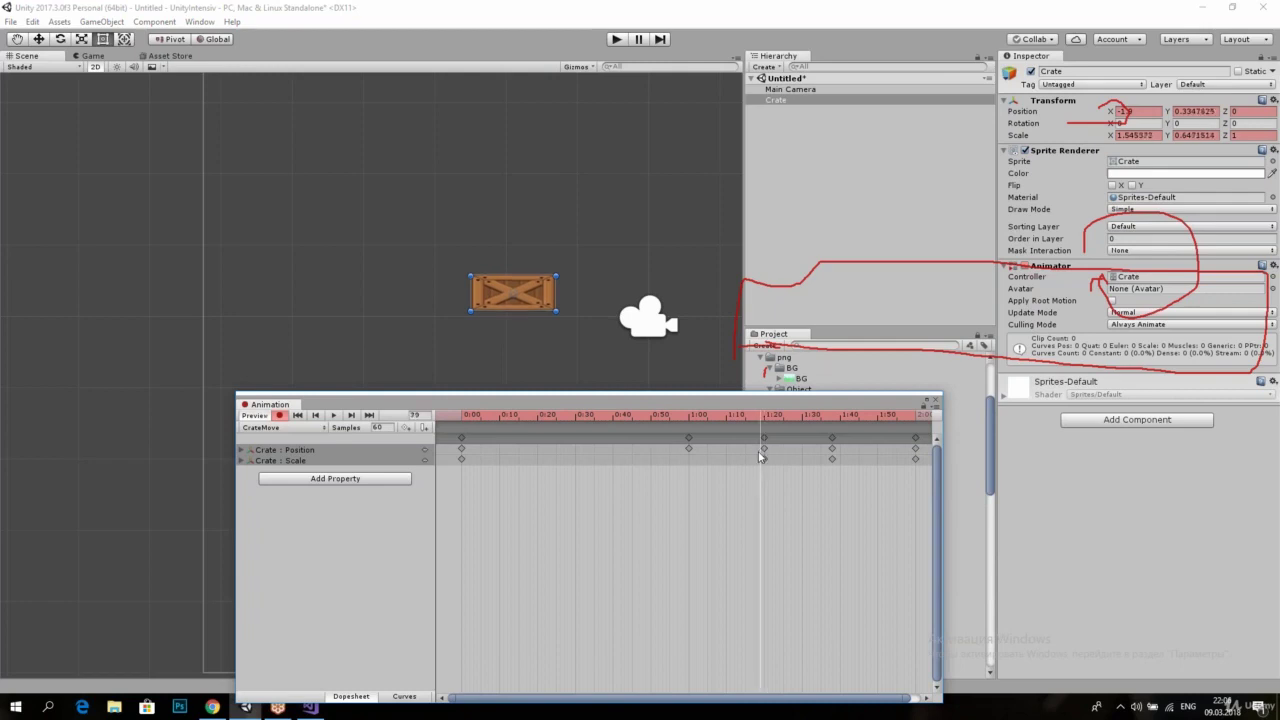
{"action": "left_click", "coordinate": [761, 456]}
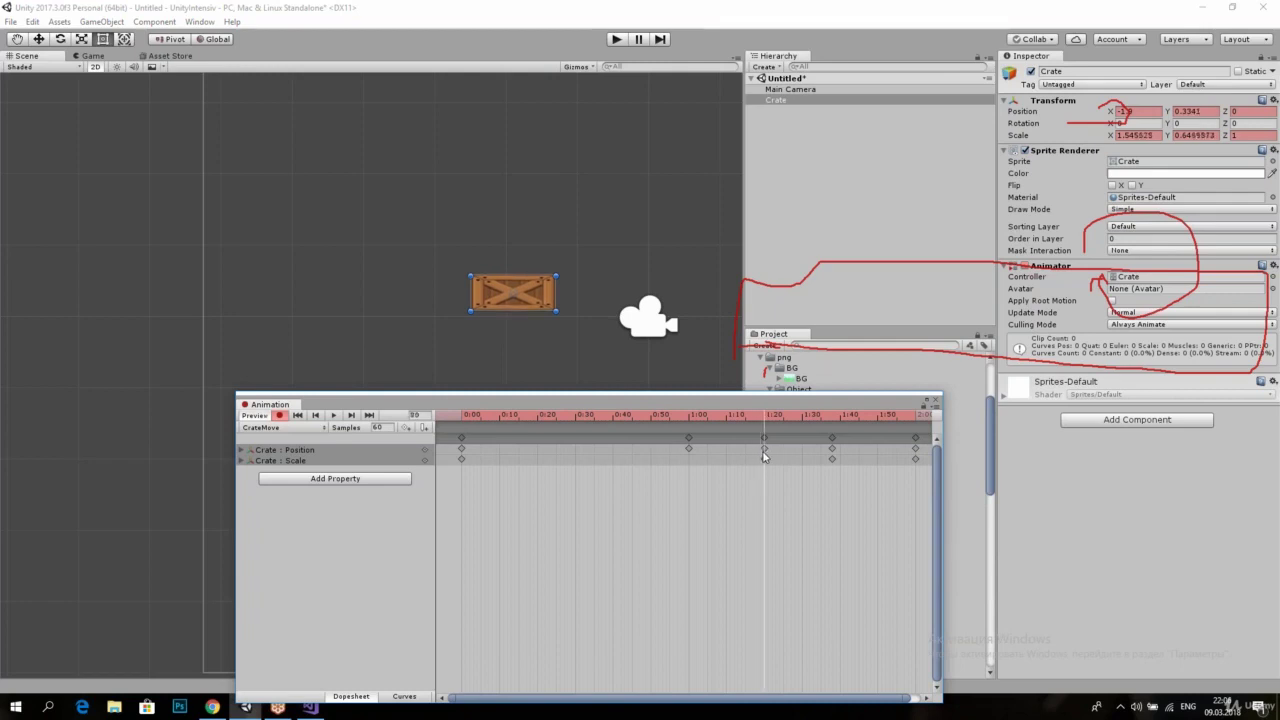
{"action": "mouse_move", "coordinate": [764, 456]}
{"action": "left_mouse_down"}
{"action": "mouse_move", "coordinate": [703, 460]}
{"action": "mouse_move", "coordinate": [743, 461]}
{"action": "left_mouse_up"}
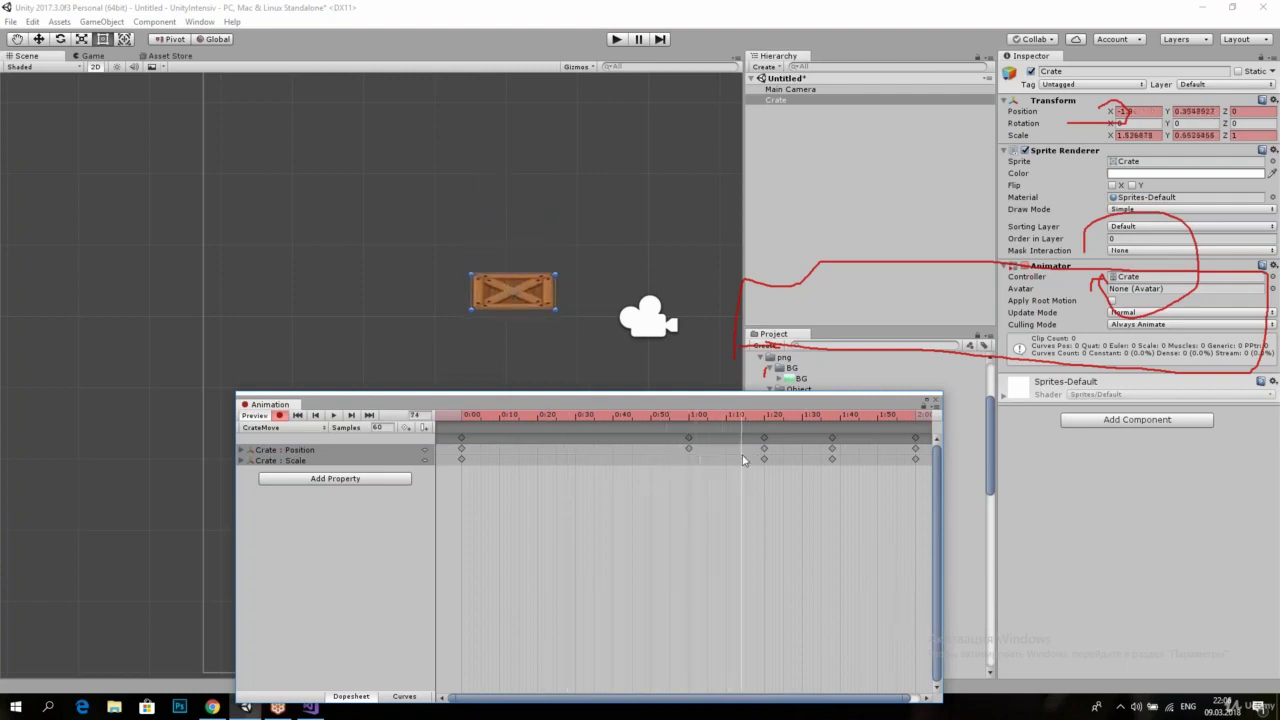
{"action": "left_click_drag", "start_coordinate": [740, 462], "coordinate": [743, 462]}
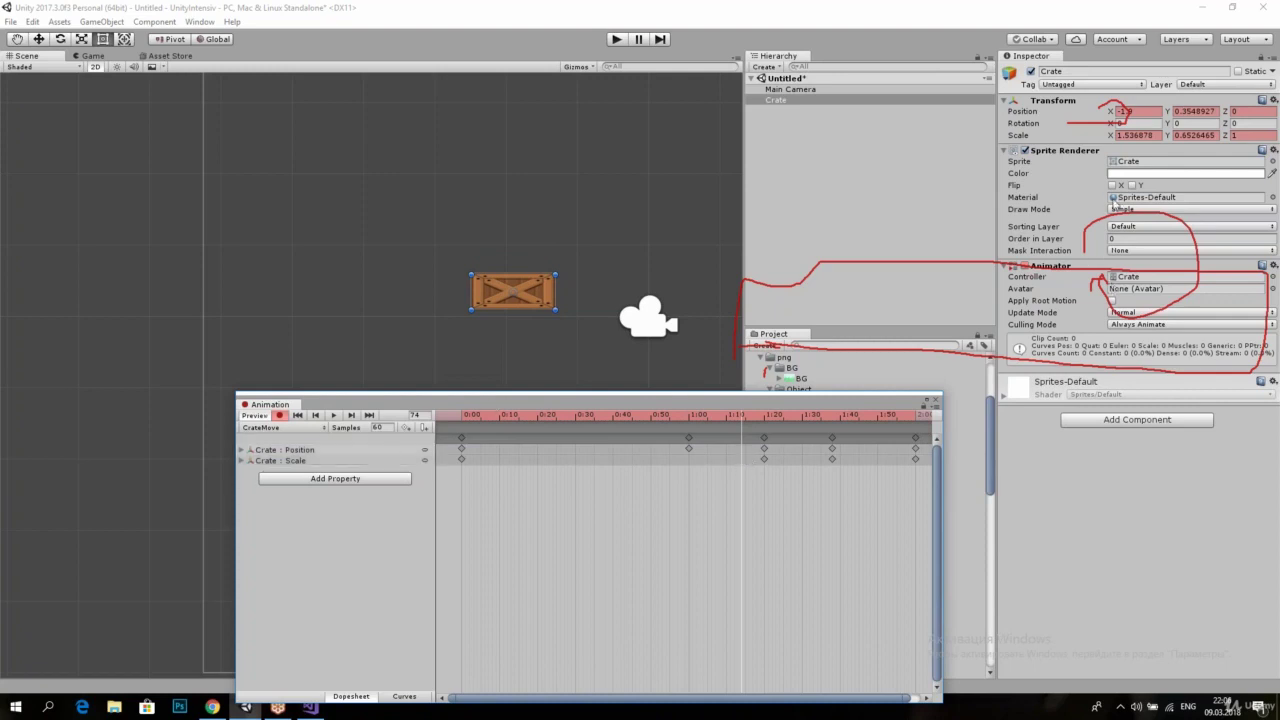
{"action": "type", "text": "1"}
{"action": "key", "text": "Tab"}
{"action": "type", "text": "1"}
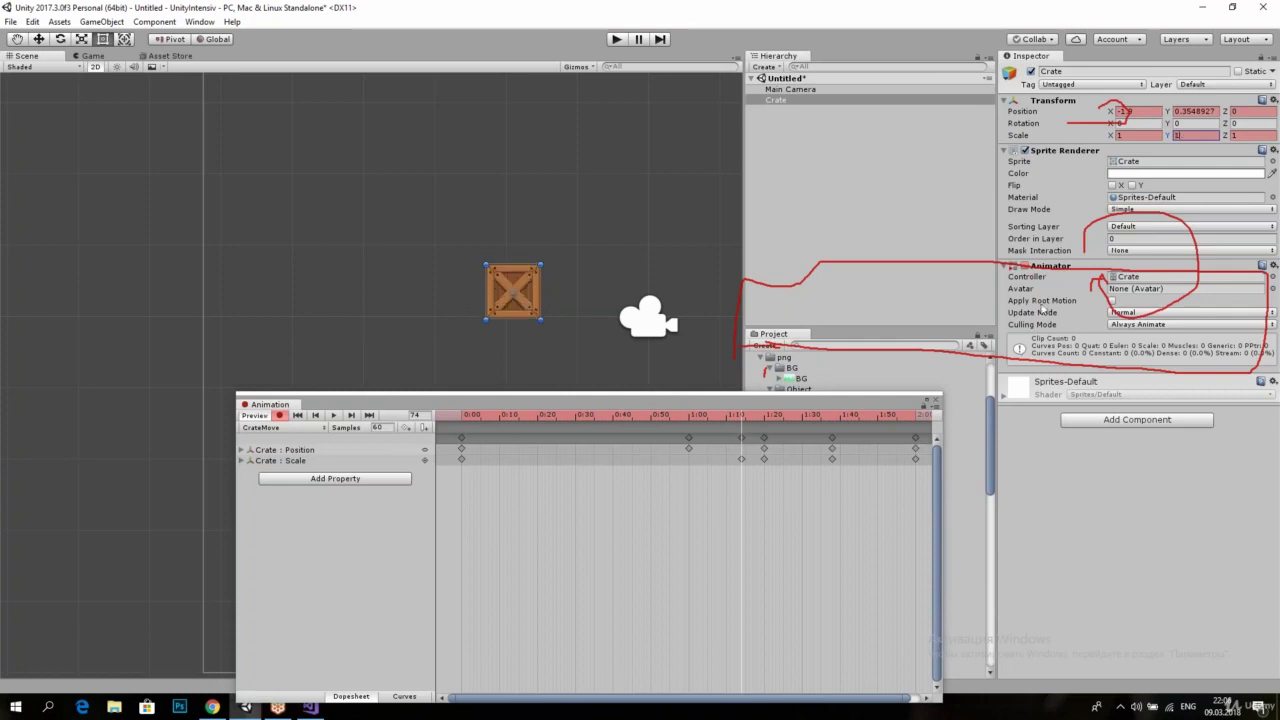
Step: Replay the clip to check the new scale key, then switch to the Curves view
{"action": "left_click", "coordinate": [463, 415]}
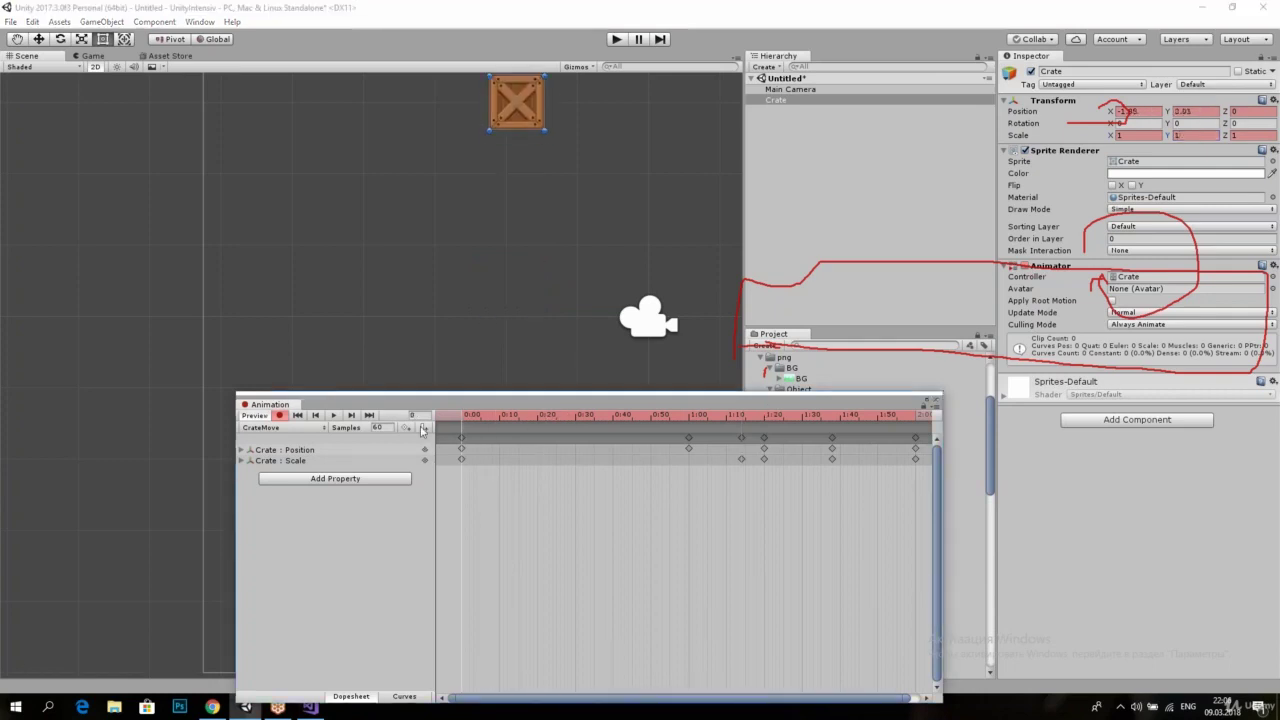
{"action": "left_click", "coordinate": [332, 415]}
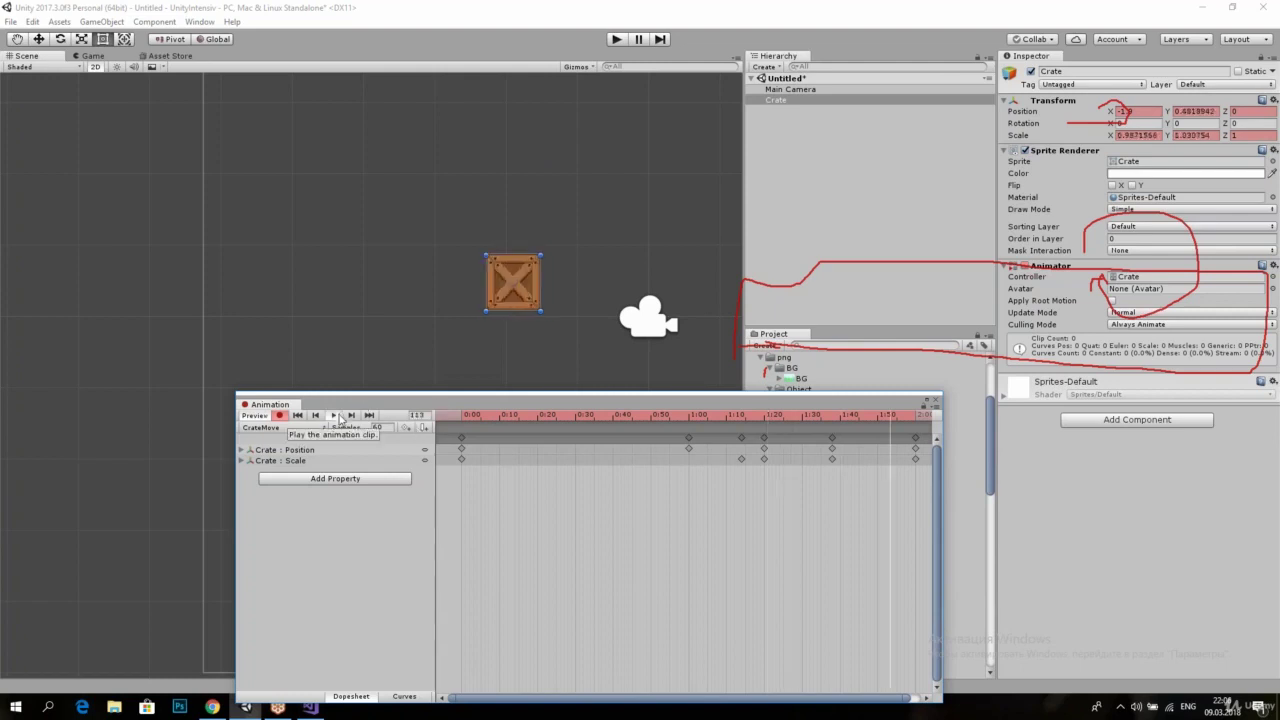
{"action": "left_click", "coordinate": [449, 418]}
{"action": "mouse_move", "coordinate": [448, 415]}
{"action": "left_mouse_down"}
{"action": "mouse_move", "coordinate": [745, 457]}
{"action": "mouse_move", "coordinate": [497, 436]}
{"action": "mouse_move", "coordinate": [520, 281]}
{"action": "mouse_move", "coordinate": [507, 296]}
{"action": "left_mouse_up"}
{"action": "left_click", "coordinate": [424, 601]}
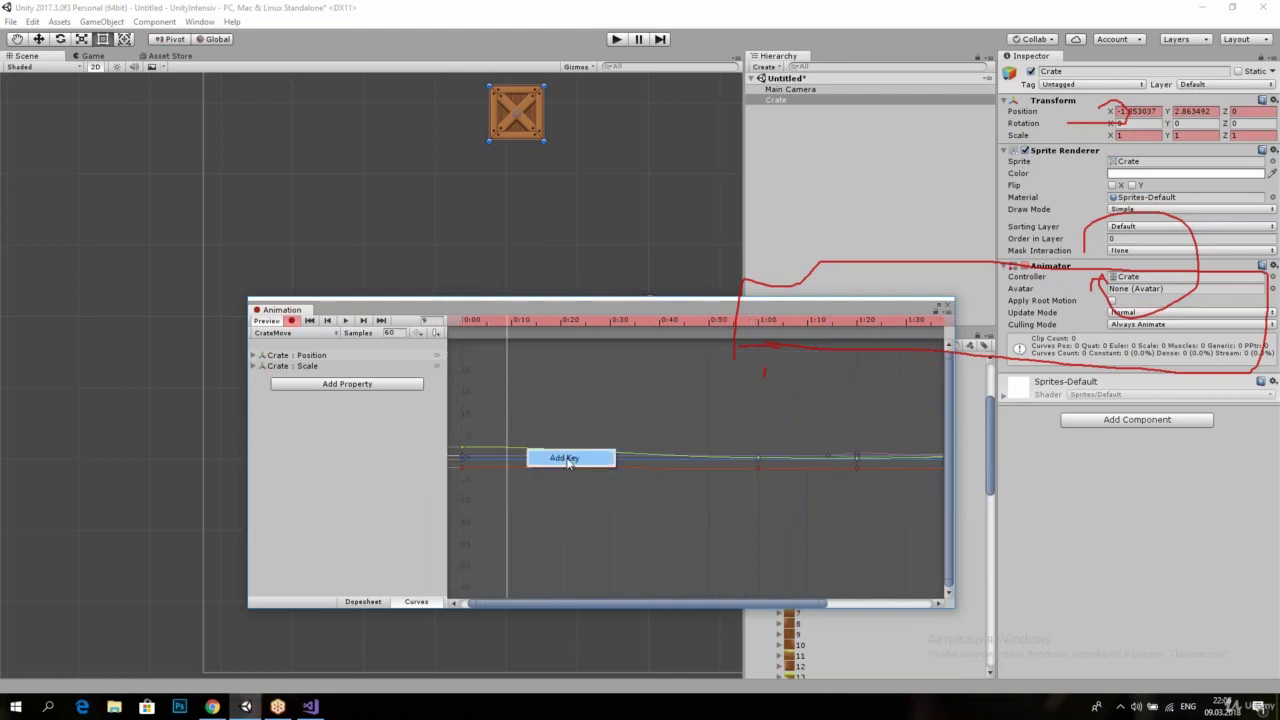
Step: Expand Crate : Position and set the first key's Right Tangent to Linear
{"action": "left_click", "coordinate": [255, 356]}
{"action": "scroll", "coordinate": [528, 479], "scroll_direction": "up", "scroll_amount": 4}
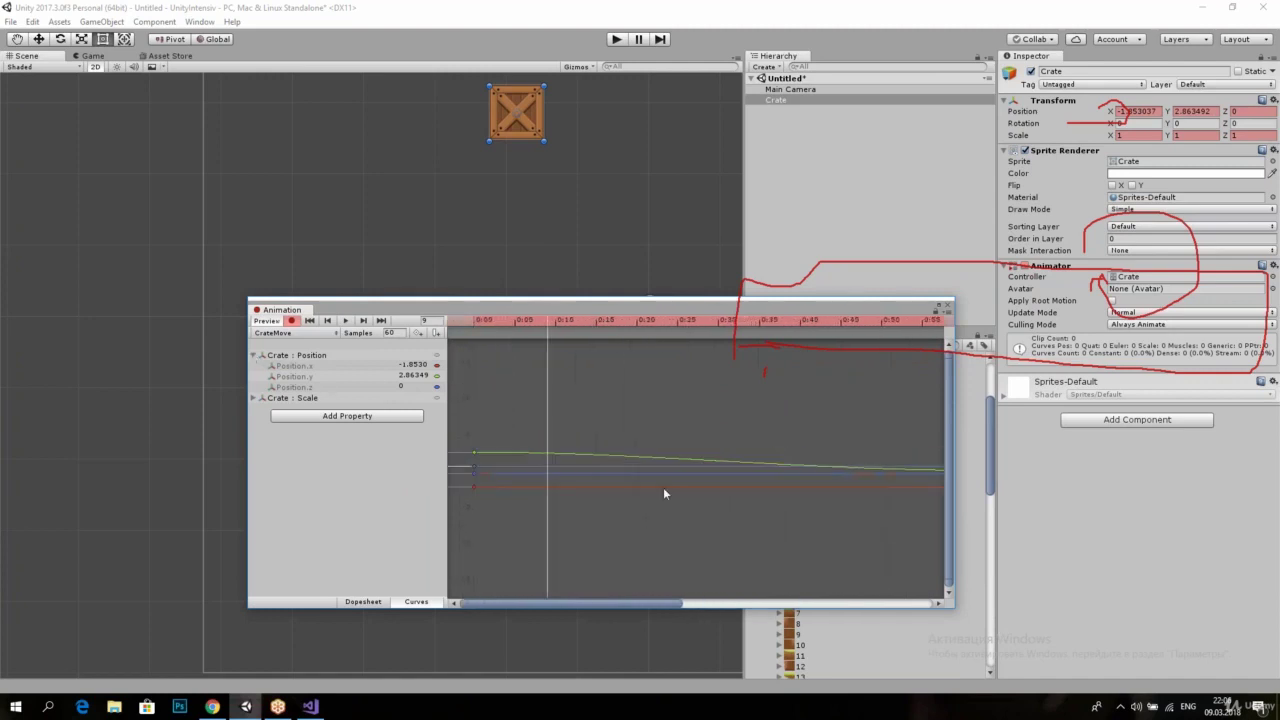
{"action": "scroll", "coordinate": [663, 493], "scroll_direction": "down", "scroll_amount": 2}
{"action": "scroll", "coordinate": [631, 486], "scroll_direction": "down", "scroll_amount": 2}
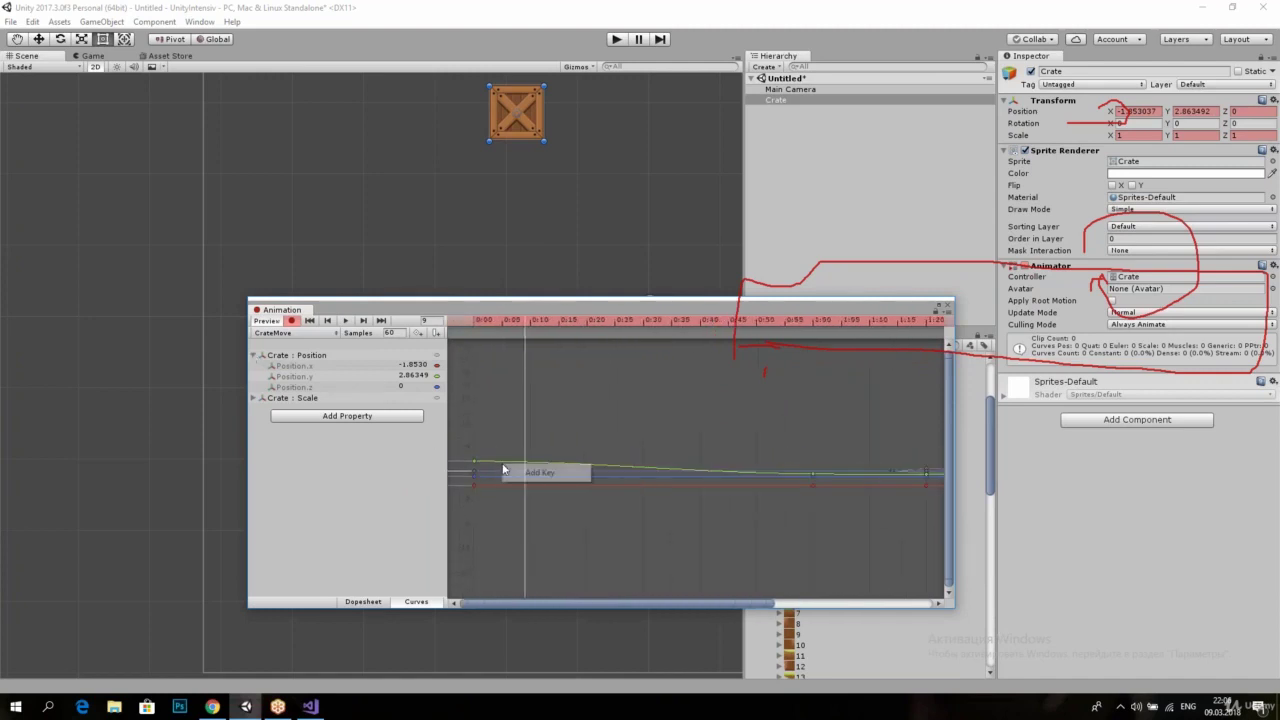
{"action": "right_click", "coordinate": [474, 465]}
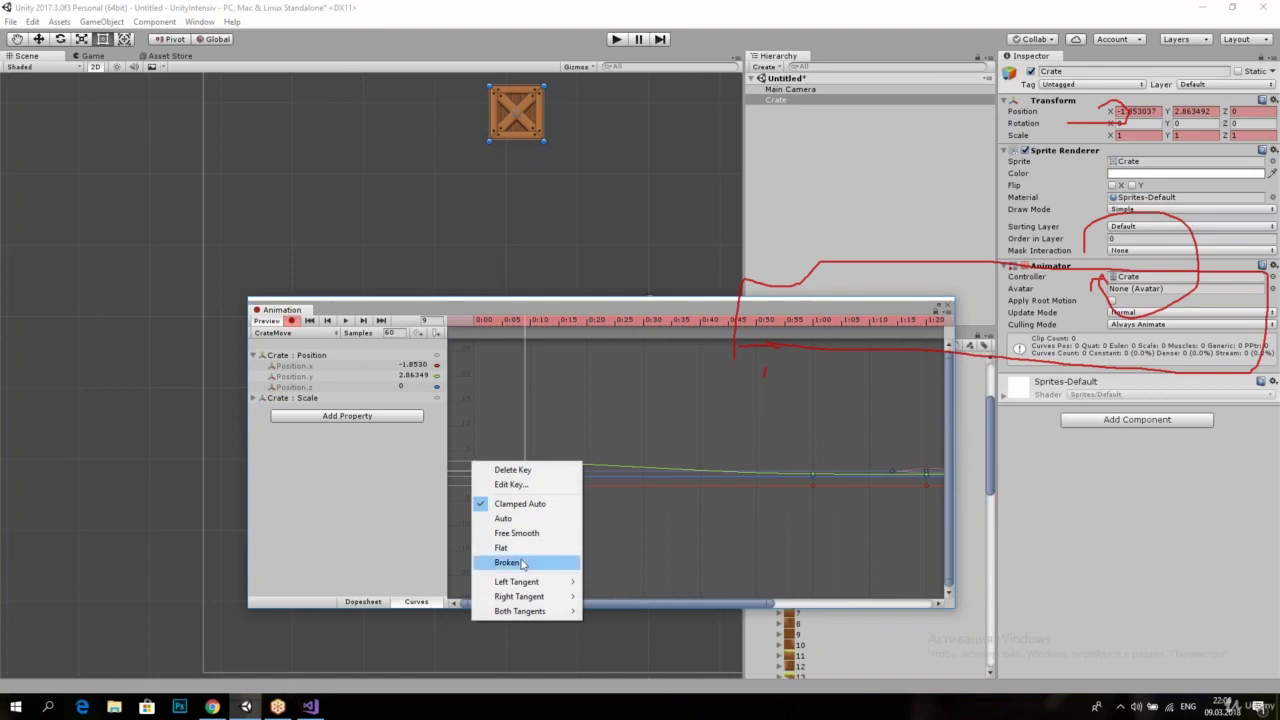
{"action": "mouse_move", "coordinate": [560, 596]}
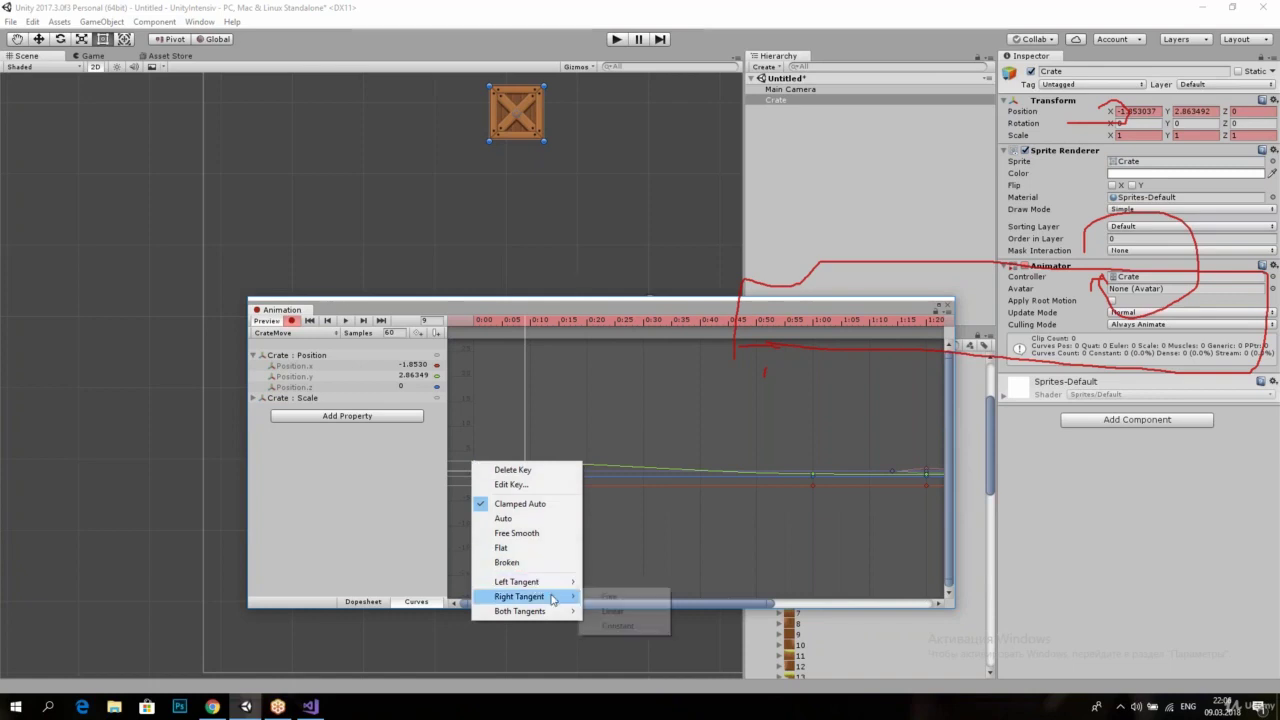
{"action": "left_click", "coordinate": [612, 610]}
Step: Reposition the Animation panel and play the clip to check the linear start
{"action": "scroll", "coordinate": [616, 501], "scroll_direction": "down", "scroll_amount": 1}
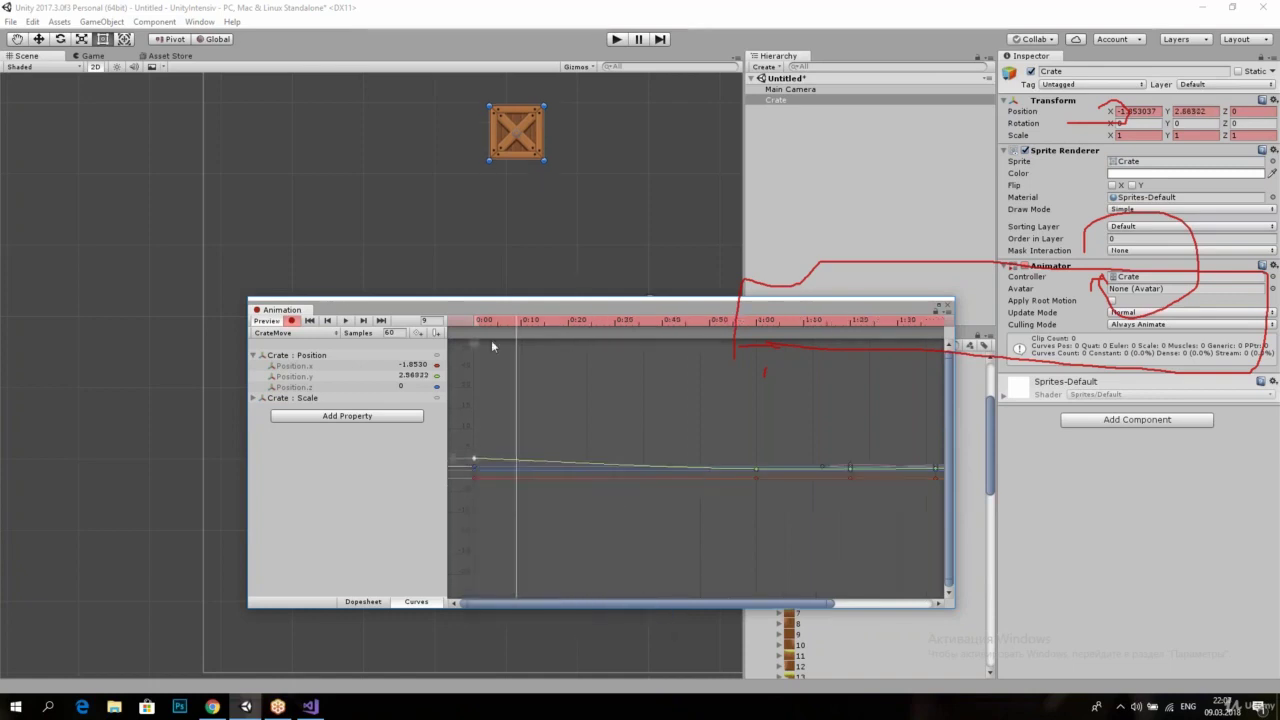
{"action": "mouse_move", "coordinate": [521, 313]}
{"action": "left_mouse_down"}
{"action": "mouse_move", "coordinate": [1278, 356]}
{"action": "mouse_move", "coordinate": [1203, 332]}
{"action": "mouse_move", "coordinate": [918, 362]}
{"action": "left_mouse_up"}
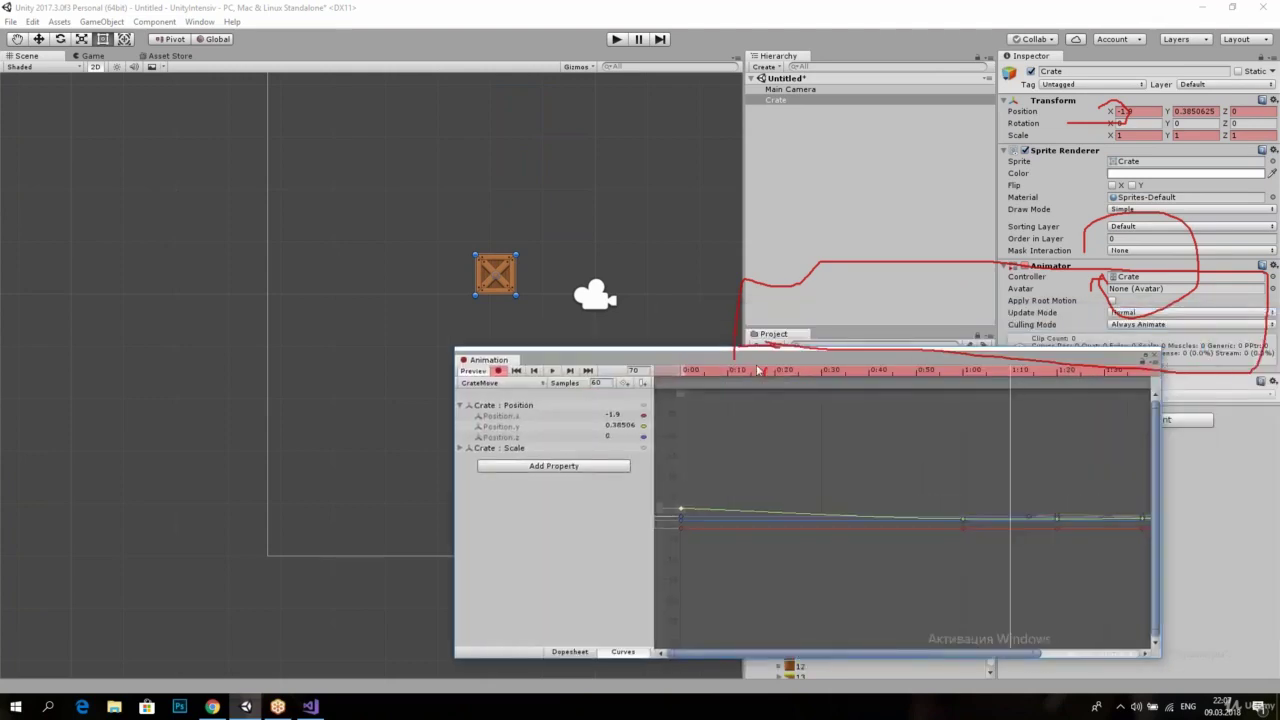
{"action": "left_click_drag", "start_coordinate": [758, 370], "coordinate": [651, 401]}
{"action": "left_click", "coordinate": [521, 401]}
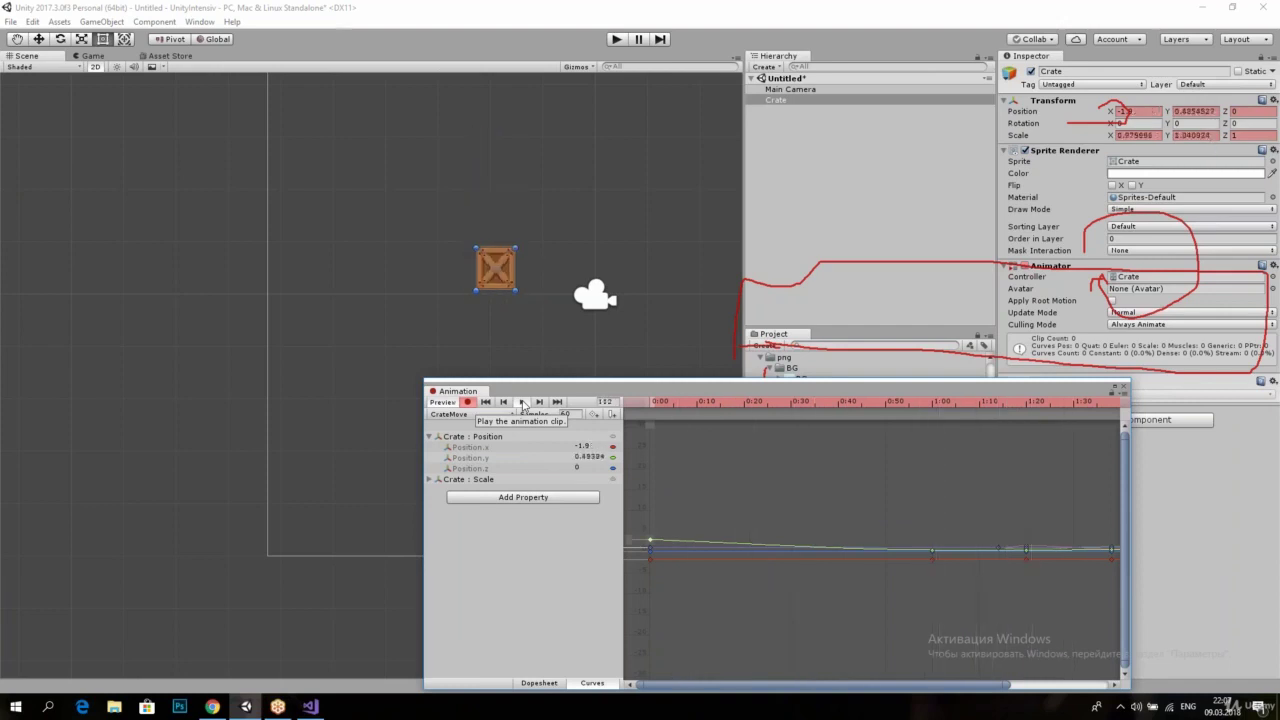
Step: Stop playback at frame 45 and frame the curve graph, briefly isolating the scale curves
{"action": "left_click", "coordinate": [521, 401]}
{"action": "scroll", "coordinate": [1000, 470], "scroll_direction": "up", "scroll_amount": 1}
{"action": "middle_click_drag", "start_coordinate": [972, 489], "coordinate": [832, 498]}
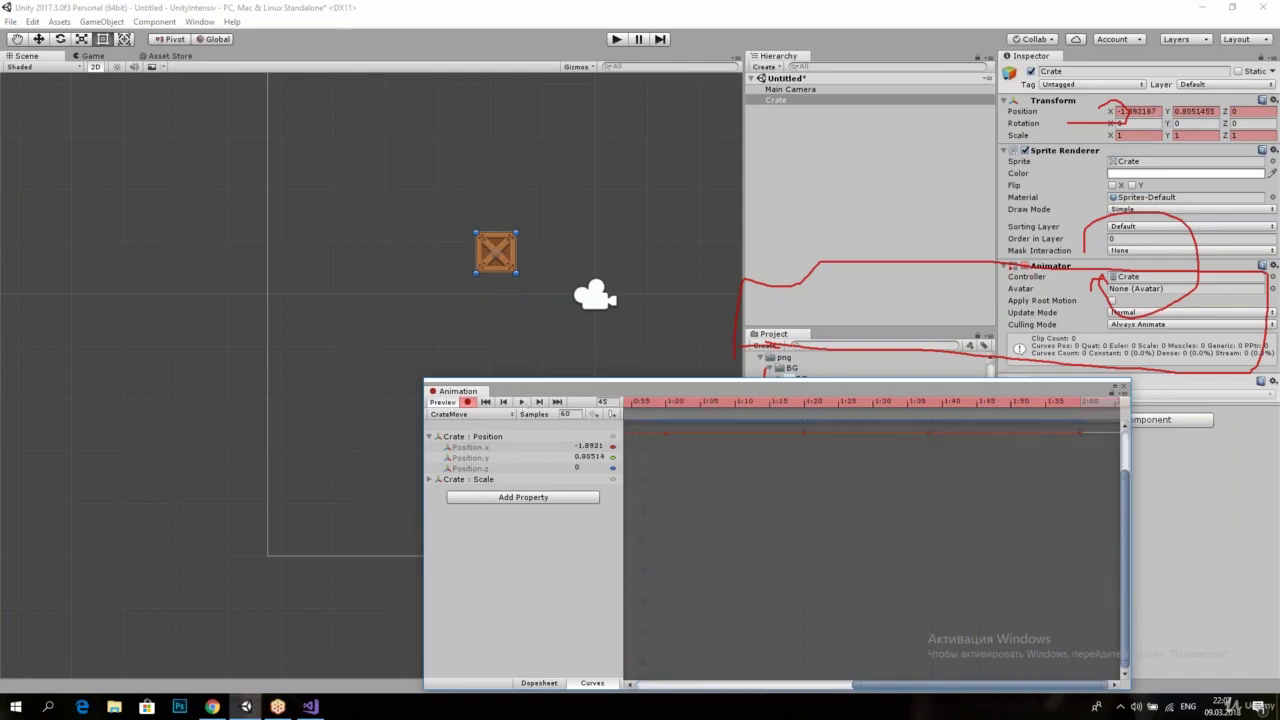
{"action": "scroll", "coordinate": [855, 510], "scroll_direction": "up", "scroll_amount": 5}
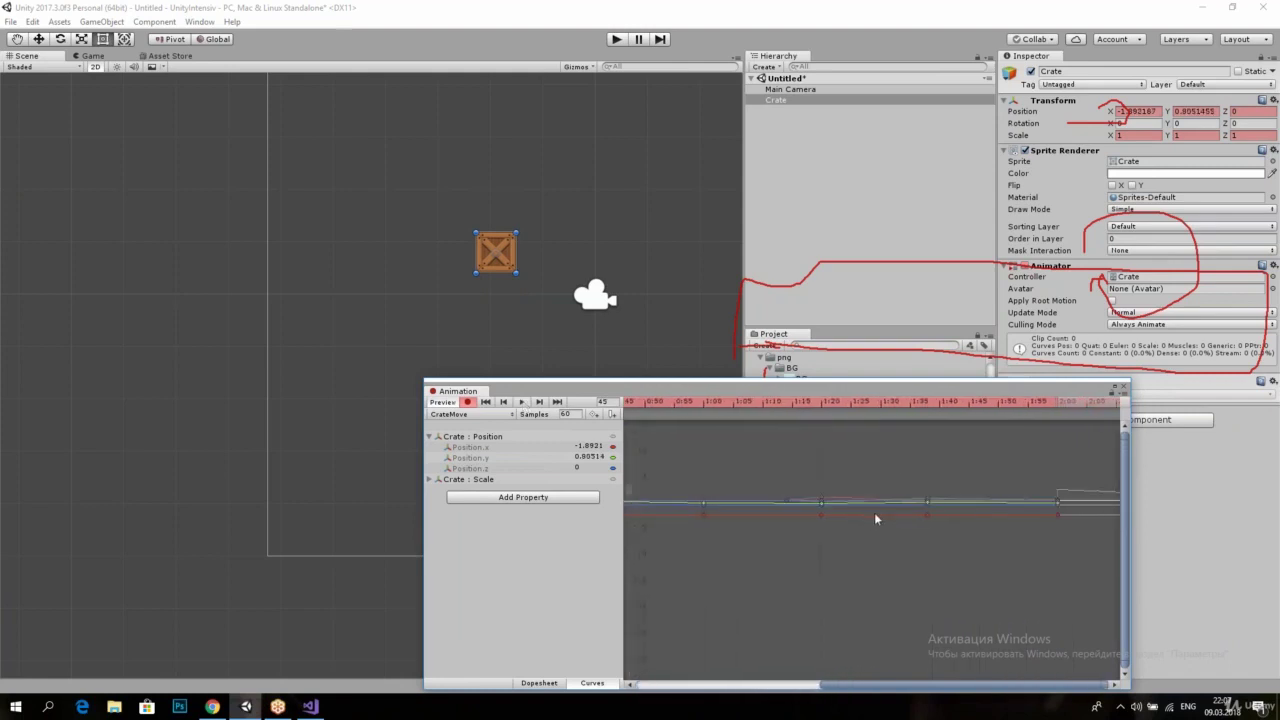
{"action": "middle_click_drag", "start_coordinate": [857, 511], "coordinate": [1154, 508]}
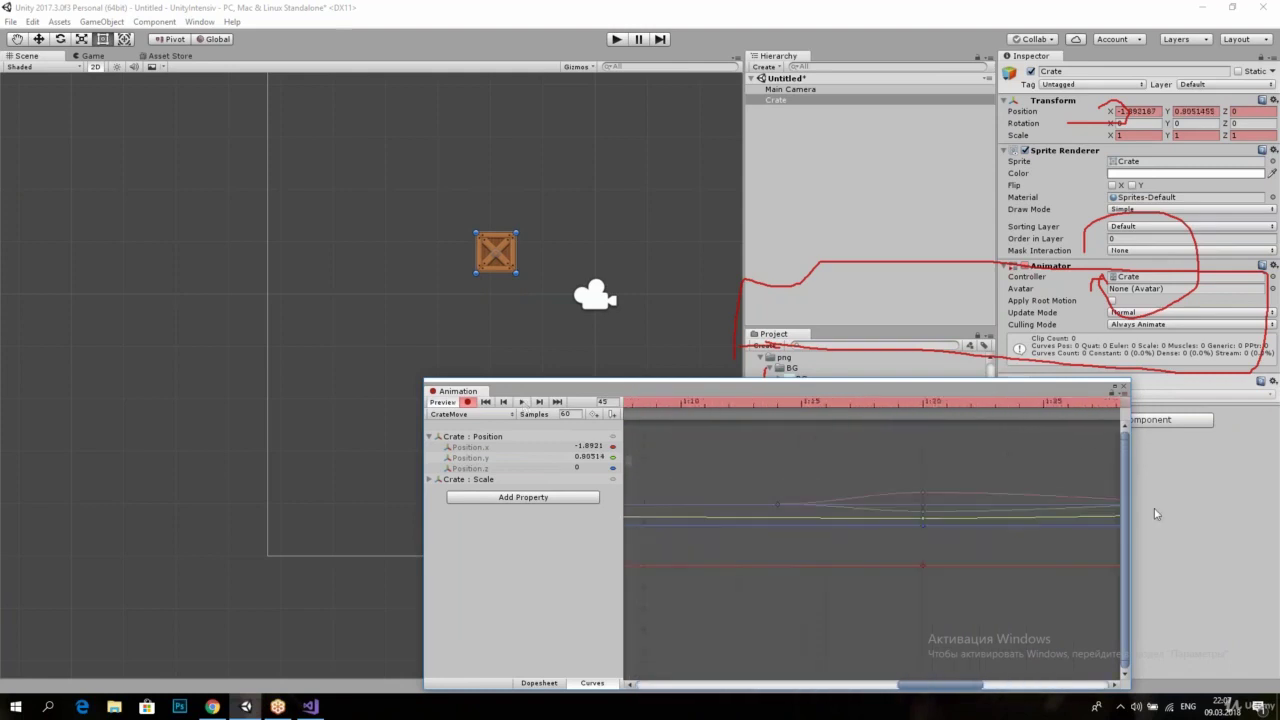
{"action": "left_click", "coordinate": [560, 483]}
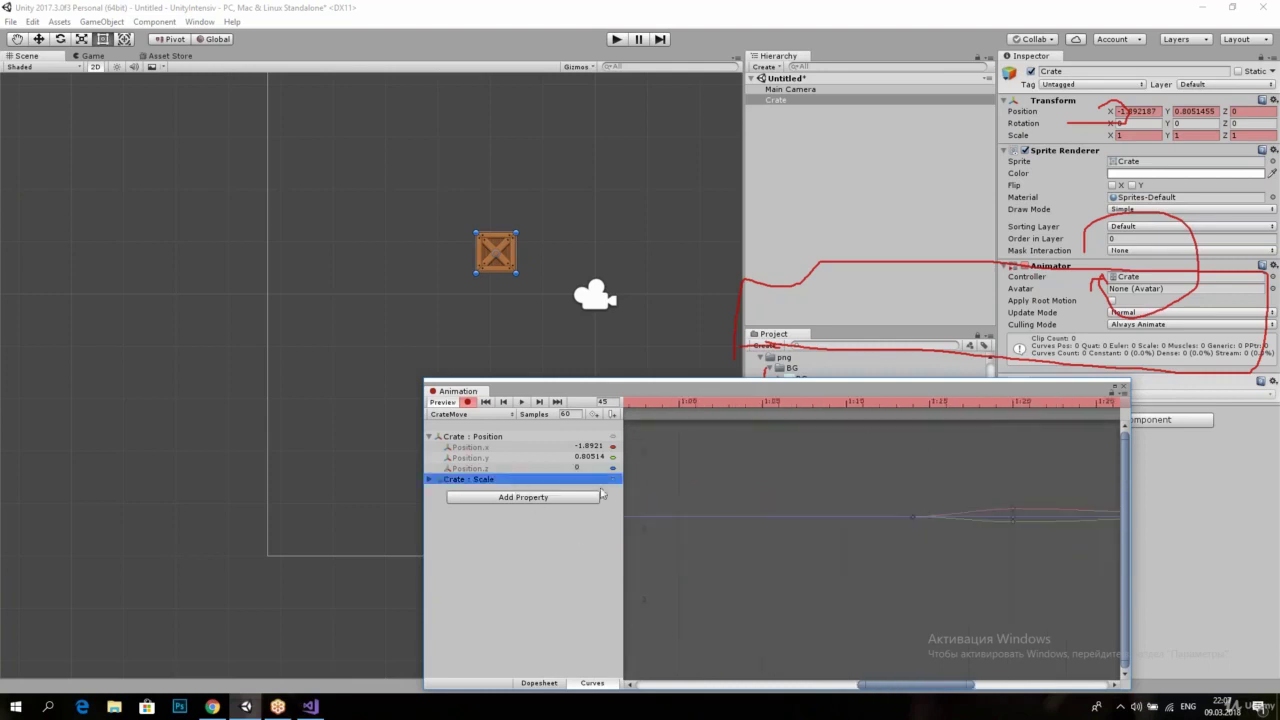
{"action": "left_click", "coordinate": [898, 529]}
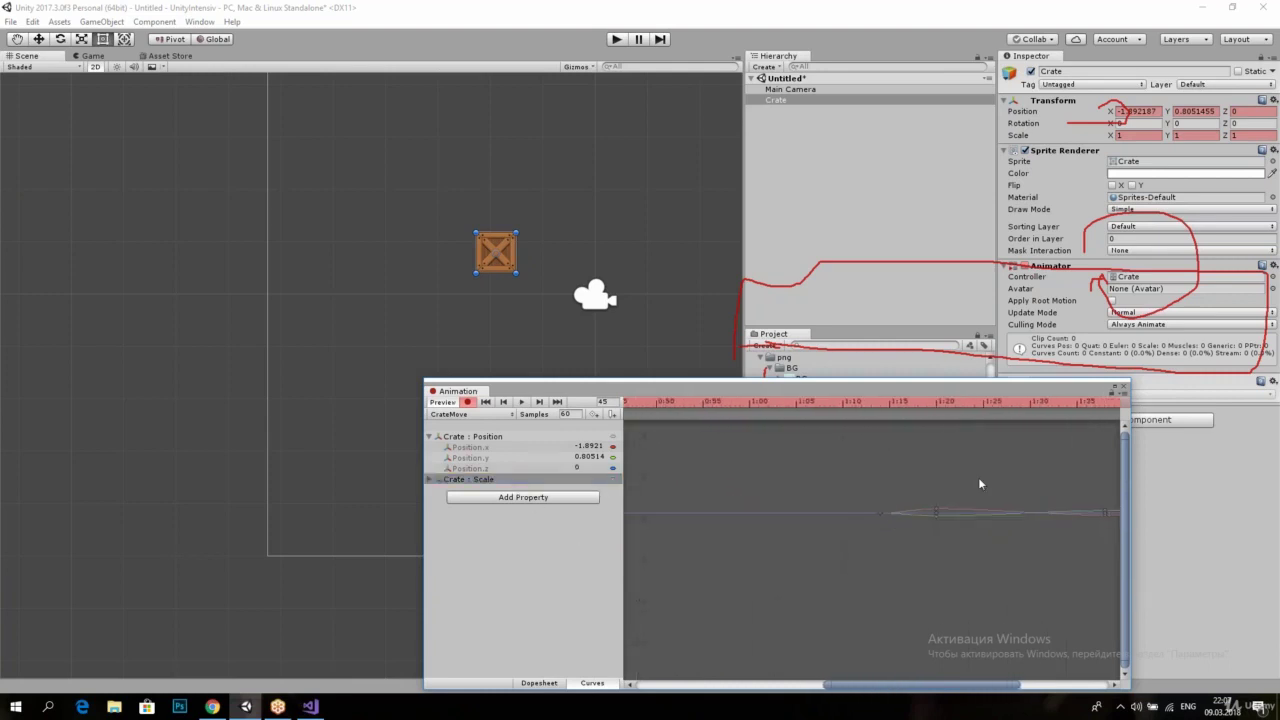
Step: Box-select the keys around 1:15 and slide them earlier to about 1:06–1:12, checking playback
{"action": "left_click_drag", "start_coordinate": [978, 477], "coordinate": [896, 549]}
{"action": "left_click", "coordinate": [876, 549]}
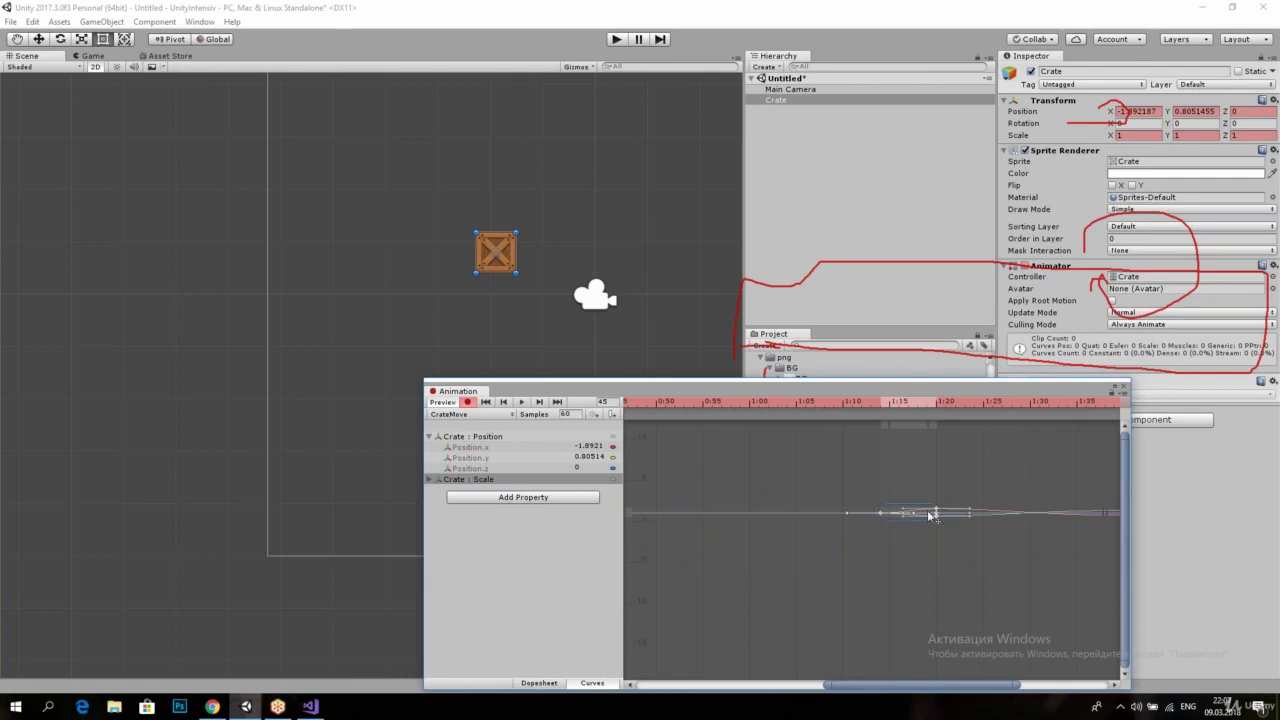
{"action": "scroll", "coordinate": [942, 537], "scroll_direction": "up", "scroll_amount": 1}
{"action": "scroll", "coordinate": [942, 544], "scroll_direction": "up", "scroll_amount": 1}
{"action": "left_click_drag", "start_coordinate": [971, 478], "coordinate": [837, 572]}
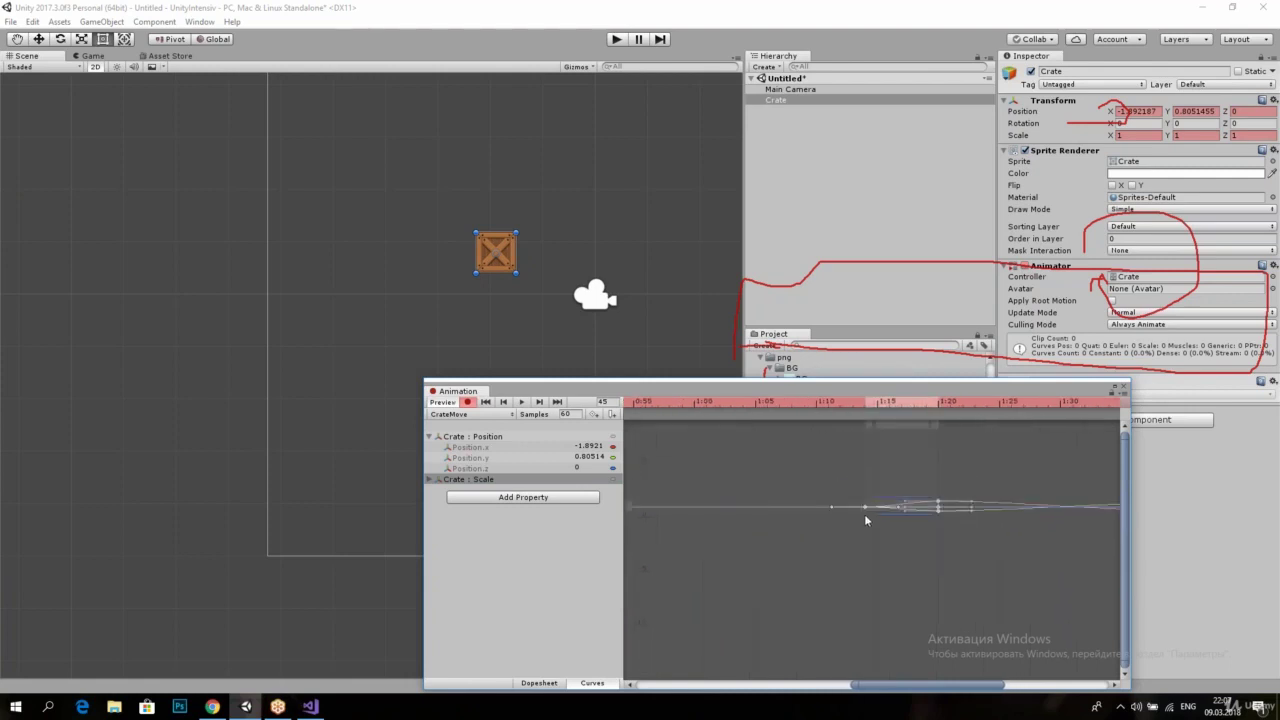
{"action": "left_click_drag", "start_coordinate": [866, 507], "coordinate": [833, 512]}
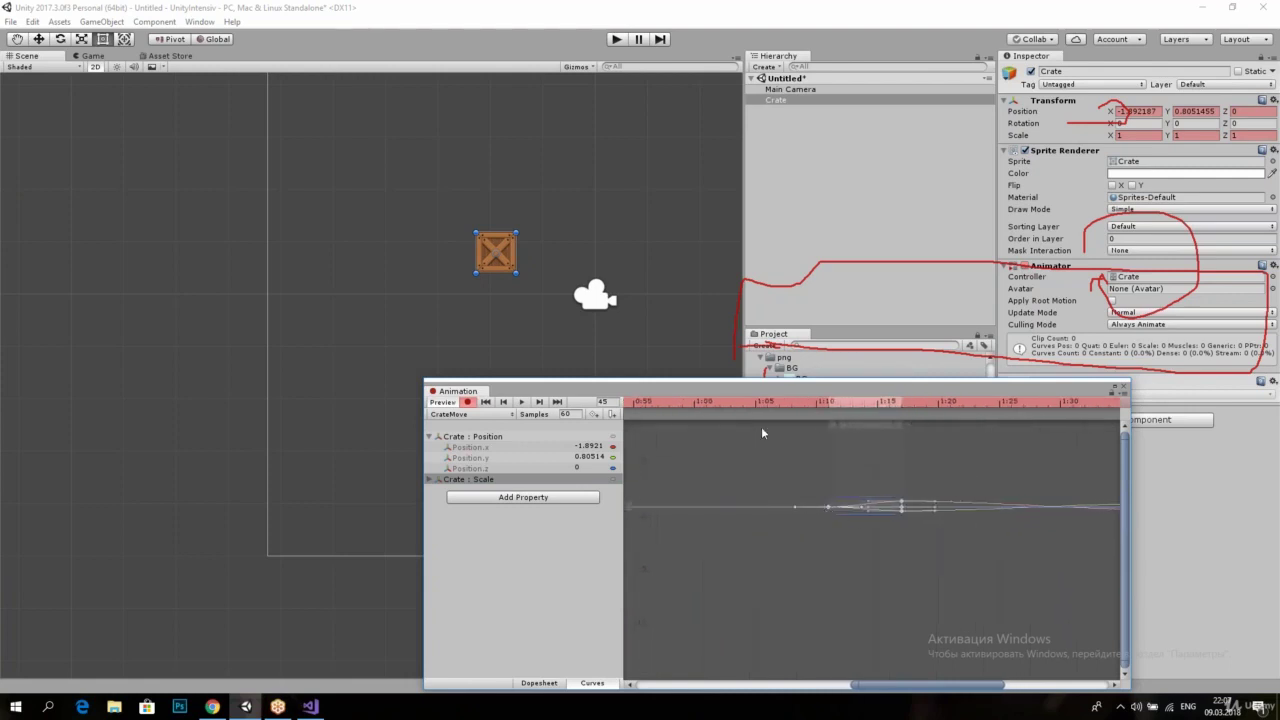
{"action": "left_click_drag", "start_coordinate": [658, 401], "coordinate": [606, 401]}
{"action": "left_click", "coordinate": [521, 401]}
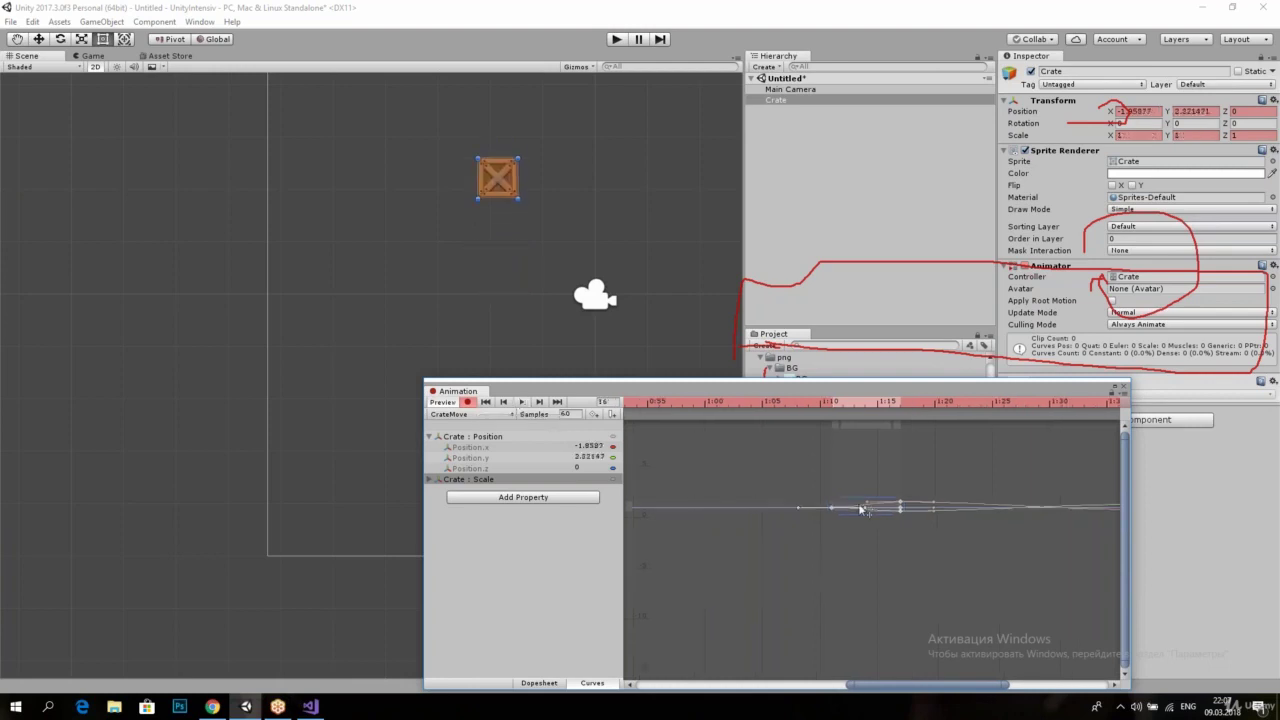
{"action": "left_click_drag", "start_coordinate": [860, 510], "coordinate": [803, 510]}
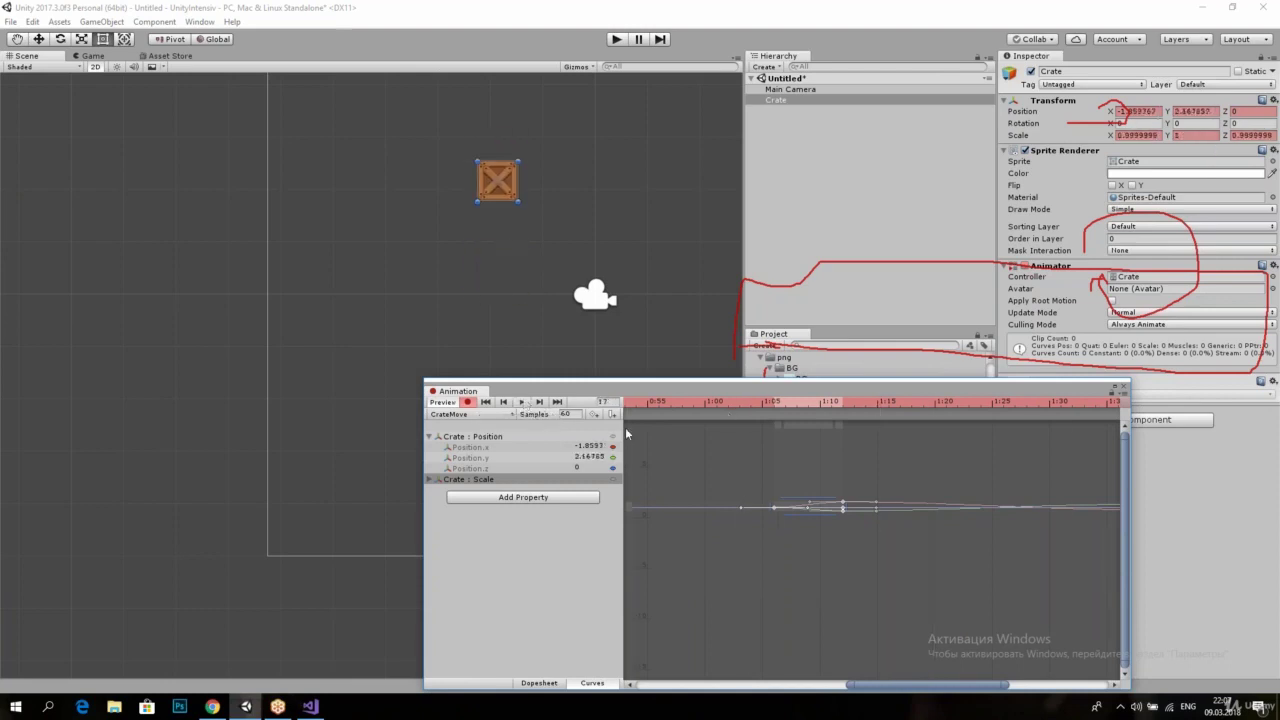
Step: Add a Position.y key at 1:01 and move it to about 1:03, value 0.59
{"action": "left_click", "coordinate": [538, 468]}
{"action": "left_click", "coordinate": [538, 456]}
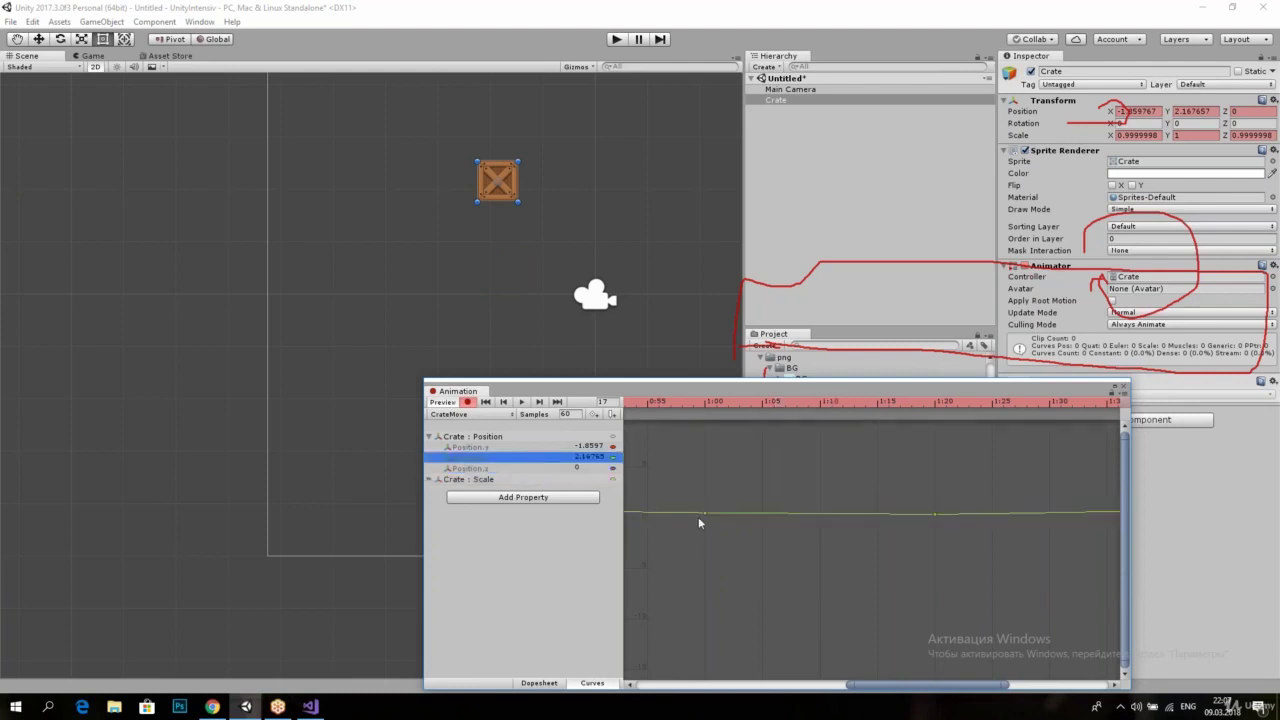
{"action": "mouse_move", "coordinate": [670, 402]}
{"action": "left_mouse_down"}
{"action": "mouse_move", "coordinate": [724, 408]}
{"action": "mouse_move", "coordinate": [703, 418]}
{"action": "left_mouse_up"}
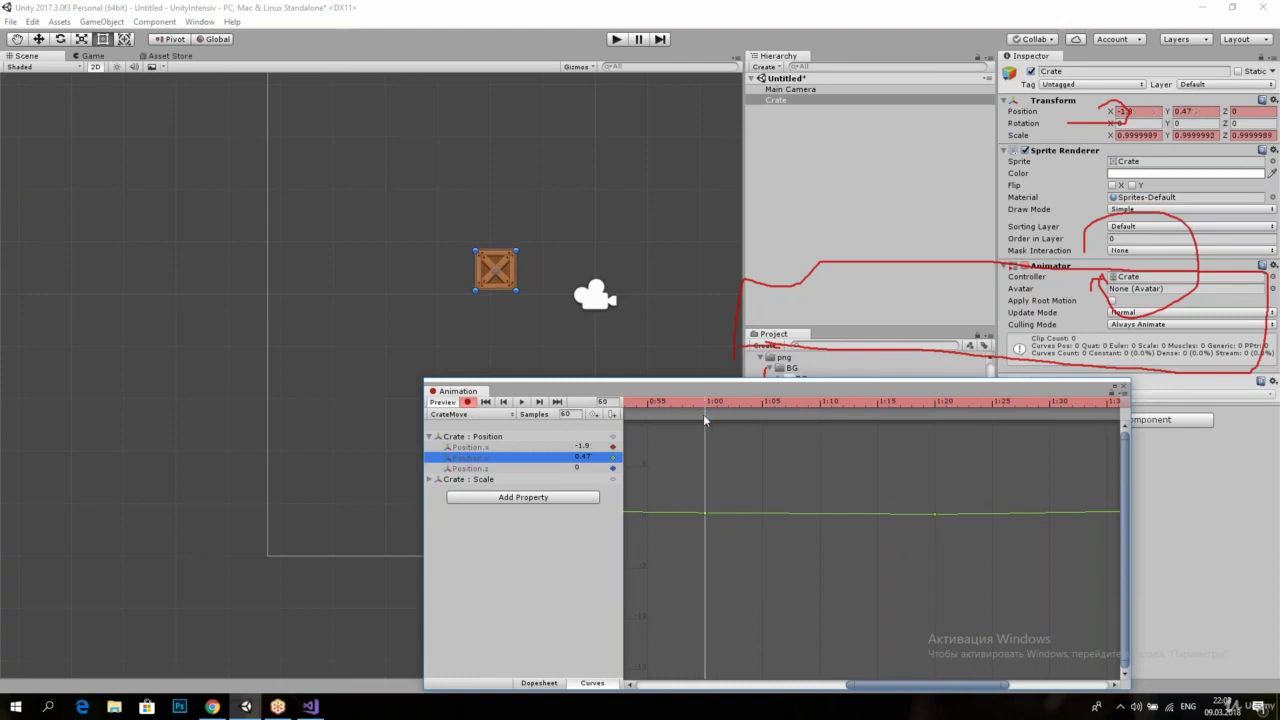
{"action": "double_click", "coordinate": [718, 516]}
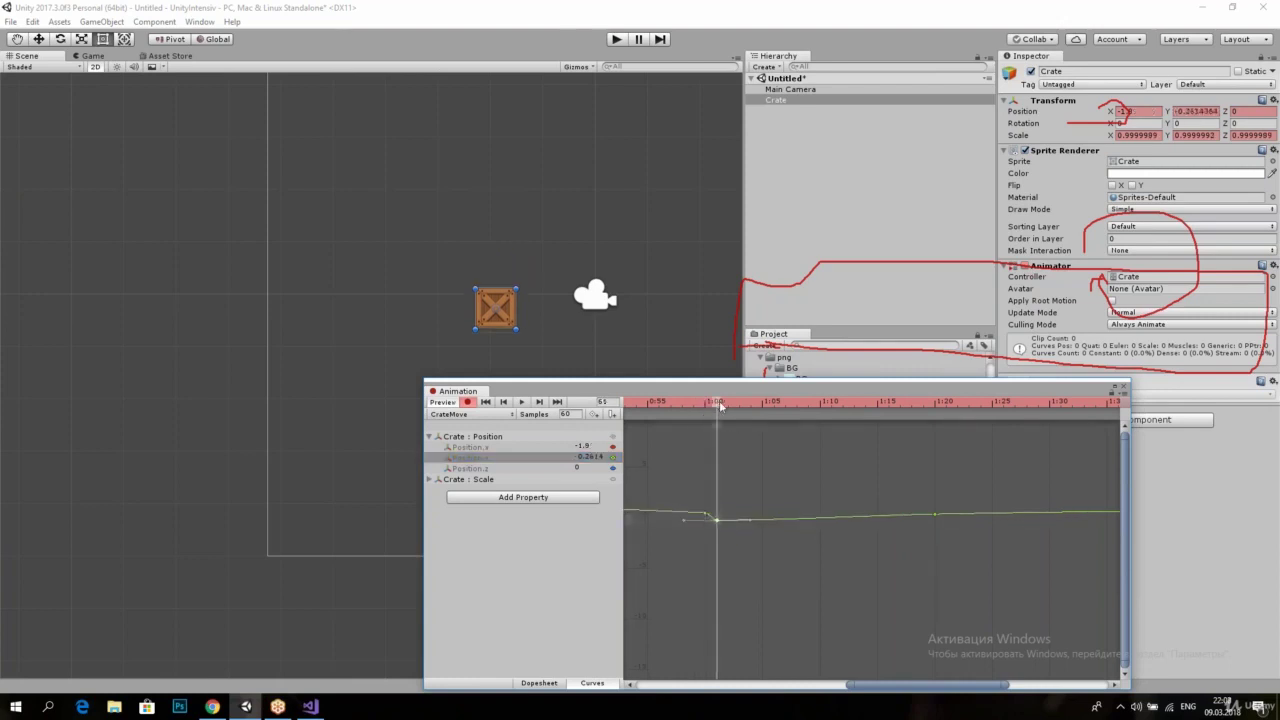
{"action": "left_click", "coordinate": [716, 516]}
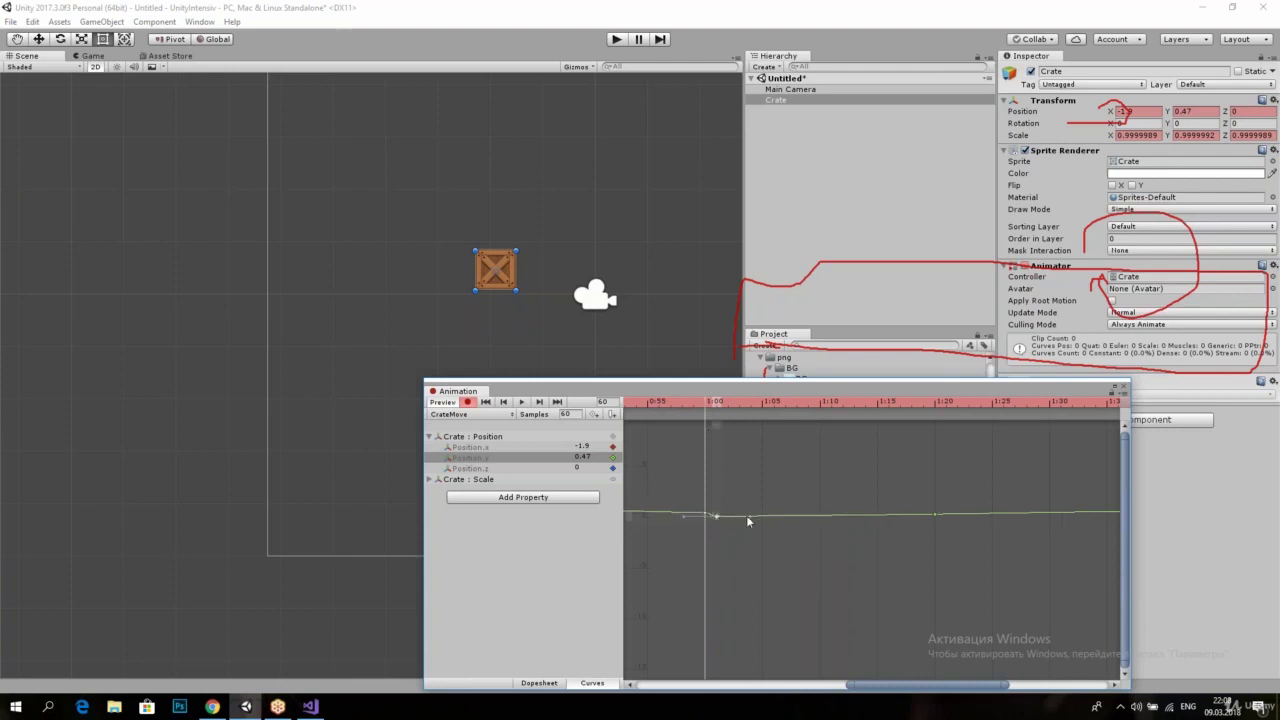
{"action": "scroll", "coordinate": [734, 529], "scroll_direction": "up", "scroll_amount": 2}
{"action": "scroll", "coordinate": [734, 530], "scroll_direction": "up", "scroll_amount": 1}
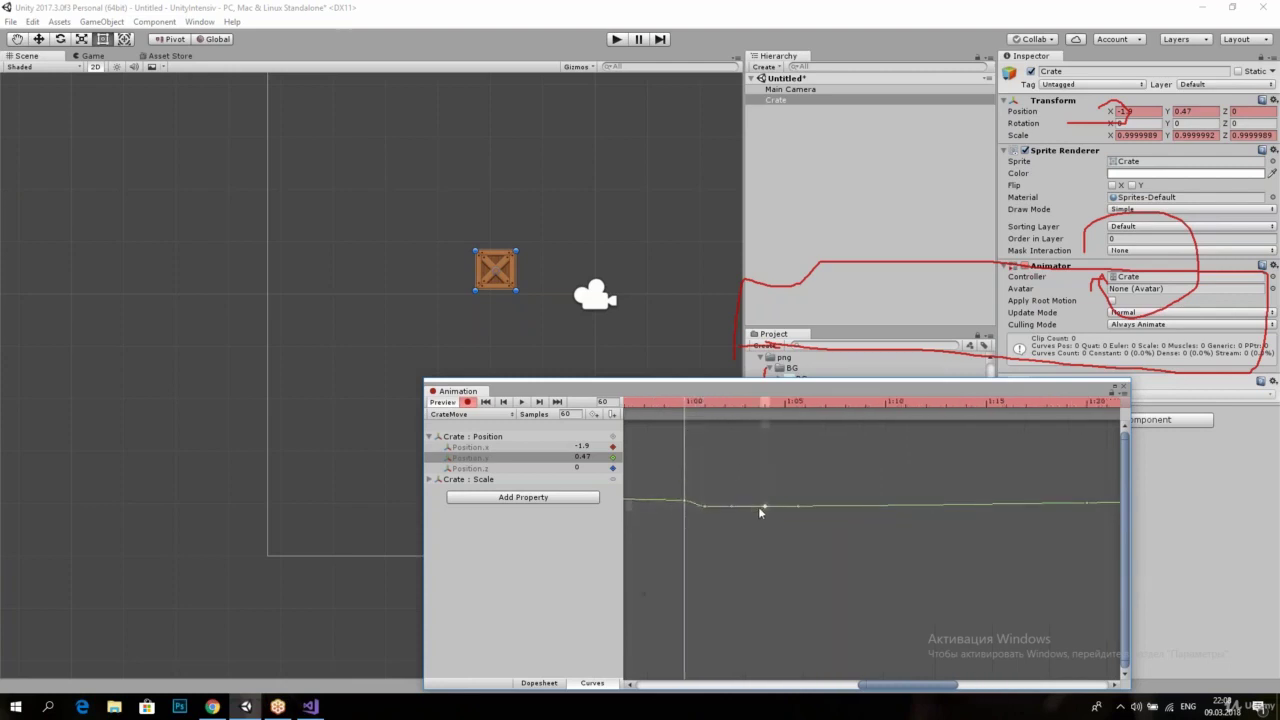
{"action": "left_click_drag", "start_coordinate": [758, 506], "coordinate": [728, 496]}
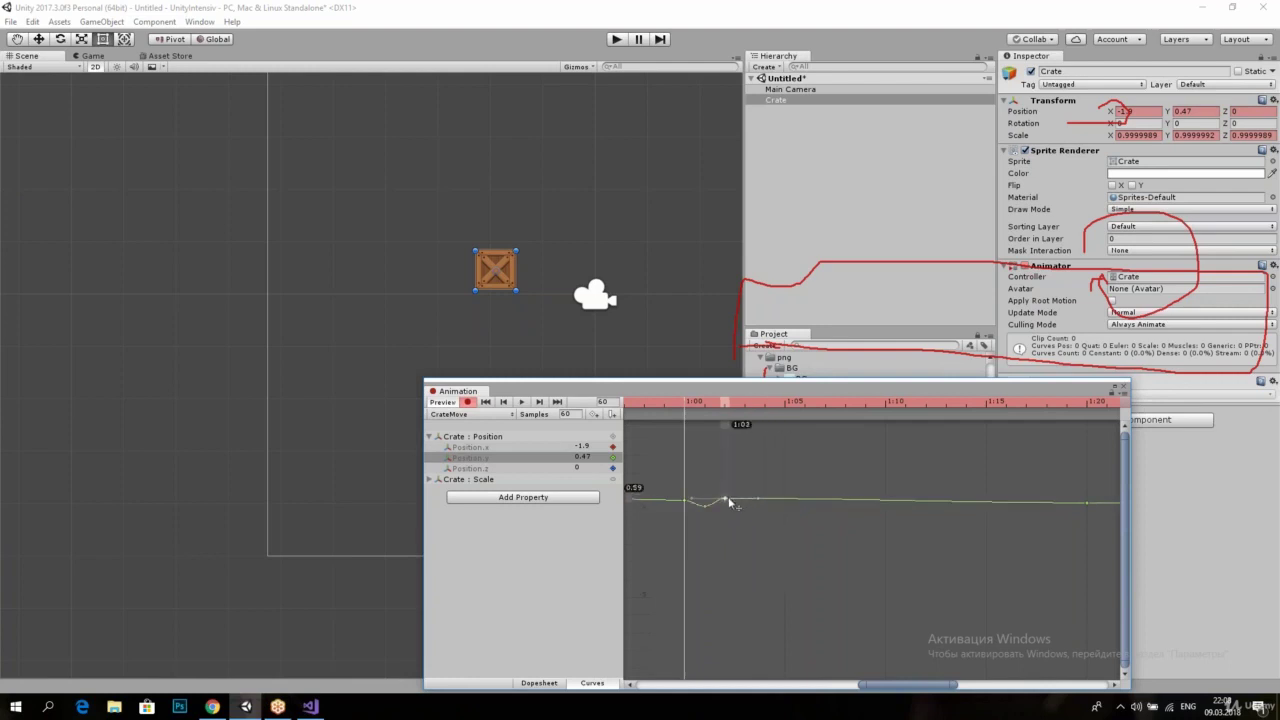
Step: Play from frame 55 to watch the bump, then stop recording and switch to Dopesheet
{"action": "left_click_drag", "start_coordinate": [668, 405], "coordinate": [561, 410]}
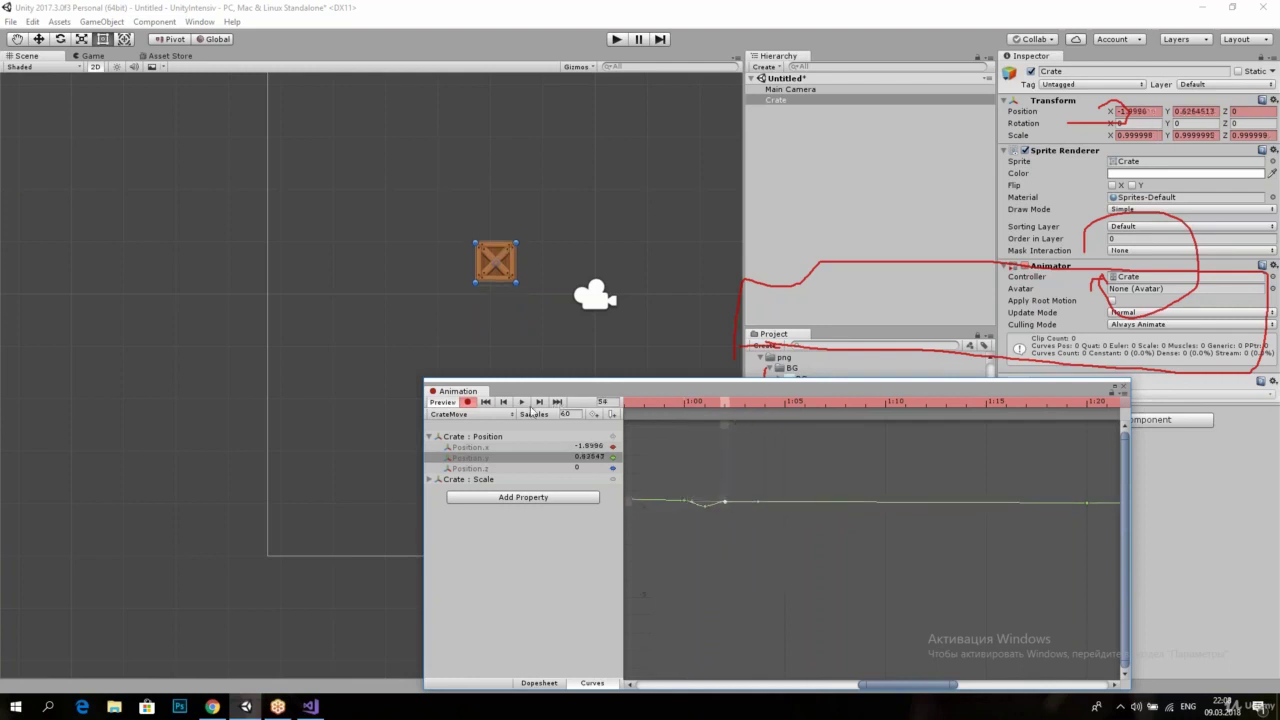
{"action": "left_click", "coordinate": [522, 401]}
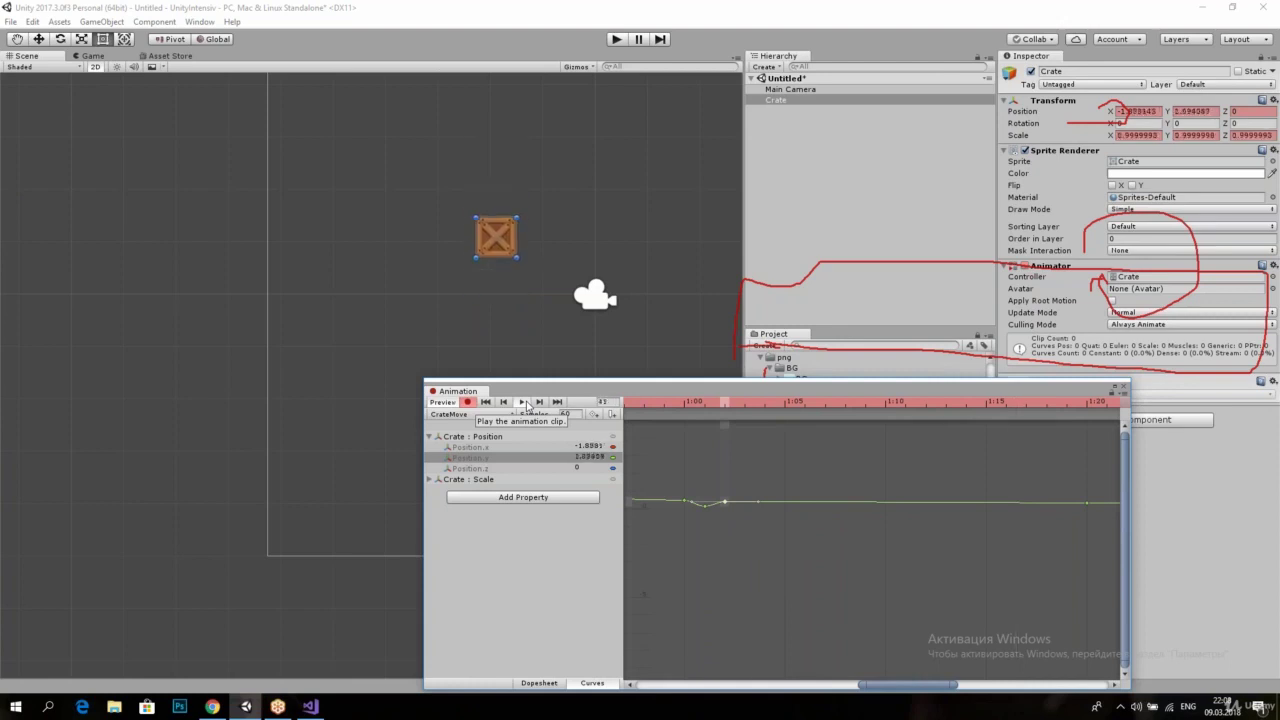
{"action": "scroll", "coordinate": [669, 439], "scroll_direction": "down", "scroll_amount": 2}
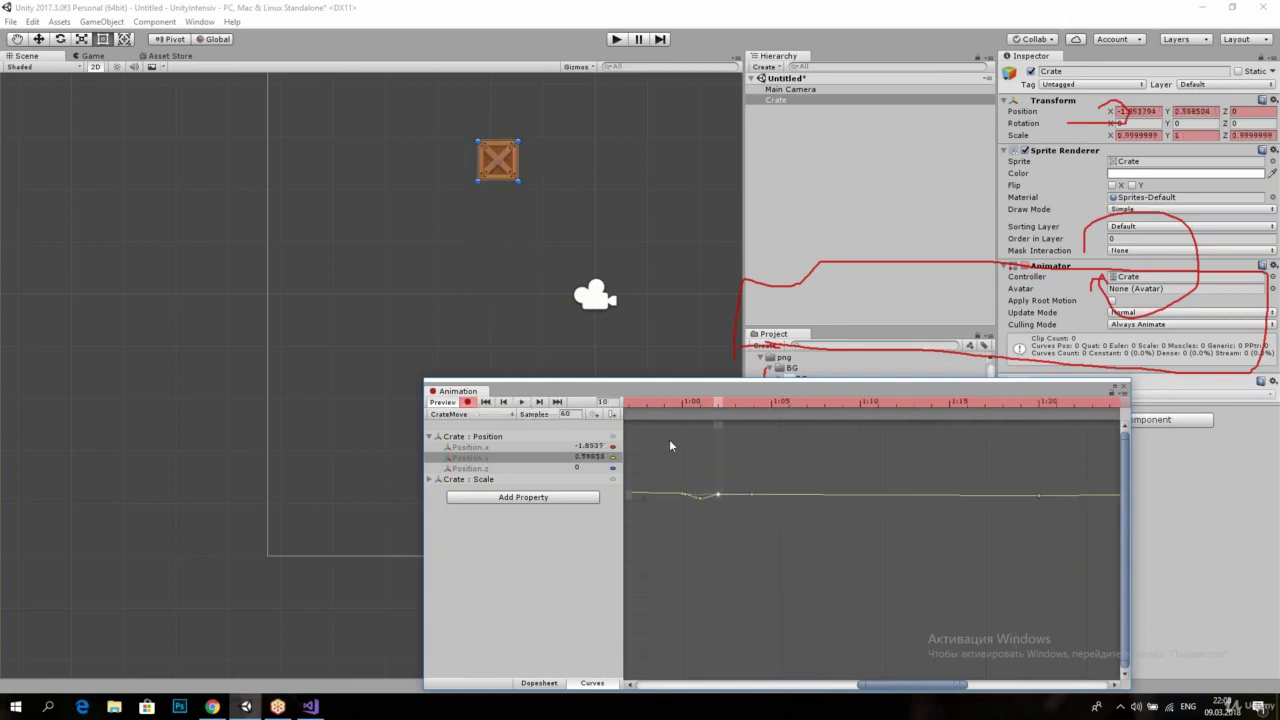
{"action": "scroll", "coordinate": [675, 482], "scroll_direction": "down", "scroll_amount": 2}
{"action": "scroll", "coordinate": [661, 440], "scroll_direction": "down", "scroll_amount": 2}
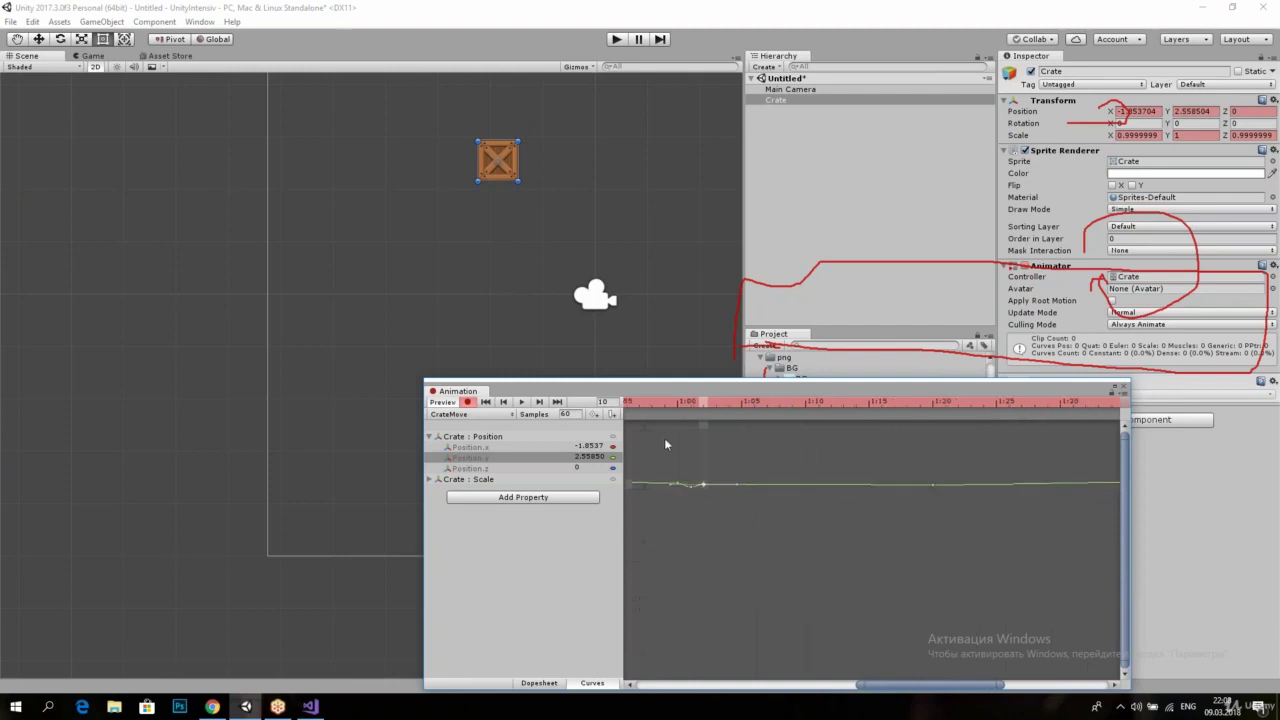
{"action": "scroll", "coordinate": [663, 420], "scroll_direction": "down", "scroll_amount": 2}
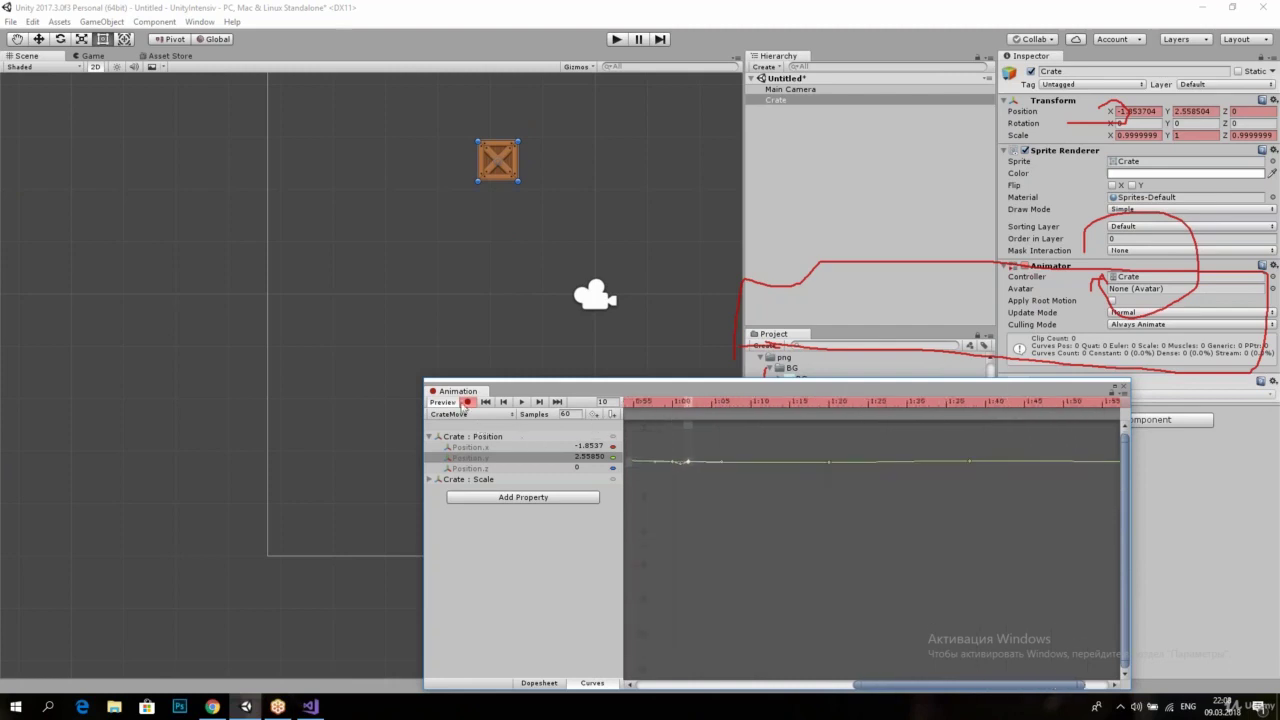
{"action": "left_click", "coordinate": [467, 402]}
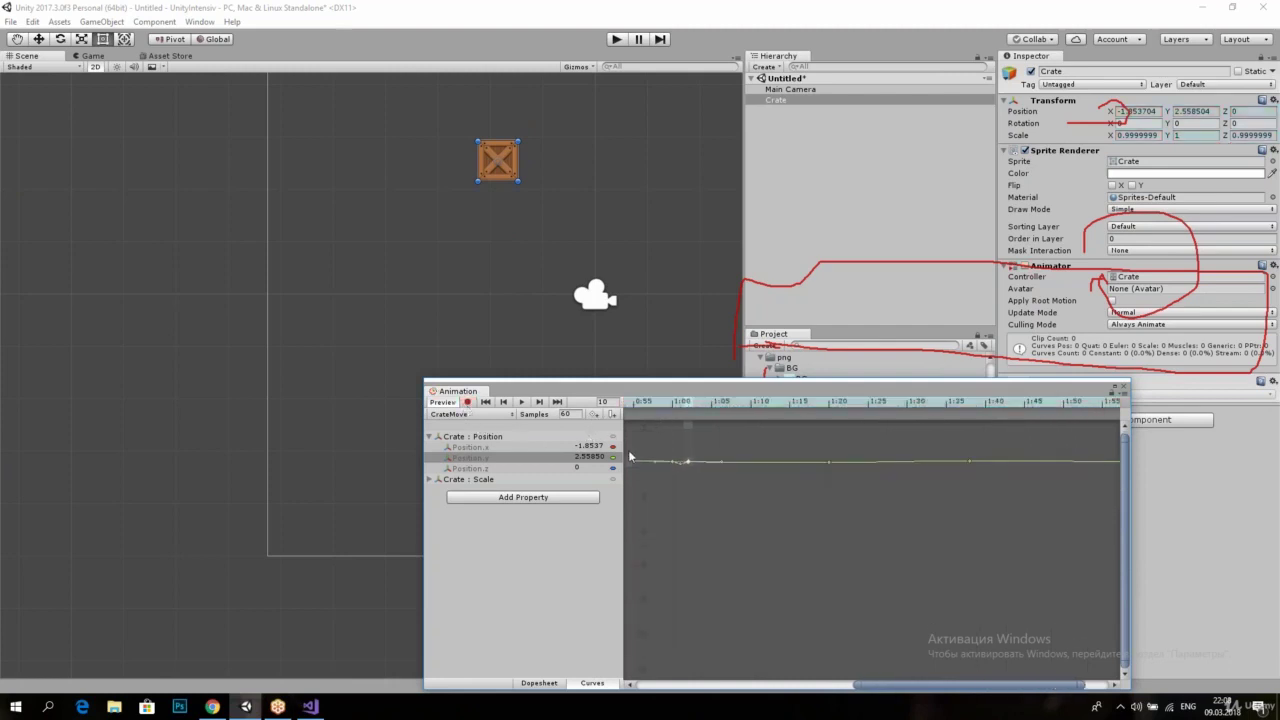
{"action": "left_click", "coordinate": [550, 684]}
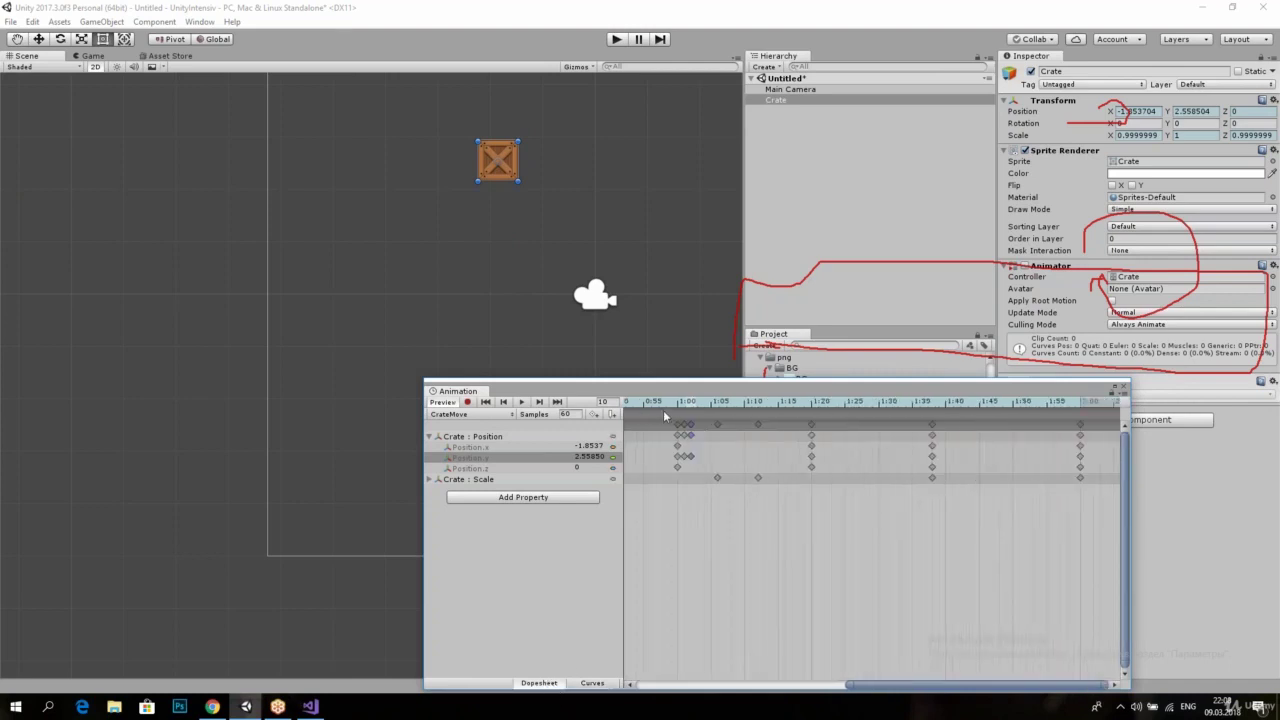
Step: Show the dopesheet overview and play the CrateMove animation
{"action": "left_click", "coordinate": [667, 403]}
{"action": "scroll", "coordinate": [679, 429], "scroll_direction": "down", "scroll_amount": 5}
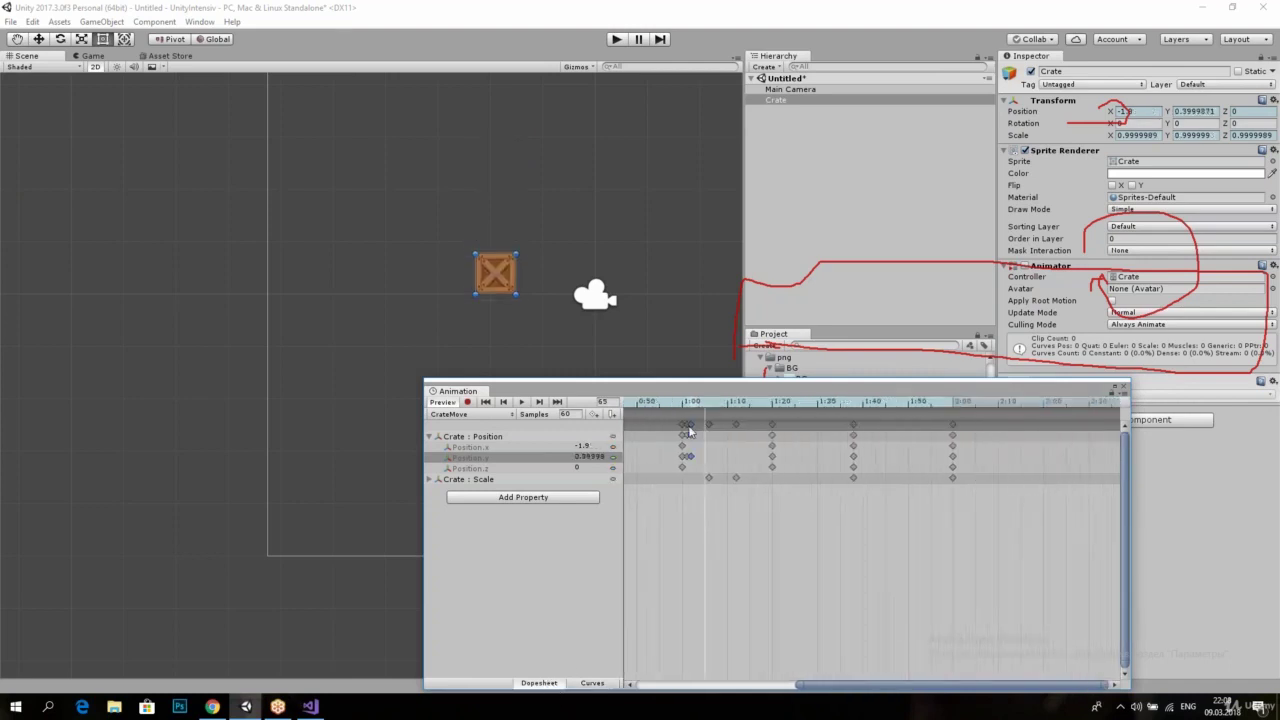
{"action": "key", "text": "space"}
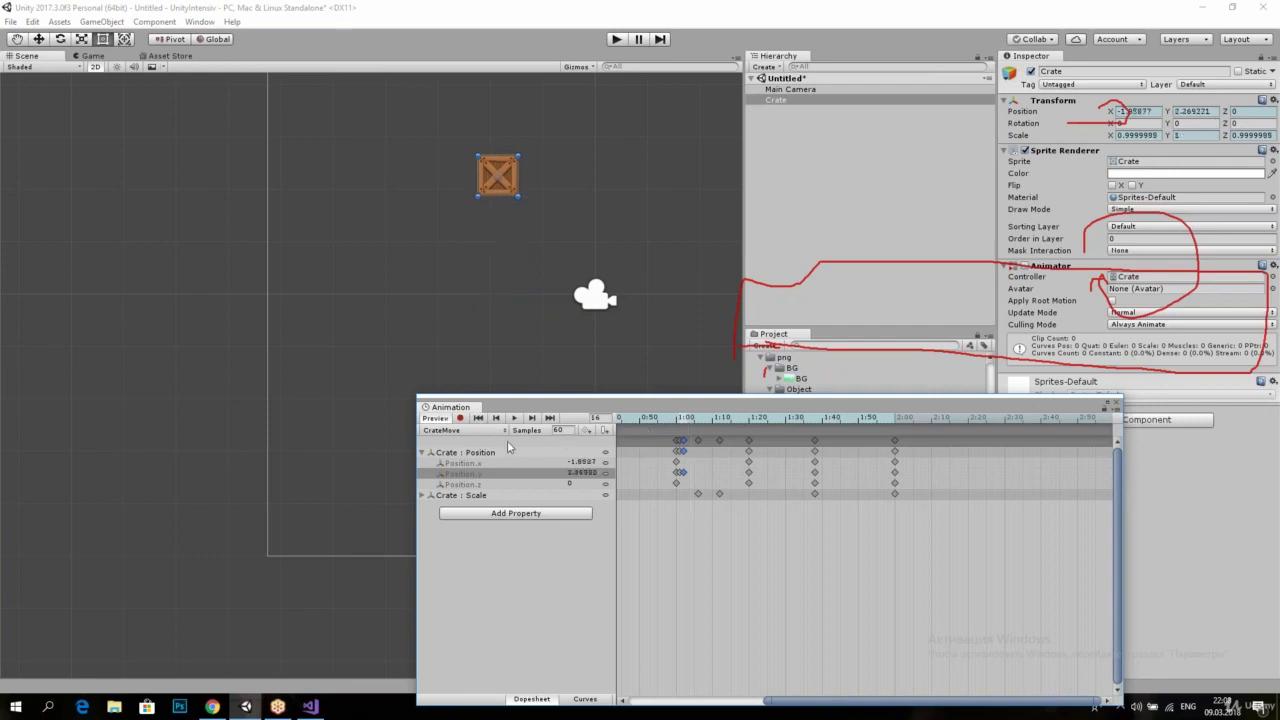
{"action": "scroll", "coordinate": [676, 453], "scroll_direction": "down", "scroll_amount": 3}
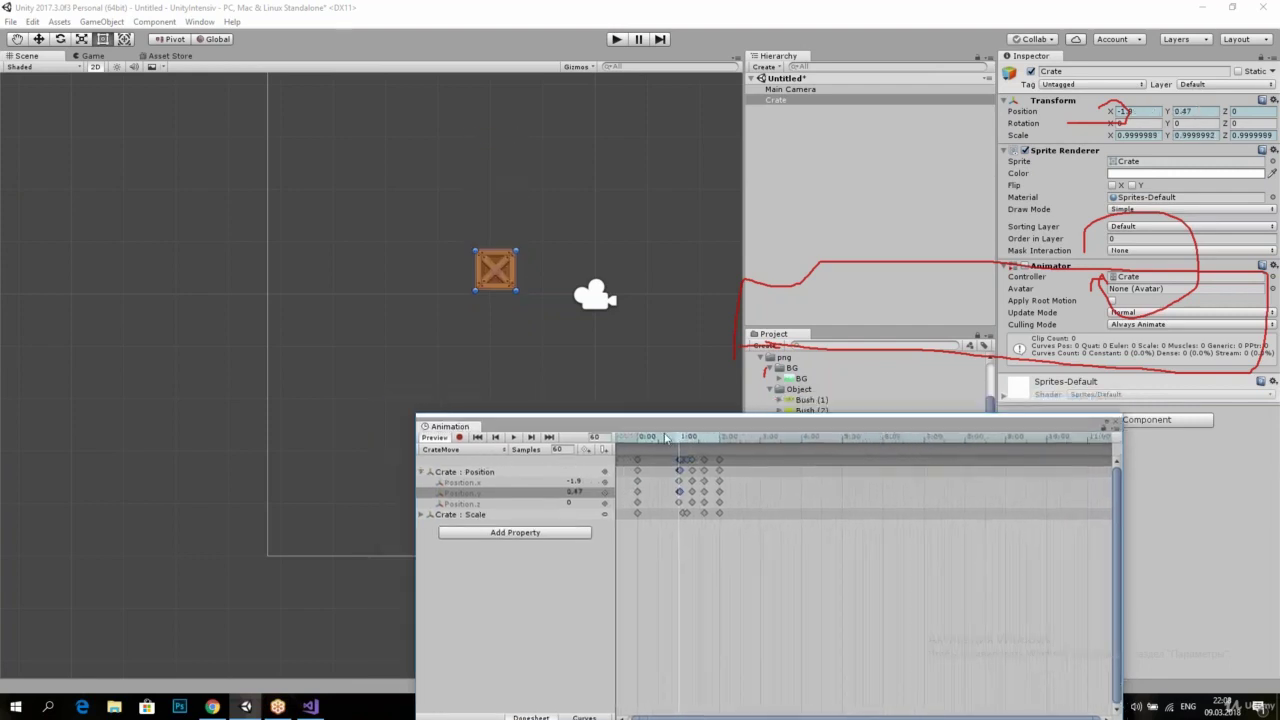
Step: Duplicate the crate into Crate (1) and Crate (2), placing each further right
{"action": "key", "text": "ctrl+d"}
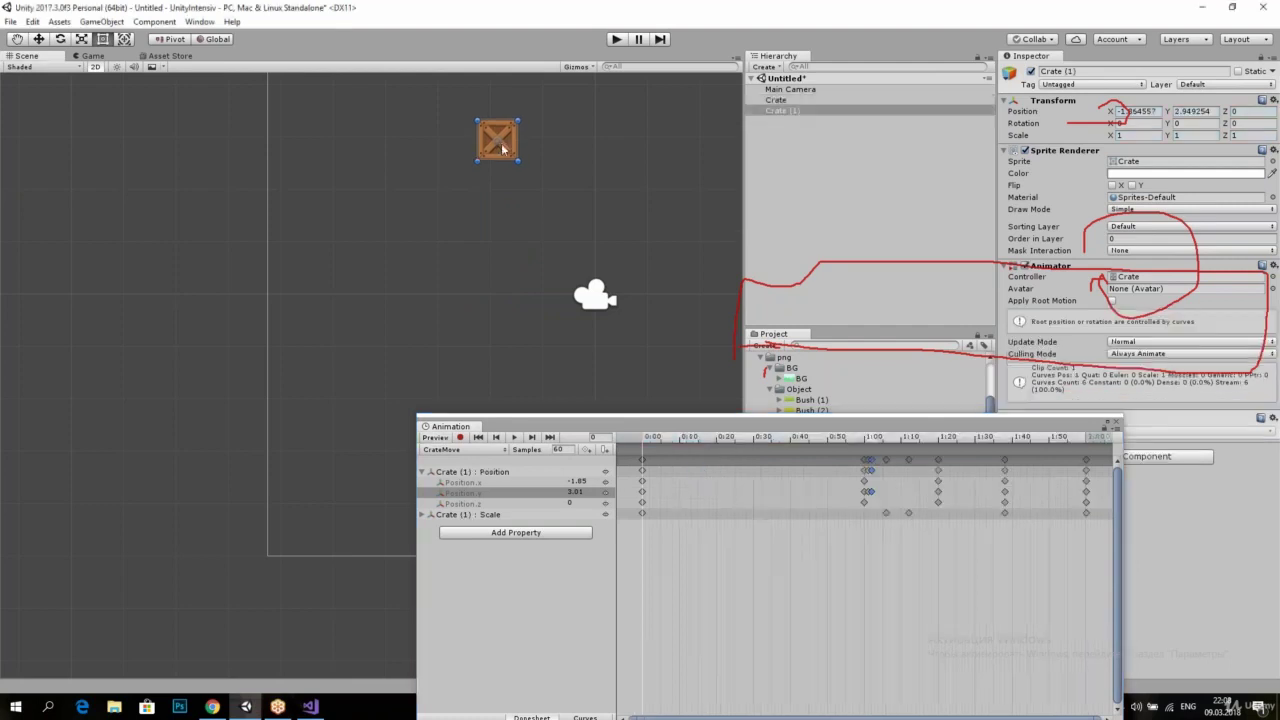
{"action": "left_click_drag", "start_coordinate": [510, 144], "coordinate": [713, 142]}
{"action": "key", "text": "ctrl+d"}
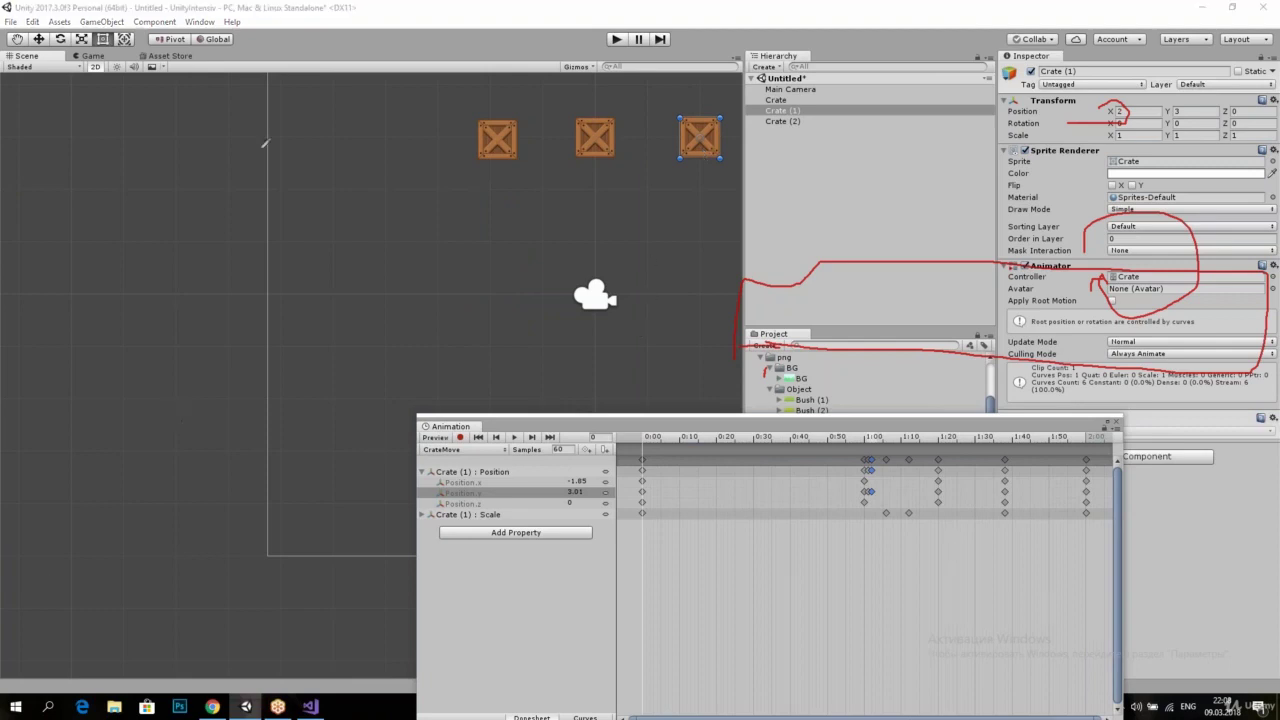
{"action": "left_click_drag", "start_coordinate": [214, 150], "coordinate": [237, 240]}
{"action": "left_click_drag", "start_coordinate": [264, 100], "coordinate": [257, 265]}
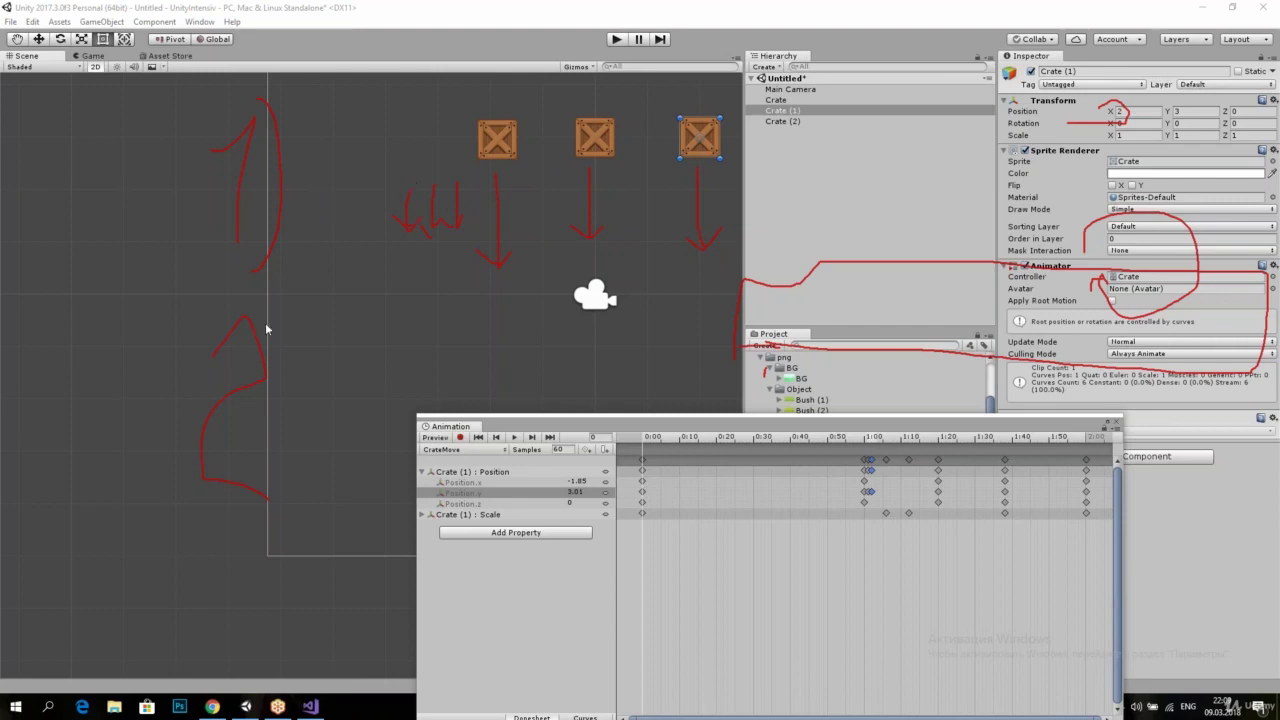
Step: Clear the screen annotations and enter Play mode to watch the crate's CrateMove animation in the Game view
{"action": "left_click_drag", "start_coordinate": [398, 189], "coordinate": [436, 203]}
{"action": "key", "text": "Escape"}
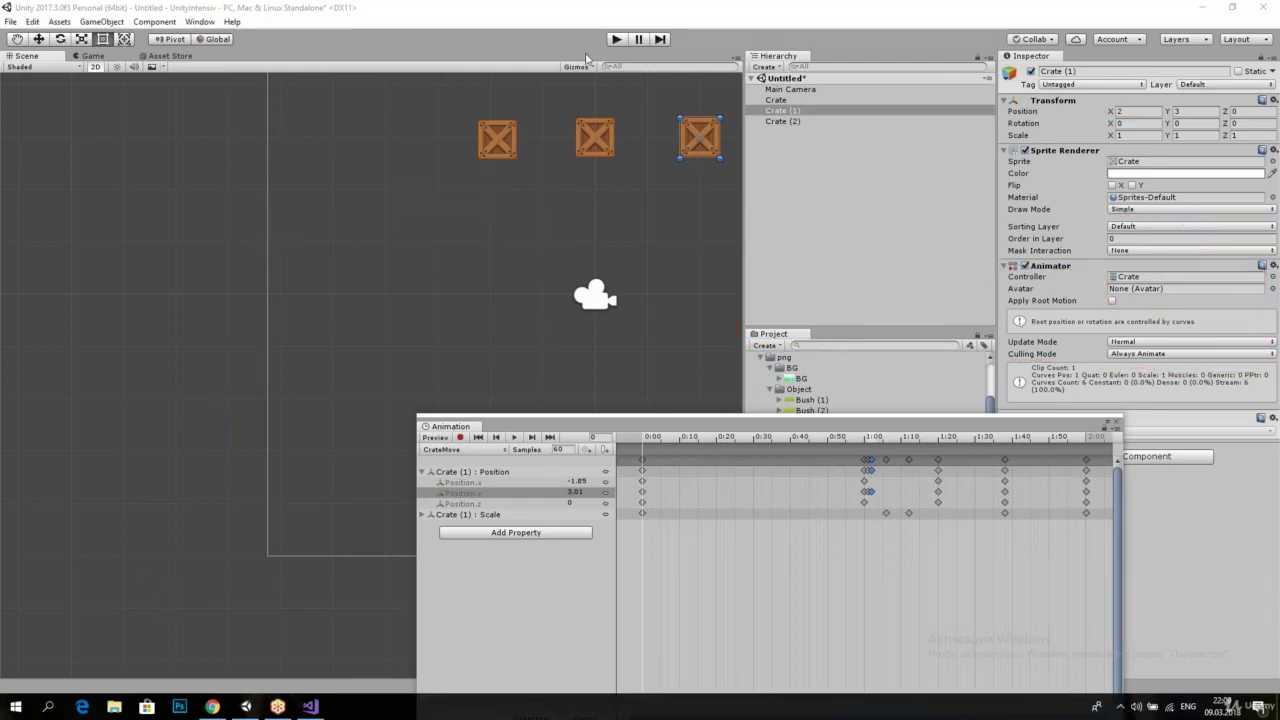
{"action": "left_click", "coordinate": [622, 39]}
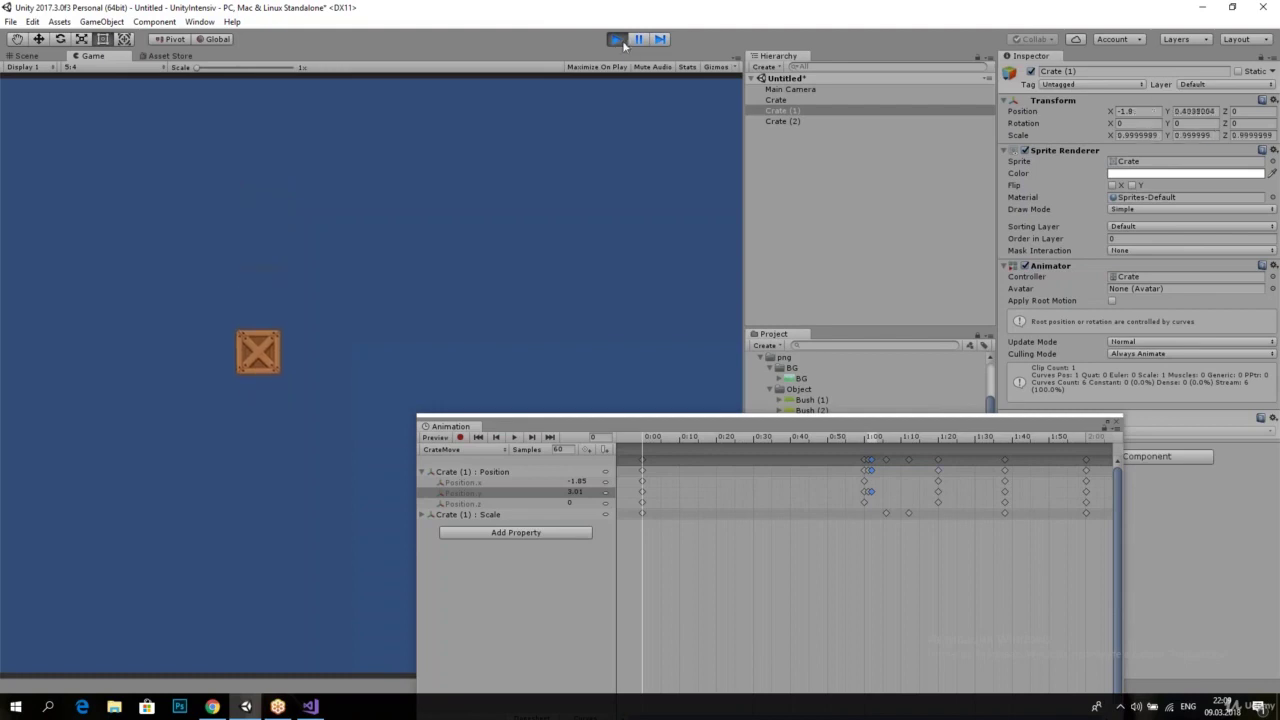
Step: Exit Play mode and scrub the CrateMove timeline to preview the crate's motion
{"action": "left_click", "coordinate": [617, 40]}
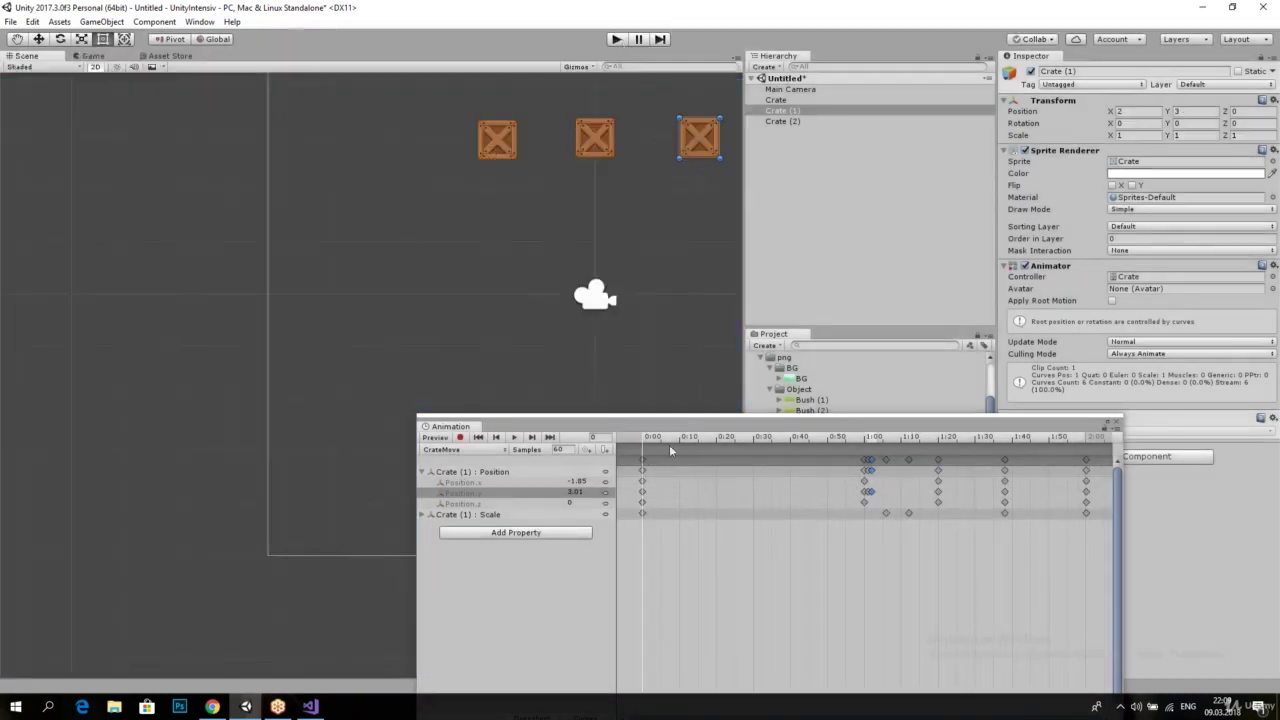
{"action": "mouse_move", "coordinate": [669, 444]}
{"action": "left_mouse_down"}
{"action": "mouse_move", "coordinate": [641, 452]}
{"action": "mouse_move", "coordinate": [1090, 459]}
{"action": "mouse_move", "coordinate": [990, 461]}
{"action": "left_mouse_up"}
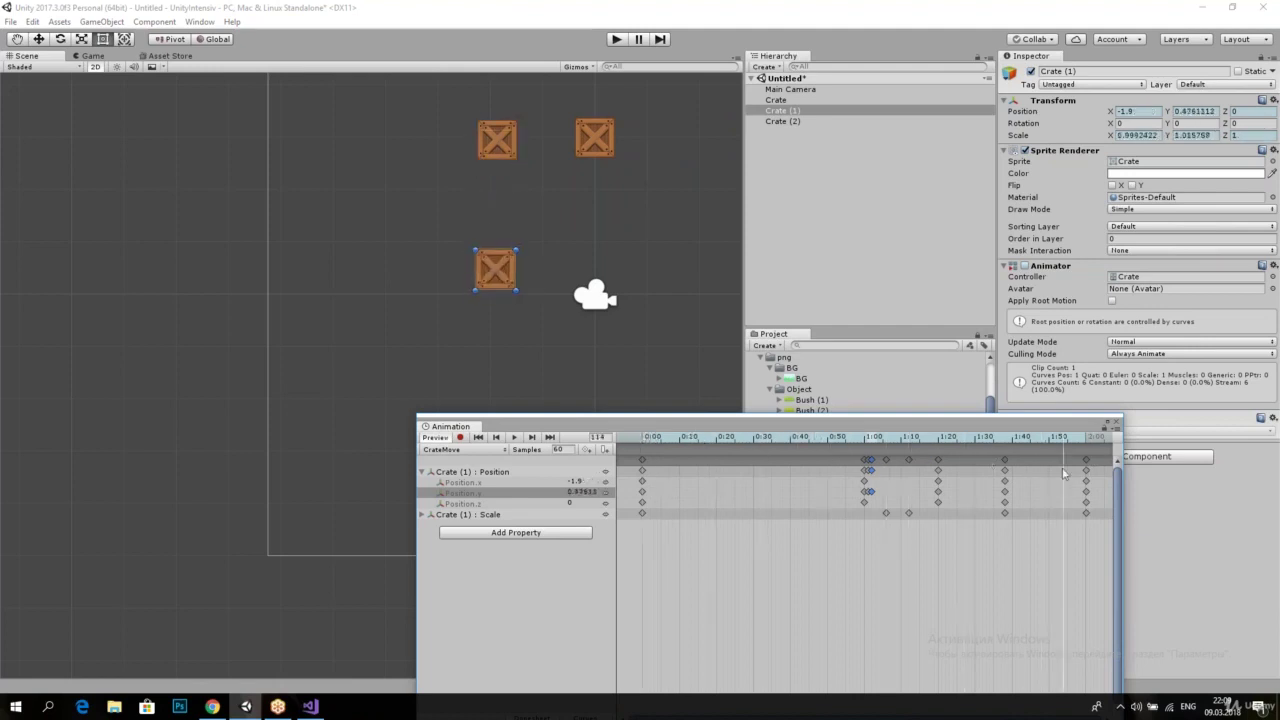
{"action": "left_click_drag", "start_coordinate": [990, 461], "coordinate": [526, 481]}
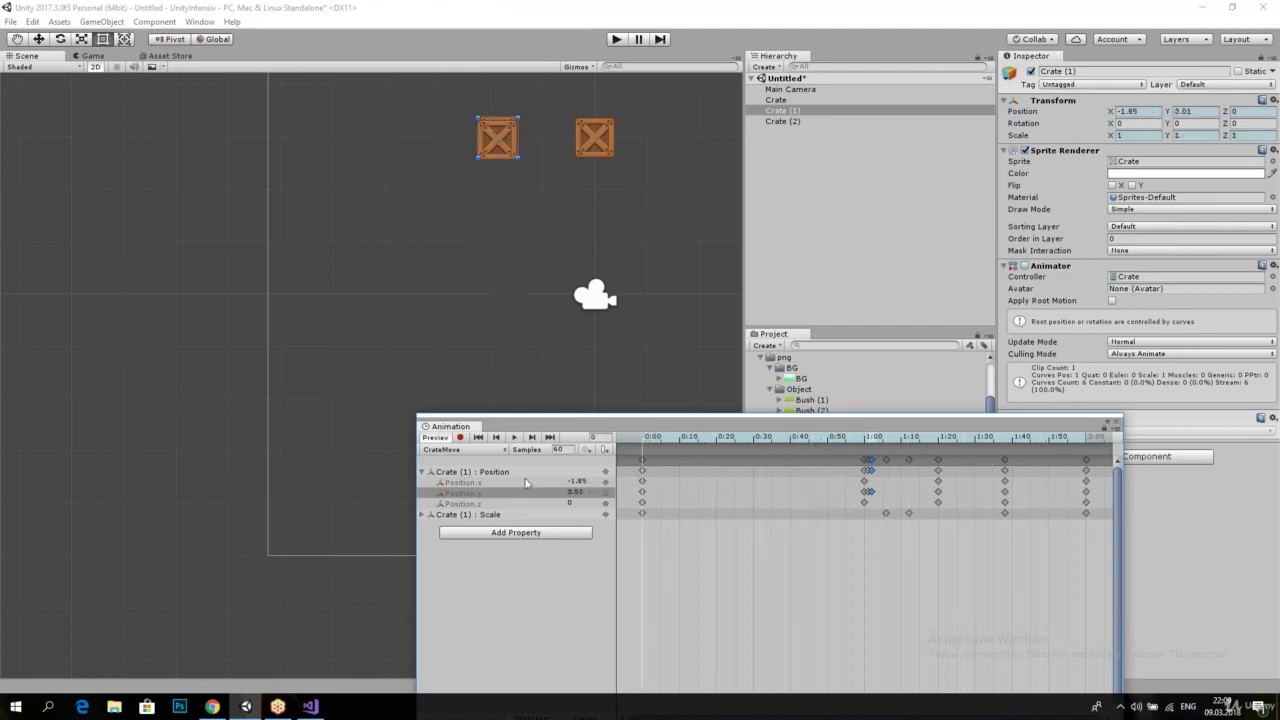
Step: Delete the crate's Position property, then undo the deletion and reselect Position.x
{"action": "left_click", "coordinate": [526, 483]}
{"action": "key", "text": "Delete"}
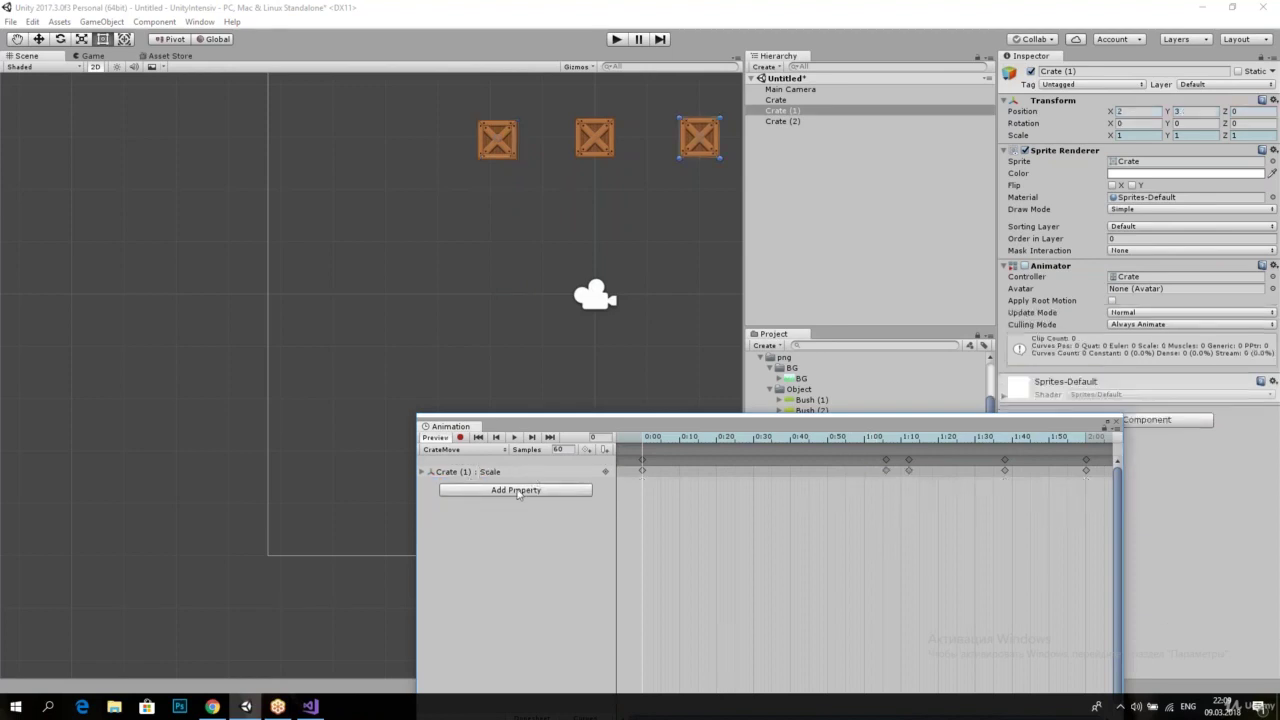
{"action": "key", "text": "ctrl+z"}
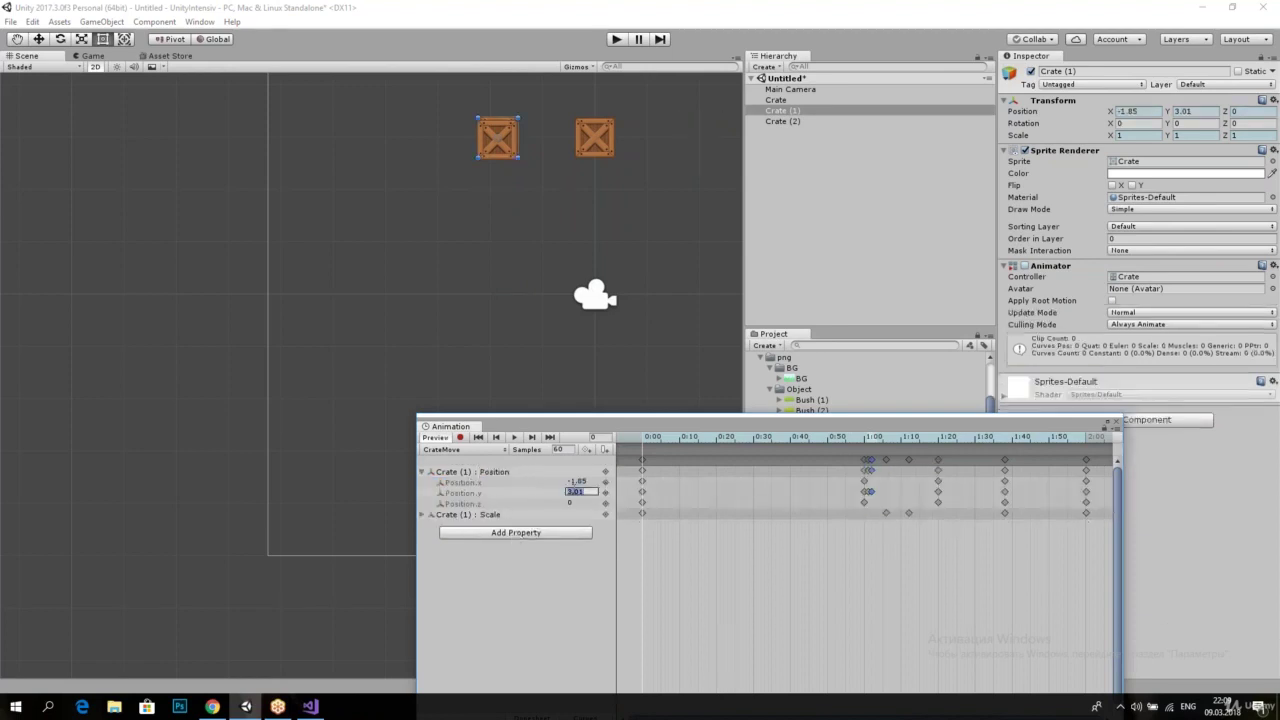
{"action": "left_click", "coordinate": [530, 493]}
{"action": "left_click", "coordinate": [521, 484]}
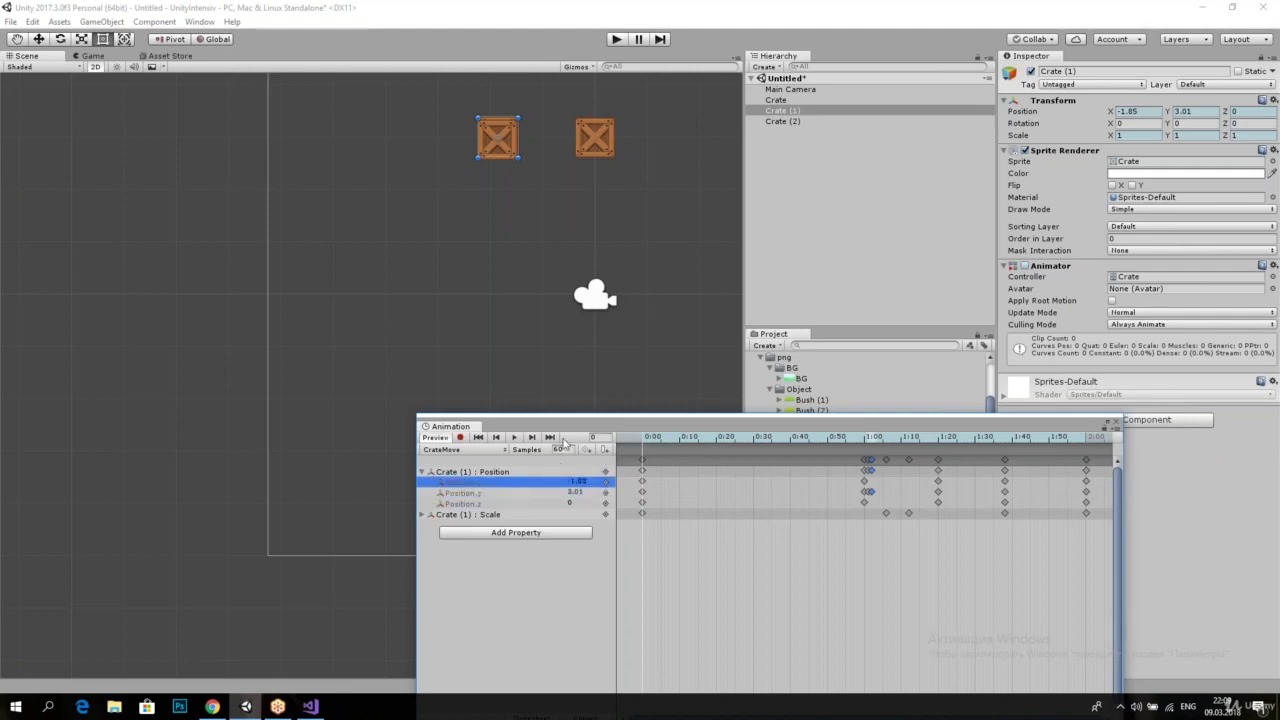
Step: Switch the Animation window to the Curves view for Crate (1)'s Position.x
{"action": "left_click_drag", "start_coordinate": [571, 426], "coordinate": [510, 376]}
{"action": "left_click", "coordinate": [520, 430]}
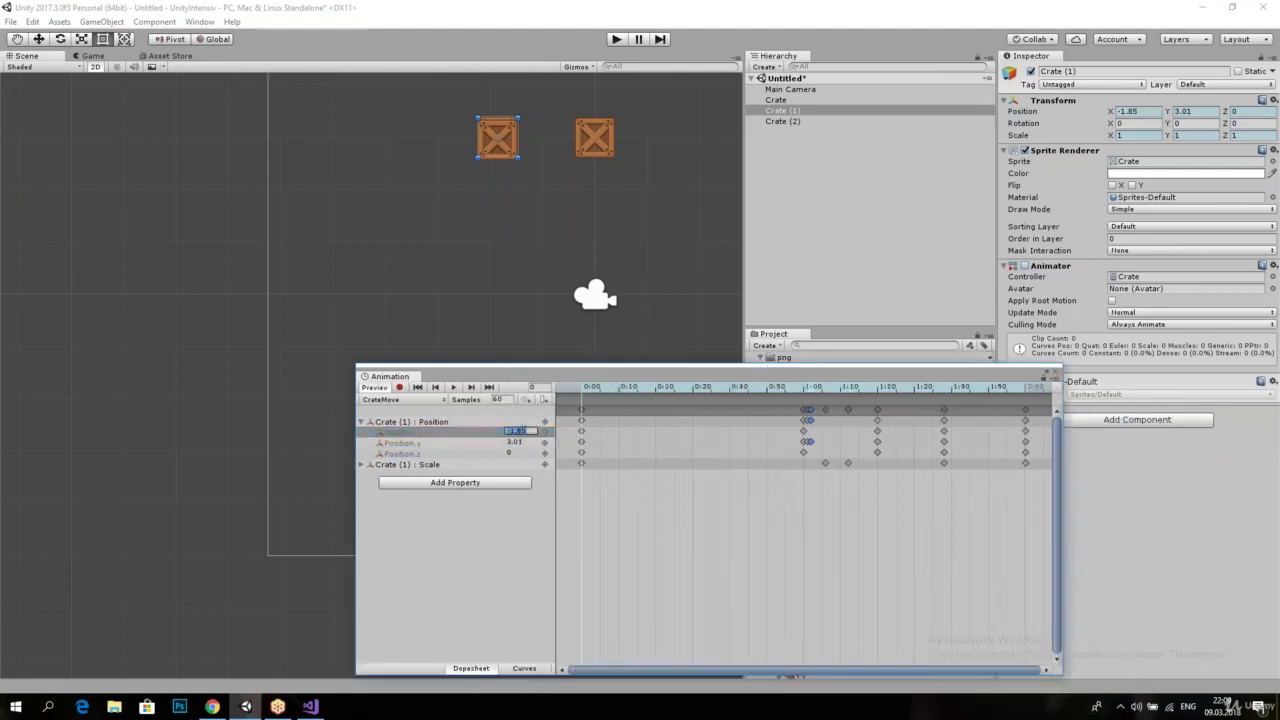
{"action": "left_click", "coordinate": [531, 440]}
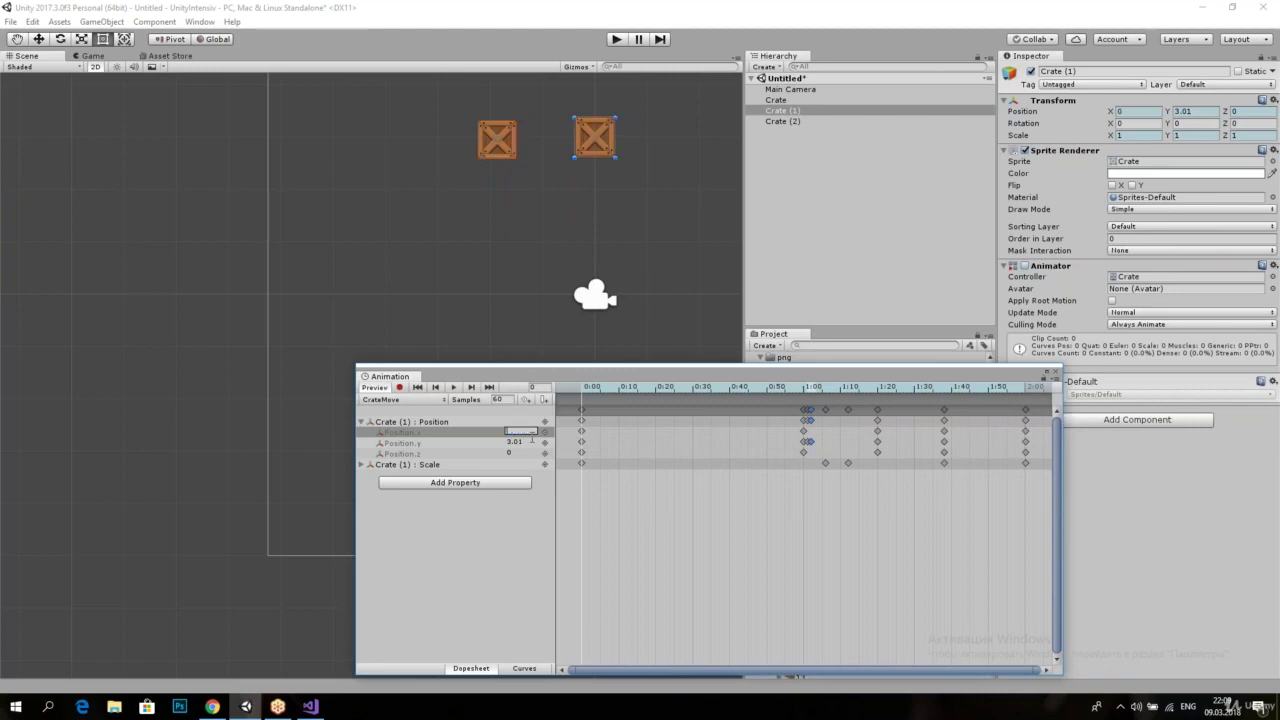
{"action": "left_click", "coordinate": [520, 668]}
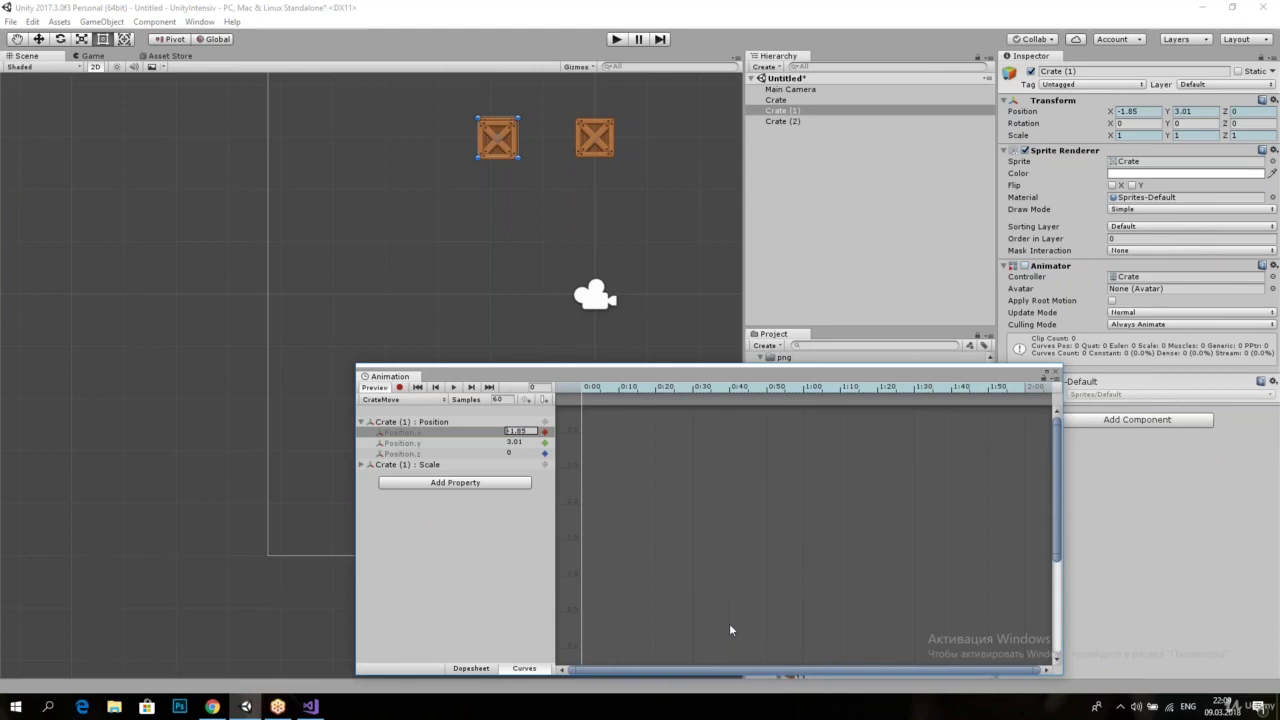
Step: Frame the Position.x curve starting at 0:00 and delete its keyframe
{"action": "scroll", "coordinate": [574, 335], "scroll_direction": "down", "scroll_amount": 2}
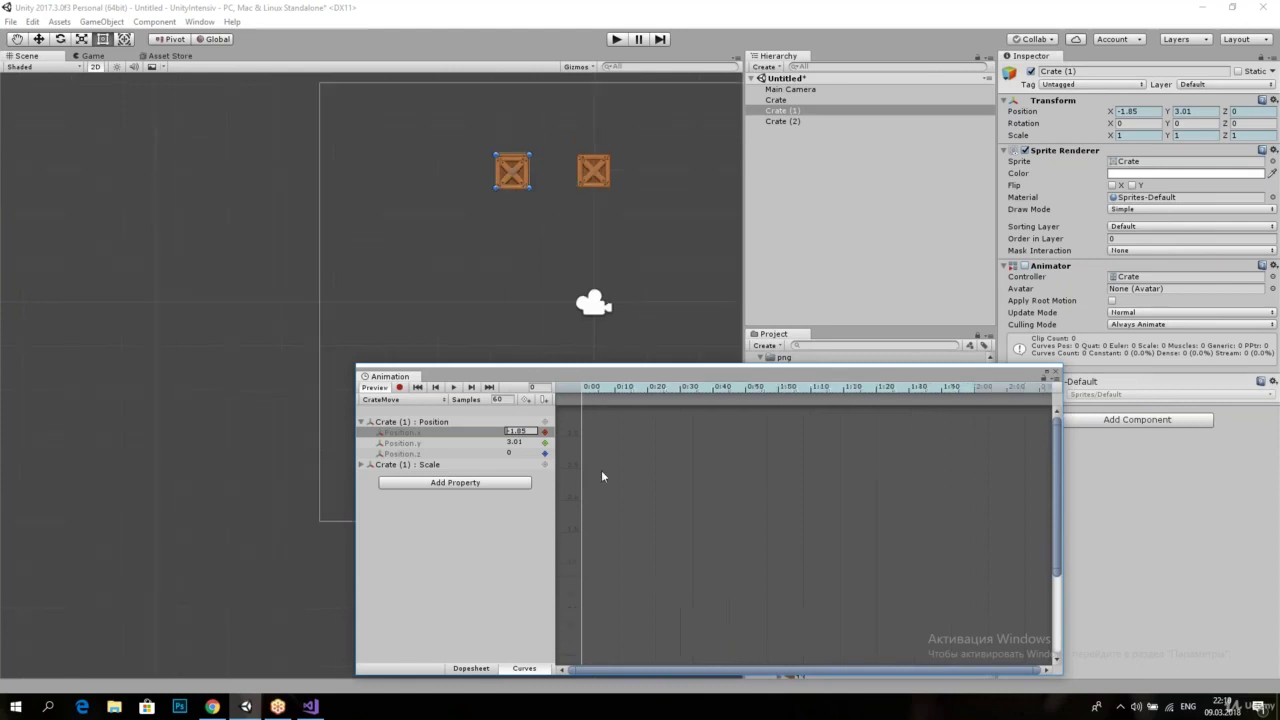
{"action": "scroll", "coordinate": [602, 468], "scroll_direction": "down", "scroll_amount": 3}
{"action": "scroll", "coordinate": [606, 480], "scroll_direction": "down", "scroll_amount": 2}
{"action": "scroll", "coordinate": [606, 500], "scroll_direction": "up", "scroll_amount": 2, "text": "shift"}
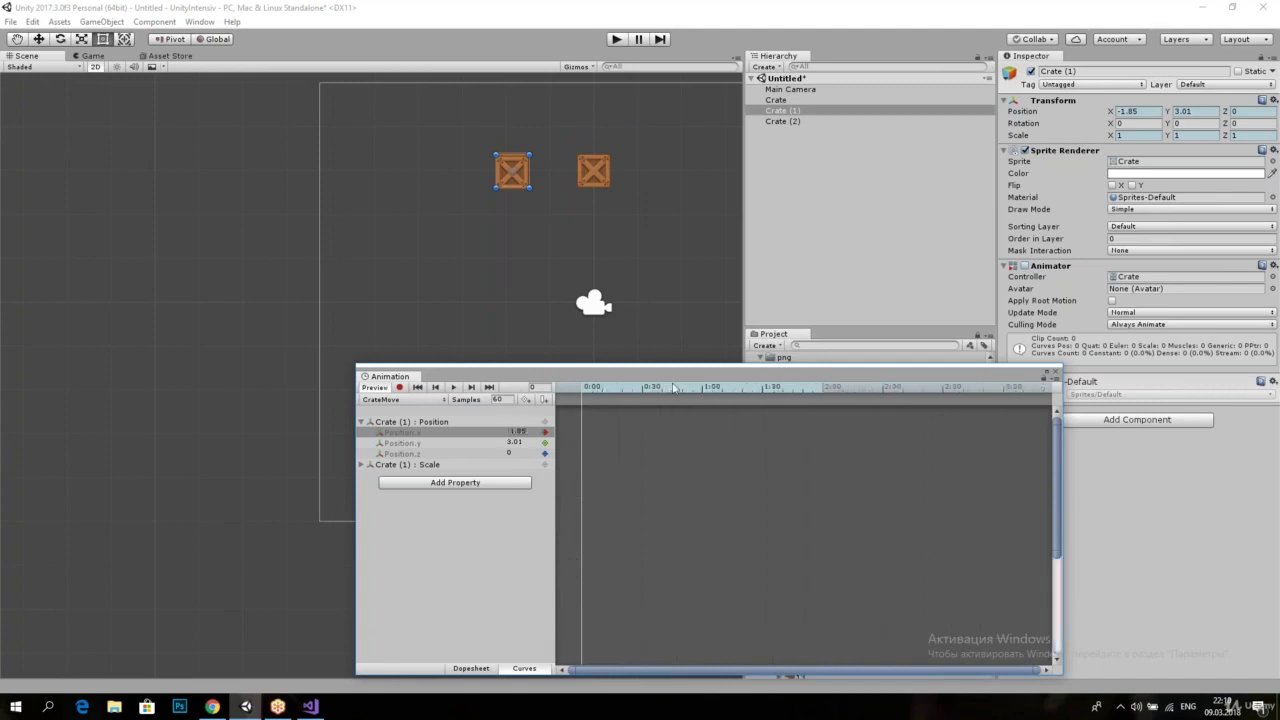
{"action": "scroll", "coordinate": [685, 449], "scroll_direction": "down", "scroll_amount": 2}
{"action": "scroll", "coordinate": [672, 456], "scroll_direction": "down", "scroll_amount": 2}
{"action": "scroll", "coordinate": [659, 470], "scroll_direction": "down", "scroll_amount": 1}
{"action": "scroll", "coordinate": [614, 532], "scroll_direction": "down", "scroll_amount": 2}
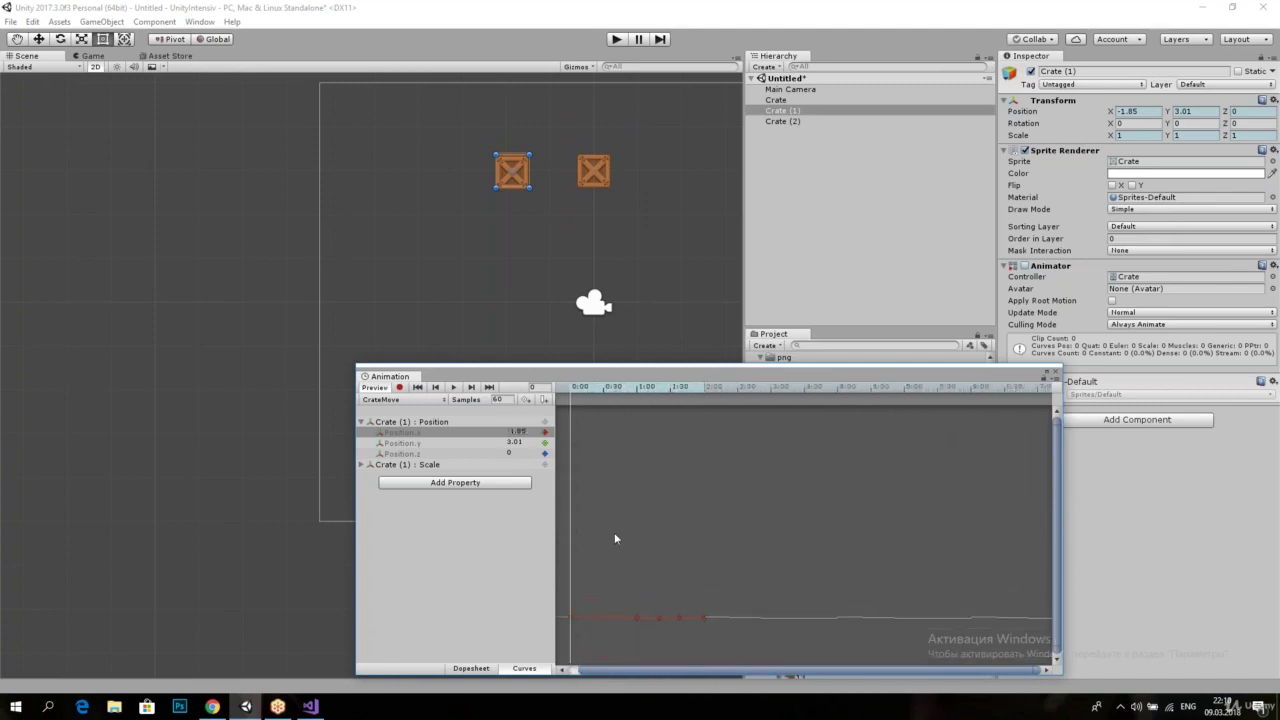
{"action": "scroll", "coordinate": [614, 532], "scroll_direction": "up", "scroll_amount": 2}
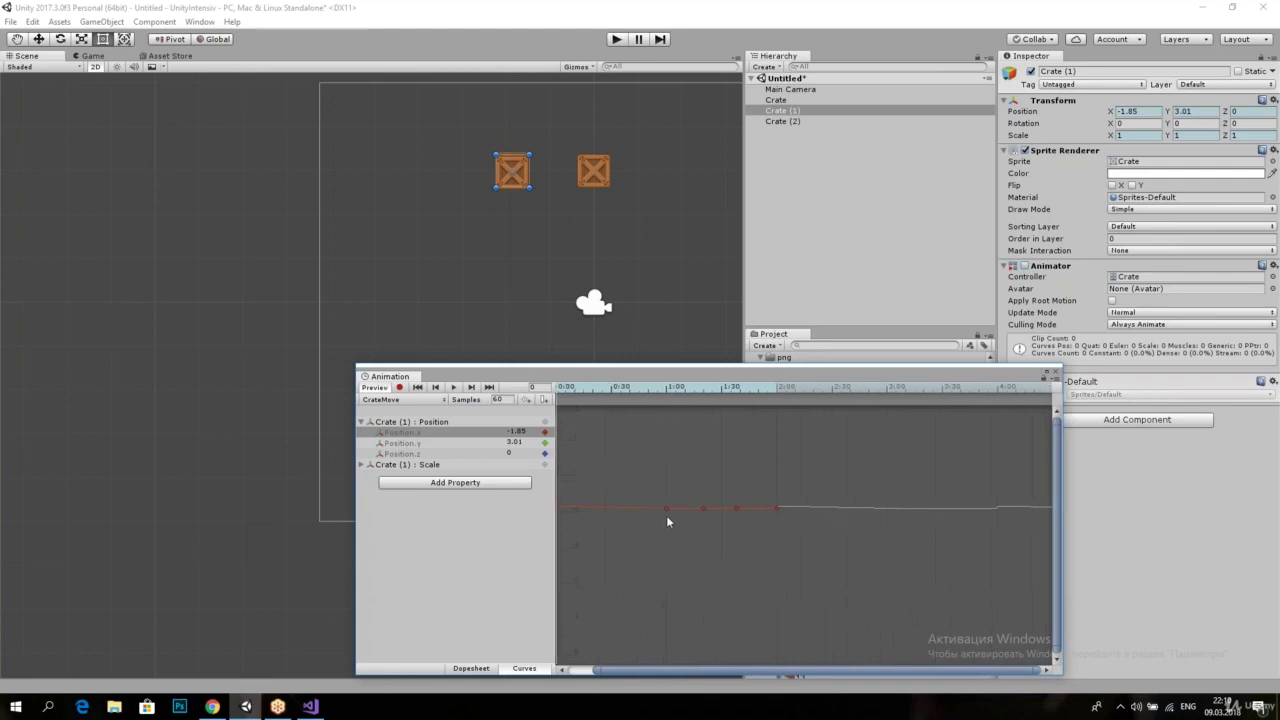
{"action": "scroll", "coordinate": [666, 515], "scroll_direction": "up", "scroll_amount": 1}
{"action": "scroll", "coordinate": [721, 481], "scroll_direction": "up", "scroll_amount": 1}
{"action": "scroll", "coordinate": [696, 503], "scroll_direction": "up", "scroll_amount": 1}
{"action": "scroll", "coordinate": [696, 503], "scroll_direction": "up", "scroll_amount": 1}
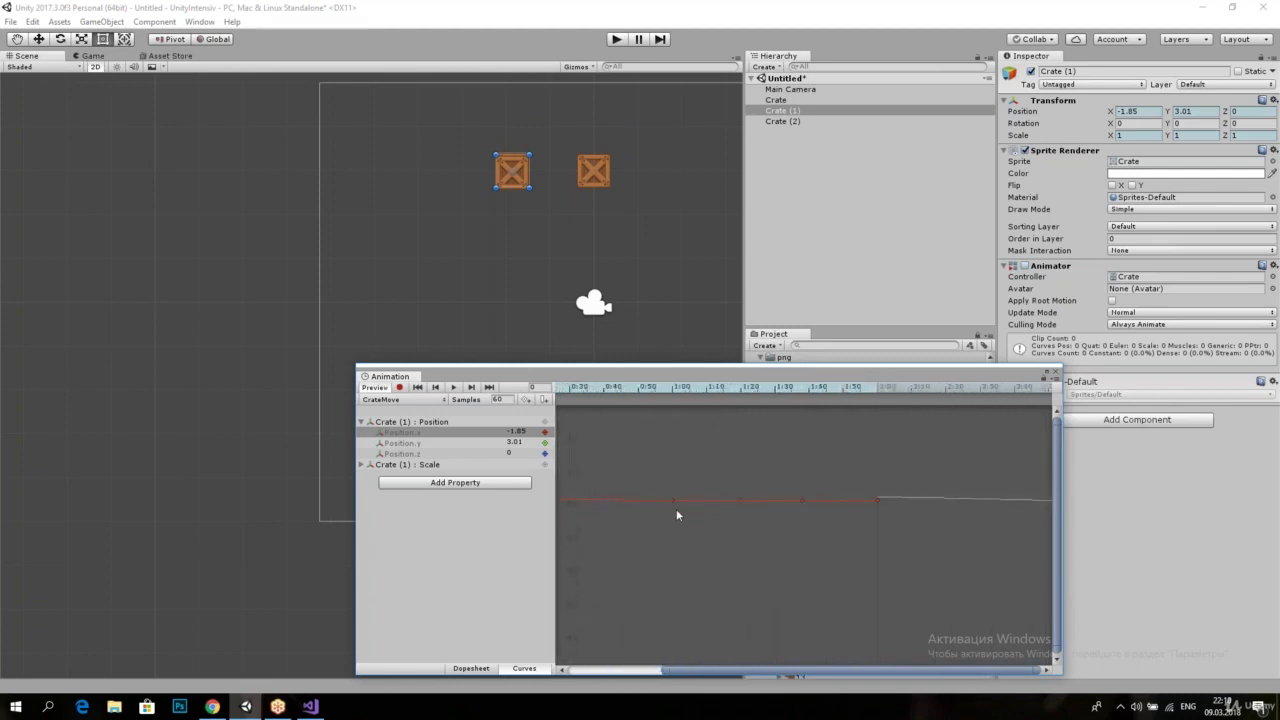
{"action": "middle_click_drag", "start_coordinate": [676, 515], "coordinate": [843, 510]}
{"action": "scroll", "coordinate": [843, 510], "scroll_direction": "up", "scroll_amount": 1}
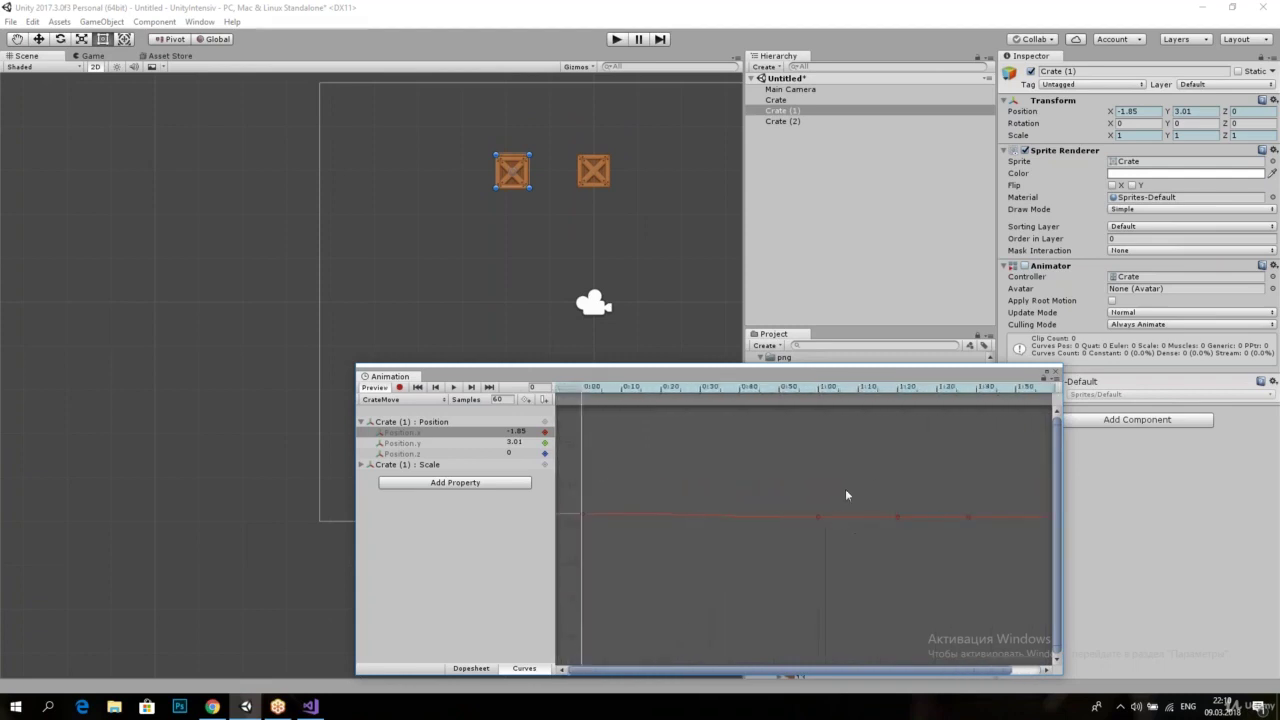
{"action": "scroll", "coordinate": [845, 495], "scroll_direction": "down", "scroll_amount": 1}
{"action": "scroll", "coordinate": [728, 521], "scroll_direction": "down", "scroll_amount": 1}
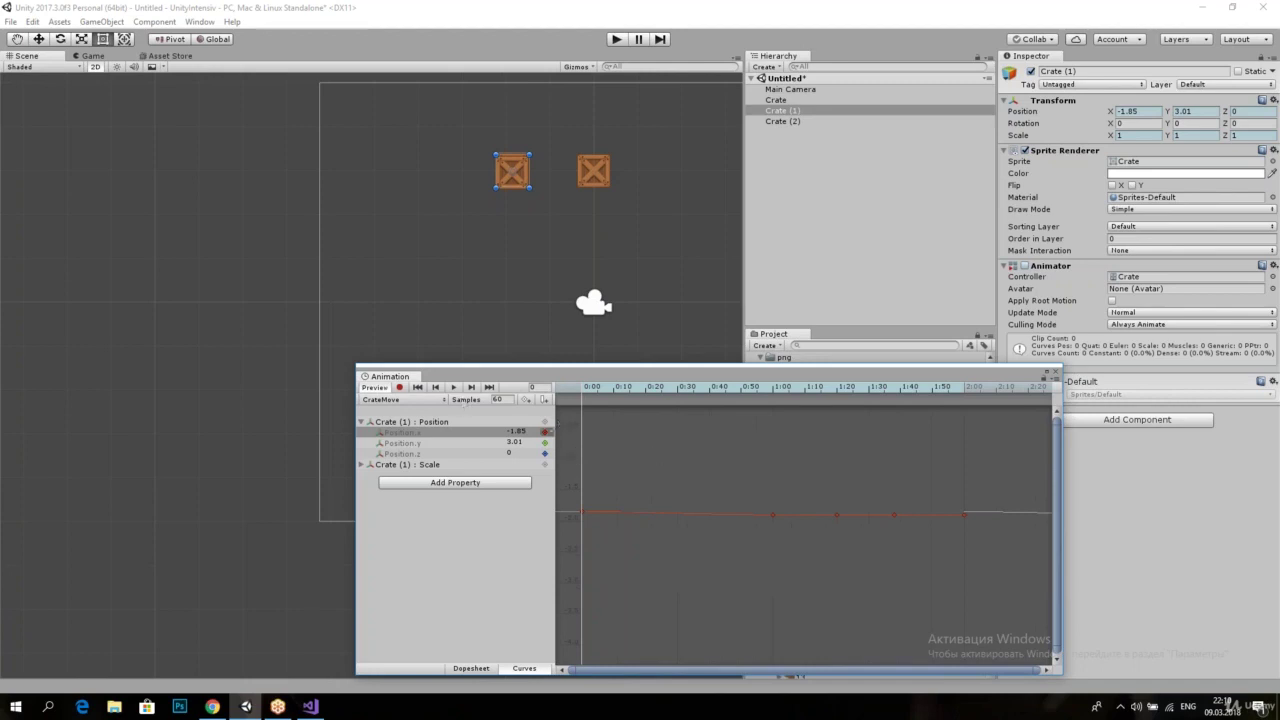
{"action": "right_click", "coordinate": [547, 433]}
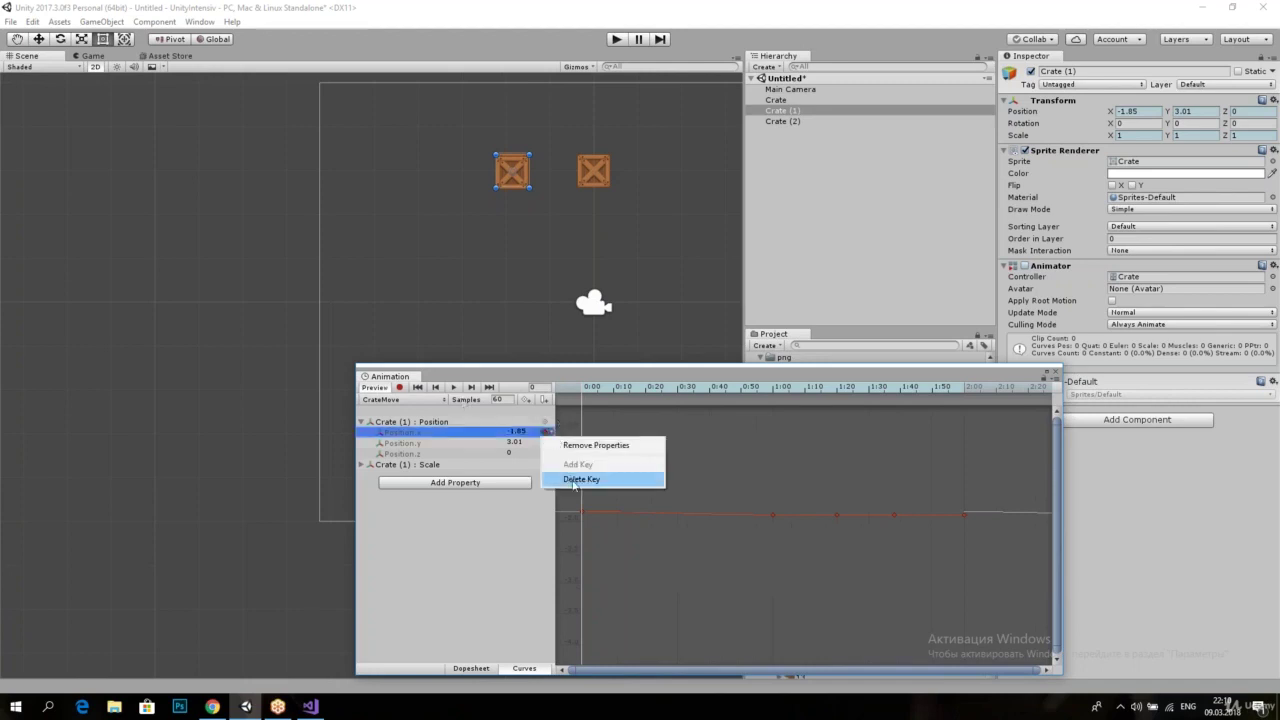
{"action": "left_click", "coordinate": [580, 479]}
Step: Play the animation preview, move Crate (1) right in the scene, and jump back near the start
{"action": "scroll", "coordinate": [614, 487], "scroll_direction": "down", "scroll_amount": 1}
{"action": "key", "text": "space"}
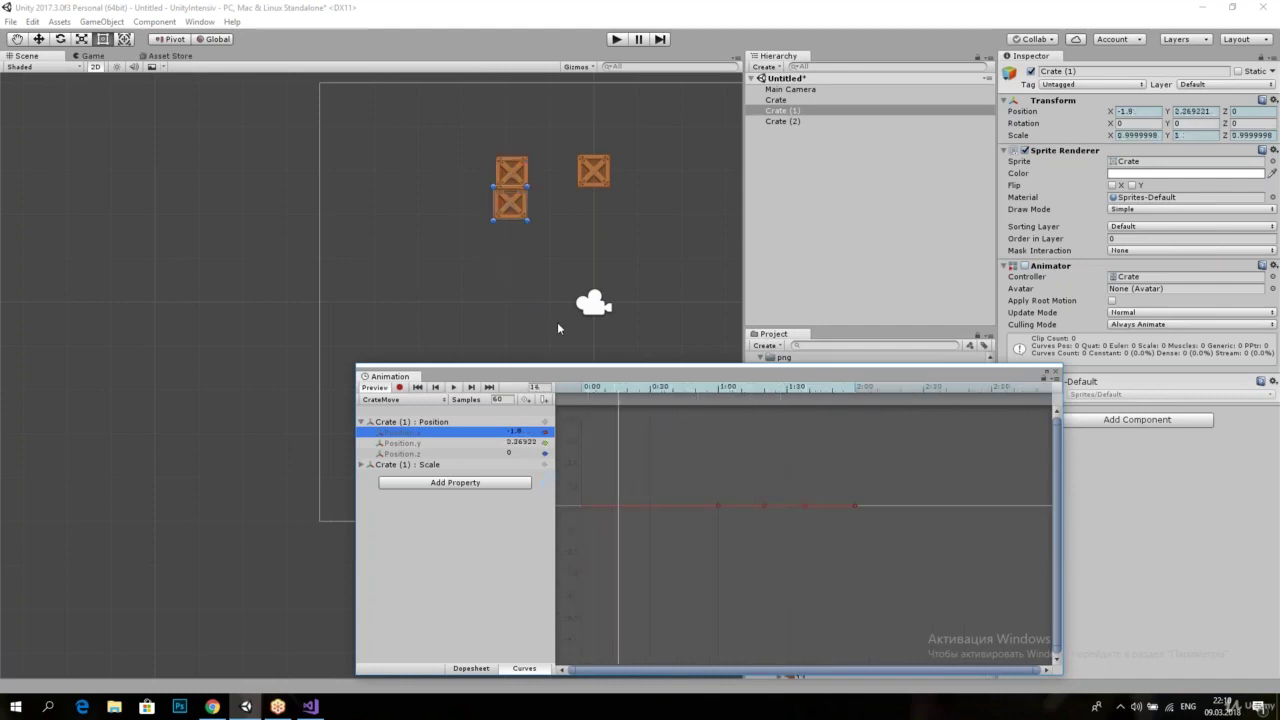
{"action": "left_click_drag", "start_coordinate": [514, 213], "coordinate": [690, 206]}
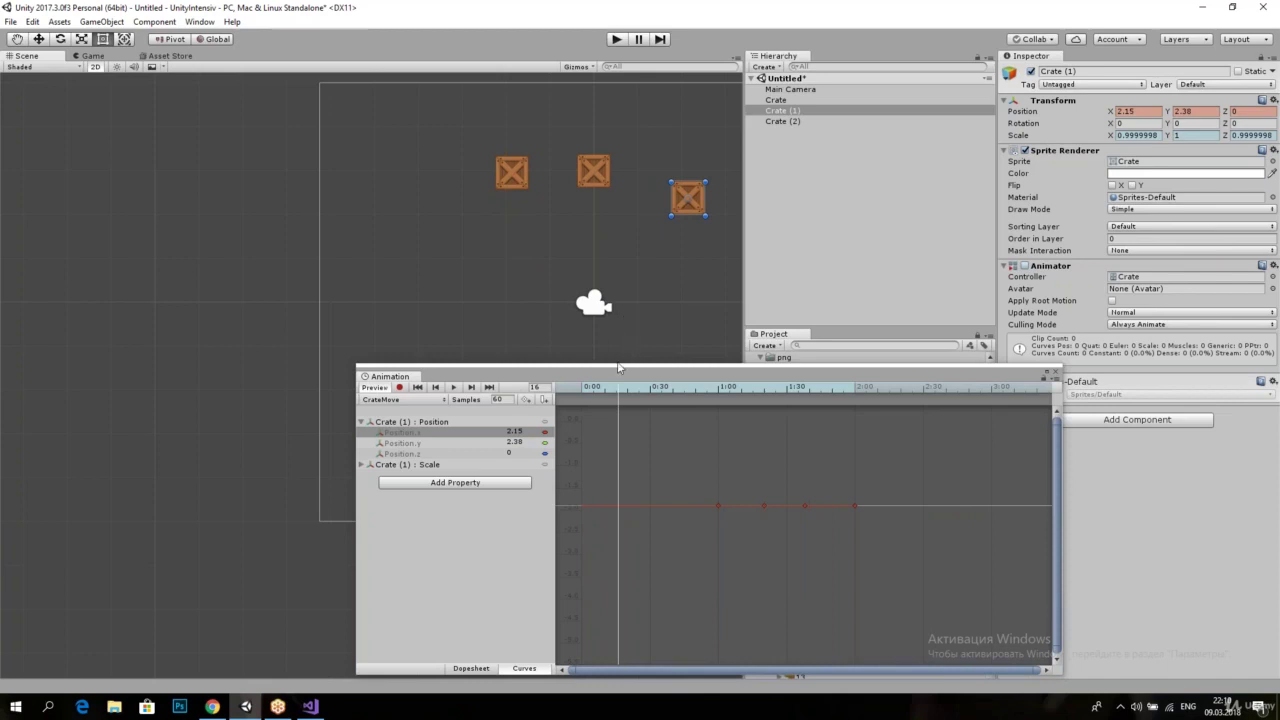
{"action": "left_click", "coordinate": [573, 392]}
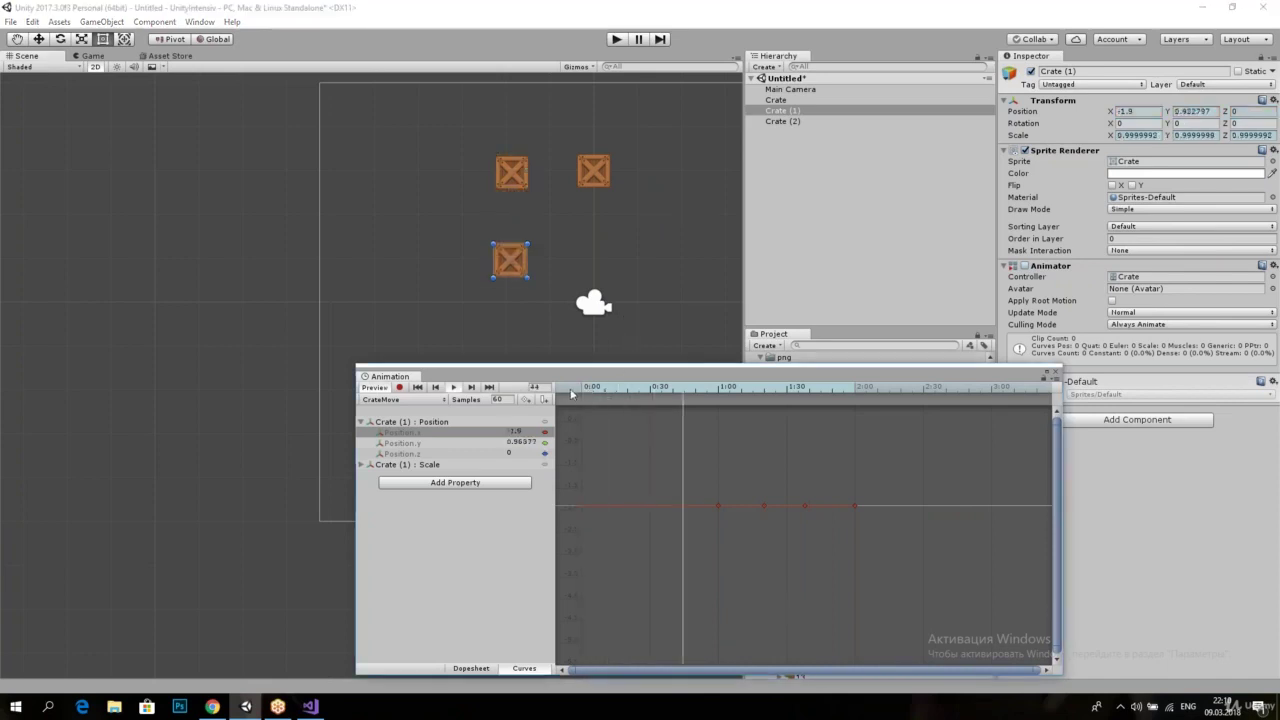
Step: Close the Animation window and select the first crate in the scene
{"action": "left_click", "coordinate": [1055, 372]}
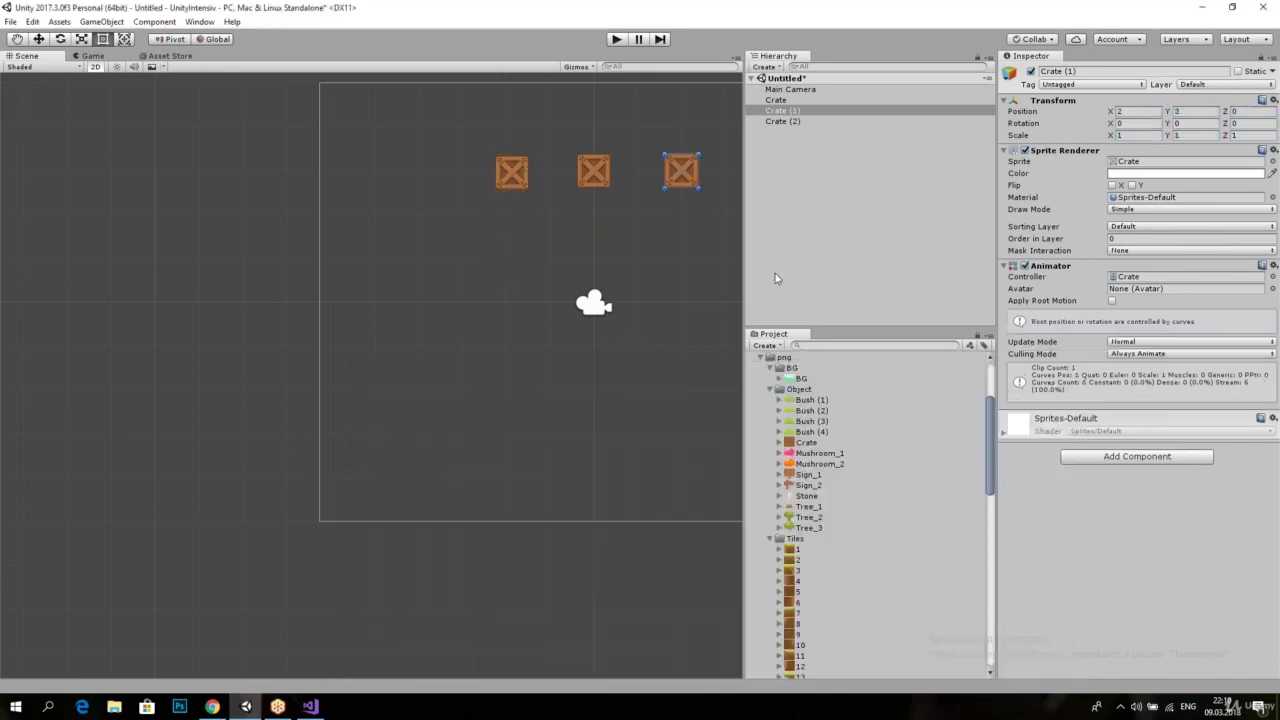
{"action": "middle_click_drag", "start_coordinate": [512, 176], "coordinate": [492, 253]}
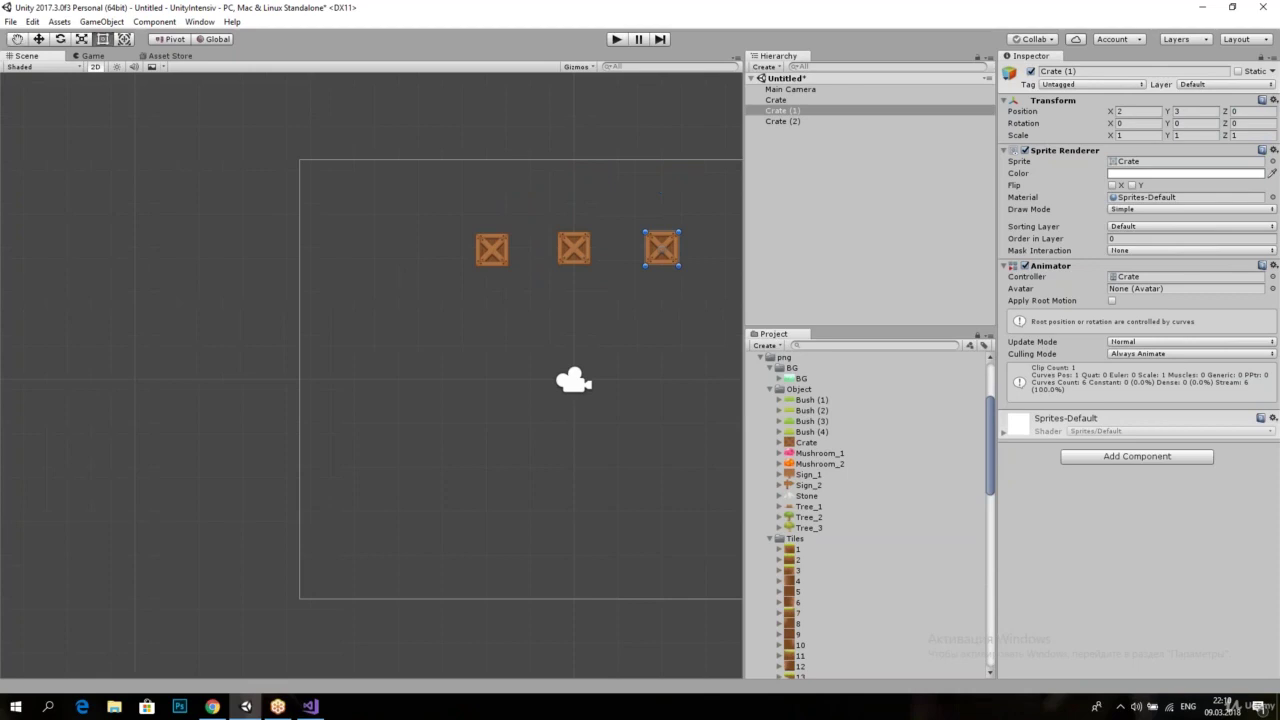
{"action": "left_click", "coordinate": [490, 247]}
{"action": "scroll", "coordinate": [490, 248], "scroll_direction": "up", "scroll_amount": 2}
{"action": "scroll", "coordinate": [495, 240], "scroll_direction": "up", "scroll_amount": 2}
Step: Create an empty GameObject, move it to the top level and rename it Crate
{"action": "right_click", "coordinate": [828, 141]}
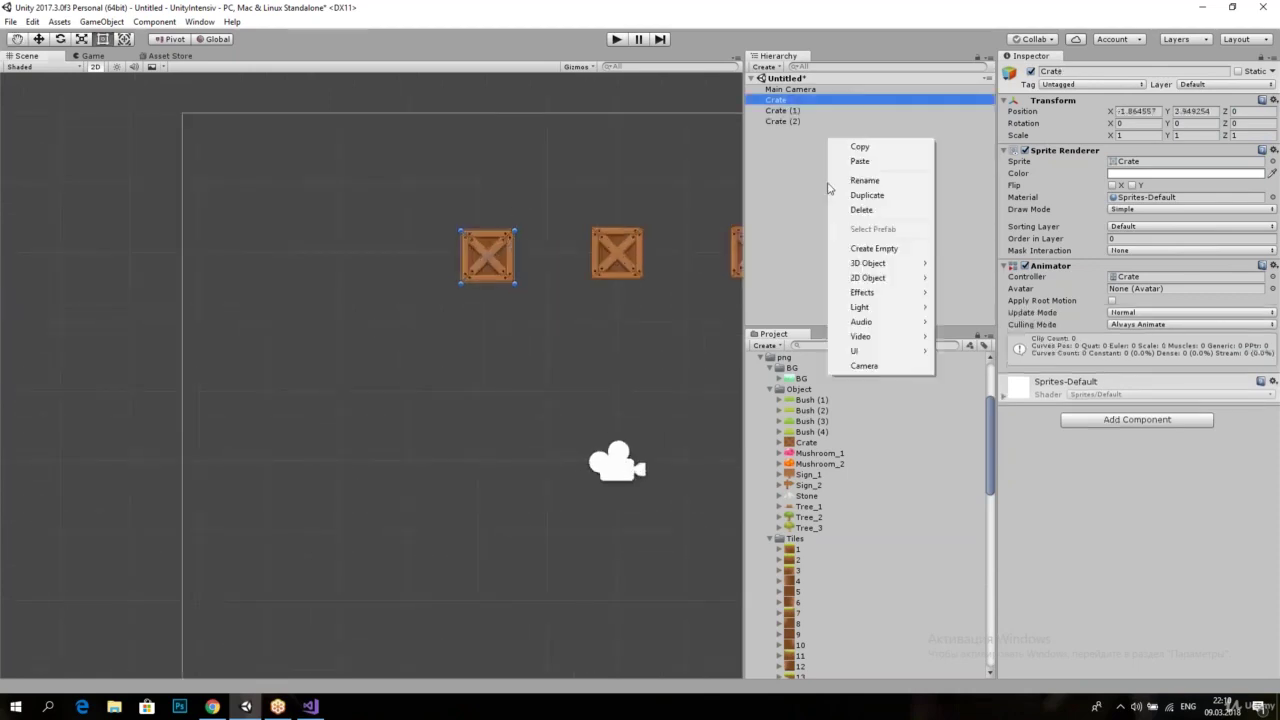
{"action": "left_click", "coordinate": [873, 248]}
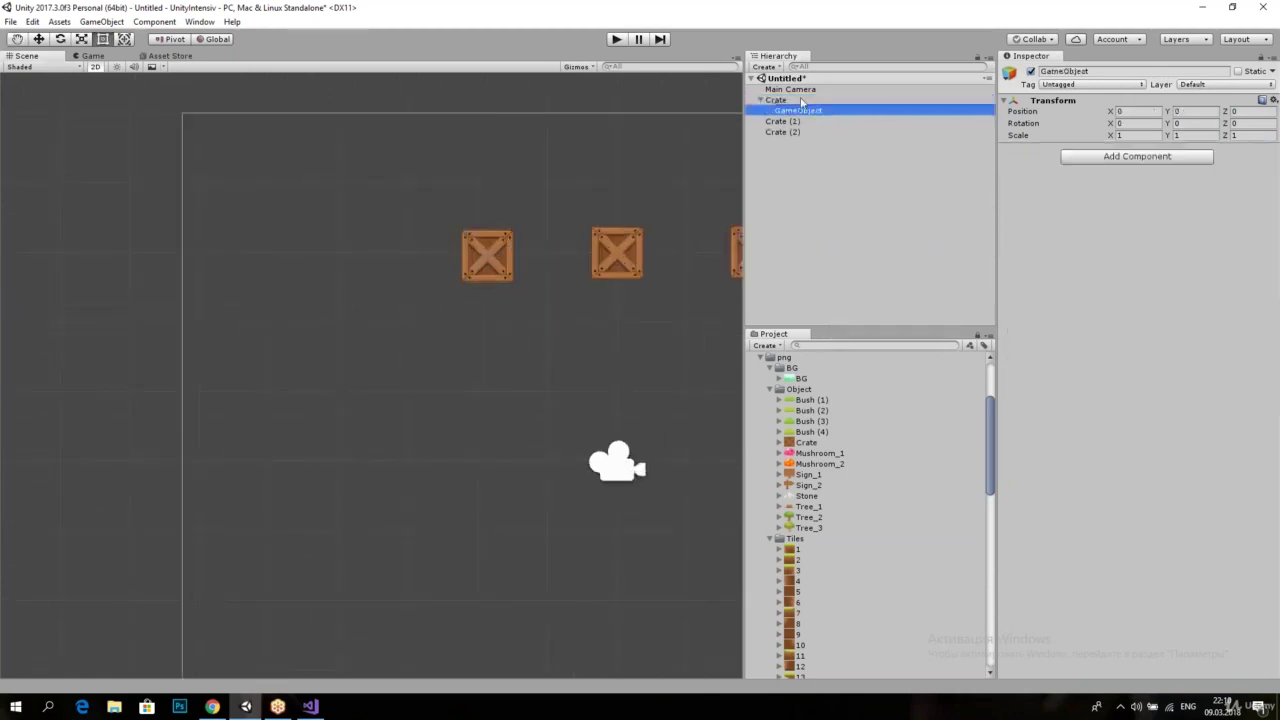
{"action": "left_click_drag", "start_coordinate": [838, 111], "coordinate": [800, 100]}
{"action": "left_click", "coordinate": [1100, 71]}
{"action": "type", "text": "G"}
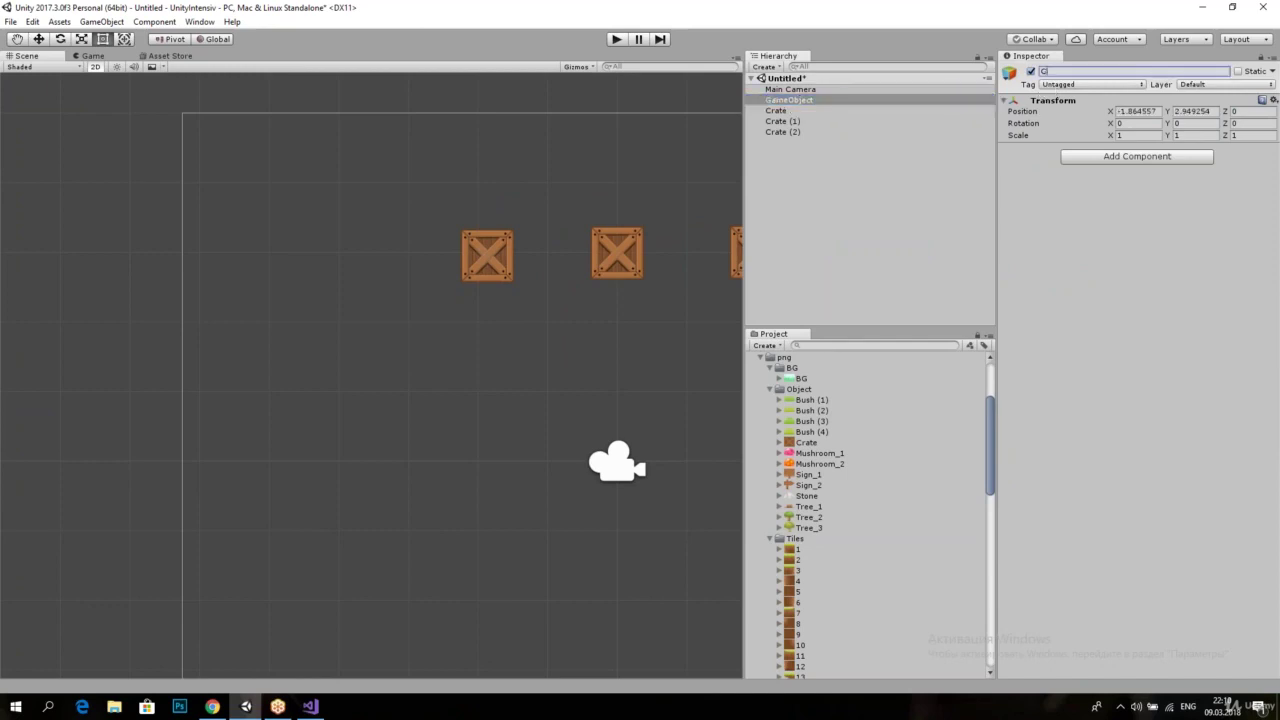
{"action": "type", "text": "e"}
{"action": "key", "text": "Return"}
Step: Delete Crate (1) and Crate (2), and nest the remaining sprite crate under the empty Crate
{"action": "left_click", "coordinate": [785, 129]}
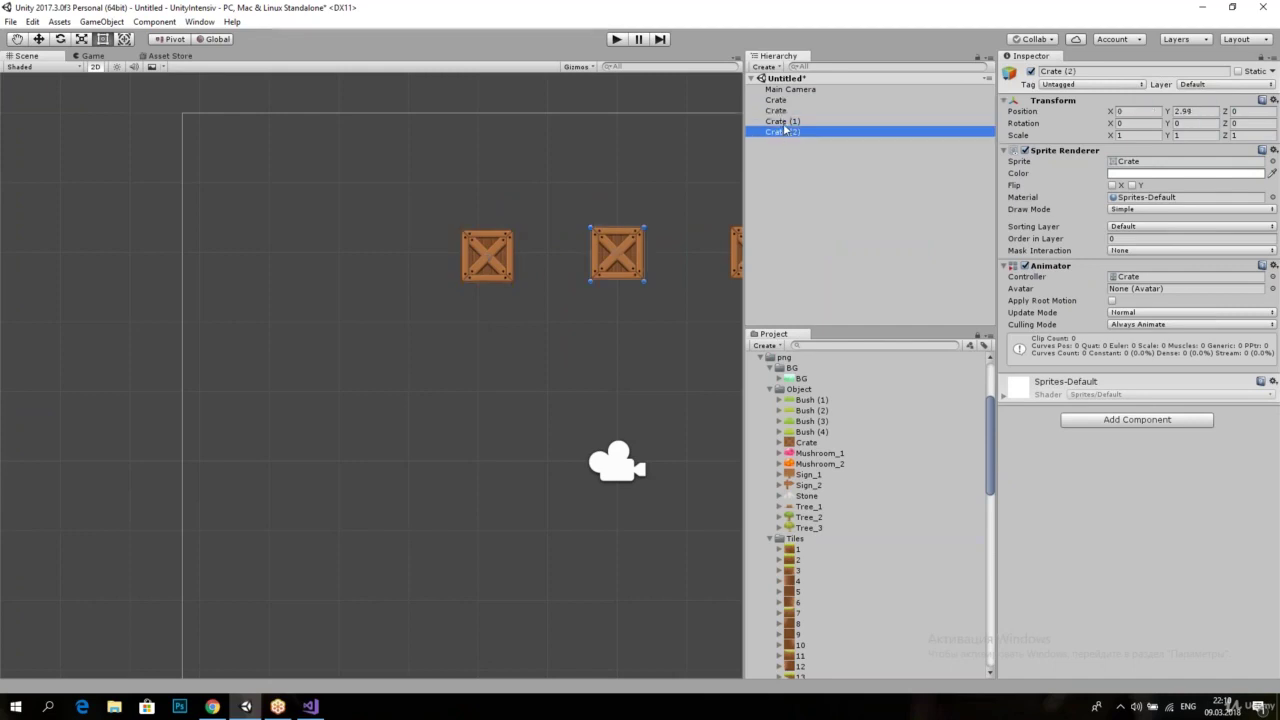
{"action": "left_click", "coordinate": [785, 121], "text": "shift"}
{"action": "key", "text": "Delete"}
{"action": "left_click", "coordinate": [780, 110]}
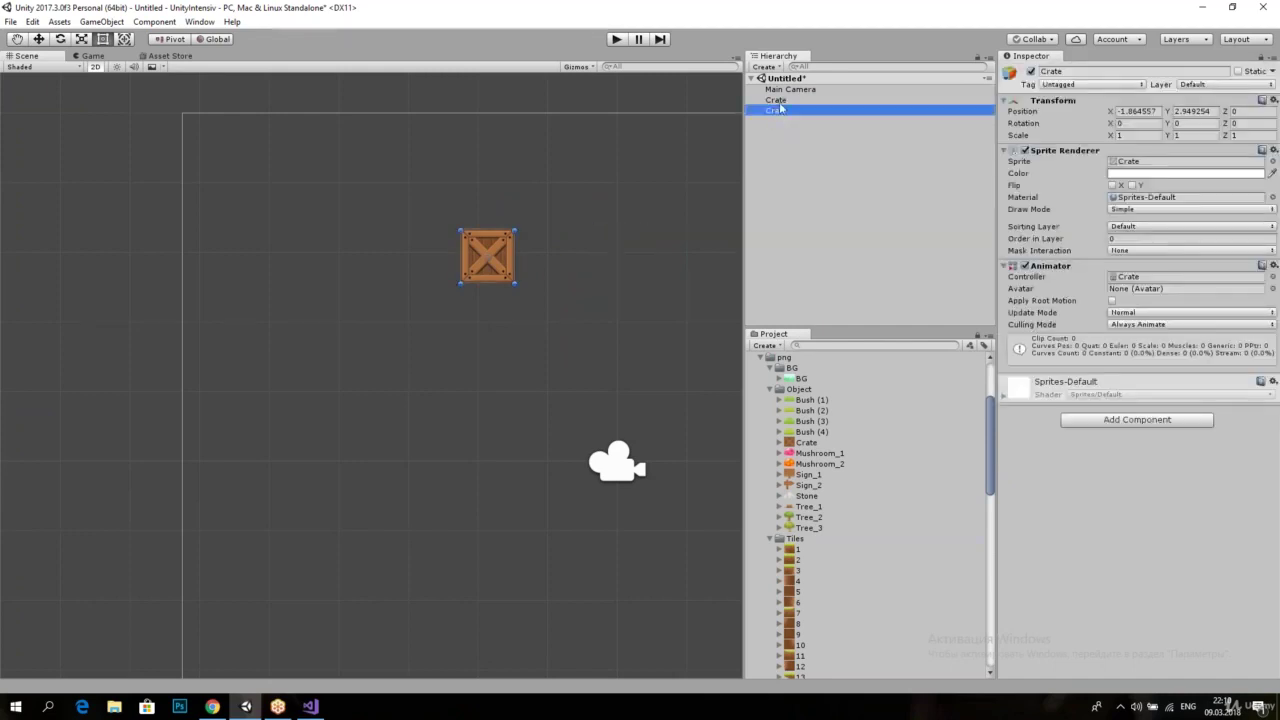
{"action": "left_click_drag", "start_coordinate": [780, 110], "coordinate": [778, 100]}
{"action": "left_click", "coordinate": [832, 111]}
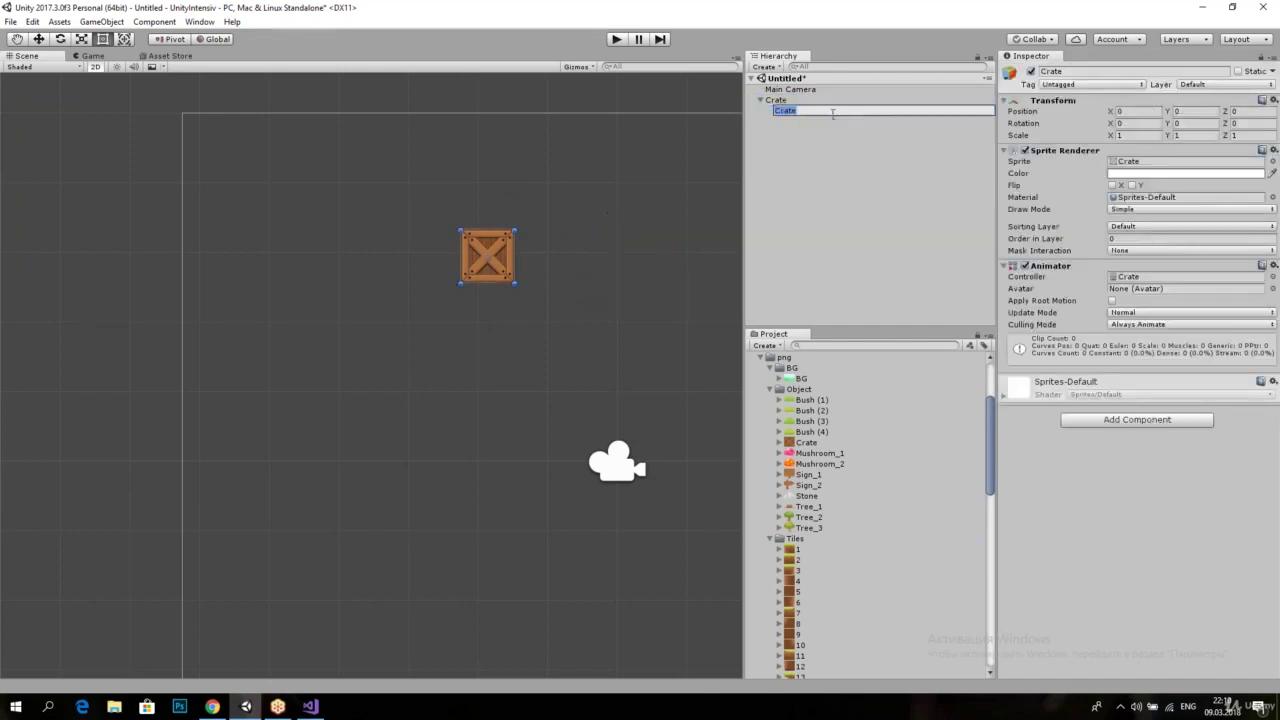
Step: Select the parent Crate and run the scene in Play mode
{"action": "left_click", "coordinate": [776, 100]}
{"action": "scroll", "coordinate": [680, 140], "scroll_direction": "down", "scroll_amount": 2}
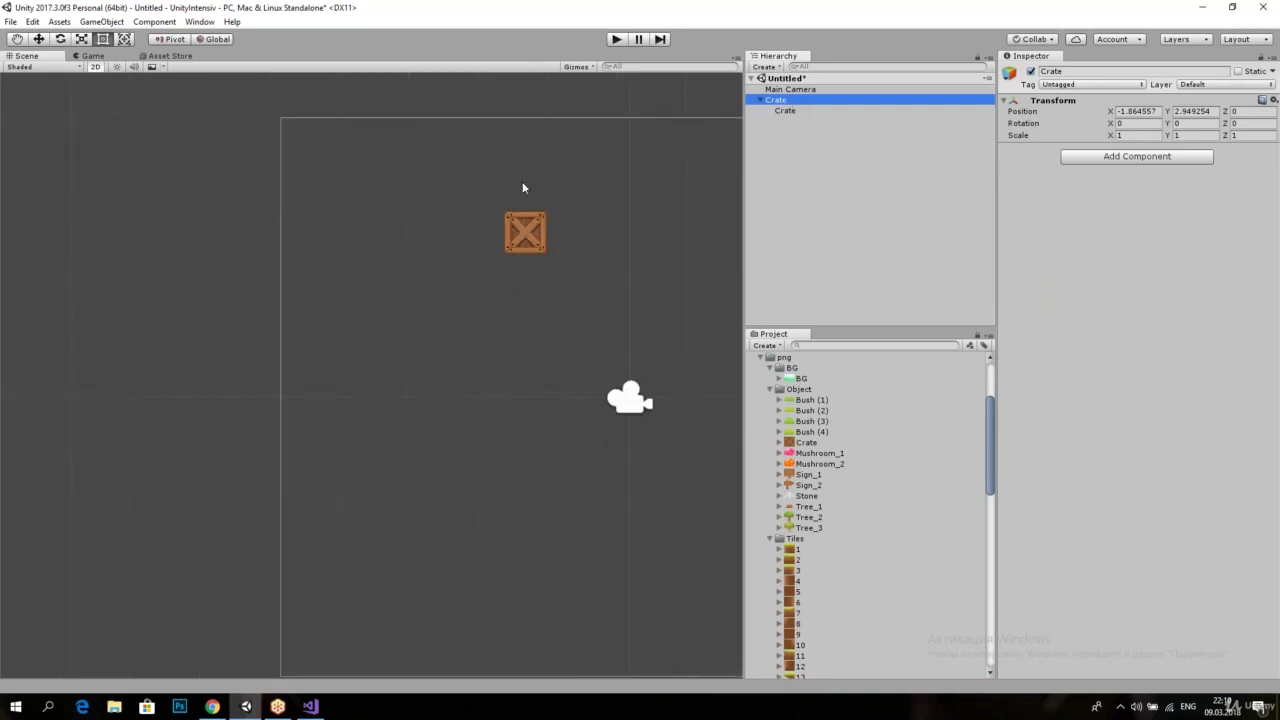
{"action": "scroll", "coordinate": [522, 187], "scroll_direction": "down", "scroll_amount": 1}
{"action": "left_click", "coordinate": [614, 40]}
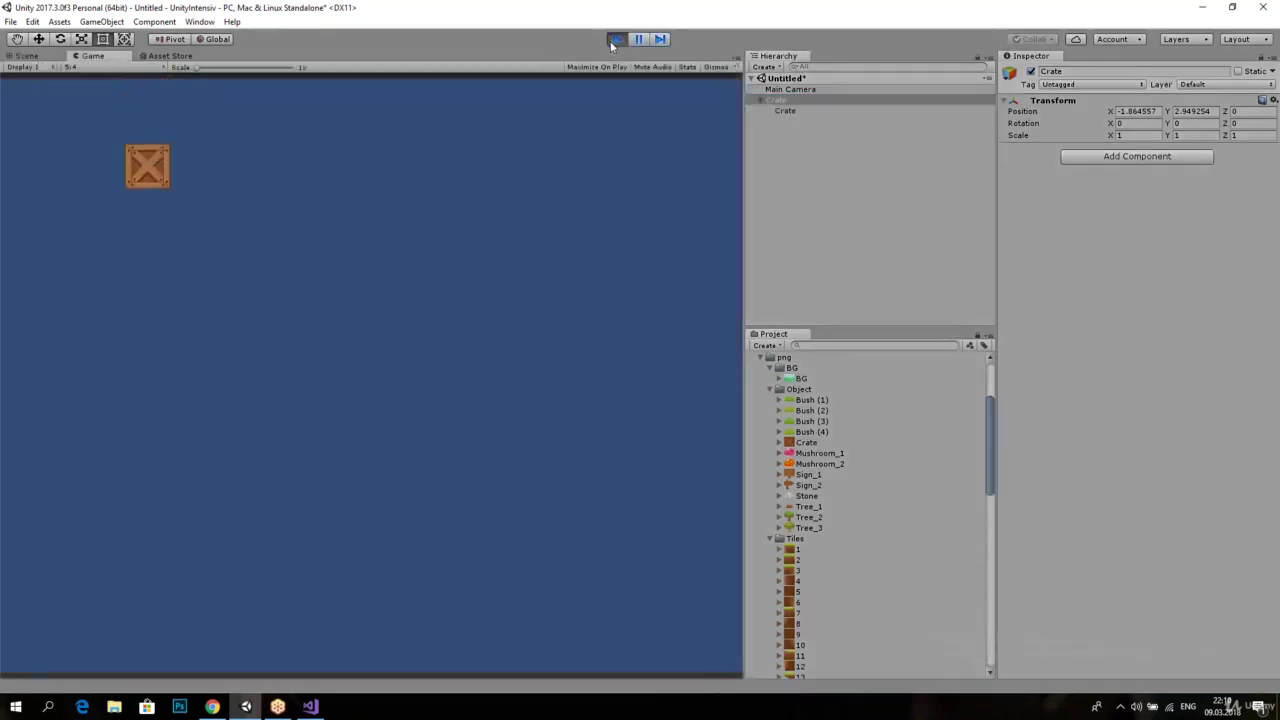
Step: Stop Play mode, then duplicate Crate as Crate (1) and move it right to X 4.14
{"action": "left_click", "coordinate": [26, 55]}
{"action": "left_click_drag", "start_coordinate": [480, 232], "coordinate": [457, 297]}
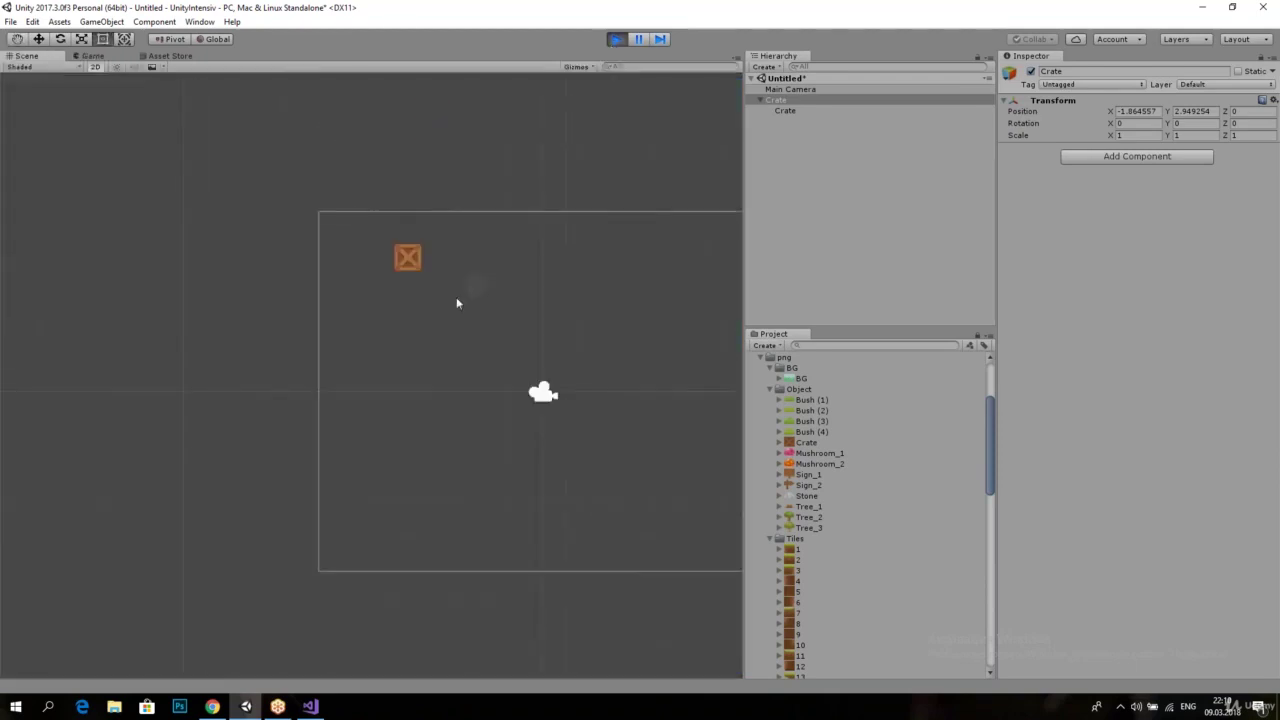
{"action": "left_click", "coordinate": [624, 38]}
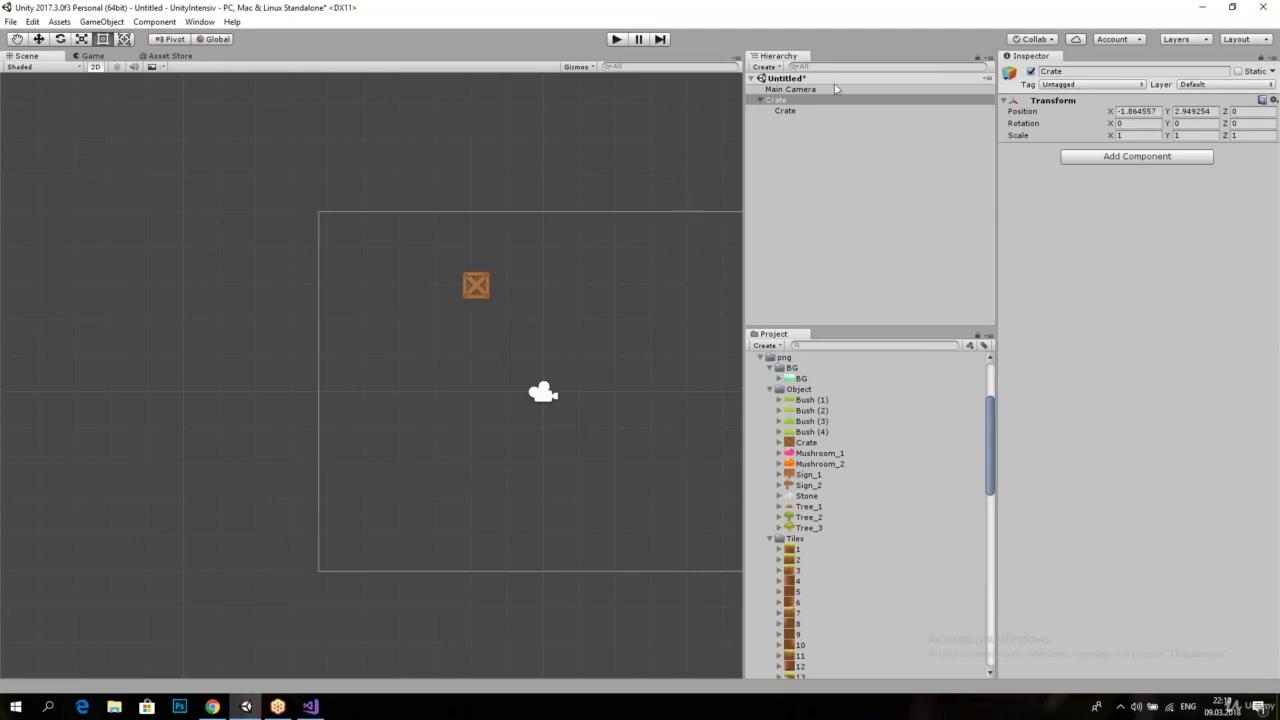
{"action": "left_click", "coordinate": [800, 100]}
{"action": "key", "text": "ctrl+d"}
{"action": "left_click", "coordinate": [38, 38]}
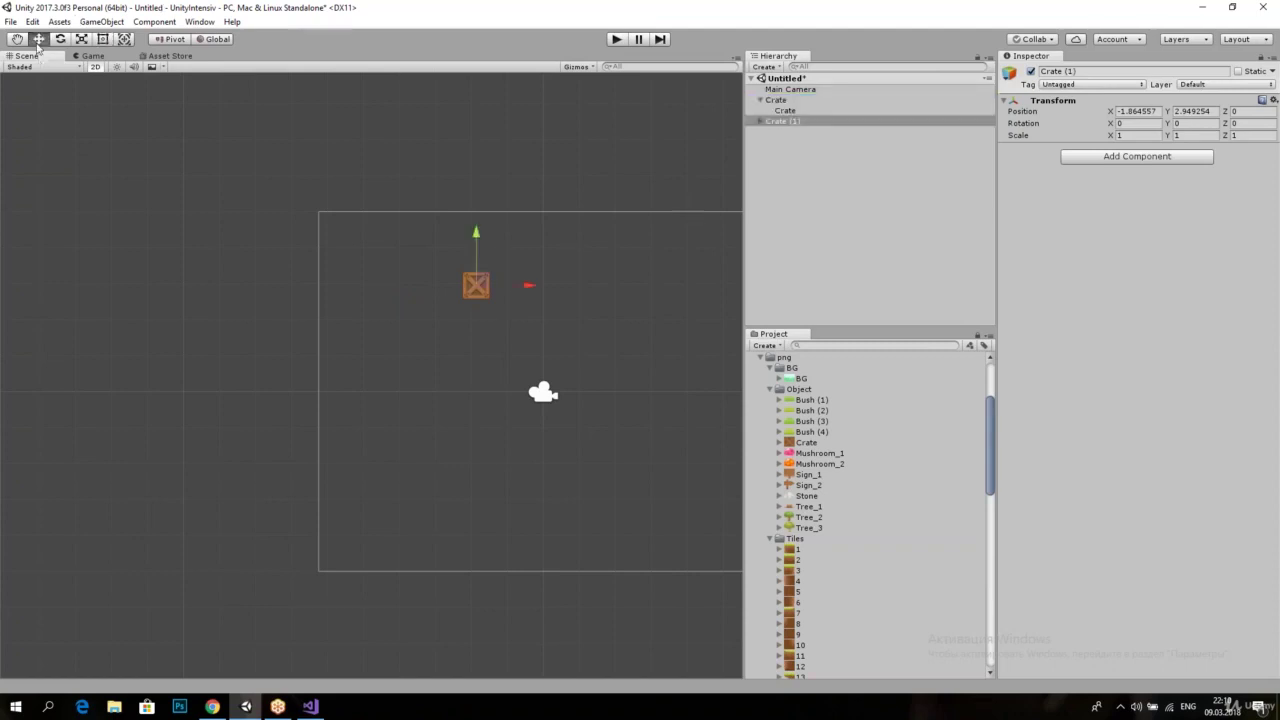
{"action": "left_click_drag", "start_coordinate": [520, 287], "coordinate": [734, 290]}
{"action": "scroll", "coordinate": [734, 299], "scroll_direction": "down", "scroll_amount": 2}
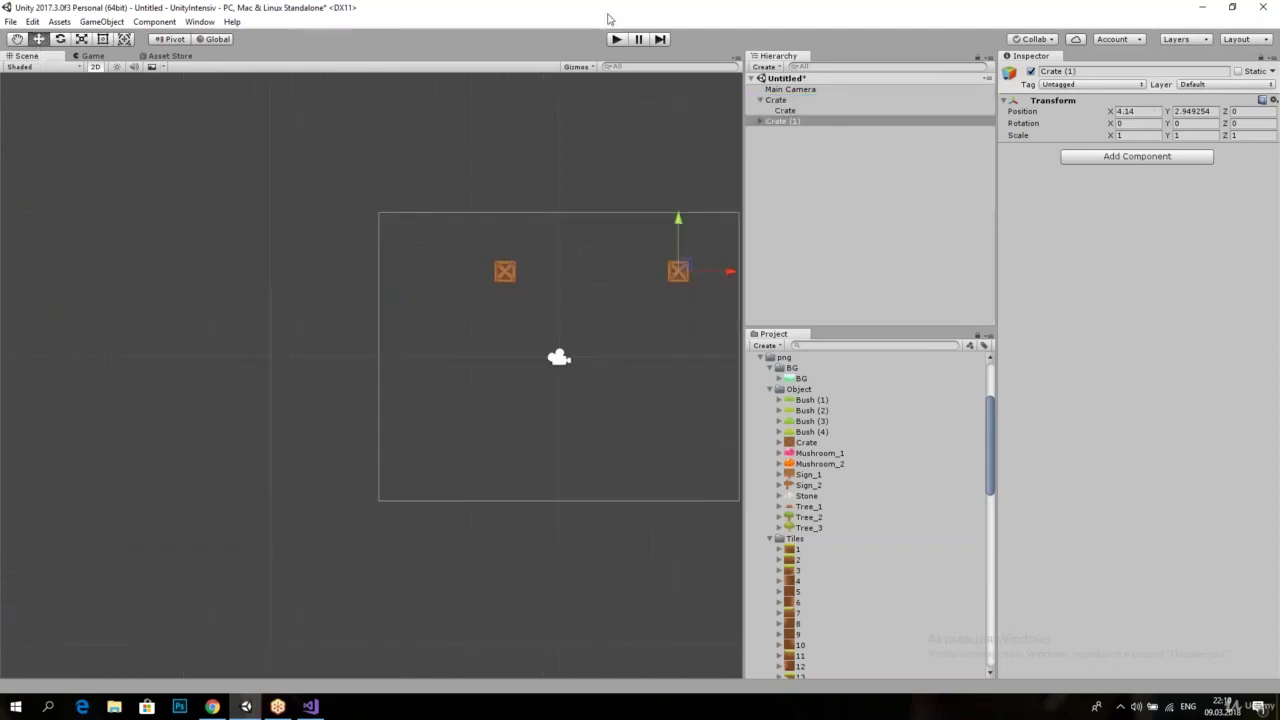
Step: Run the scene with both crates and expand Crate (1) to check its child Crate
{"action": "left_click", "coordinate": [616, 40]}
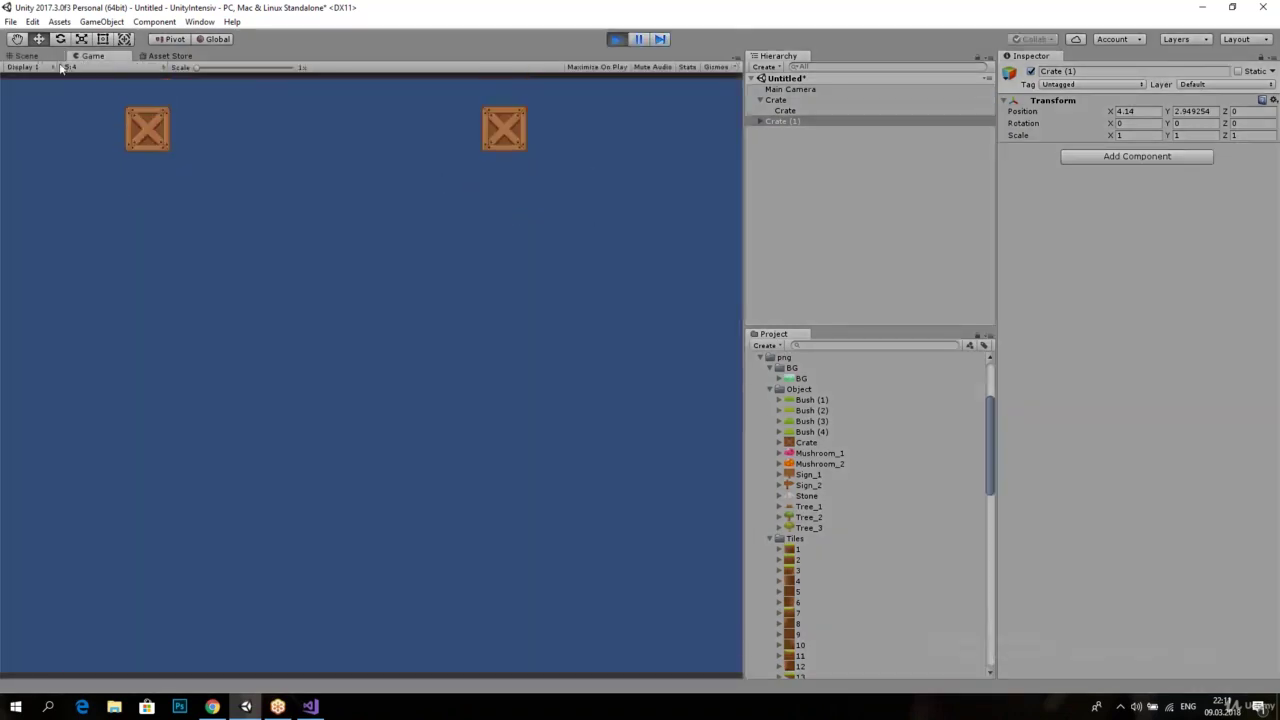
{"action": "left_click", "coordinate": [26, 55]}
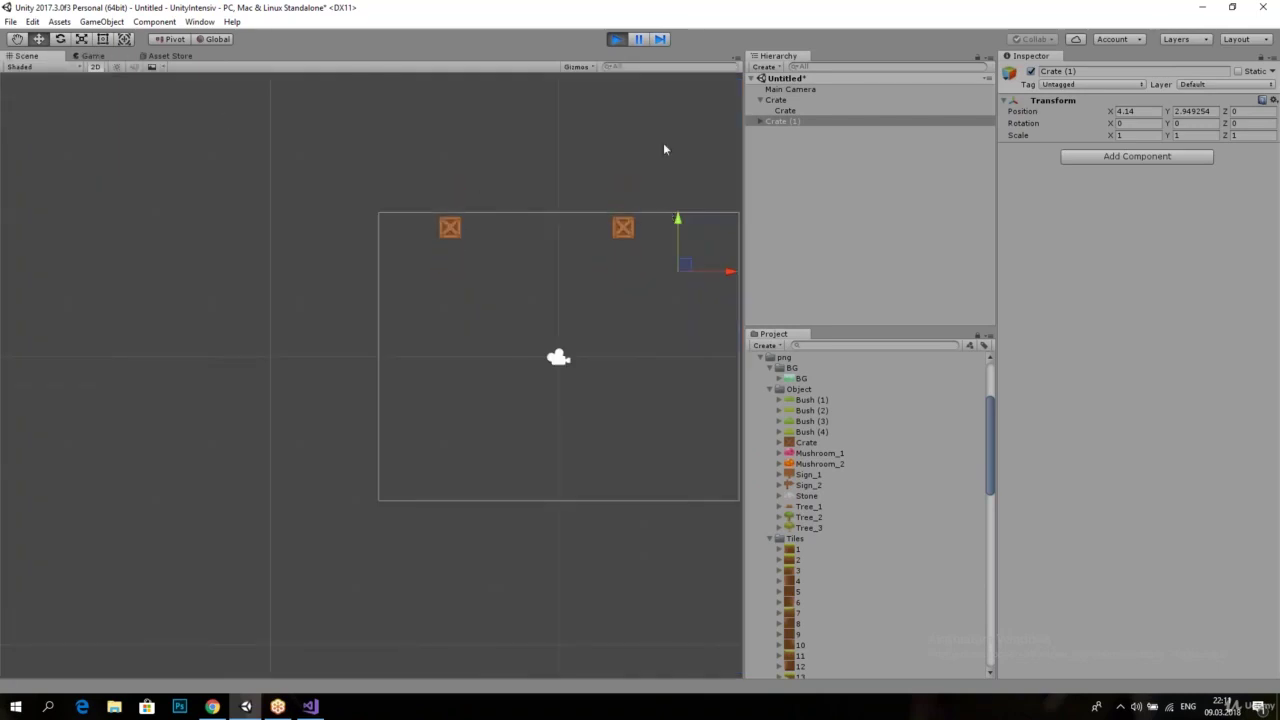
{"action": "left_click", "coordinate": [760, 121]}
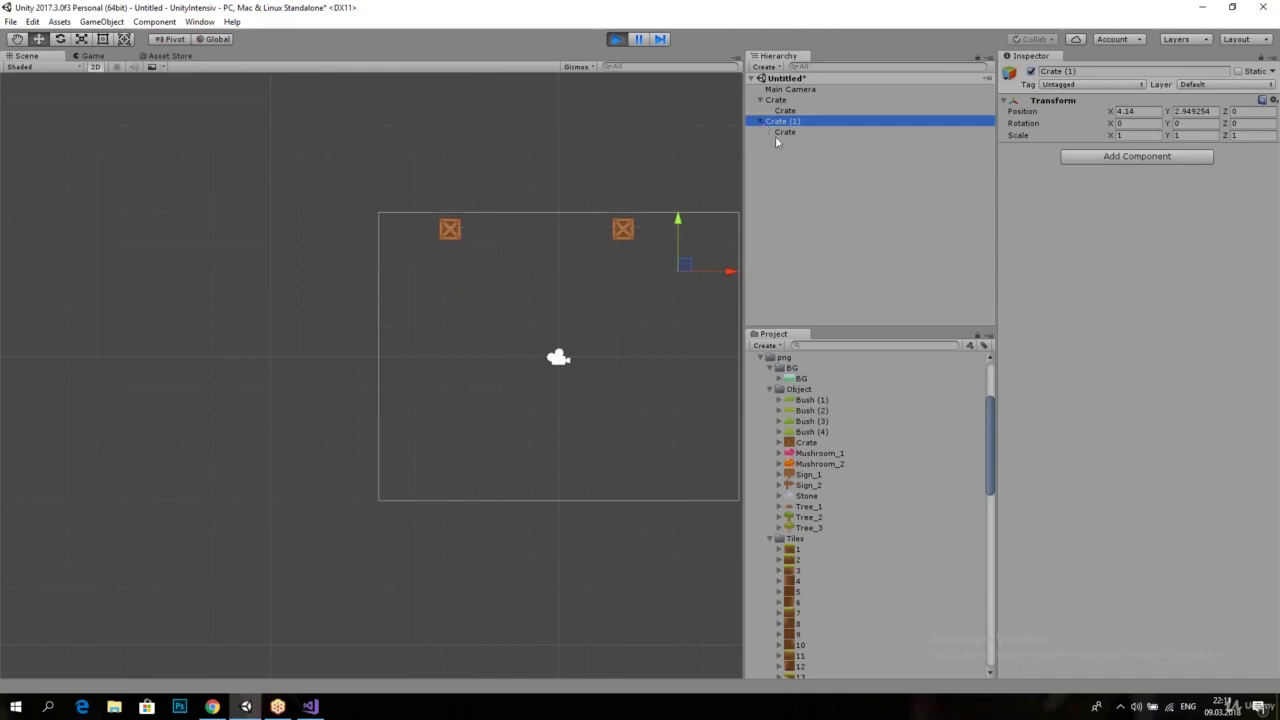
{"action": "left_click", "coordinate": [784, 132]}
{"action": "left_click", "coordinate": [785, 121]}
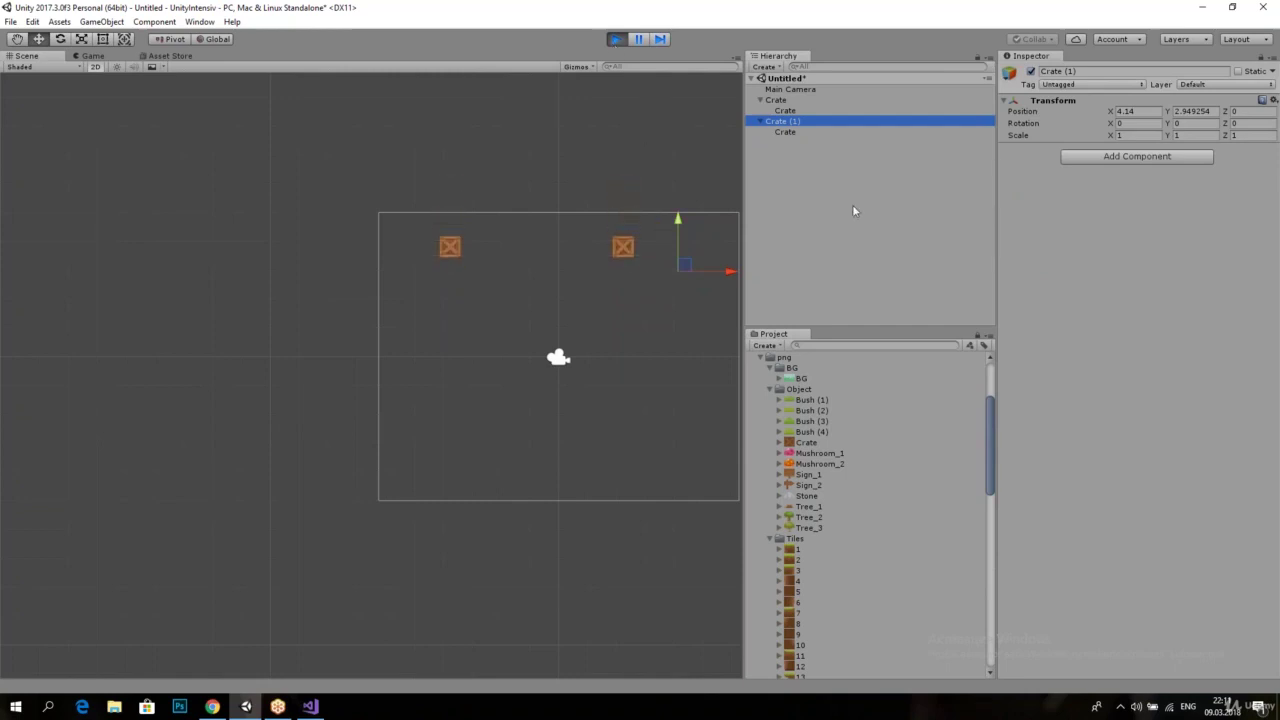
Step: Stop Play mode, open Window > Animation and select the left crate to show its CrateMove clip
{"action": "left_click", "coordinate": [815, 133]}
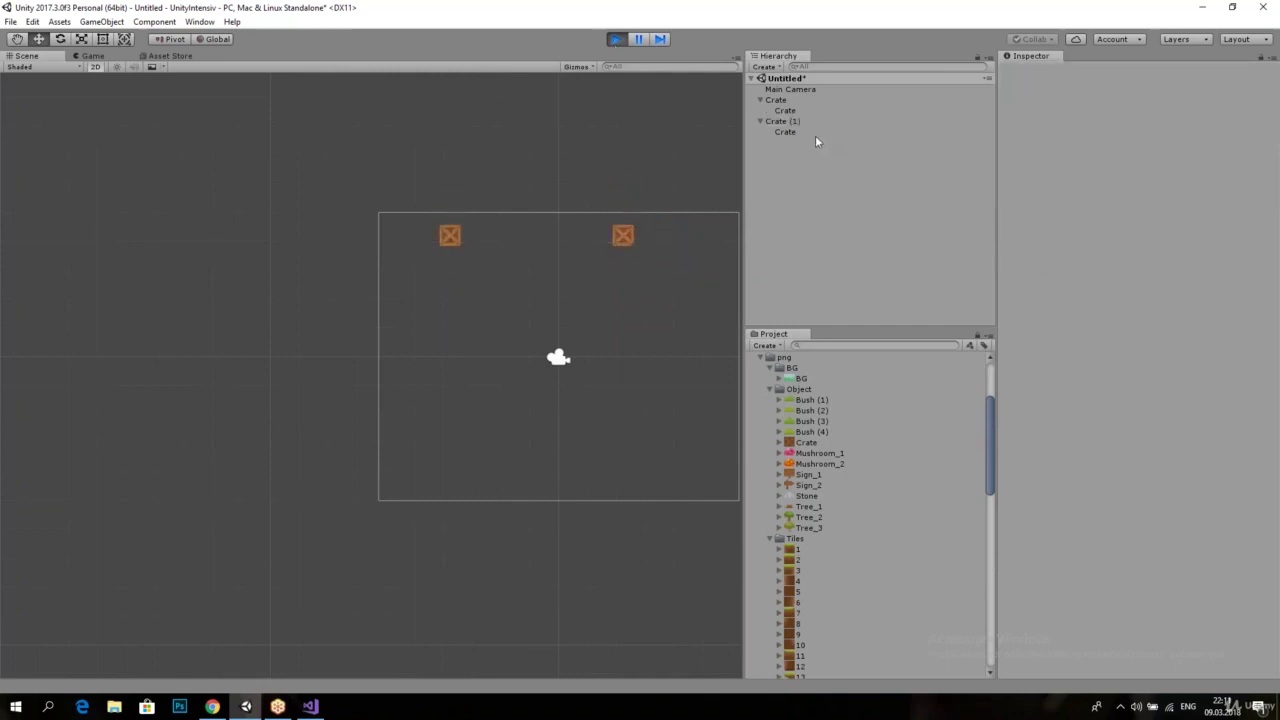
{"action": "left_click", "coordinate": [1125, 111]}
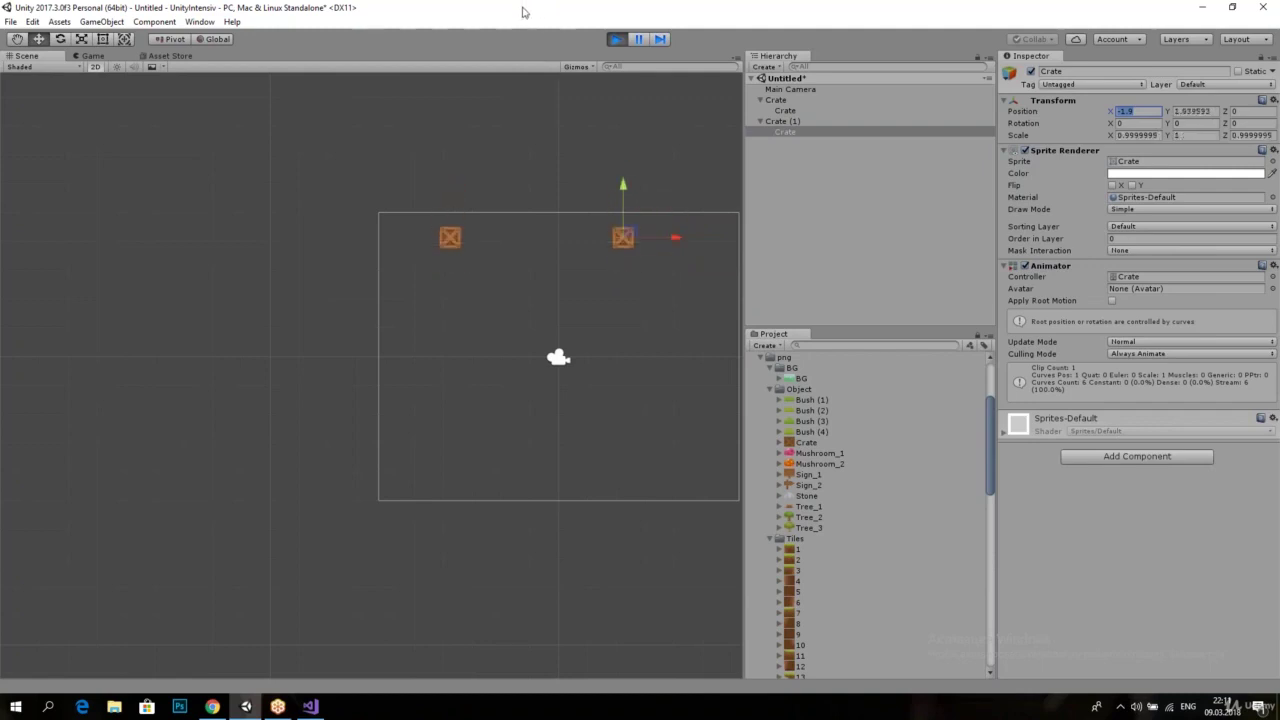
{"action": "left_click", "coordinate": [607, 39]}
{"action": "scroll", "coordinate": [572, 169], "scroll_direction": "up", "scroll_amount": 2}
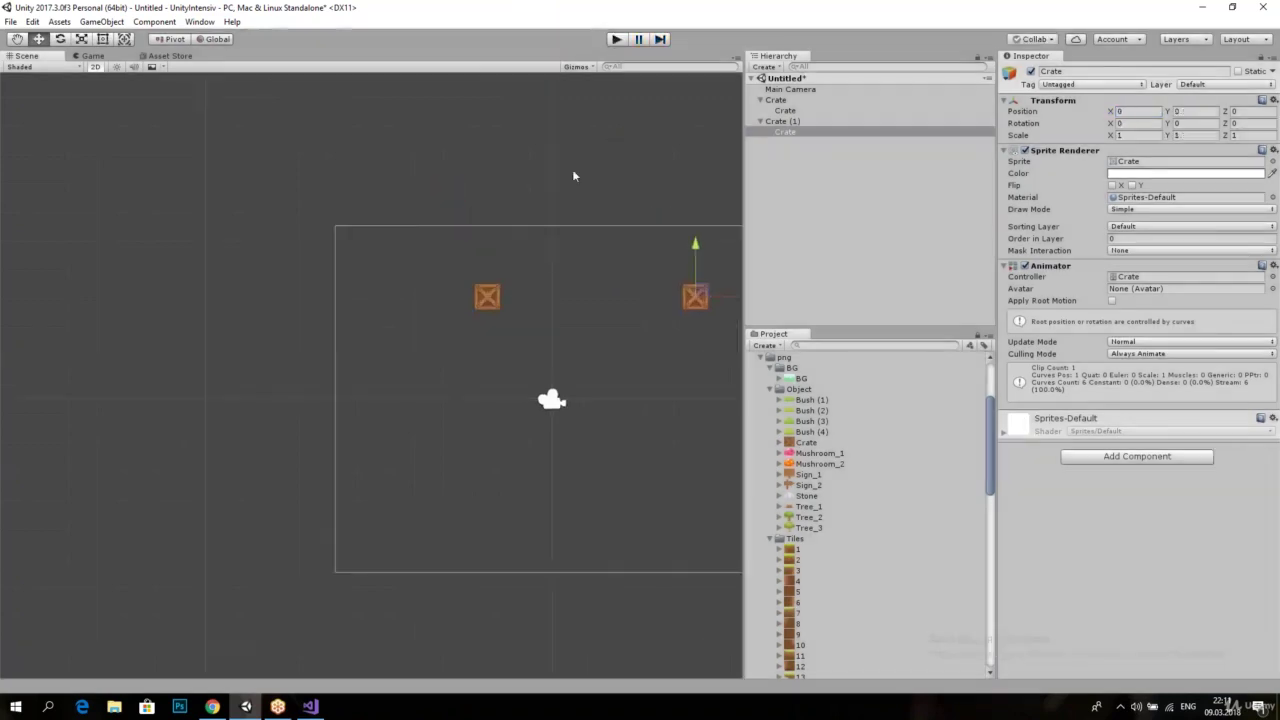
{"action": "left_click", "coordinate": [199, 21]}
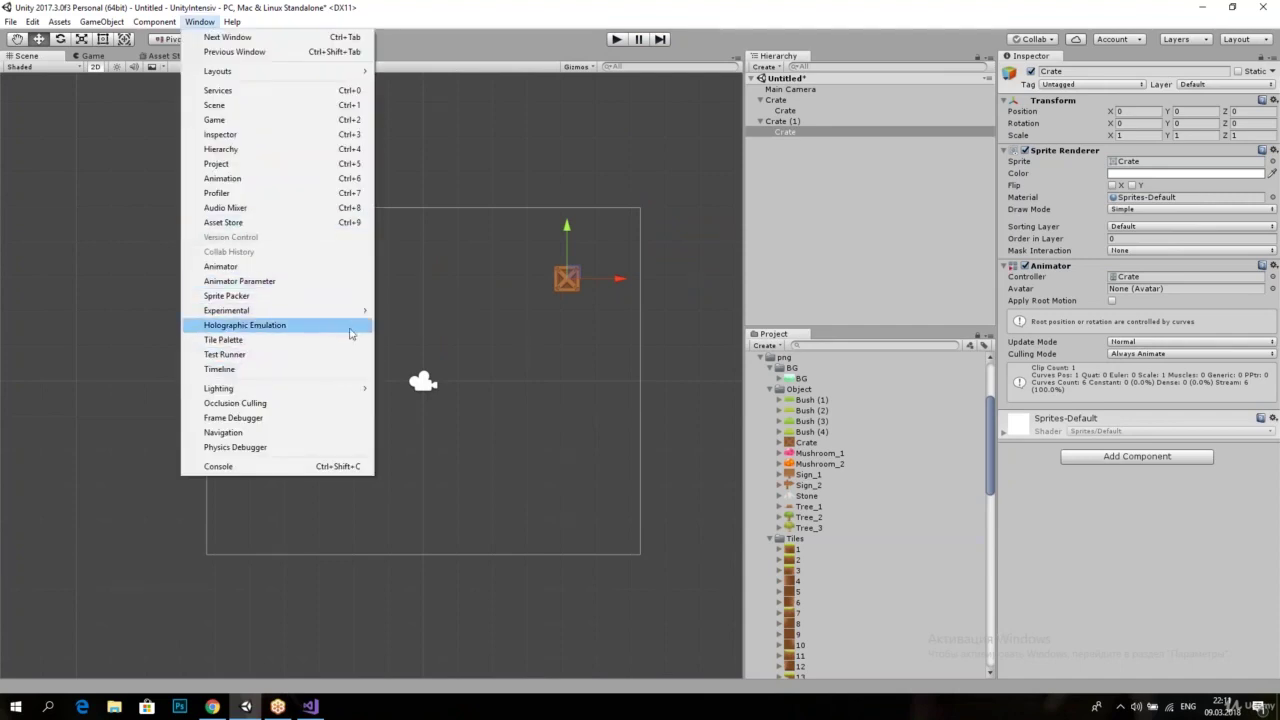
{"action": "left_click", "coordinate": [337, 180]}
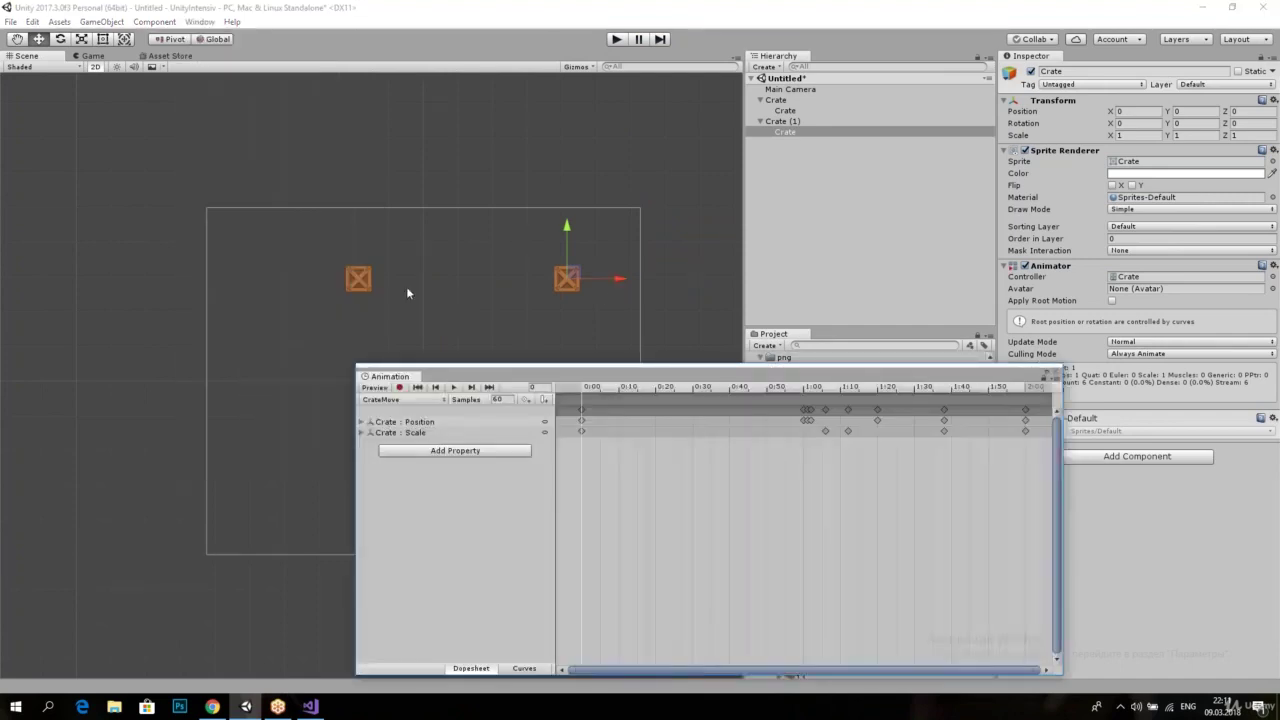
{"action": "left_click", "coordinate": [365, 280]}
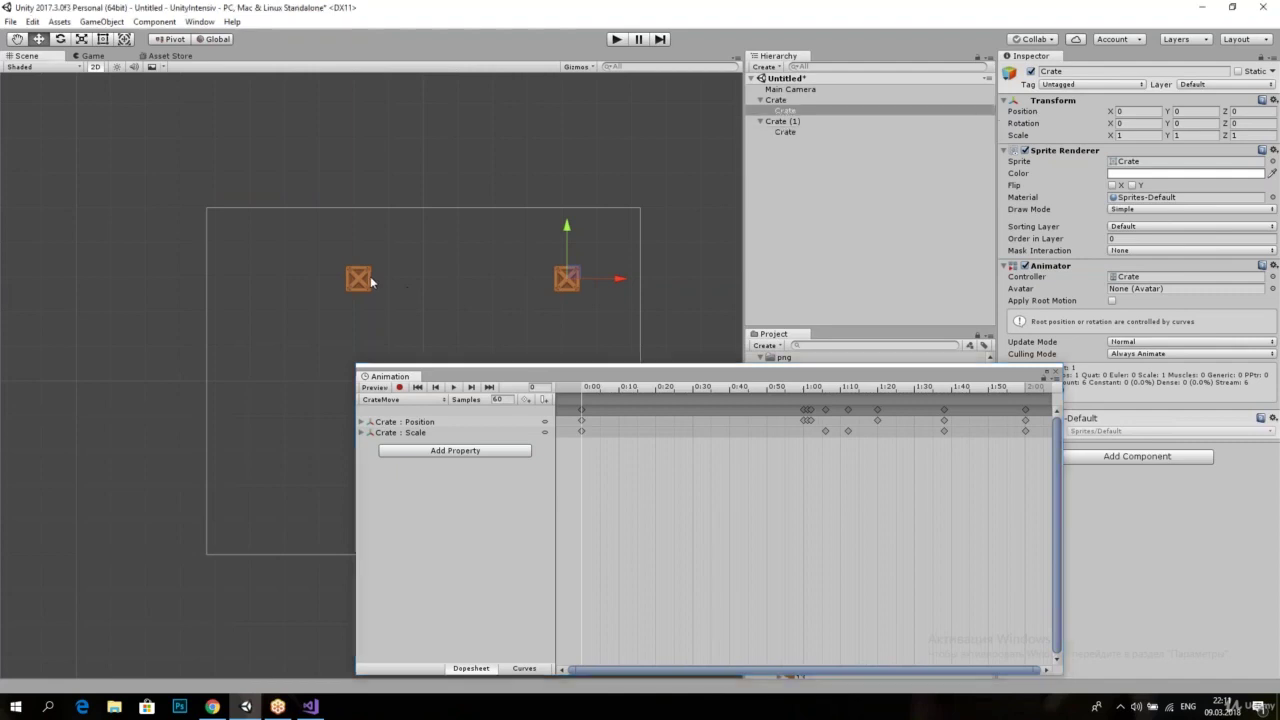
Step: Add a Sprite Renderer Color track to CrateMove and expand its r, g, b, a channels
{"action": "left_click", "coordinate": [491, 458]}
{"action": "left_click", "coordinate": [541, 463]}
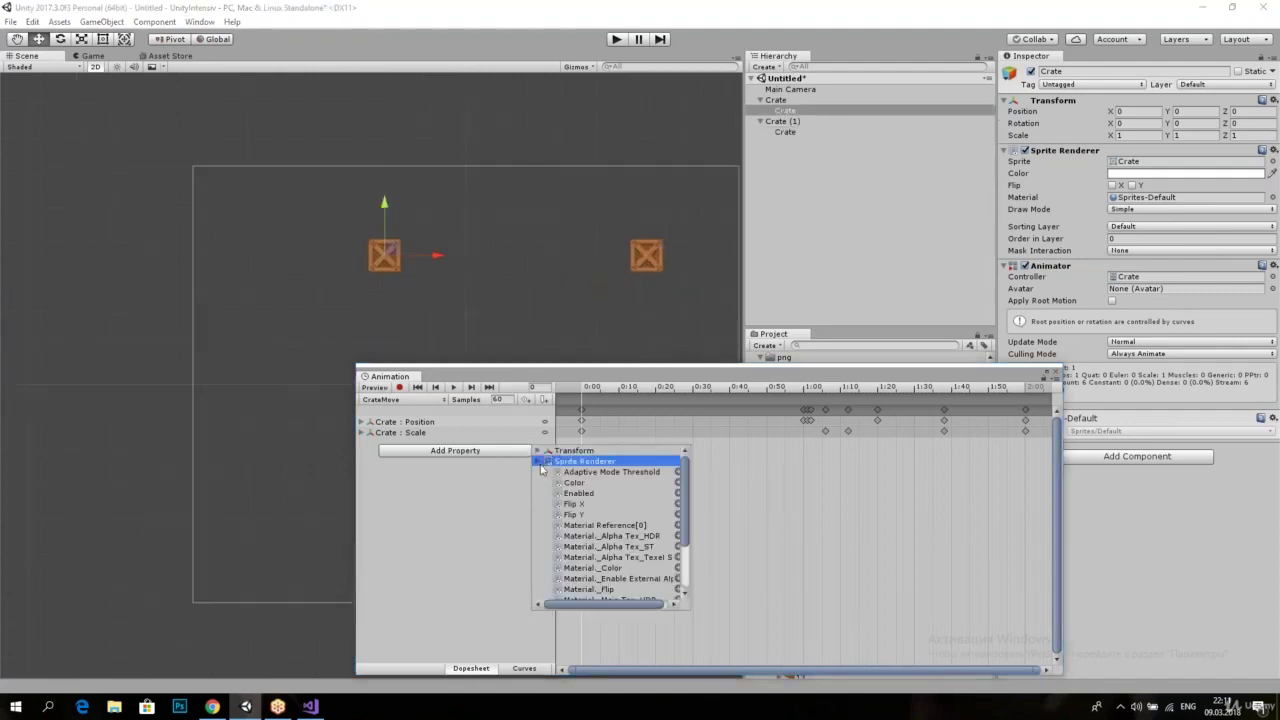
{"action": "left_click", "coordinate": [678, 482]}
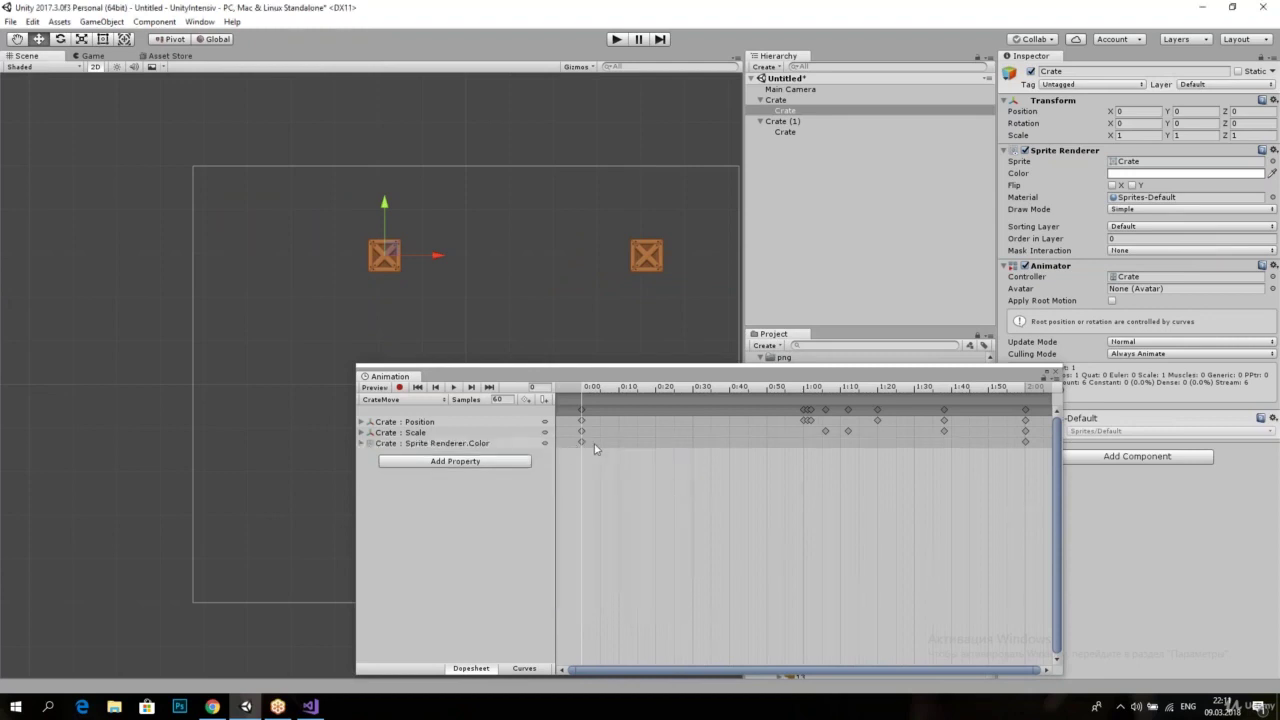
{"action": "mouse_move", "coordinate": [710, 392]}
{"action": "left_mouse_down"}
{"action": "mouse_move", "coordinate": [576, 407]}
{"action": "mouse_move", "coordinate": [707, 417]}
{"action": "left_mouse_up"}
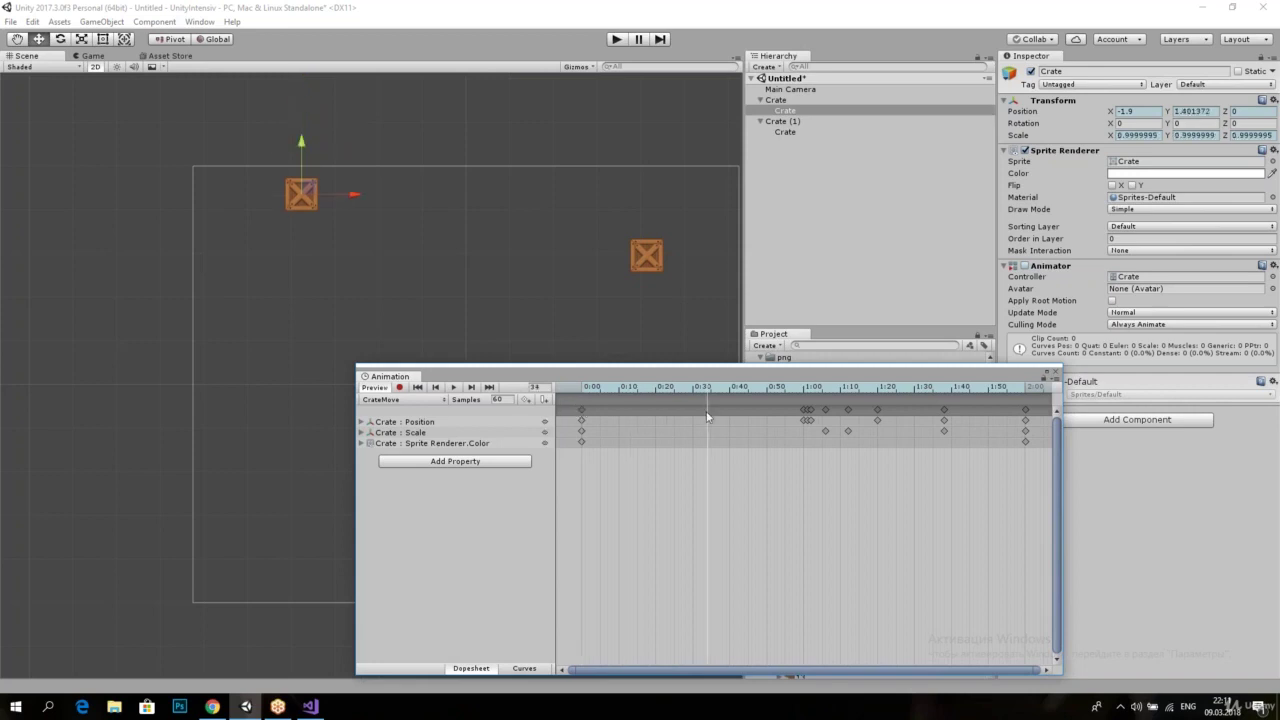
{"action": "left_click", "coordinate": [385, 444]}
{"action": "left_click", "coordinate": [362, 444]}
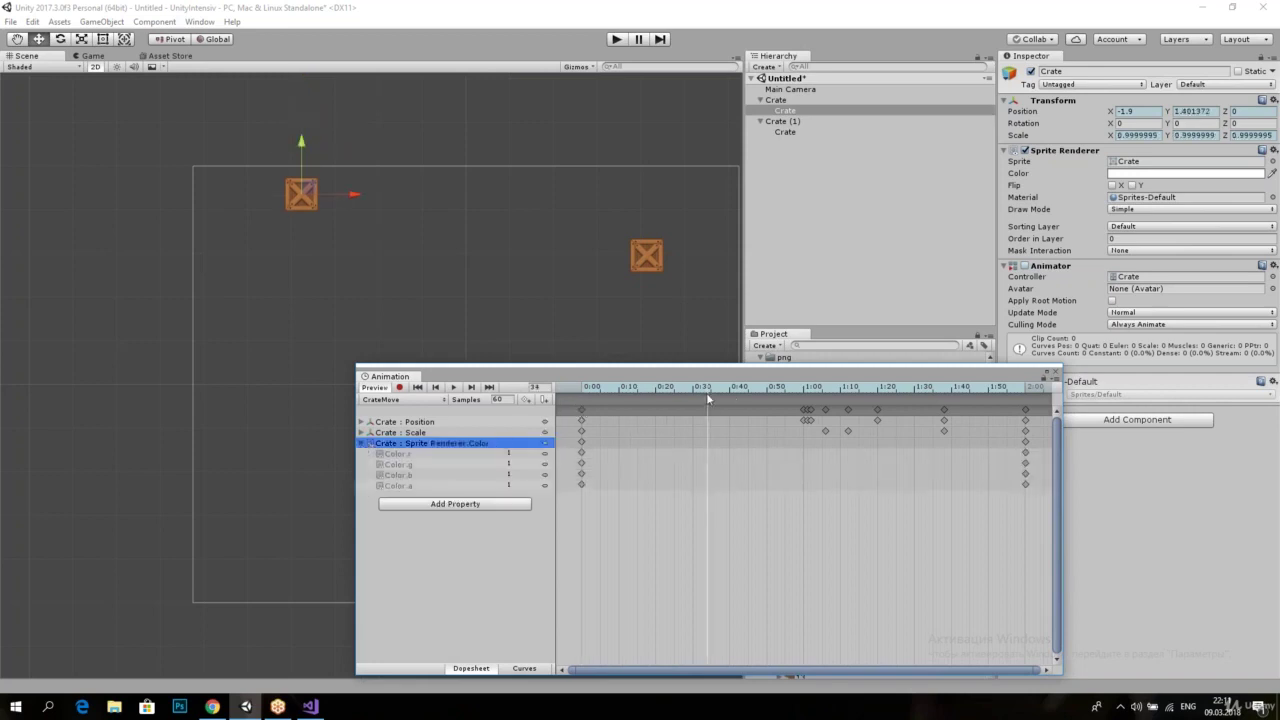
Step: Set Color.r to 0 at 2:00, then replay the clip from the start to check the tint
{"action": "left_click_drag", "start_coordinate": [706, 392], "coordinate": [1025, 430]}
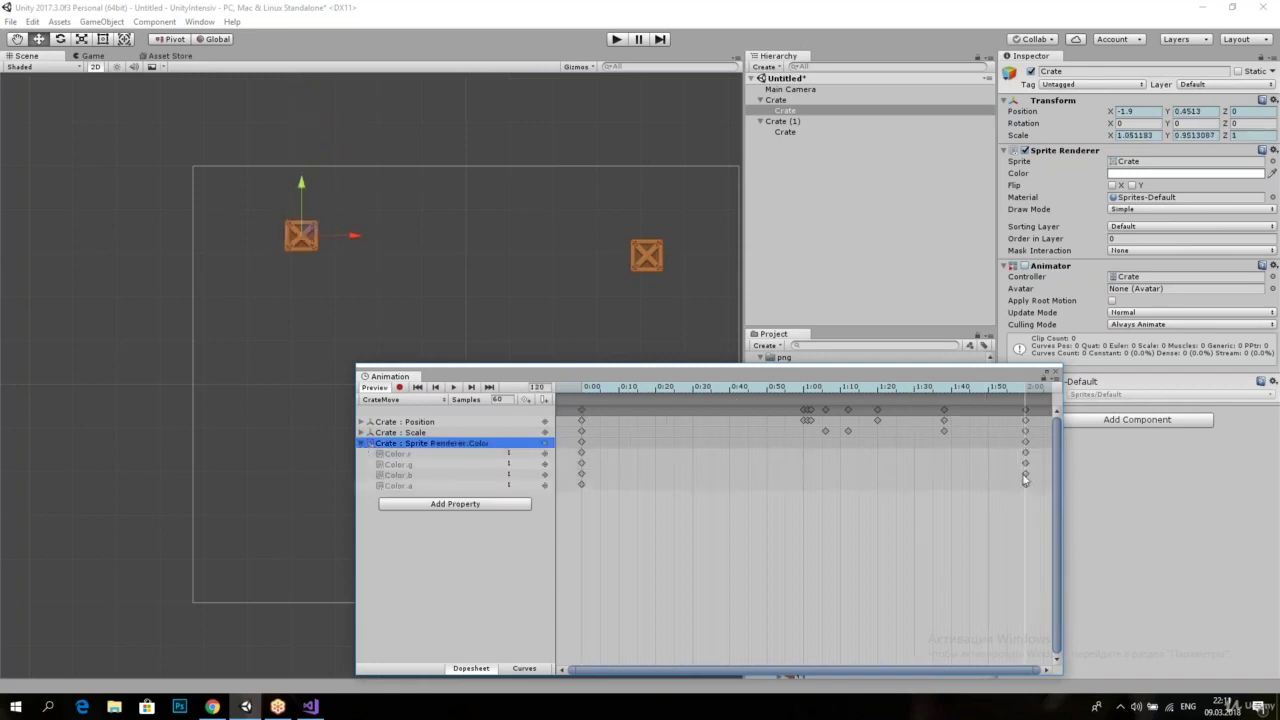
{"action": "left_click", "coordinate": [520, 453]}
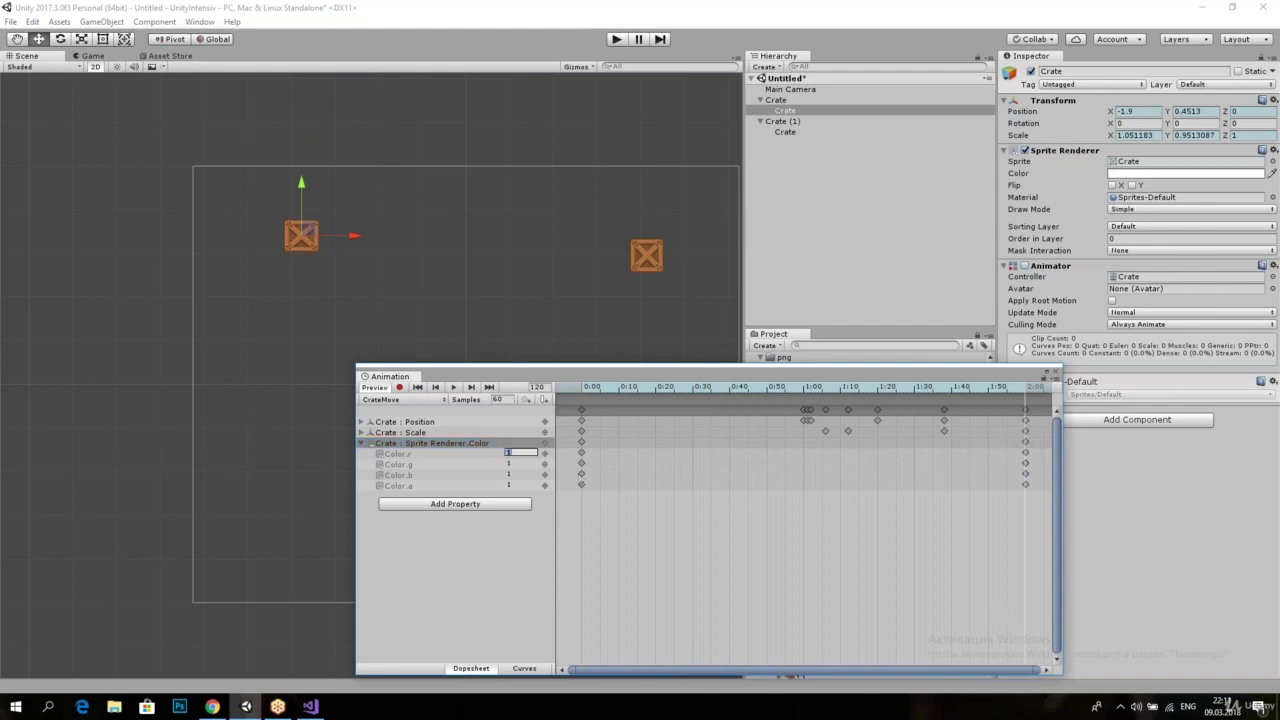
{"action": "type", "text": "0"}
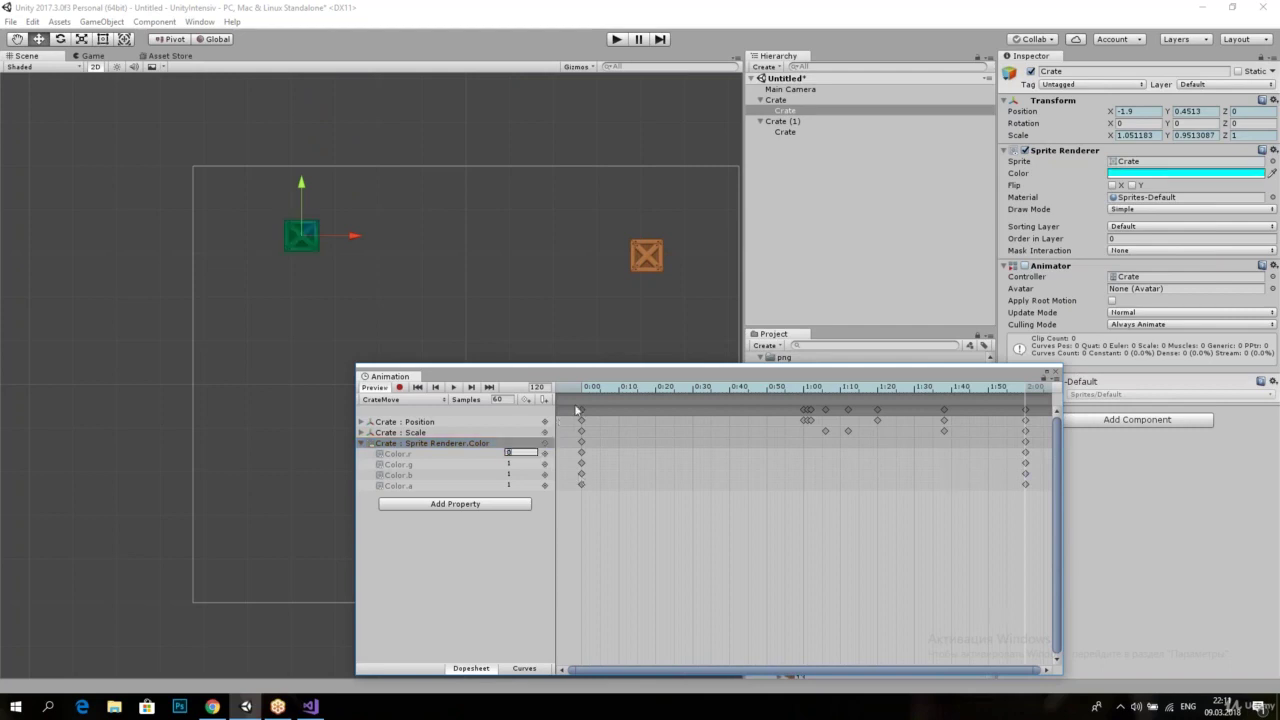
{"action": "left_click", "coordinate": [576, 409]}
{"action": "left_click", "coordinate": [457, 389]}
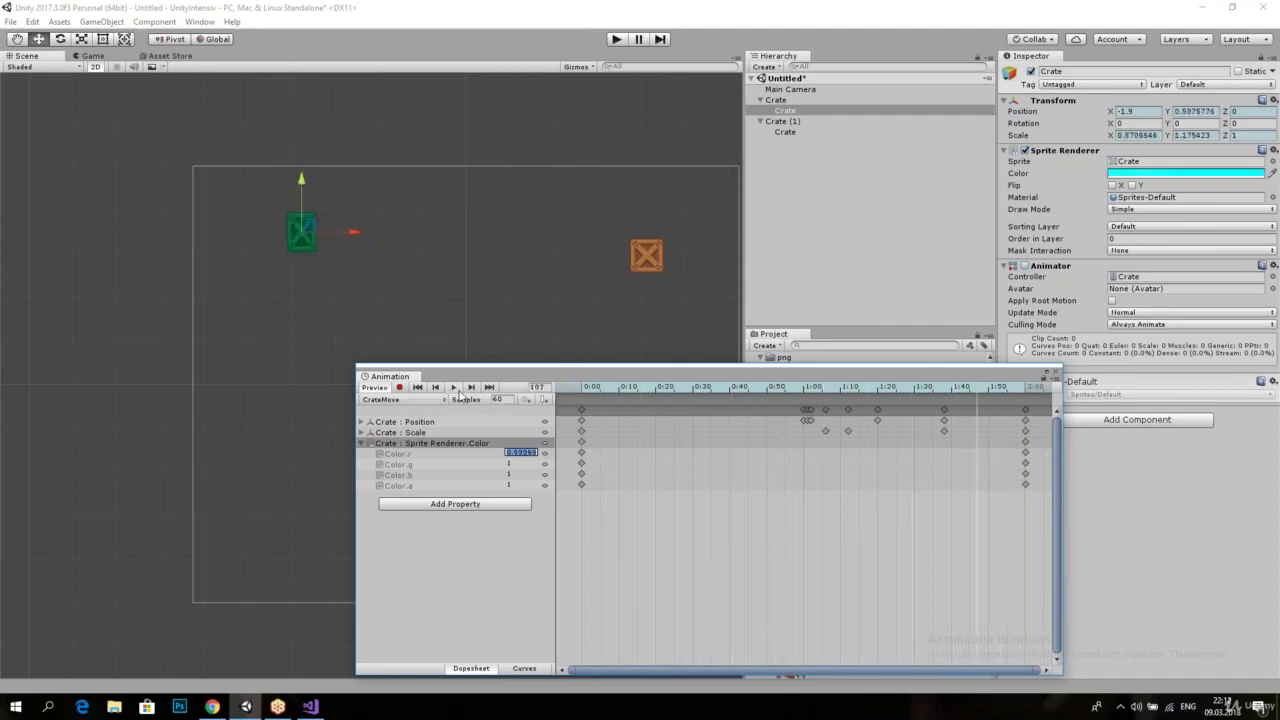
{"action": "left_click", "coordinate": [362, 443]}
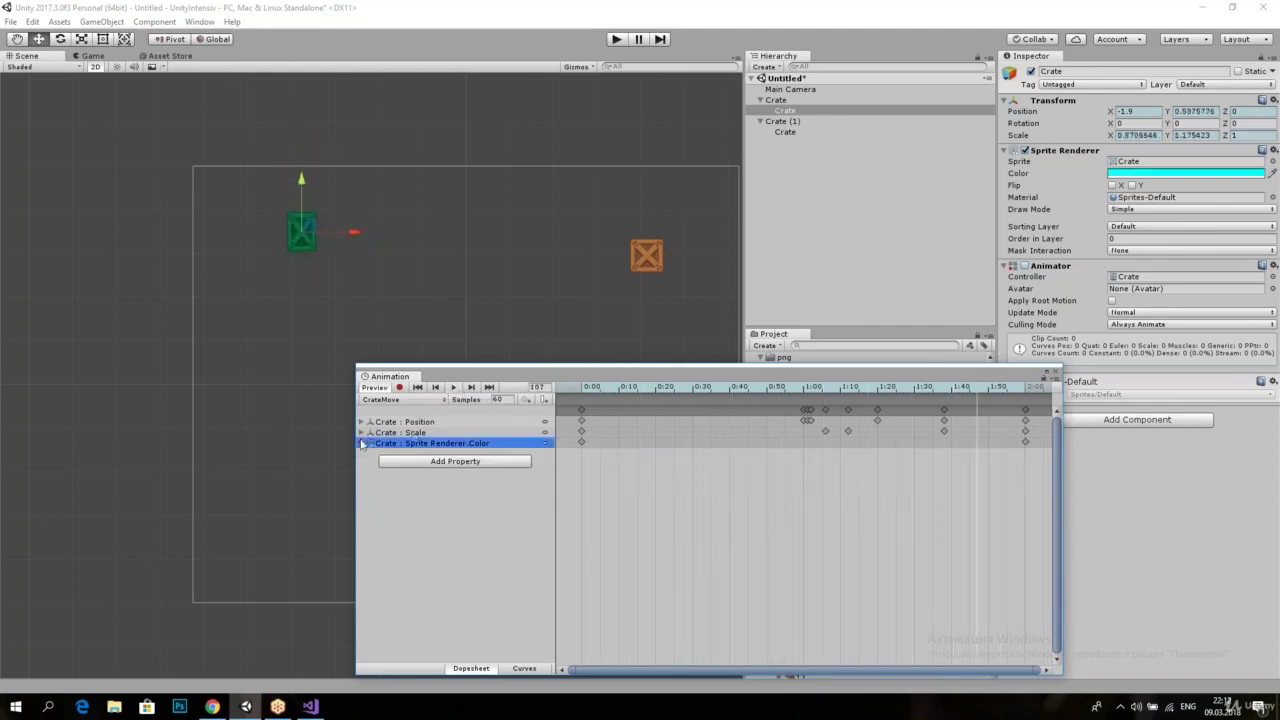
{"action": "left_click", "coordinate": [418, 342]}
{"action": "scroll", "coordinate": [440, 325], "scroll_direction": "down", "scroll_amount": 2}
{"action": "scroll", "coordinate": [470, 298], "scroll_direction": "up", "scroll_amount": 2}
Step: Duplicate Crate (1) as Crate (2), place it between the crates, and delete its sprite child
{"action": "scroll", "coordinate": [457, 286], "scroll_direction": "up", "scroll_amount": 1}
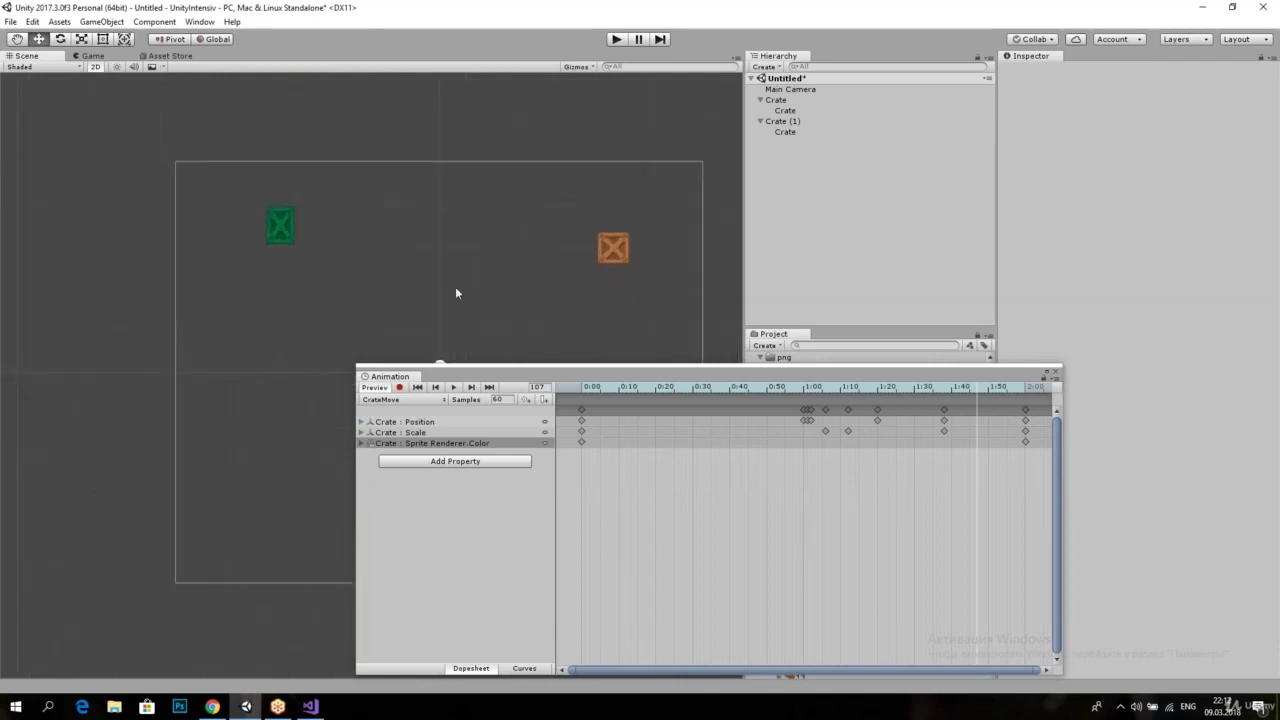
{"action": "left_click", "coordinate": [815, 121]}
{"action": "key", "text": "ctrl+d"}
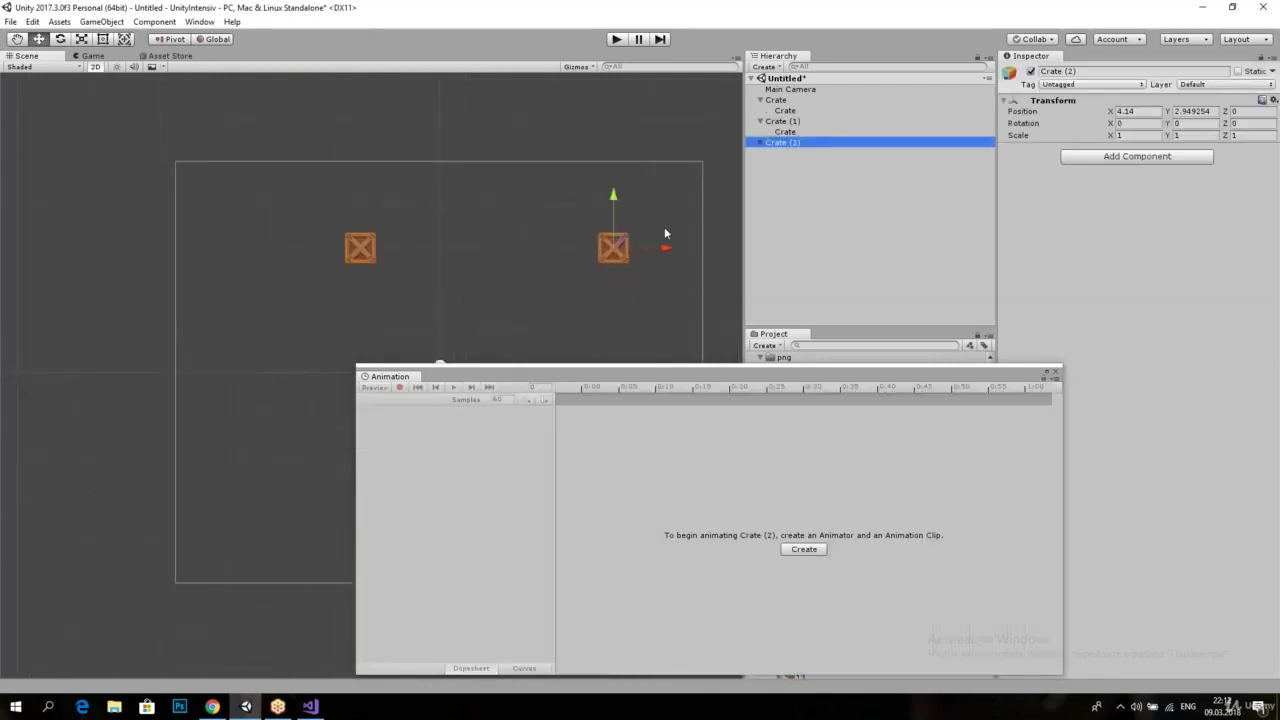
{"action": "left_click_drag", "start_coordinate": [664, 246], "coordinate": [538, 256]}
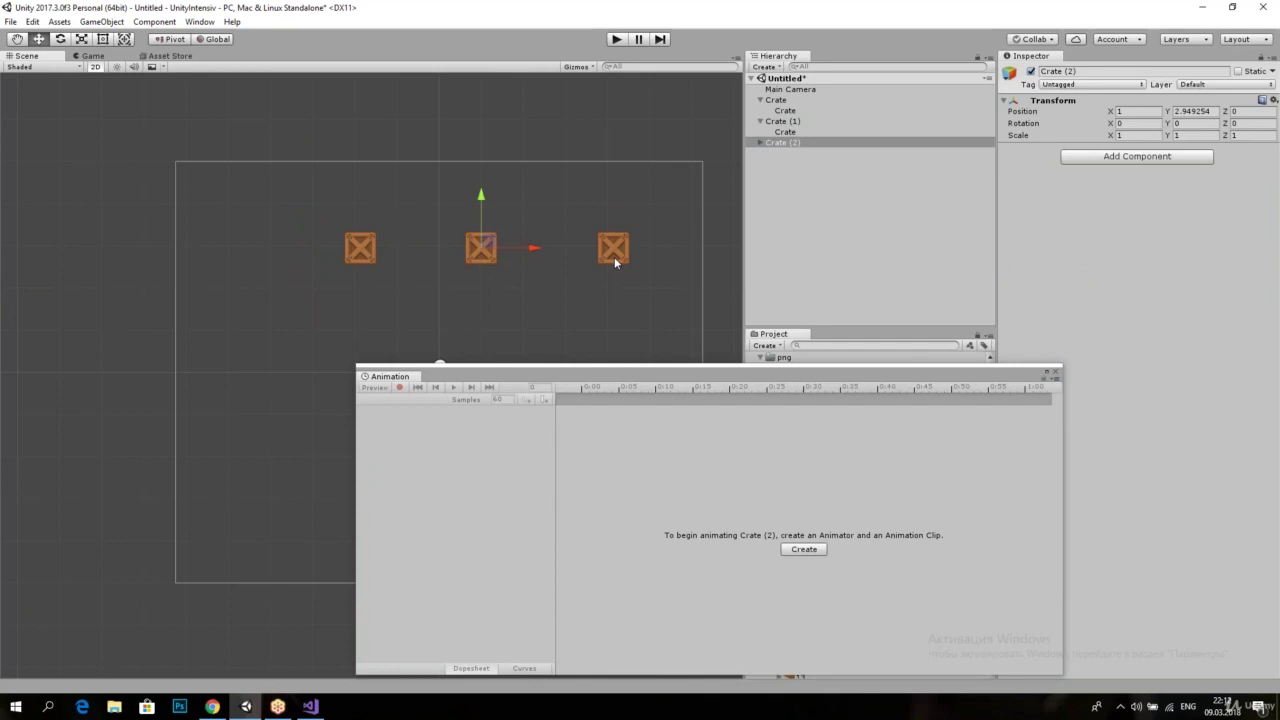
{"action": "left_click", "coordinate": [793, 143]}
{"action": "key", "text": "Right"}
{"action": "left_click", "coordinate": [785, 153]}
{"action": "key", "text": "Delete"}
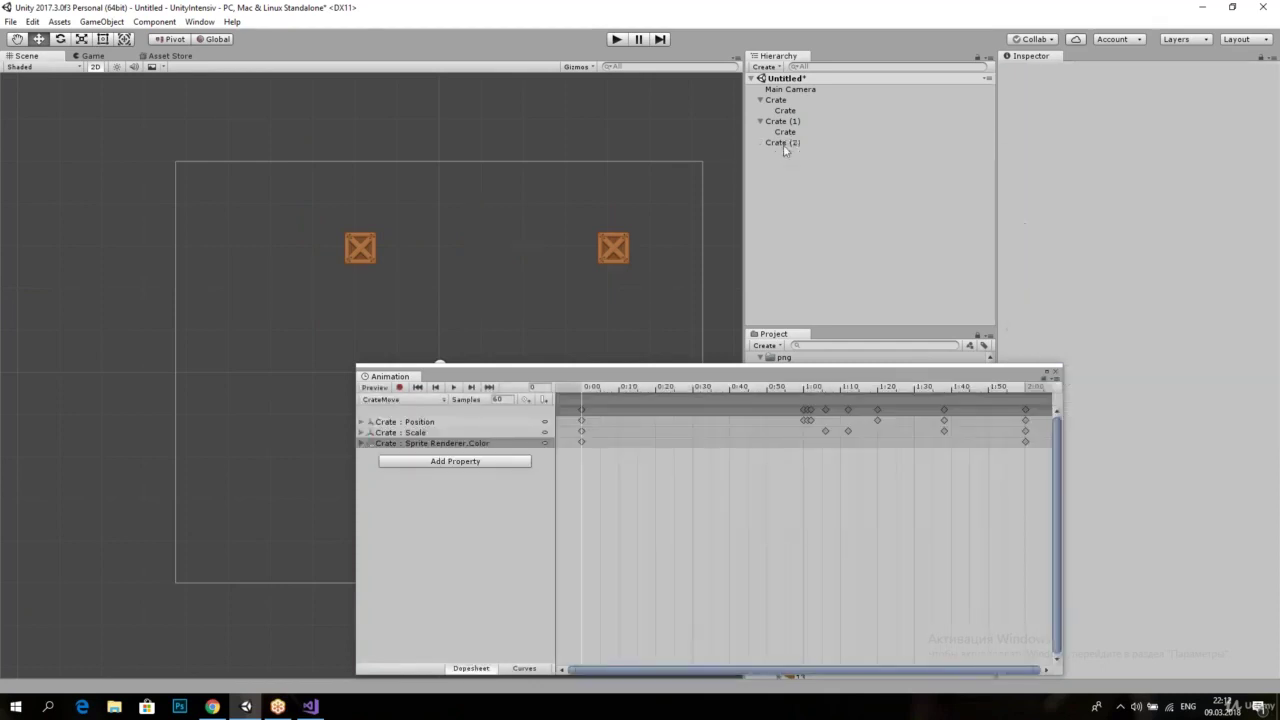
Step: Add a 2D Sprite child under Crate (2) and assign it the Crate image
{"action": "right_click", "coordinate": [785, 148]}
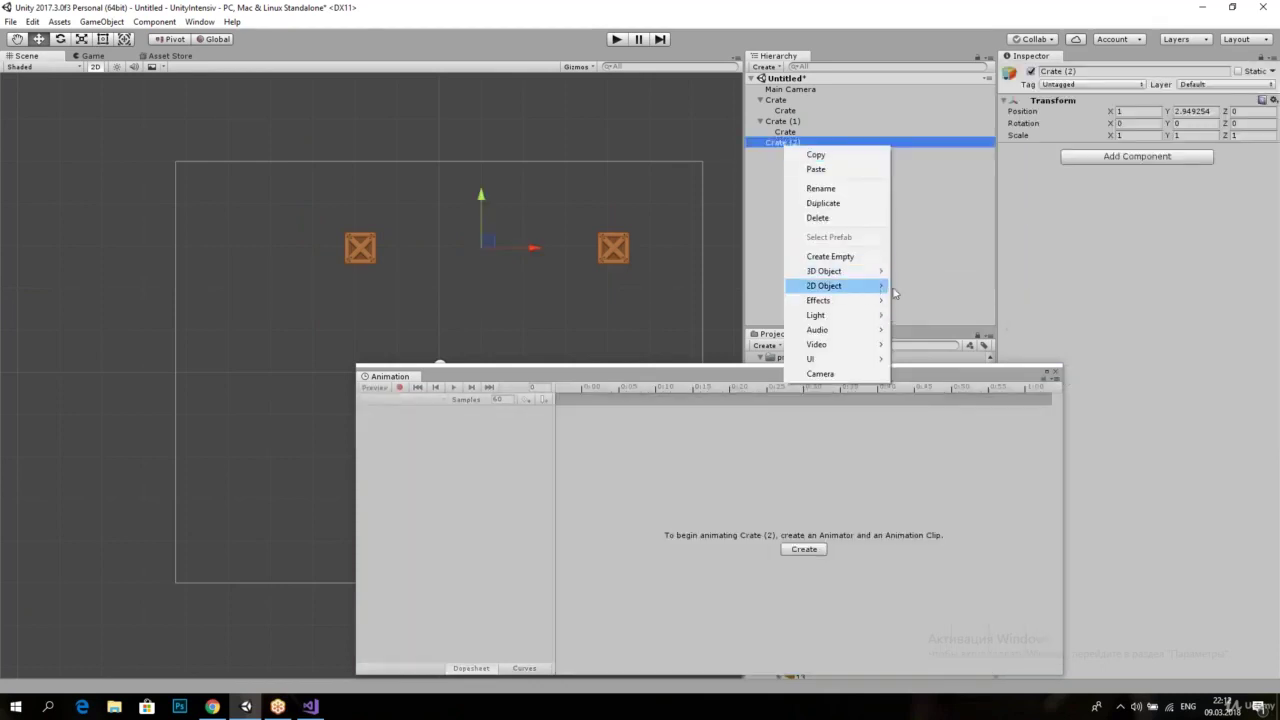
{"action": "left_click", "coordinate": [922, 286]}
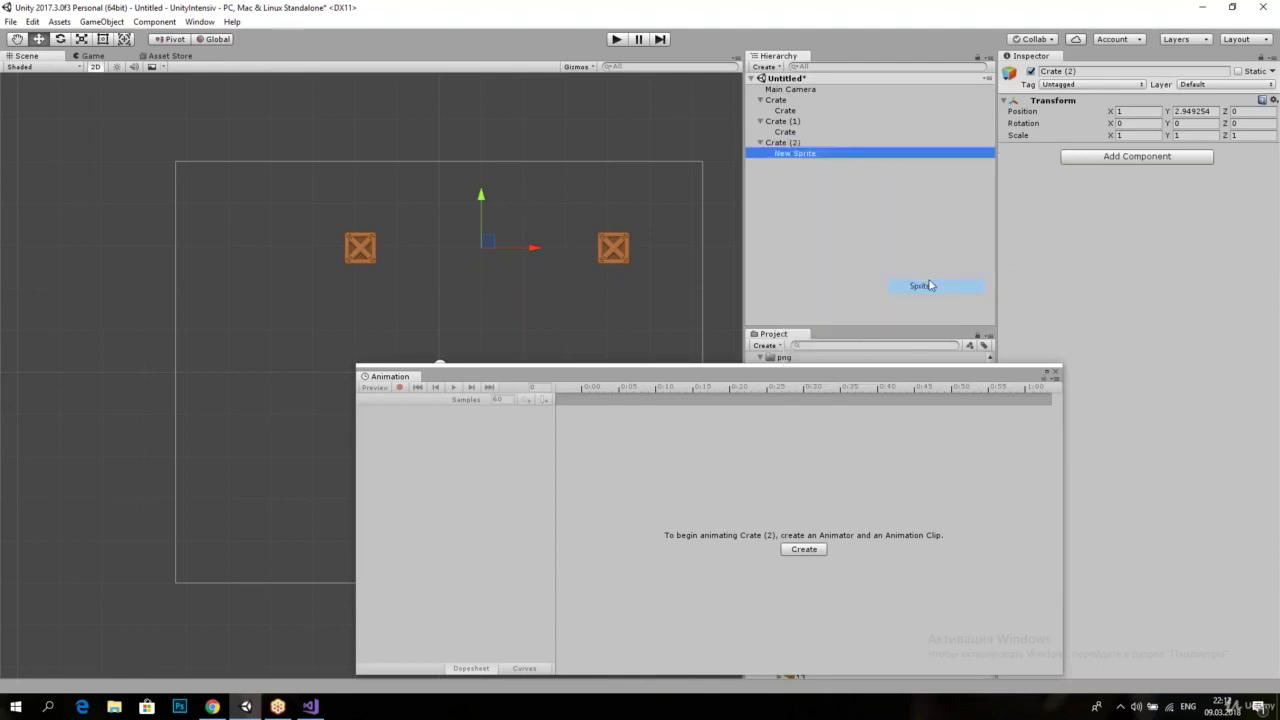
{"action": "left_click", "coordinate": [1272, 163]}
{"action": "scroll", "coordinate": [514, 268], "scroll_direction": "down", "scroll_amount": 5}
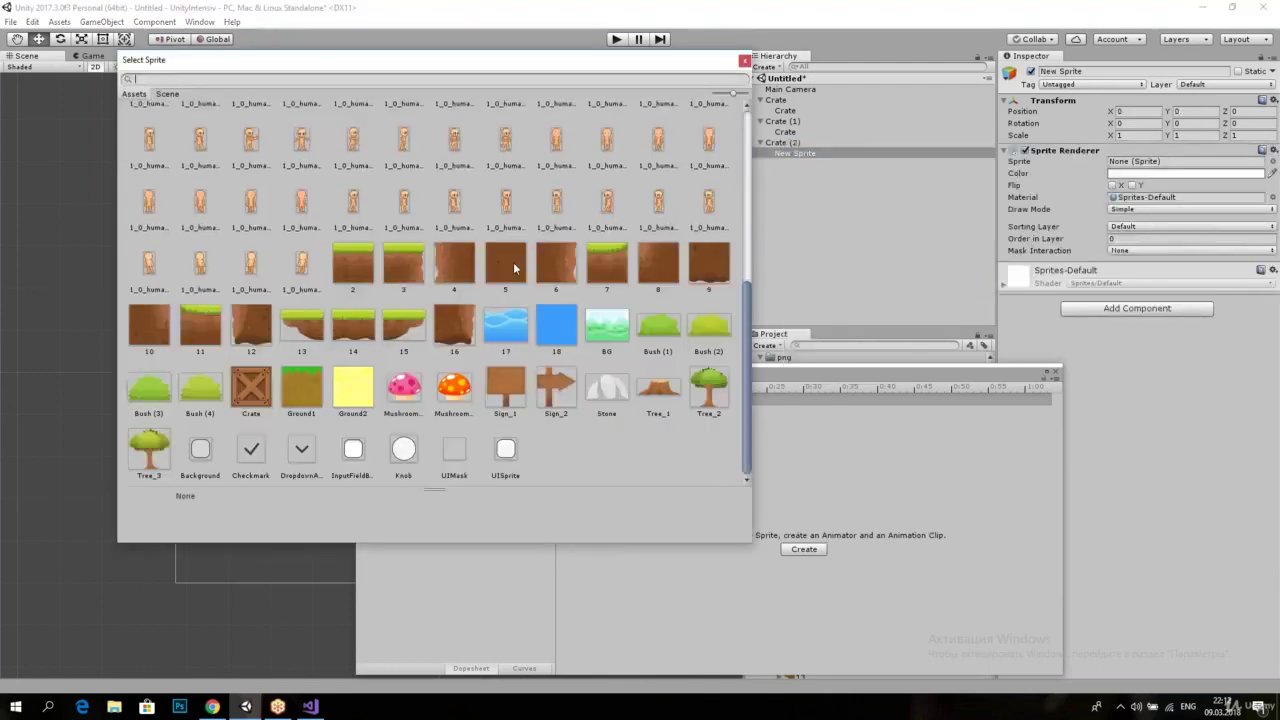
{"action": "double_click", "coordinate": [264, 391]}
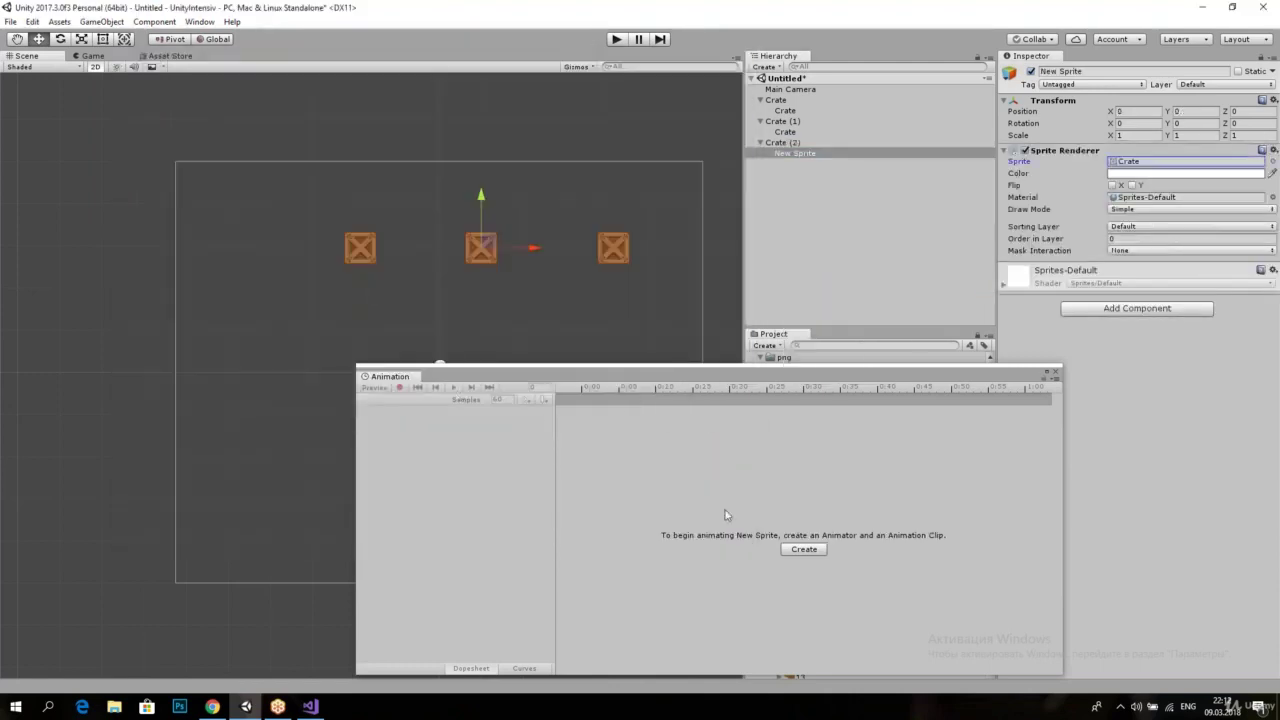
Step: Create a new animation clip named CrateAnim01 in the Assets/Animations folder
{"action": "left_click", "coordinate": [800, 549]}
{"action": "left_click", "coordinate": [672, 310]}
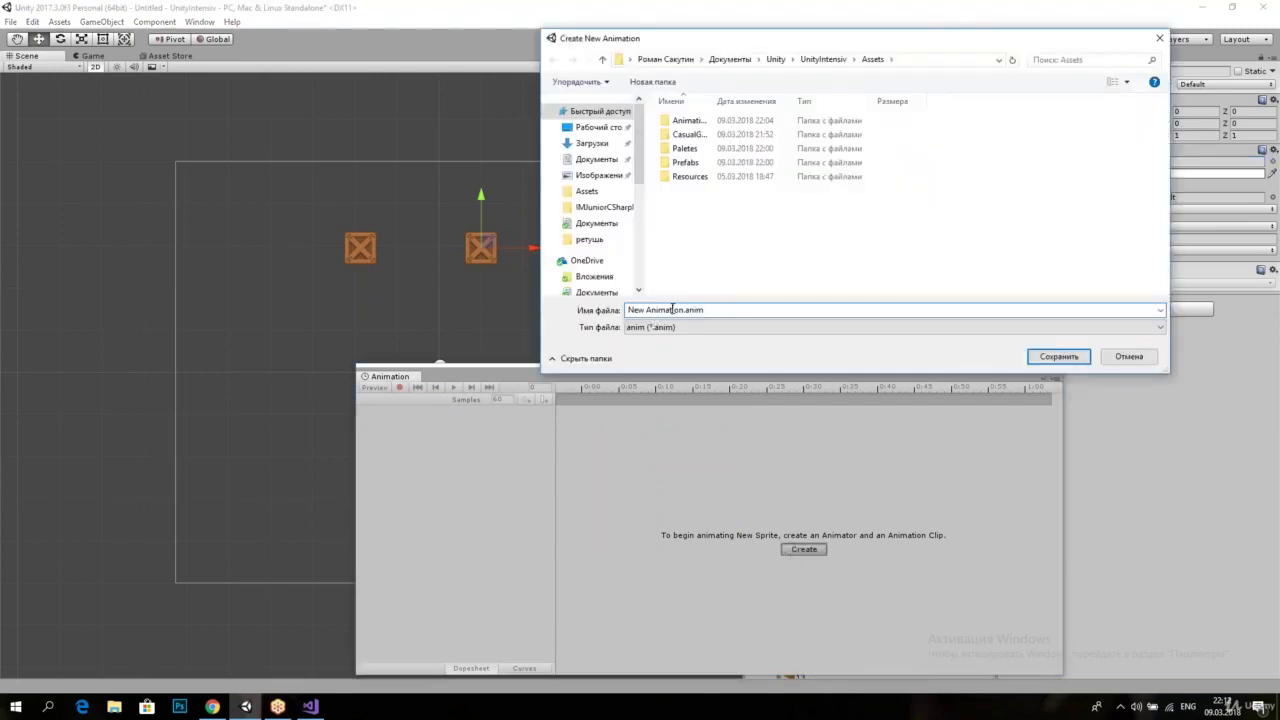
{"action": "double_click", "coordinate": [700, 121]}
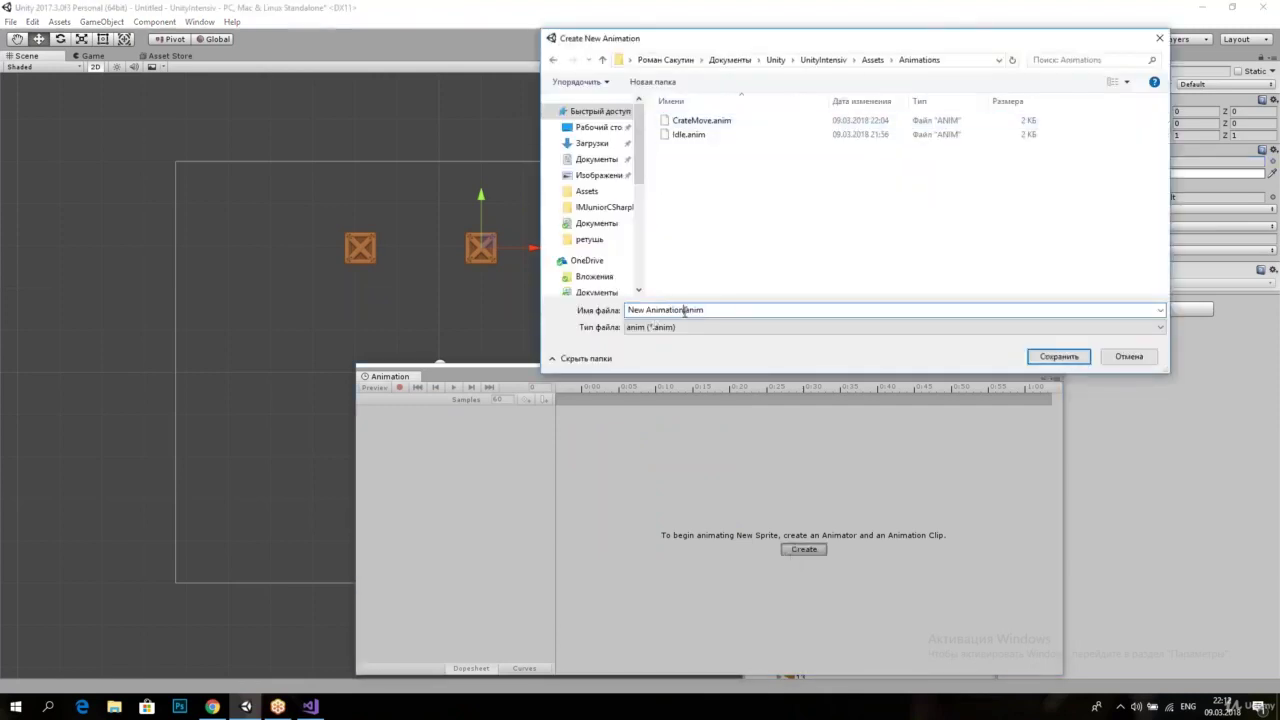
{"action": "type", "text": "CrateAn"}
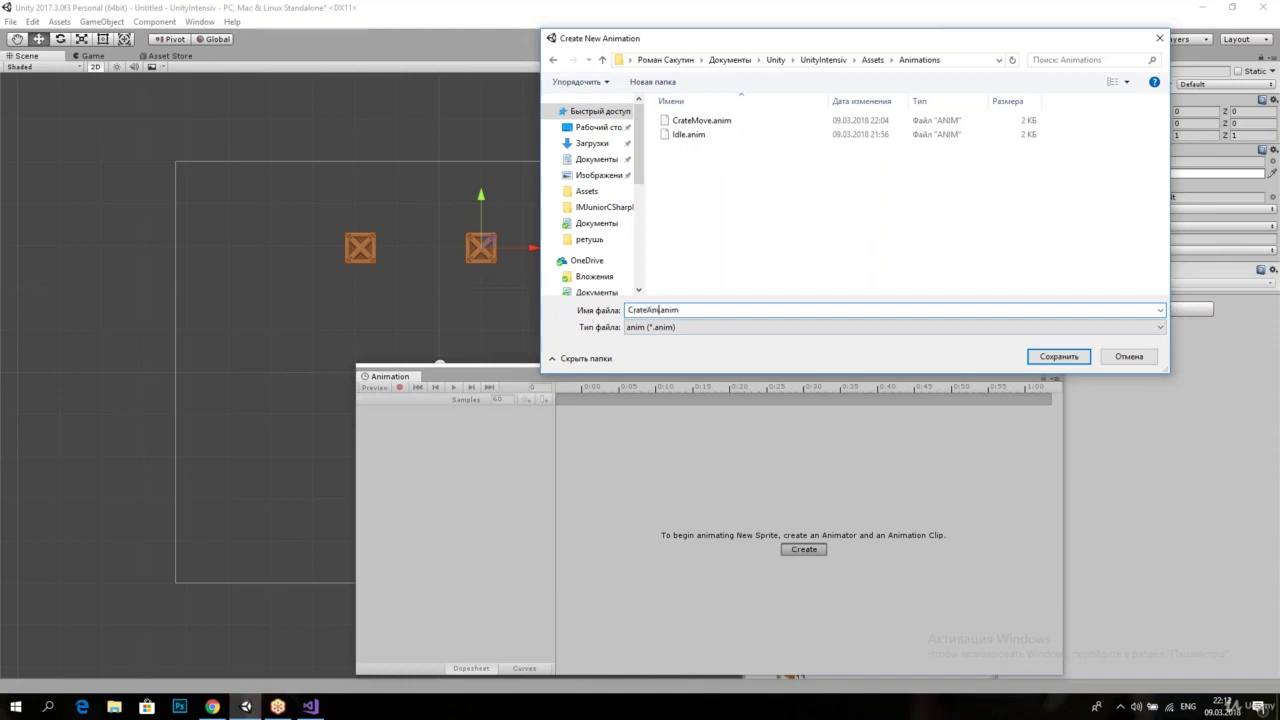
{"action": "type", "text": "01"}
{"action": "key", "text": "Return"}
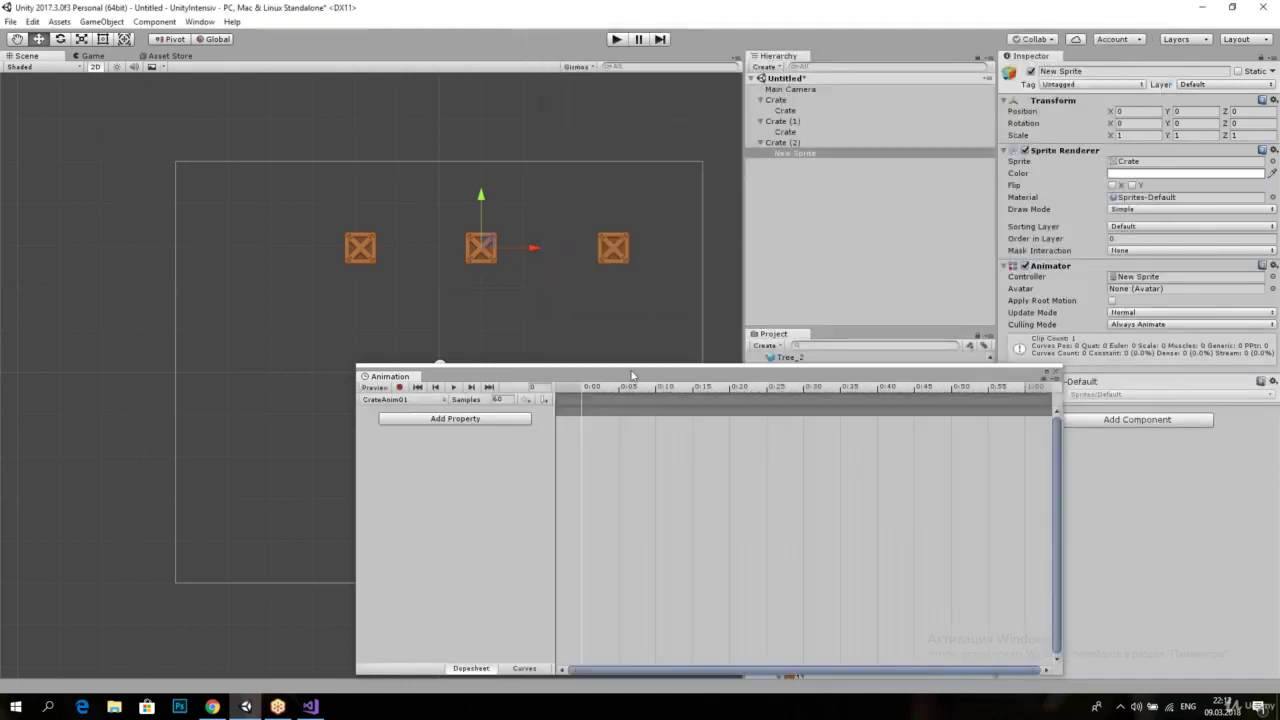
Step: Add a Transform Position track to the CrateAnim01 clip
{"action": "left_click", "coordinate": [448, 420]}
{"action": "left_click", "coordinate": [538, 420]}
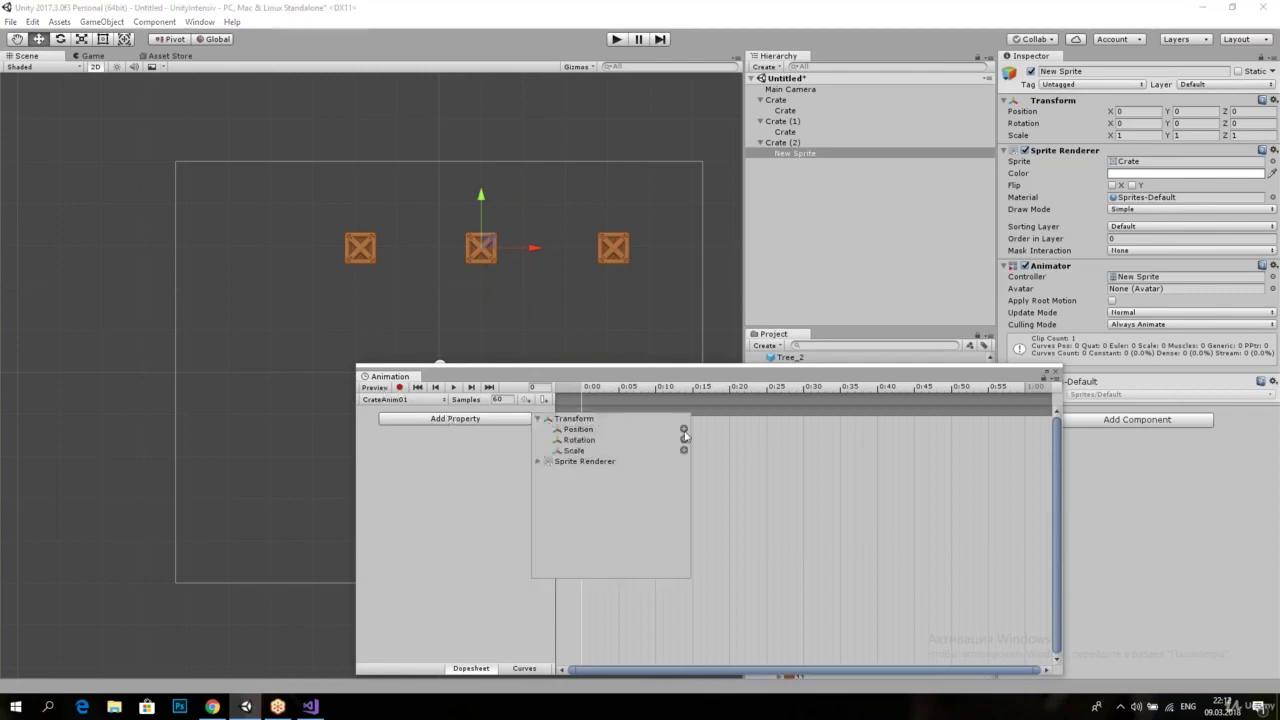
{"action": "left_click", "coordinate": [684, 430]}
{"action": "scroll", "coordinate": [547, 296], "scroll_direction": "down", "scroll_amount": 2}
{"action": "middle_click_drag", "start_coordinate": [547, 296], "coordinate": [542, 260]}
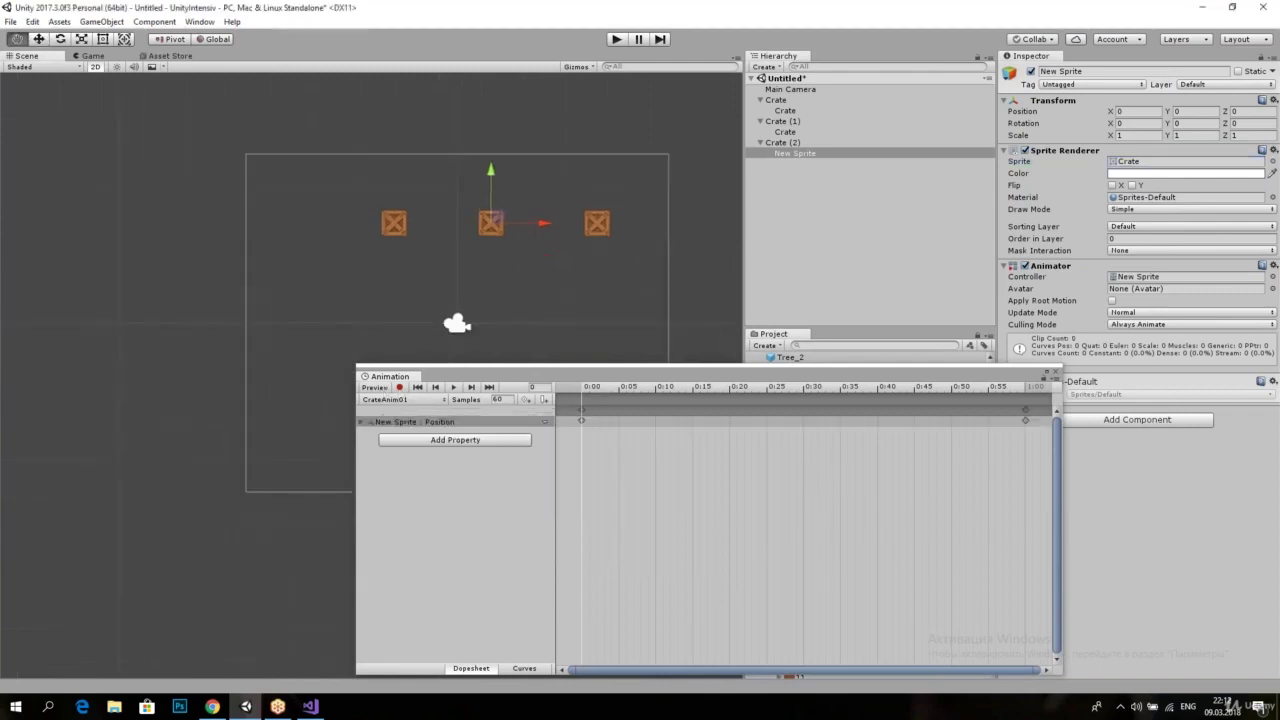
Step: Key the crate lowered toward Y -2.73 at 1:00 and preview the drop from the start
{"action": "left_click_drag", "start_coordinate": [588, 392], "coordinate": [1030, 400]}
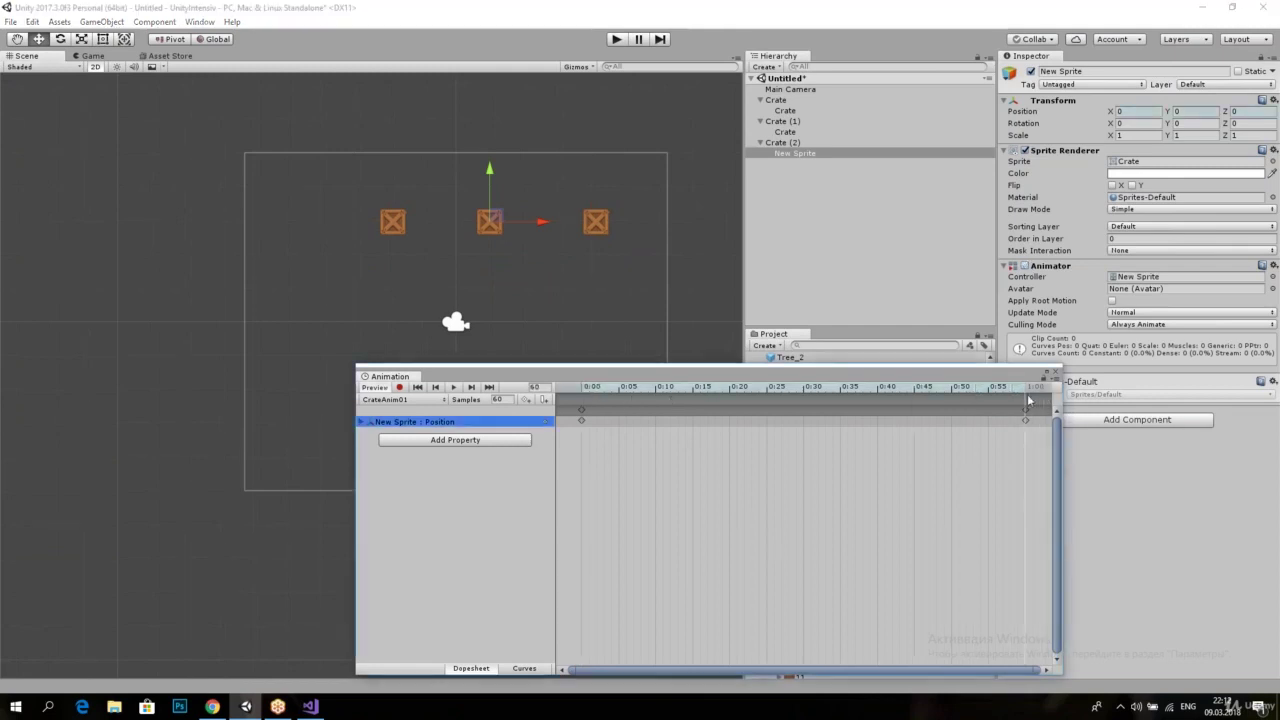
{"action": "left_click_drag", "start_coordinate": [492, 183], "coordinate": [498, 266]}
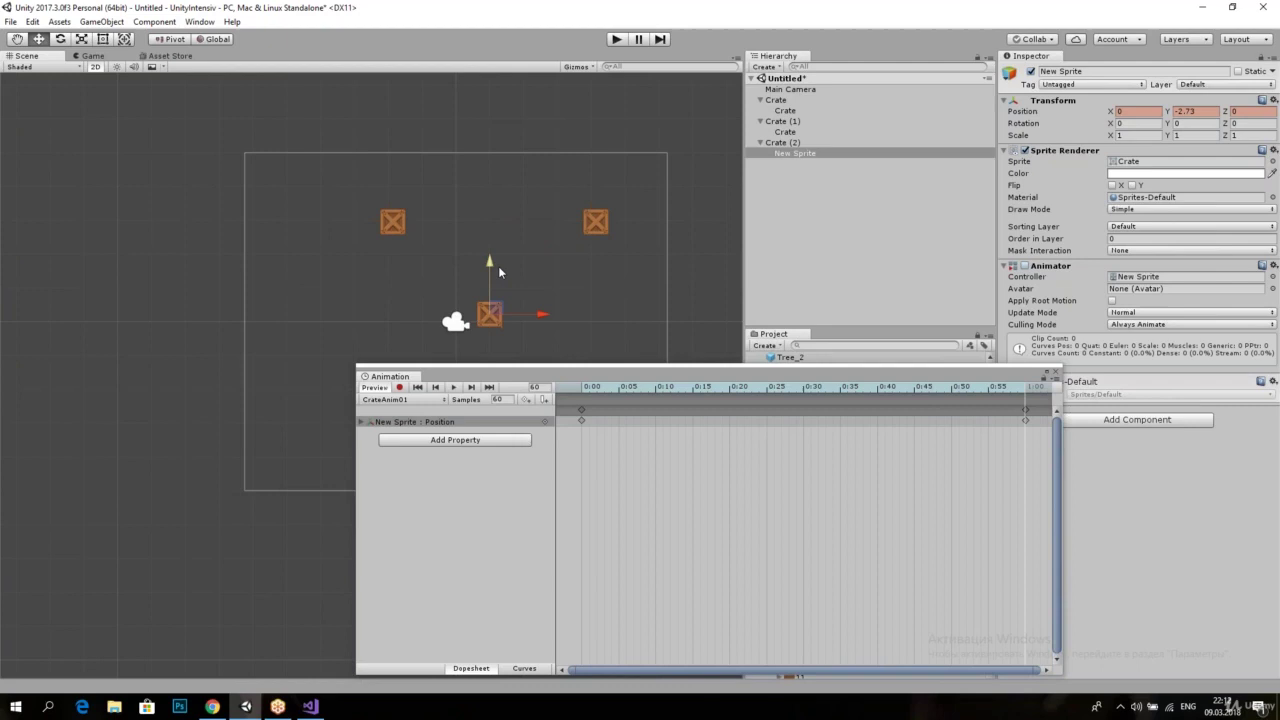
{"action": "left_click", "coordinate": [527, 404]}
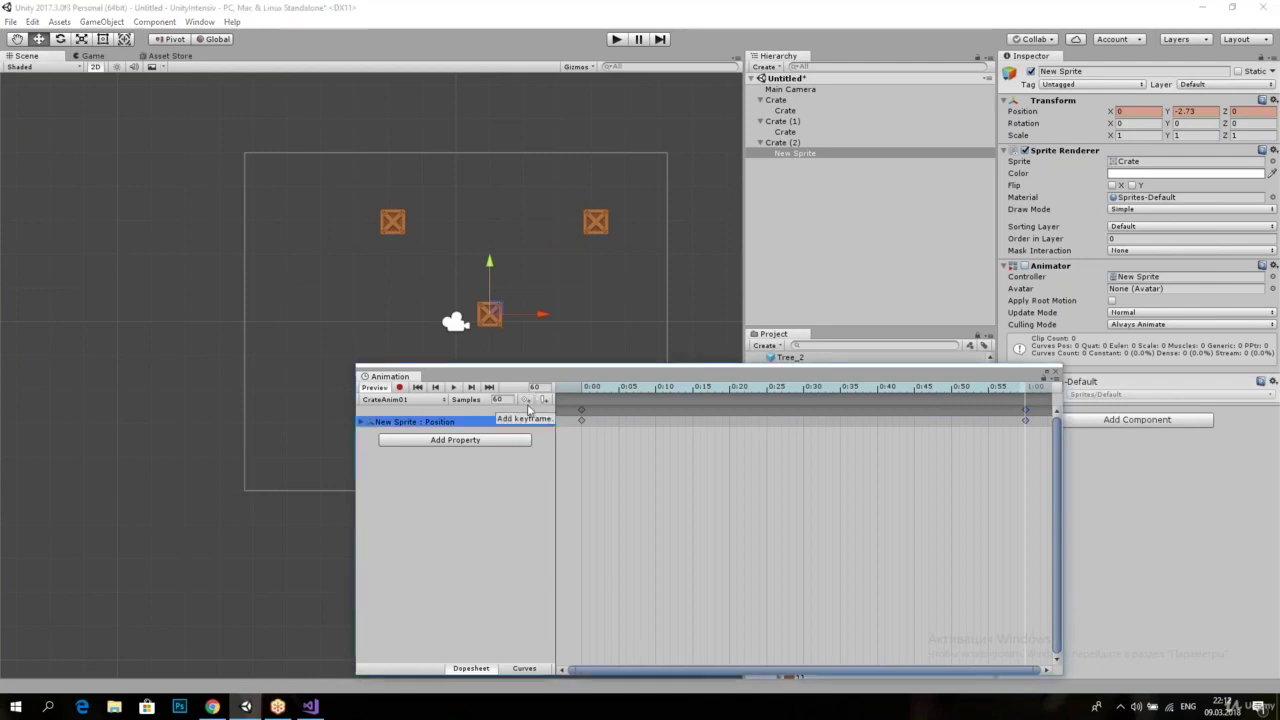
{"action": "left_click", "coordinate": [1021, 411]}
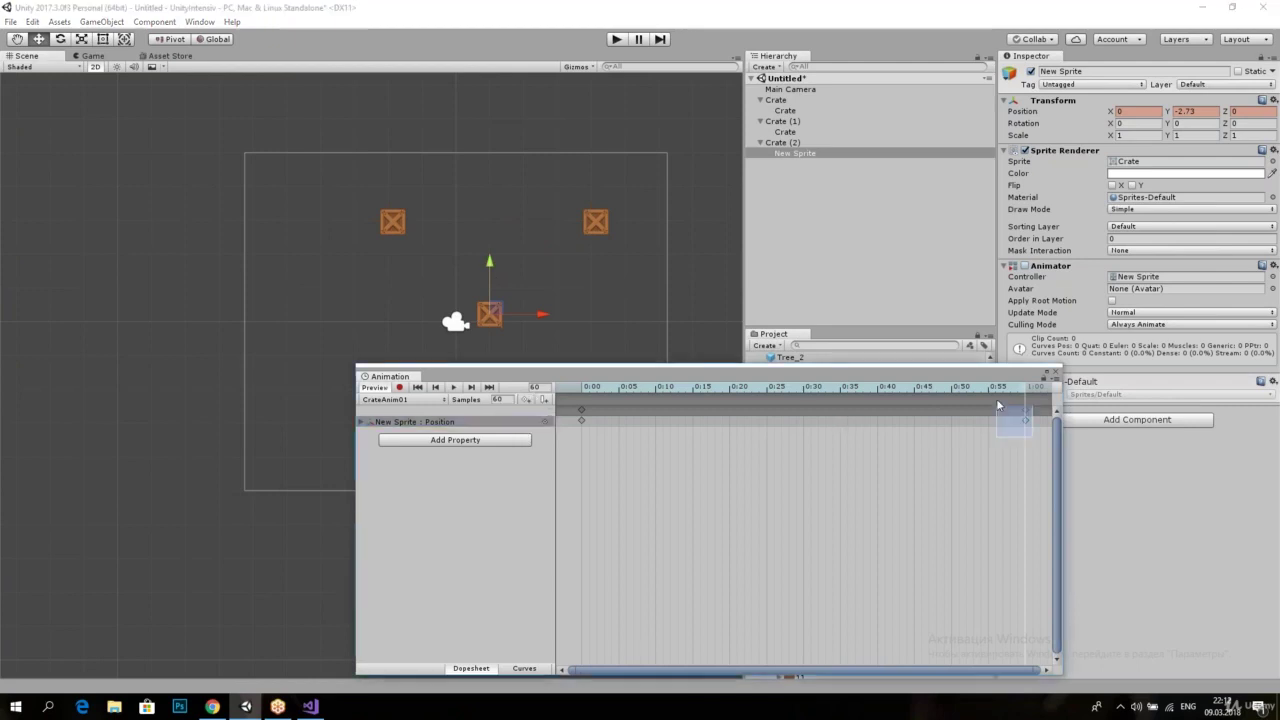
{"action": "key", "text": "Delete"}
{"action": "left_click", "coordinate": [524, 402]}
{"action": "left_click", "coordinate": [381, 420]}
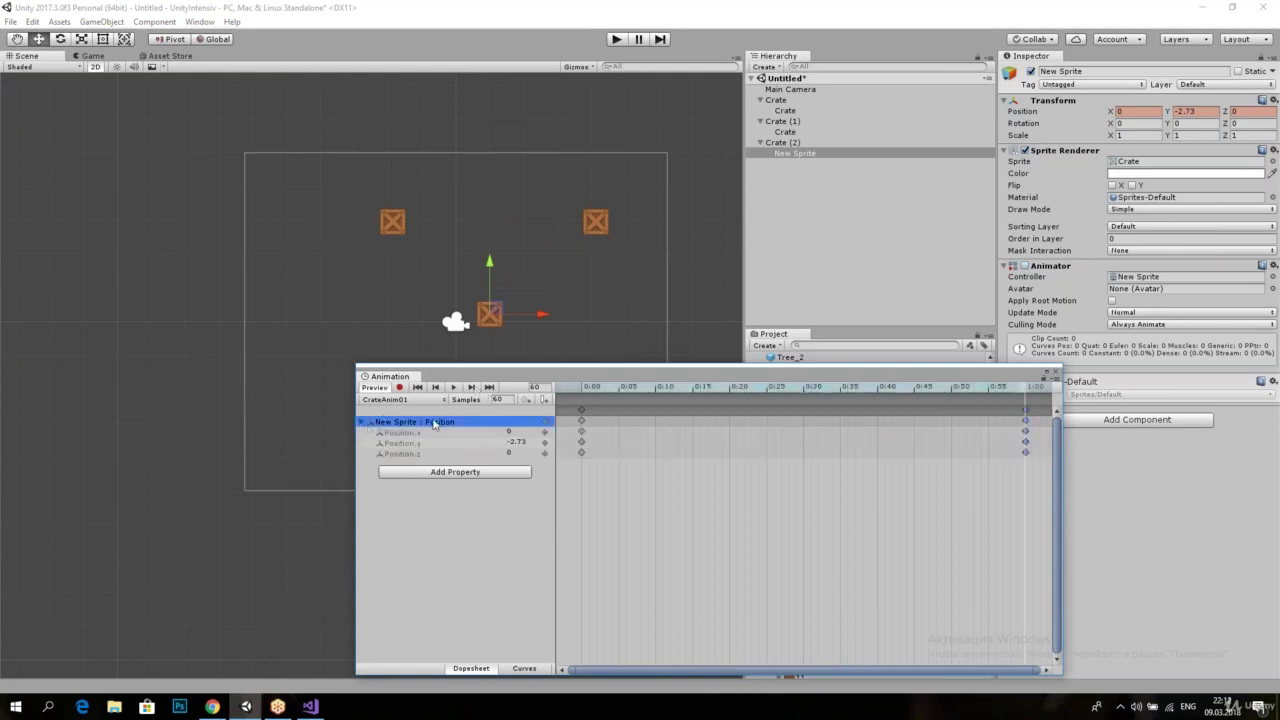
{"action": "left_click_drag", "start_coordinate": [589, 399], "coordinate": [561, 393]}
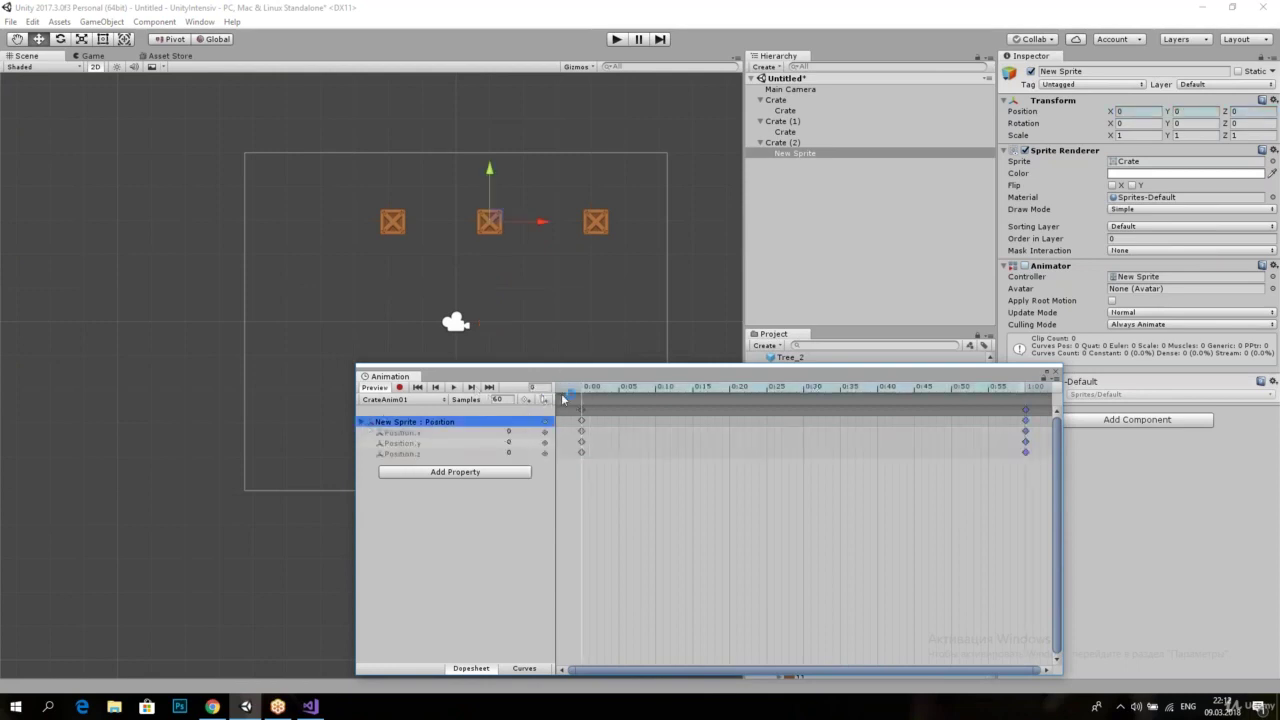
{"action": "left_click", "coordinate": [455, 388]}
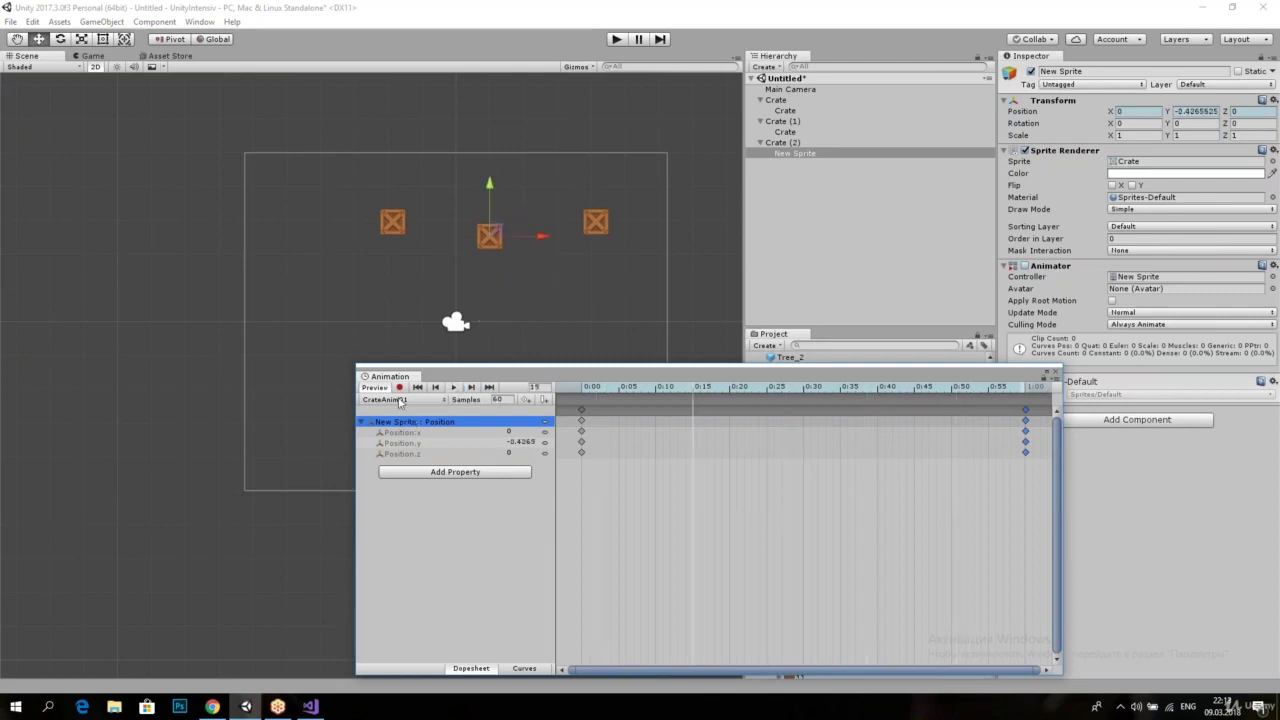
Step: Make three copies of Crate (2) as Crate (3), (4) and (5), spread along the X axis
{"action": "left_click", "coordinate": [1056, 372]}
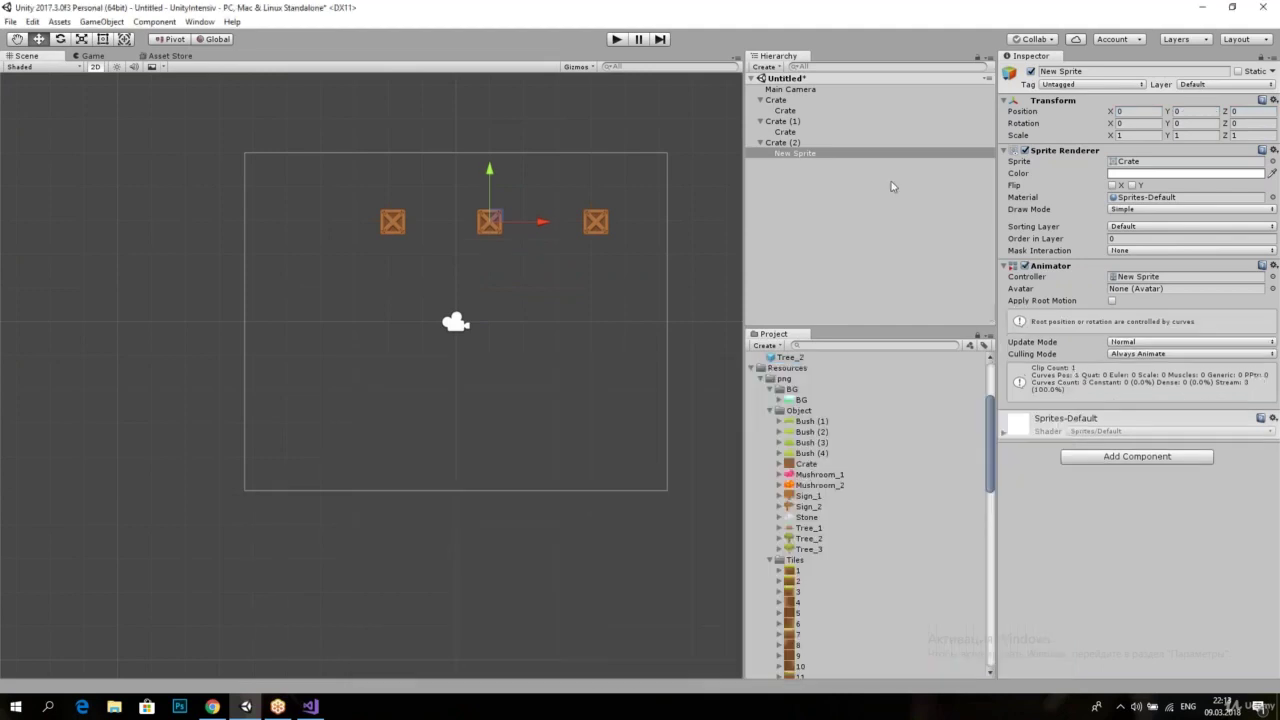
{"action": "left_click", "coordinate": [783, 142]}
{"action": "key", "text": "ctrl+d"}
{"action": "left_click_drag", "start_coordinate": [547, 225], "coordinate": [462, 226]}
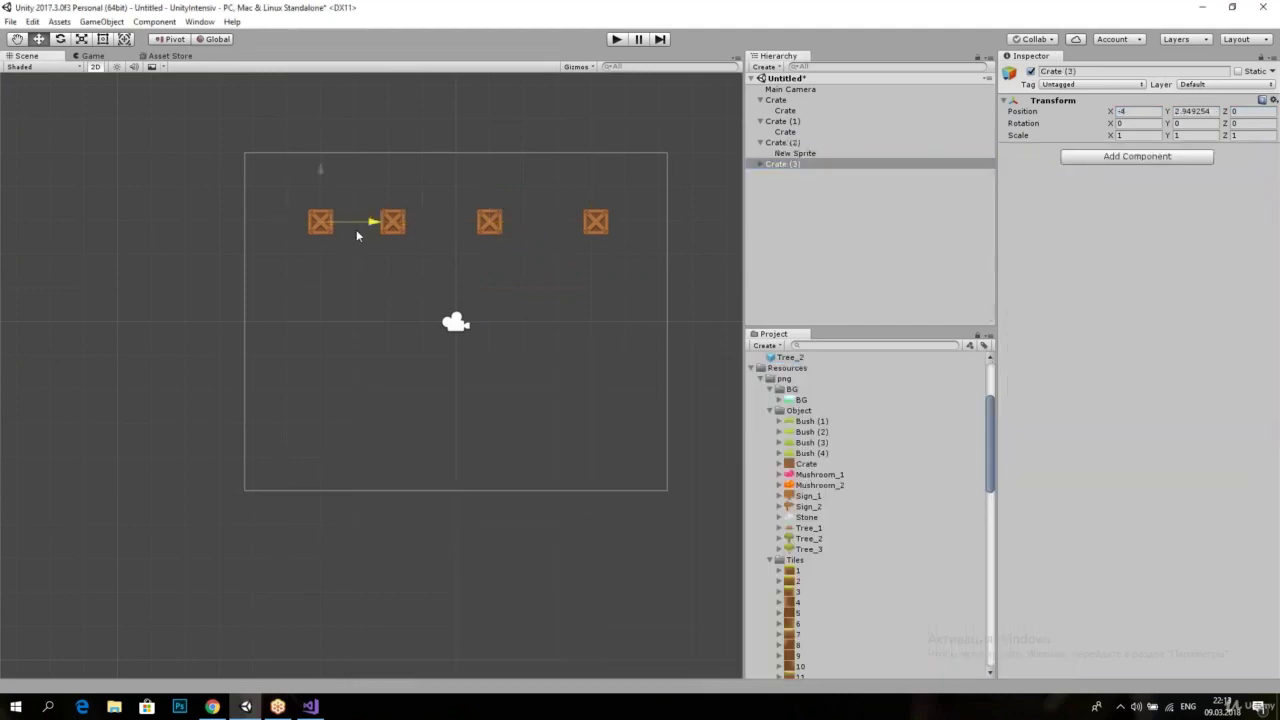
{"action": "key", "text": "ctrl+d"}
{"action": "left_click_drag", "start_coordinate": [368, 224], "coordinate": [598, 208]}
{"action": "left_click", "coordinate": [489, 222]}
{"action": "key", "text": "ctrl+d"}
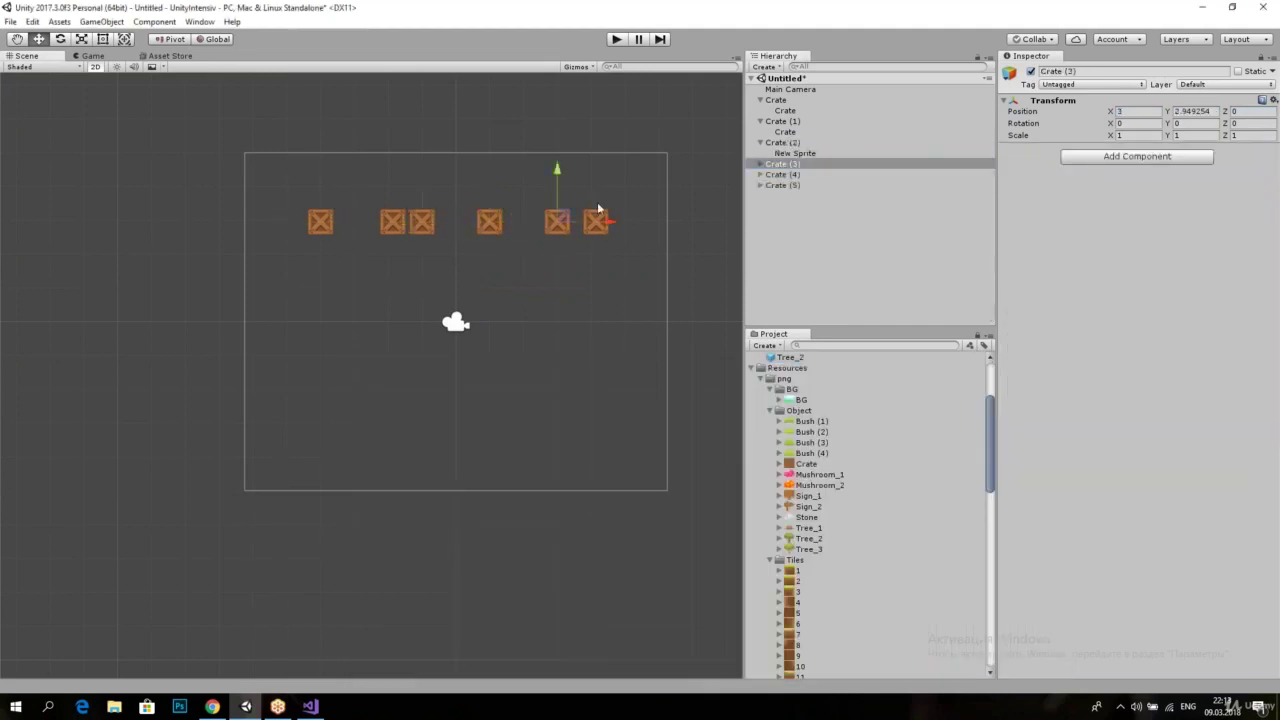
Step: Run the scene to watch the crates animate, then stop Play mode
{"action": "left_click", "coordinate": [616, 39]}
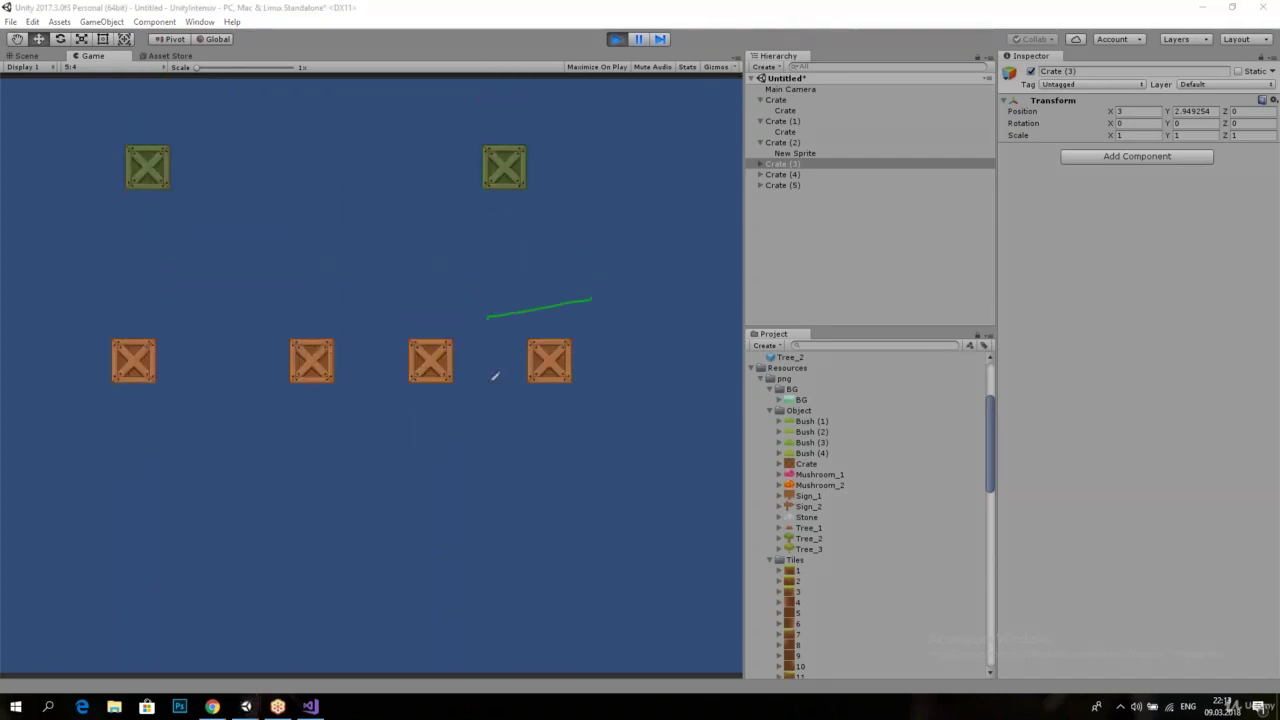
{"action": "left_click_drag", "start_coordinate": [494, 376], "coordinate": [586, 387]}
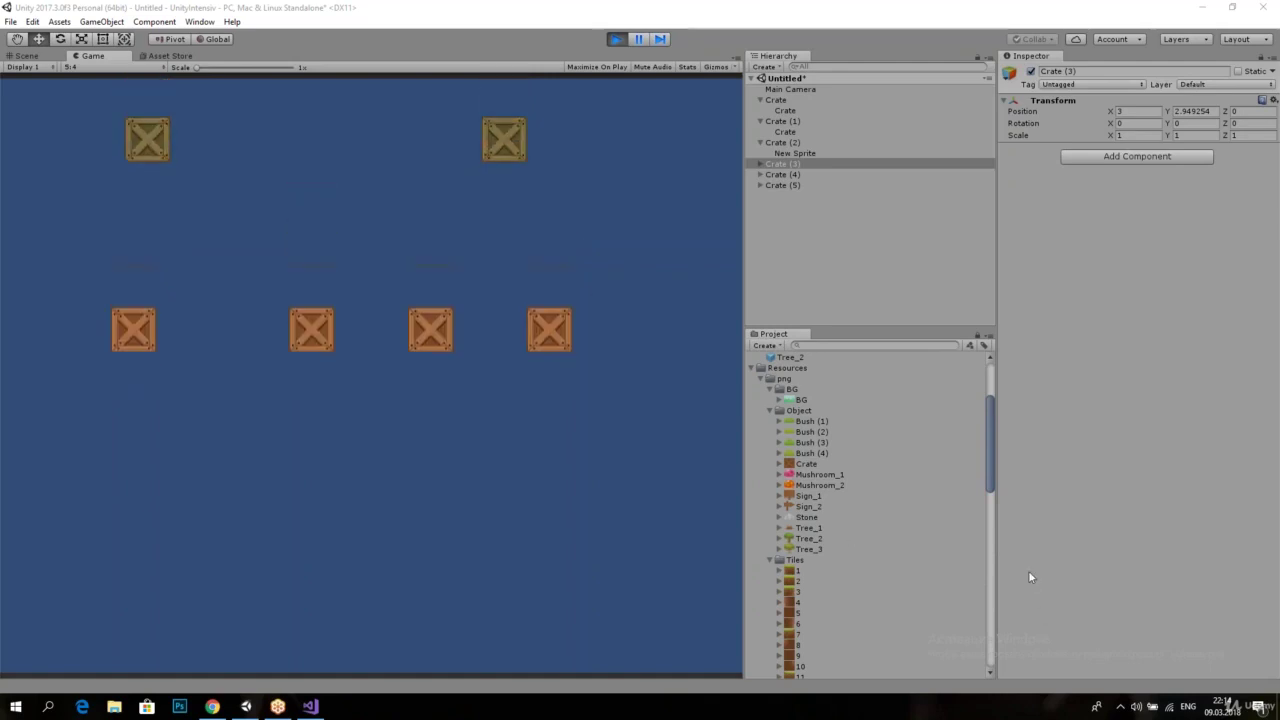
{"action": "left_click", "coordinate": [613, 39]}
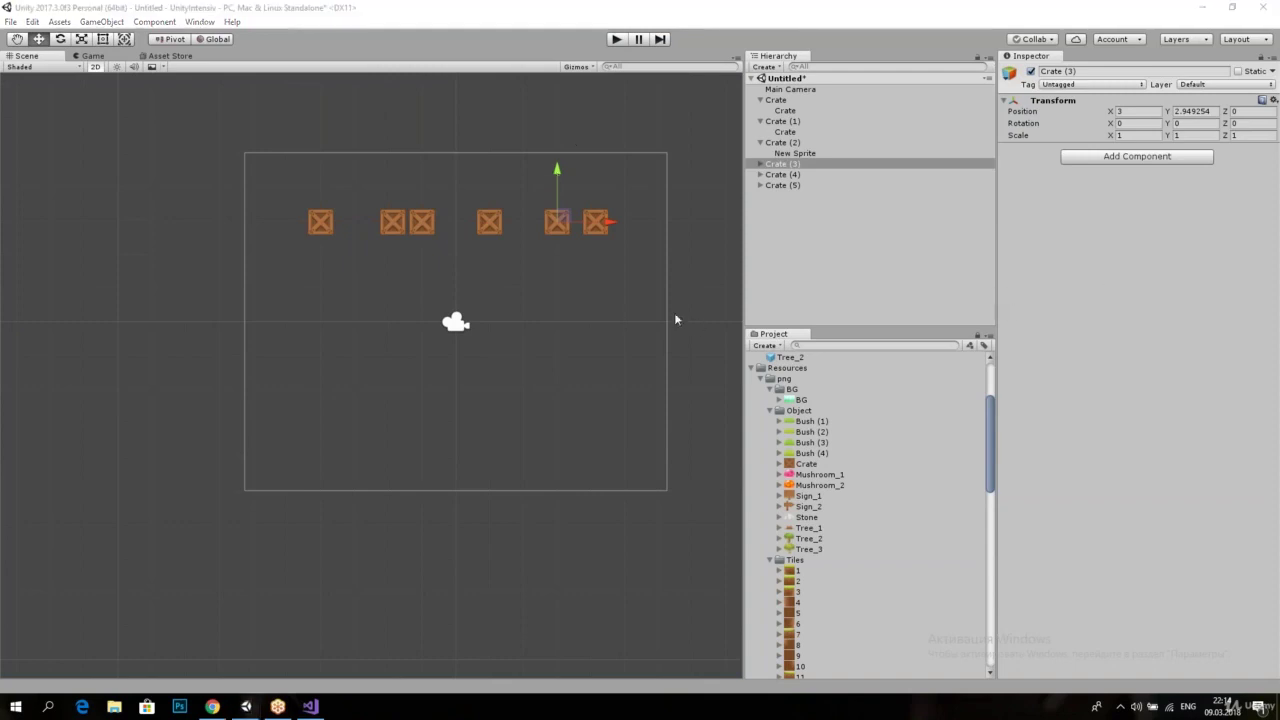
Step: Start a new empty Untitled scene, answering the unsaved-changes prompt
{"action": "scroll", "coordinate": [641, 312], "scroll_direction": "up", "scroll_amount": 1}
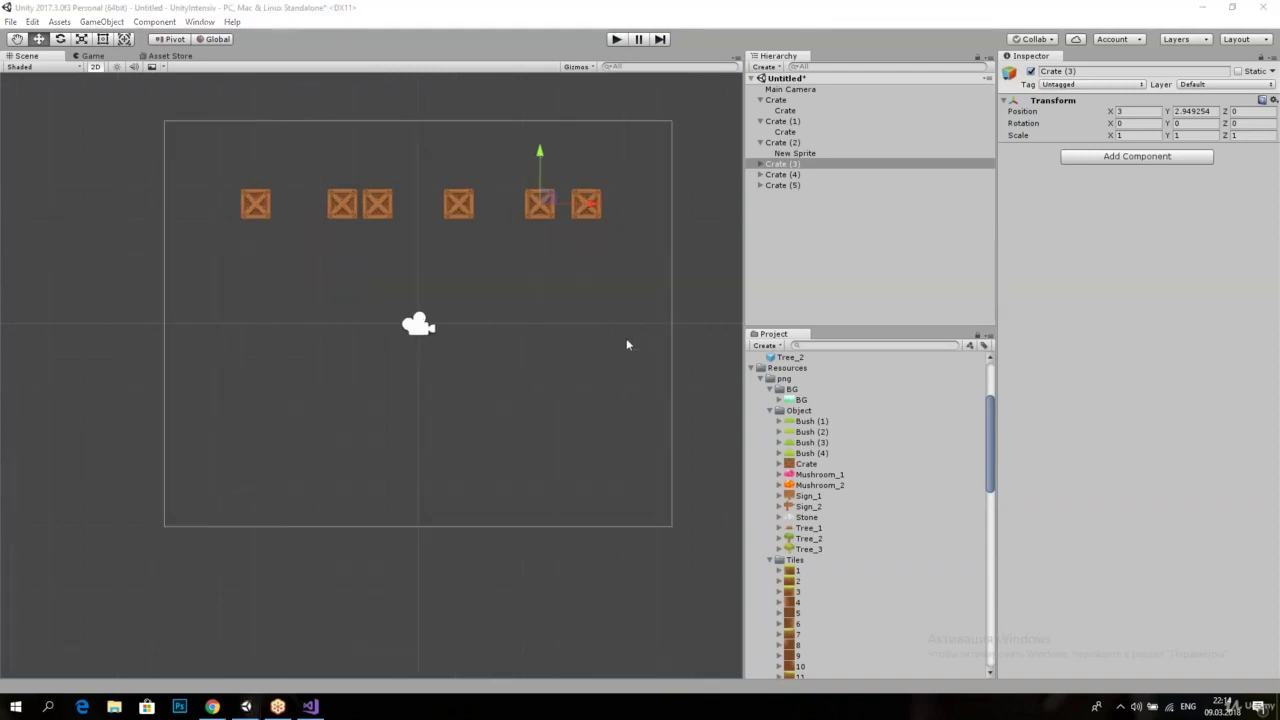
{"action": "left_click", "coordinate": [785, 200]}
{"action": "left_click", "coordinate": [10, 21]}
{"action": "left_click", "coordinate": [32, 34]}
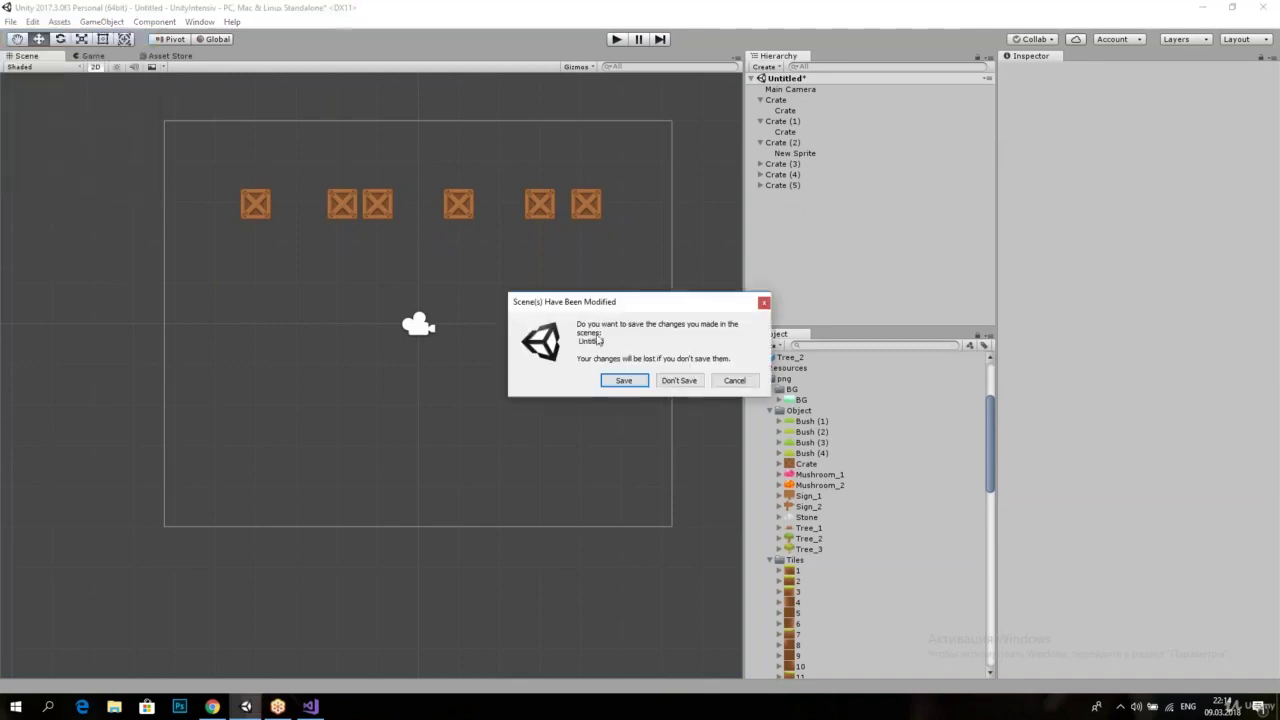
{"action": "left_click", "coordinate": [679, 381]}
Step: Preview the human sprite frames with the arrow keys, then select 1_0_human_sprites_1_0
{"action": "scroll", "coordinate": [790, 460], "scroll_direction": "down", "scroll_amount": 5}
{"action": "scroll", "coordinate": [790, 460], "scroll_direction": "down", "scroll_amount": 3}
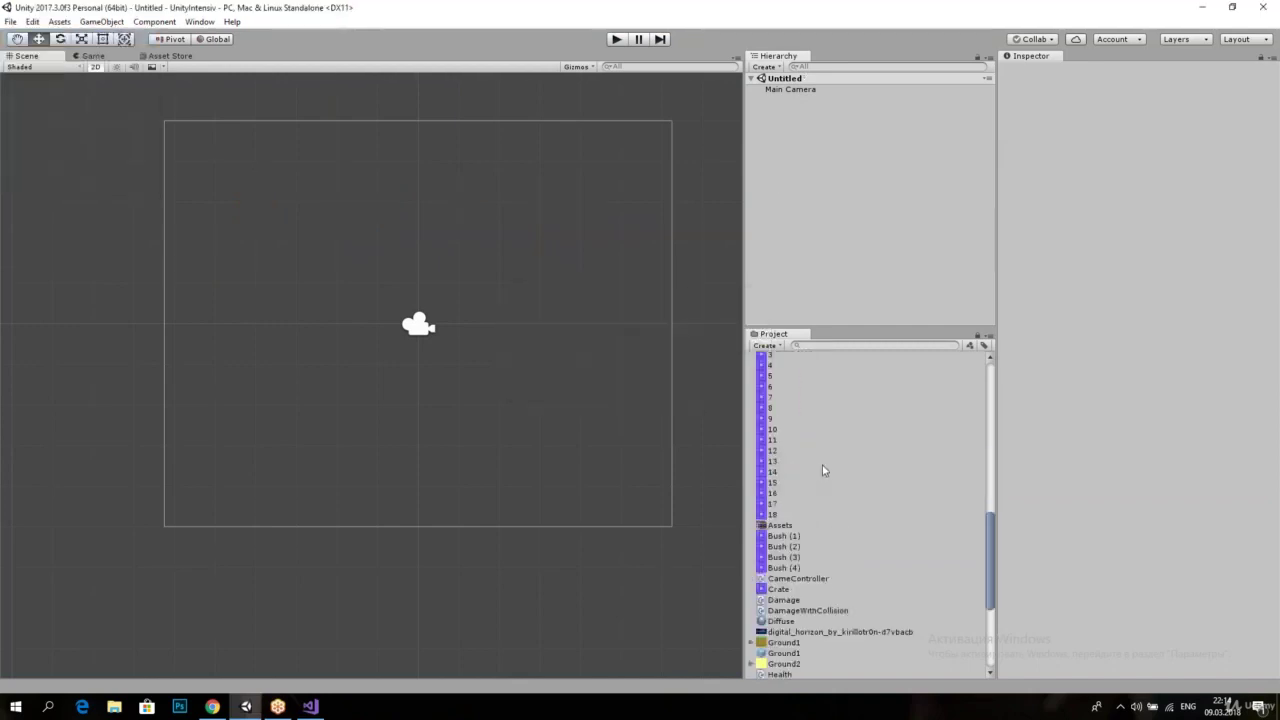
{"action": "scroll", "coordinate": [790, 460], "scroll_direction": "up", "scroll_amount": 2}
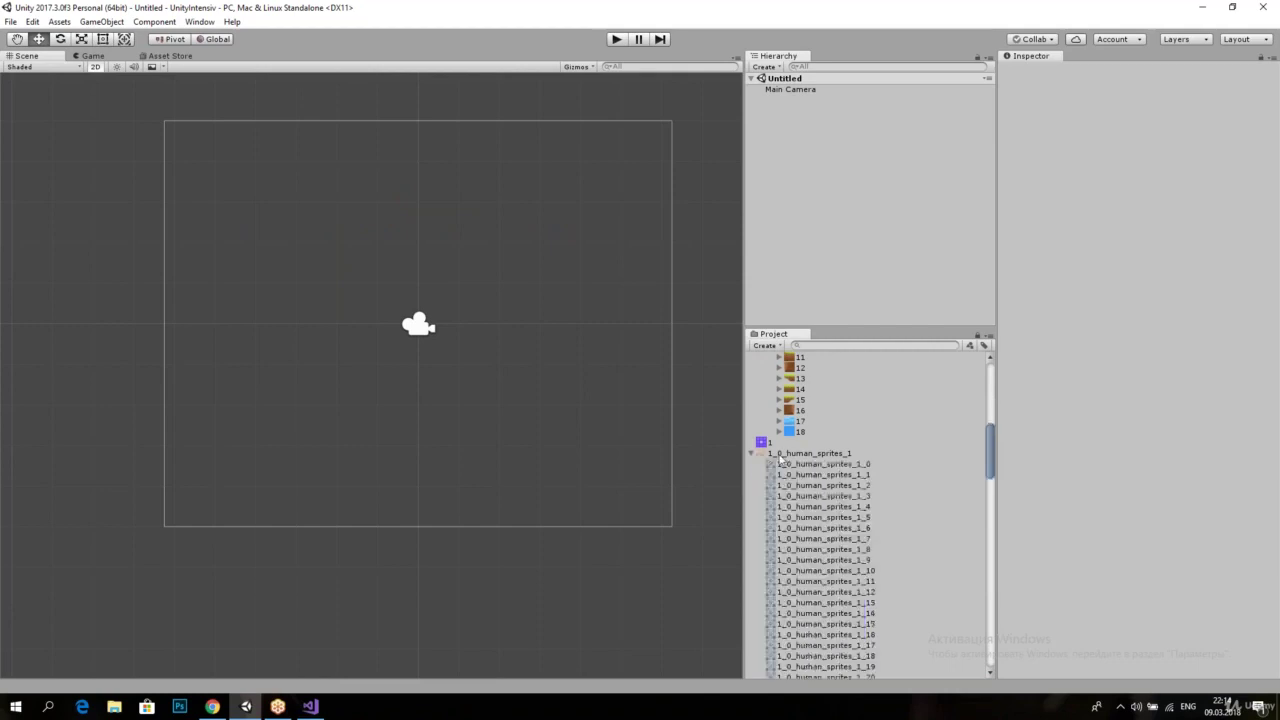
{"action": "left_click", "coordinate": [797, 465]}
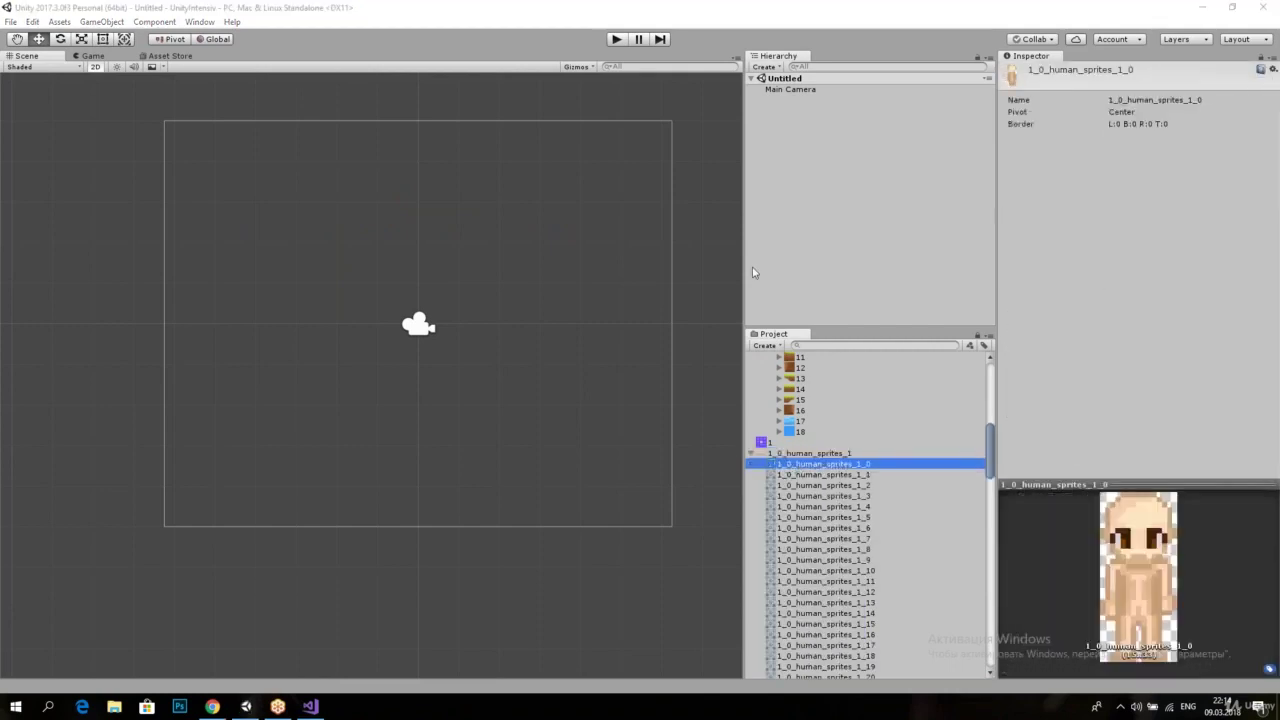
{"action": "key", "text": "Up"}
{"action": "key", "text": "Down"}
{"action": "key", "text": "Down"}
{"action": "key", "text": "Down"}
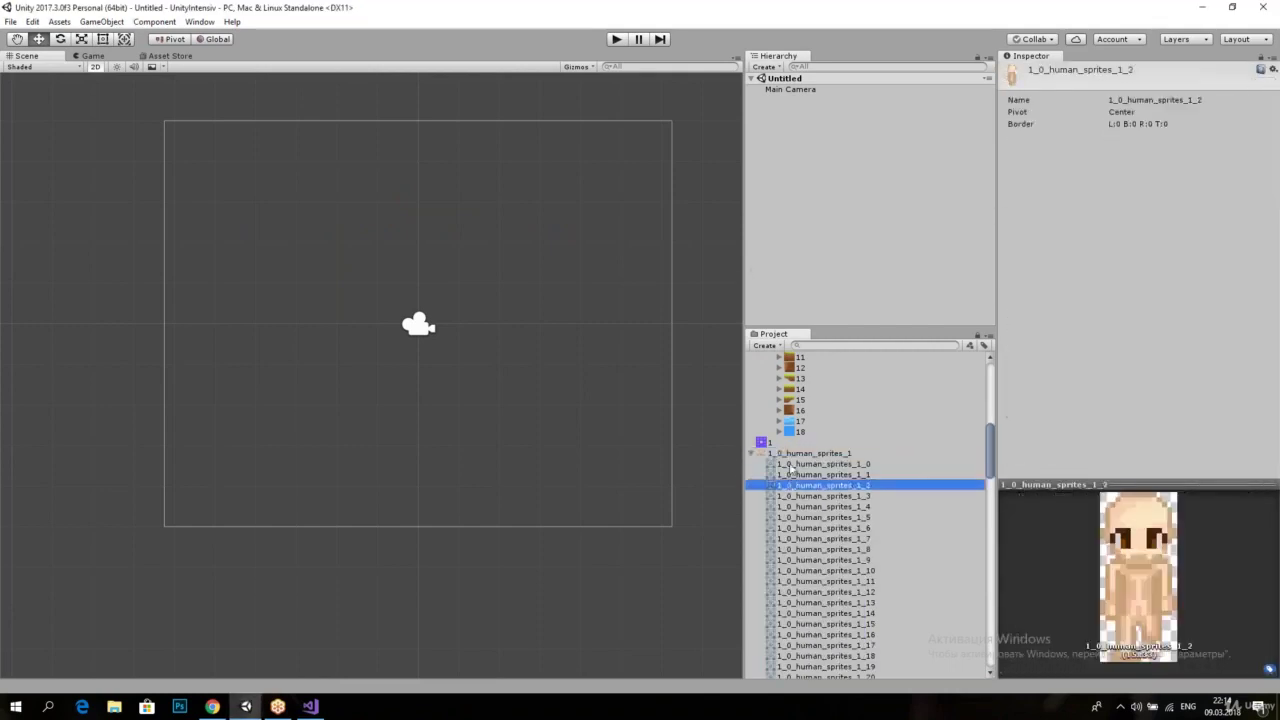
{"action": "key", "text": "Down"}
{"action": "key", "text": "Down"}
{"action": "key", "text": "Down"}
{"action": "key", "text": "Down"}
{"action": "key", "text": "Down"}
{"action": "key", "text": "Down"}
{"action": "key", "text": "Down"}
{"action": "key", "text": "Down"}
{"action": "key", "text": "Down"}
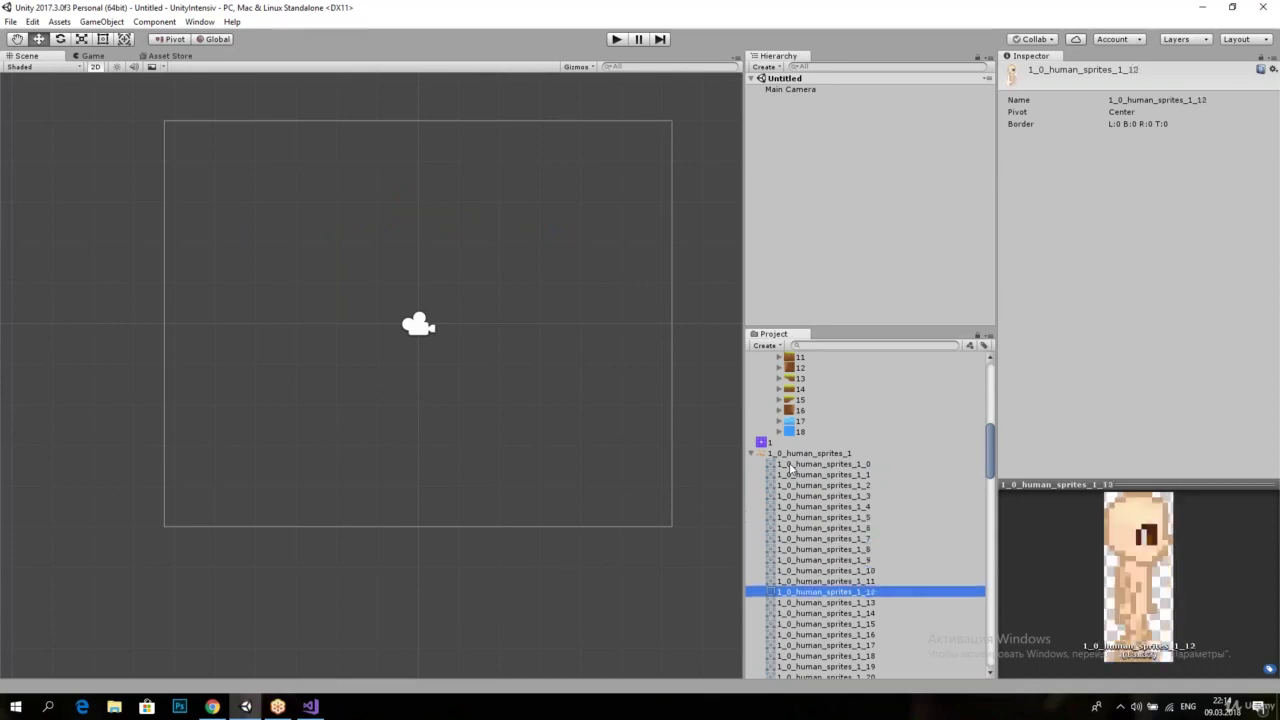
{"action": "key", "text": "Down"}
{"action": "key", "text": "Down"}
{"action": "key", "text": "Down"}
{"action": "key", "text": "Down"}
{"action": "key", "text": "Down"}
{"action": "key", "text": "Down"}
{"action": "key", "text": "Down"}
{"action": "scroll", "coordinate": [874, 506], "scroll_direction": "down", "scroll_amount": 2}
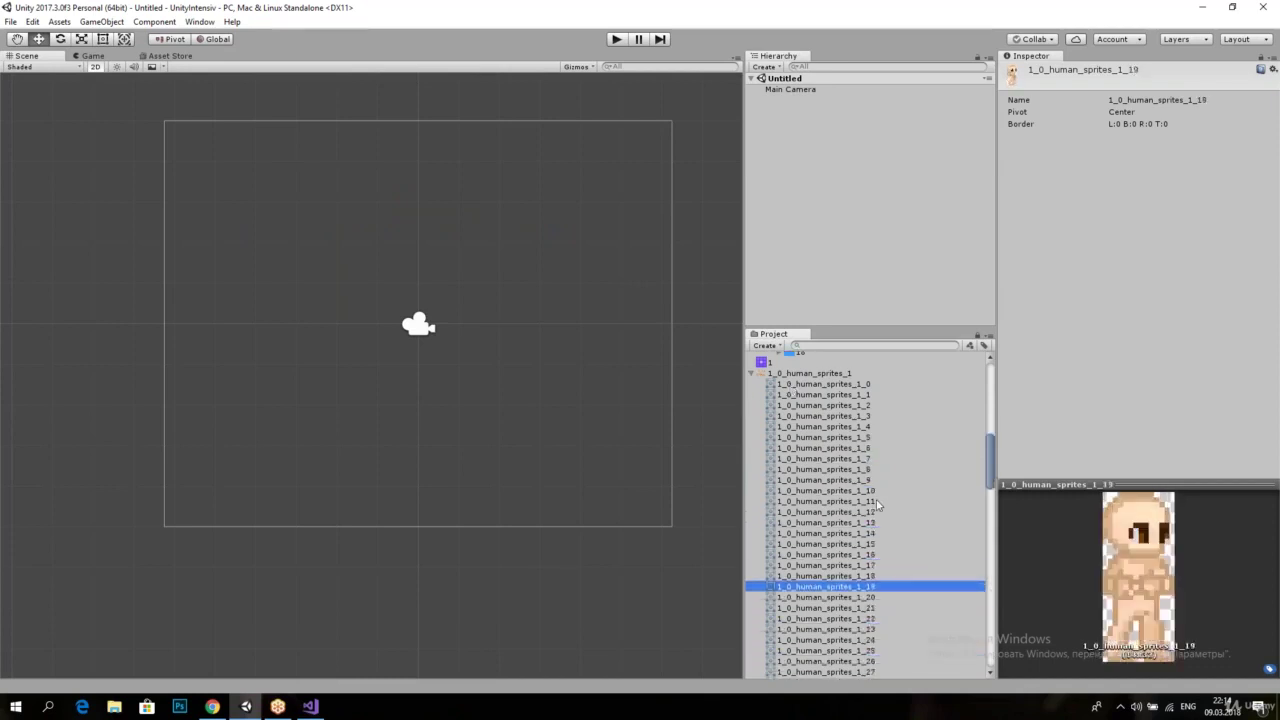
{"action": "key", "text": "Down"}
{"action": "key", "text": "Down"}
{"action": "key", "text": "Down"}
{"action": "key", "text": "Down"}
{"action": "key", "text": "Down"}
{"action": "key", "text": "Down"}
{"action": "key", "text": "Down"}
{"action": "key", "text": "Down"}
{"action": "key", "text": "Down"}
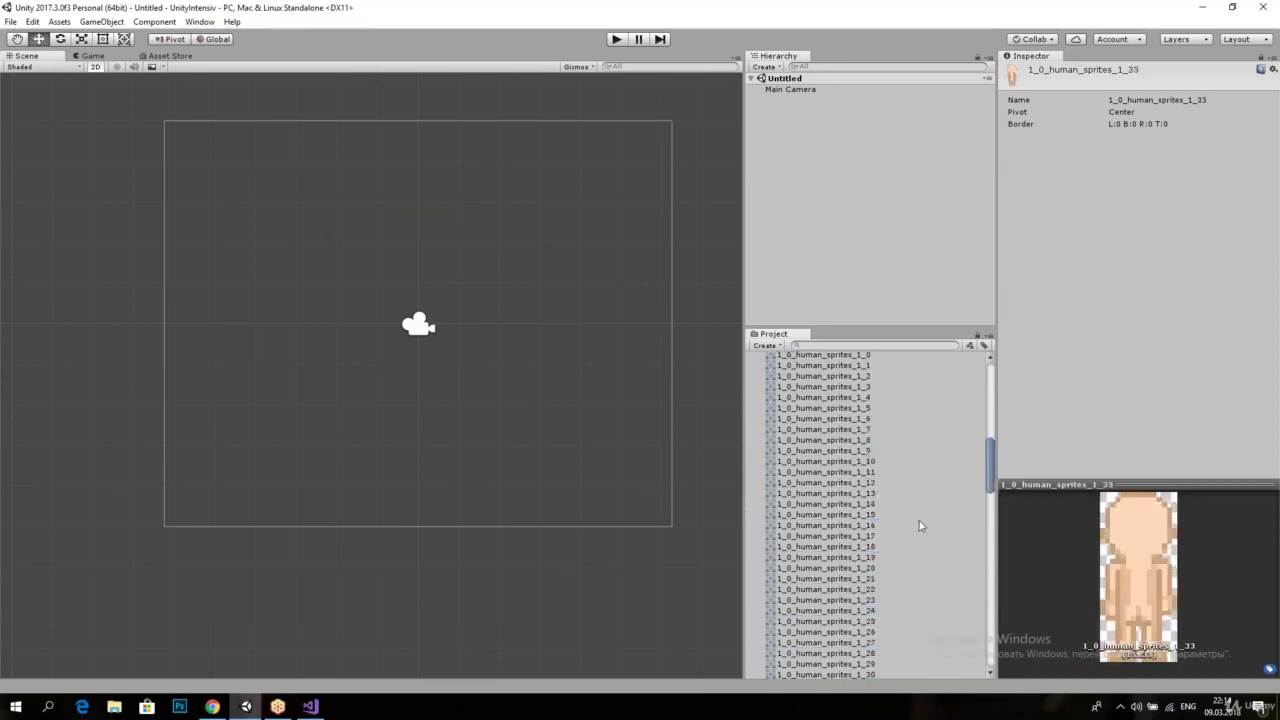
{"action": "key", "text": "Down"}
{"action": "key", "text": "Down"}
{"action": "key", "text": "Down"}
{"action": "key", "text": "Down"}
{"action": "key", "text": "Down"}
{"action": "key", "text": "Down"}
{"action": "key", "text": "Down"}
{"action": "key", "text": "Down"}
{"action": "key", "text": "Down"}
{"action": "key", "text": "Up"}
{"action": "key", "text": "Up"}
{"action": "key", "text": "Up"}
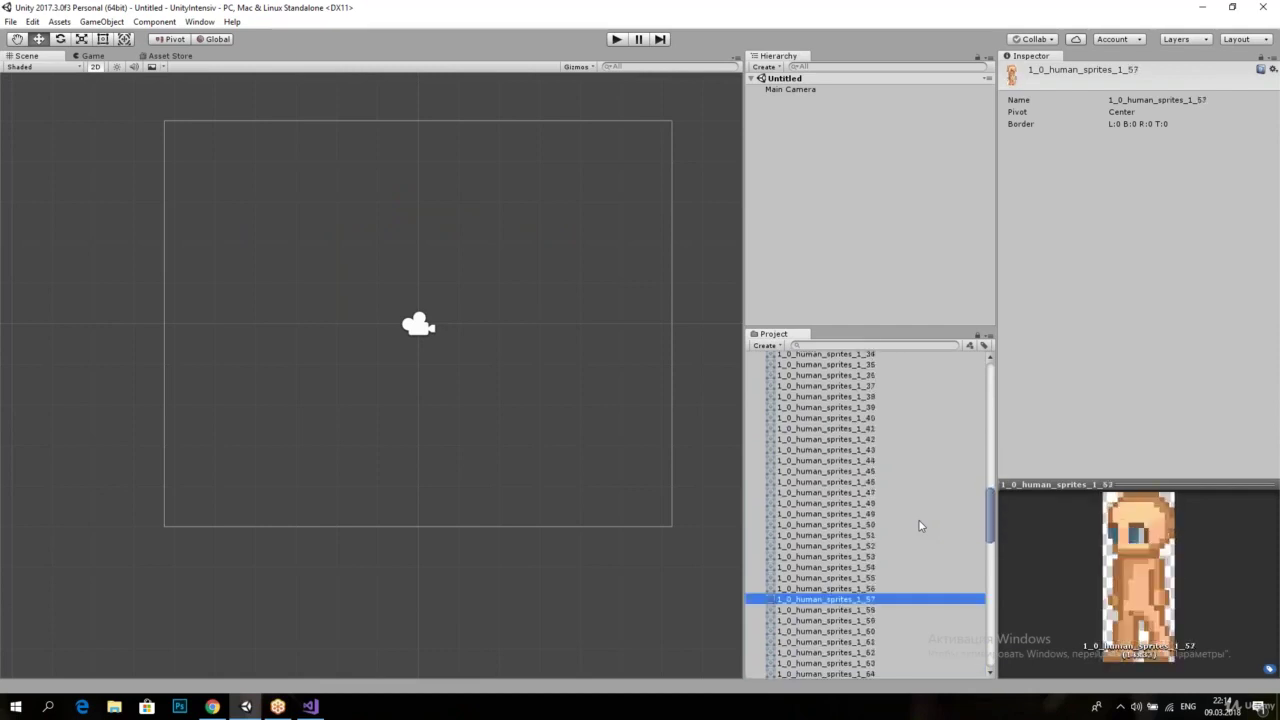
{"action": "key", "text": "Up"}
{"action": "key", "text": "Up"}
{"action": "key", "text": "Up"}
{"action": "key", "text": "Up"}
{"action": "key", "text": "Up"}
{"action": "key", "text": "Up"}
{"action": "key", "text": "Up"}
{"action": "key", "text": "Up"}
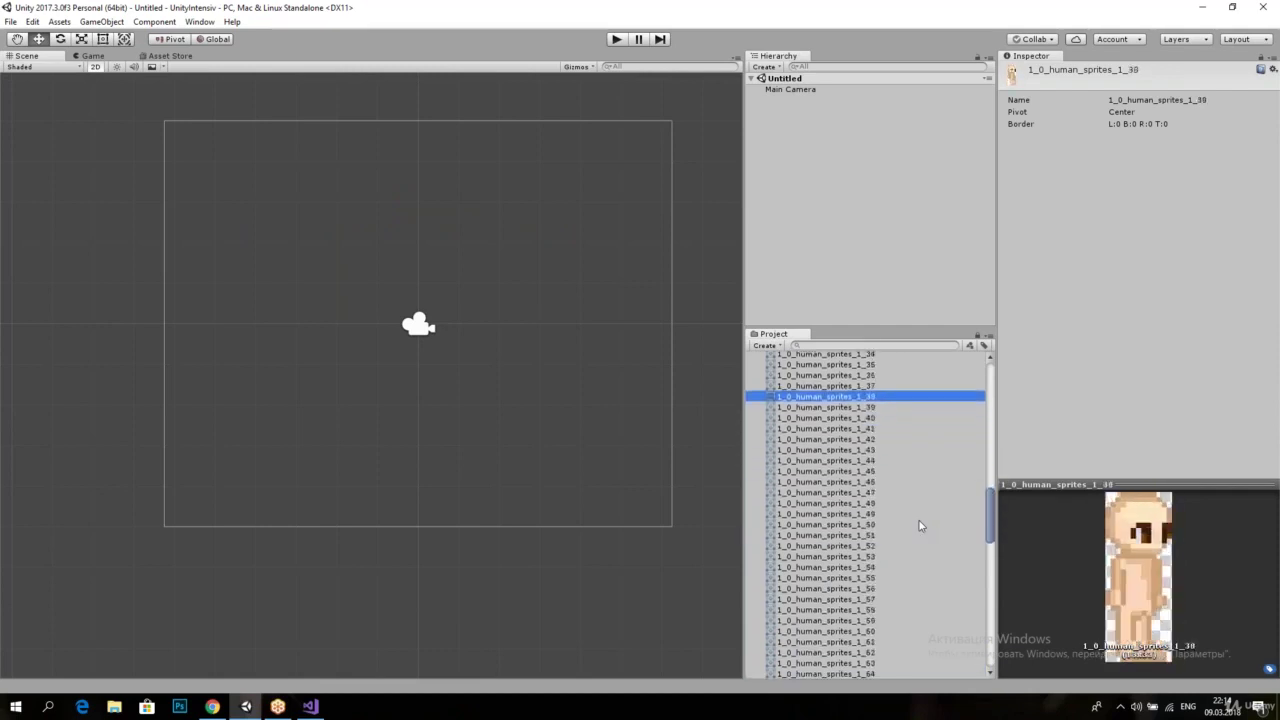
{"action": "key", "text": "Up"}
{"action": "key", "text": "Up"}
{"action": "key", "text": "Up"}
{"action": "key", "text": "Up"}
{"action": "key", "text": "Up"}
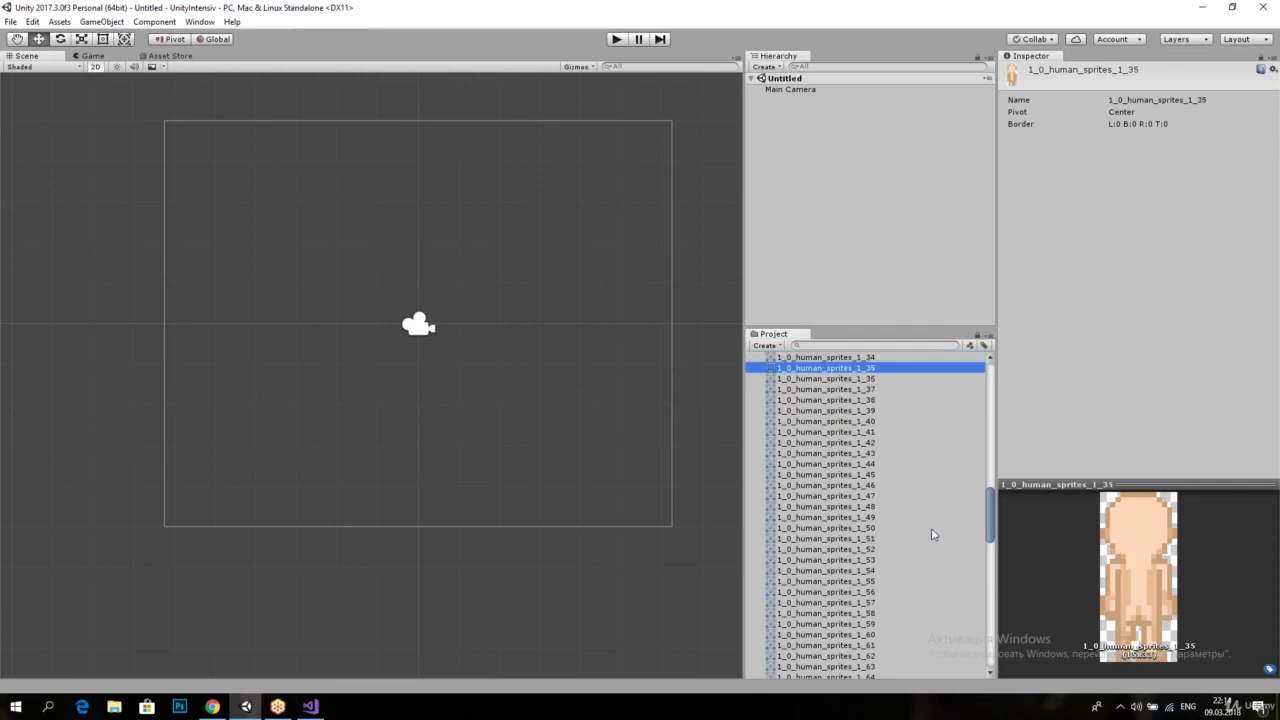
{"action": "key", "text": "Up"}
{"action": "key", "text": "Up"}
{"action": "key", "text": "Up"}
{"action": "key", "text": "Up"}
{"action": "key", "text": "Up"}
{"action": "key", "text": "Up"}
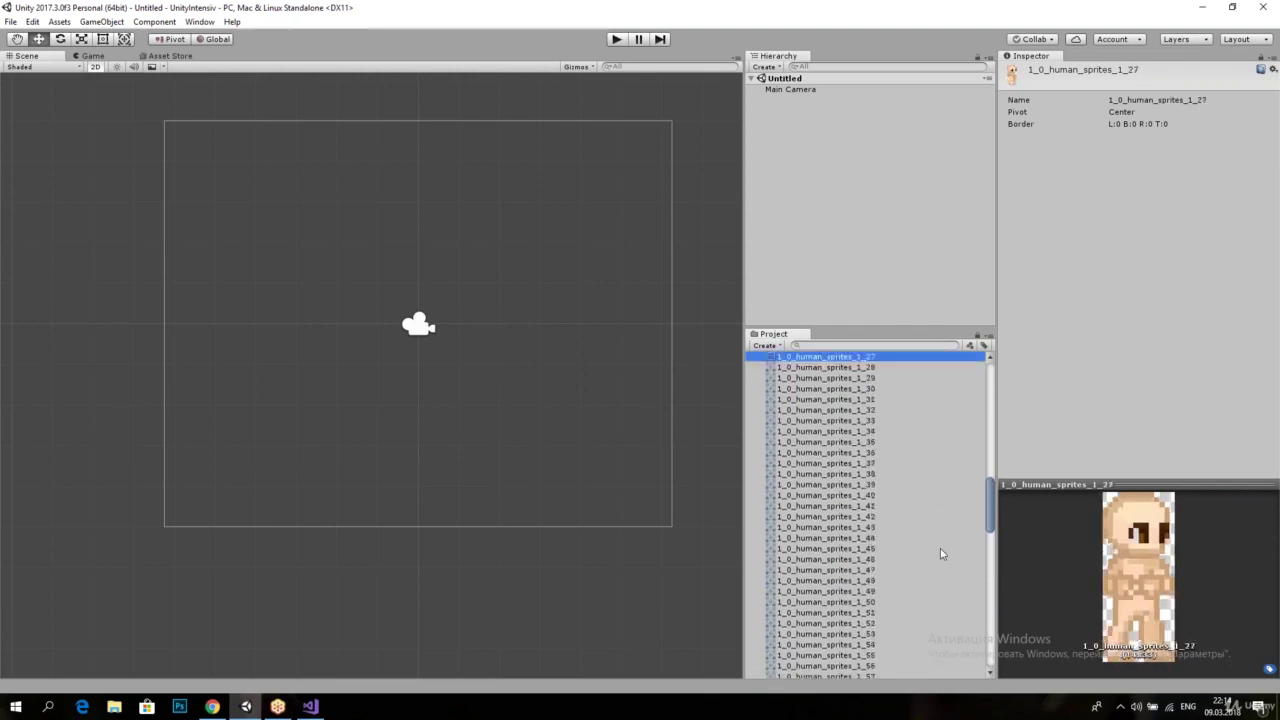
{"action": "key", "text": "Up"}
{"action": "key", "text": "Up"}
{"action": "key", "text": "Up"}
{"action": "key", "text": "Up"}
{"action": "key", "text": "Up"}
{"action": "key", "text": "Up"}
{"action": "key", "text": "Up"}
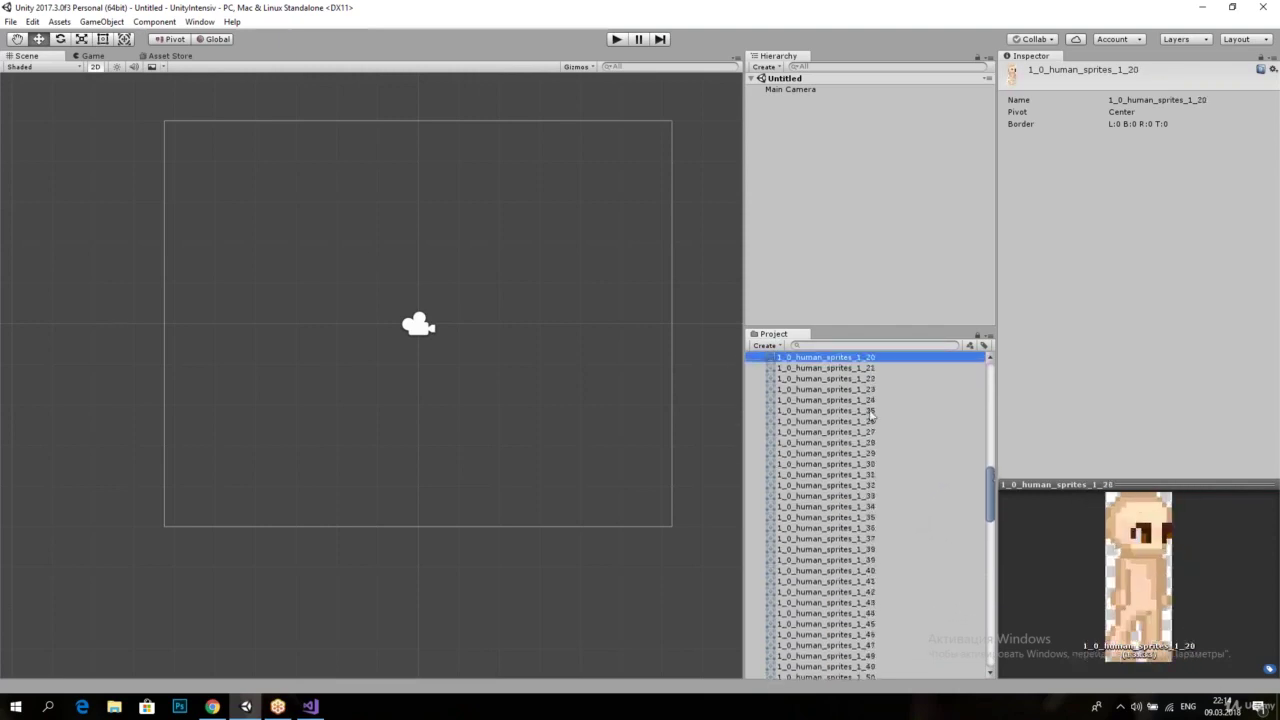
{"action": "scroll", "coordinate": [890, 512], "scroll_direction": "up", "scroll_amount": 5}
{"action": "scroll", "coordinate": [860, 515], "scroll_direction": "up", "scroll_amount": 4}
{"action": "left_click", "coordinate": [847, 545]}
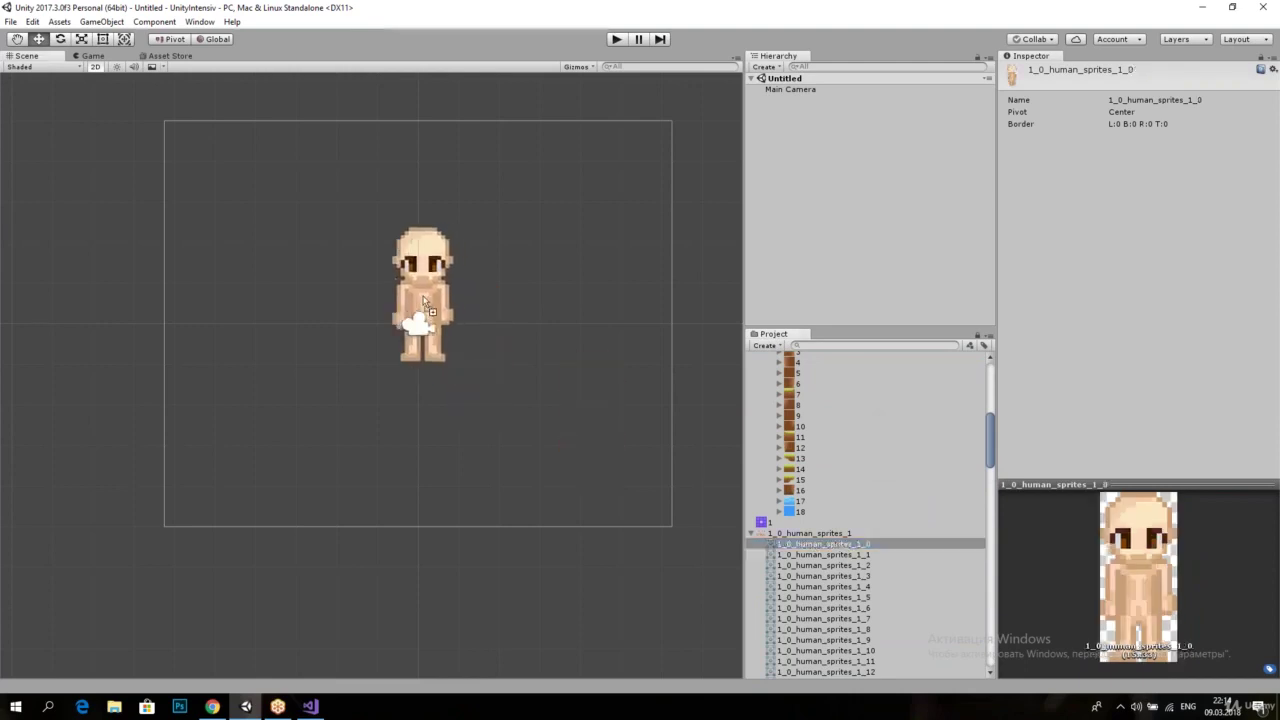
Step: Drag the first human sprite into the scene and set its Position X and Y to 0
{"action": "left_click_drag", "start_coordinate": [838, 545], "coordinate": [416, 298]}
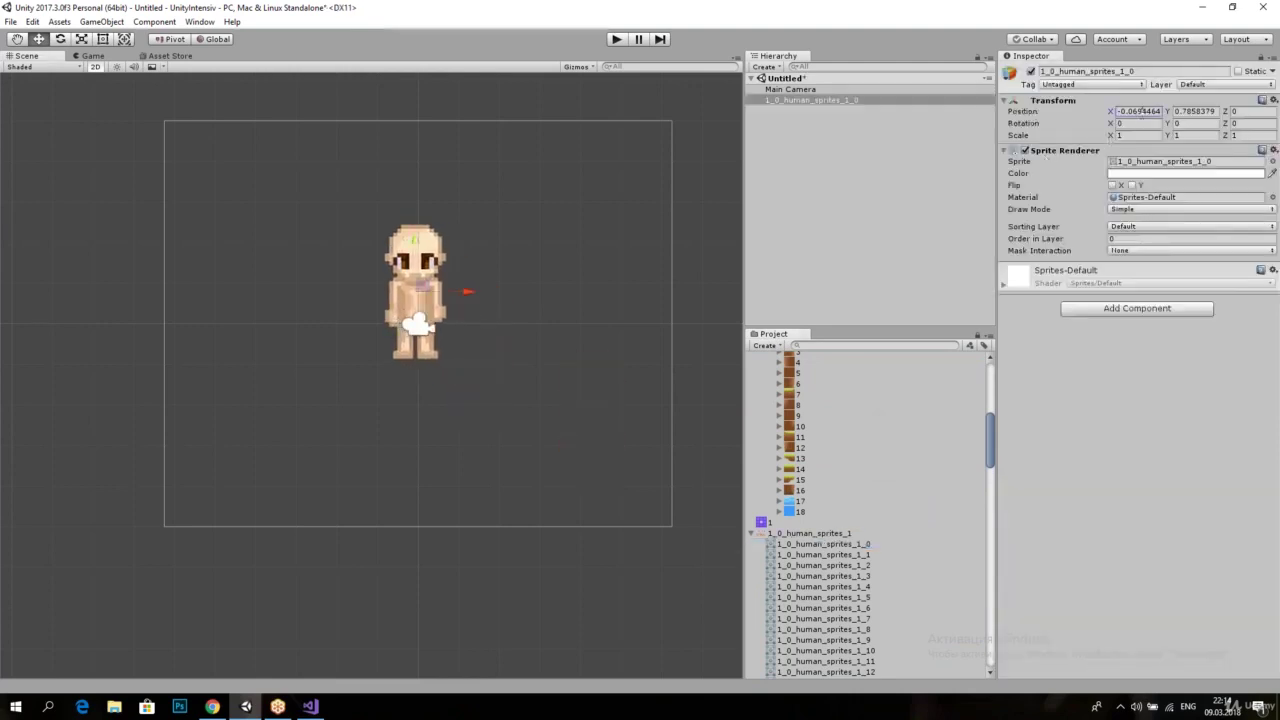
{"action": "type", "text": "0"}
{"action": "key", "text": "Tab"}
{"action": "type", "text": "0"}
Step: Create an animation clip named PlayerSomeAnimation and save it in the Animations folder
{"action": "left_click", "coordinate": [200, 21]}
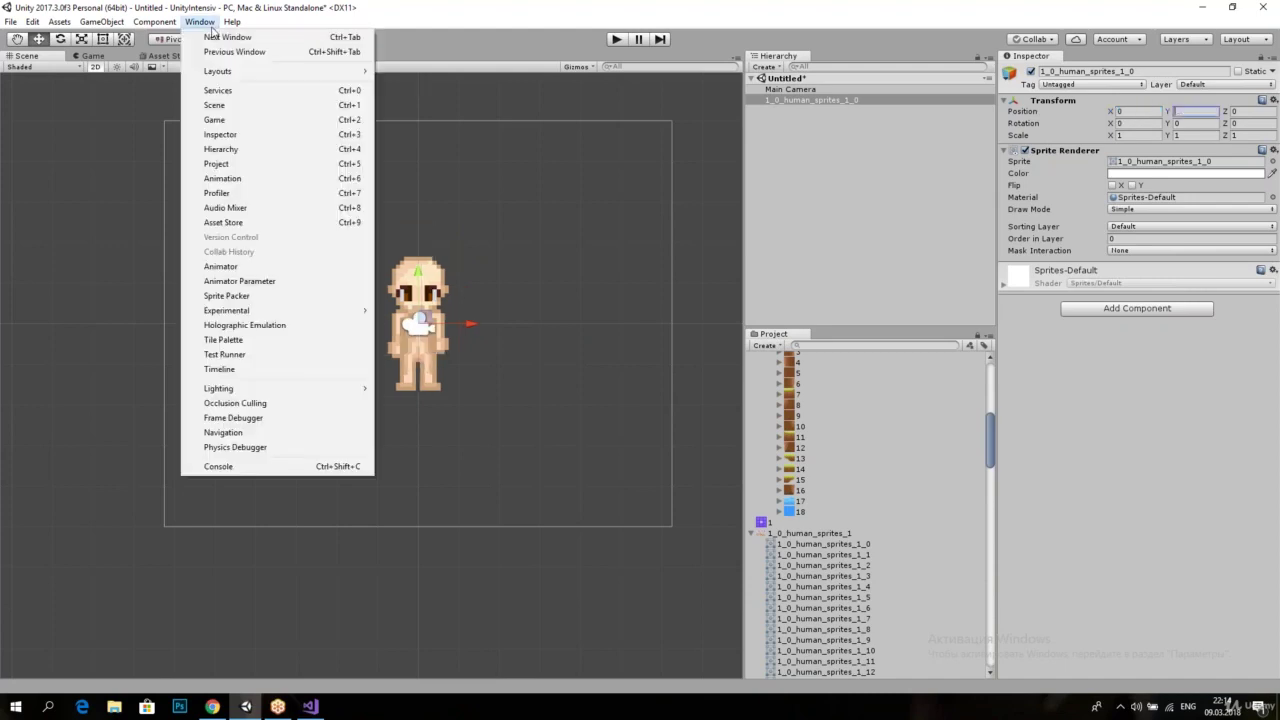
{"action": "left_click", "coordinate": [218, 165]}
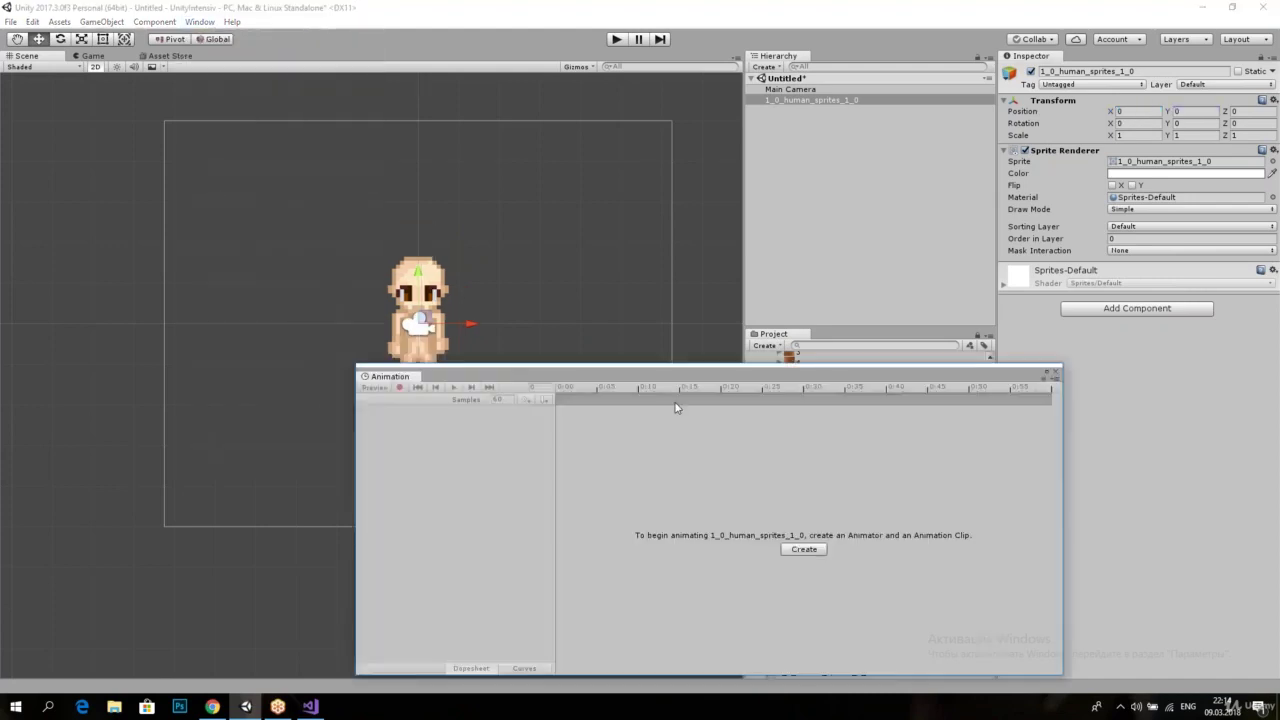
{"action": "left_click", "coordinate": [801, 553]}
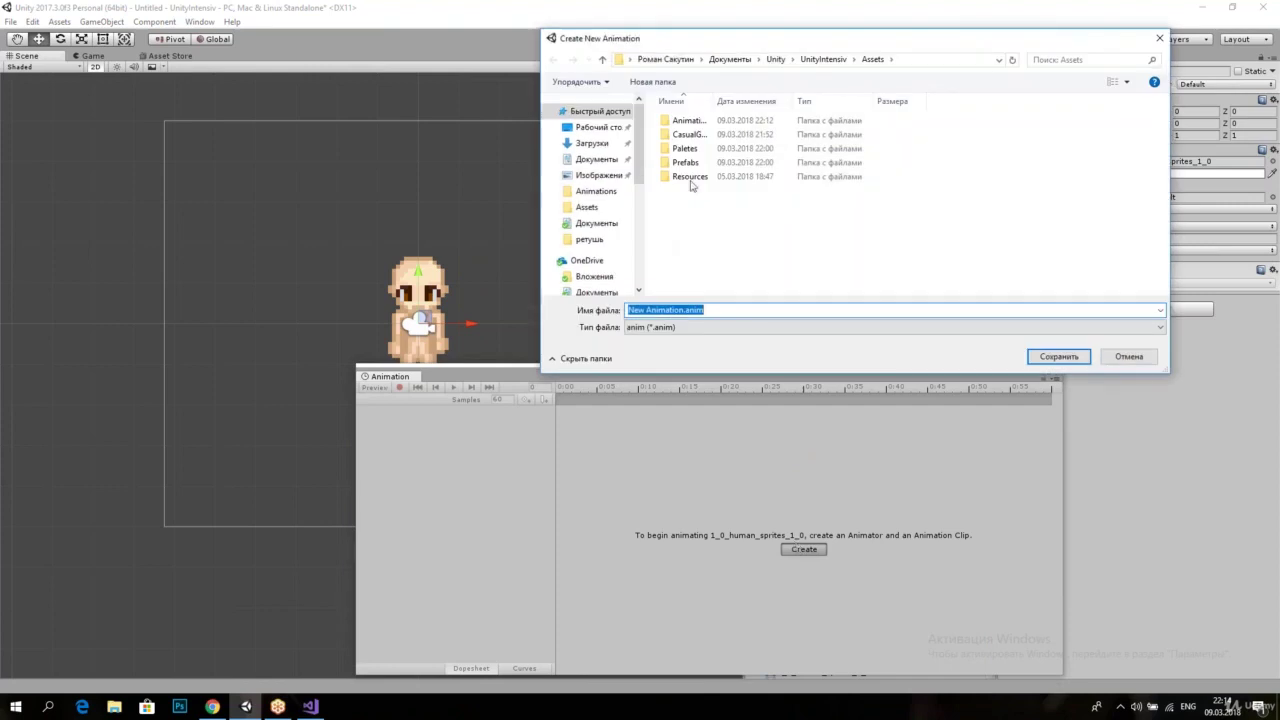
{"action": "double_click", "coordinate": [688, 121]}
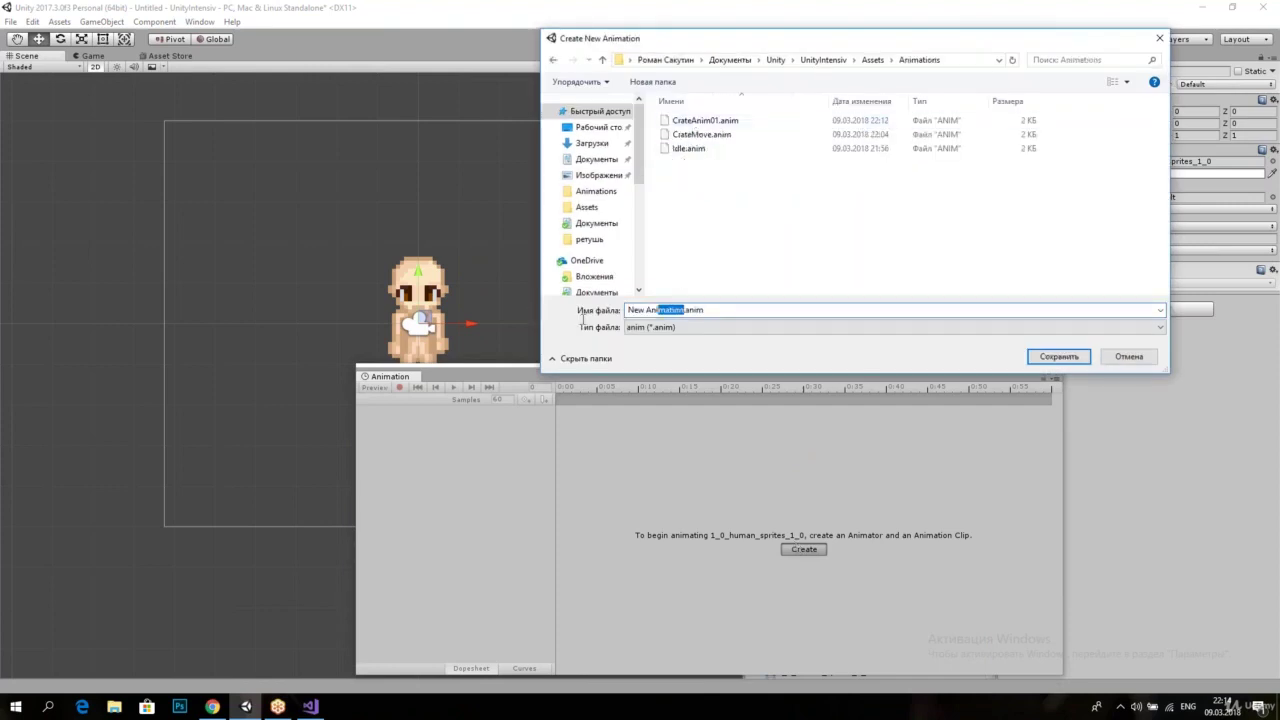
{"action": "type", "text": "PlayerS"}
{"action": "type", "text": "omeAnima"}
{"action": "key", "text": "Return"}
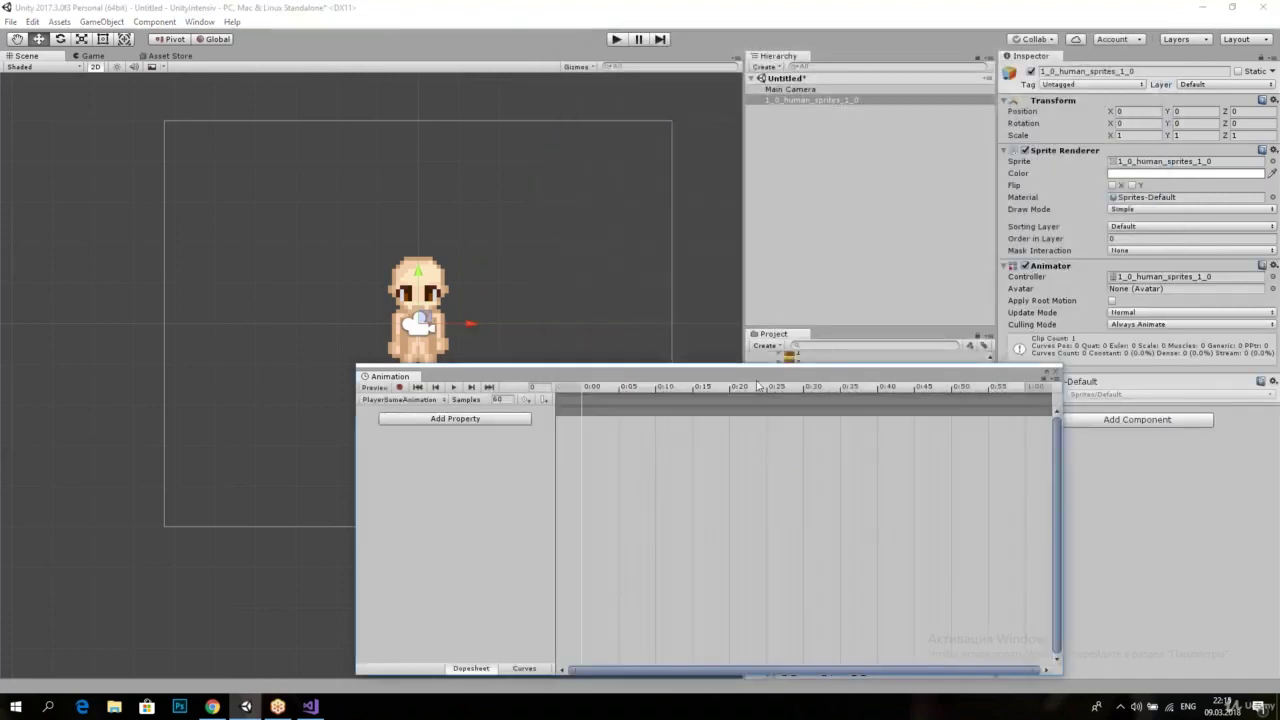
Step: Move the Animation window lower and browse the Sprite Renderer's animatable properties without adding one
{"action": "left_click_drag", "start_coordinate": [758, 372], "coordinate": [773, 478]}
{"action": "left_click", "coordinate": [462, 530]}
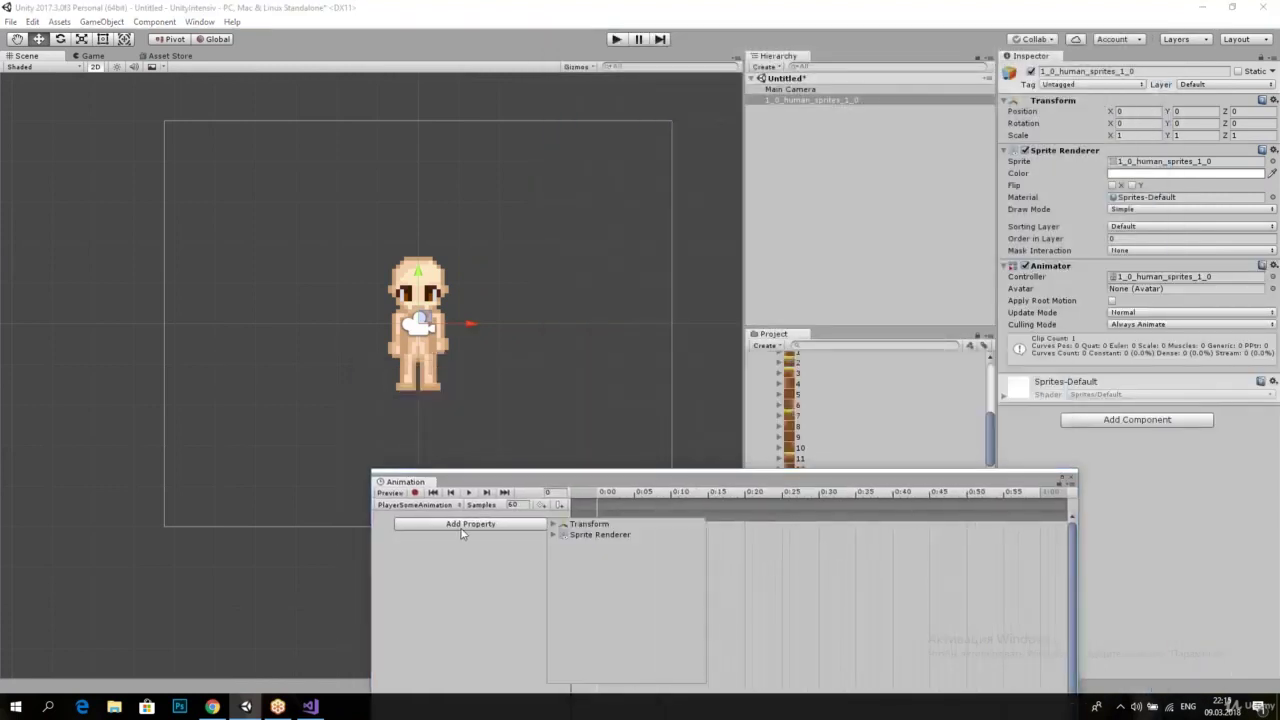
{"action": "left_click", "coordinate": [552, 536]}
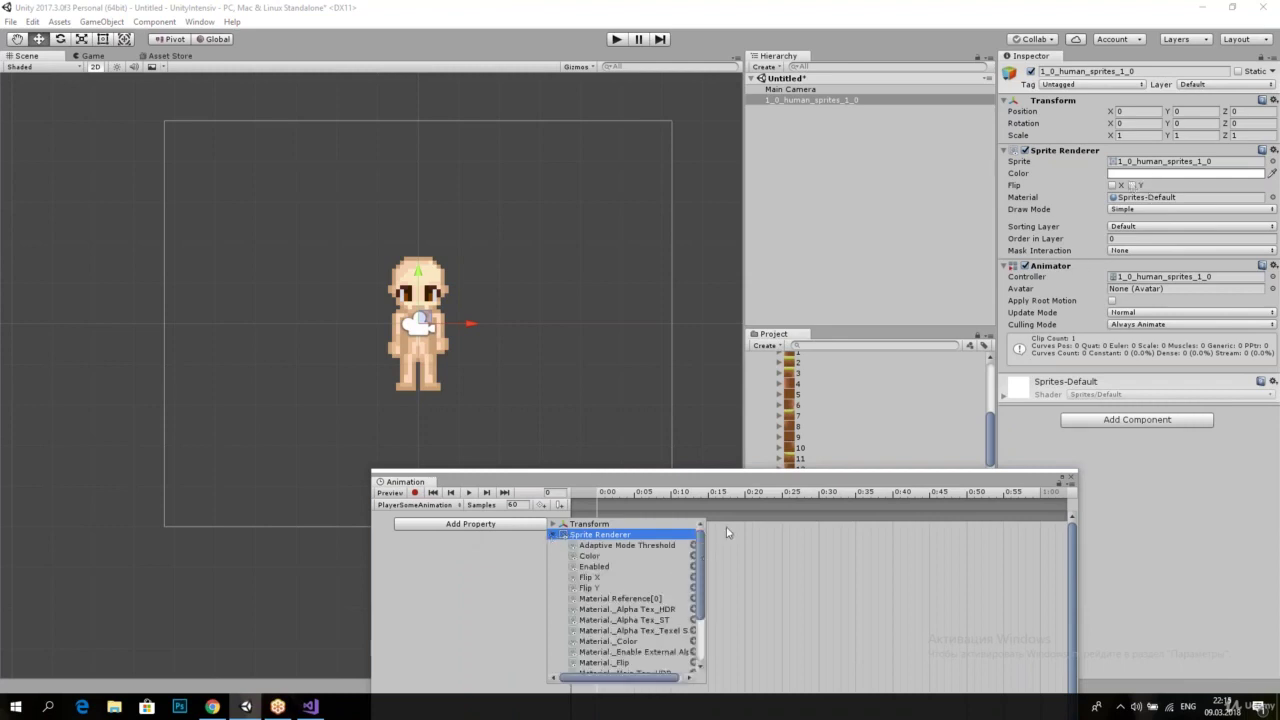
{"action": "scroll", "coordinate": [670, 613], "scroll_direction": "down", "scroll_amount": 3}
{"action": "left_click", "coordinate": [462, 605]}
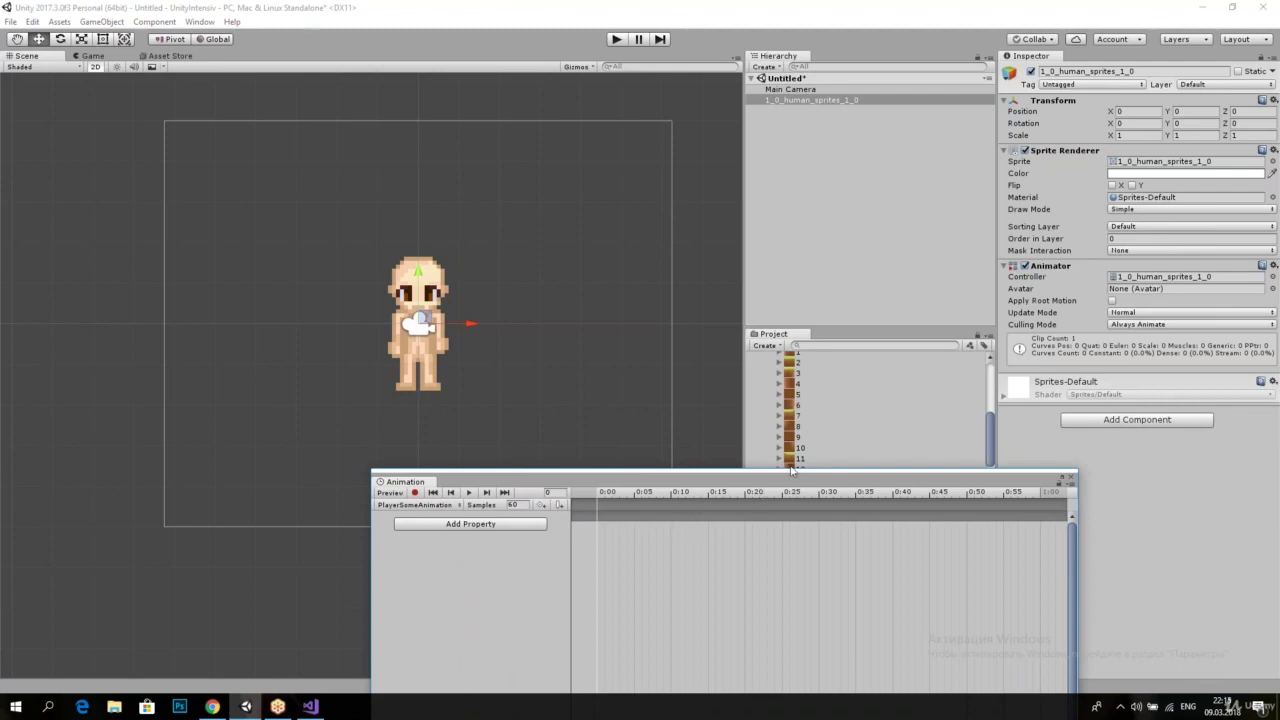
Step: Select sprite frames 1_0 through 1_7 together in the Project panel
{"action": "left_click_drag", "start_coordinate": [791, 470], "coordinate": [333, 421]}
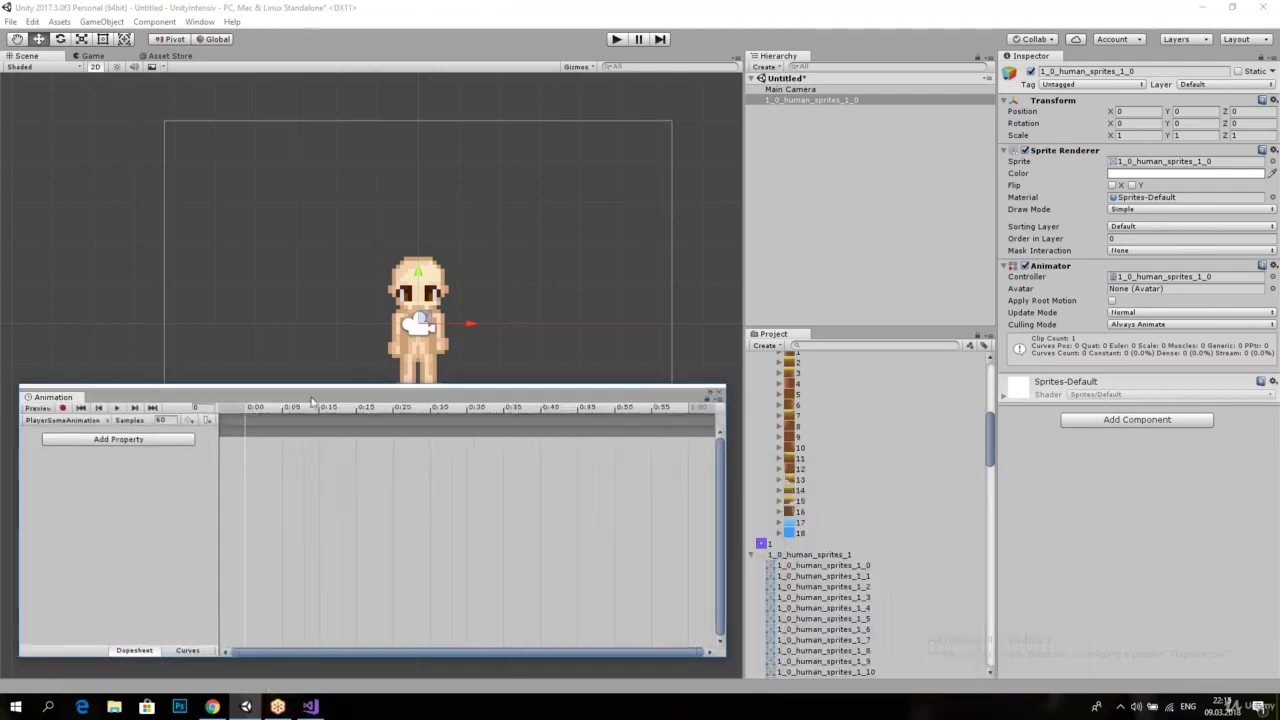
{"action": "left_click", "coordinate": [790, 576]}
{"action": "scroll", "coordinate": [841, 555], "scroll_direction": "down", "scroll_amount": 3}
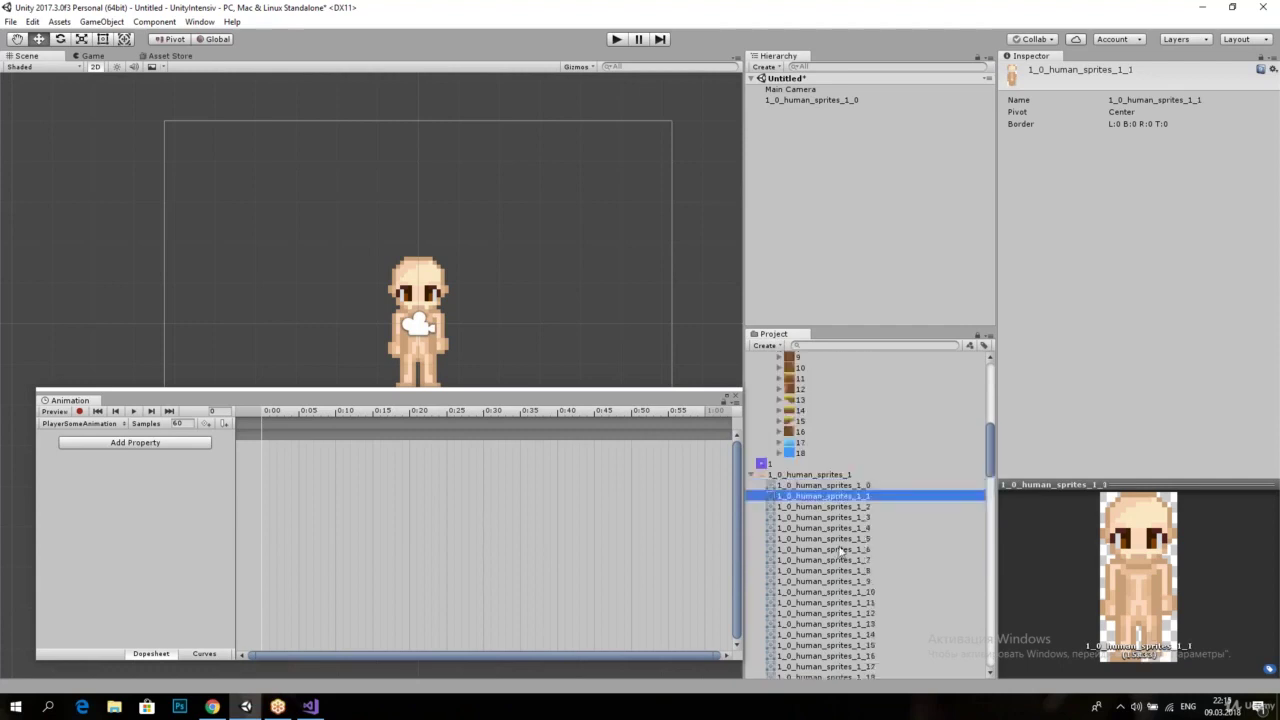
{"action": "key", "text": "Down"}
{"action": "key", "text": "Down"}
{"action": "key", "text": "Down"}
{"action": "key", "text": "Down"}
{"action": "key", "text": "Down"}
{"action": "key", "text": "Down"}
{"action": "key", "text": "Down"}
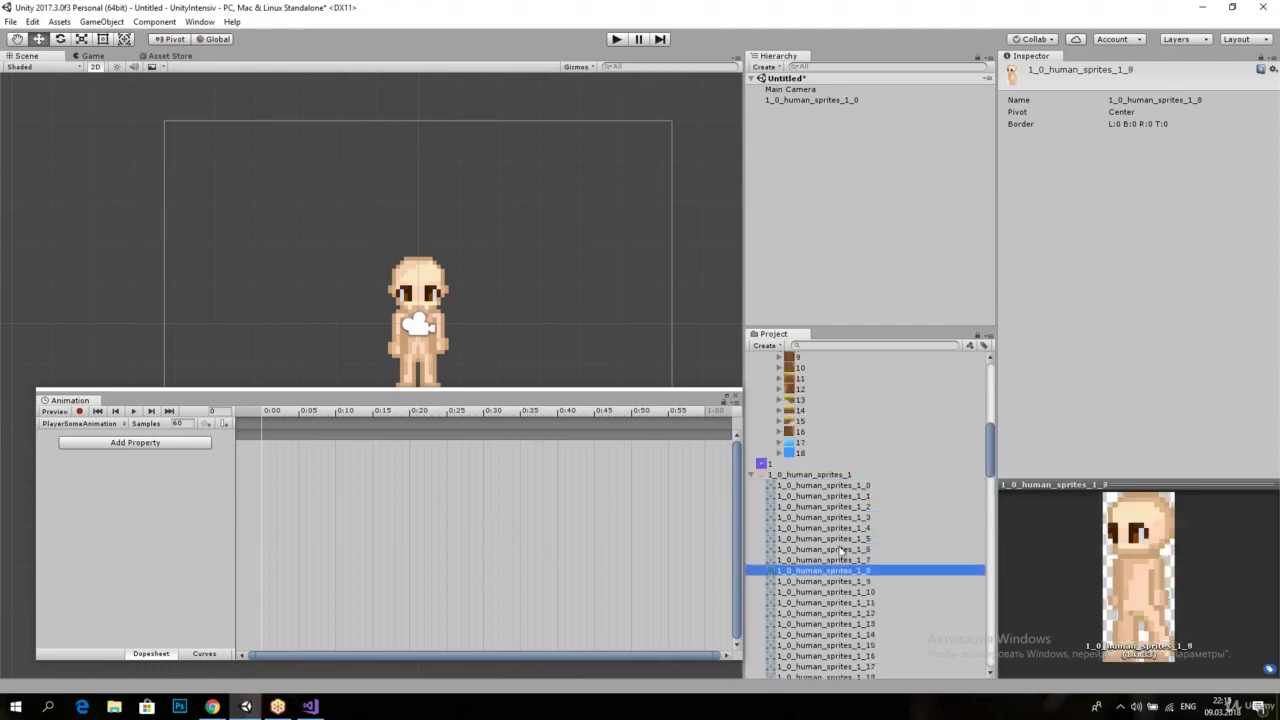
{"action": "key", "text": "Up"}
{"action": "left_click", "coordinate": [821, 499], "text": "shift"}
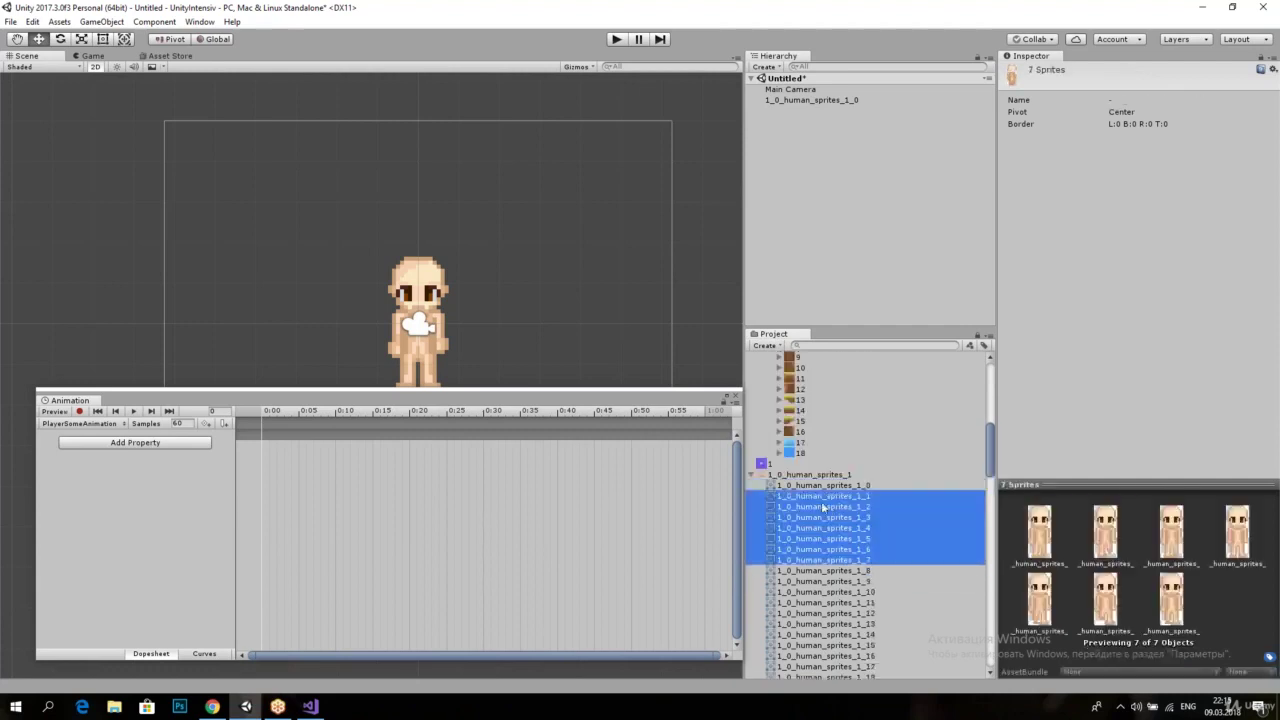
{"action": "left_click", "coordinate": [825, 489], "text": "shift"}
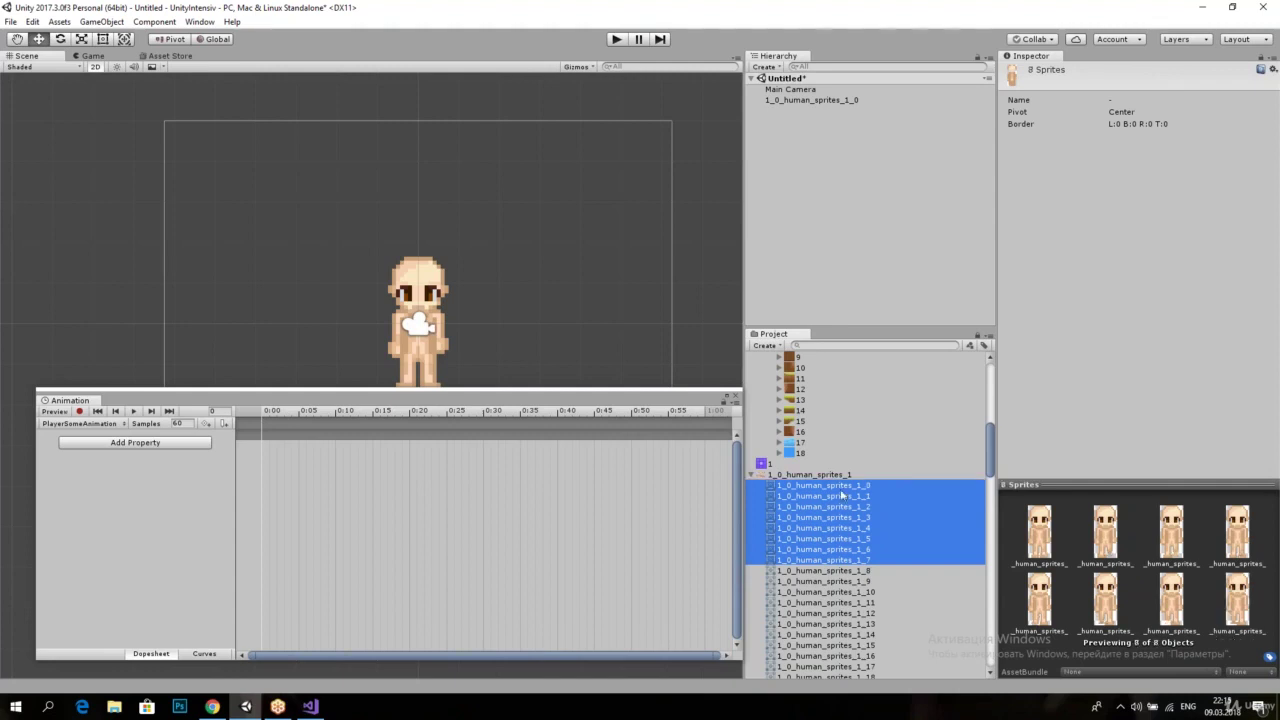
Step: Drop the eight selected sprites into the Dopesheet as Sprite keyframes, cancelling the extra clip dialog
{"action": "left_click_drag", "start_coordinate": [842, 494], "coordinate": [400, 530]}
{"action": "left_click_drag", "start_coordinate": [441, 453], "coordinate": [441, 453]}
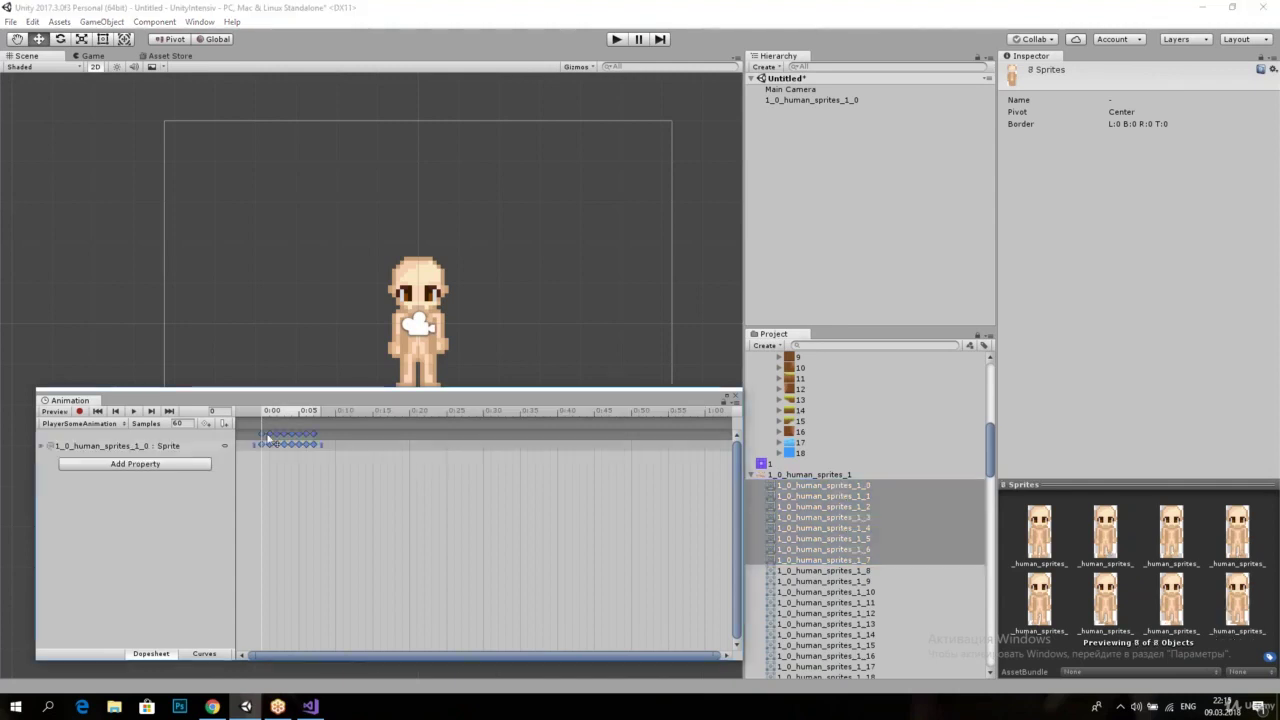
{"action": "left_click_drag", "start_coordinate": [345, 394], "coordinate": [595, 403]}
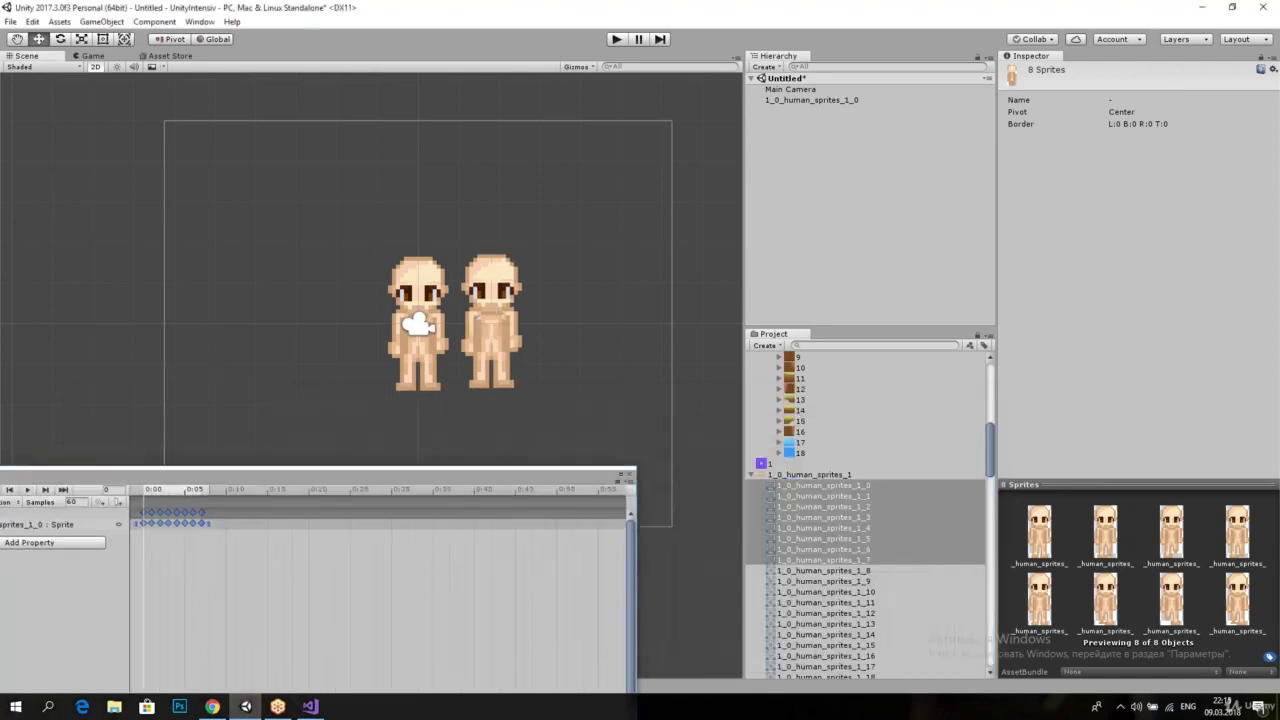
{"action": "left_click_drag", "start_coordinate": [674, 493], "coordinate": [566, 350]}
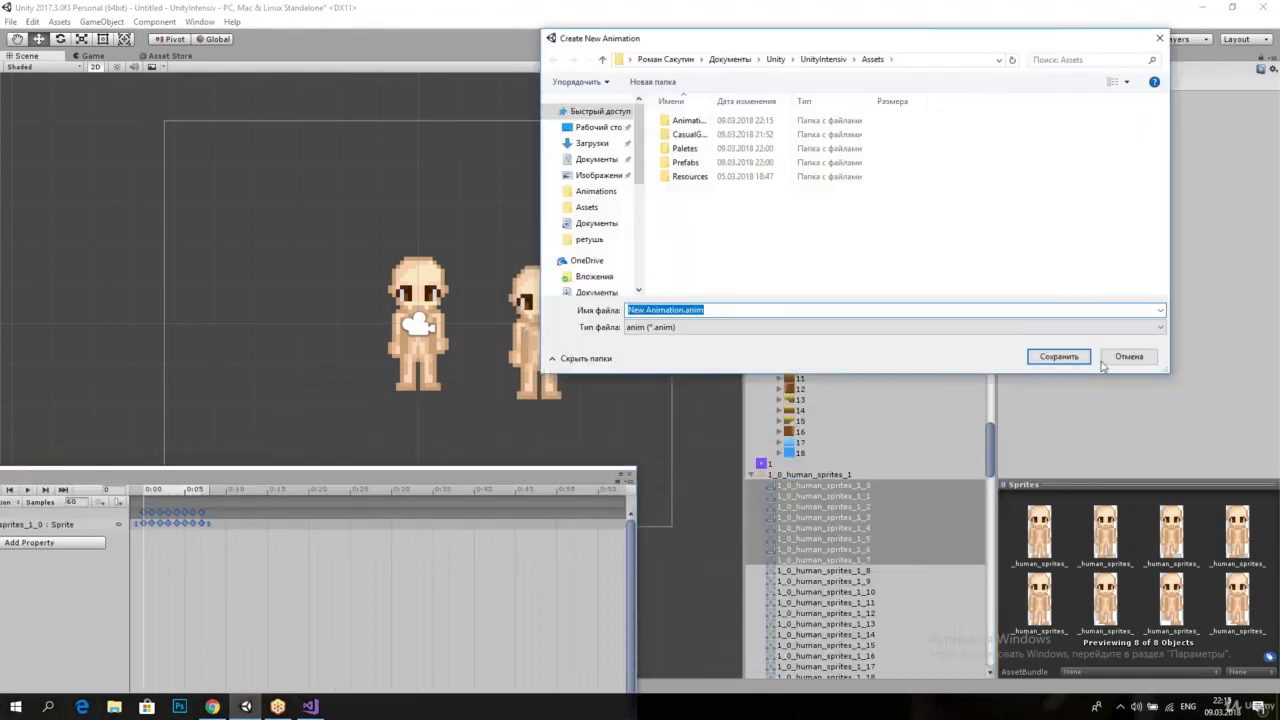
{"action": "left_click", "coordinate": [1125, 354]}
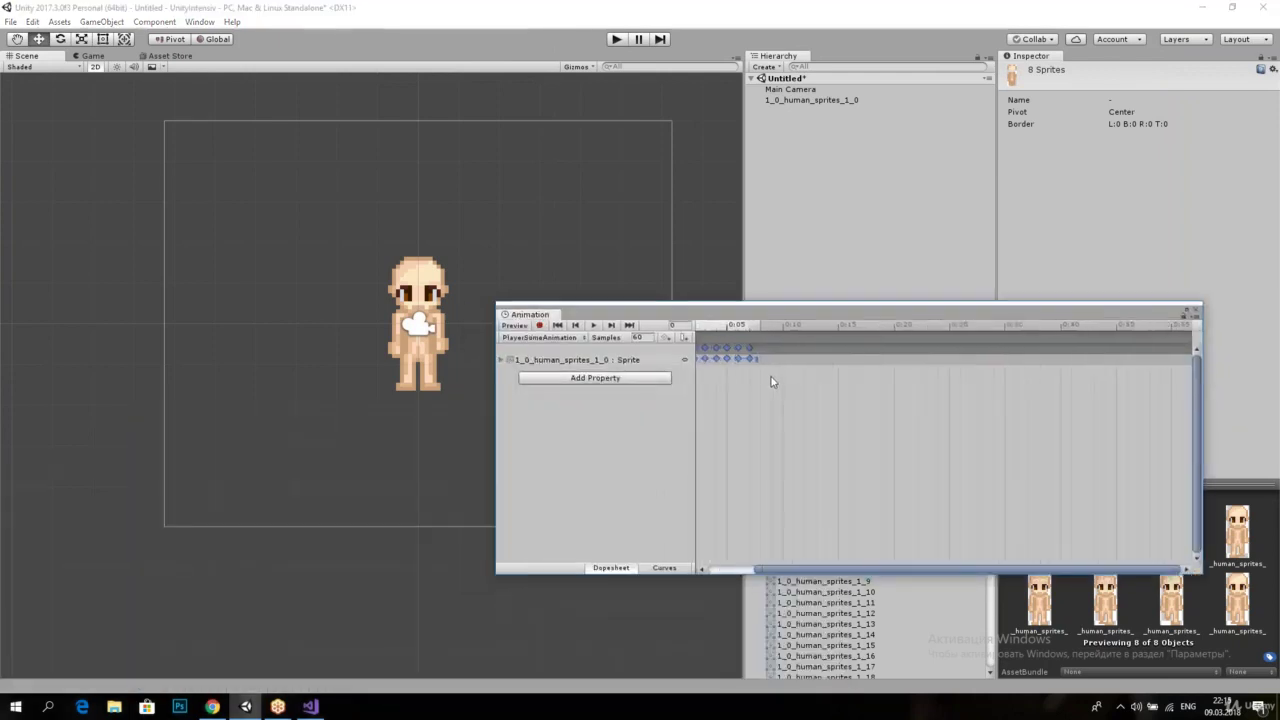
{"action": "left_click_drag", "start_coordinate": [786, 575], "coordinate": [741, 575]}
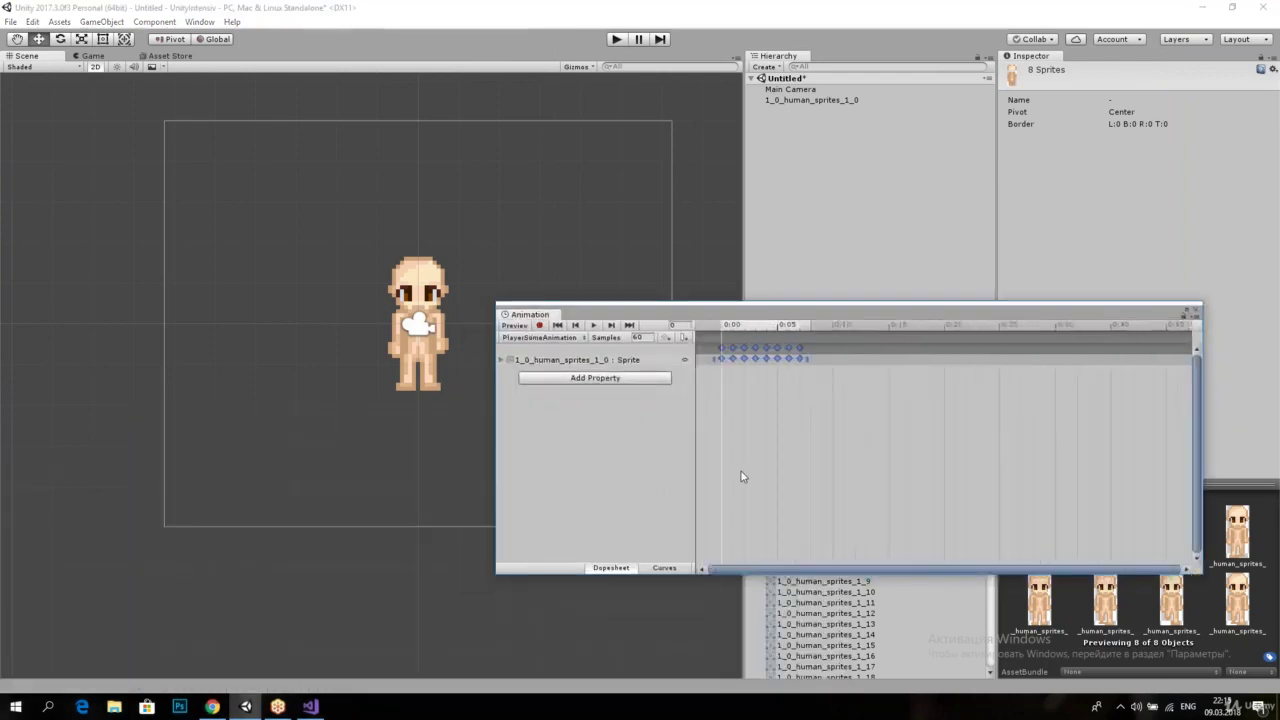
{"action": "scroll", "coordinate": [452, 296], "scroll_direction": "up", "scroll_amount": 2}
{"action": "scroll", "coordinate": [437, 310], "scroll_direction": "up", "scroll_amount": 2}
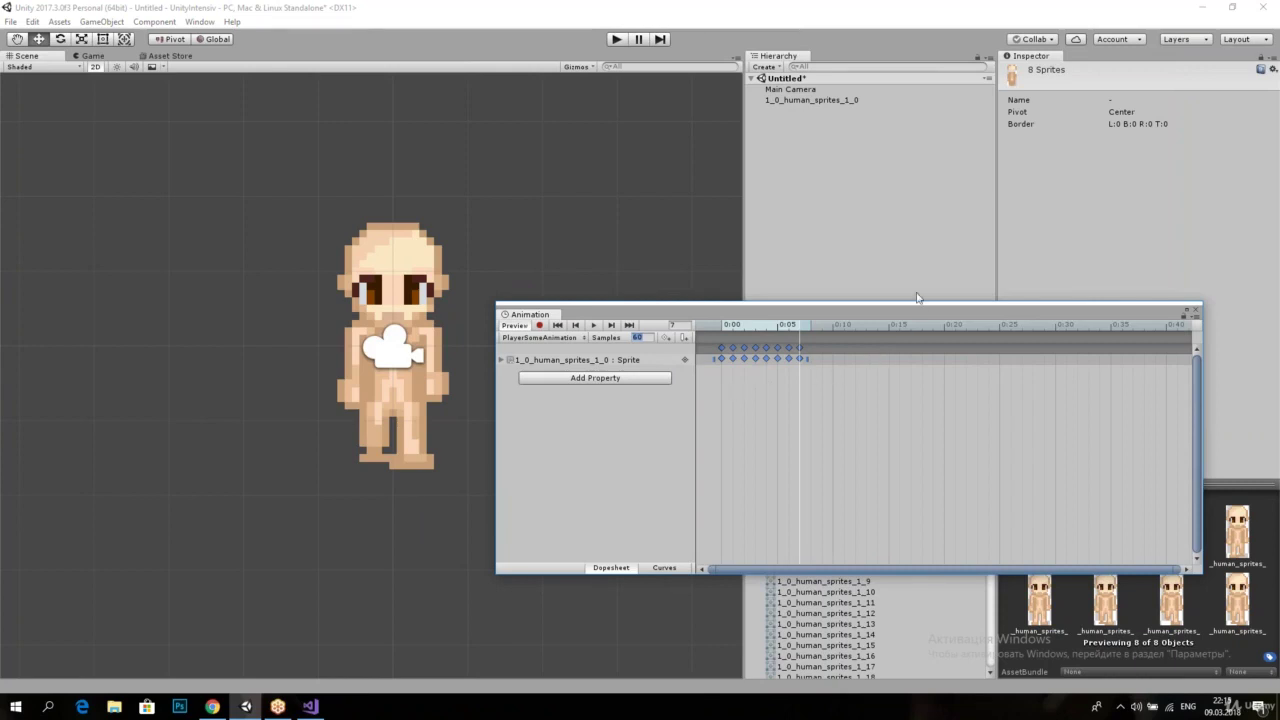
Step: Set the clip to 8 samples, rewind to the first frame and play the preview
{"action": "mouse_move", "coordinate": [917, 297]}
{"action": "left_mouse_down"}
{"action": "mouse_move", "coordinate": [608, 324]}
{"action": "mouse_move", "coordinate": [1104, 300]}
{"action": "left_mouse_up"}
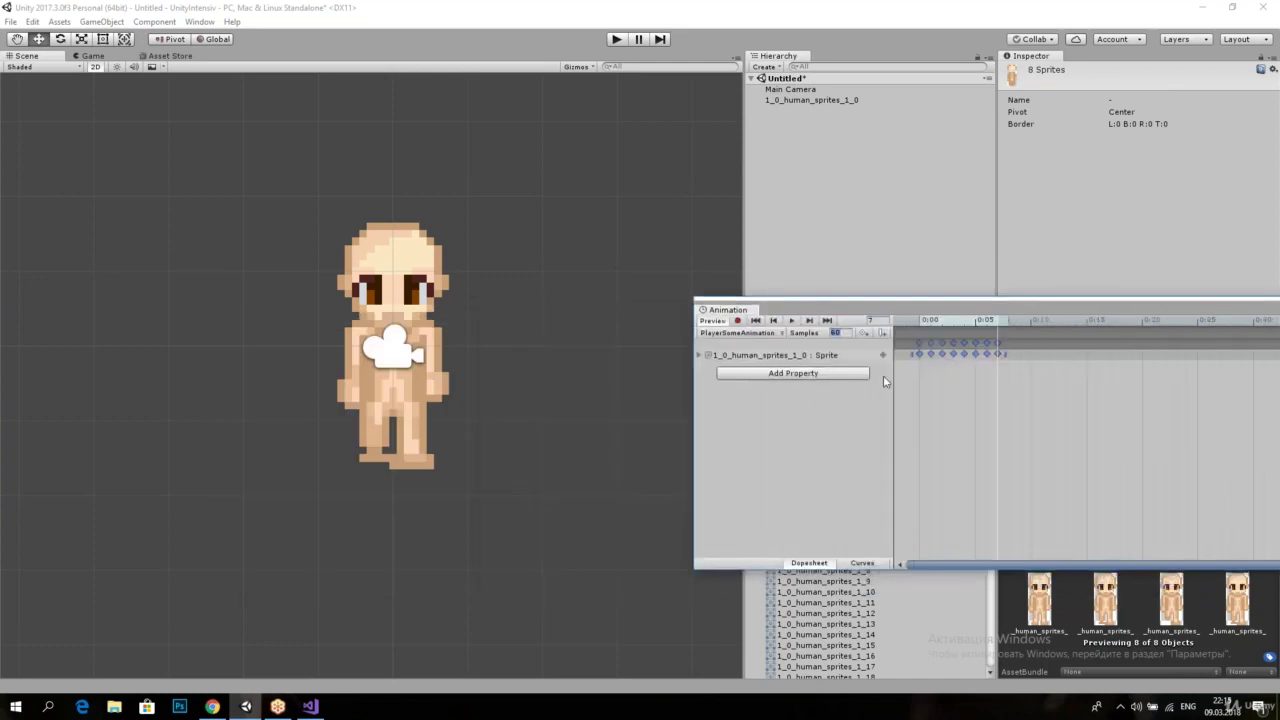
{"action": "type", "text": "8"}
{"action": "key", "text": "Return"}
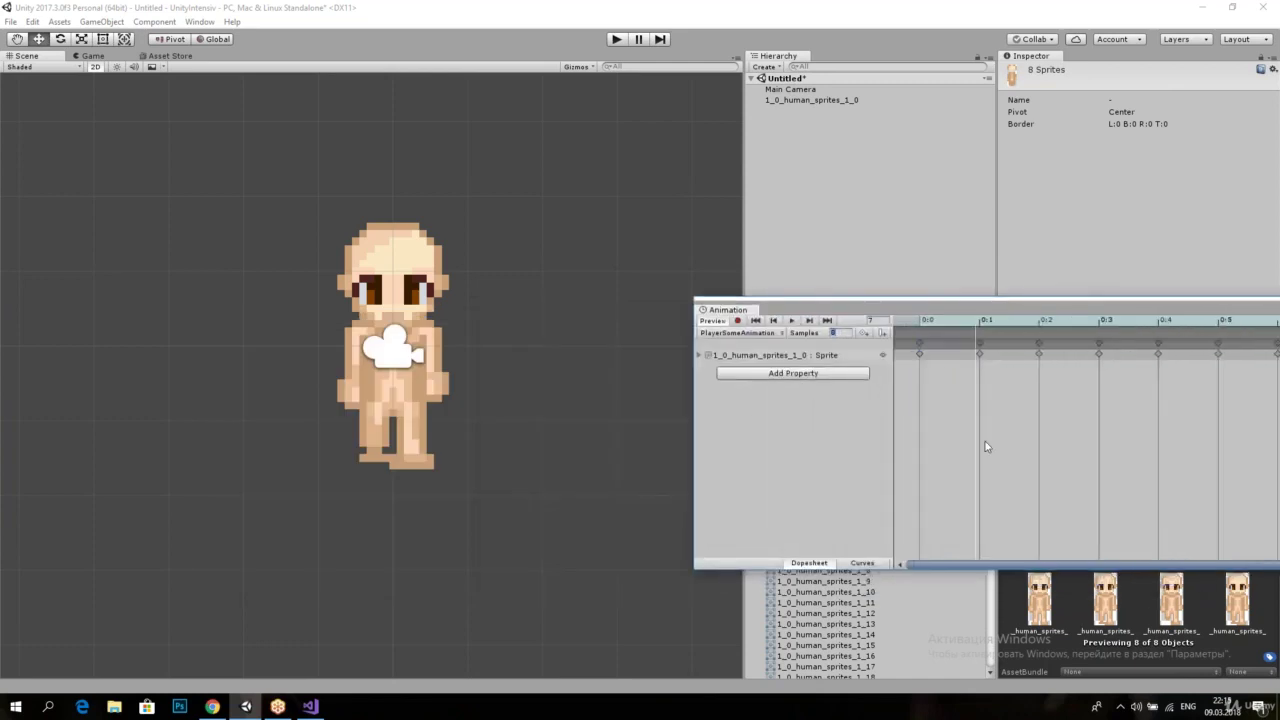
{"action": "scroll", "coordinate": [985, 441], "scroll_direction": "down", "scroll_amount": 3}
{"action": "left_click_drag", "start_coordinate": [921, 330], "coordinate": [912, 332]}
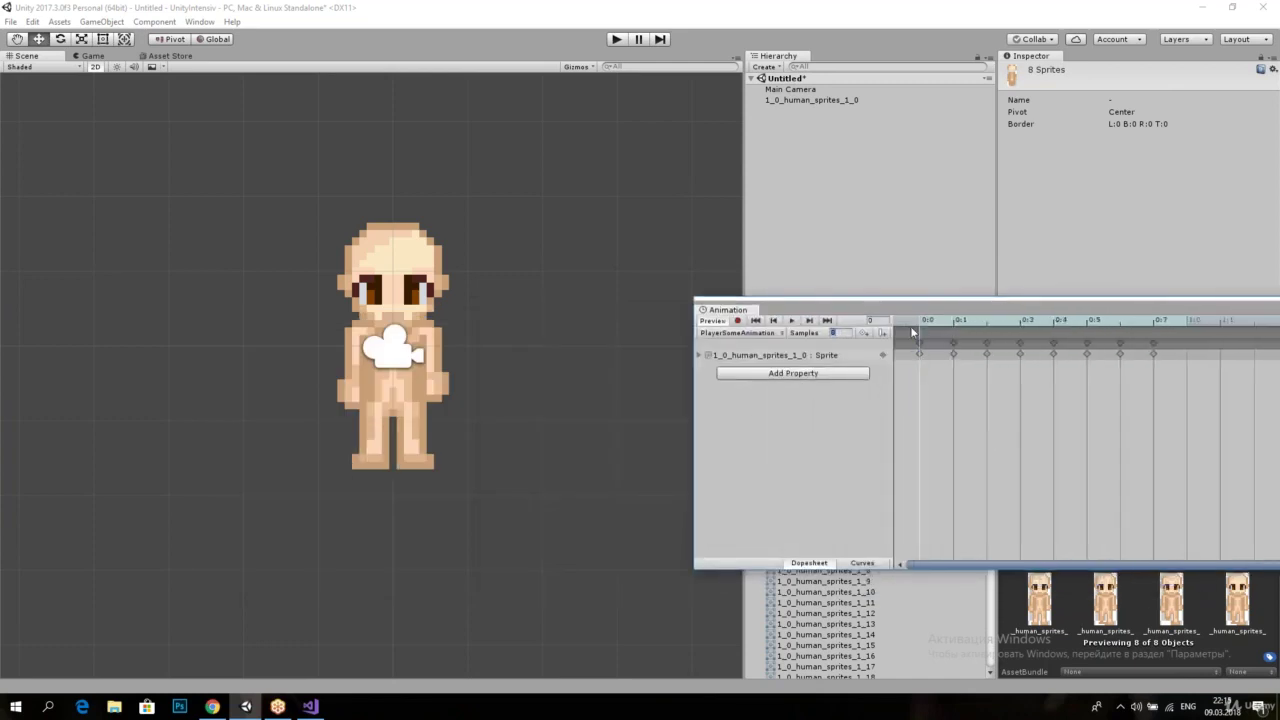
{"action": "left_click", "coordinate": [838, 421]}
{"action": "left_click", "coordinate": [791, 320]}
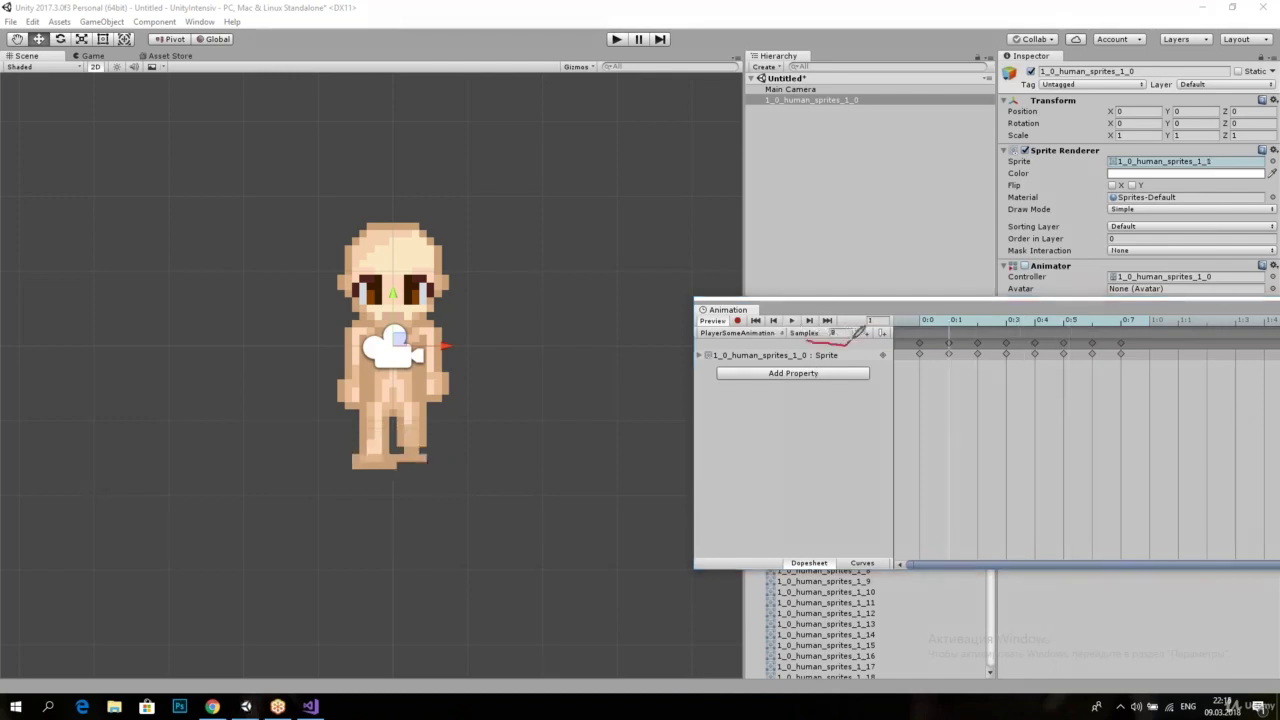
Step: Restart the preview from frame 0 and watch the sprite animate in the Game view
{"action": "mouse_move", "coordinate": [900, 386]}
{"action": "left_mouse_down"}
{"action": "mouse_move", "coordinate": [953, 321]}
{"action": "mouse_move", "coordinate": [903, 381]}
{"action": "left_mouse_up"}
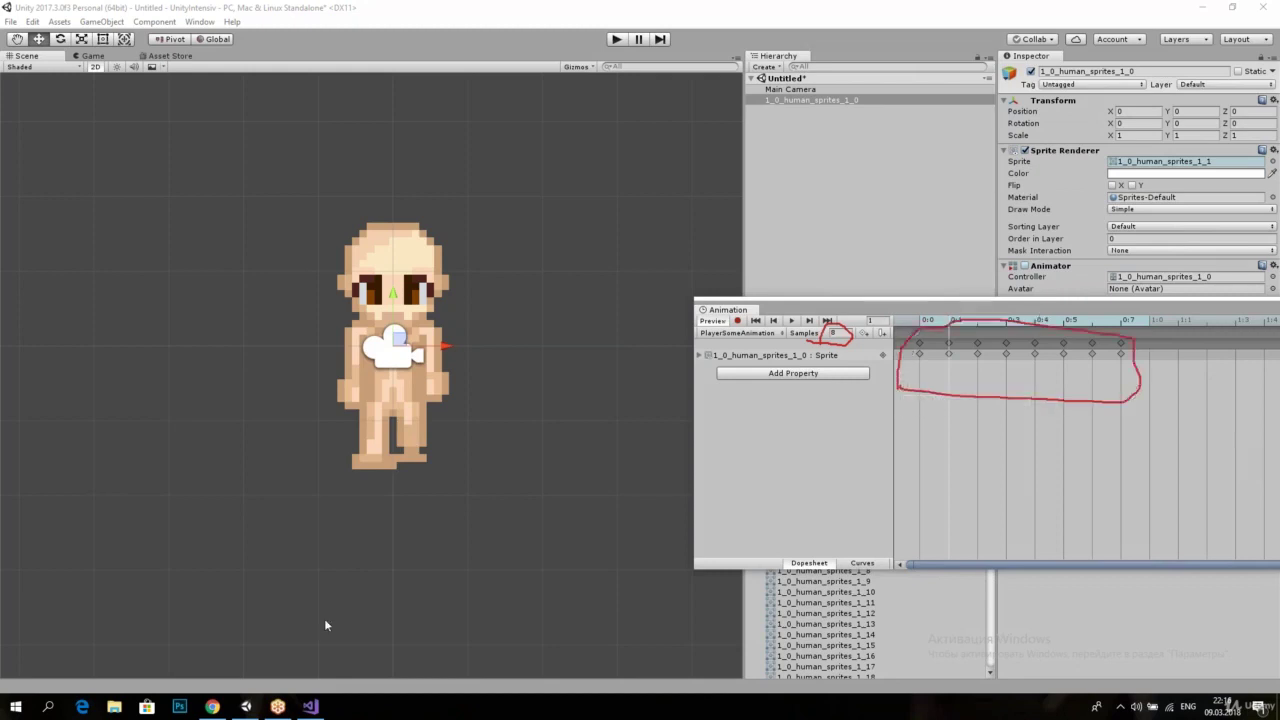
{"action": "key", "text": "Escape"}
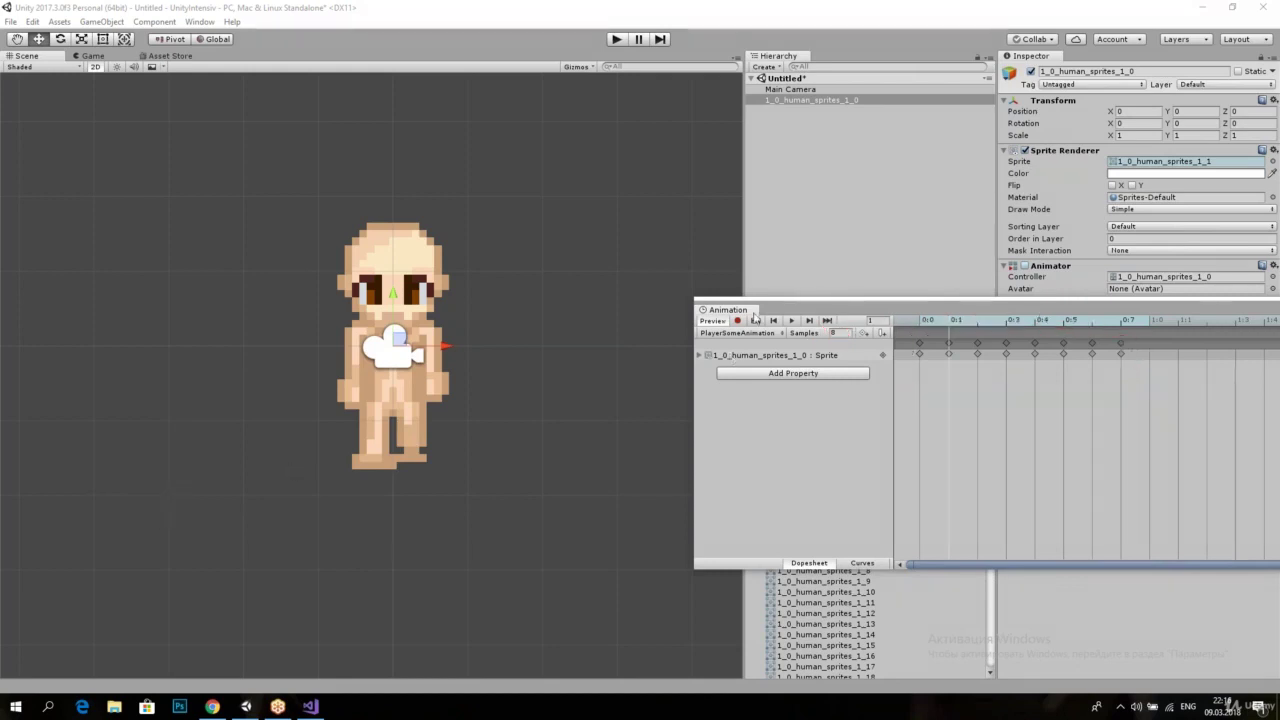
{"action": "left_click", "coordinate": [931, 324]}
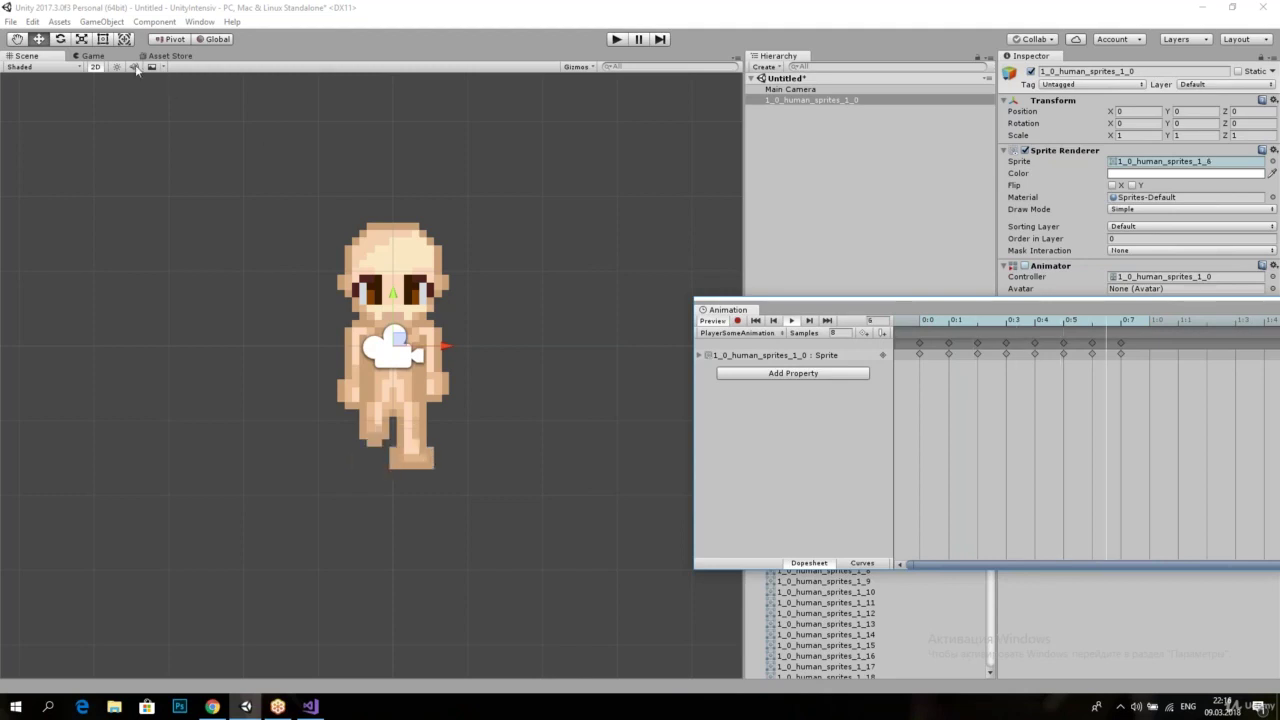
{"action": "left_click", "coordinate": [92, 55]}
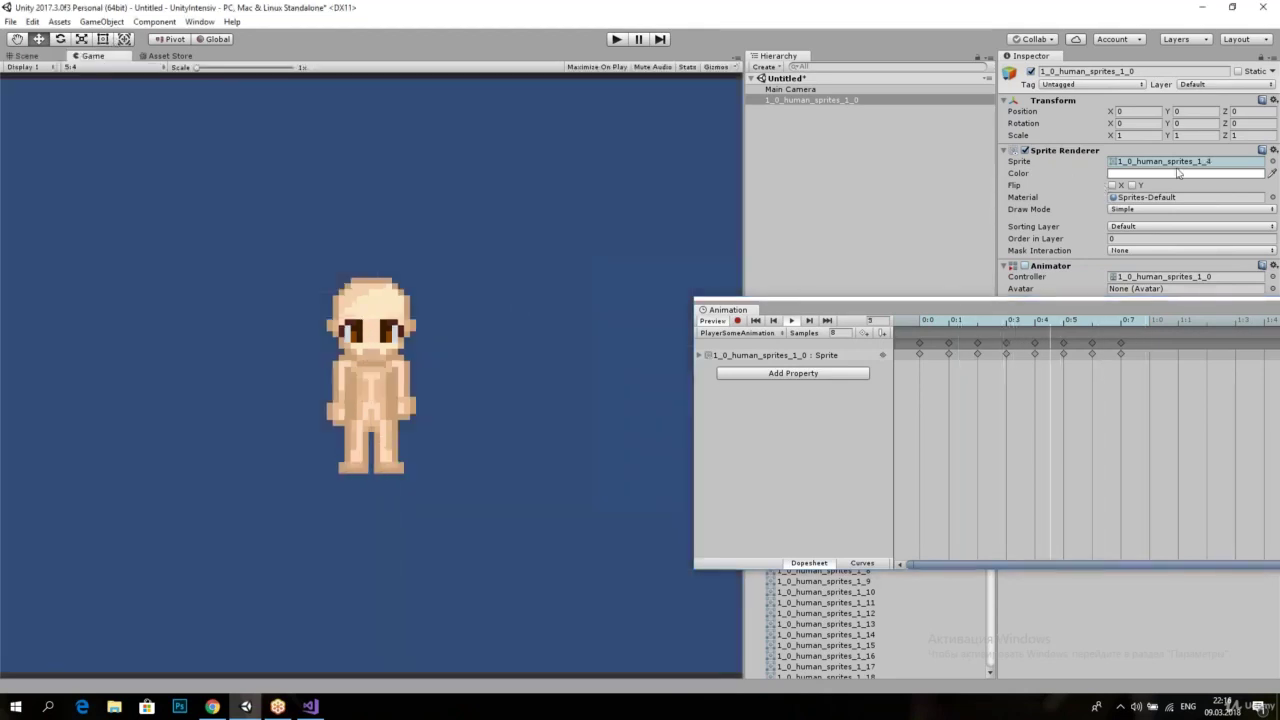
Step: Try squashing Scale Y to 0.4 and resizing the sprite with the Rect Tool, then undo to its original size
{"action": "left_click_drag", "start_coordinate": [1168, 135], "coordinate": [230, 143]}
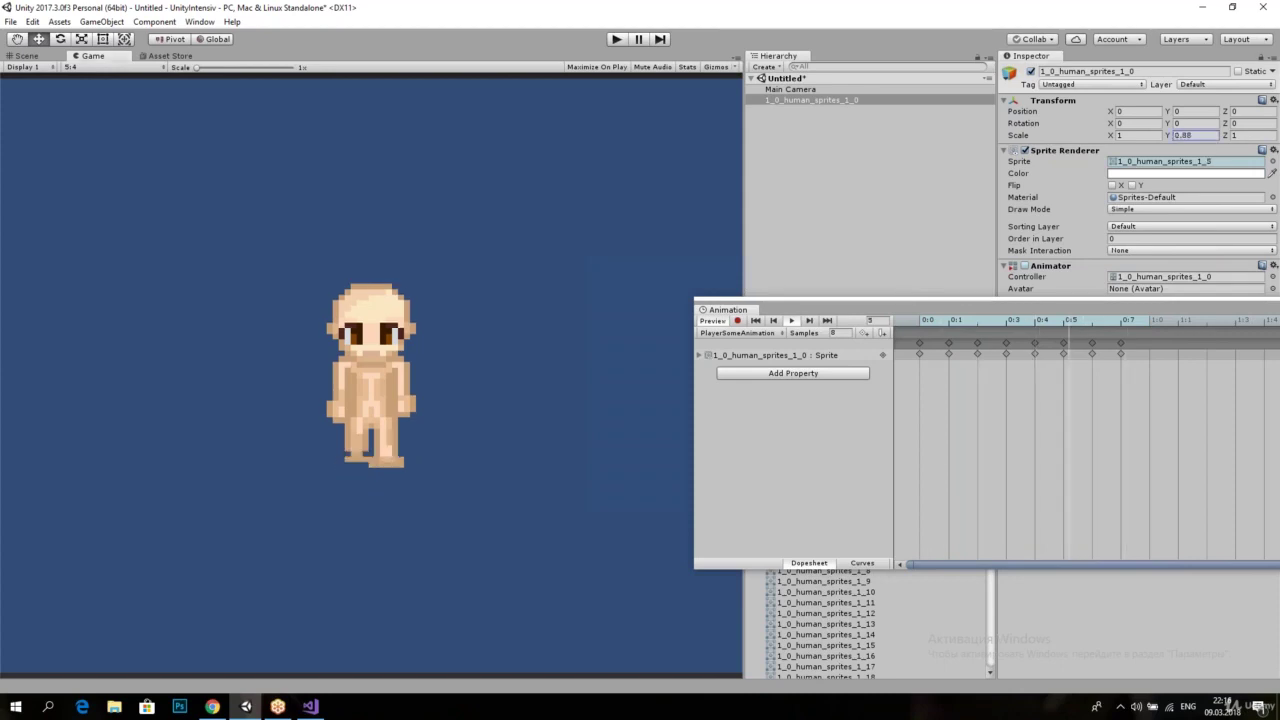
{"action": "left_click", "coordinate": [27, 55]}
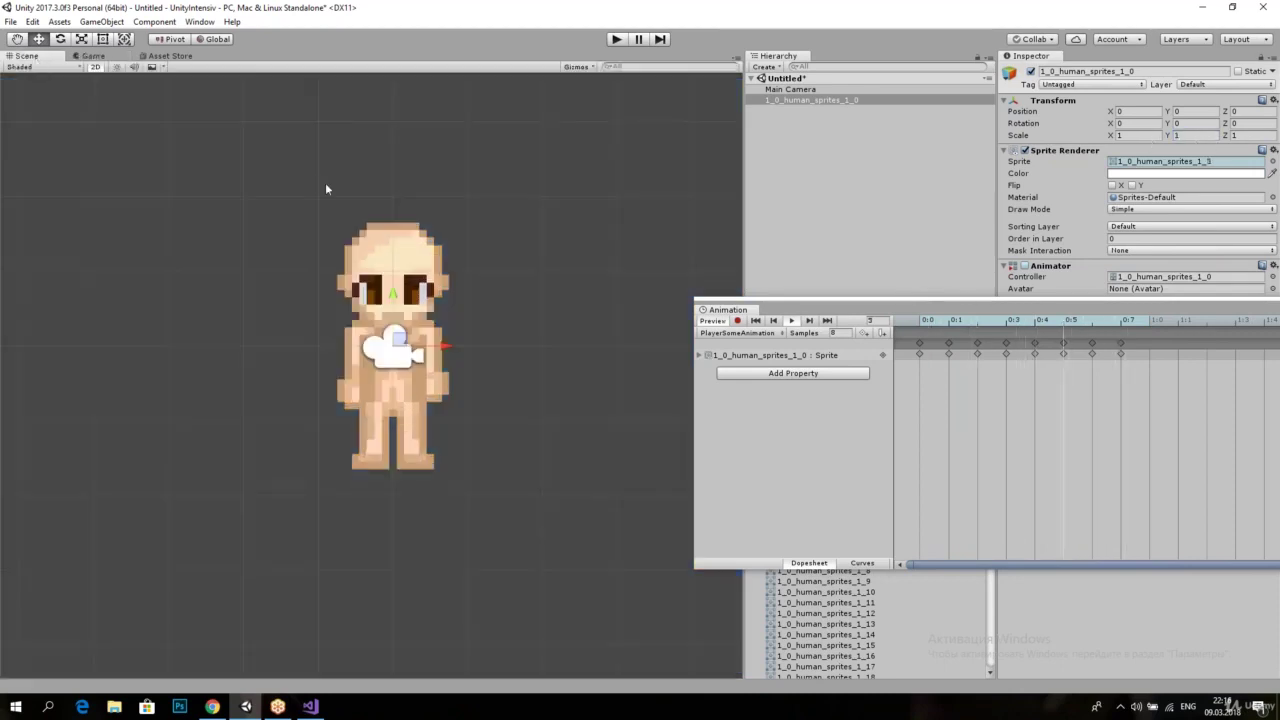
{"action": "left_click", "coordinate": [102, 38]}
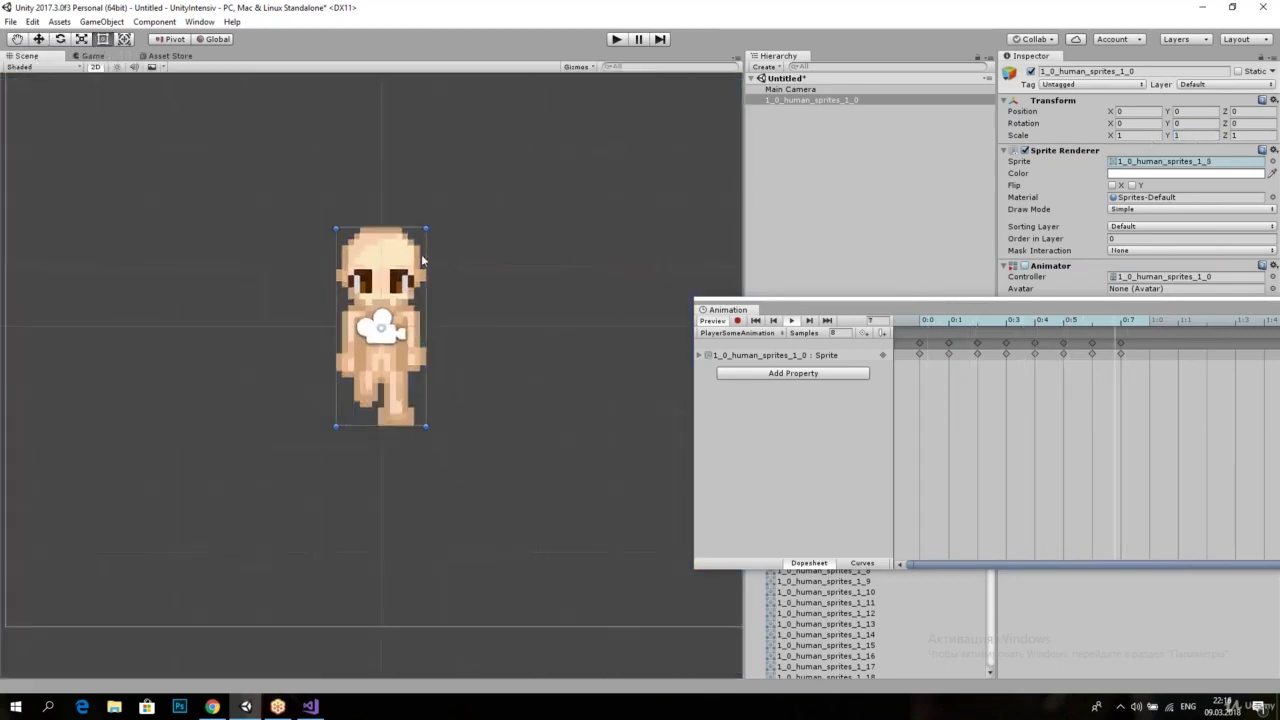
{"action": "scroll", "coordinate": [420, 240], "scroll_direction": "up", "scroll_amount": 2}
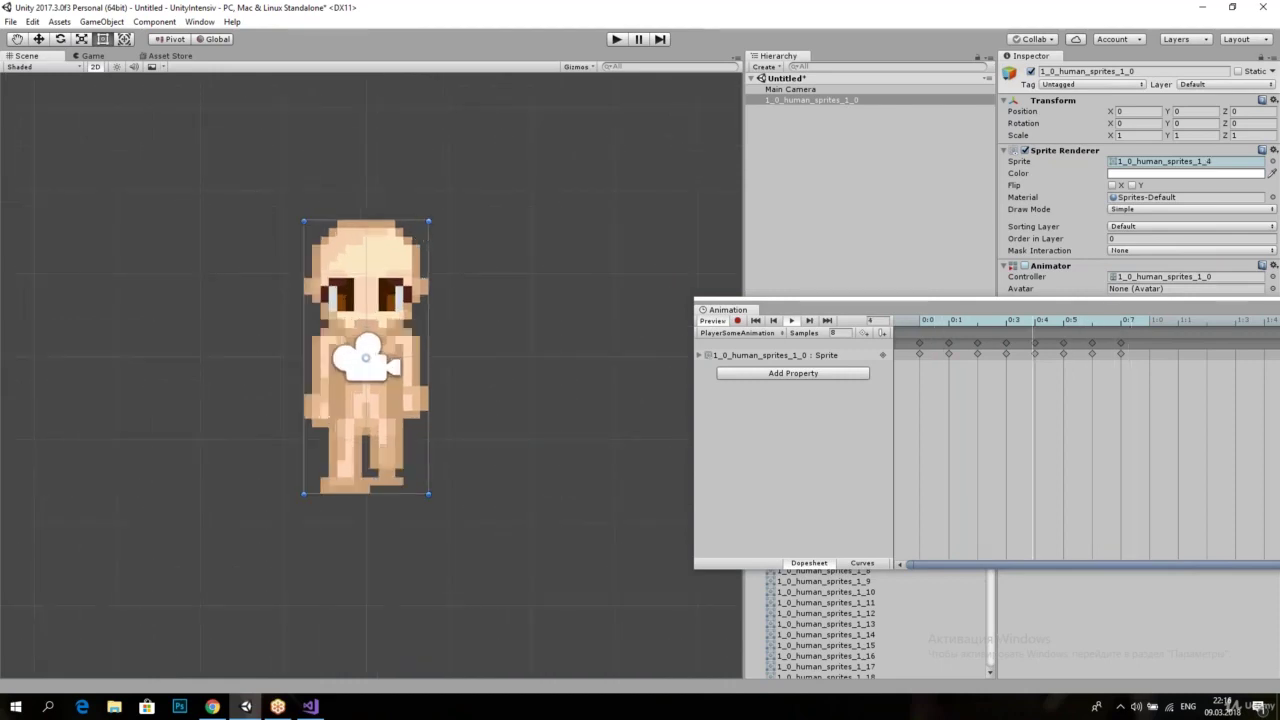
{"action": "mouse_move", "coordinate": [427, 222]}
{"action": "left_mouse_down", "text": "shift"}
{"action": "mouse_move", "coordinate": [335, 427]}
{"action": "mouse_move", "coordinate": [456, 396]}
{"action": "mouse_move", "coordinate": [554, 335]}
{"action": "mouse_move", "coordinate": [688, 218]}
{"action": "mouse_move", "coordinate": [1097, 60]}
{"action": "mouse_move", "coordinate": [726, 383]}
{"action": "mouse_move", "coordinate": [318, 131]}
{"action": "left_mouse_up", "text": "shift"}
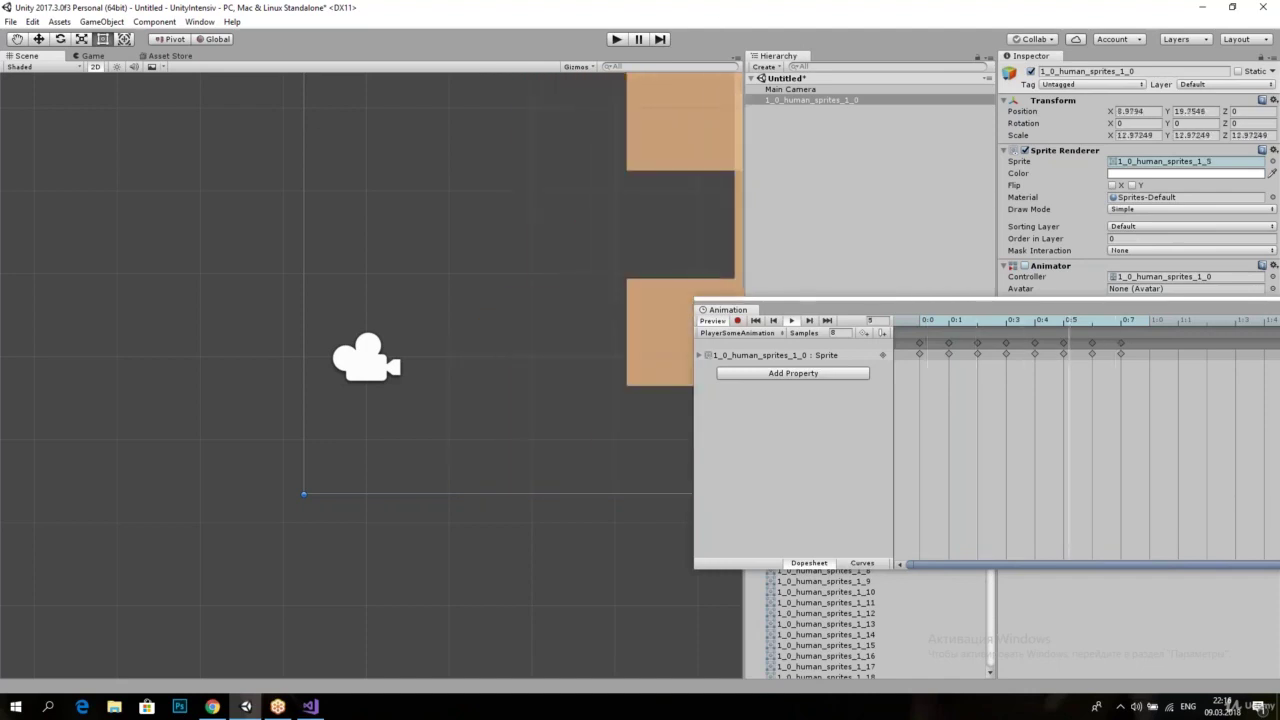
{"action": "mouse_move", "coordinate": [318, 131]}
{"action": "left_mouse_down", "text": "shift"}
{"action": "mouse_move", "coordinate": [260, 100]}
{"action": "mouse_move", "coordinate": [86, 366]}
{"action": "left_mouse_up", "text": "shift"}
{"action": "left_click_drag", "start_coordinate": [845, 702], "coordinate": [571, 57], "text": "shift"}
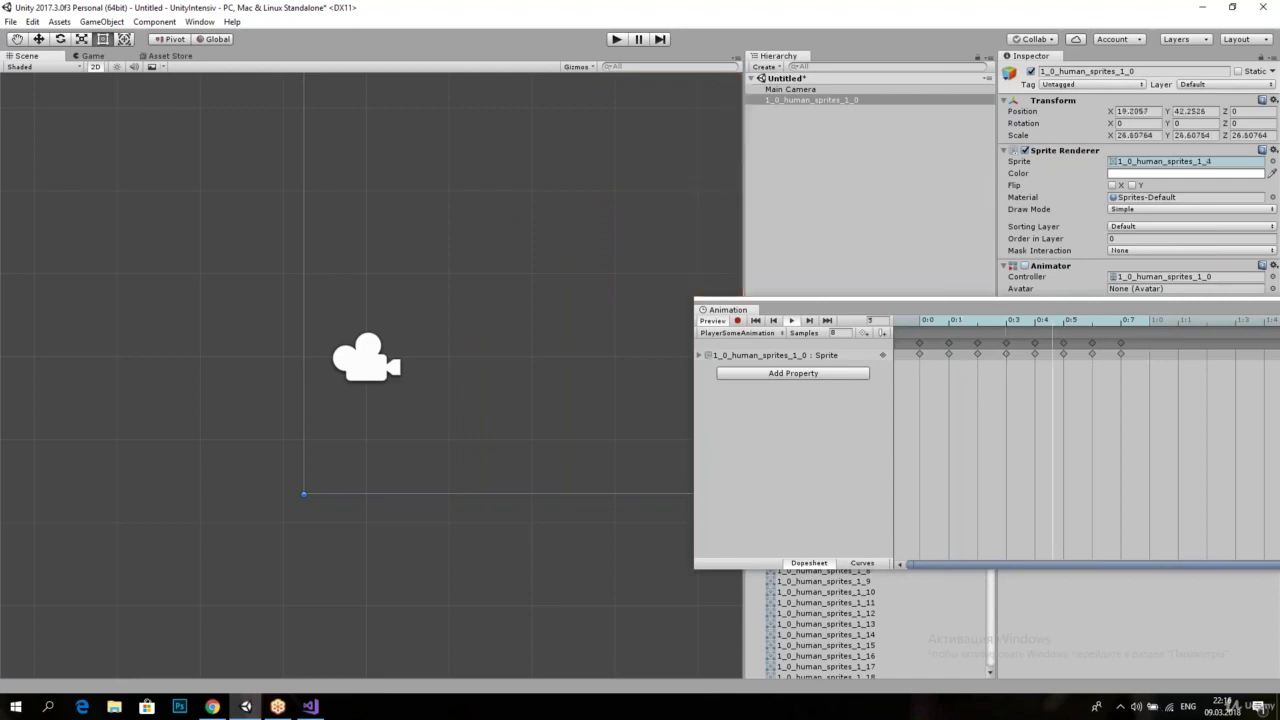
{"action": "key", "text": "ctrl+z"}
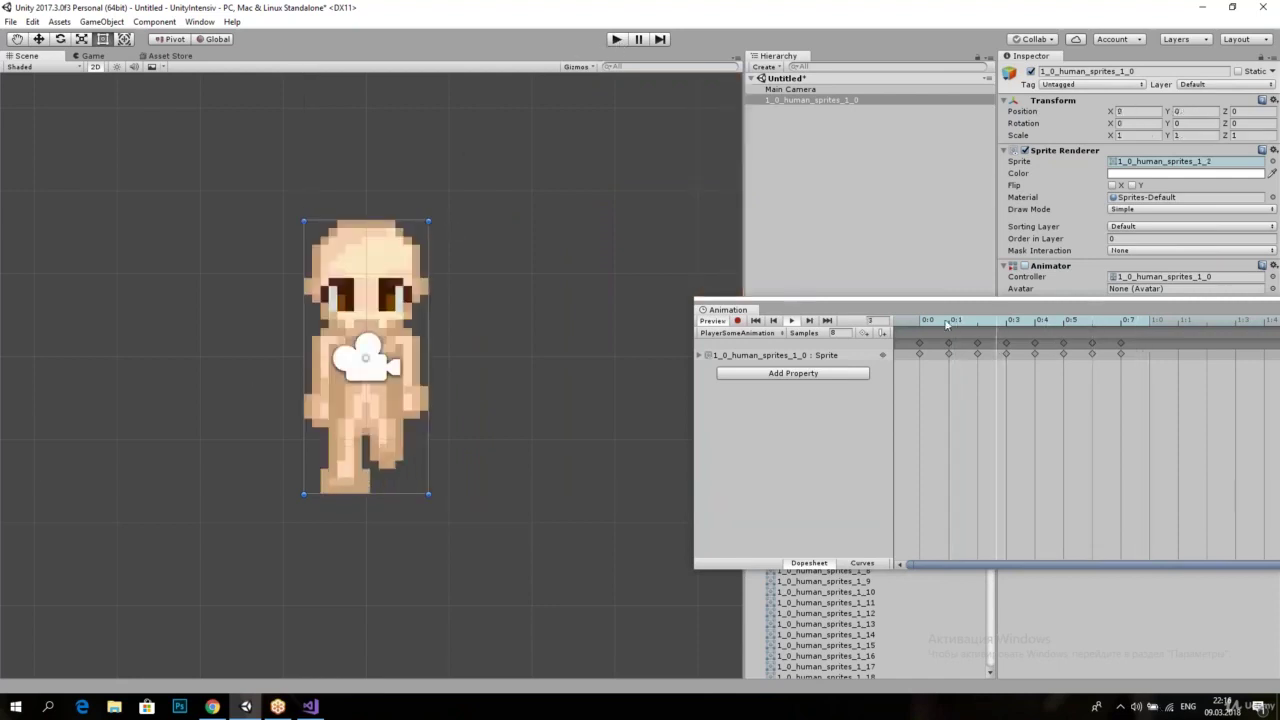
Step: Float the Animation window above the scene and underline its Samples setting
{"action": "mouse_move", "coordinate": [725, 309]}
{"action": "left_mouse_down"}
{"action": "mouse_move", "coordinate": [468, 392]}
{"action": "mouse_move", "coordinate": [452, 581]}
{"action": "mouse_move", "coordinate": [545, 111]}
{"action": "left_mouse_up"}
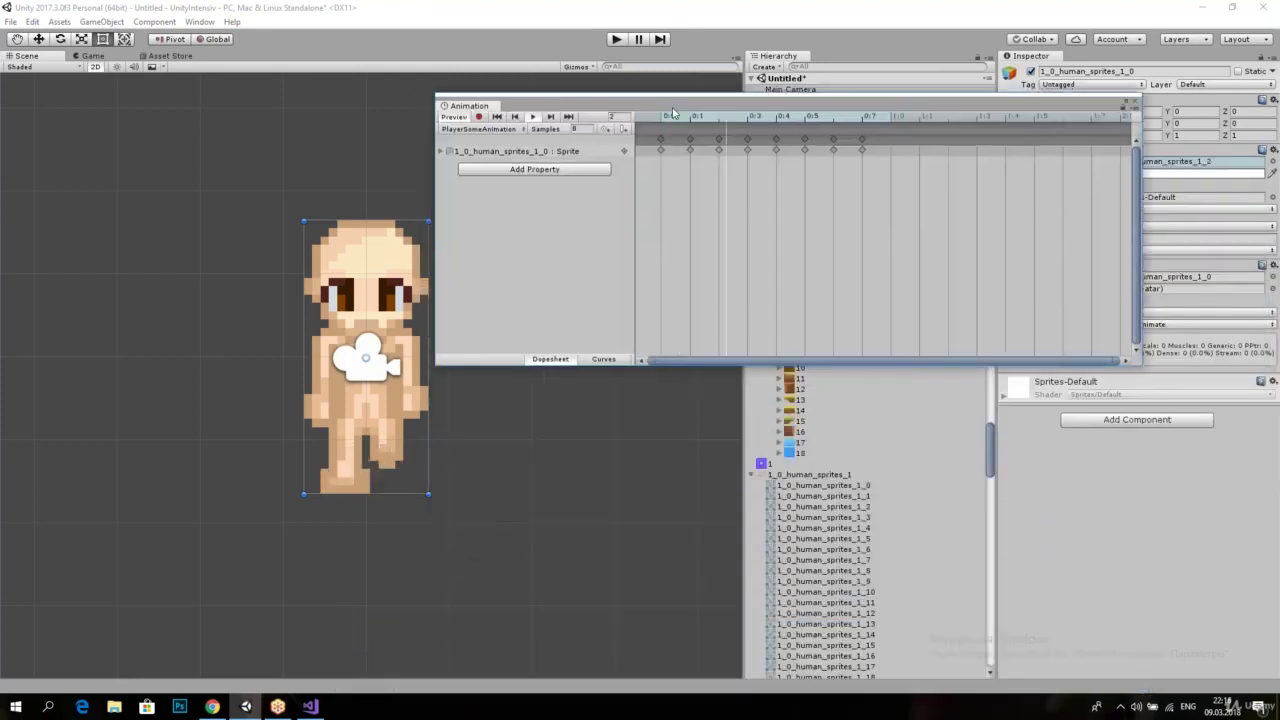
{"action": "scroll", "coordinate": [800, 510], "scroll_direction": "up", "scroll_amount": 3}
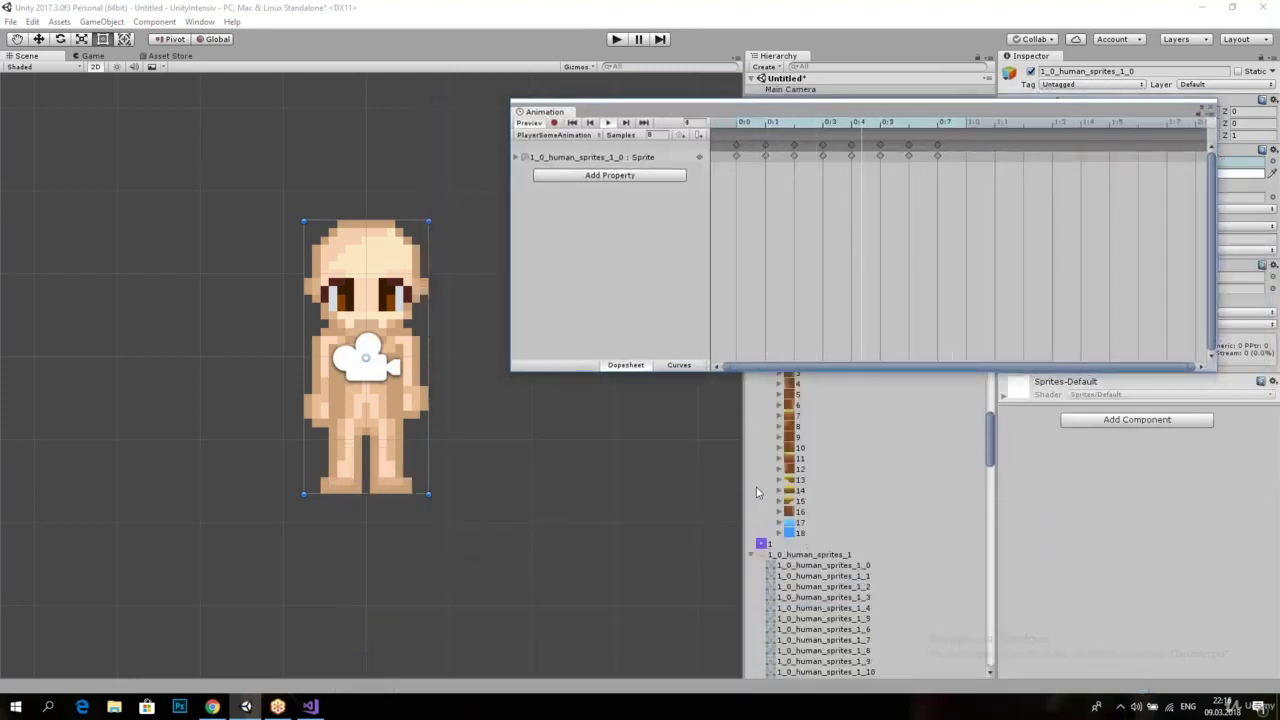
{"action": "scroll", "coordinate": [740, 498], "scroll_direction": "up", "scroll_amount": 2}
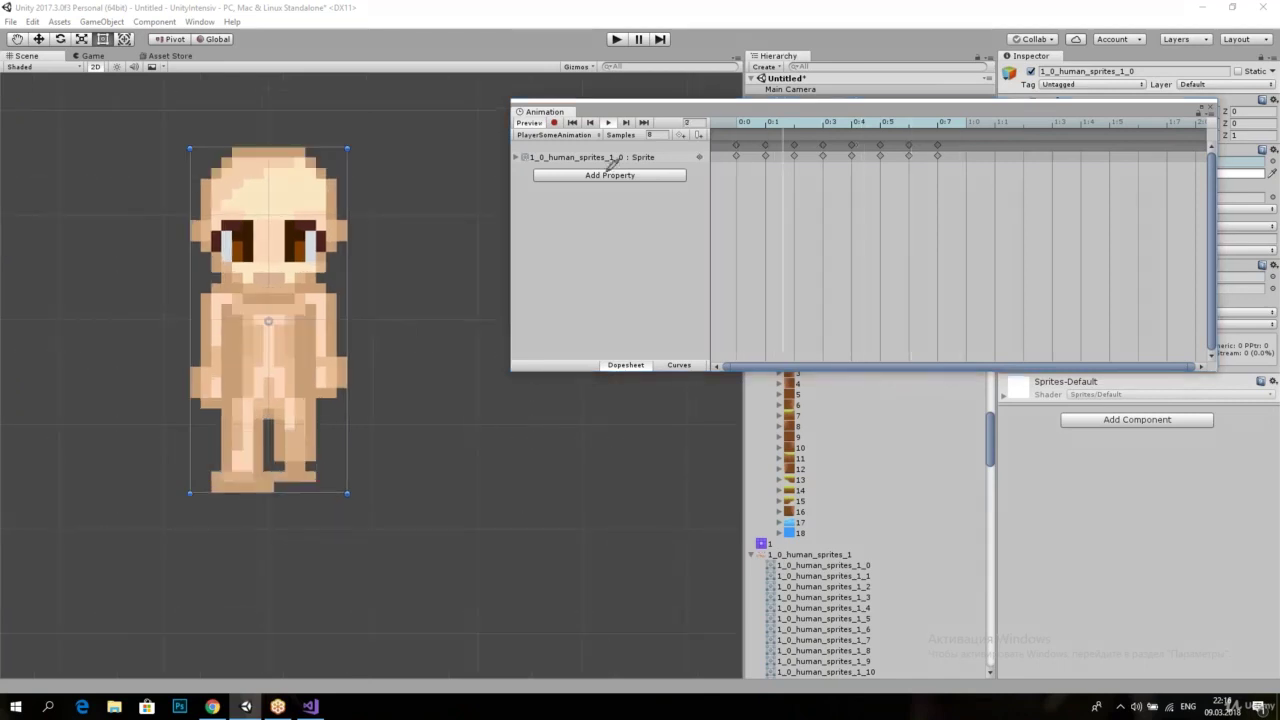
{"action": "mouse_move", "coordinate": [607, 135]}
{"action": "left_mouse_down"}
{"action": "mouse_move", "coordinate": [669, 133]}
{"action": "mouse_move", "coordinate": [662, 124]}
{"action": "left_mouse_up"}
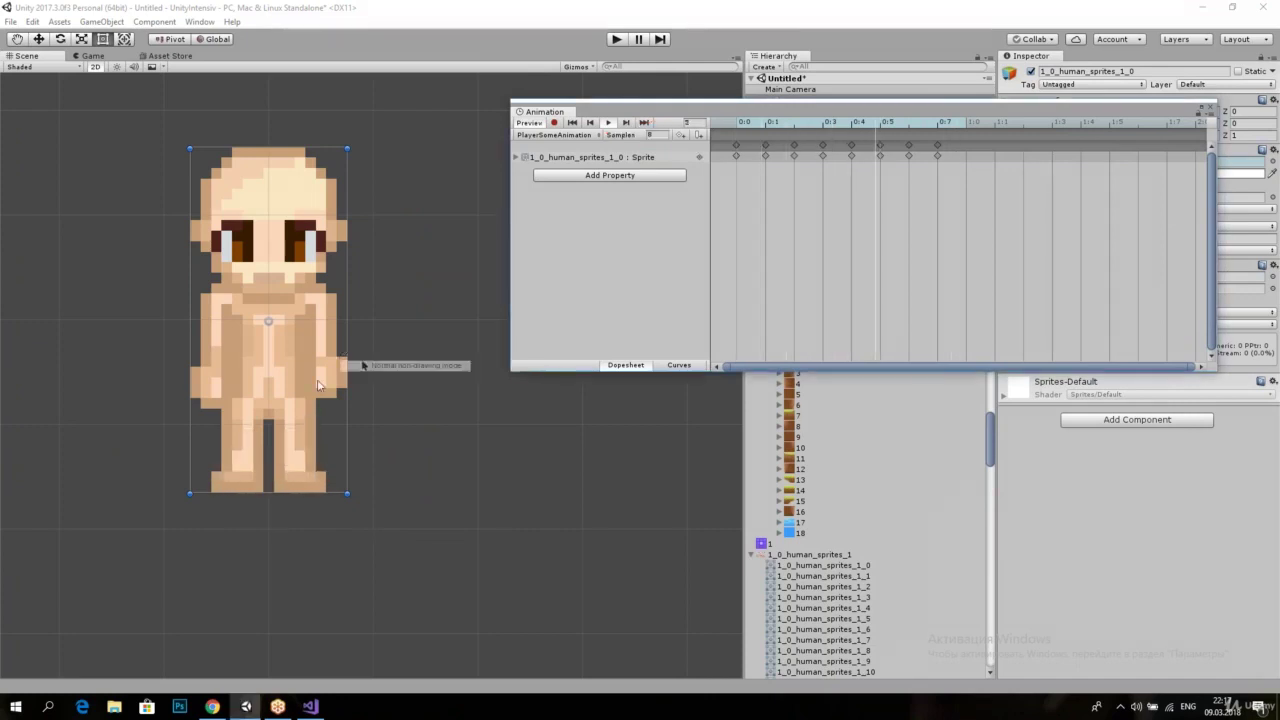
Step: Move the floating Animation window aside, close it, and zoom out the Scene view
{"action": "left_click_drag", "start_coordinate": [1212, 111], "coordinate": [1050, 175]}
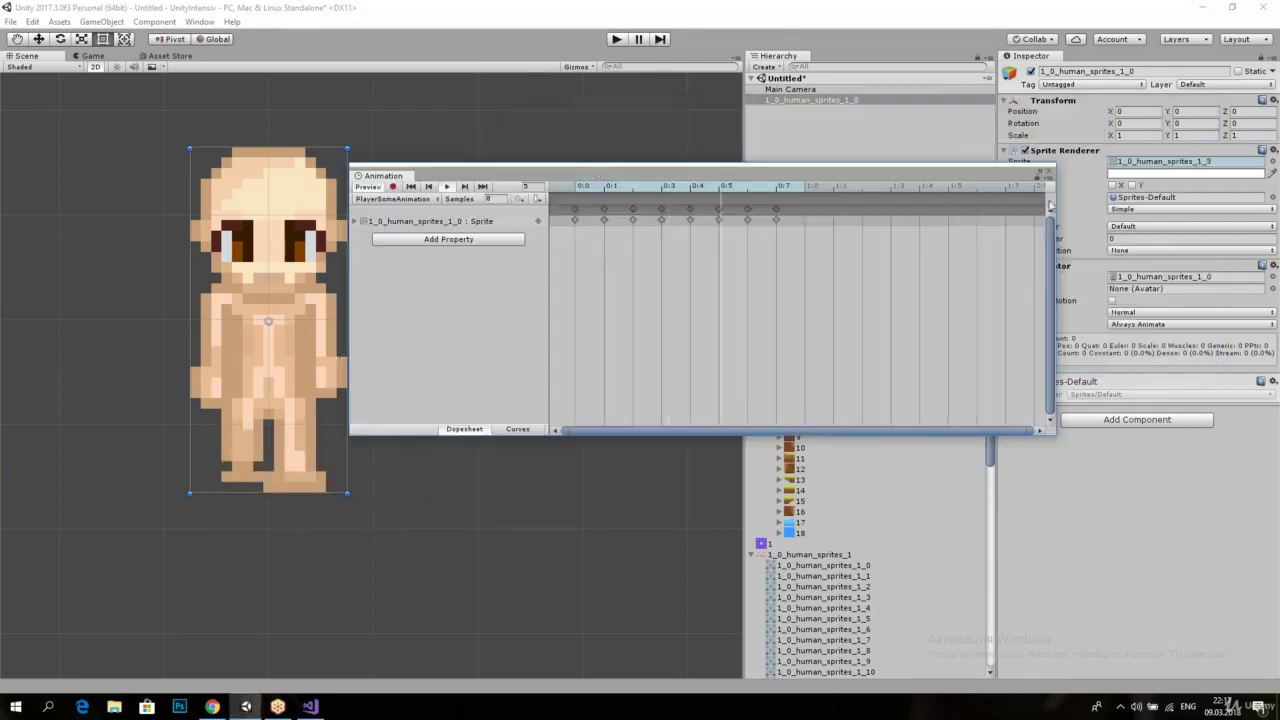
{"action": "left_click", "coordinate": [1050, 175]}
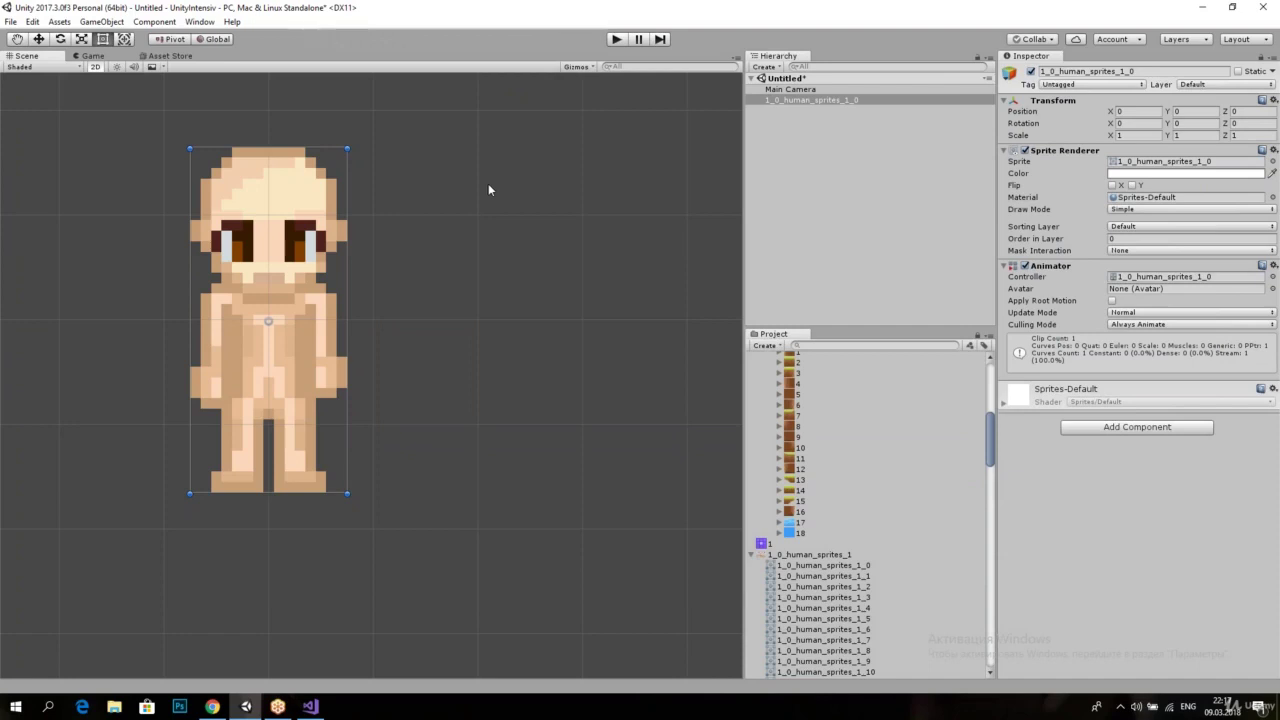
{"action": "scroll", "coordinate": [395, 257], "scroll_direction": "down", "scroll_amount": 2}
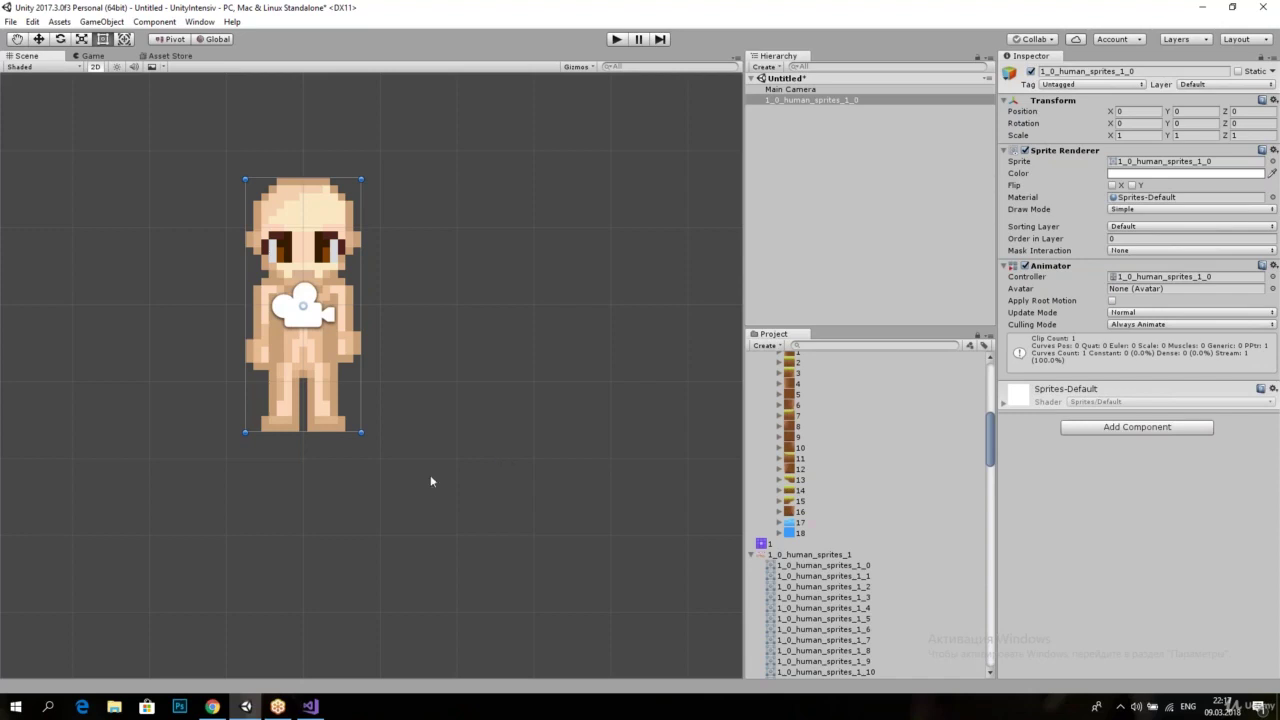
Step: Sketch a state-diagram annotation with boxes and loops over the scene
{"action": "left_click_drag", "start_coordinate": [450, 300], "coordinate": [450, 465]}
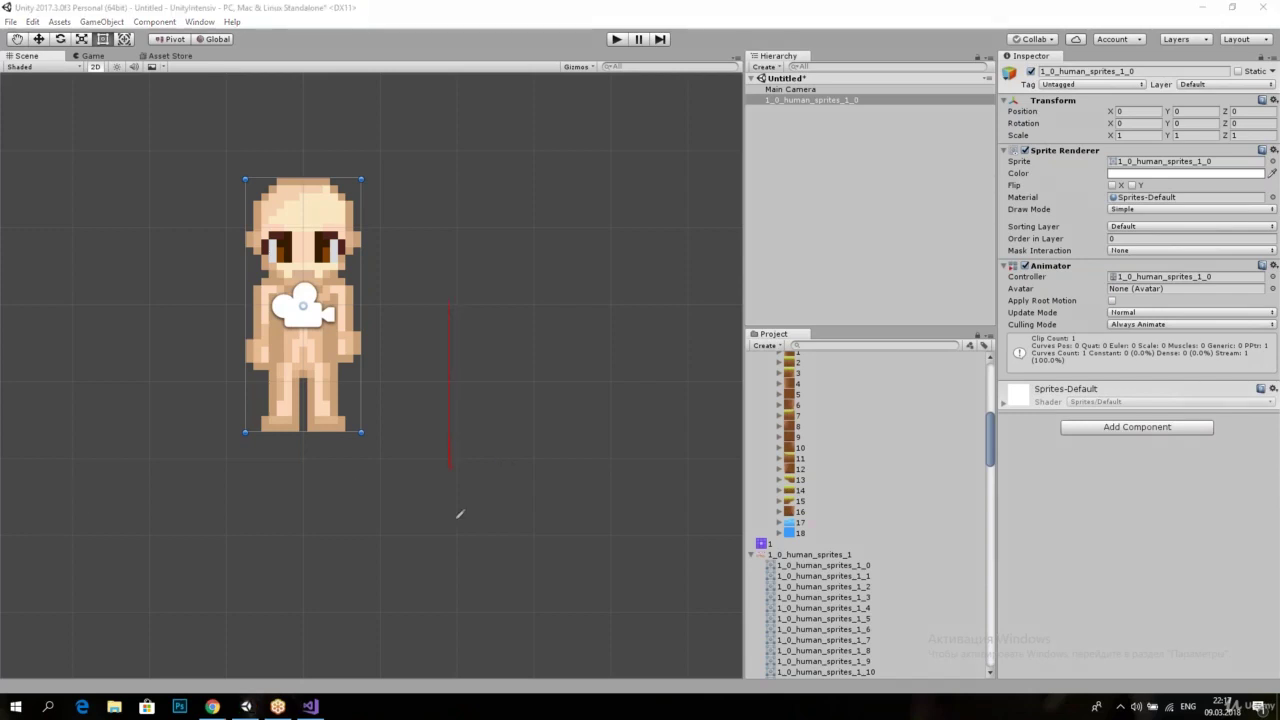
{"action": "left_click_drag", "start_coordinate": [773, 492], "coordinate": [485, 278]}
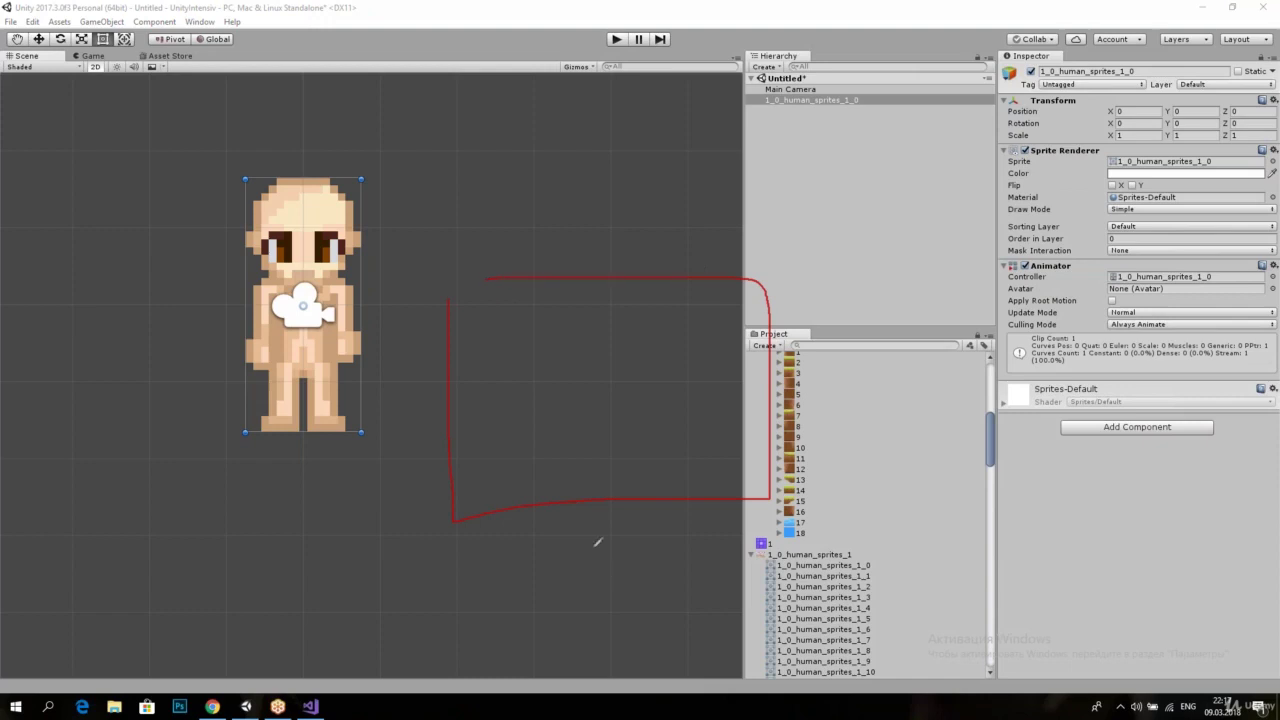
{"action": "left_click_drag", "start_coordinate": [615, 673], "coordinate": [614, 660]}
{"action": "left_click_drag", "start_coordinate": [755, 370], "coordinate": [665, 315]}
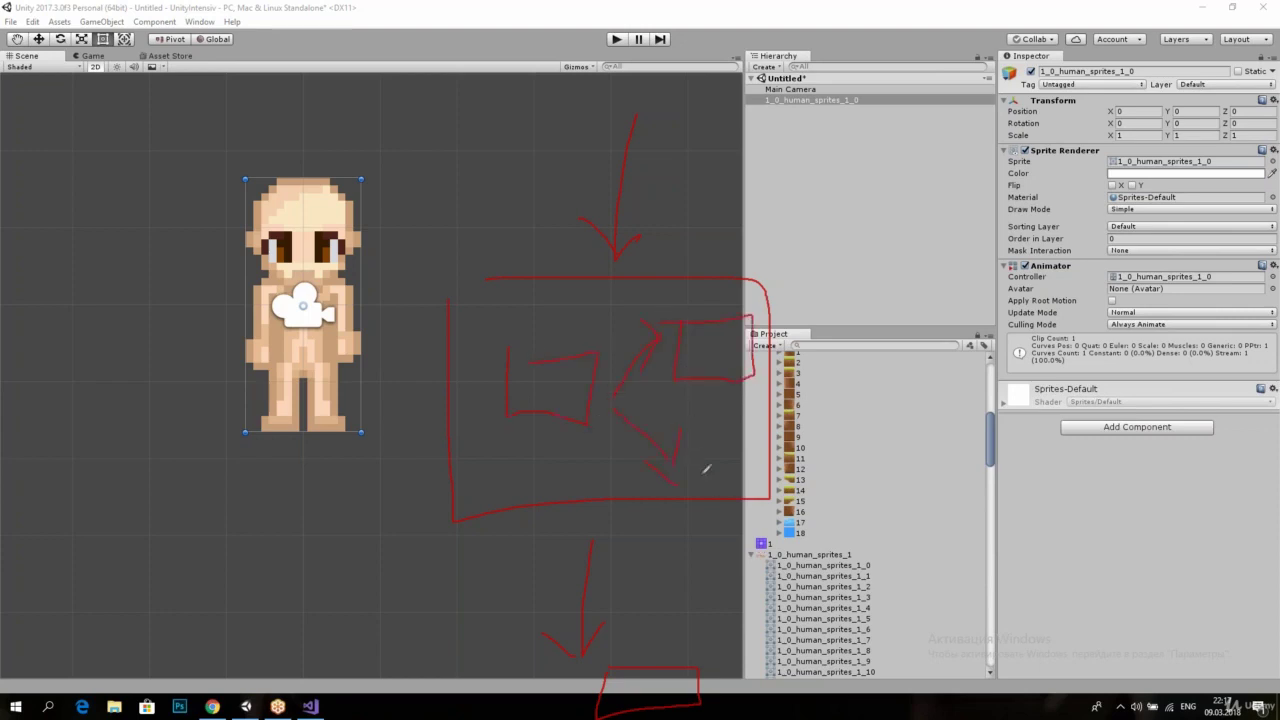
{"action": "left_click_drag", "start_coordinate": [731, 501], "coordinate": [746, 495]}
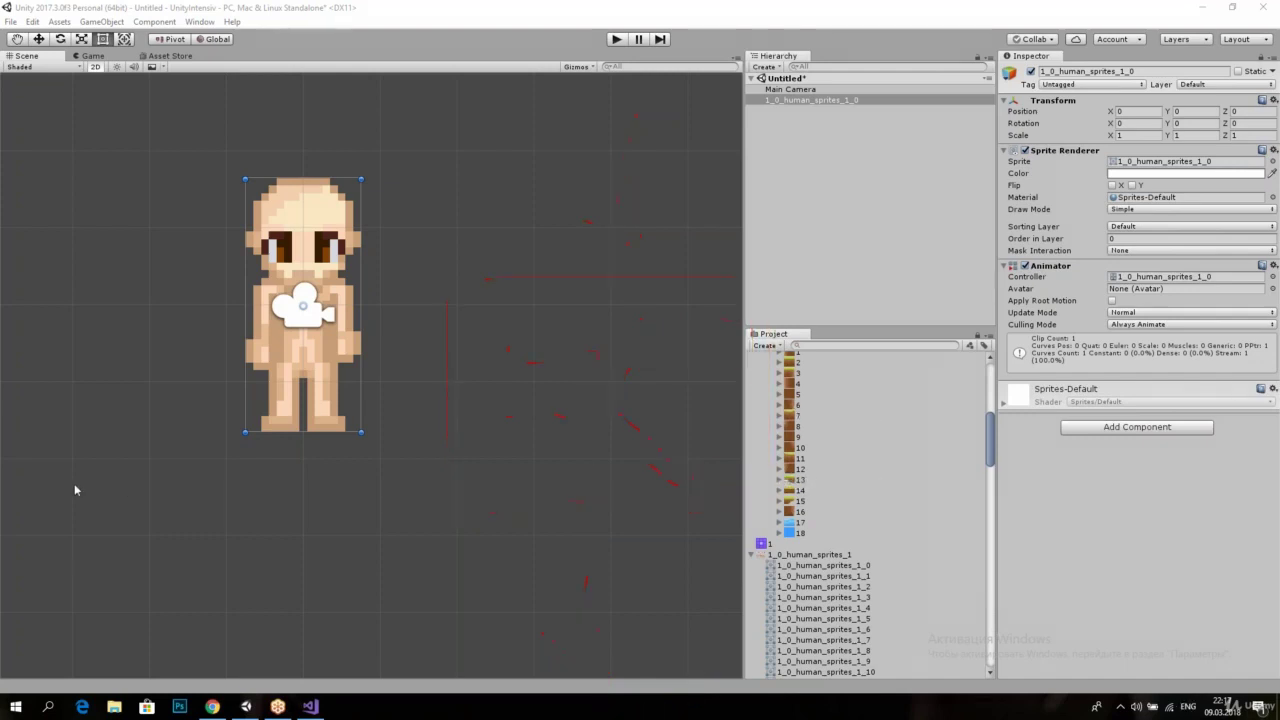
{"action": "scroll", "coordinate": [390, 325], "scroll_direction": "down", "scroll_amount": 2}
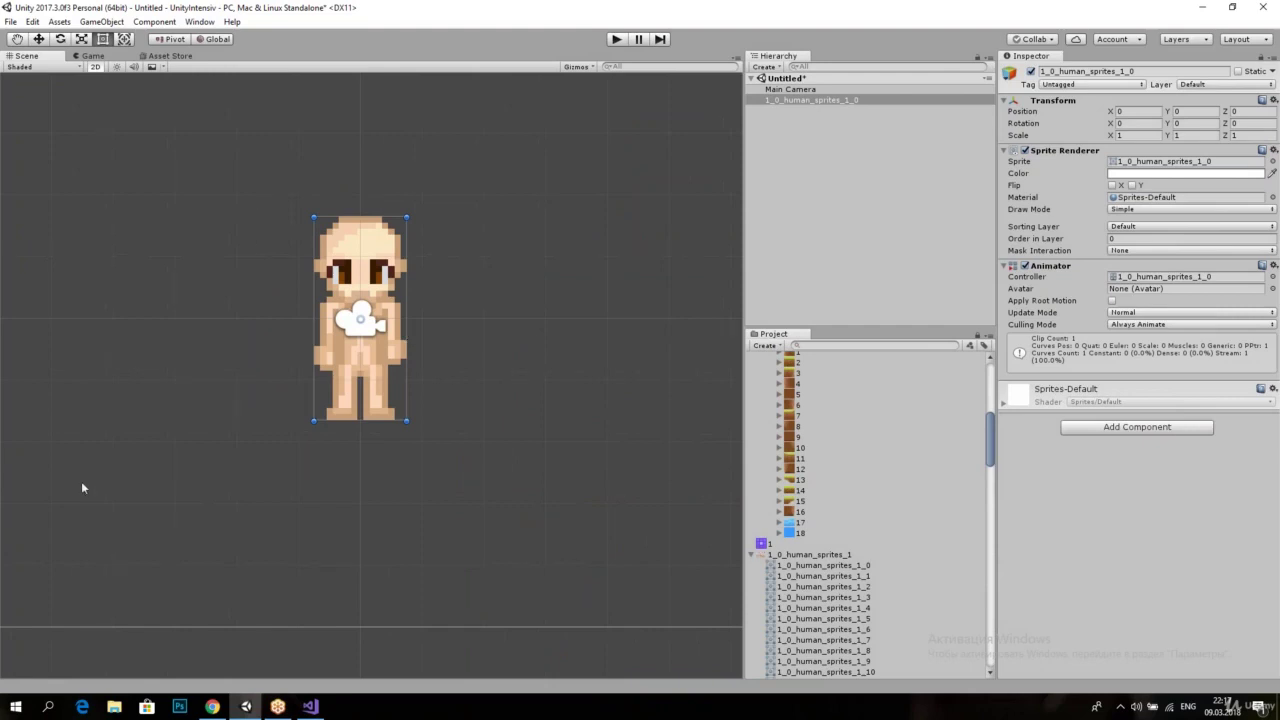
Step: Highlight the Animator component and ping its controller 1_0_human_sprites_1_0 in the Project panel
{"action": "left_click_drag", "start_coordinate": [1000, 258], "coordinate": [982, 364]}
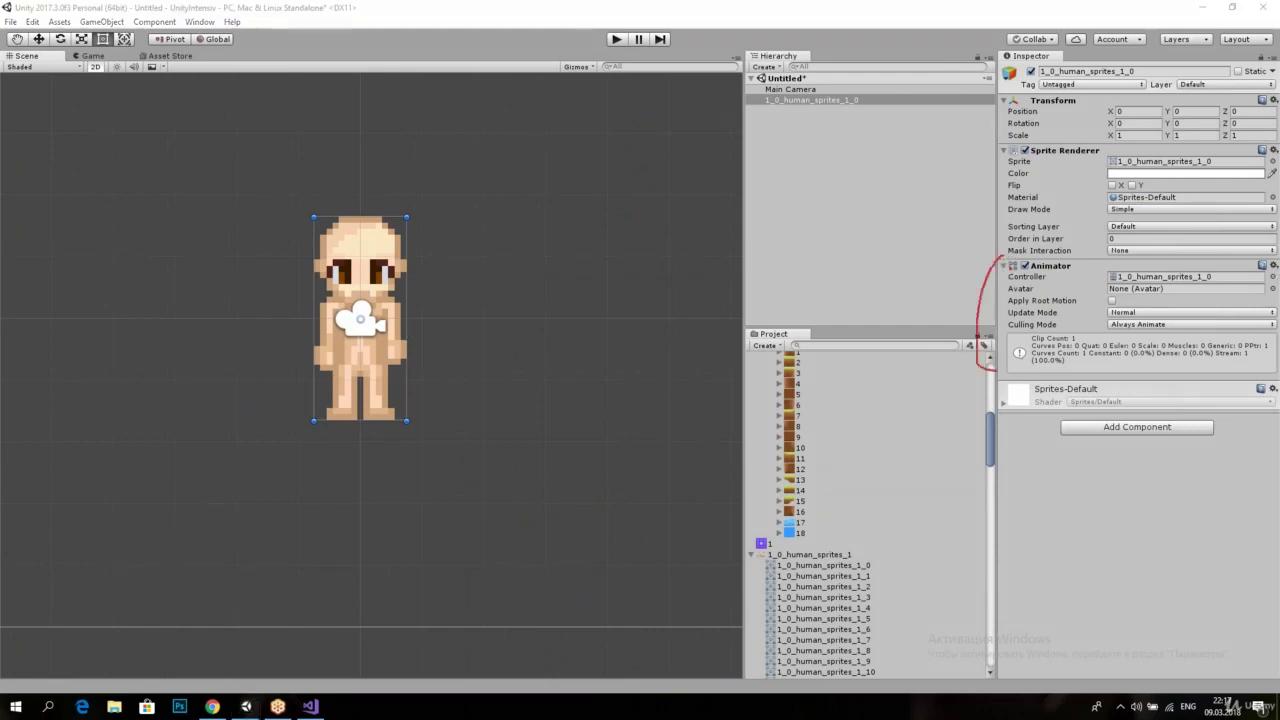
{"action": "left_click_drag", "start_coordinate": [1275, 260], "coordinate": [1252, 364]}
{"action": "left_click_drag", "start_coordinate": [1100, 274], "coordinate": [1108, 276]}
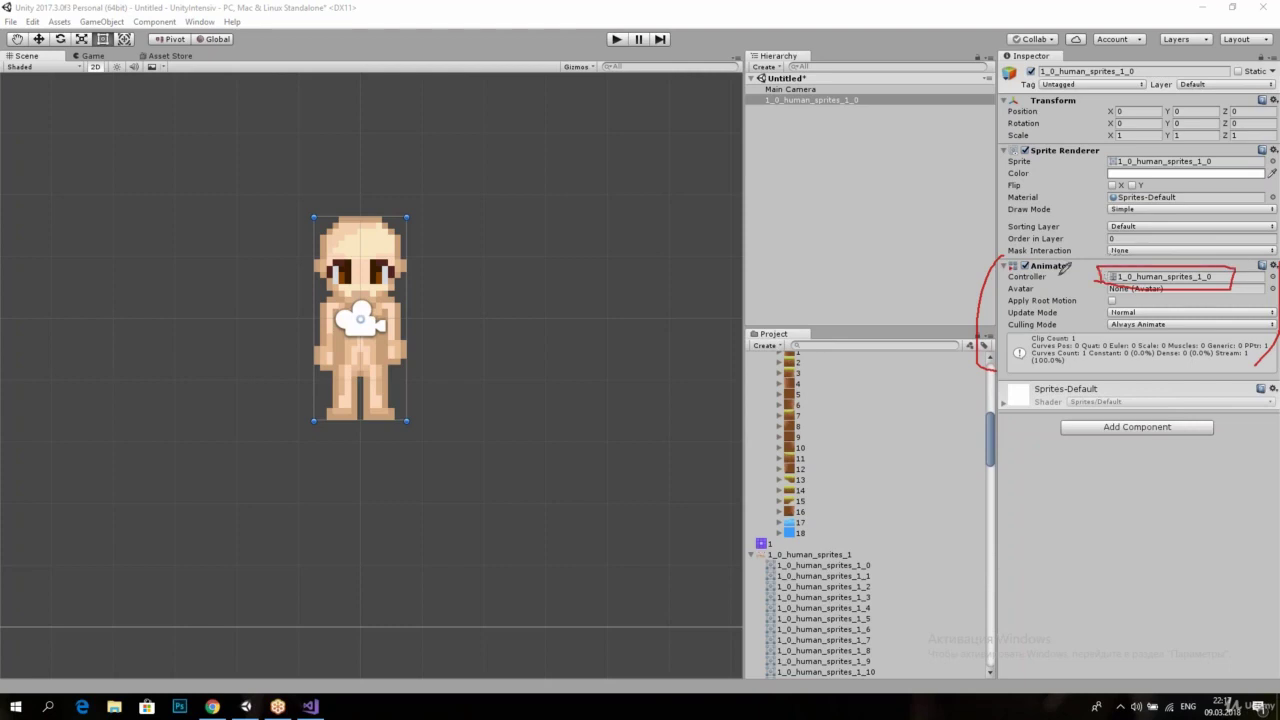
{"action": "left_click_drag", "start_coordinate": [1004, 238], "coordinate": [1022, 256]}
{"action": "left_click_drag", "start_coordinate": [1054, 172], "coordinate": [1055, 262]}
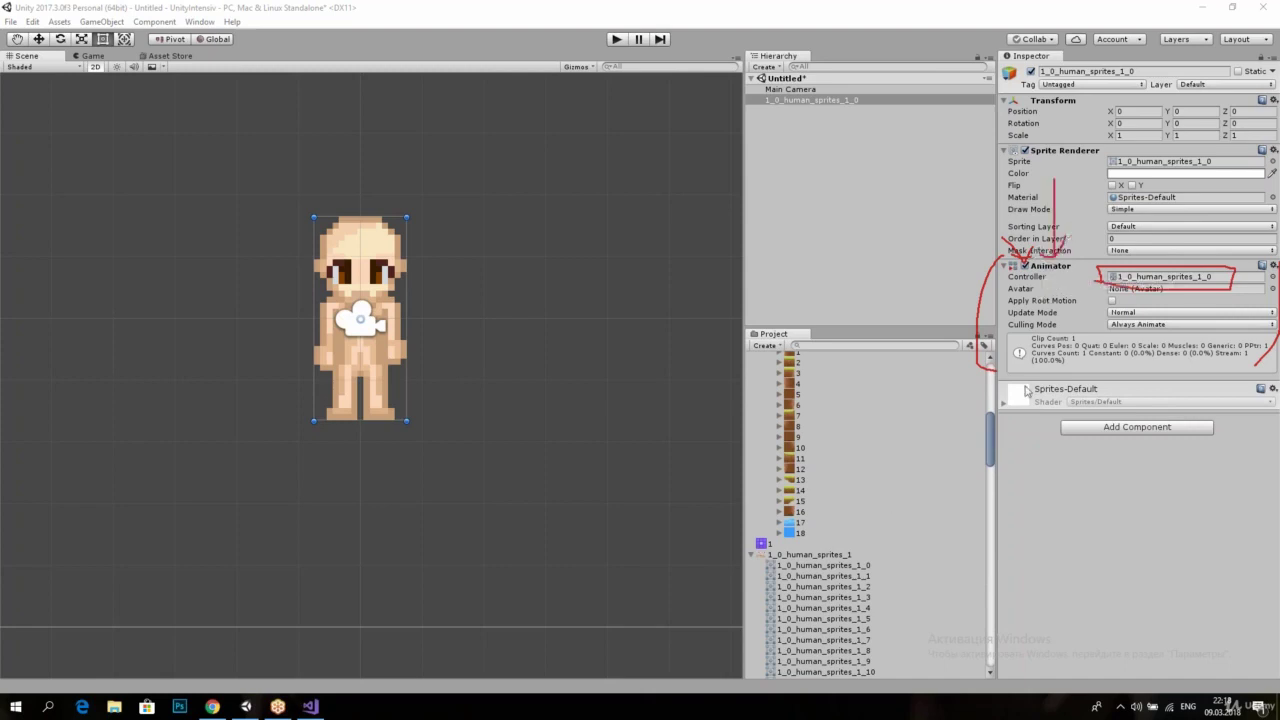
{"action": "left_click", "coordinate": [1140, 278]}
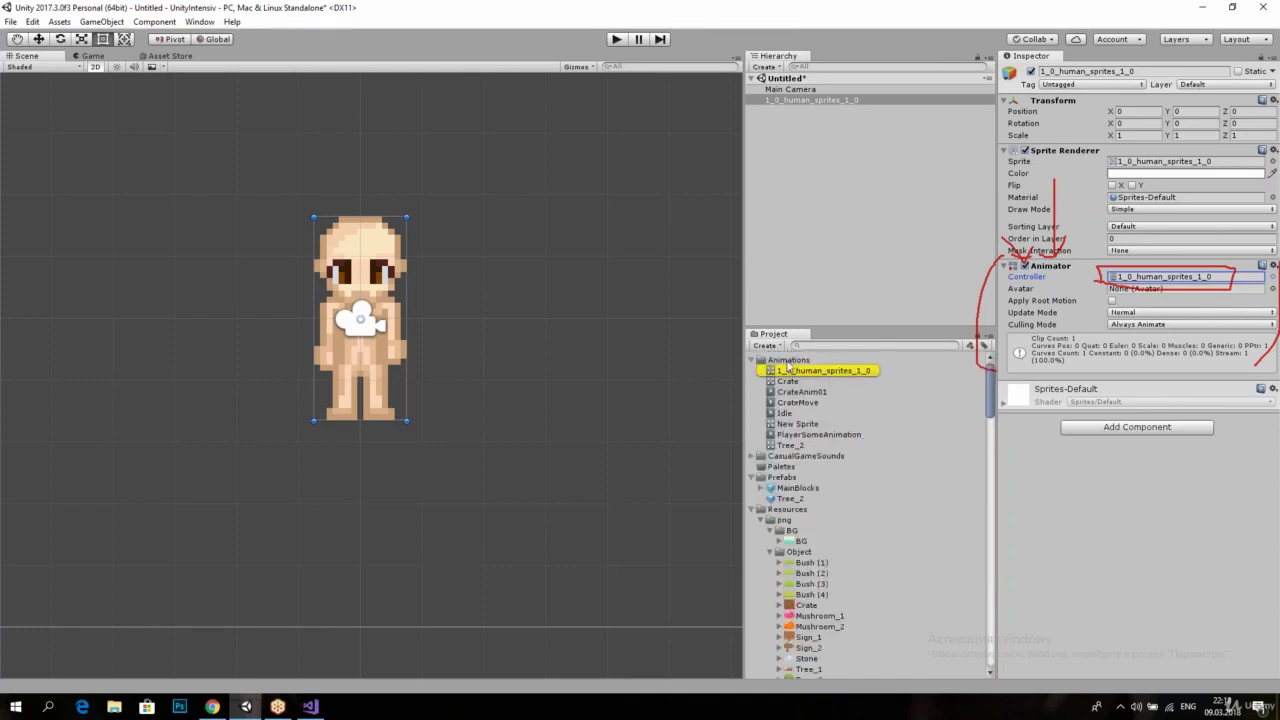
Step: Create a New Animator Controller in Animations, then select the 1_0_human_sprites_1_0 controller
{"action": "left_click", "coordinate": [789, 361]}
{"action": "right_click", "coordinate": [792, 362]}
{"action": "mouse_move", "coordinate": [800, 373]}
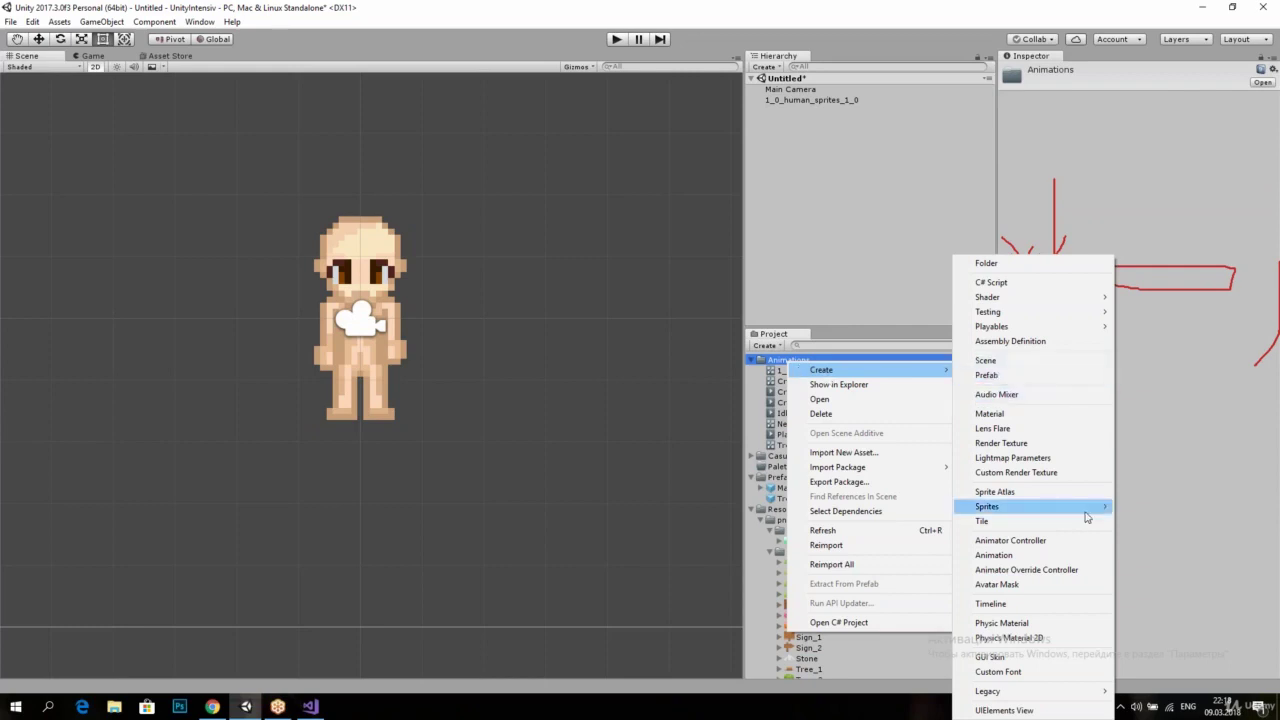
{"action": "left_click", "coordinate": [1068, 543]}
{"action": "left_click", "coordinate": [1068, 543]}
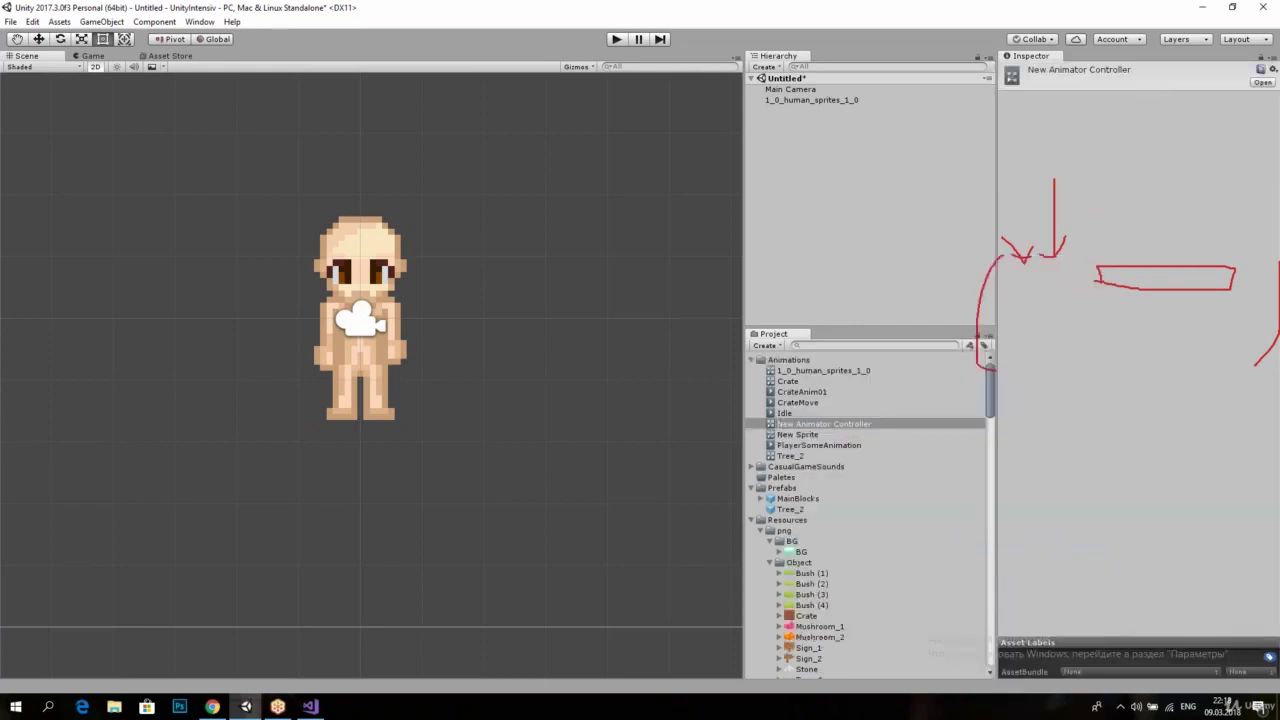
{"action": "left_click", "coordinate": [855, 371]}
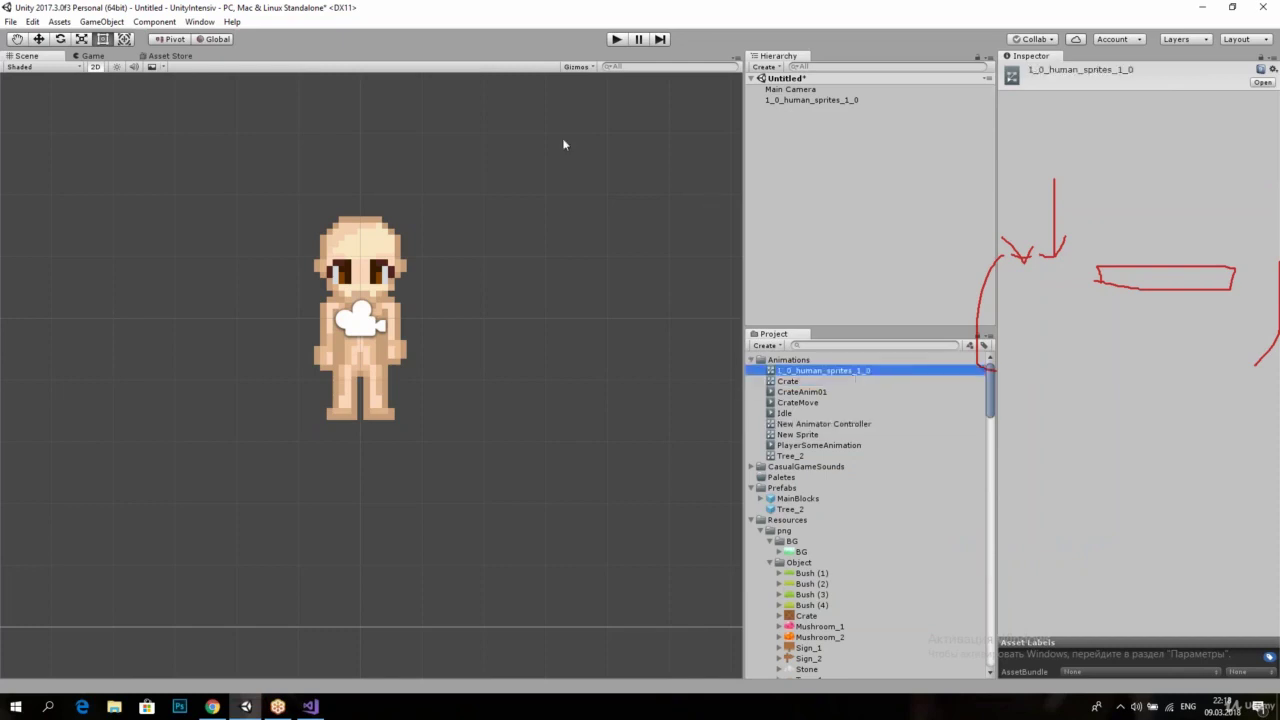
{"action": "left_click", "coordinate": [191, 23]}
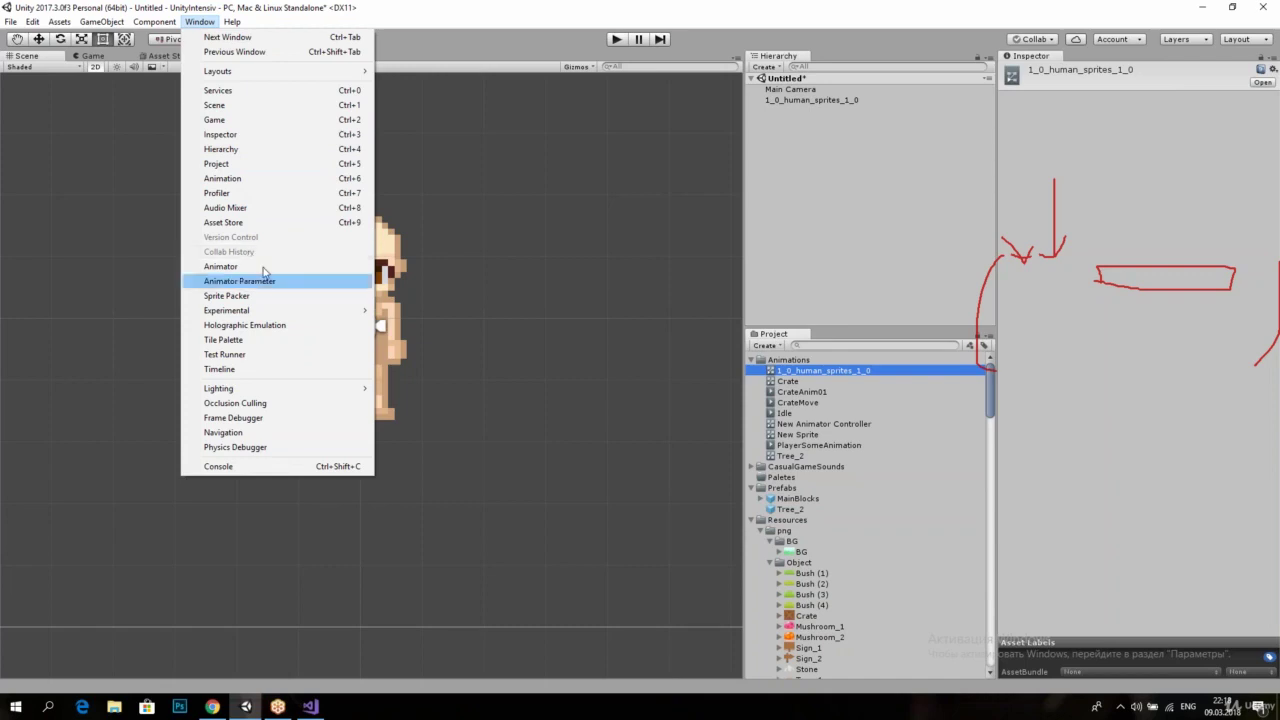
Step: Open the Animator window and zoom and pan the state graph onto its nodes
{"action": "left_click", "coordinate": [221, 266]}
{"action": "mouse_move", "coordinate": [346, 192]}
{"action": "middle_mouse_down"}
{"action": "mouse_move", "coordinate": [443, 287]}
{"action": "mouse_move", "coordinate": [390, 305]}
{"action": "middle_mouse_up"}
{"action": "scroll", "coordinate": [443, 270], "scroll_direction": "down", "scroll_amount": 3}
{"action": "scroll", "coordinate": [376, 310], "scroll_direction": "up", "scroll_amount": 2}
{"action": "scroll", "coordinate": [374, 312], "scroll_direction": "up", "scroll_amount": 2}
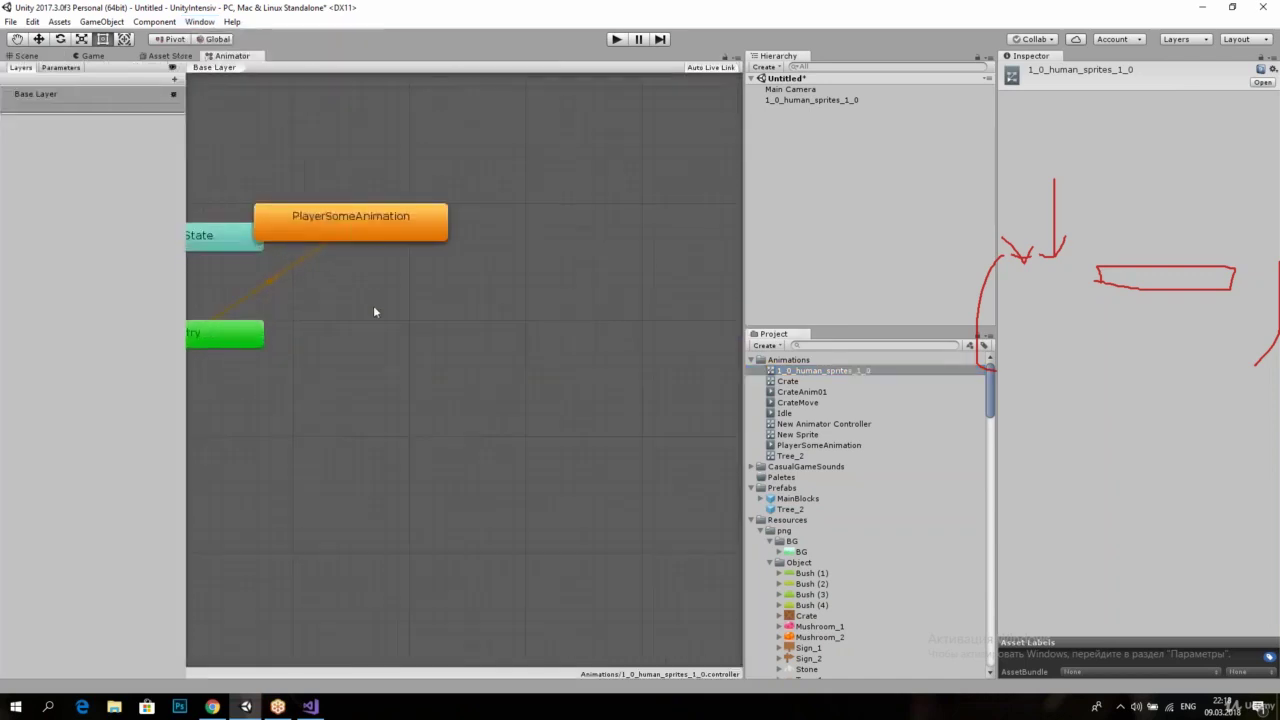
{"action": "scroll", "coordinate": [374, 312], "scroll_direction": "up", "scroll_amount": 2}
{"action": "scroll", "coordinate": [374, 312], "scroll_direction": "up", "scroll_amount": 3}
{"action": "scroll", "coordinate": [374, 312], "scroll_direction": "down", "scroll_amount": 3}
{"action": "scroll", "coordinate": [423, 277], "scroll_direction": "down", "scroll_amount": 2}
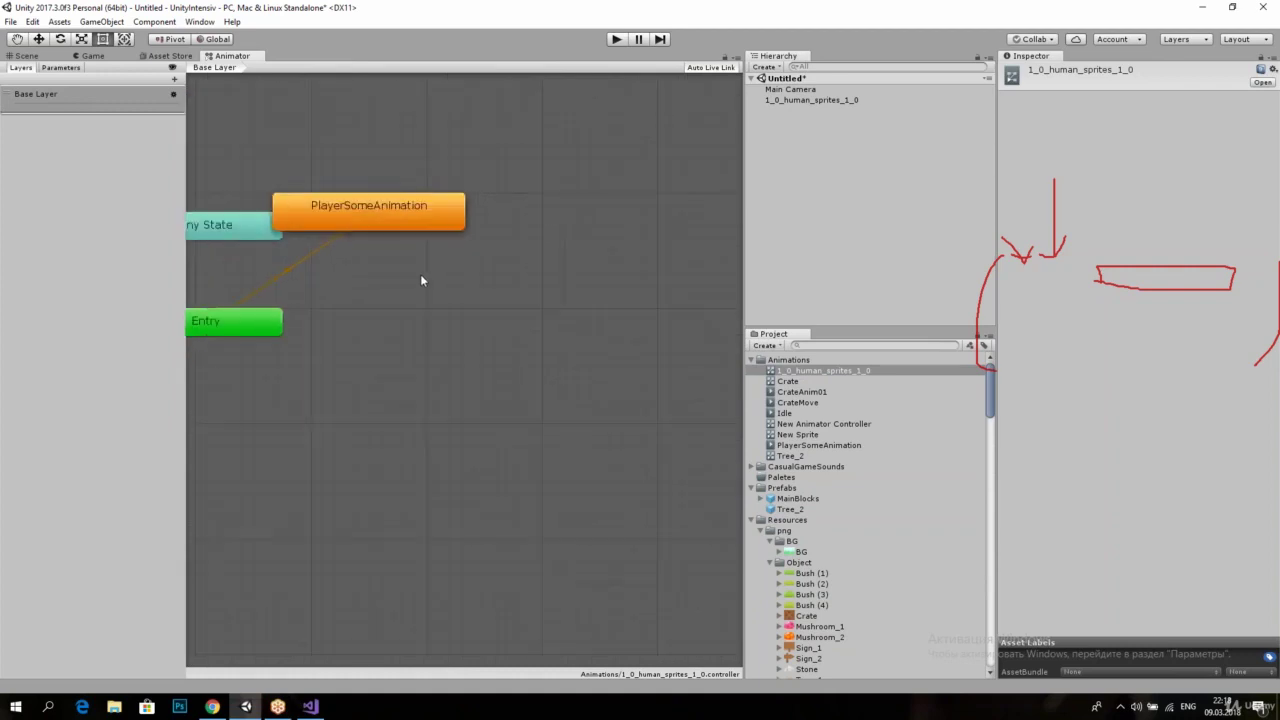
{"action": "mouse_move", "coordinate": [423, 277]}
{"action": "middle_mouse_down"}
{"action": "mouse_move", "coordinate": [460, 323]}
{"action": "mouse_move", "coordinate": [487, 332]}
{"action": "mouse_move", "coordinate": [397, 309]}
{"action": "middle_mouse_up"}
{"action": "scroll", "coordinate": [487, 332], "scroll_direction": "down", "scroll_amount": 1}
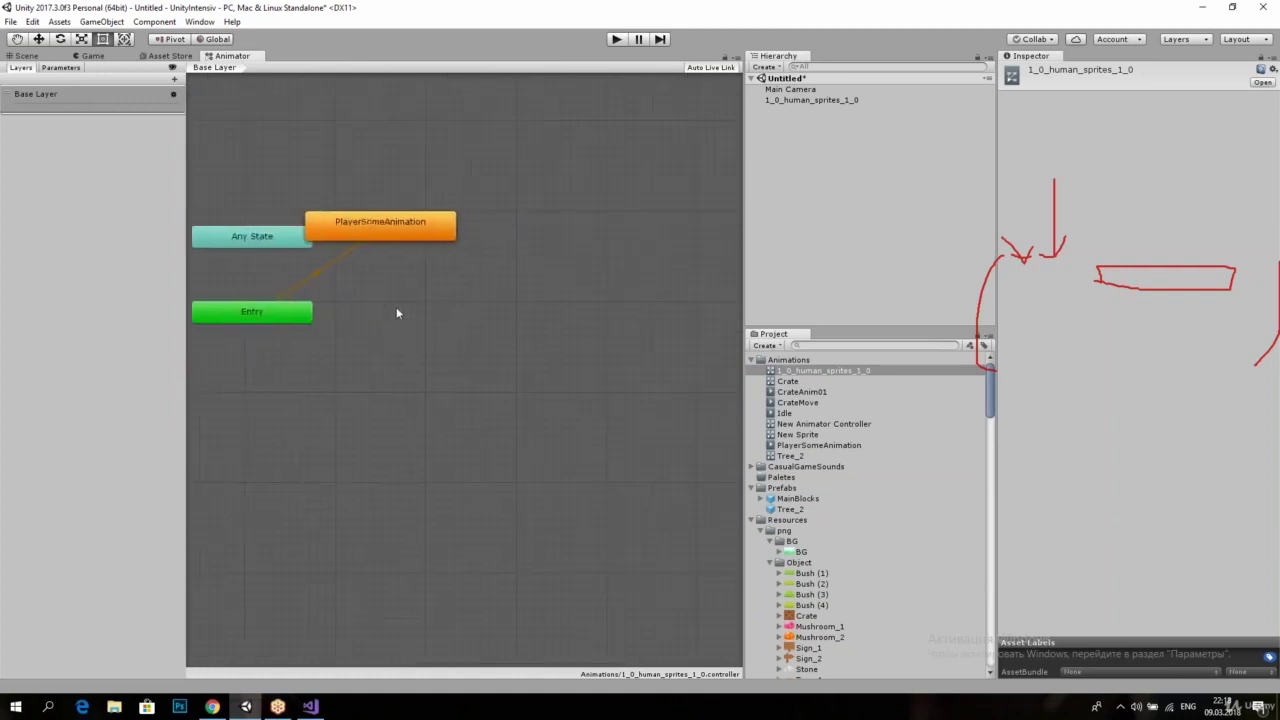
{"action": "scroll", "coordinate": [430, 310], "scroll_direction": "down", "scroll_amount": 2}
Step: Move the Exit and PlayerSomeAnimation nodes close to Entry and Any State
{"action": "left_click_drag", "start_coordinate": [694, 316], "coordinate": [418, 420]}
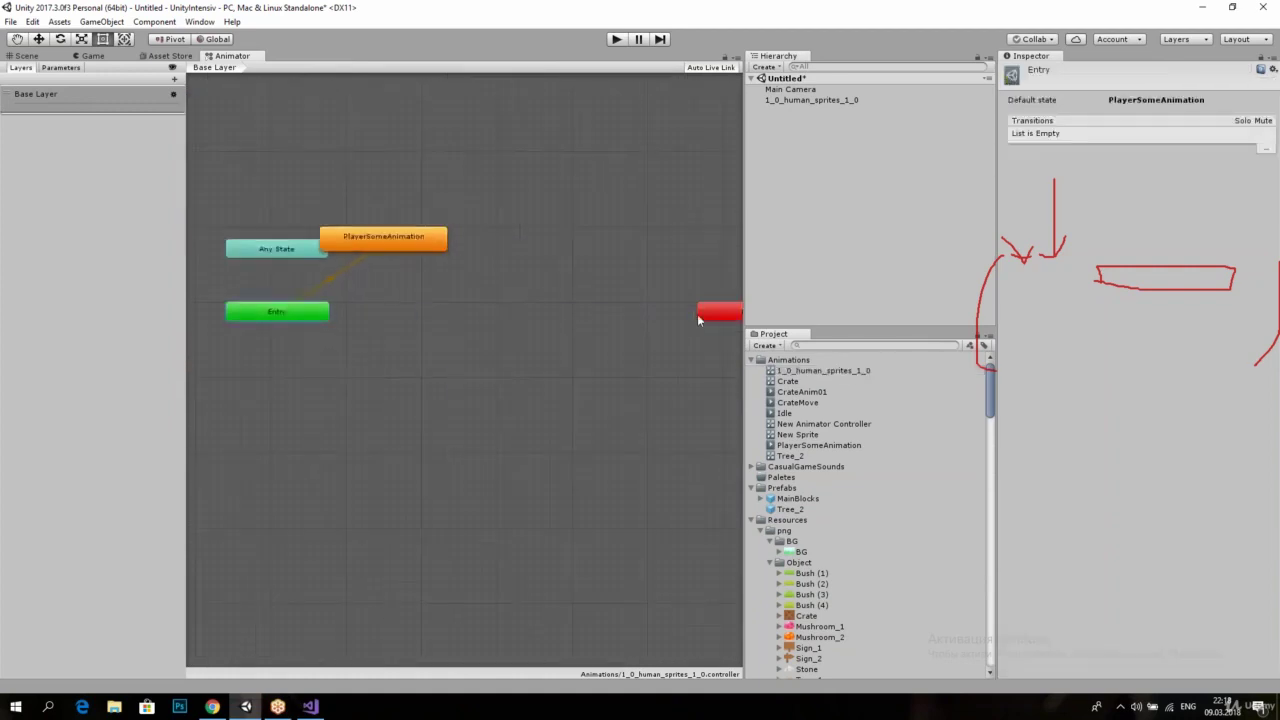
{"action": "left_click_drag", "start_coordinate": [698, 316], "coordinate": [248, 388]}
{"action": "left_click_drag", "start_coordinate": [394, 249], "coordinate": [436, 278]}
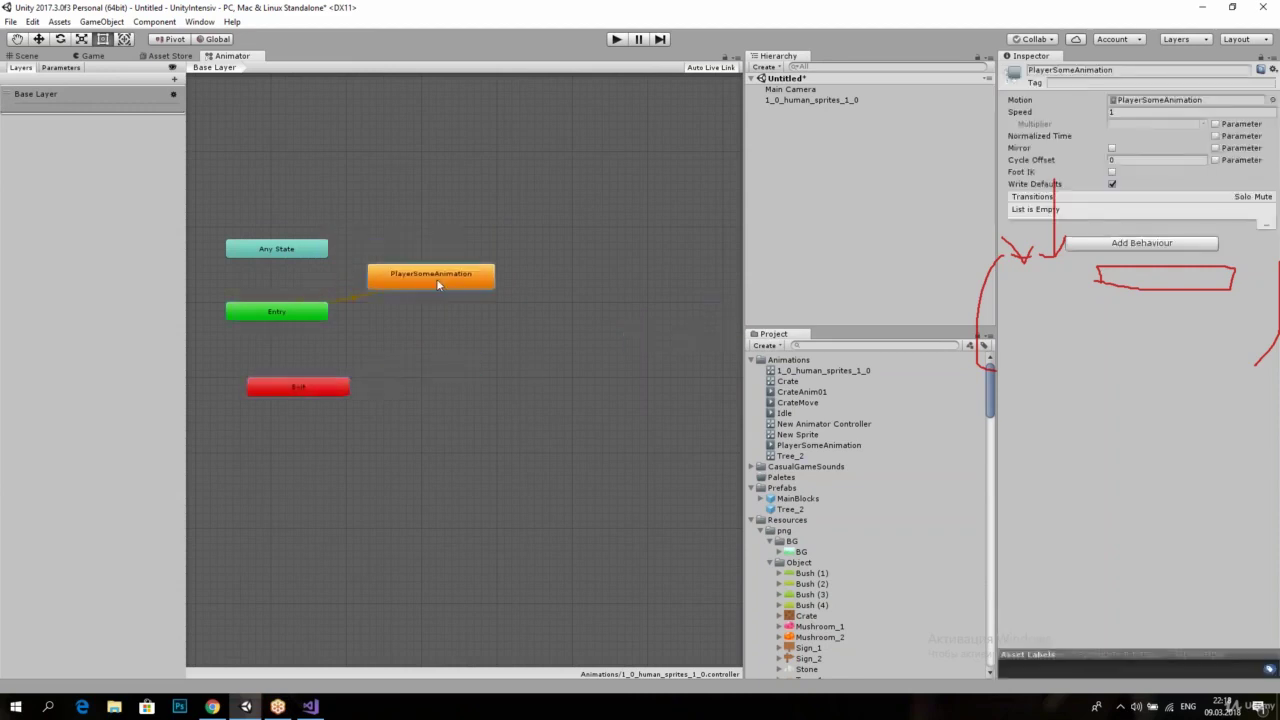
{"action": "left_click", "coordinate": [789, 102]}
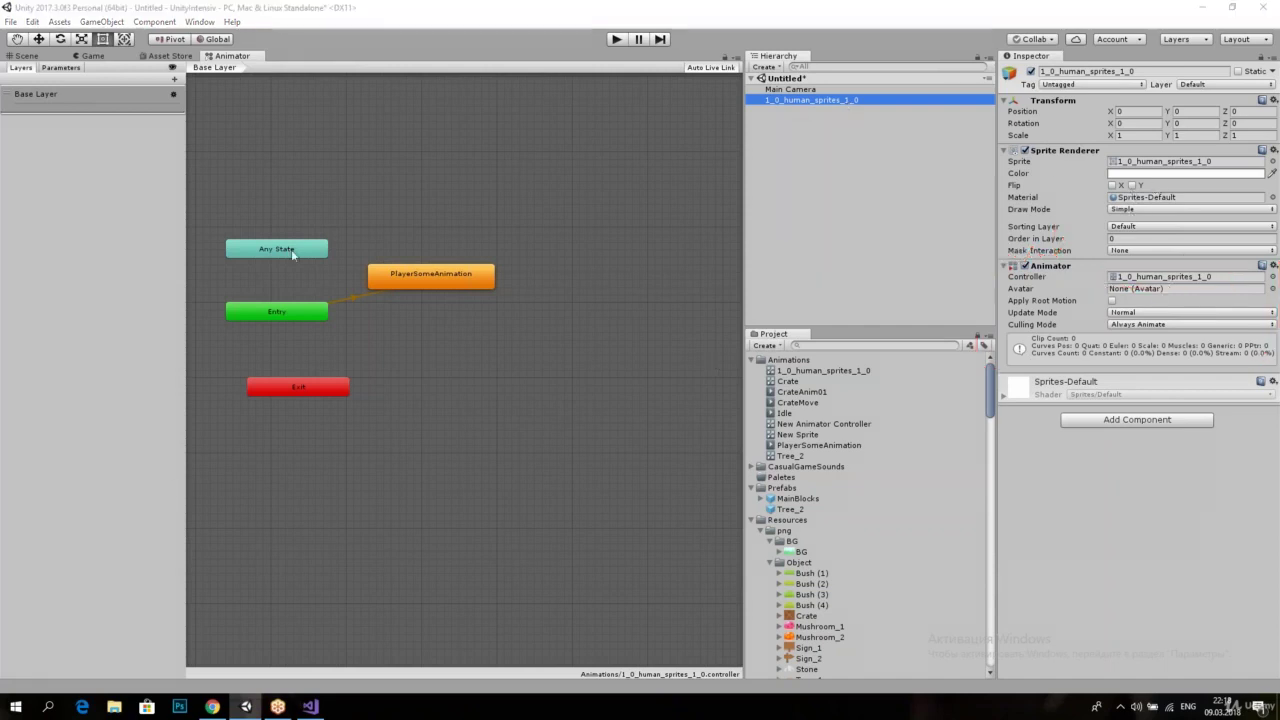
{"action": "middle_click_drag", "start_coordinate": [354, 287], "coordinate": [410, 291]}
{"action": "scroll", "coordinate": [193, 399], "scroll_direction": "up", "scroll_amount": 1}
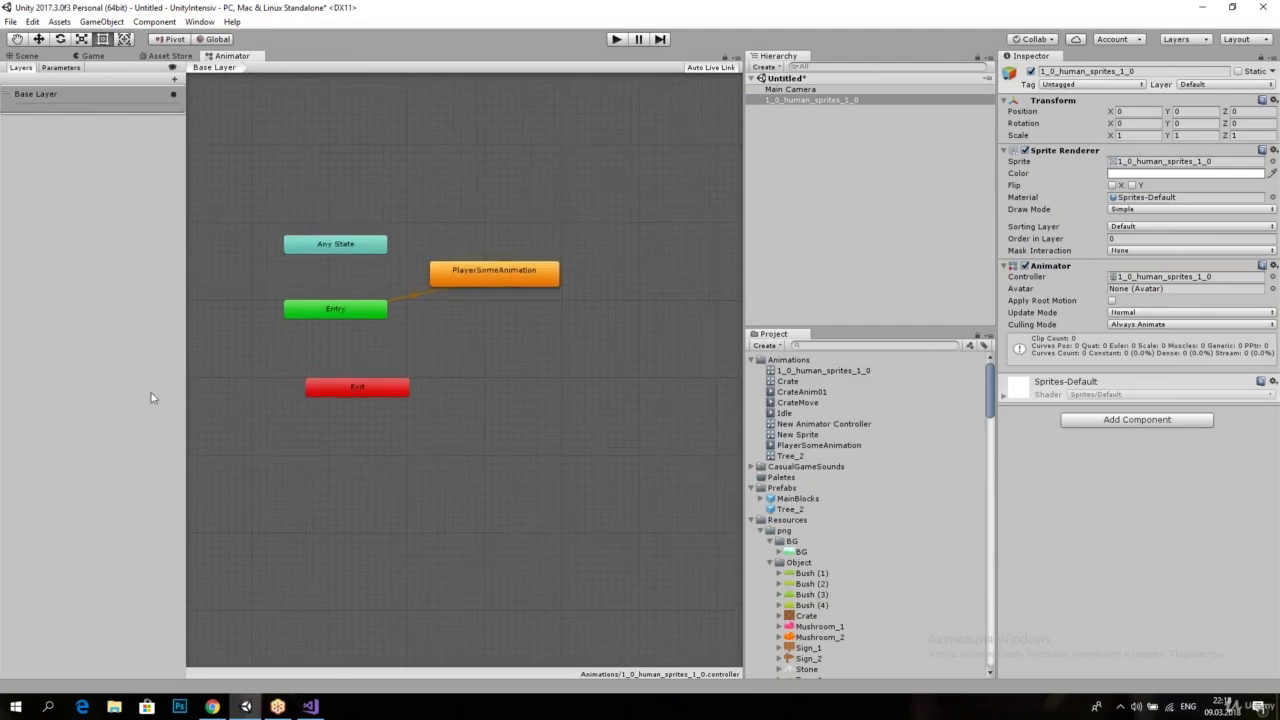
{"action": "left_click_drag", "start_coordinate": [386, 309], "coordinate": [437, 292]}
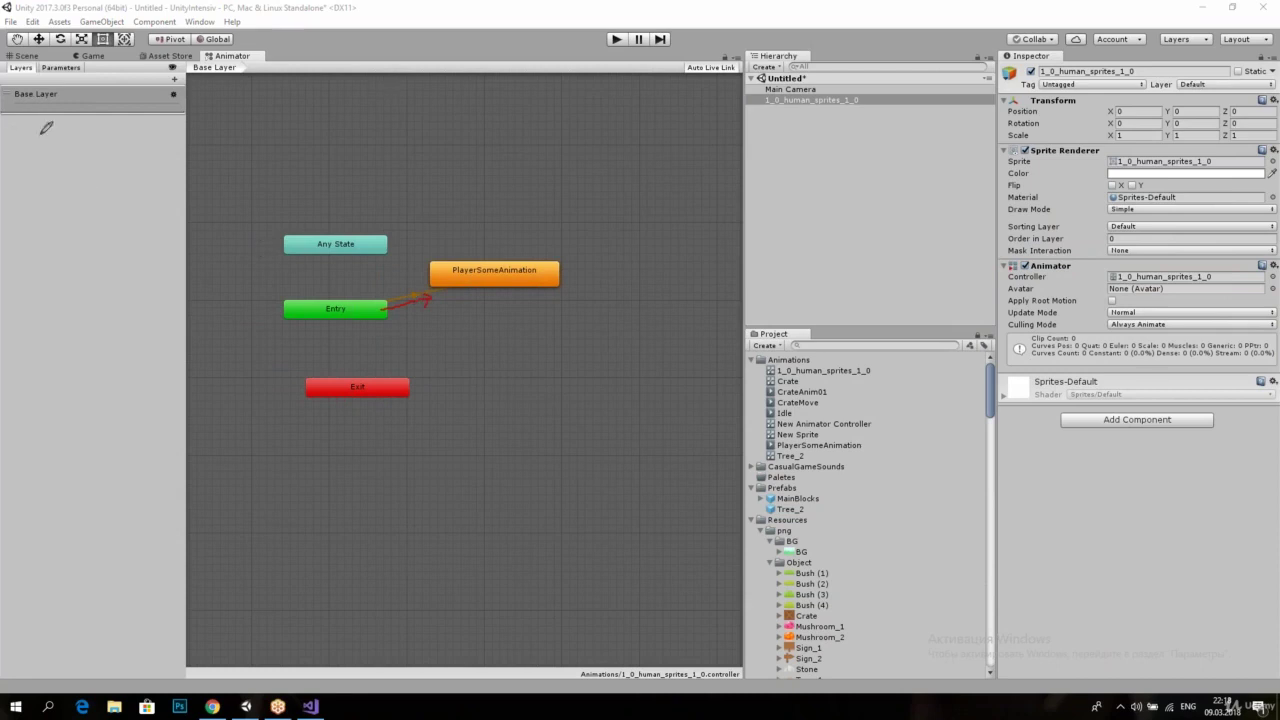
Step: Show the empty Parameters list and inspect the Entry to PlayerSomeAnimation transition
{"action": "left_click", "coordinate": [60, 68]}
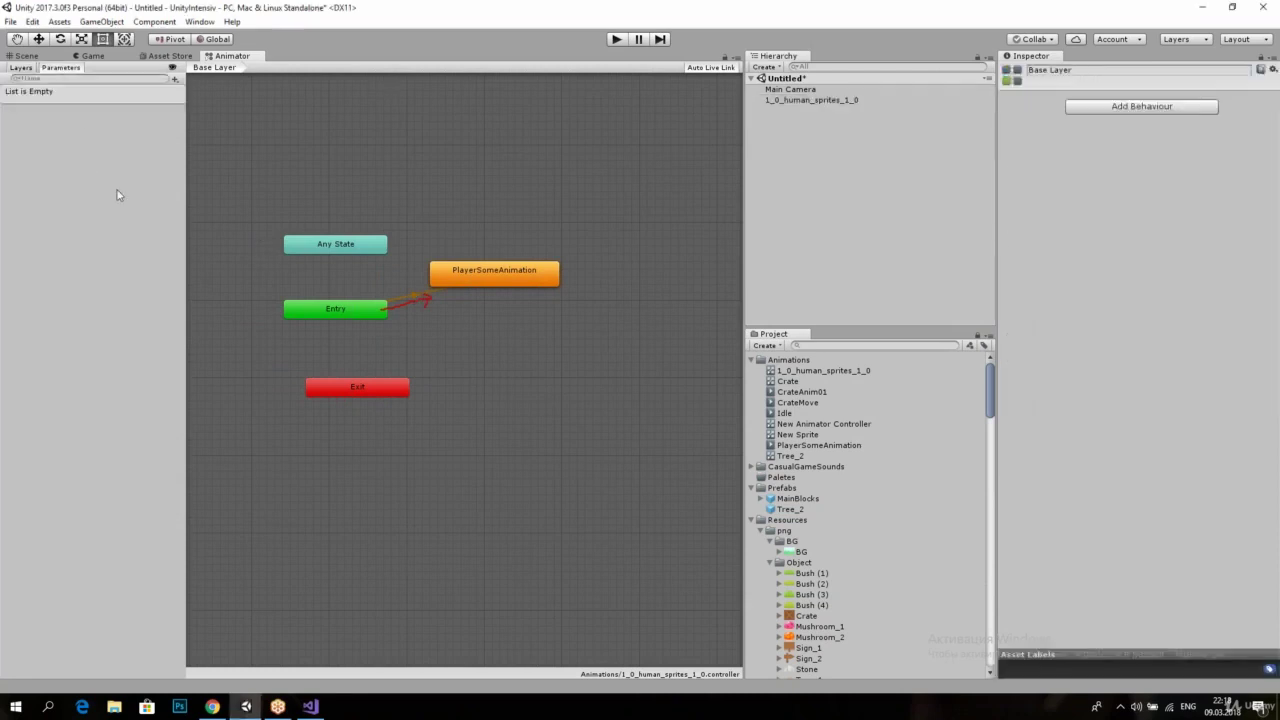
{"action": "left_click", "coordinate": [394, 311]}
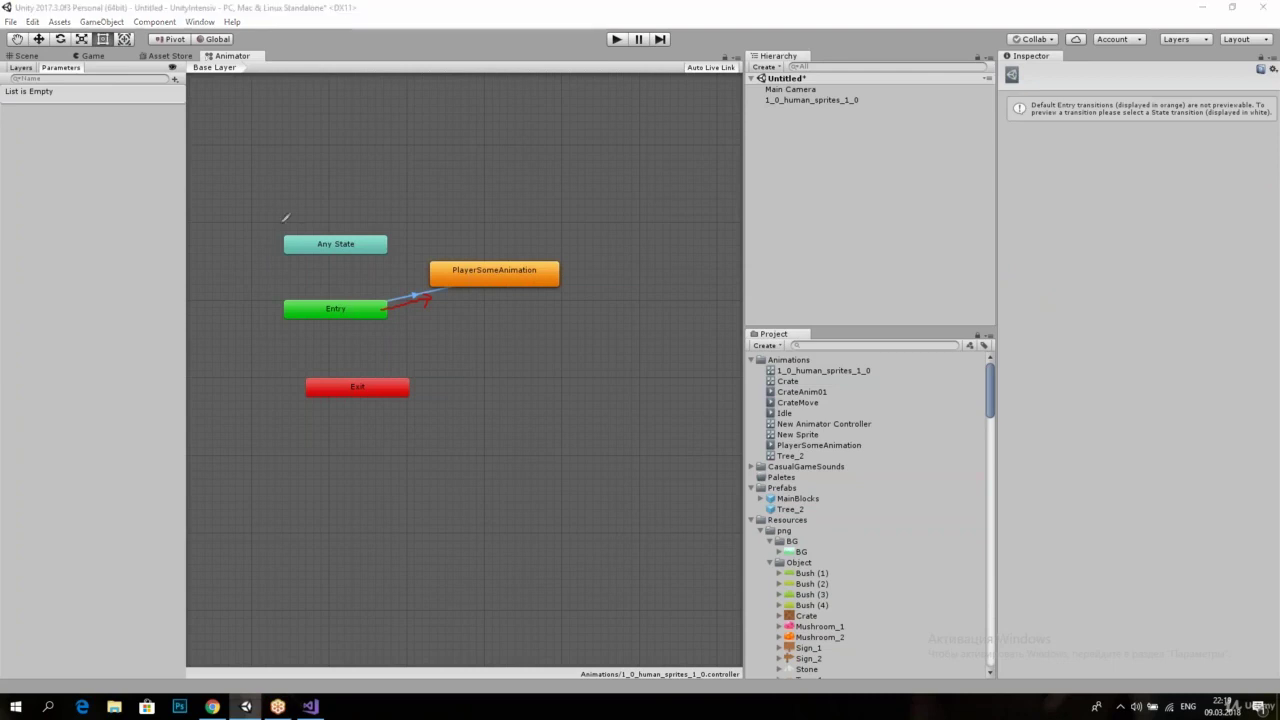
{"action": "mouse_move", "coordinate": [271, 224]}
{"action": "left_mouse_down"}
{"action": "mouse_move", "coordinate": [274, 322]}
{"action": "mouse_move", "coordinate": [397, 328]}
{"action": "mouse_move", "coordinate": [264, 296]}
{"action": "left_mouse_up"}
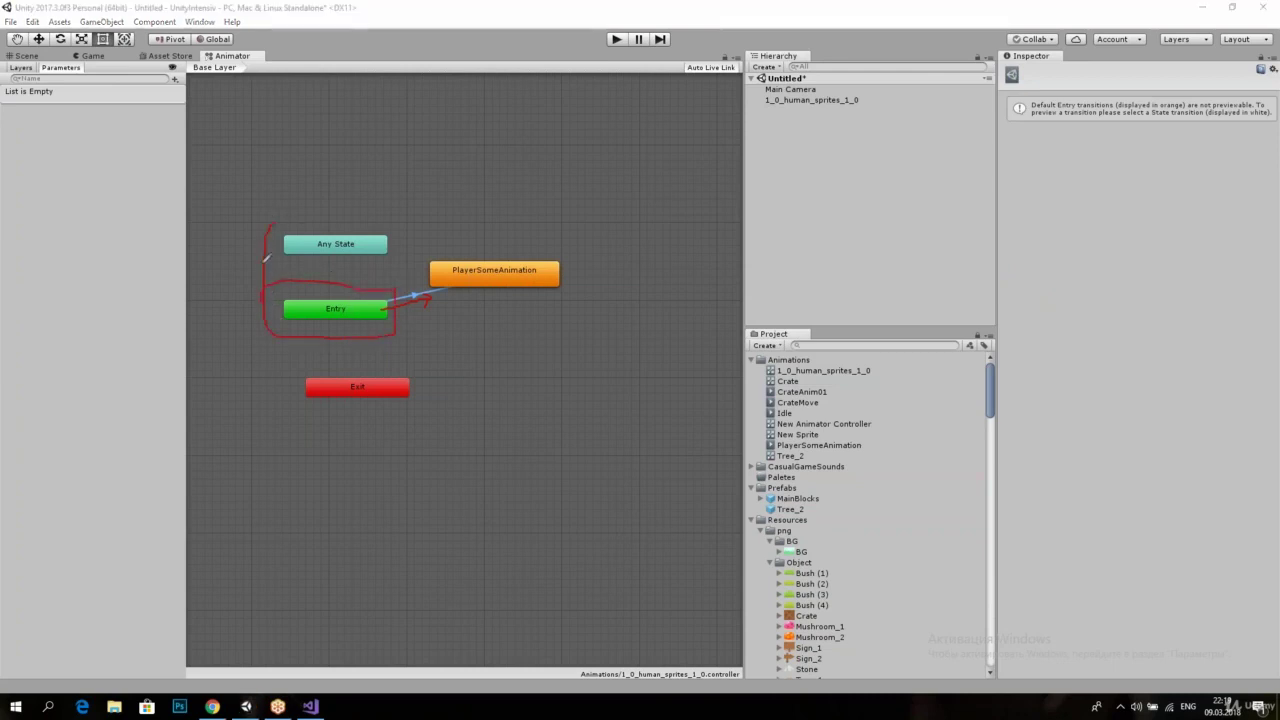
{"action": "left_click_drag", "start_coordinate": [294, 208], "coordinate": [271, 260]}
{"action": "scroll", "coordinate": [396, 392], "scroll_direction": "up", "scroll_amount": 2}
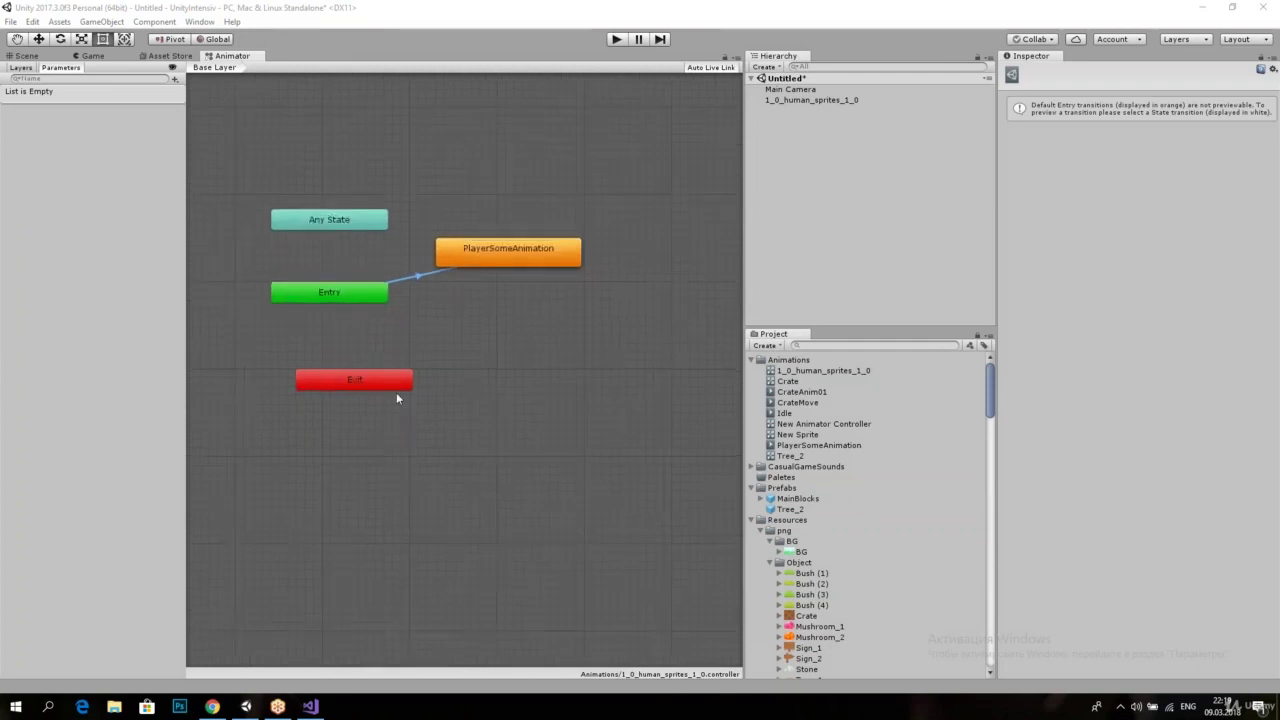
{"action": "middle_click_drag", "start_coordinate": [396, 325], "coordinate": [429, 340]}
{"action": "left_click_drag", "start_coordinate": [508, 280], "coordinate": [508, 297]}
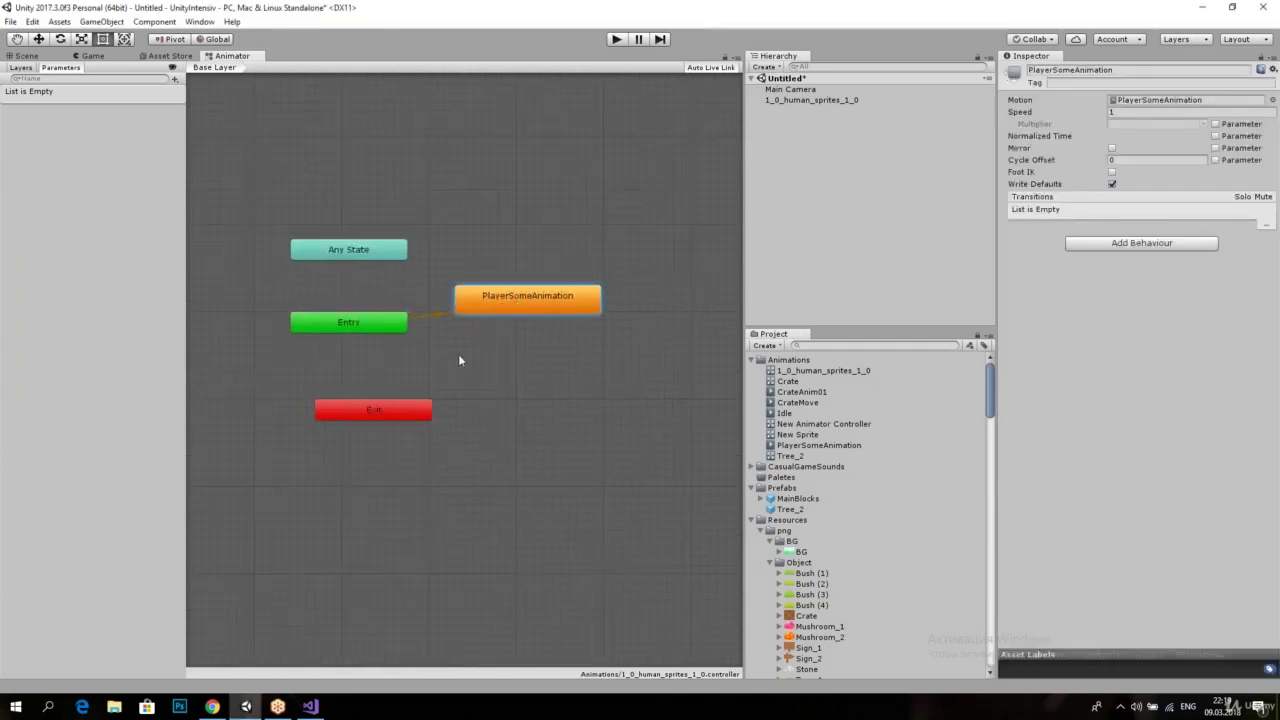
{"action": "left_click", "coordinate": [400, 326]}
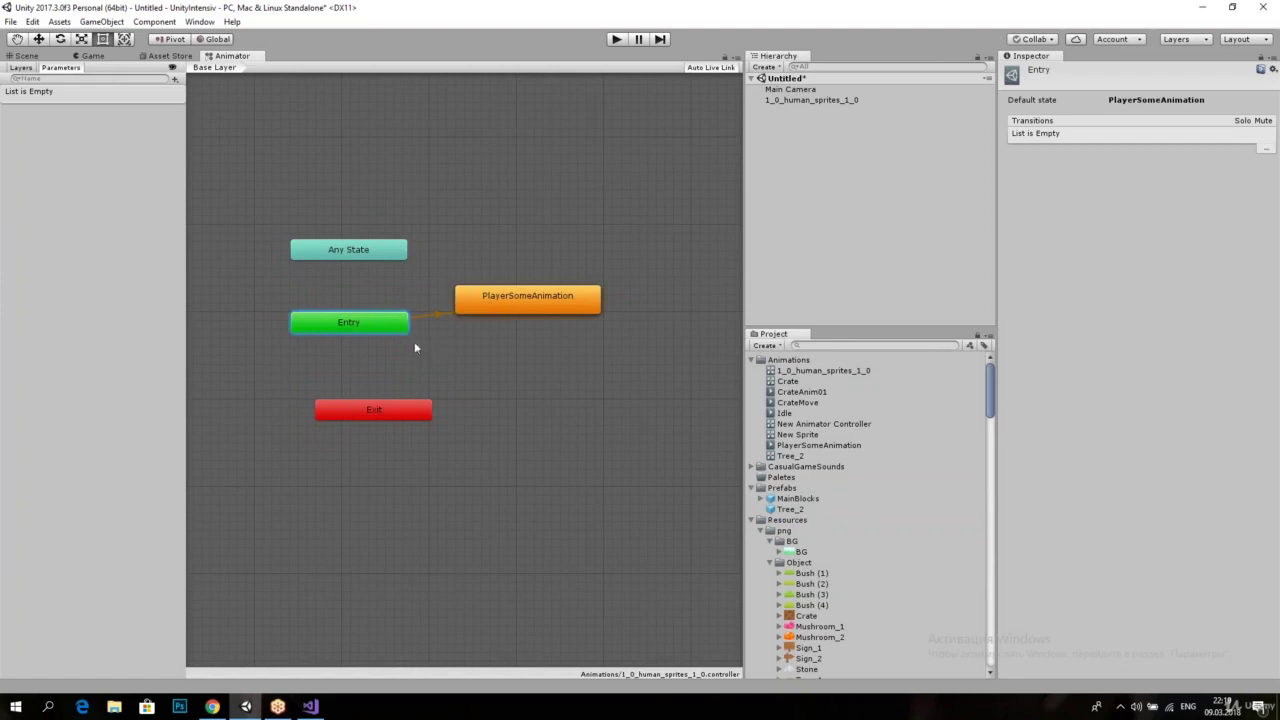
{"action": "right_click", "coordinate": [418, 342]}
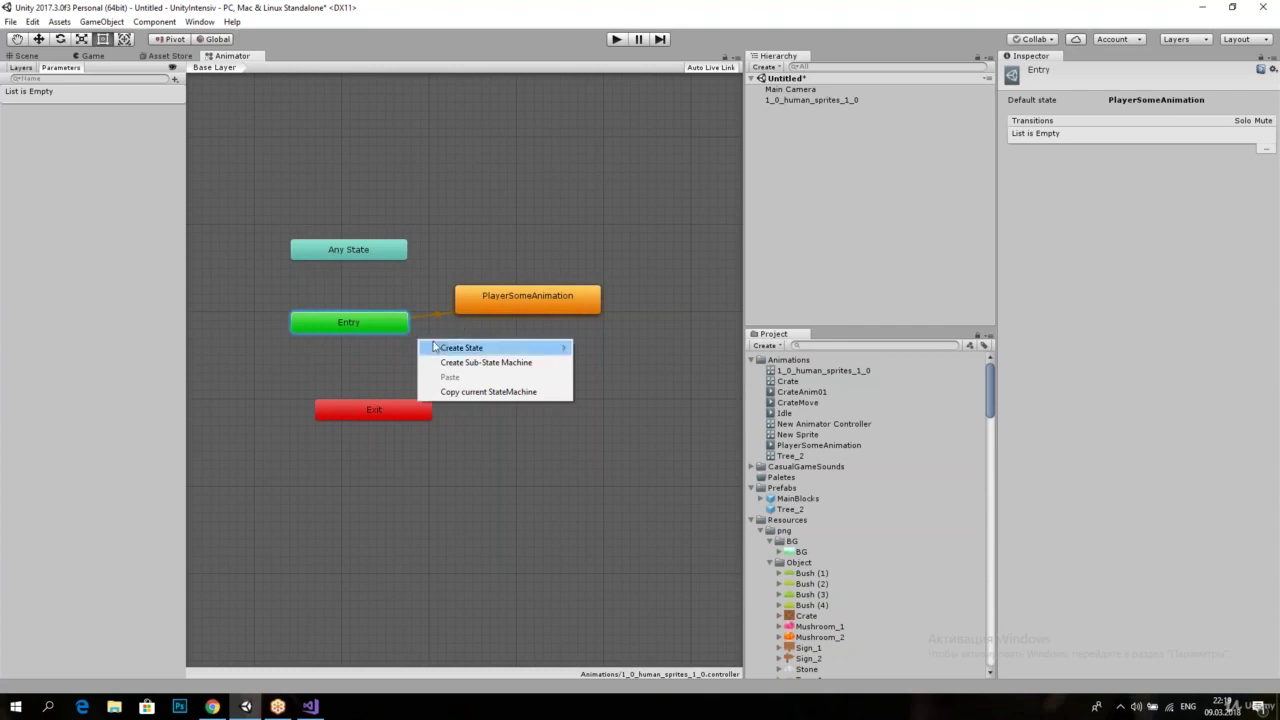
{"action": "mouse_move", "coordinate": [430, 347]}
{"action": "left_click", "coordinate": [640, 347]}
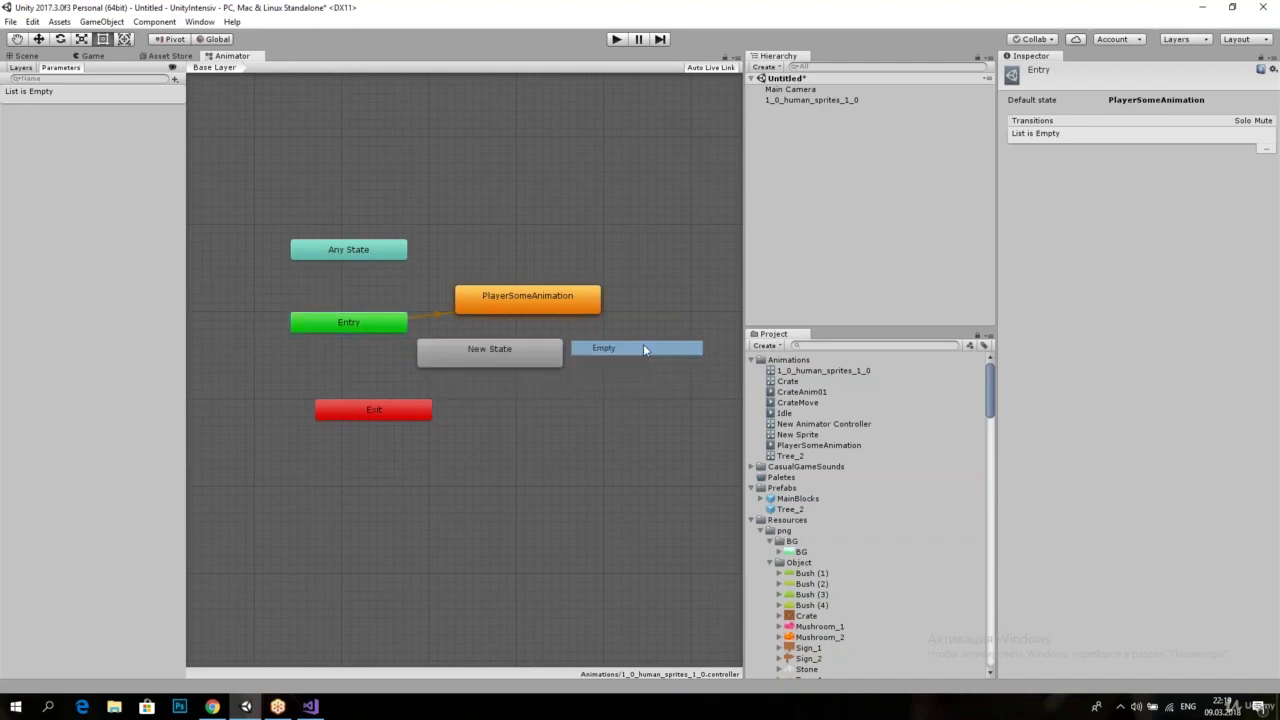
{"action": "right_click", "coordinate": [380, 328]}
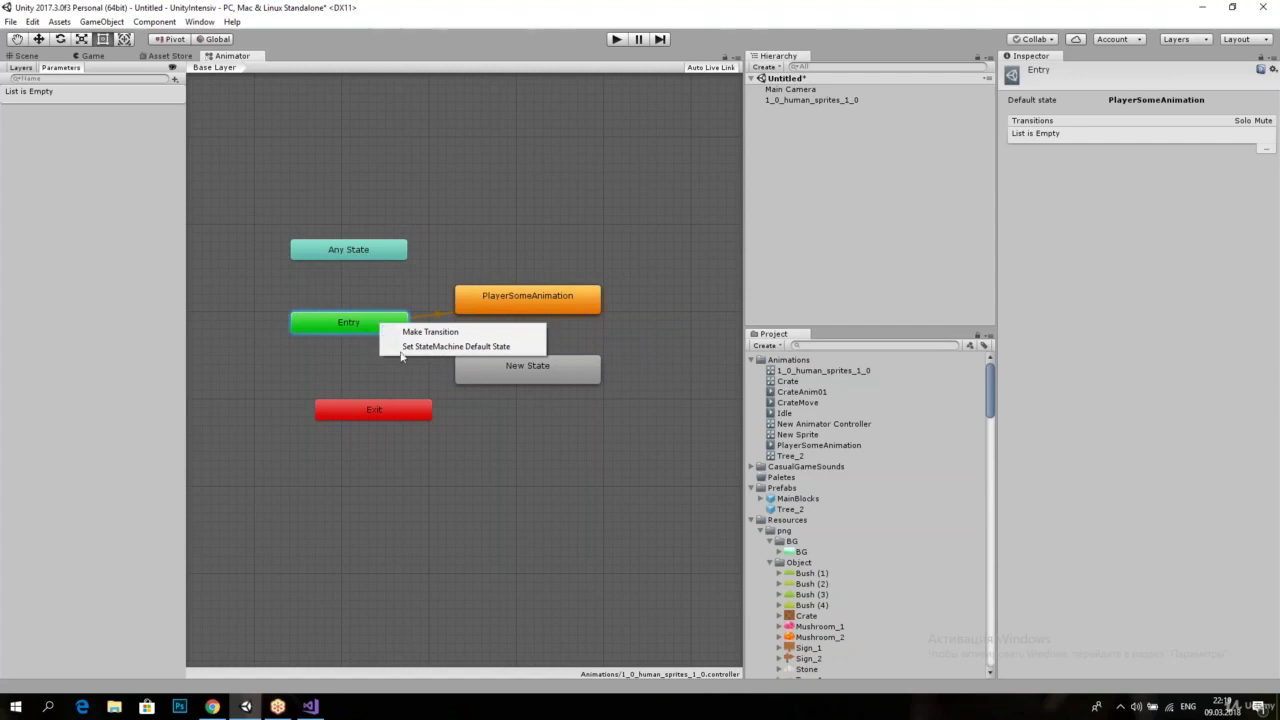
{"action": "left_click", "coordinate": [403, 348]}
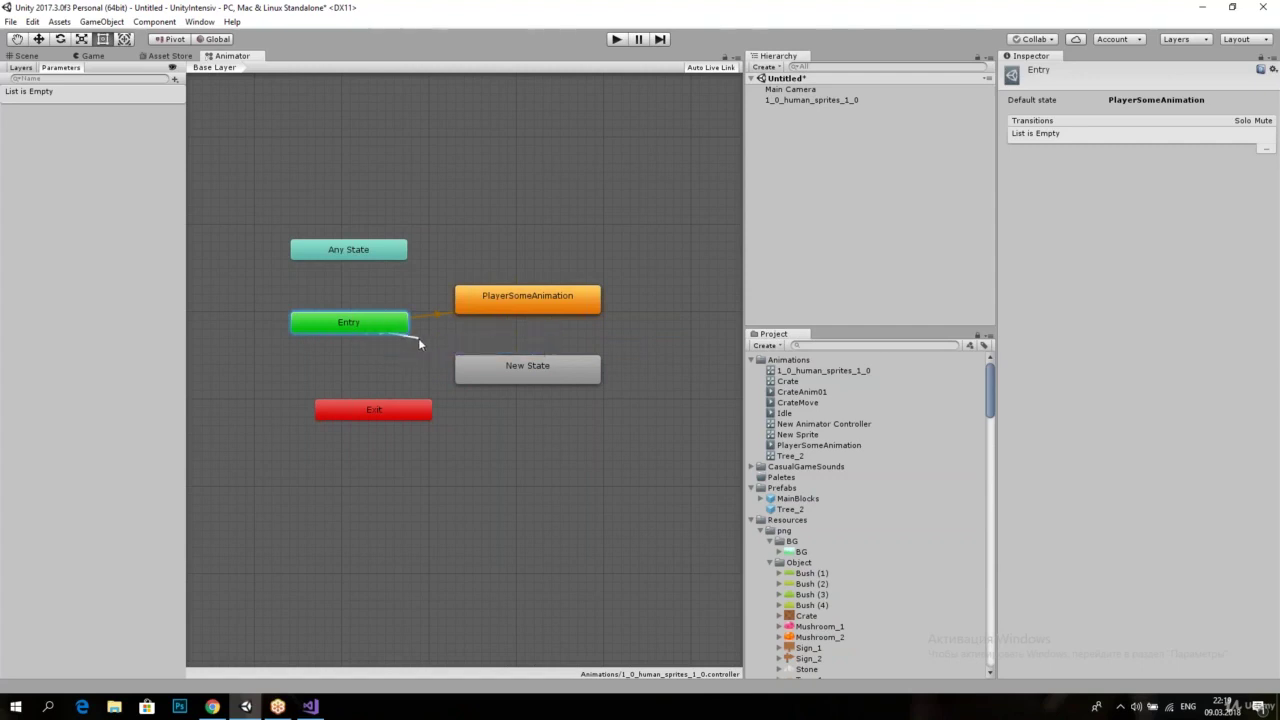
{"action": "right_click", "coordinate": [390, 328]}
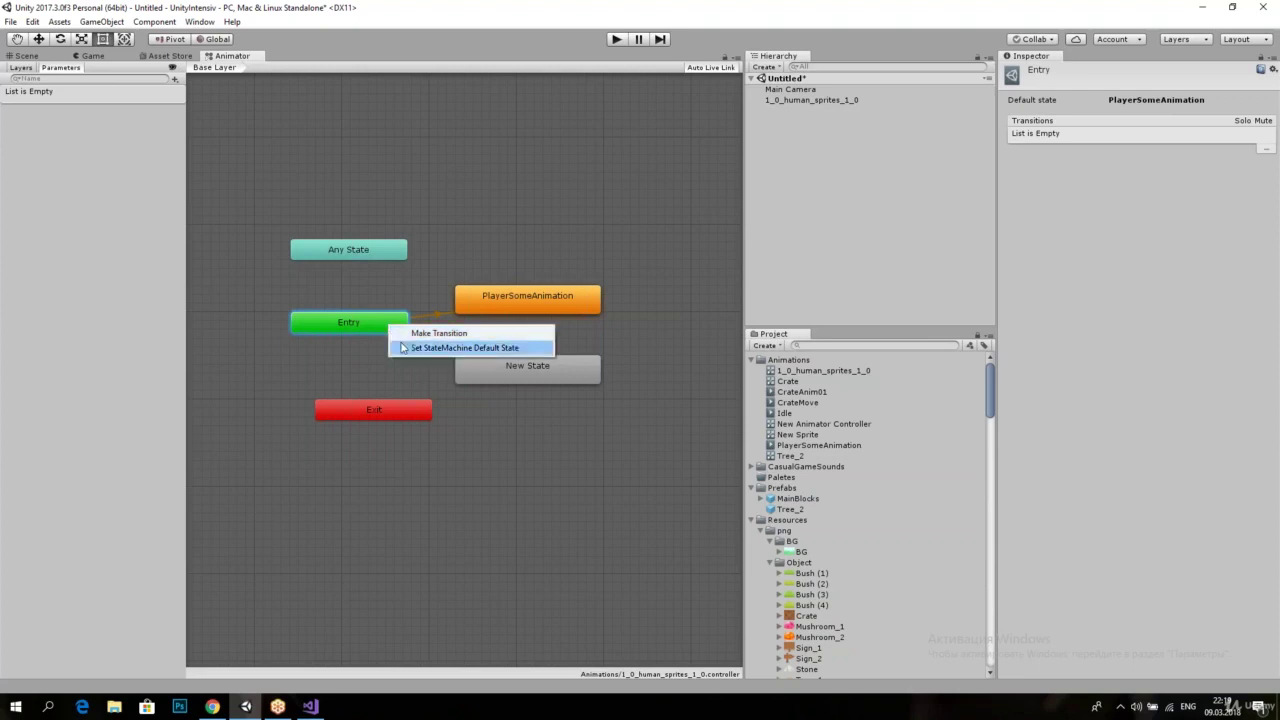
{"action": "left_click", "coordinate": [404, 347]}
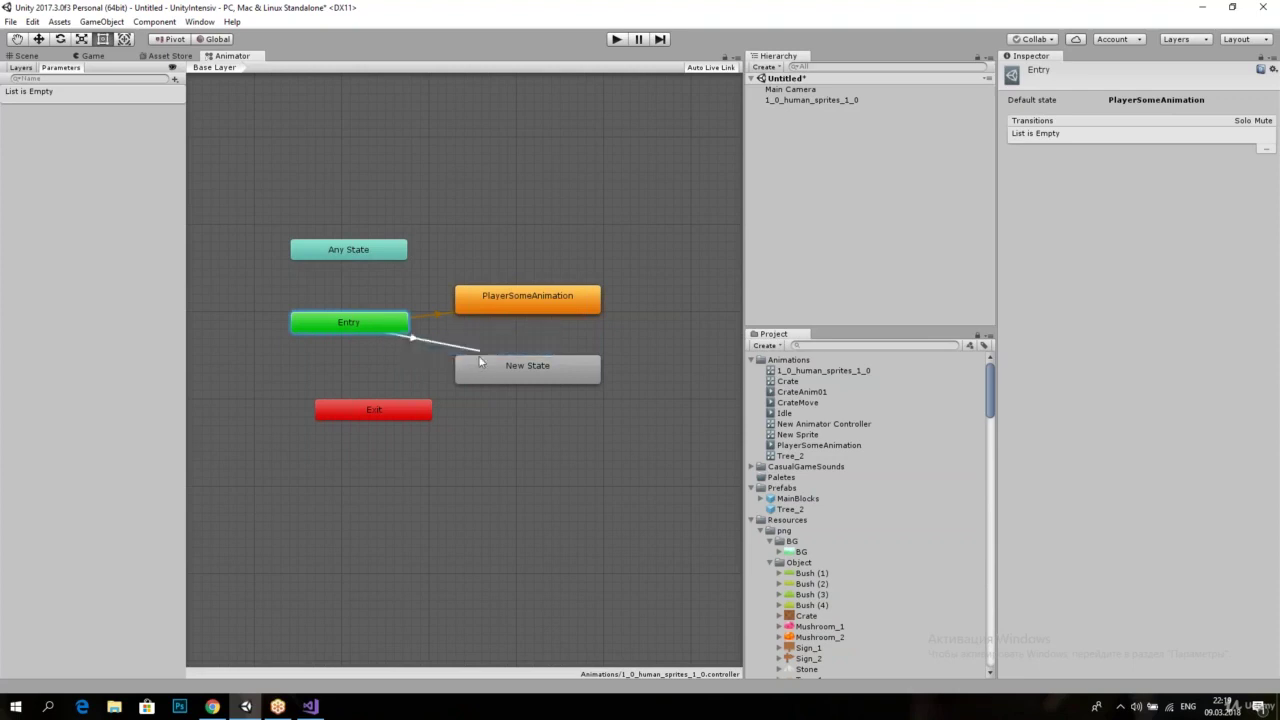
{"action": "left_click", "coordinate": [469, 369]}
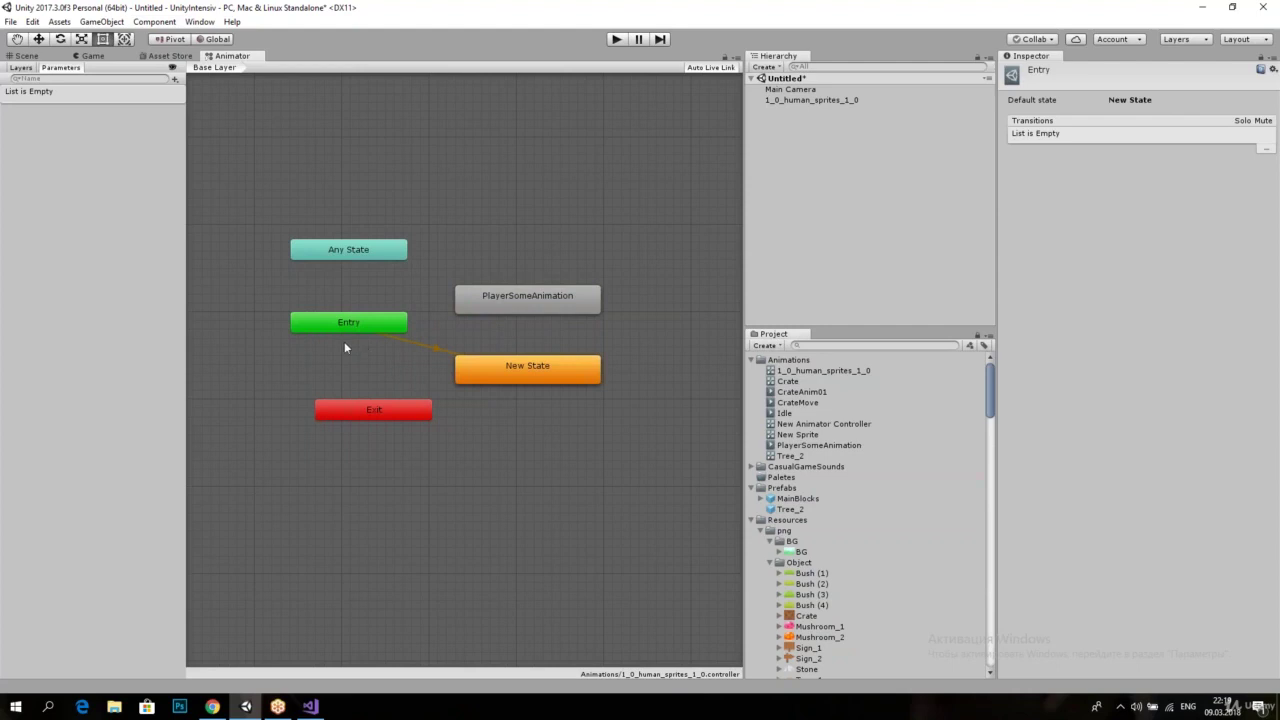
{"action": "left_click", "coordinate": [472, 367]}
{"action": "left_click_drag", "start_coordinate": [526, 379], "coordinate": [515, 375]}
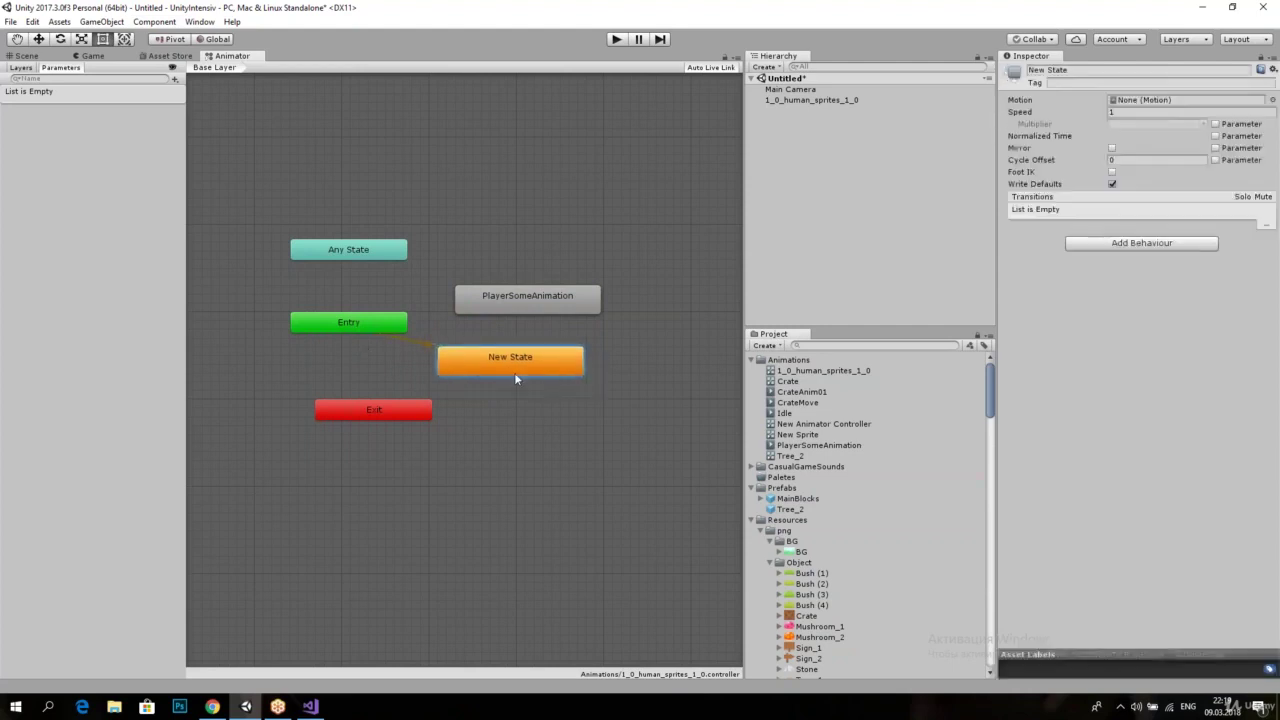
{"action": "key", "text": "Delete"}
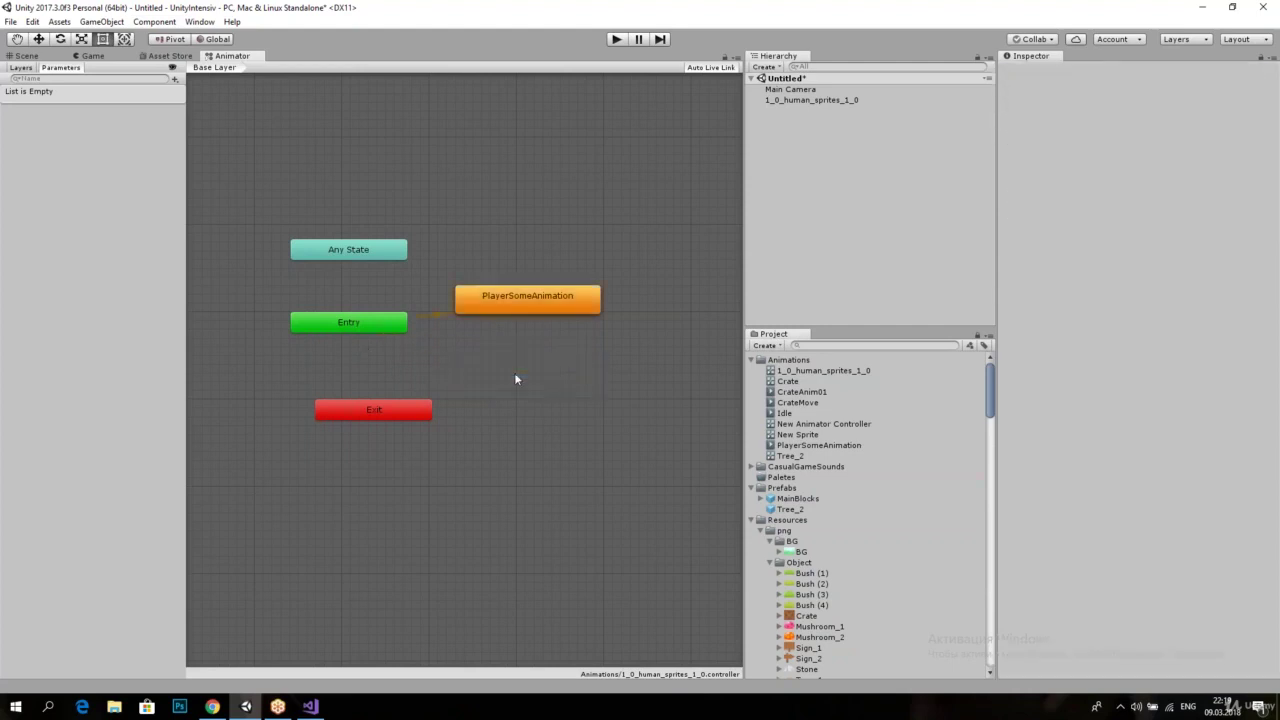
Step: Move PlayerSomeAnimation level with the Entry node and run the scene with its Speed at 4
{"action": "left_click_drag", "start_coordinate": [522, 305], "coordinate": [520, 332]}
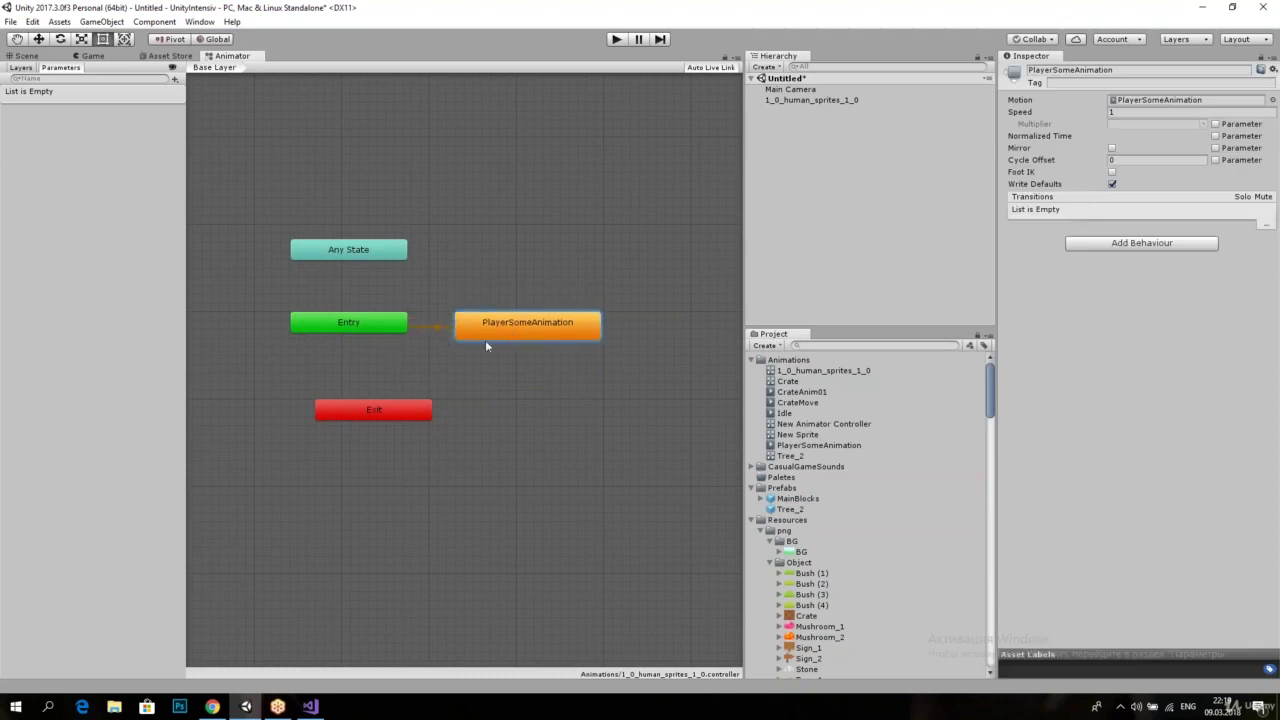
{"action": "left_click", "coordinate": [1150, 102]}
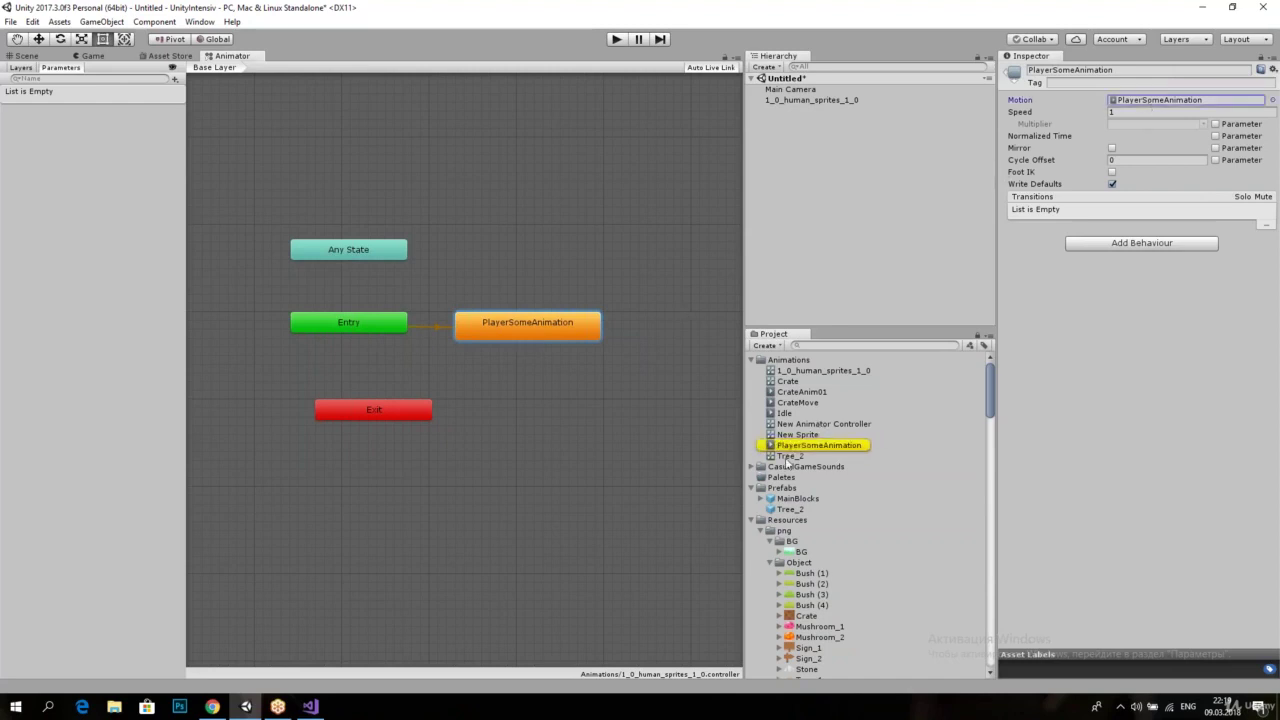
{"action": "left_click", "coordinate": [1125, 114]}
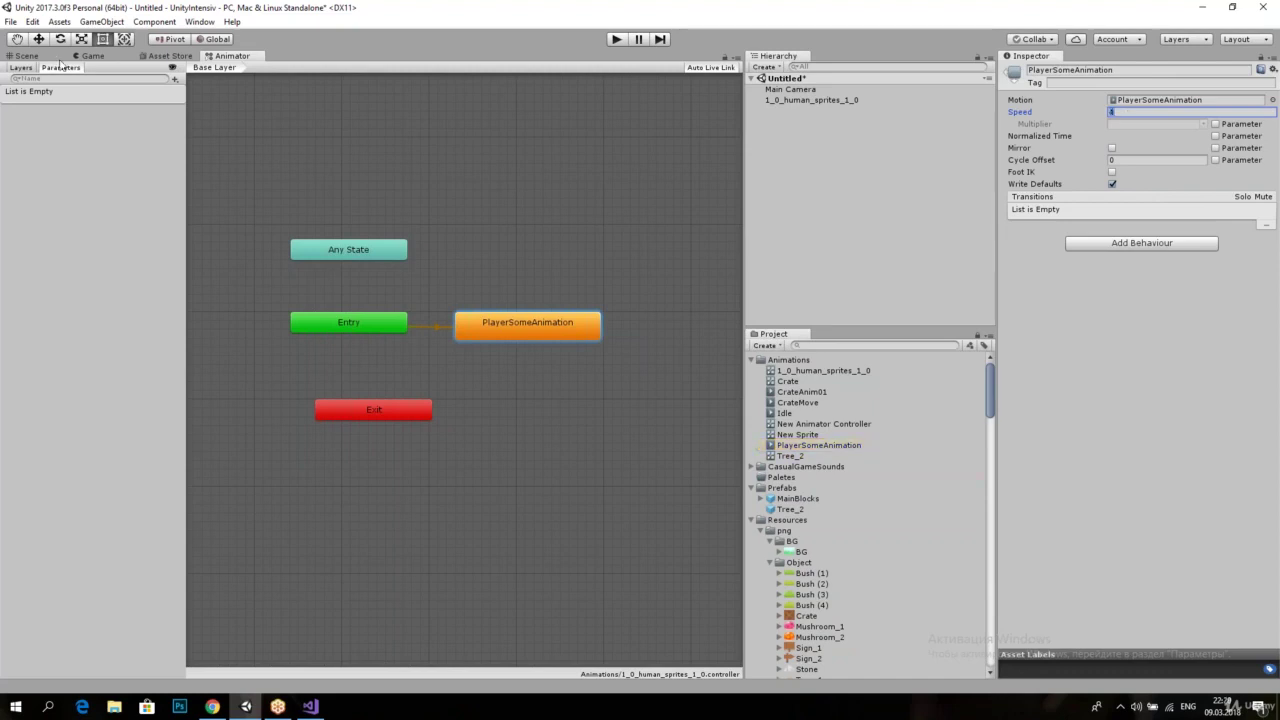
{"action": "left_click", "coordinate": [92, 56]}
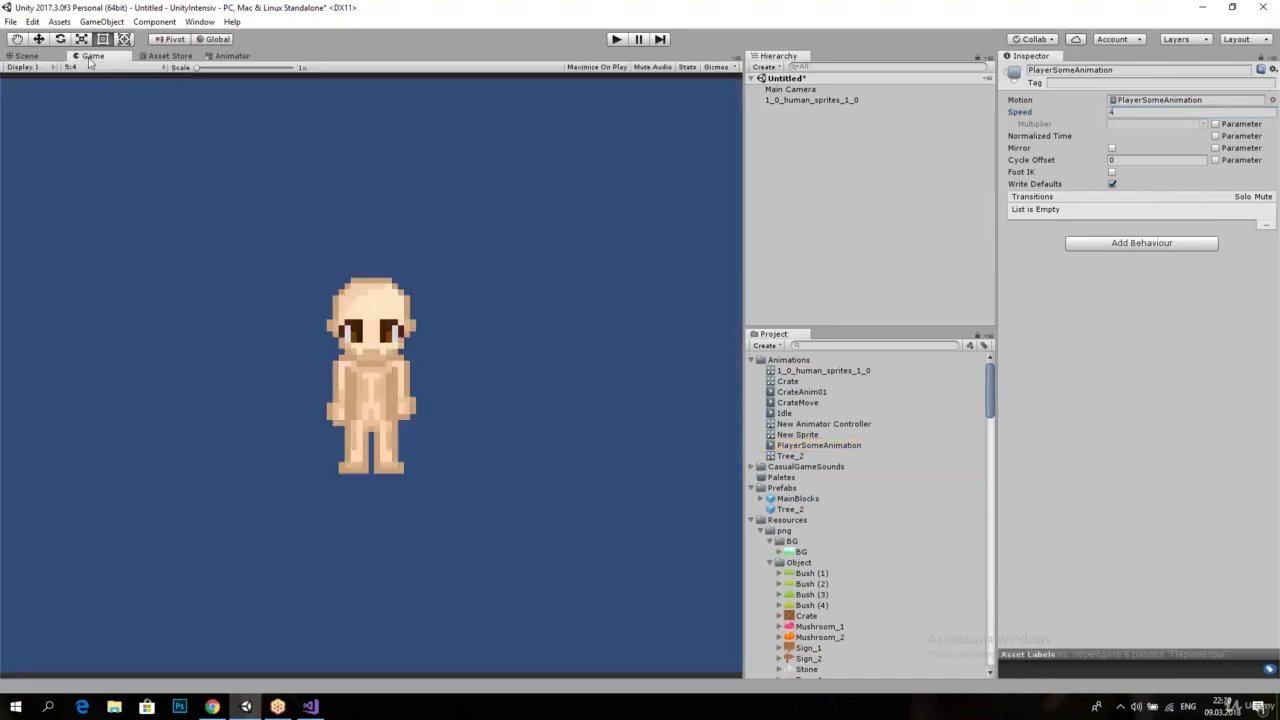
{"action": "left_click", "coordinate": [617, 40]}
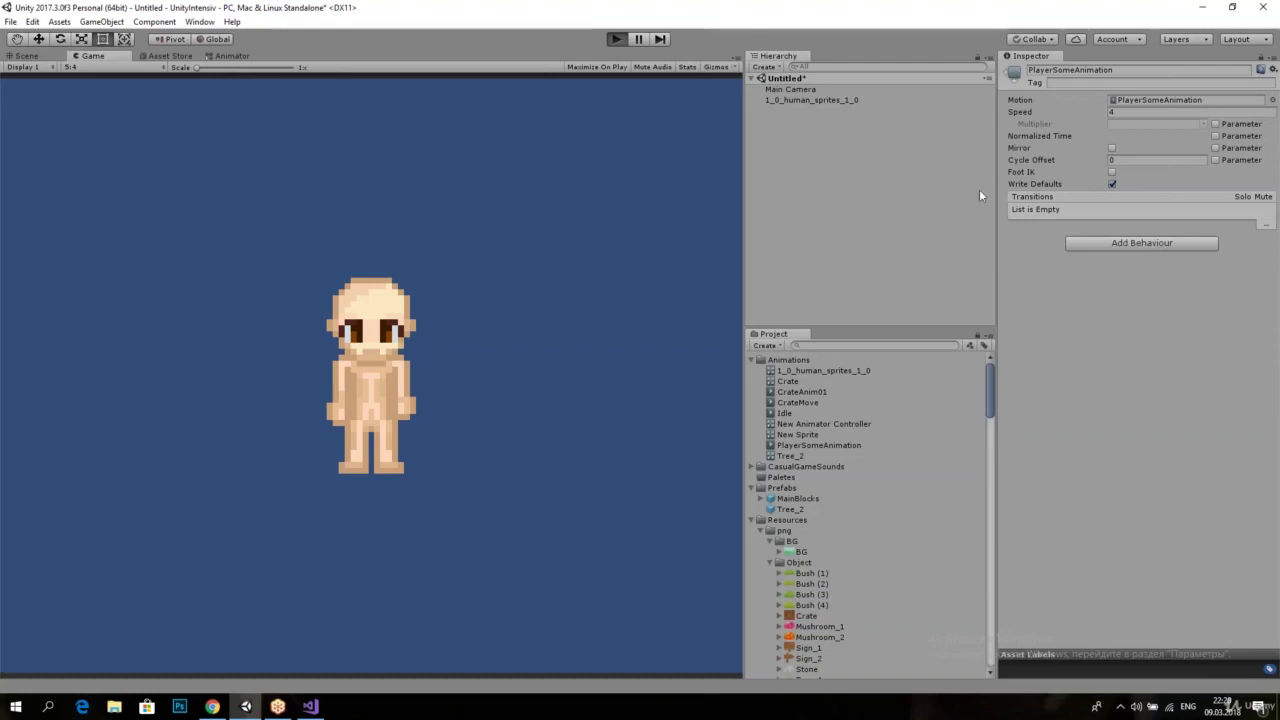
Step: Change the state's Speed from 4 to 1 and stop Play mode from the Animator view
{"action": "left_click", "coordinate": [1132, 112]}
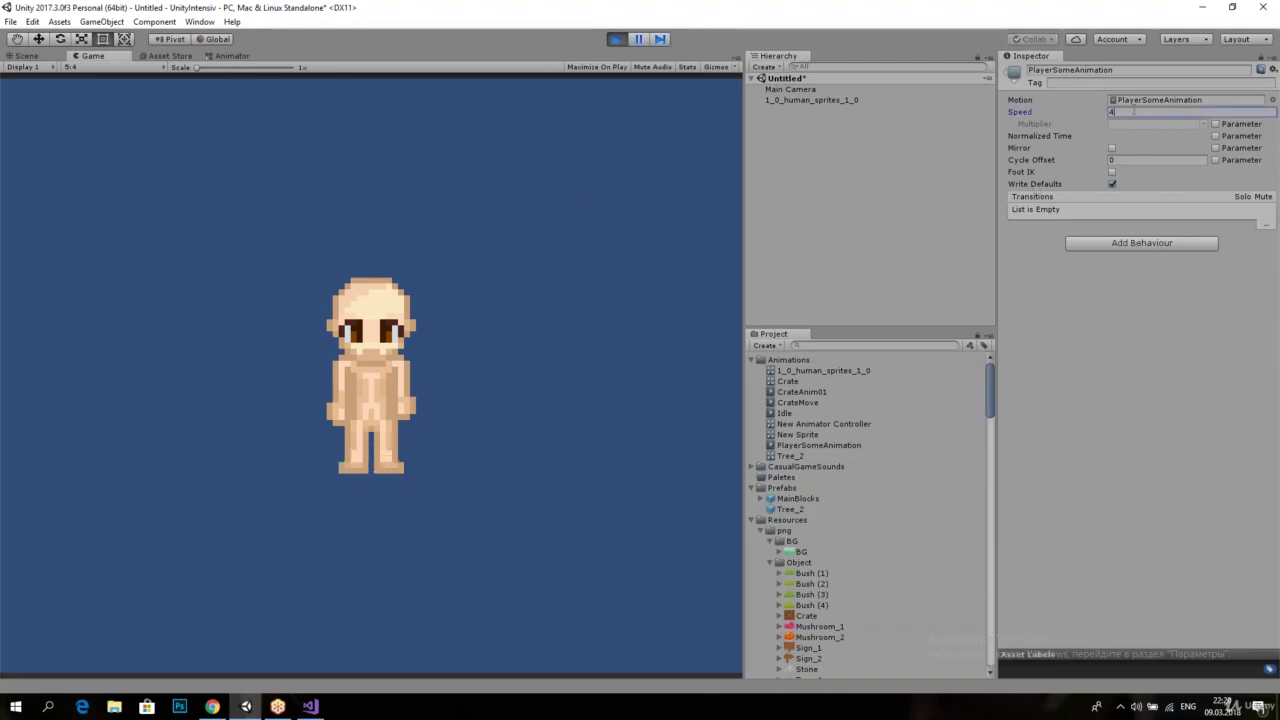
{"action": "key", "text": "BackSpace"}
{"action": "type", "text": "1"}
{"action": "left_click", "coordinate": [210, 57]}
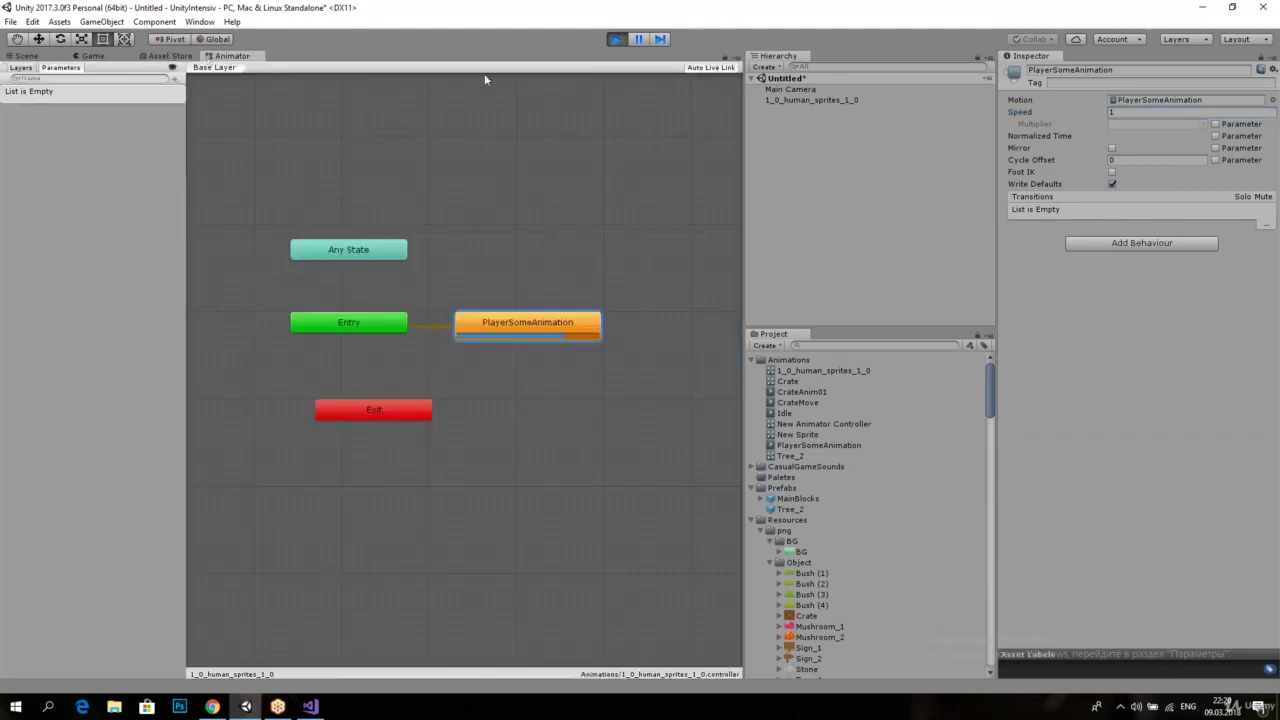
{"action": "left_click", "coordinate": [614, 40]}
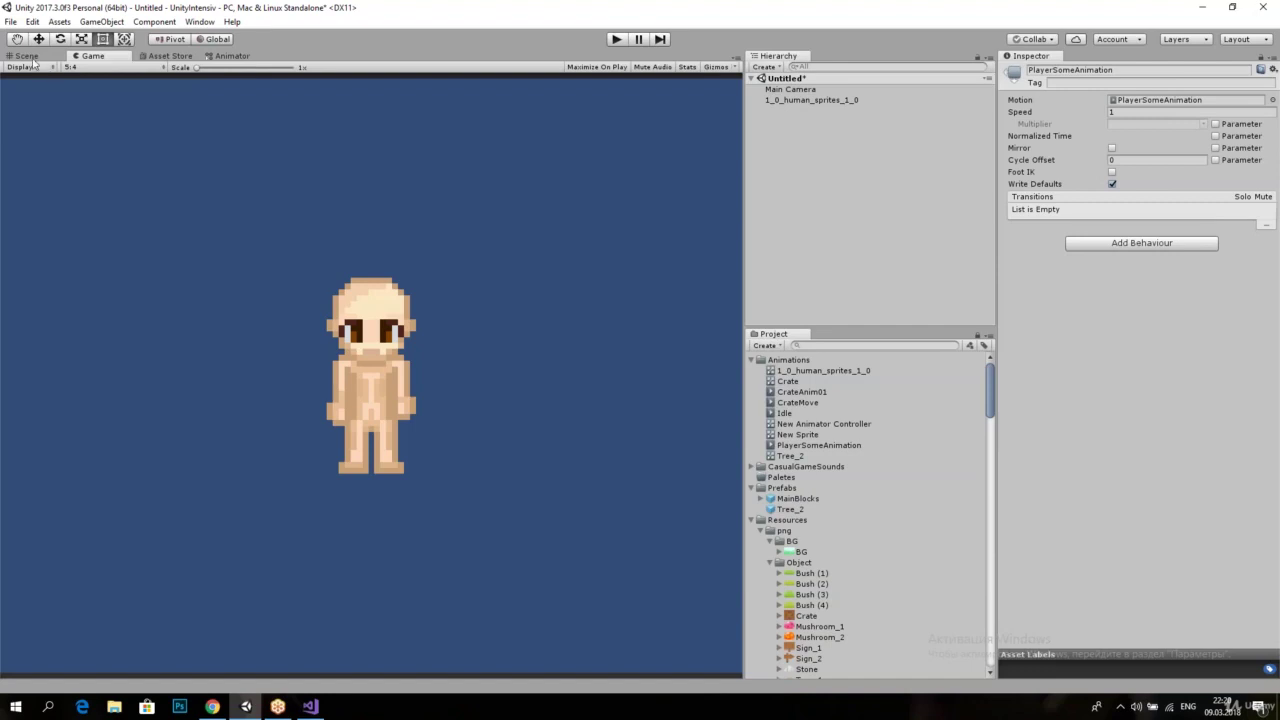
Step: Add a new empty state to the Animator graph
{"action": "left_click", "coordinate": [217, 57]}
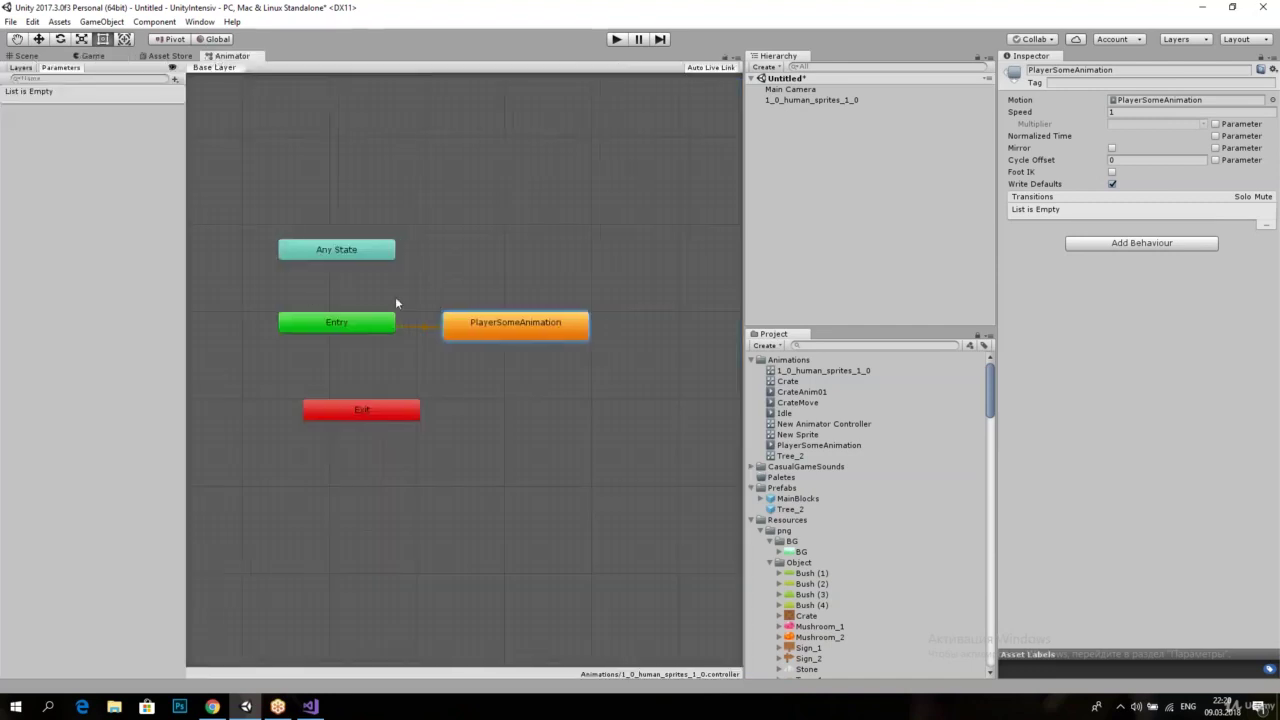
{"action": "right_click", "coordinate": [473, 414]}
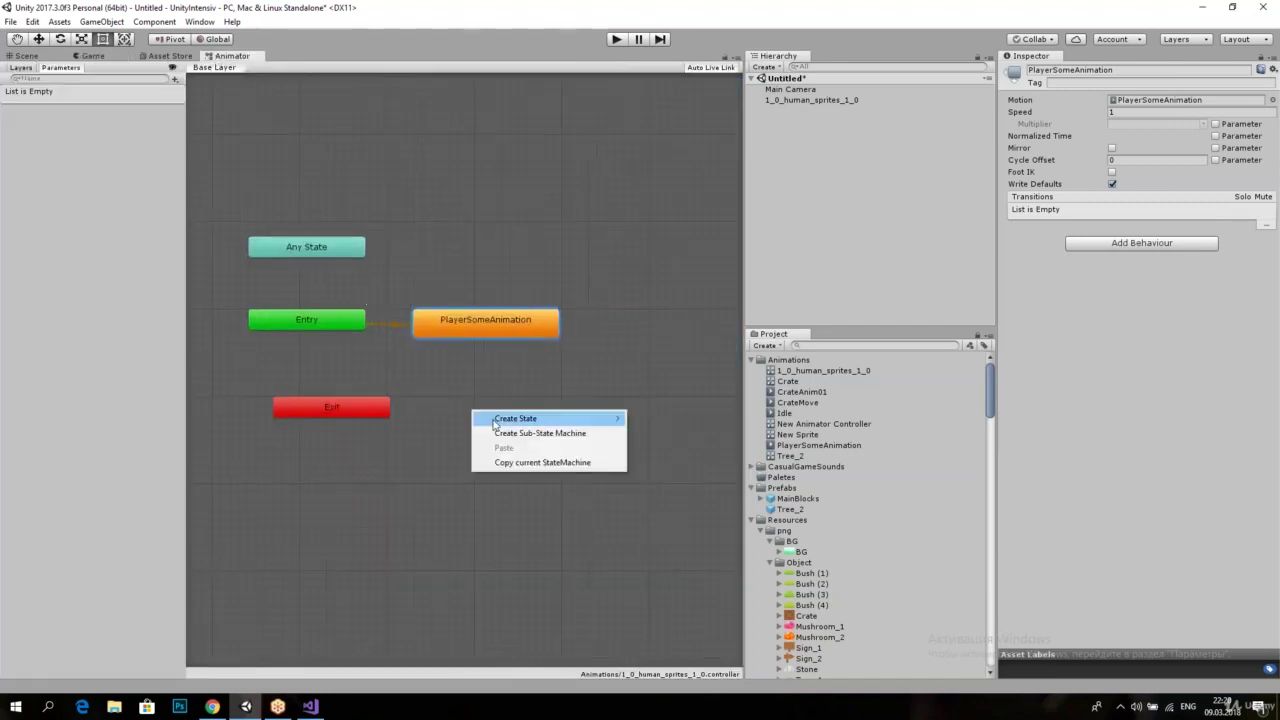
{"action": "mouse_move", "coordinate": [496, 422]}
{"action": "left_click", "coordinate": [640, 425]}
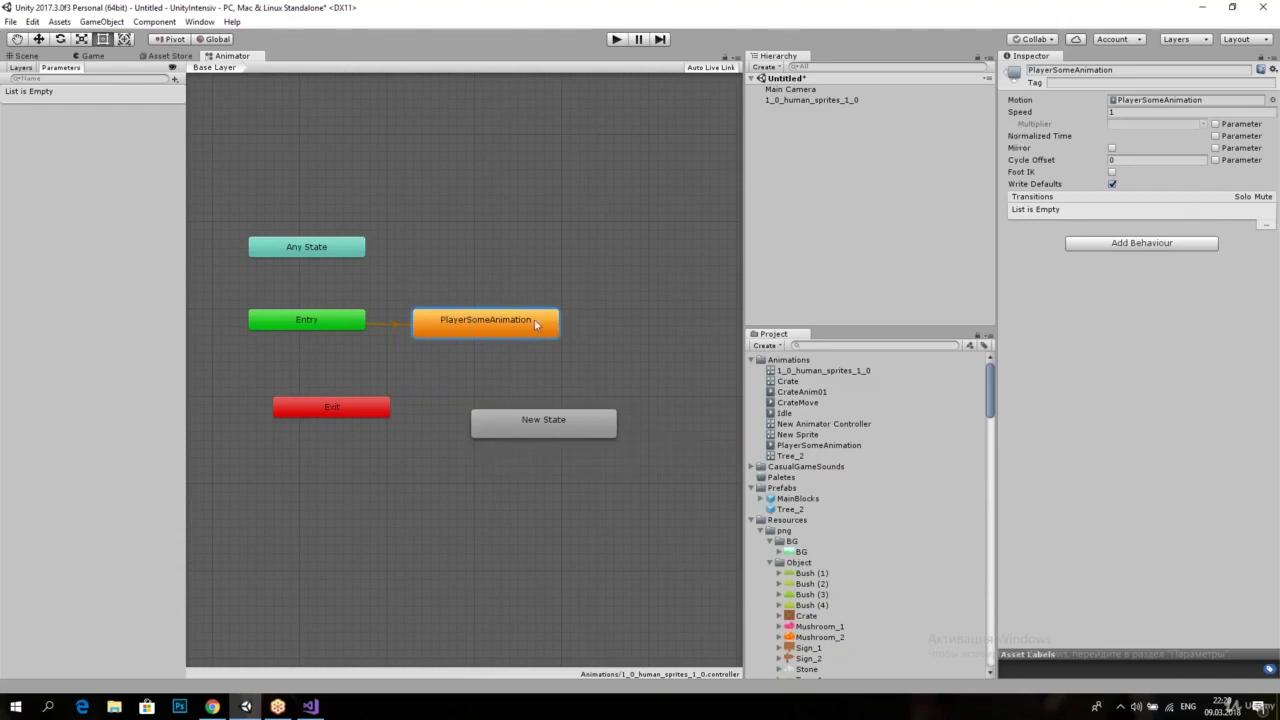
Step: Rename PlayerSomeAnimation to Idle and New State to Run, placing Run below Idle
{"action": "left_click", "coordinate": [1135, 70]}
{"action": "key", "text": "BackSpace"}
{"action": "type", "text": "Idl"}
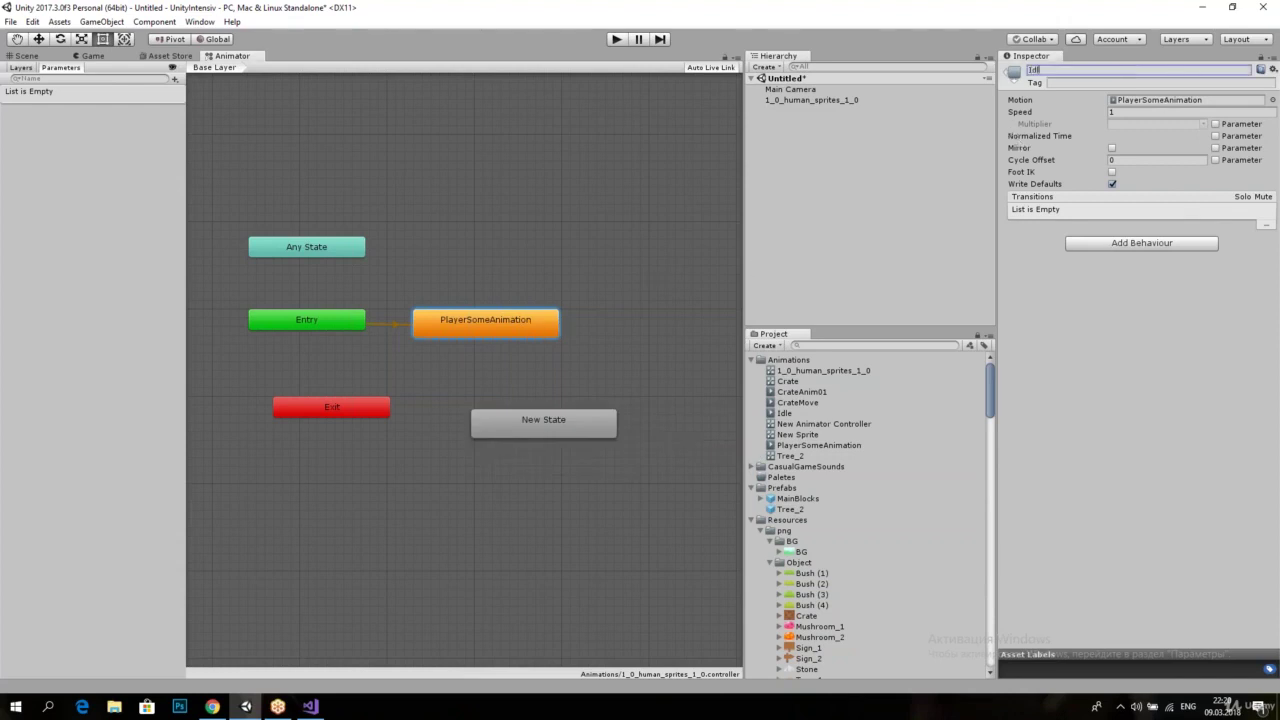
{"action": "type", "text": "e"}
{"action": "key", "text": "Return"}
{"action": "left_click", "coordinate": [555, 420]}
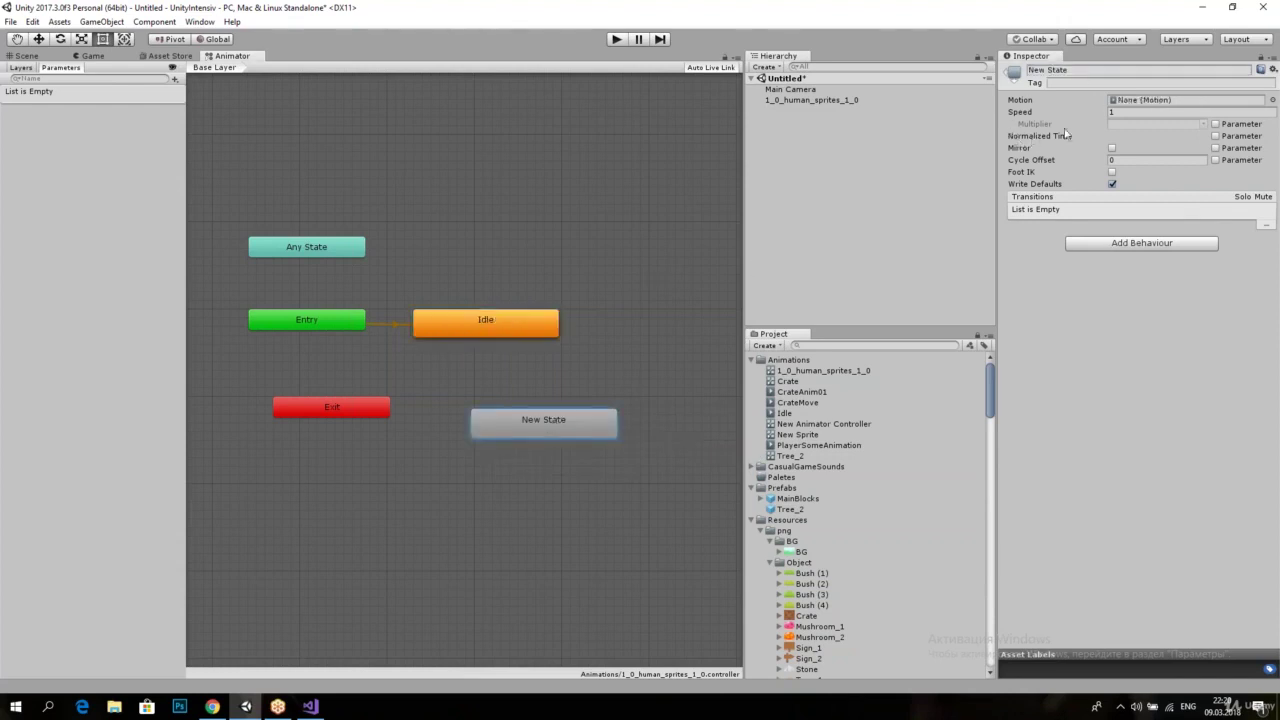
{"action": "left_click", "coordinate": [1045, 70]}
{"action": "type", "text": "Run"}
{"action": "key", "text": "Return"}
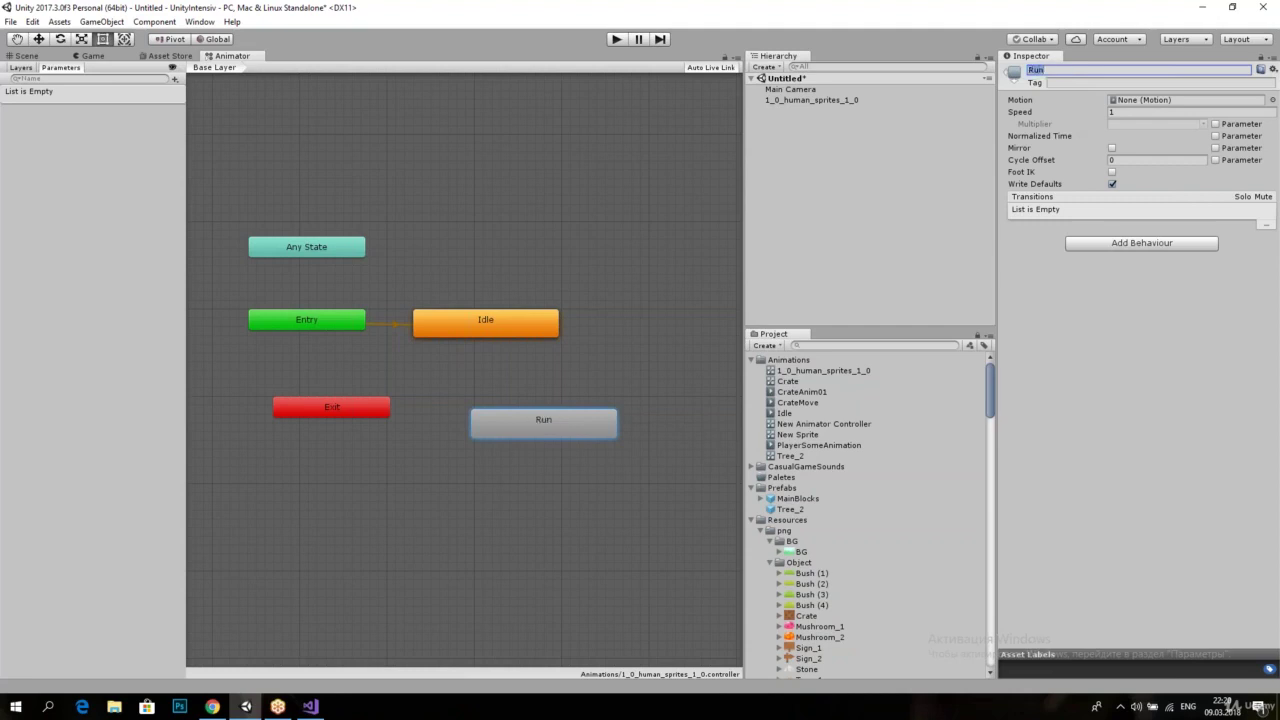
{"action": "left_click_drag", "start_coordinate": [526, 424], "coordinate": [470, 407]}
Step: Create a transition from the Idle state to the Run state
{"action": "right_click", "coordinate": [477, 325]}
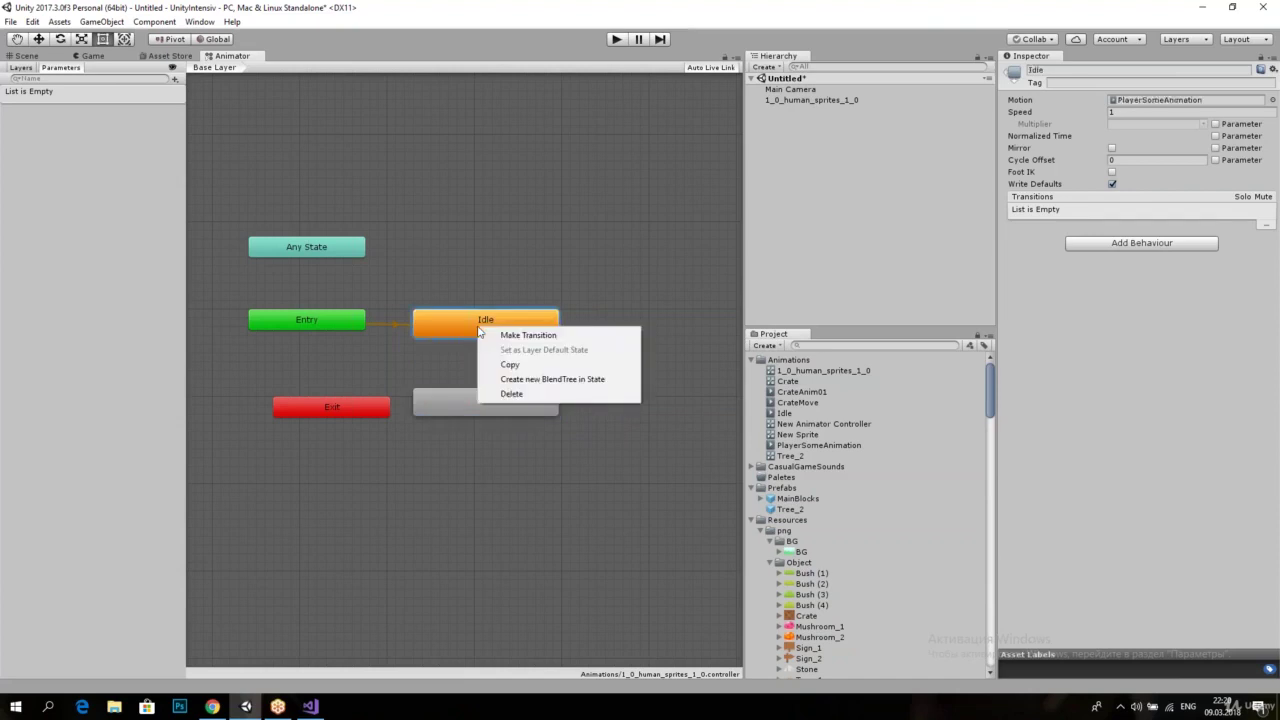
{"action": "left_click", "coordinate": [510, 334]}
{"action": "left_click", "coordinate": [486, 330]}
{"action": "right_click", "coordinate": [488, 319]}
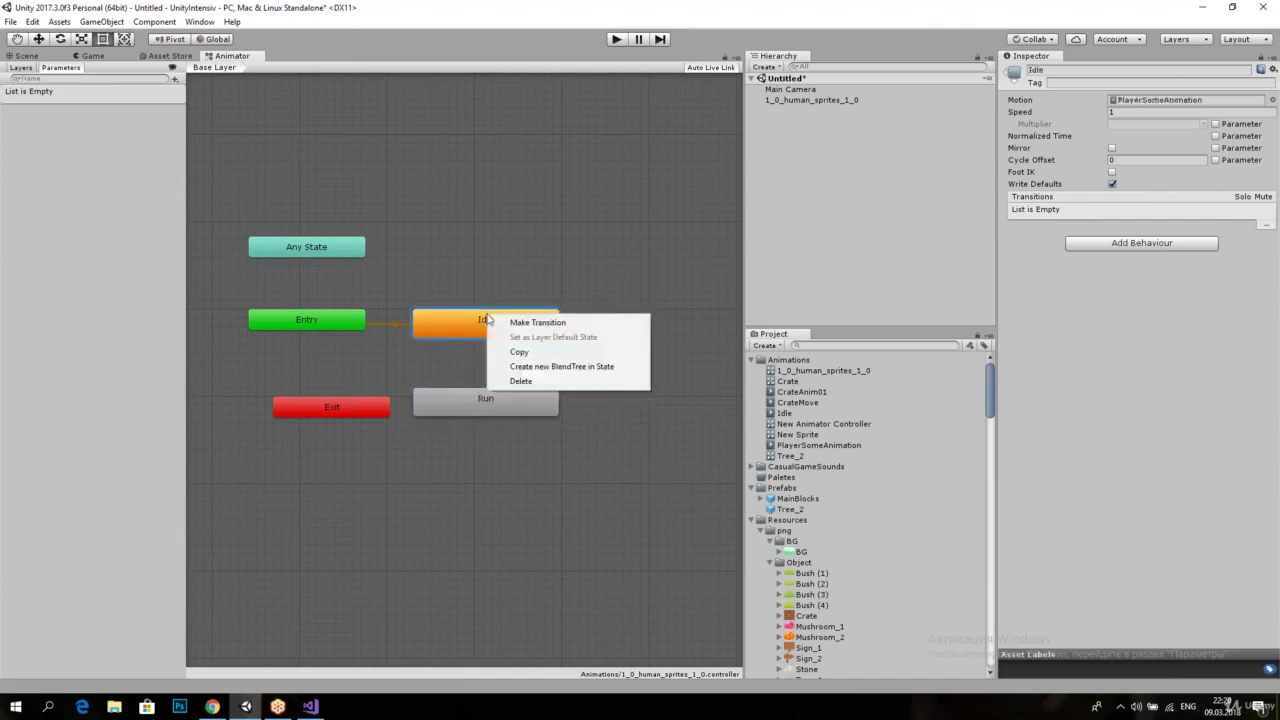
{"action": "left_click", "coordinate": [517, 323]}
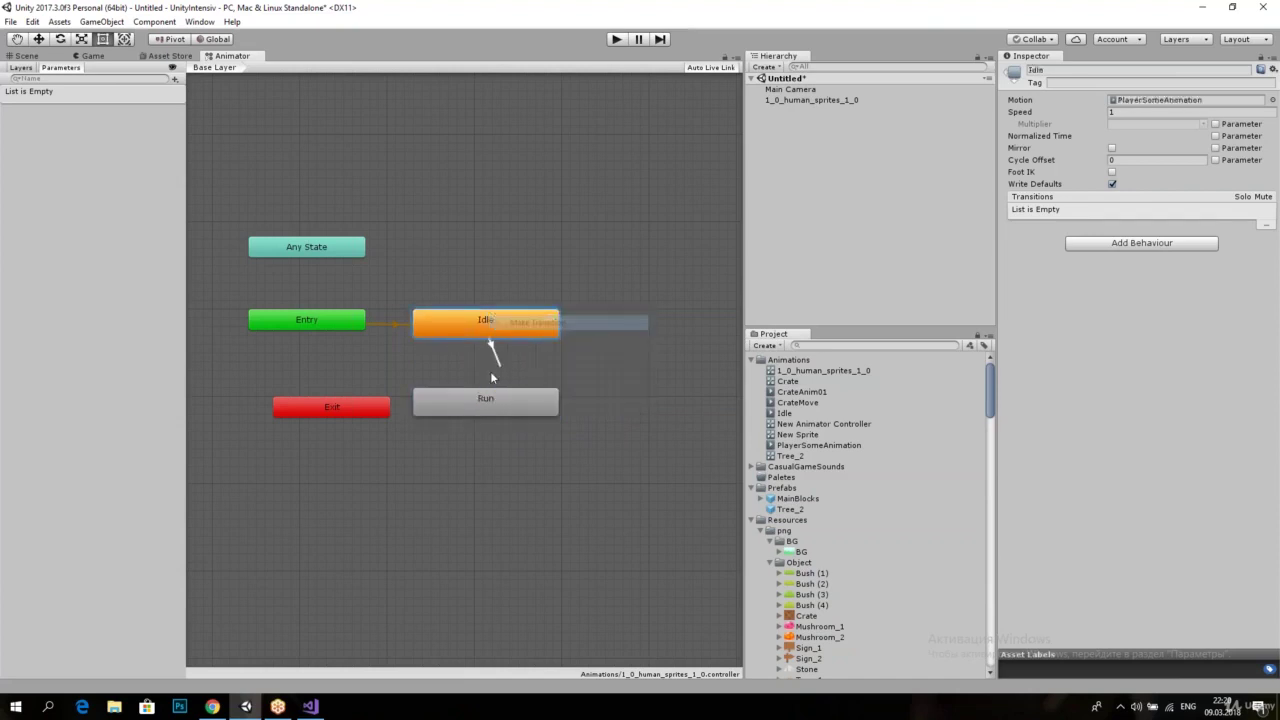
{"action": "left_click", "coordinate": [477, 392]}
Step: Add a Run-to-Idle transition and assign PlayerSomeAnimation as Run's motion
{"action": "right_click", "coordinate": [516, 404]}
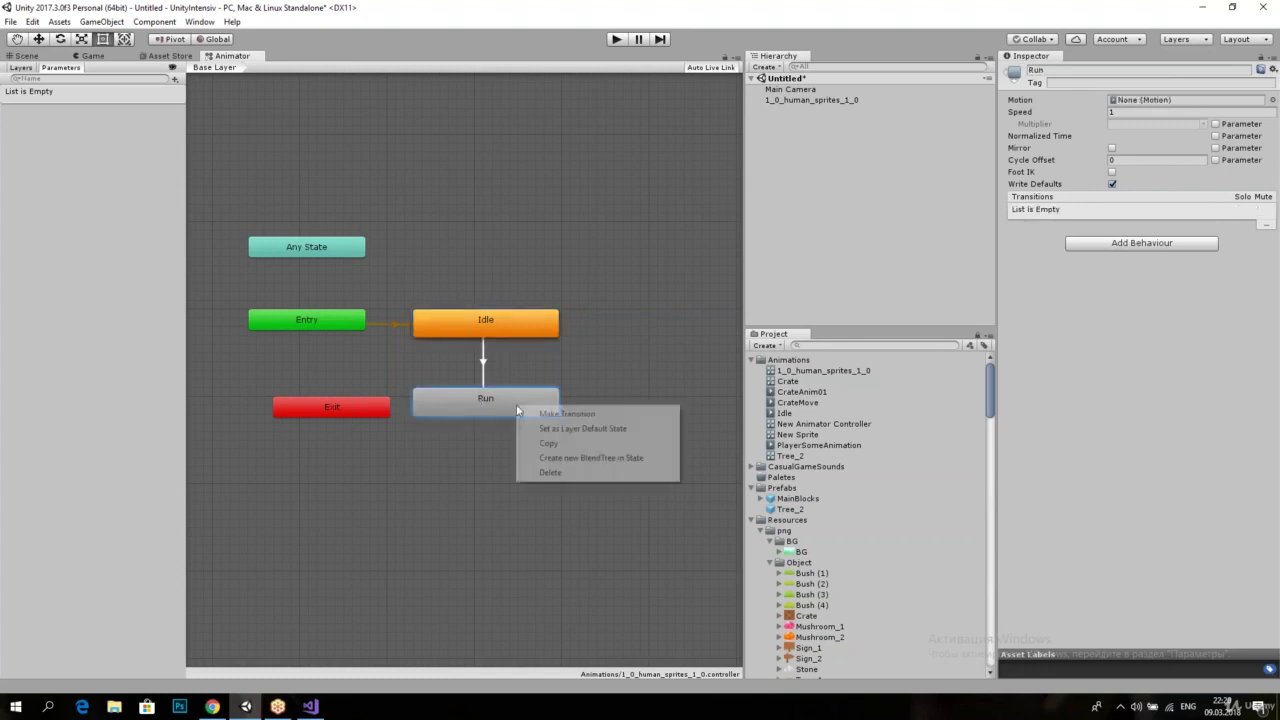
{"action": "left_click", "coordinate": [530, 412]}
{"action": "left_click", "coordinate": [503, 333]}
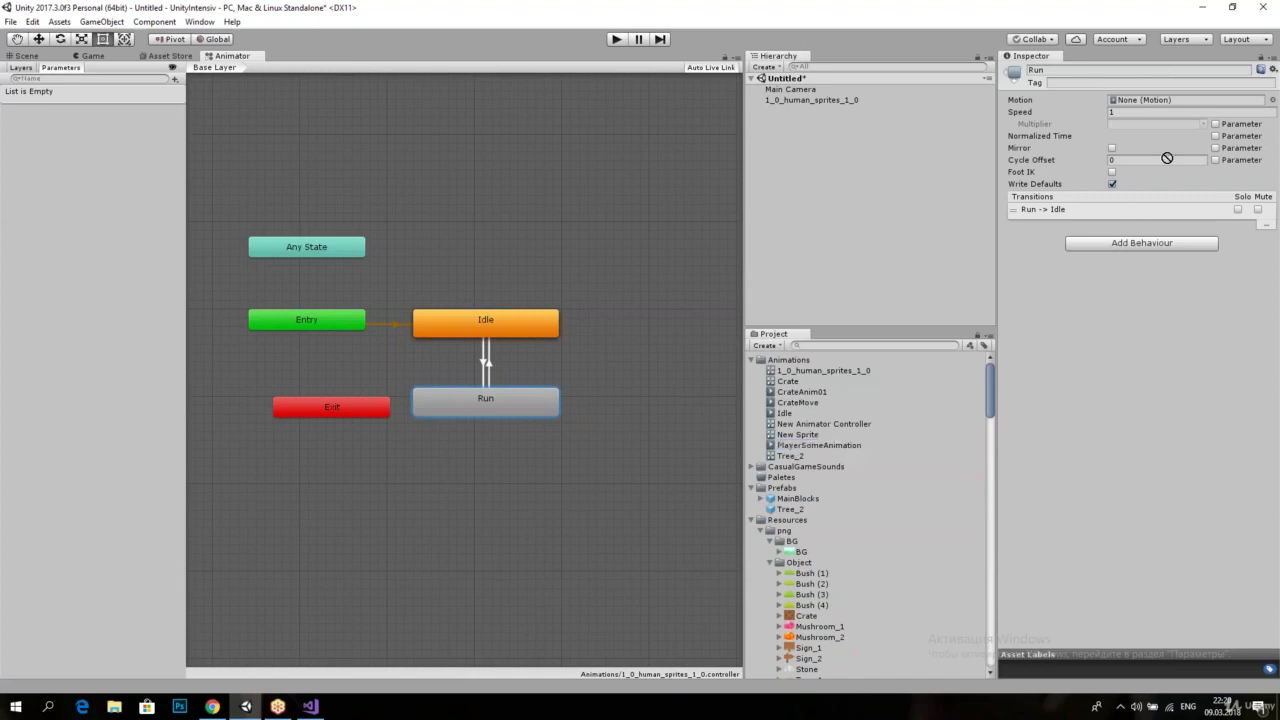
{"action": "left_click_drag", "start_coordinate": [791, 446], "coordinate": [1185, 100]}
{"action": "left_click", "coordinate": [478, 318]}
Step: With the human sprite selected, create a new Run.anim clip in Assets/Animations
{"action": "left_click", "coordinate": [22, 57]}
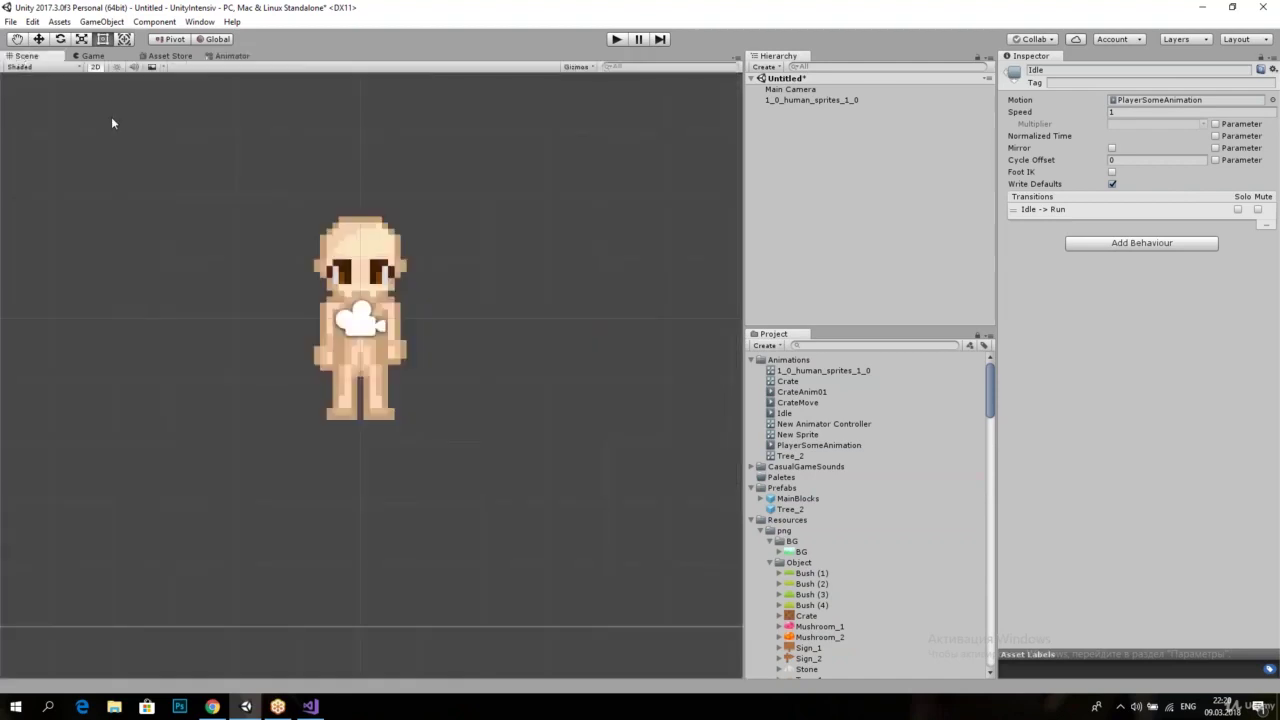
{"action": "left_click", "coordinate": [340, 250]}
{"action": "left_click", "coordinate": [199, 21]}
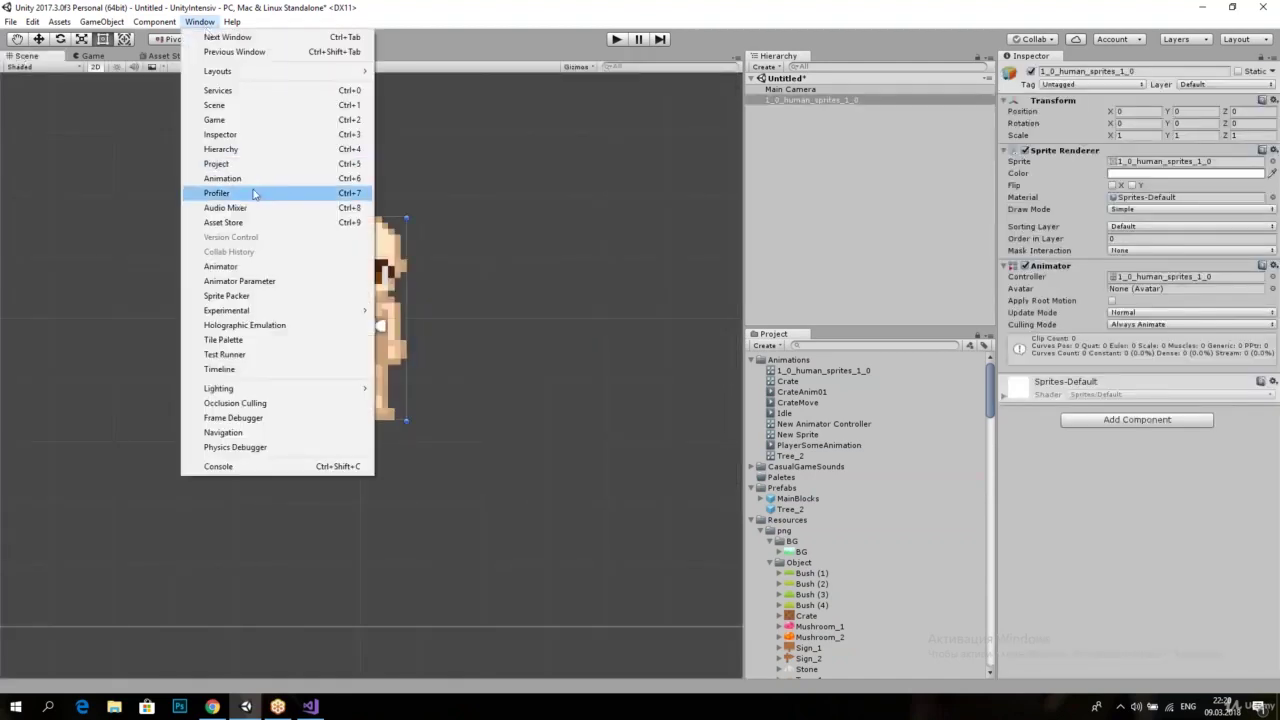
{"action": "left_click", "coordinate": [257, 194]}
{"action": "left_click", "coordinate": [424, 198]}
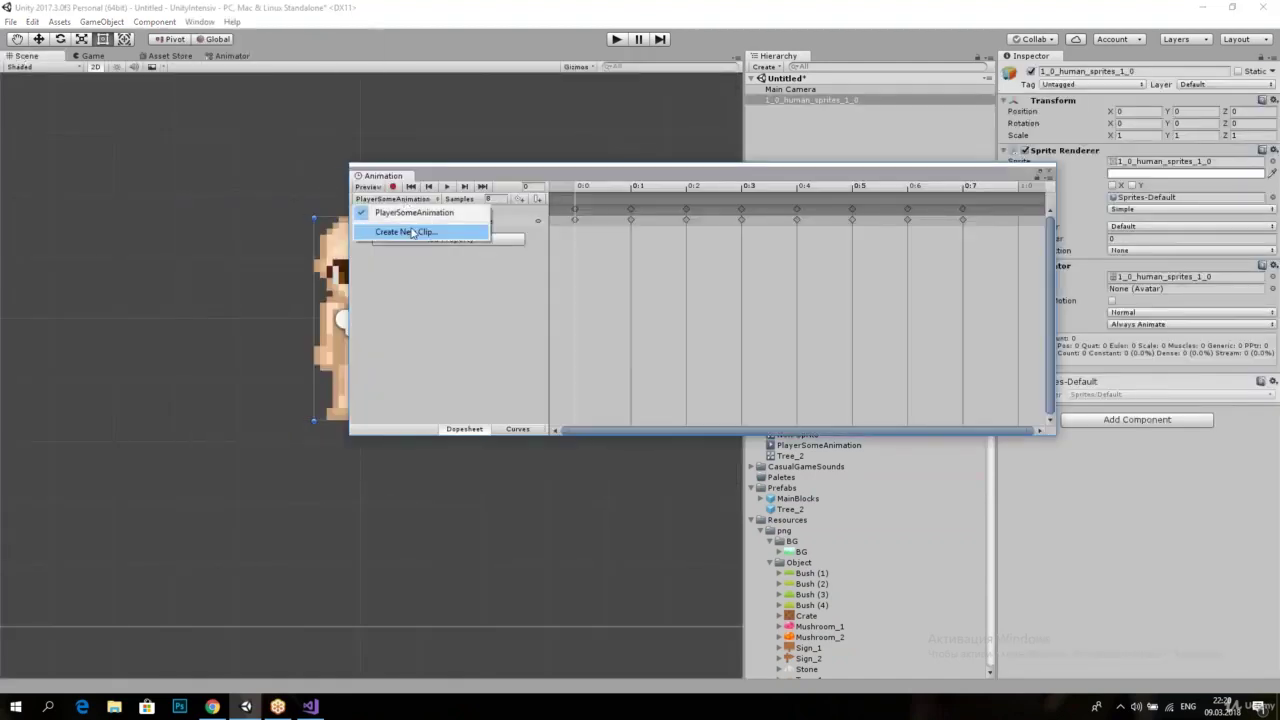
{"action": "left_click", "coordinate": [420, 232]}
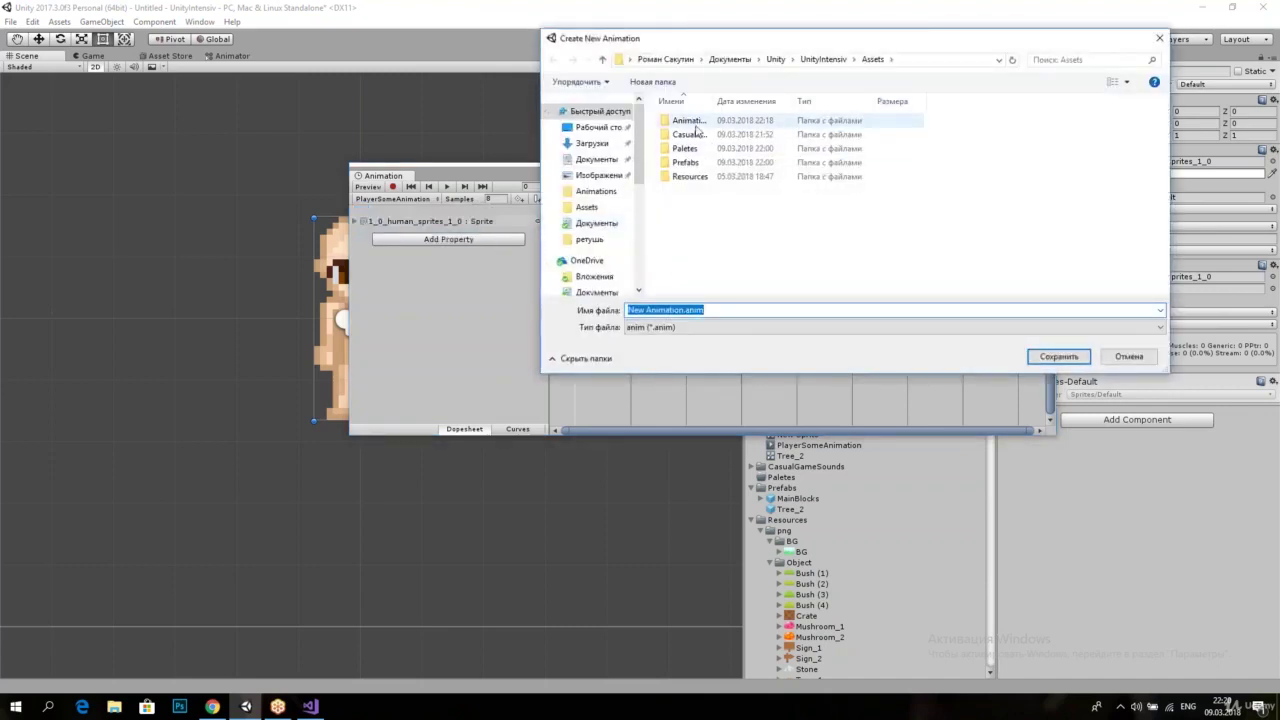
{"action": "double_click", "coordinate": [685, 121]}
{"action": "left_click_drag", "start_coordinate": [686, 310], "coordinate": [626, 310]}
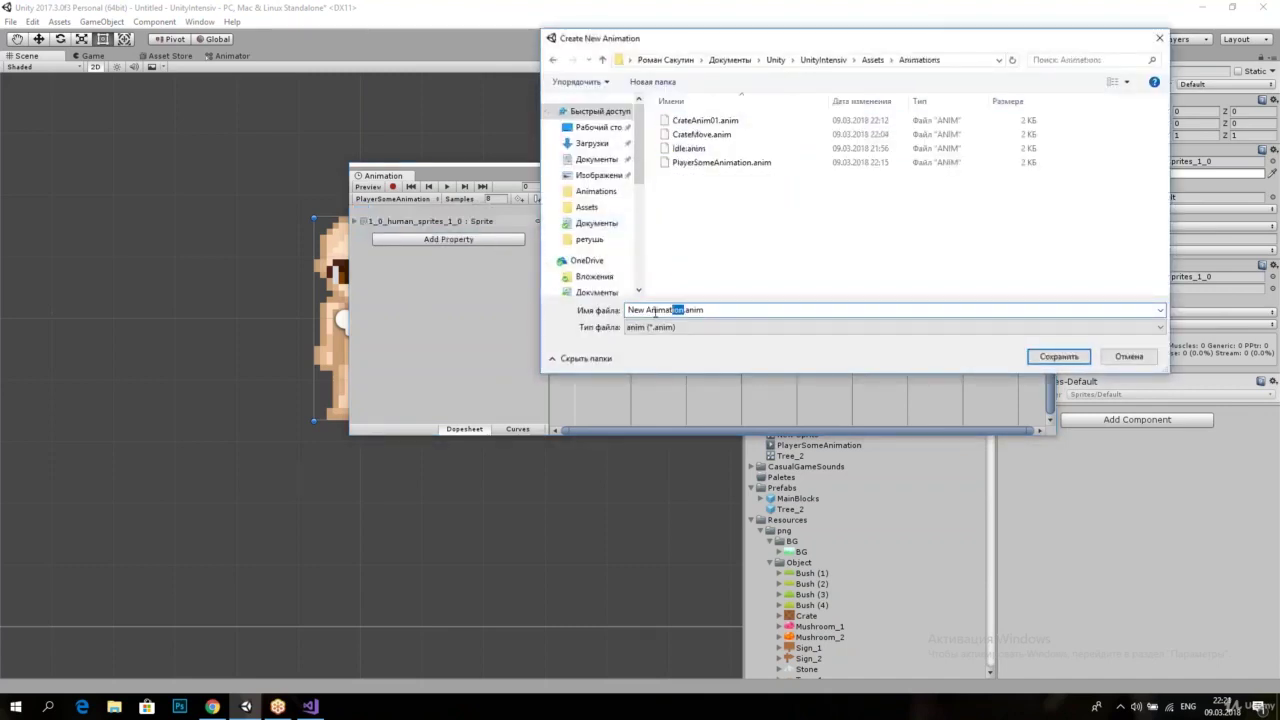
{"action": "type", "text": "Run"}
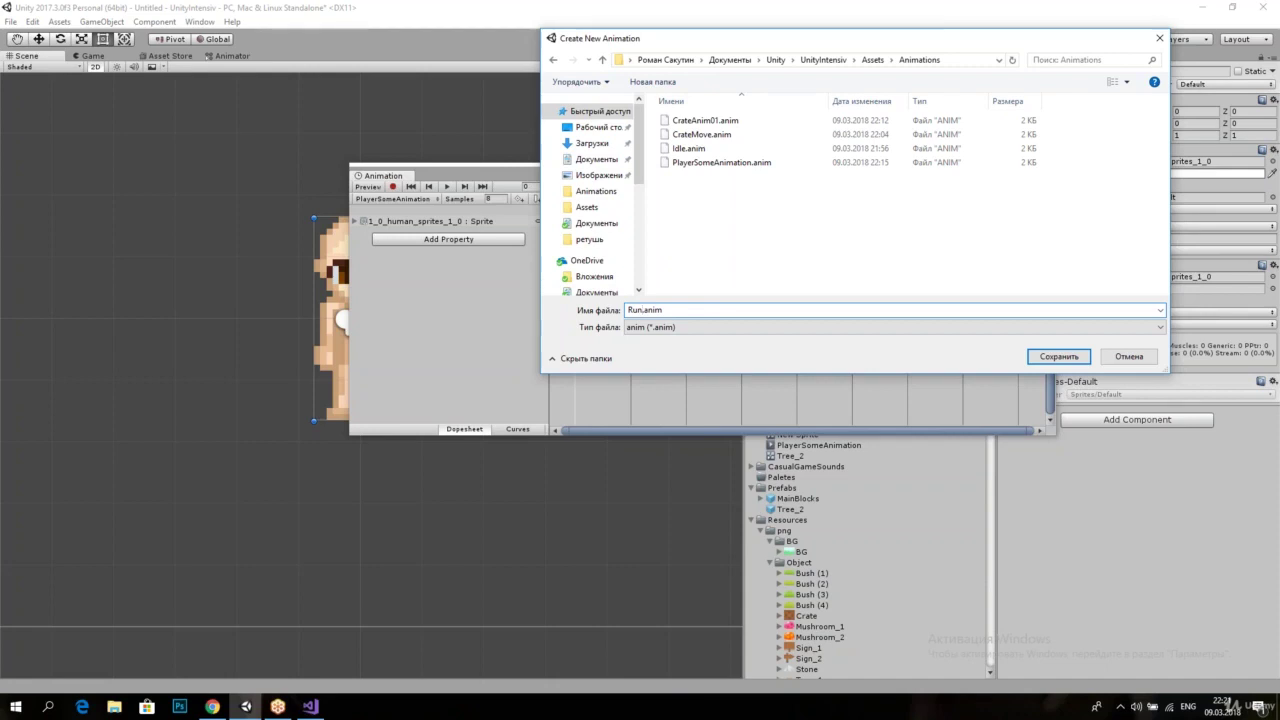
{"action": "key", "text": "Return"}
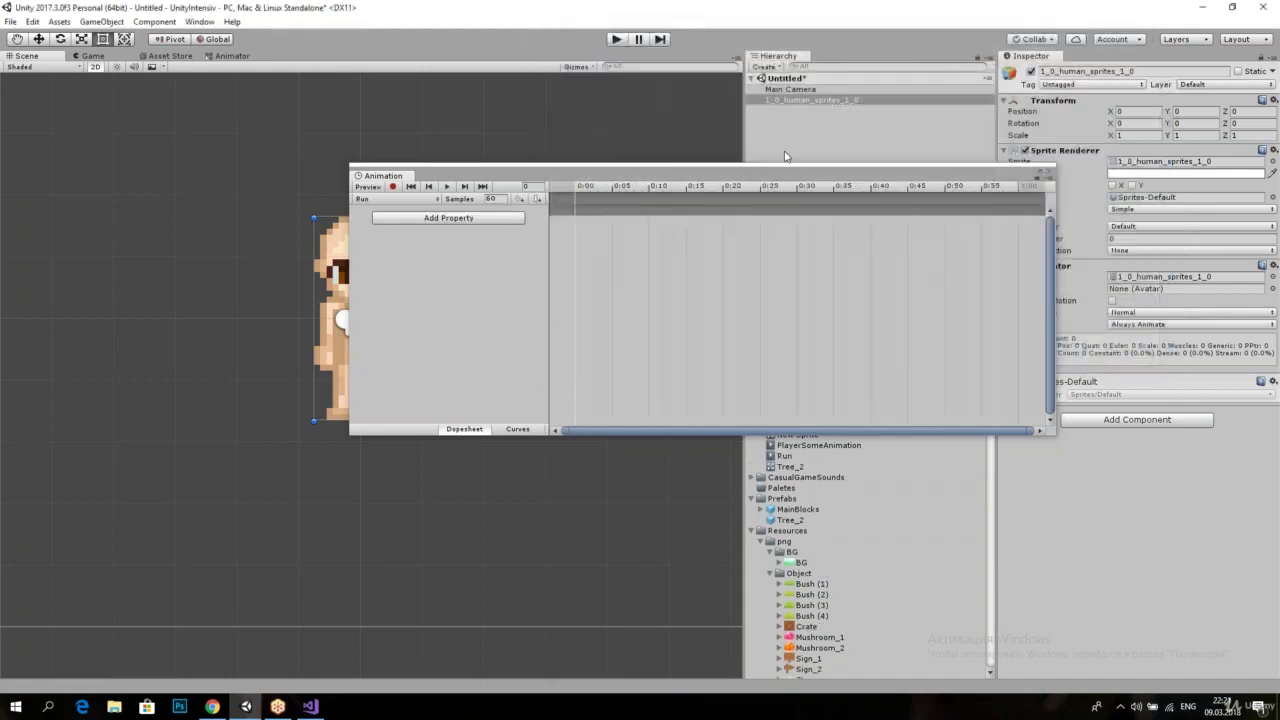
Step: Create a second new clip named IdlePlayer.anim in the same folder
{"action": "left_click_drag", "start_coordinate": [770, 183], "coordinate": [708, 129]}
{"action": "scroll", "coordinate": [866, 516], "scroll_direction": "down", "scroll_amount": 10}
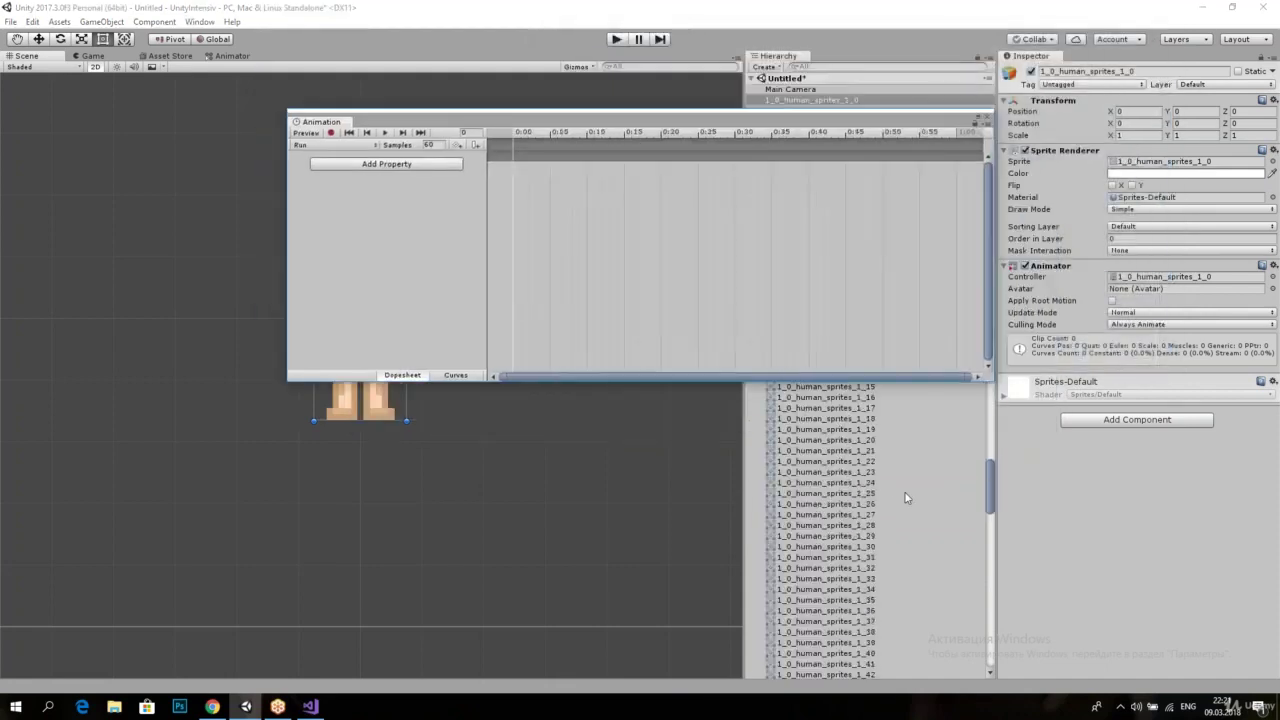
{"action": "scroll", "coordinate": [866, 516], "scroll_direction": "up", "scroll_amount": 7}
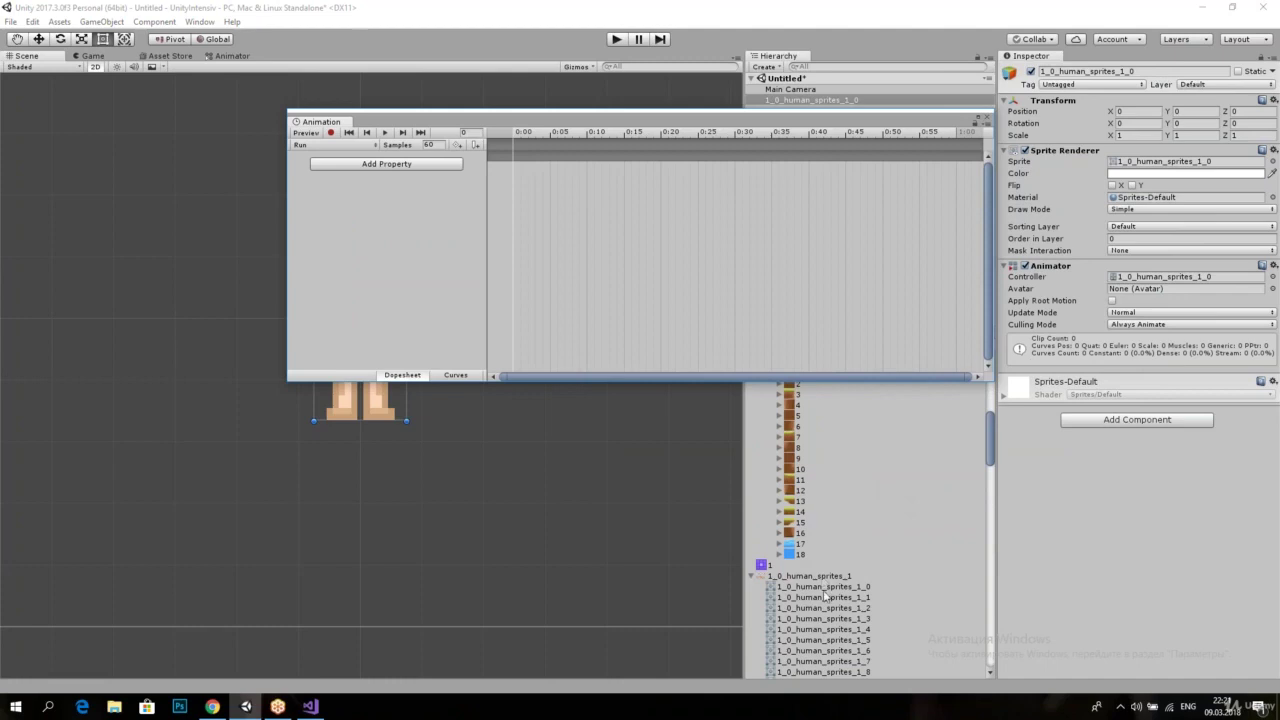
{"action": "left_click", "coordinate": [335, 145]}
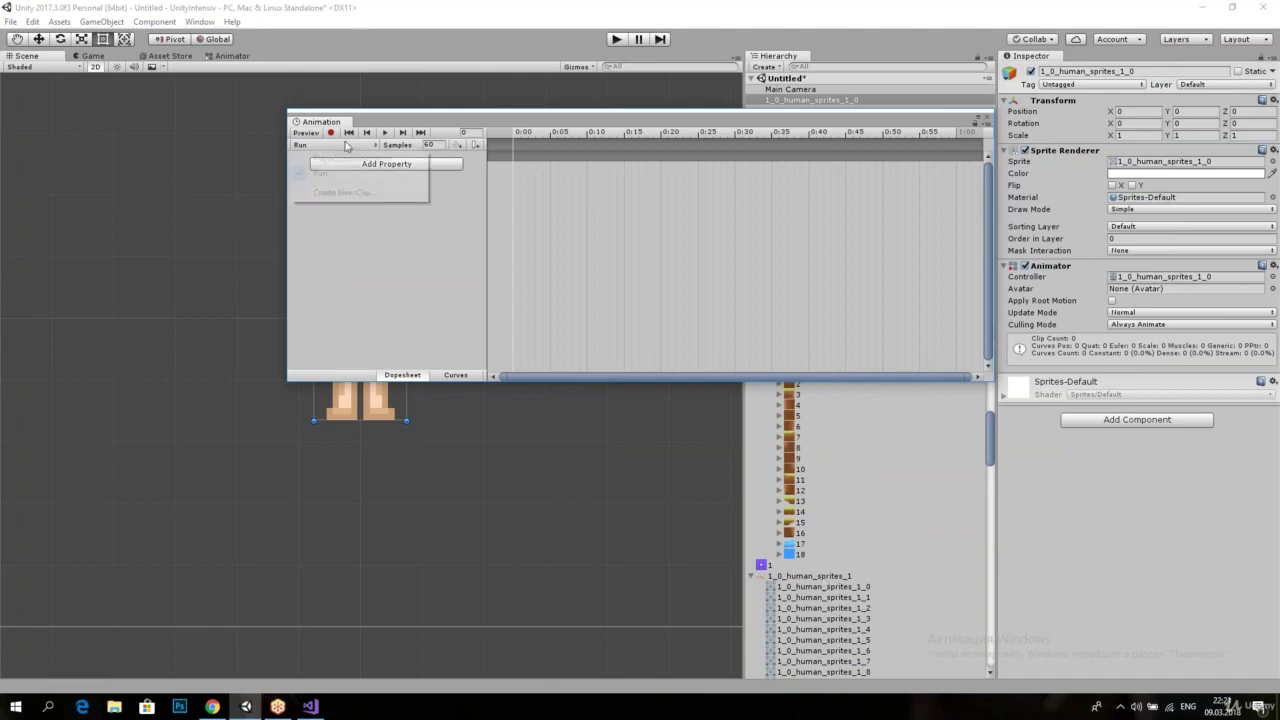
{"action": "left_click", "coordinate": [346, 195]}
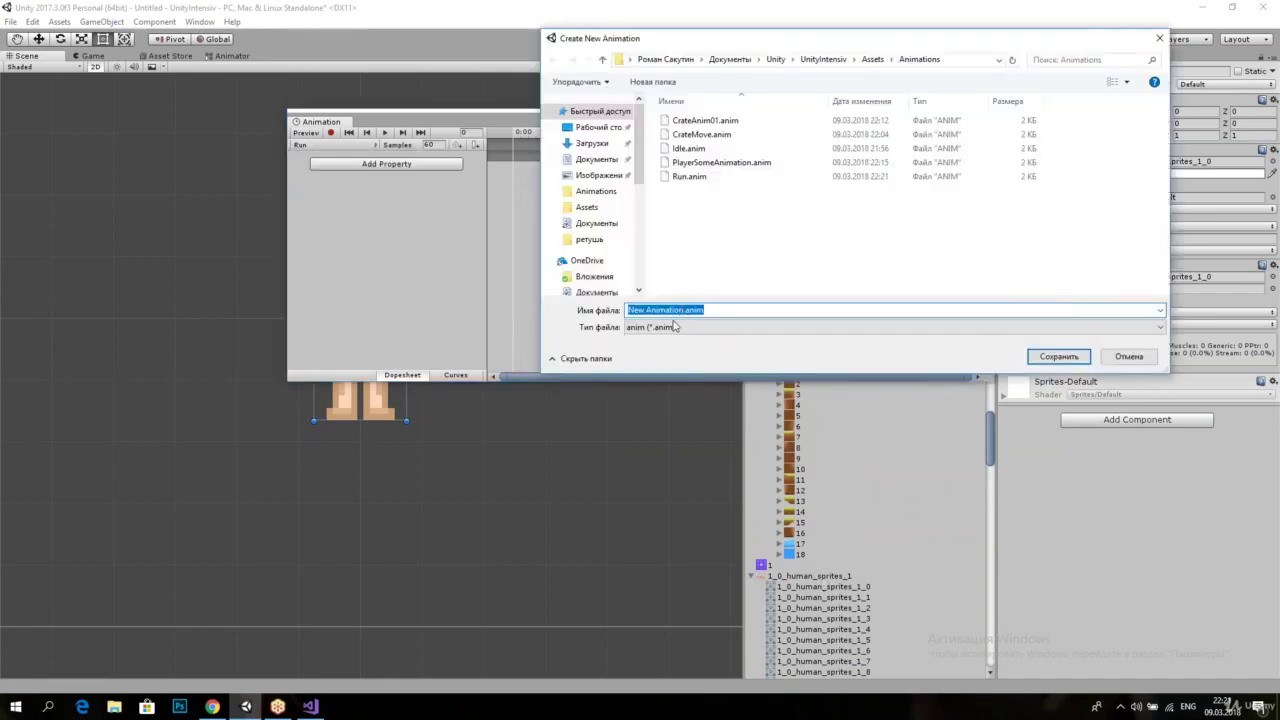
{"action": "type", "text": "IdlePlayer"}
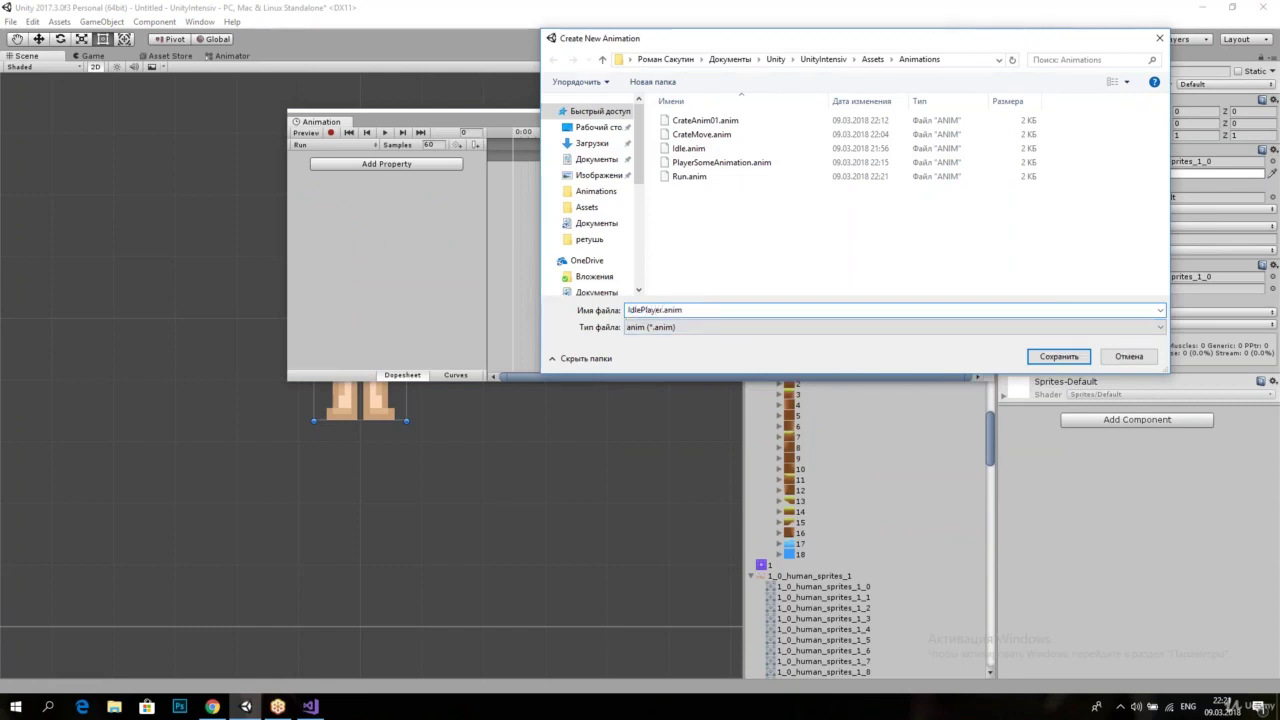
{"action": "key", "text": "Return"}
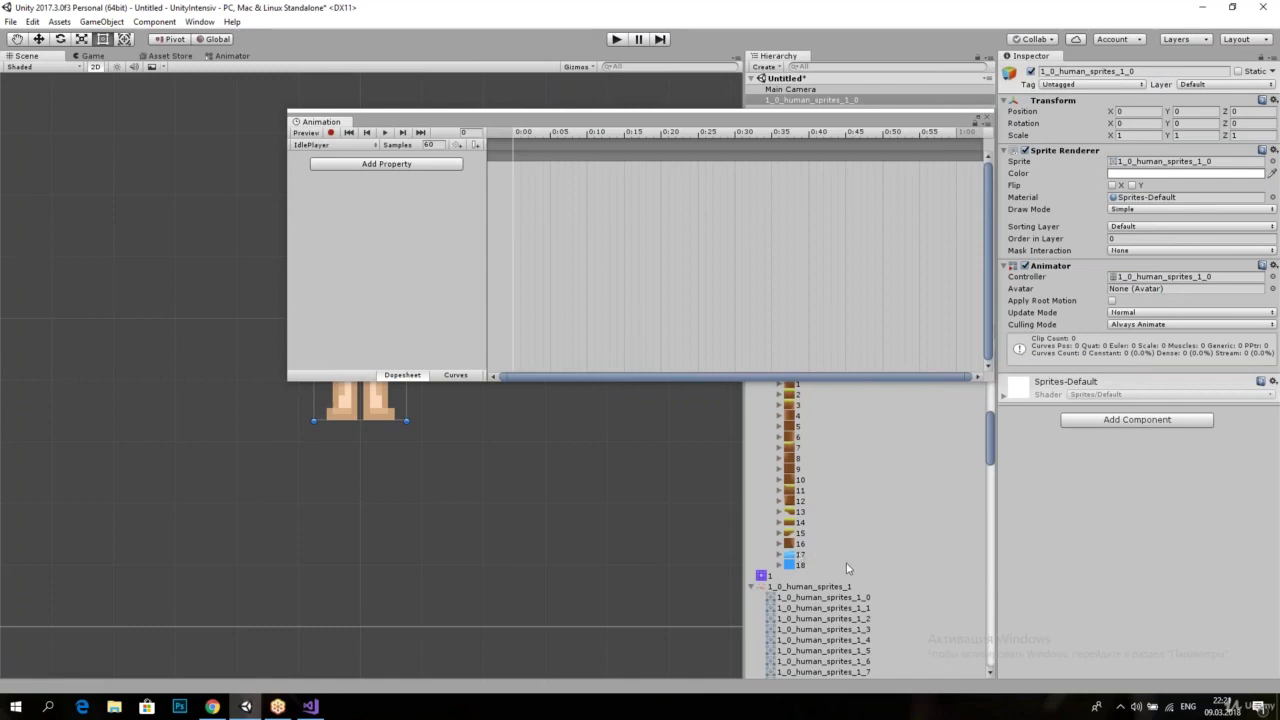
Step: Browse the human sprite sheet frames to choose 1_8 through 1_10 as idle frames
{"action": "left_click", "coordinate": [855, 598]}
{"action": "scroll", "coordinate": [855, 598], "scroll_direction": "down", "scroll_amount": 3}
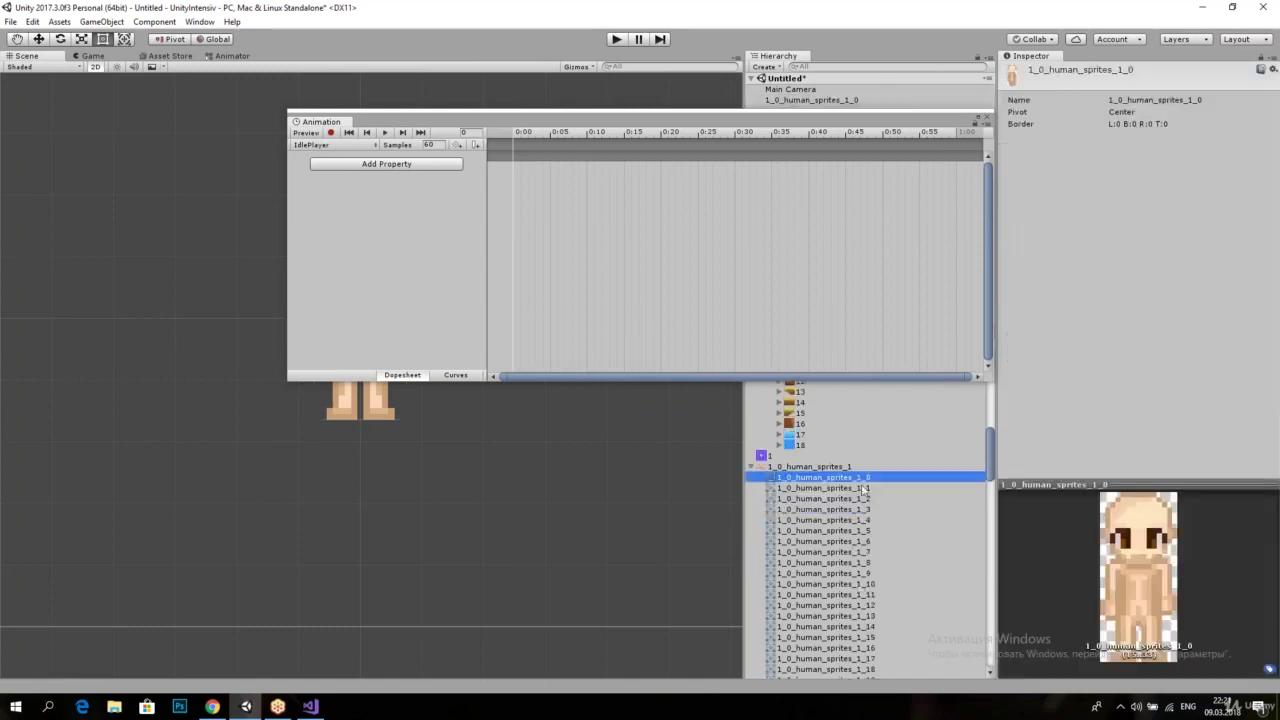
{"action": "left_click", "coordinate": [853, 467]}
{"action": "left_click", "coordinate": [845, 477]}
{"action": "key", "text": "Down"}
{"action": "key", "text": "Down"}
{"action": "key", "text": "Down"}
{"action": "key", "text": "Down"}
{"action": "key", "text": "Down"}
{"action": "key", "text": "Down"}
{"action": "key", "text": "Down"}
{"action": "key", "text": "Down"}
{"action": "key", "text": "Down"}
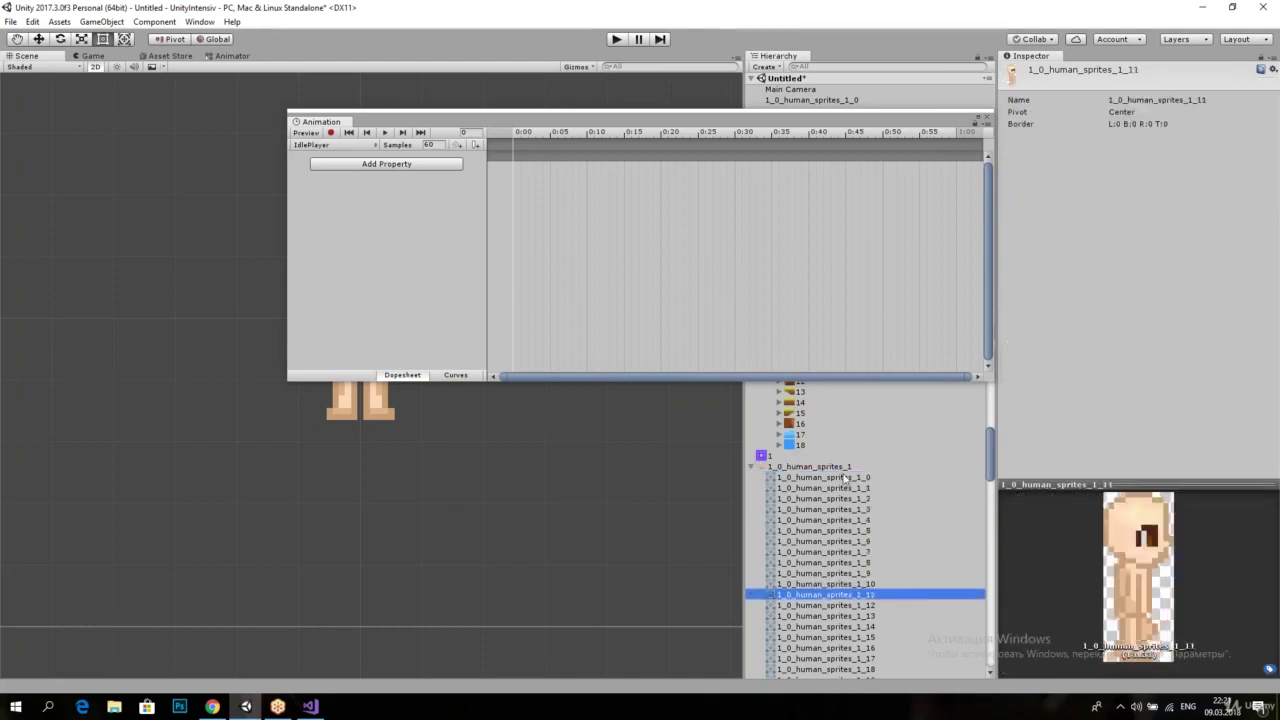
{"action": "key", "text": "Down"}
{"action": "key", "text": "Down"}
{"action": "key", "text": "Down"}
{"action": "key", "text": "Down"}
{"action": "key", "text": "Down"}
{"action": "key", "text": "Down"}
{"action": "key", "text": "Down"}
{"action": "key", "text": "Down"}
{"action": "key", "text": "Down"}
{"action": "key", "text": "Down"}
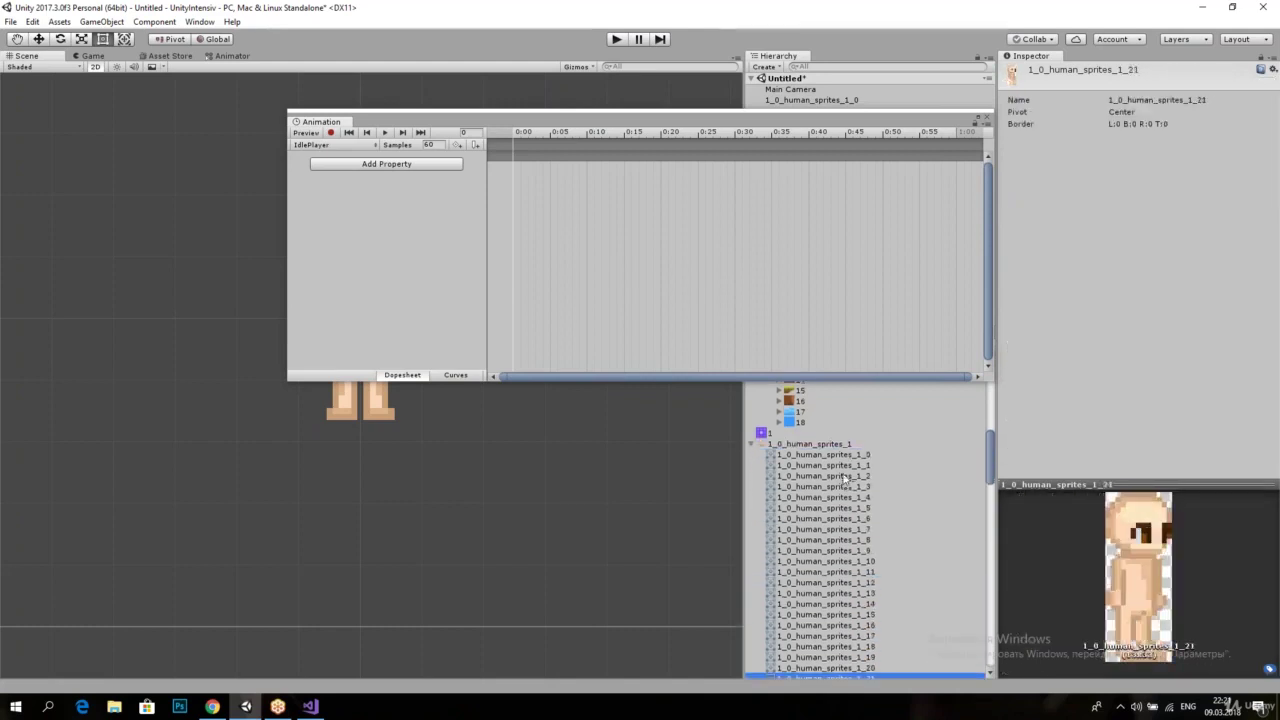
{"action": "key", "text": "Down"}
{"action": "key", "text": "Down"}
{"action": "key", "text": "Down"}
{"action": "key", "text": "Down"}
{"action": "key", "text": "Down"}
{"action": "key", "text": "Down"}
{"action": "key", "text": "Down"}
{"action": "key", "text": "Down"}
{"action": "key", "text": "Down"}
{"action": "key", "text": "Down"}
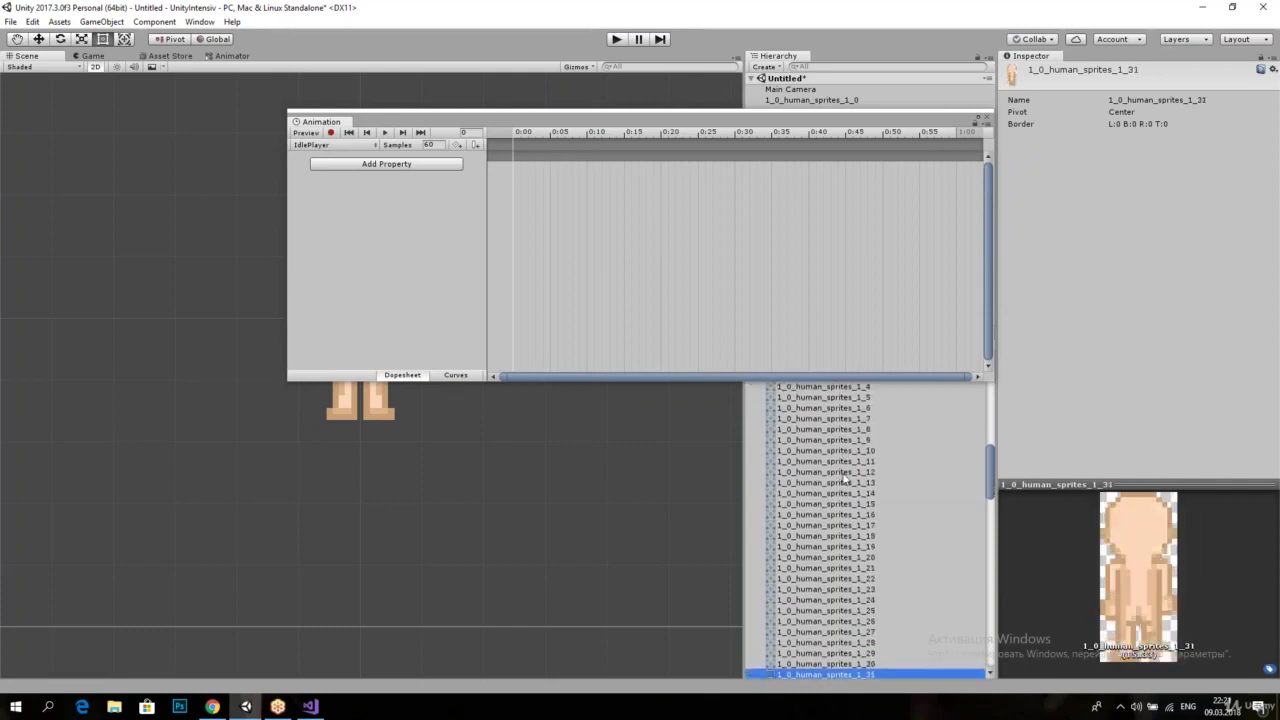
{"action": "key", "text": "Down"}
{"action": "key", "text": "Down"}
{"action": "key", "text": "Down"}
{"action": "key", "text": "Down"}
{"action": "key", "text": "Down"}
{"action": "key", "text": "Down"}
{"action": "key", "text": "Down"}
{"action": "key", "text": "Down"}
{"action": "key", "text": "Down"}
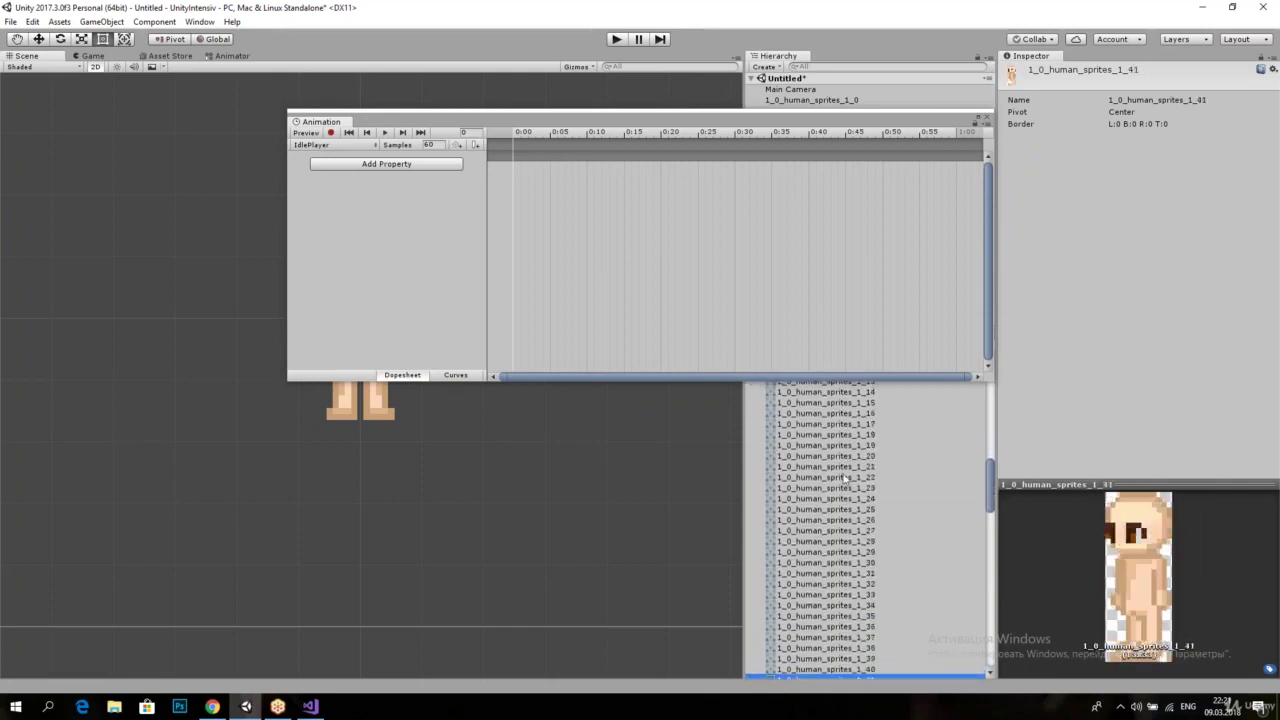
{"action": "key", "text": "Down"}
{"action": "key", "text": "Down"}
{"action": "key", "text": "Down"}
{"action": "key", "text": "Down"}
{"action": "key", "text": "Down"}
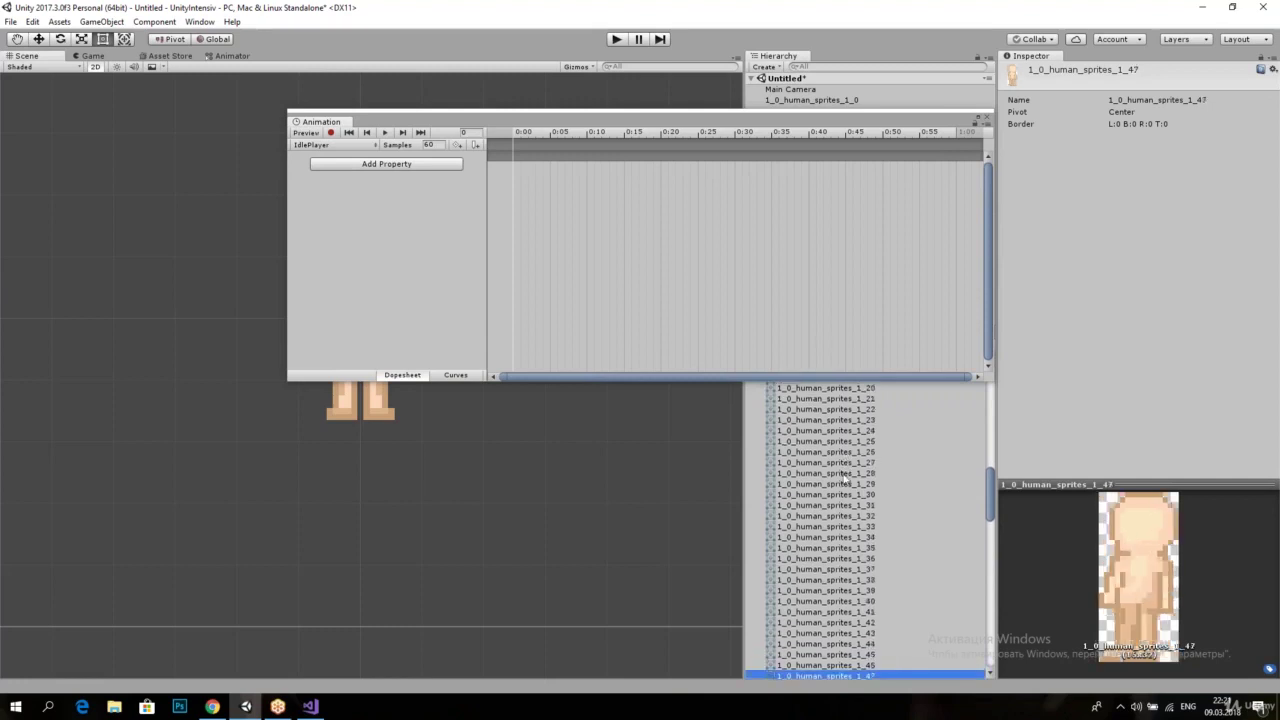
{"action": "key", "text": "Down"}
{"action": "key", "text": "Down"}
{"action": "key", "text": "Down"}
{"action": "key", "text": "Down"}
{"action": "key", "text": "Down"}
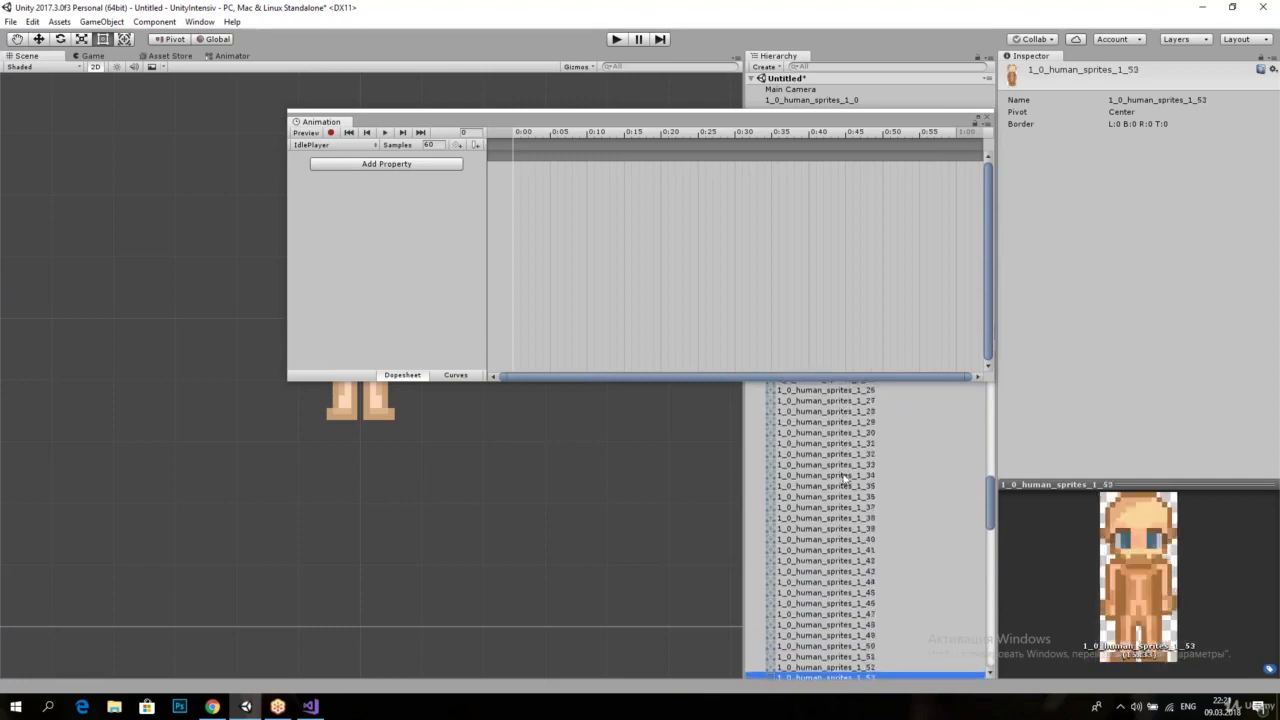
{"action": "key", "text": "Down"}
{"action": "key", "text": "Up"}
{"action": "key", "text": "Up"}
{"action": "key", "text": "Up"}
{"action": "key", "text": "Up"}
{"action": "key", "text": "Up"}
{"action": "key", "text": "Up"}
{"action": "key", "text": "Up"}
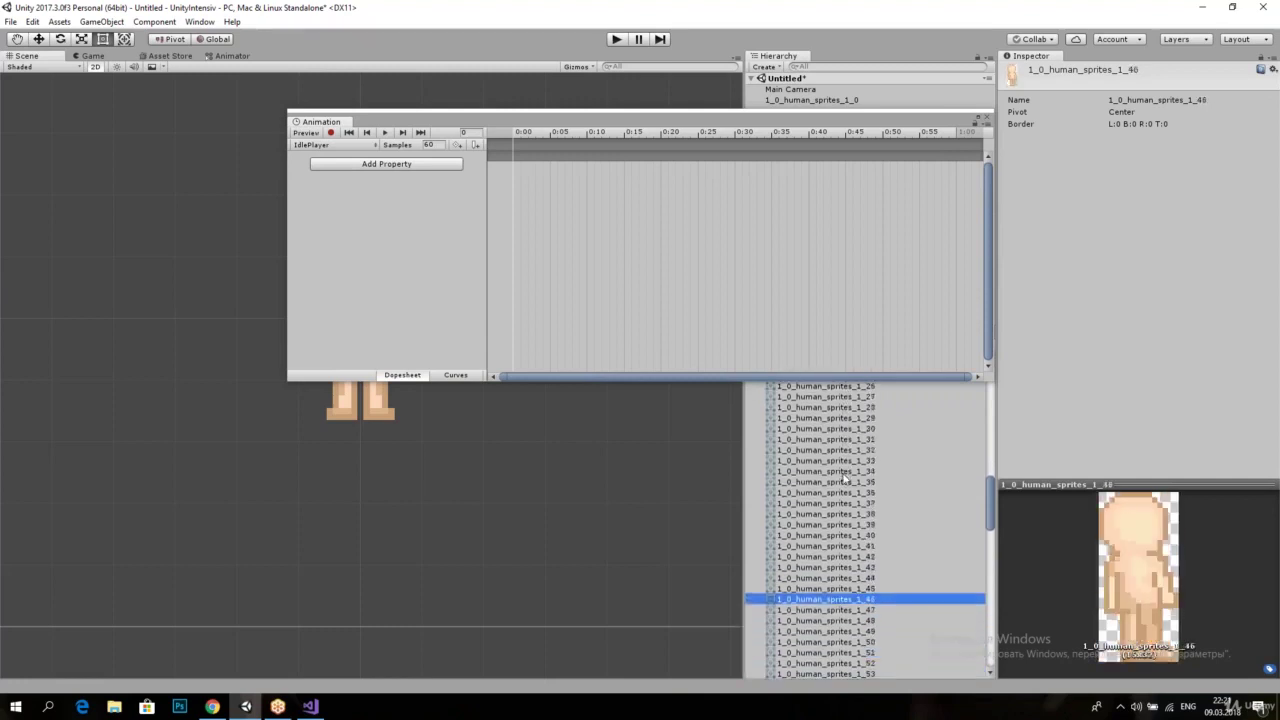
{"action": "key", "text": "Up"}
{"action": "key", "text": "Up"}
{"action": "key", "text": "Up"}
{"action": "key", "text": "Up"}
{"action": "key", "text": "Up"}
{"action": "key", "text": "Down"}
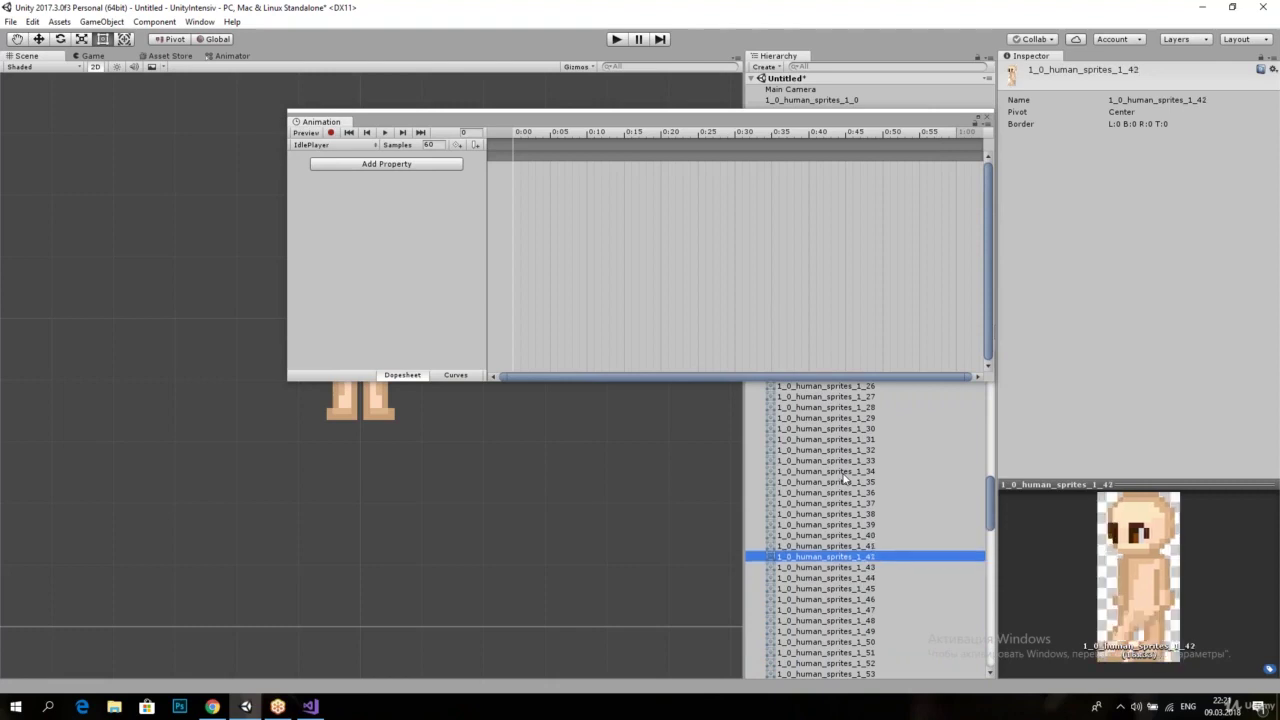
{"action": "key", "text": "Down"}
{"action": "key", "text": "Down"}
{"action": "key", "text": "Down"}
{"action": "key", "text": "Up"}
{"action": "key", "text": "Up"}
{"action": "key", "text": "Up"}
{"action": "key", "text": "Up"}
{"action": "key", "text": "Up"}
{"action": "key", "text": "Up"}
{"action": "key", "text": "Up"}
{"action": "key", "text": "Up"}
{"action": "key", "text": "Up"}
{"action": "key", "text": "Up"}
{"action": "key", "text": "Up"}
{"action": "key", "text": "Up"}
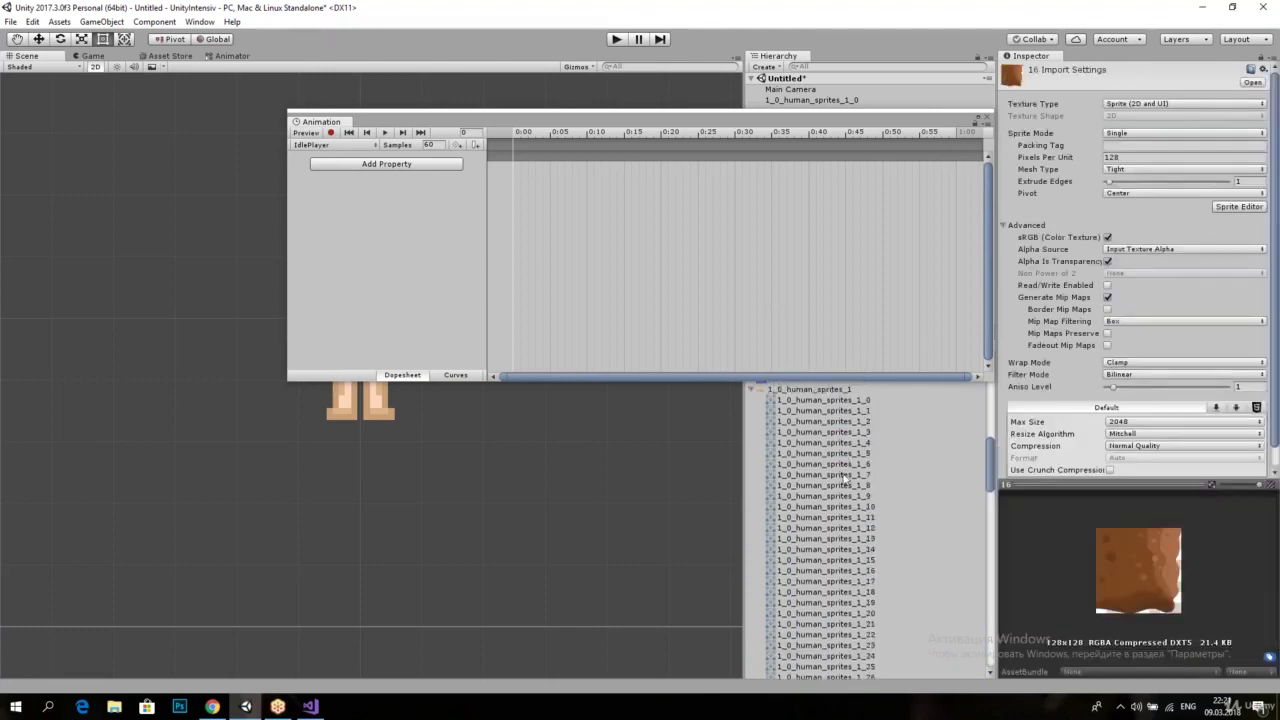
{"action": "key", "text": "Down"}
{"action": "key", "text": "Down"}
{"action": "key", "text": "Down"}
{"action": "key", "text": "Down"}
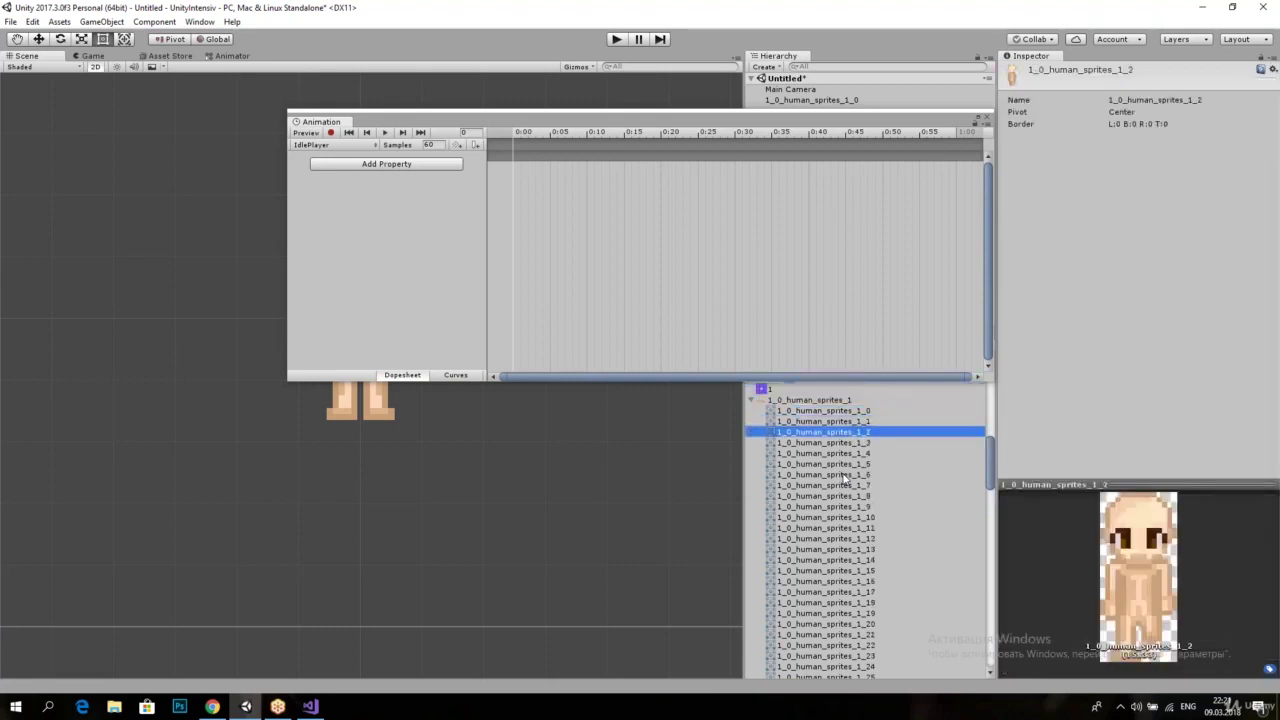
{"action": "key", "text": "Down"}
{"action": "key", "text": "Down"}
{"action": "key", "text": "Down"}
{"action": "key", "text": "Down"}
{"action": "key", "text": "Down"}
{"action": "key", "text": "Down"}
{"action": "key", "text": "Down"}
{"action": "key", "text": "Down"}
{"action": "key", "text": "Down"}
{"action": "key", "text": "Up"}
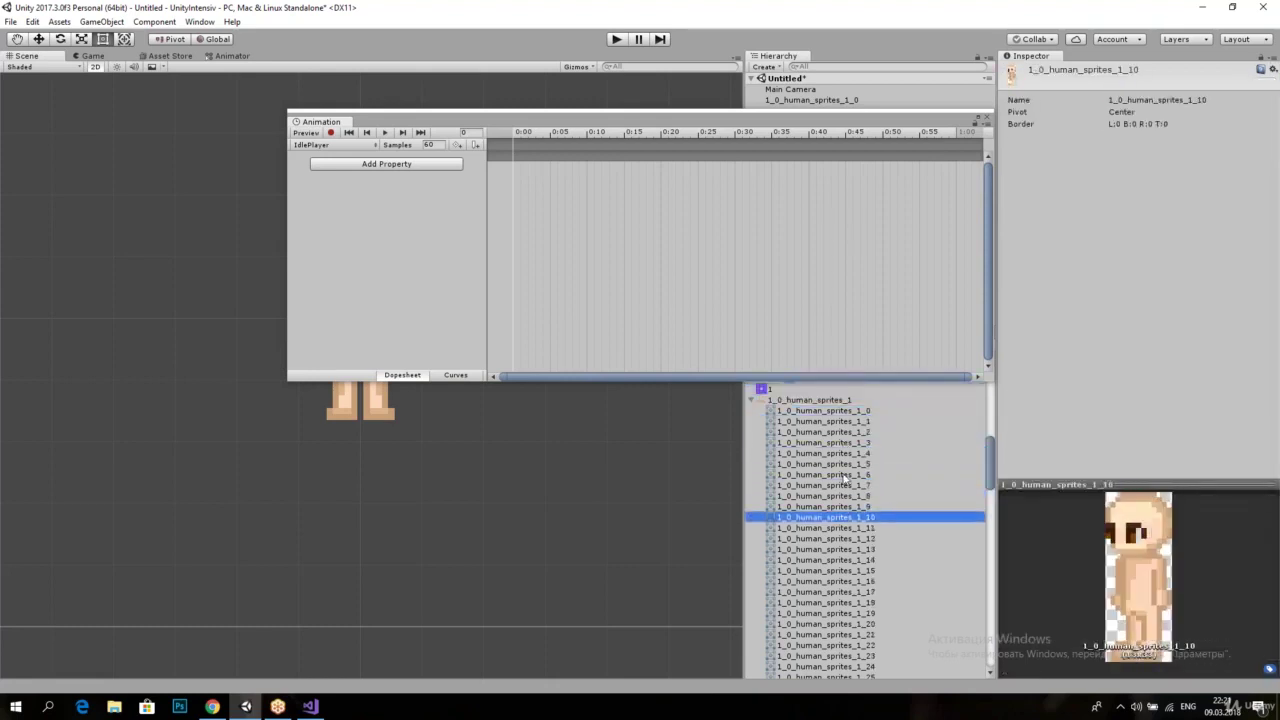
{"action": "key", "text": "Up"}
{"action": "key", "text": "Up"}
{"action": "key", "text": "Down"}
{"action": "key", "text": "Up"}
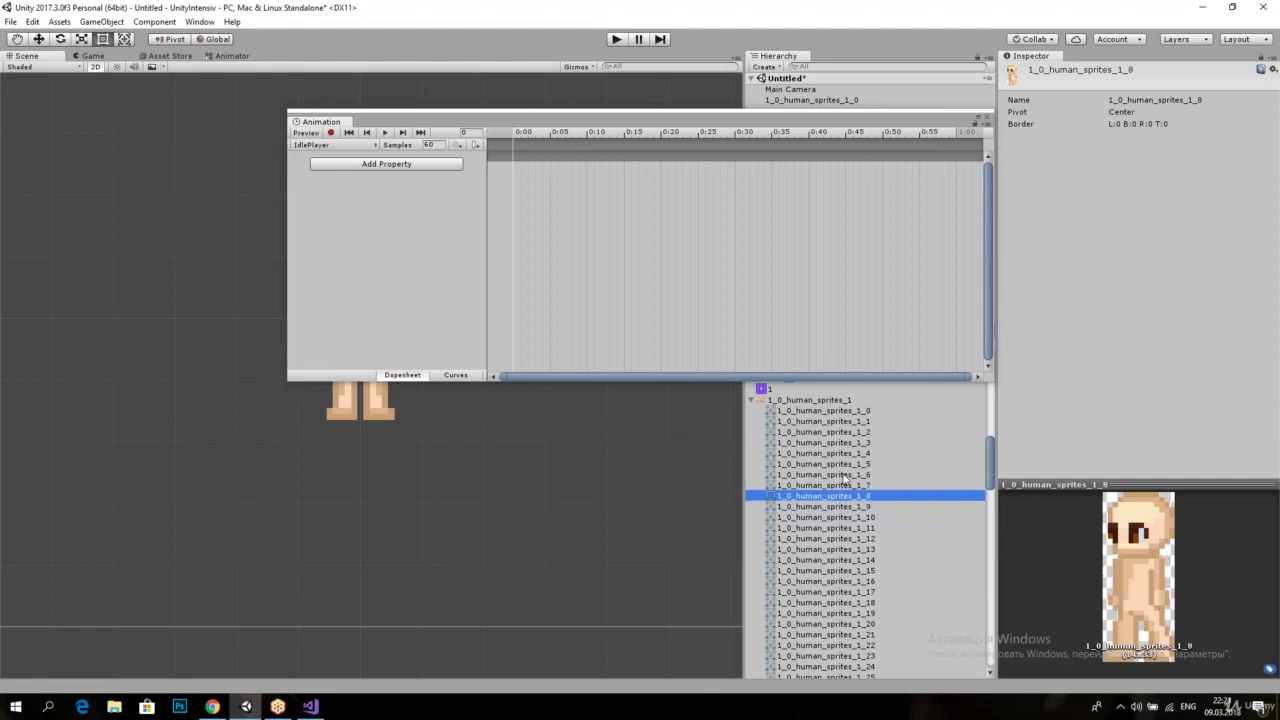
{"action": "key", "text": "Down"}
{"action": "key", "text": "Up"}
{"action": "key", "text": "Down"}
{"action": "key", "text": "Up"}
{"action": "key", "text": "Down"}
{"action": "key", "text": "Down"}
{"action": "key", "text": "Up"}
{"action": "key", "text": "Up"}
{"action": "key", "text": "Up"}
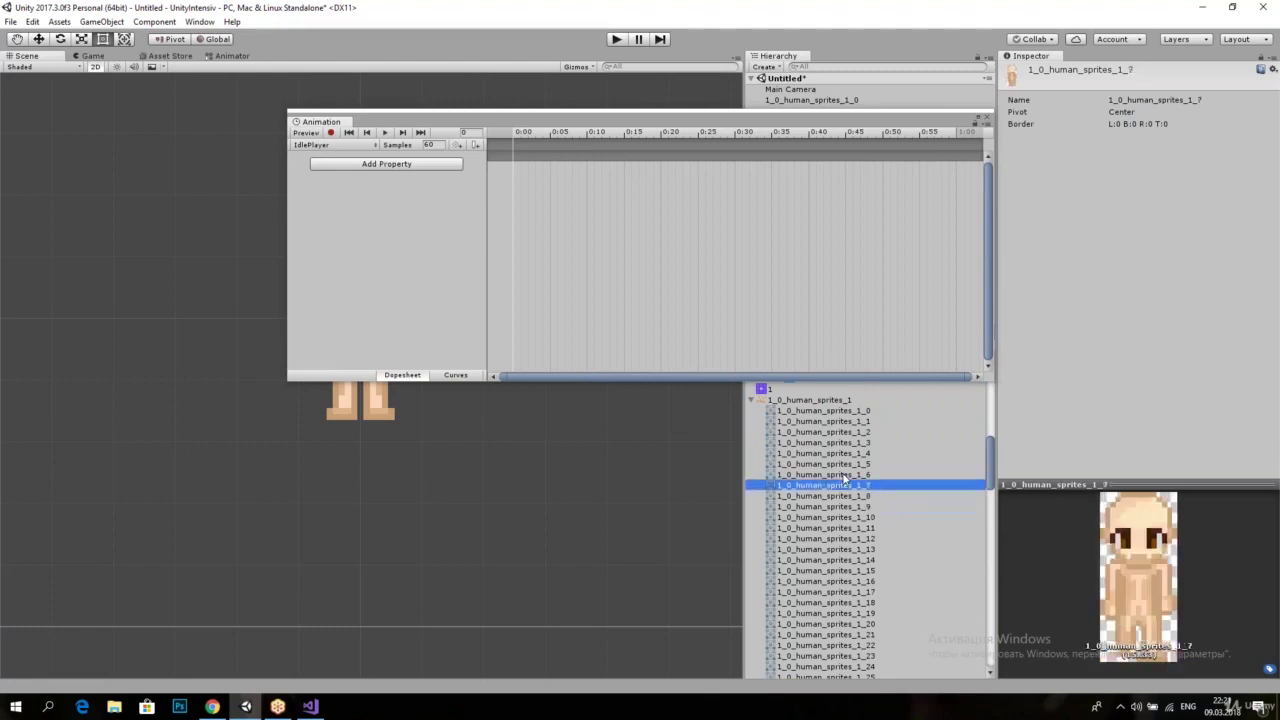
{"action": "key", "text": "Down"}
{"action": "key", "text": "Down"}
{"action": "key", "text": "Down"}
{"action": "key", "text": "Down"}
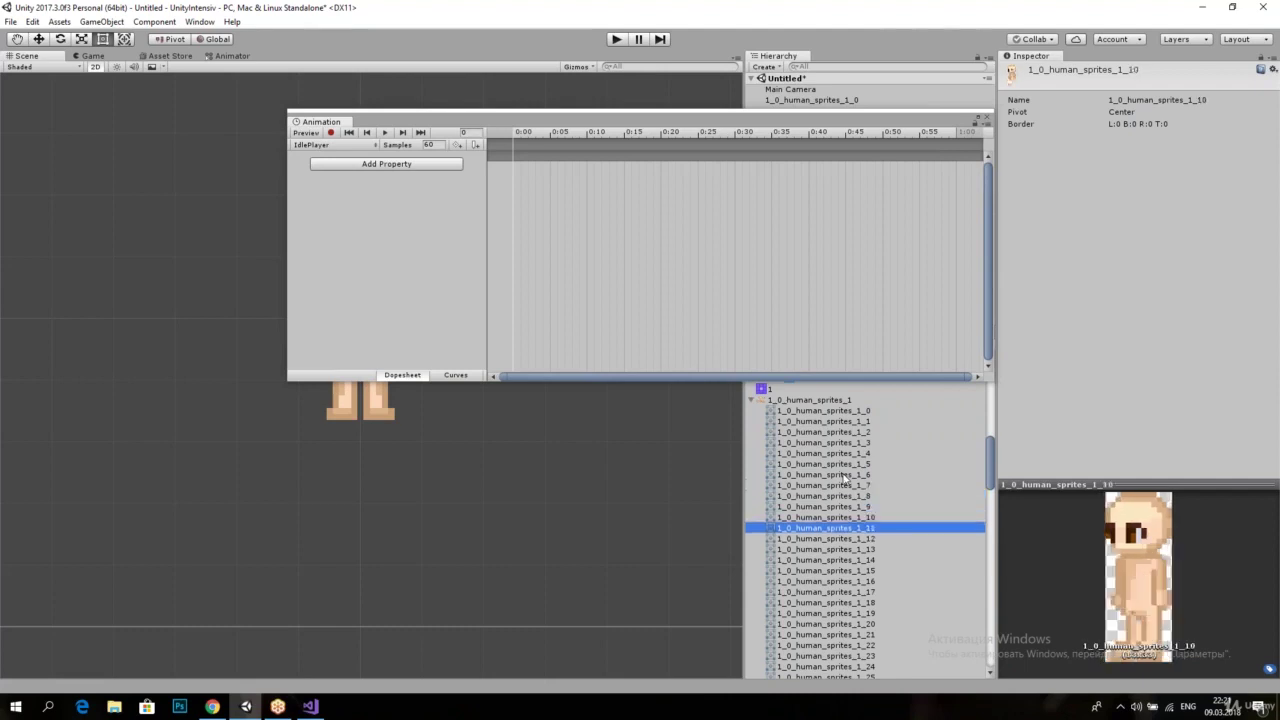
{"action": "key", "text": "Down"}
{"action": "key", "text": "Down"}
{"action": "key", "text": "Up"}
{"action": "key", "text": "Up"}
{"action": "key", "text": "Up"}
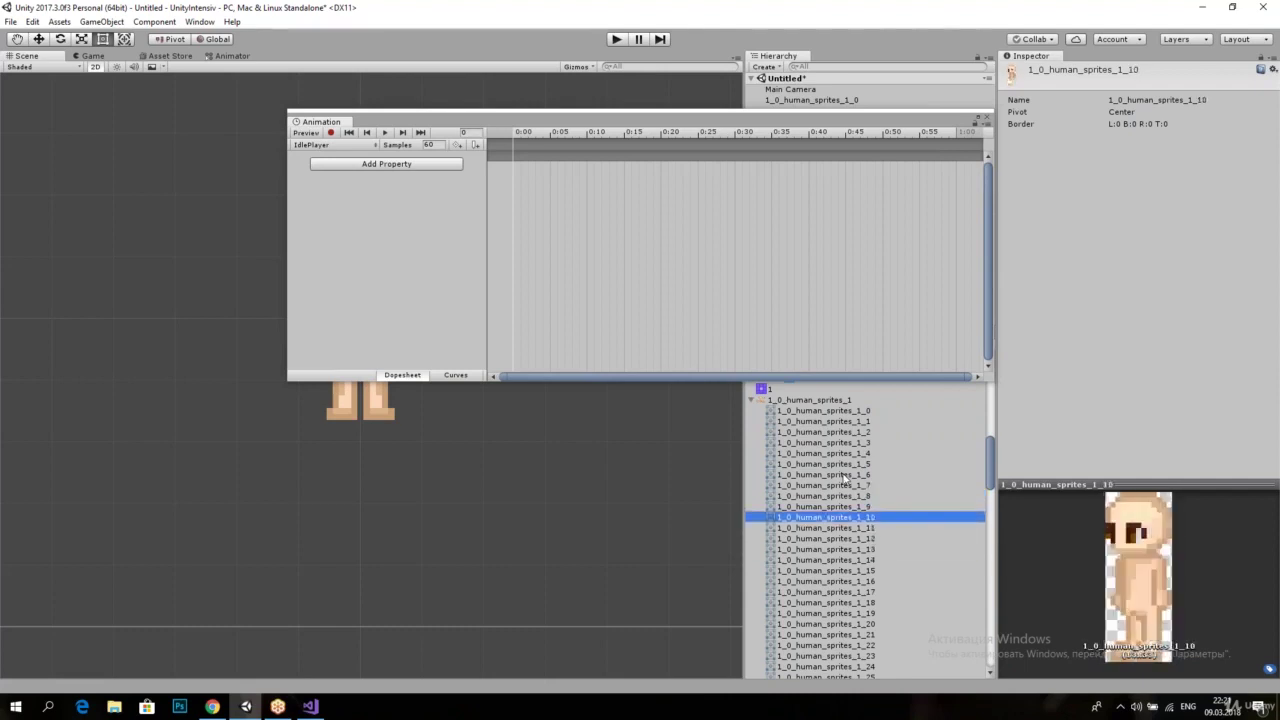
{"action": "key", "text": "Up"}
{"action": "key", "text": "Up"}
{"action": "key", "text": "Up"}
{"action": "key", "text": "Down"}
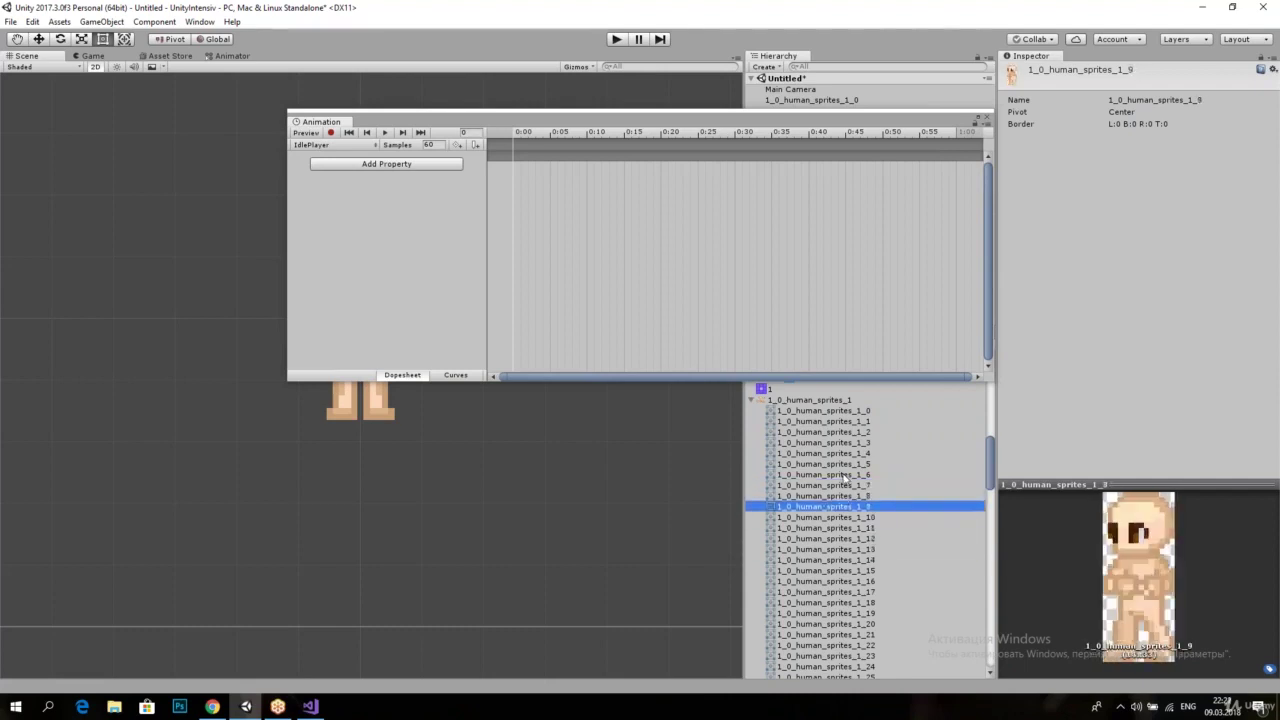
{"action": "key", "text": "Down"}
{"action": "key", "text": "Down"}
{"action": "key", "text": "Up"}
{"action": "key", "text": "Up"}
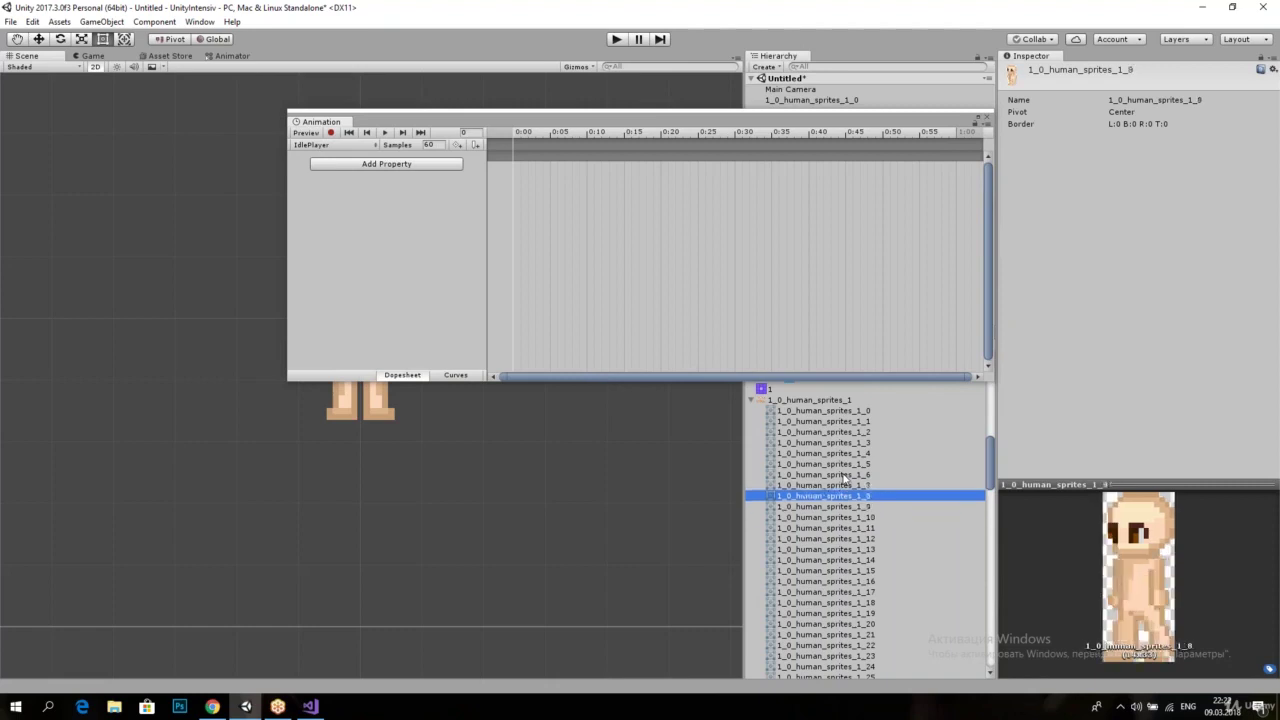
Step: Add sprite frames 1_8 to 1_10 as IdlePlayer keyframes in the Animation window
{"action": "key", "text": "ctrl+a"}
{"action": "scroll", "coordinate": [843, 489], "scroll_direction": "up", "scroll_amount": 5}
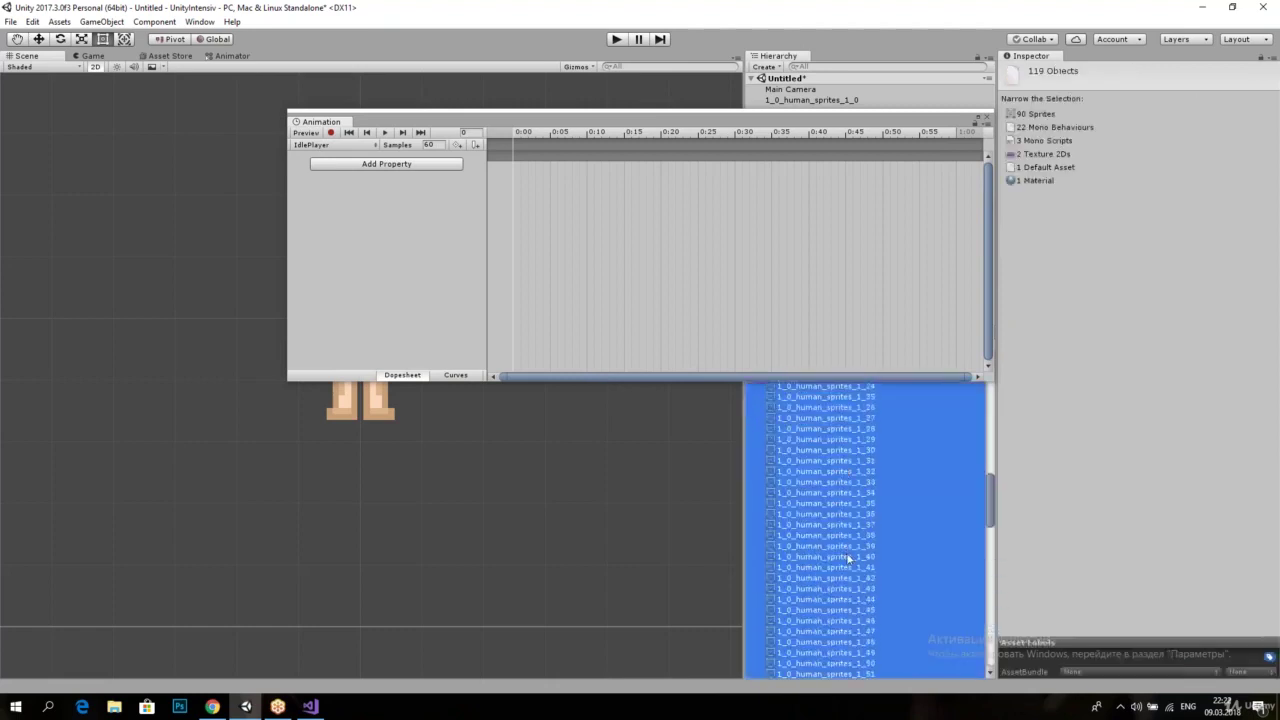
{"action": "scroll", "coordinate": [848, 559], "scroll_direction": "up", "scroll_amount": 6}
{"action": "scroll", "coordinate": [865, 557], "scroll_direction": "down", "scroll_amount": 1}
{"action": "left_click", "coordinate": [869, 537]}
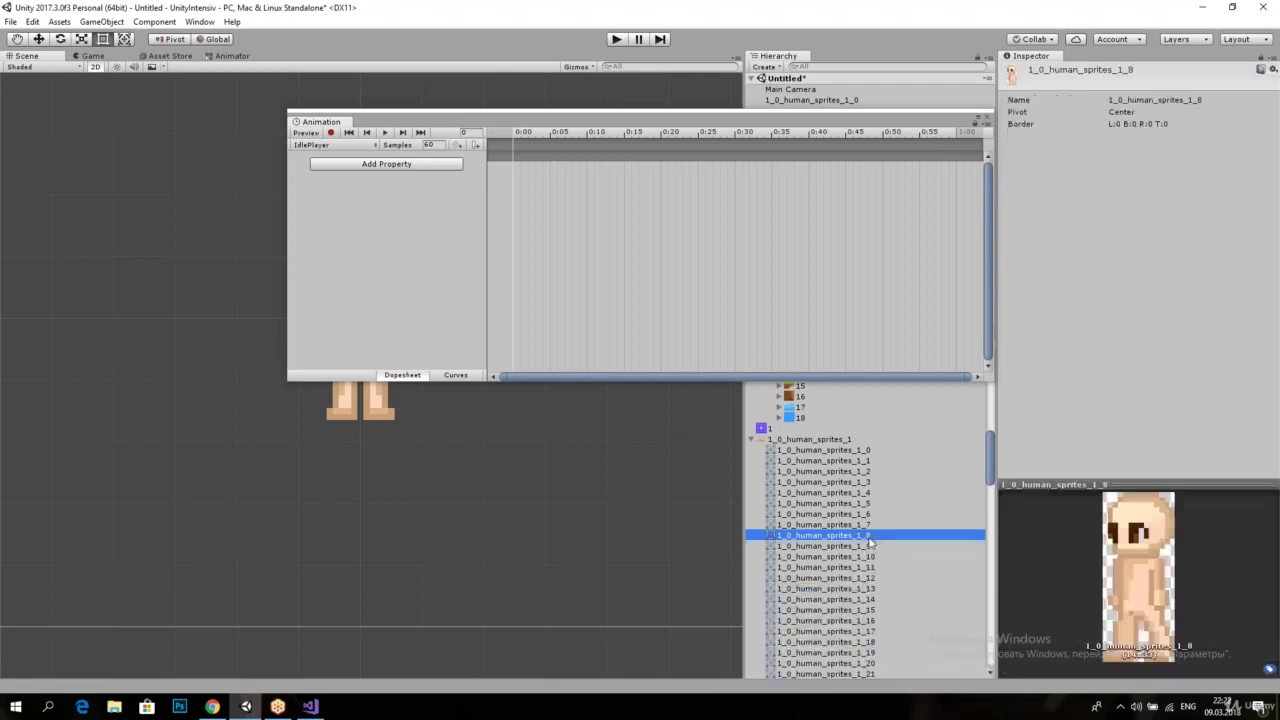
{"action": "left_click", "coordinate": [866, 557], "text": "shift"}
{"action": "left_click_drag", "start_coordinate": [866, 557], "coordinate": [600, 250]}
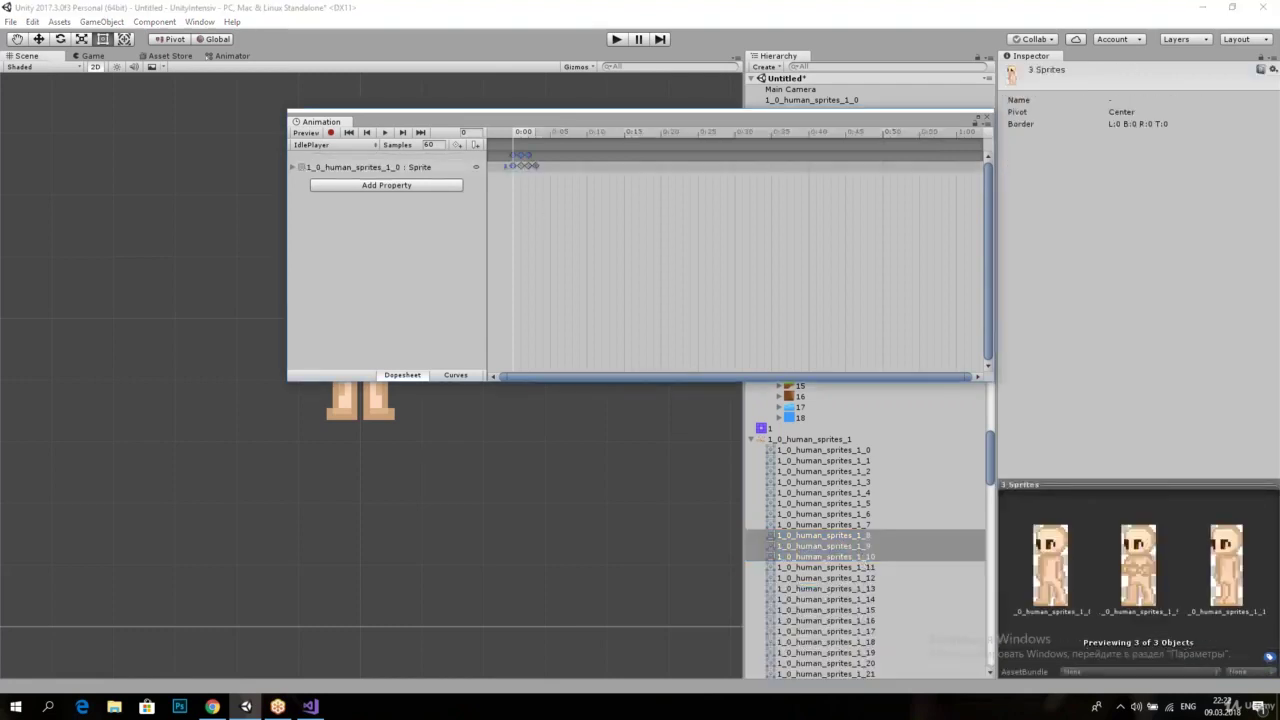
Step: Set the IdlePlayer clip's Samples to 3 and close the Animation window
{"action": "left_click", "coordinate": [428, 144]}
{"action": "left_click_drag", "start_coordinate": [413, 124], "coordinate": [598, 107]}
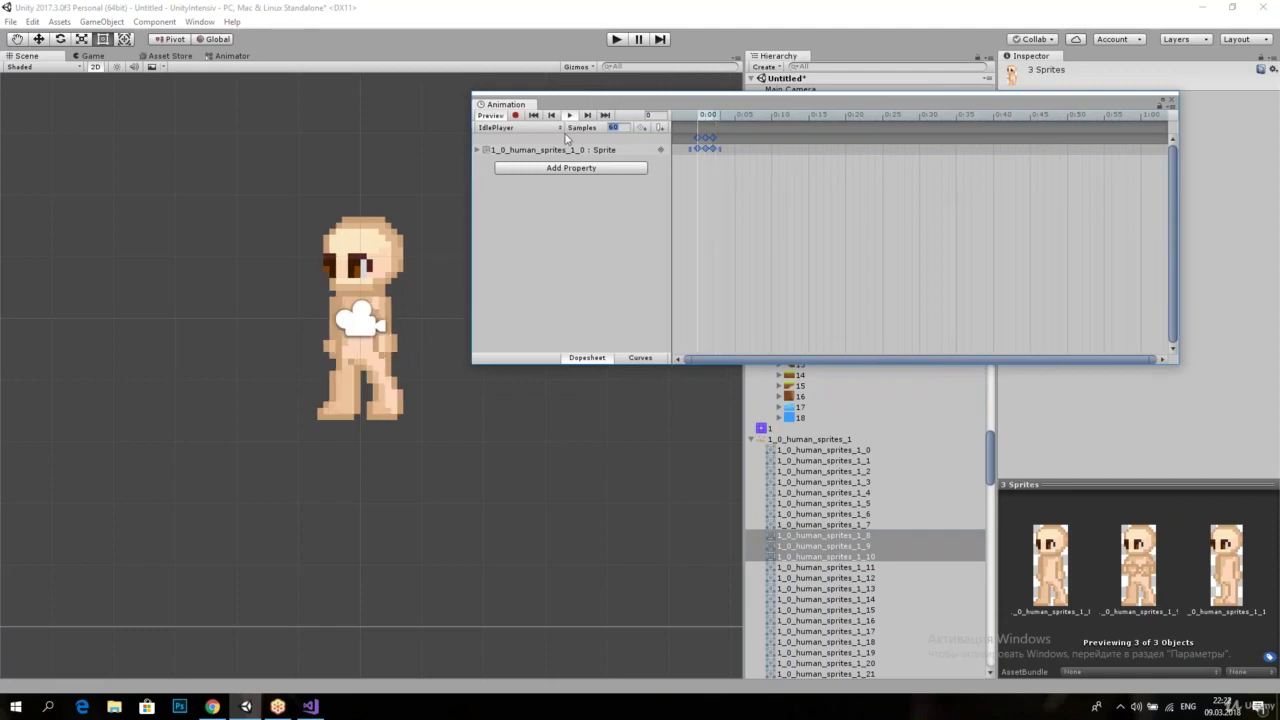
{"action": "type", "text": "13"}
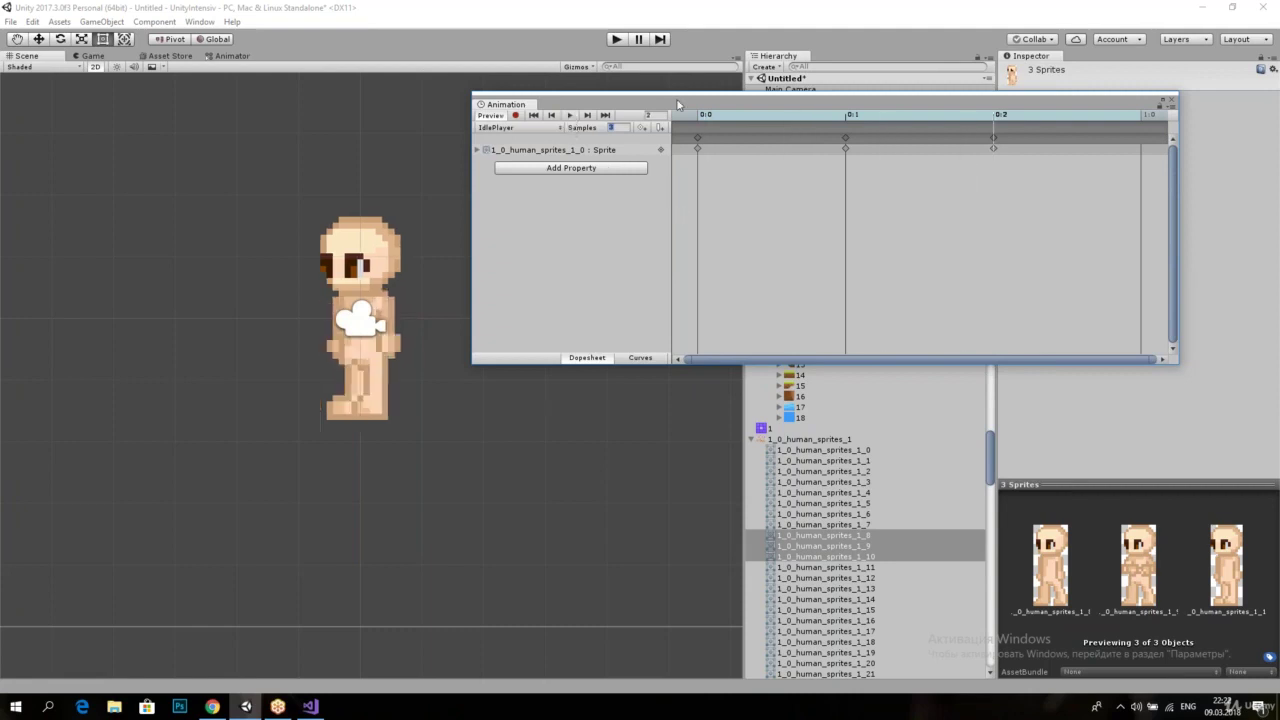
{"action": "left_click_drag", "start_coordinate": [560, 104], "coordinate": [259, 169]}
{"action": "left_click", "coordinate": [878, 509]}
{"action": "scroll", "coordinate": [878, 509], "scroll_direction": "up", "scroll_amount": 5}
Step: Delete the extra Run 0 and IdlePlayer states from the Animator graph
{"action": "scroll", "coordinate": [866, 497], "scroll_direction": "up", "scroll_amount": 5}
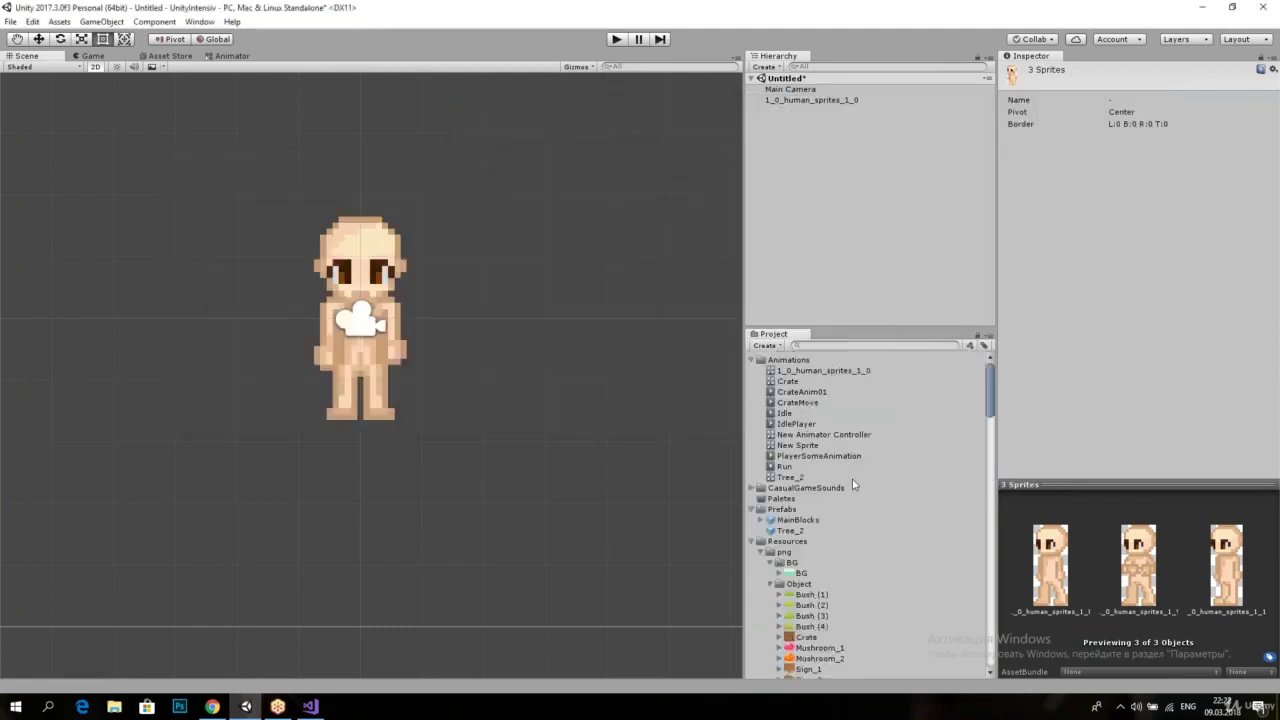
{"action": "left_click", "coordinate": [230, 56]}
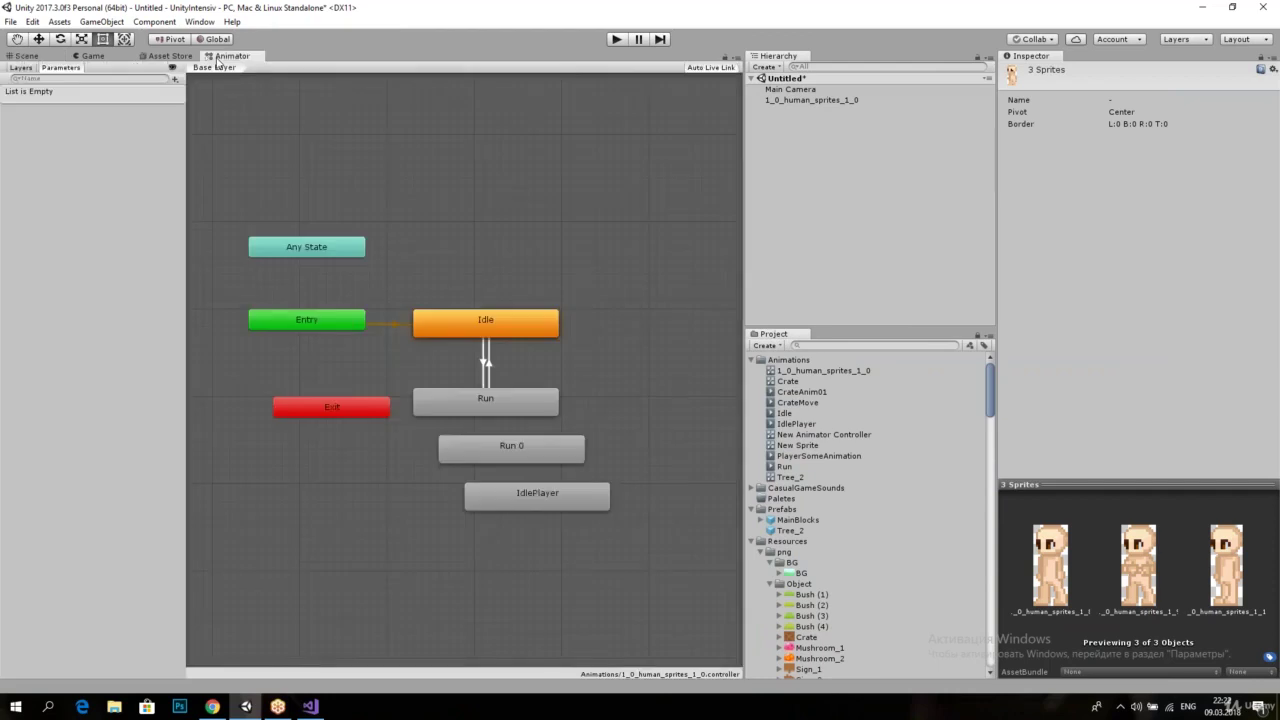
{"action": "left_click", "coordinate": [540, 448]}
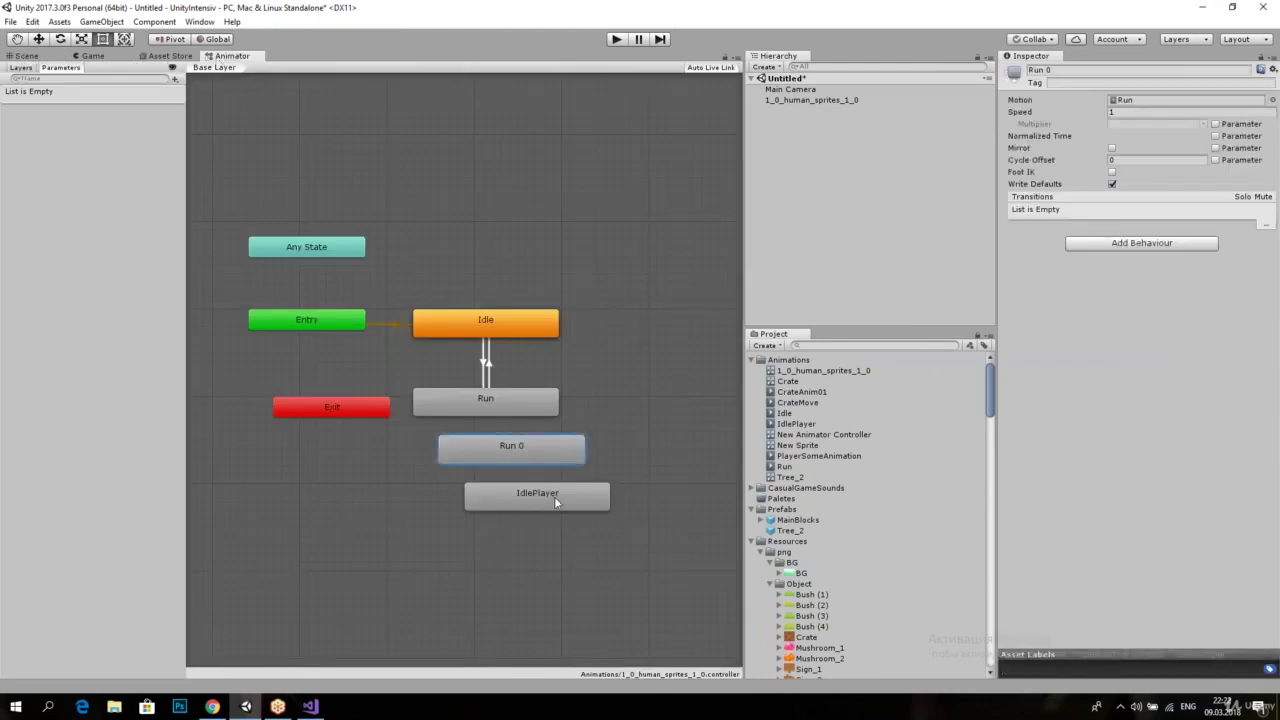
{"action": "left_click", "coordinate": [554, 496], "text": "ctrl"}
{"action": "key", "text": "Delete"}
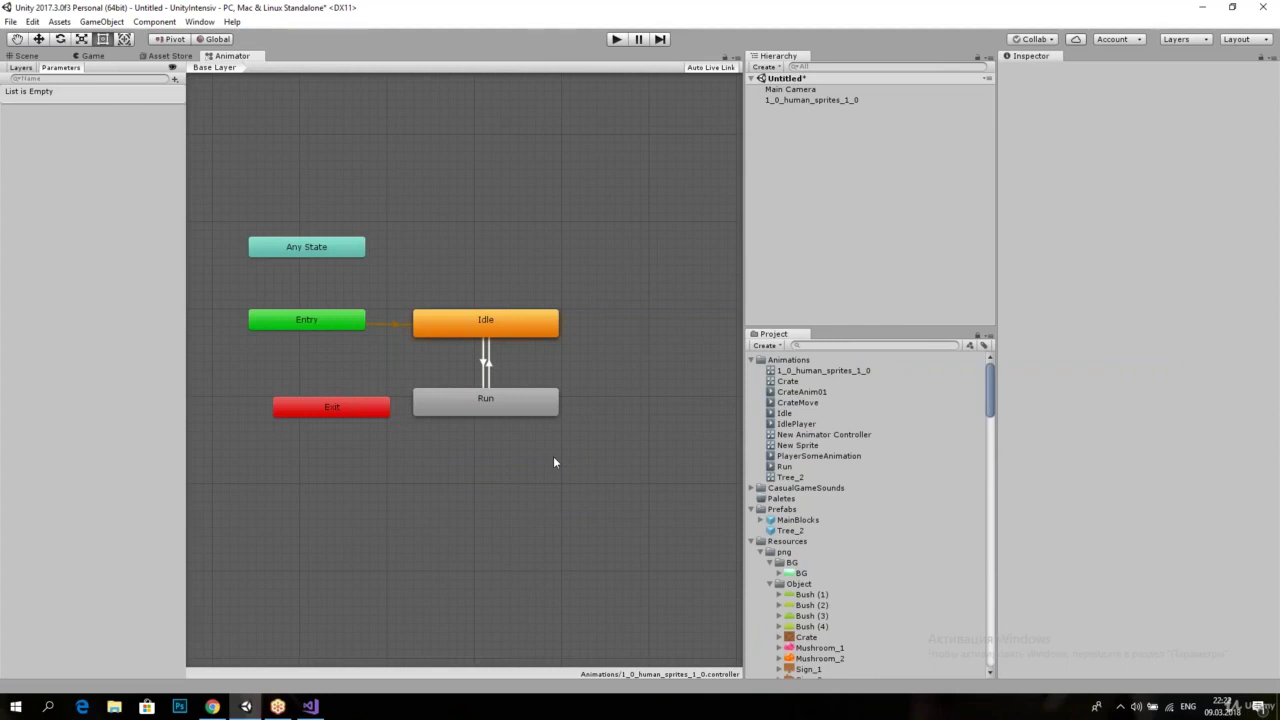
Step: Give the Idle state the IdlePlayer clip as its motion and select the Idle-to-Run transition
{"action": "left_click", "coordinate": [507, 412]}
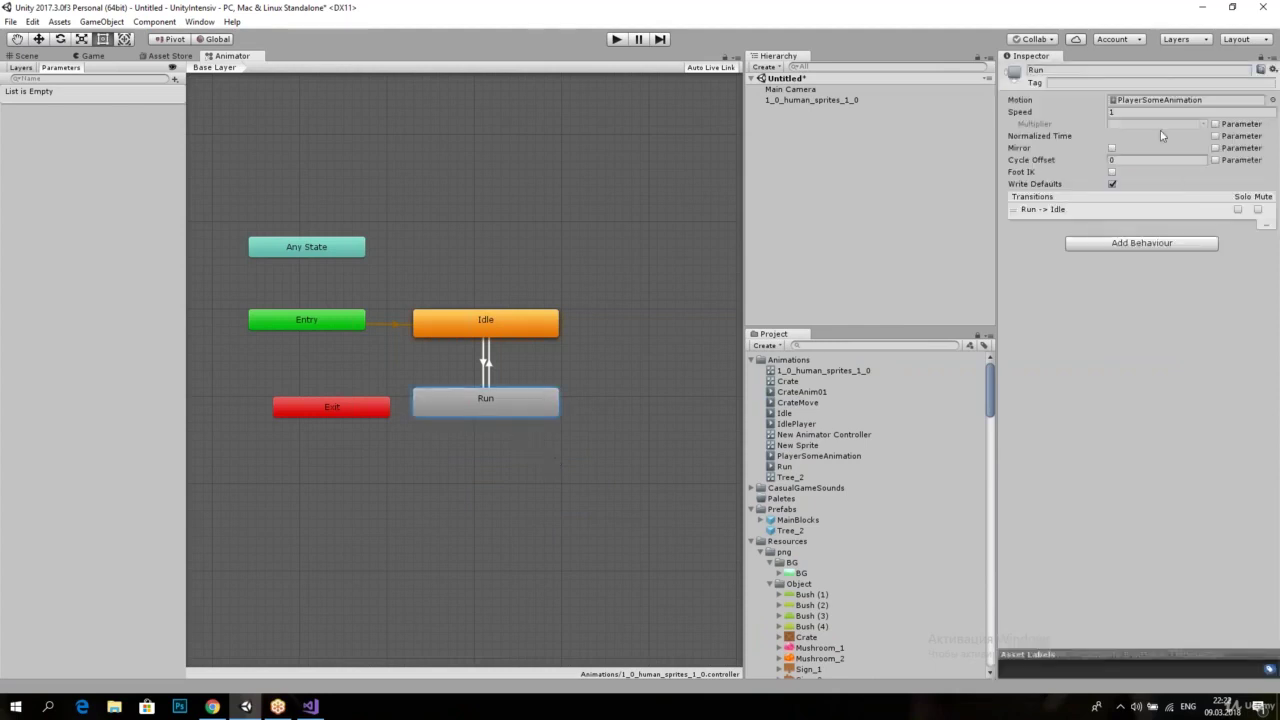
{"action": "left_click", "coordinate": [531, 325]}
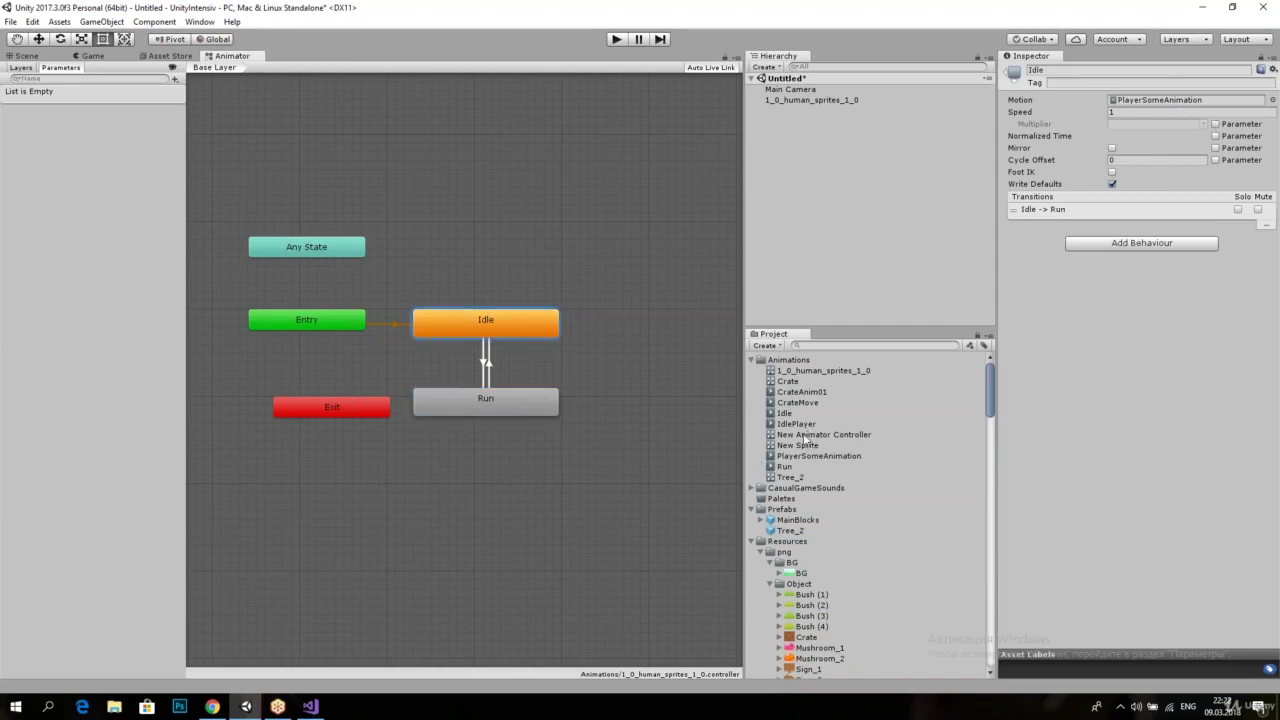
{"action": "left_click_drag", "start_coordinate": [796, 423], "coordinate": [1142, 103]}
{"action": "scroll", "coordinate": [498, 396], "scroll_direction": "up", "scroll_amount": 1}
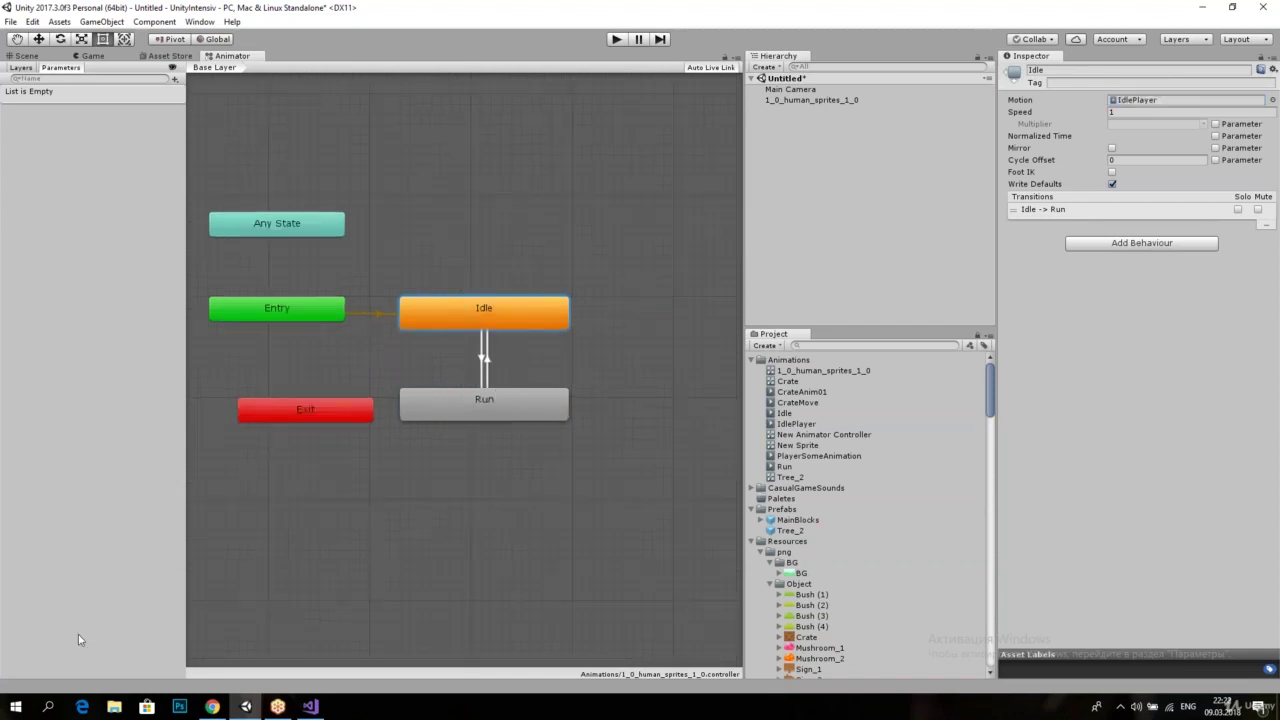
{"action": "left_click_drag", "start_coordinate": [272, 295], "coordinate": [405, 240]}
{"action": "left_click_drag", "start_coordinate": [488, 233], "coordinate": [504, 288]}
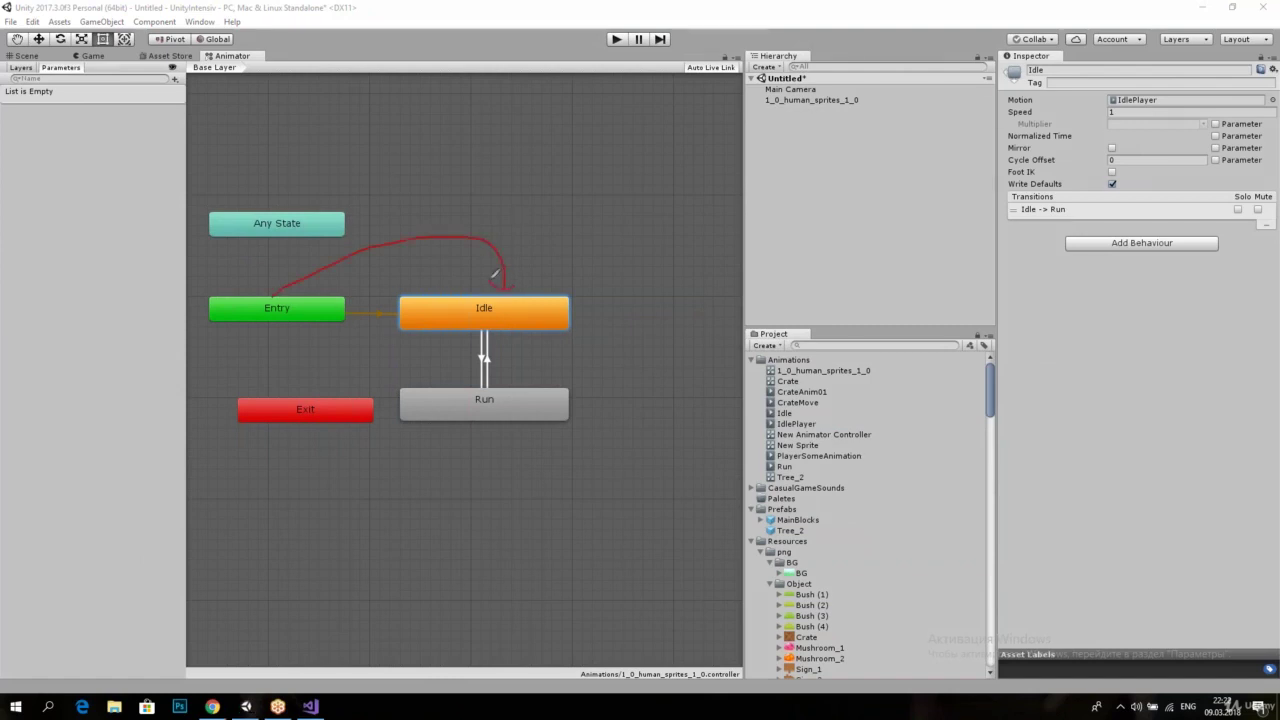
{"action": "mouse_move", "coordinate": [582, 321]}
{"action": "left_mouse_down"}
{"action": "mouse_move", "coordinate": [609, 351]}
{"action": "mouse_move", "coordinate": [578, 400]}
{"action": "left_mouse_up"}
{"action": "mouse_move", "coordinate": [407, 405]}
{"action": "left_mouse_down"}
{"action": "mouse_move", "coordinate": [368, 372]}
{"action": "mouse_move", "coordinate": [386, 304]}
{"action": "left_mouse_up"}
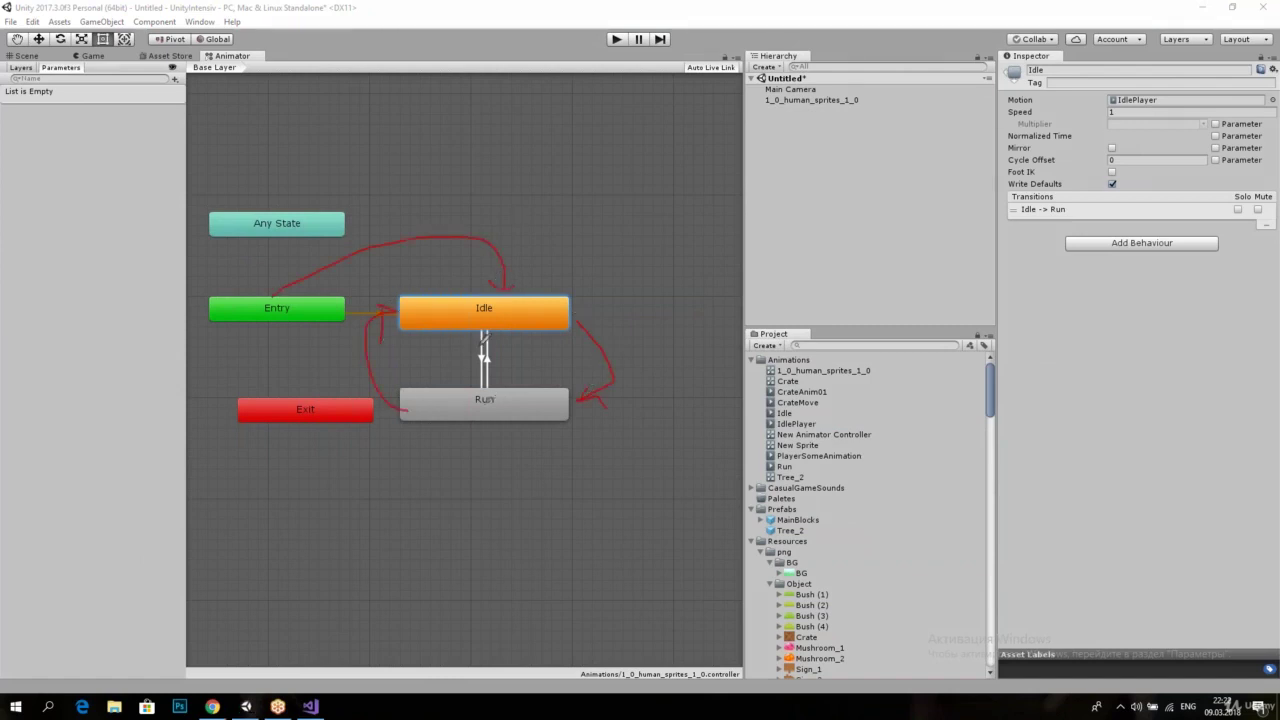
{"action": "mouse_move", "coordinate": [484, 336]}
{"action": "left_mouse_down"}
{"action": "mouse_move", "coordinate": [476, 369]}
{"action": "mouse_move", "coordinate": [500, 350]}
{"action": "mouse_move", "coordinate": [482, 368]}
{"action": "left_mouse_up"}
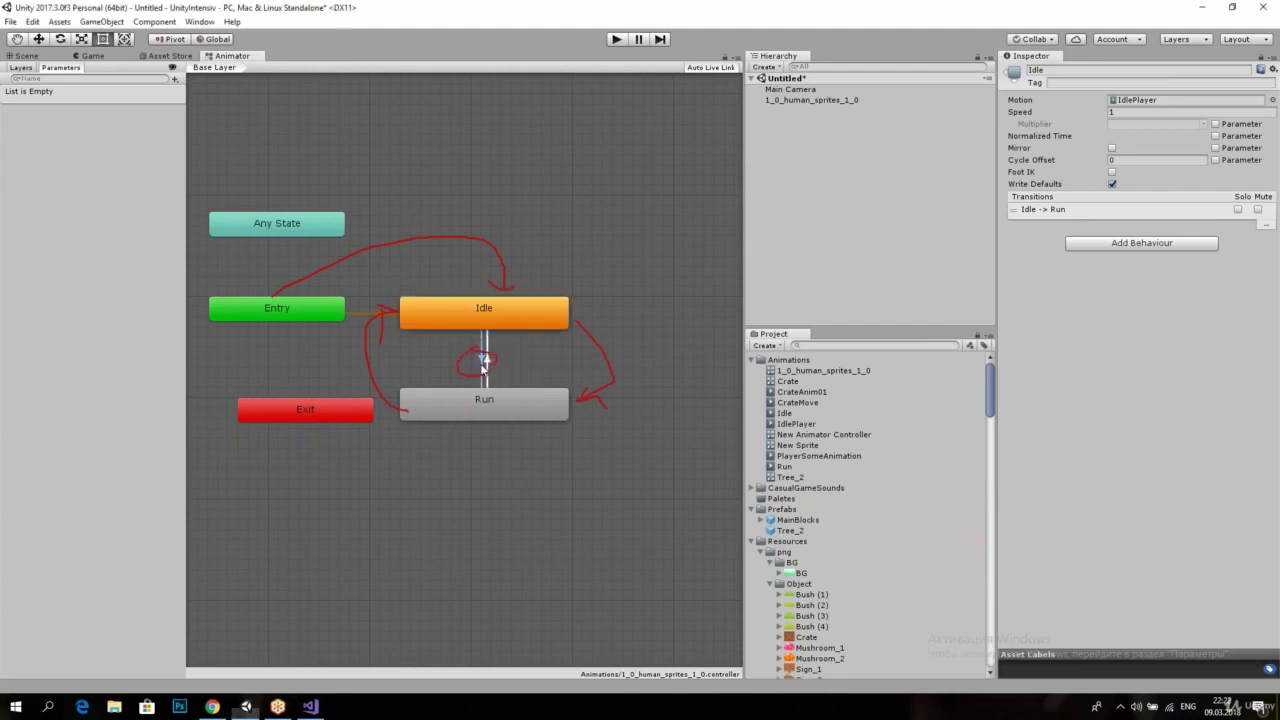
{"action": "left_click", "coordinate": [482, 368]}
Step: Uncheck Has Exit Time on both the Idle-to-Run and Run-to-Idle transitions
{"action": "scroll", "coordinate": [482, 368], "scroll_direction": "up", "scroll_amount": 1}
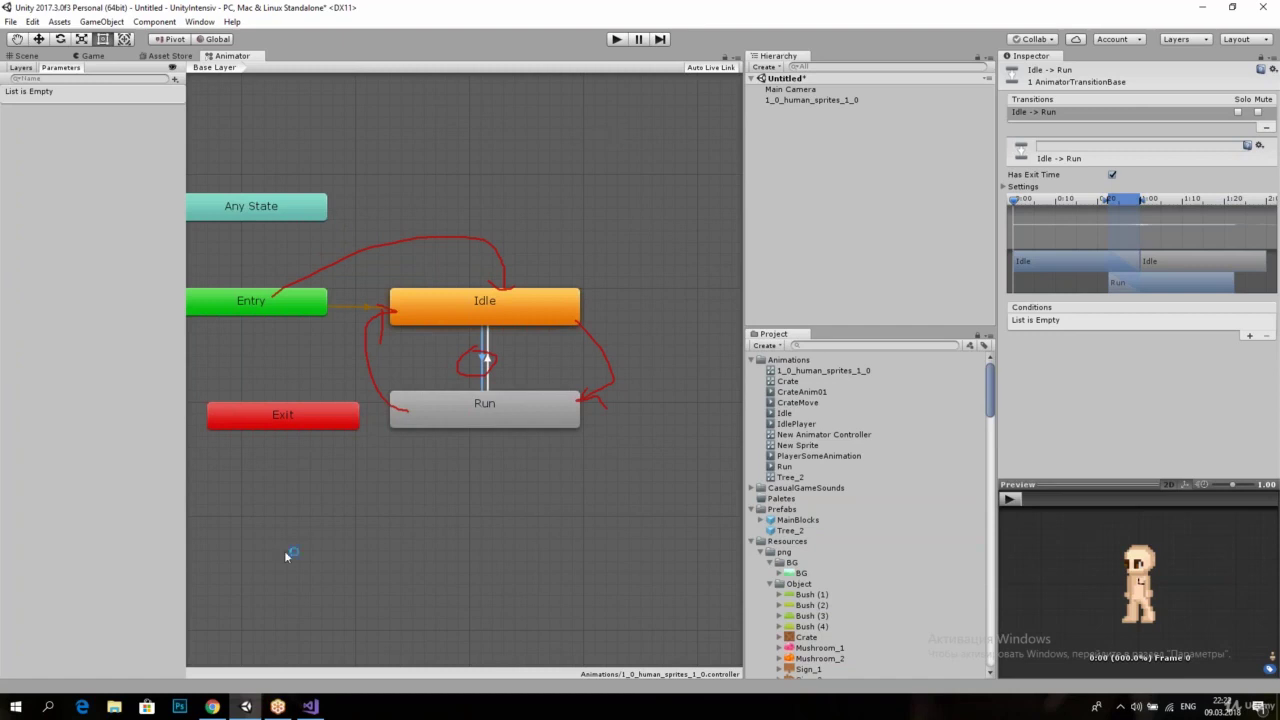
{"action": "key", "text": "Escape"}
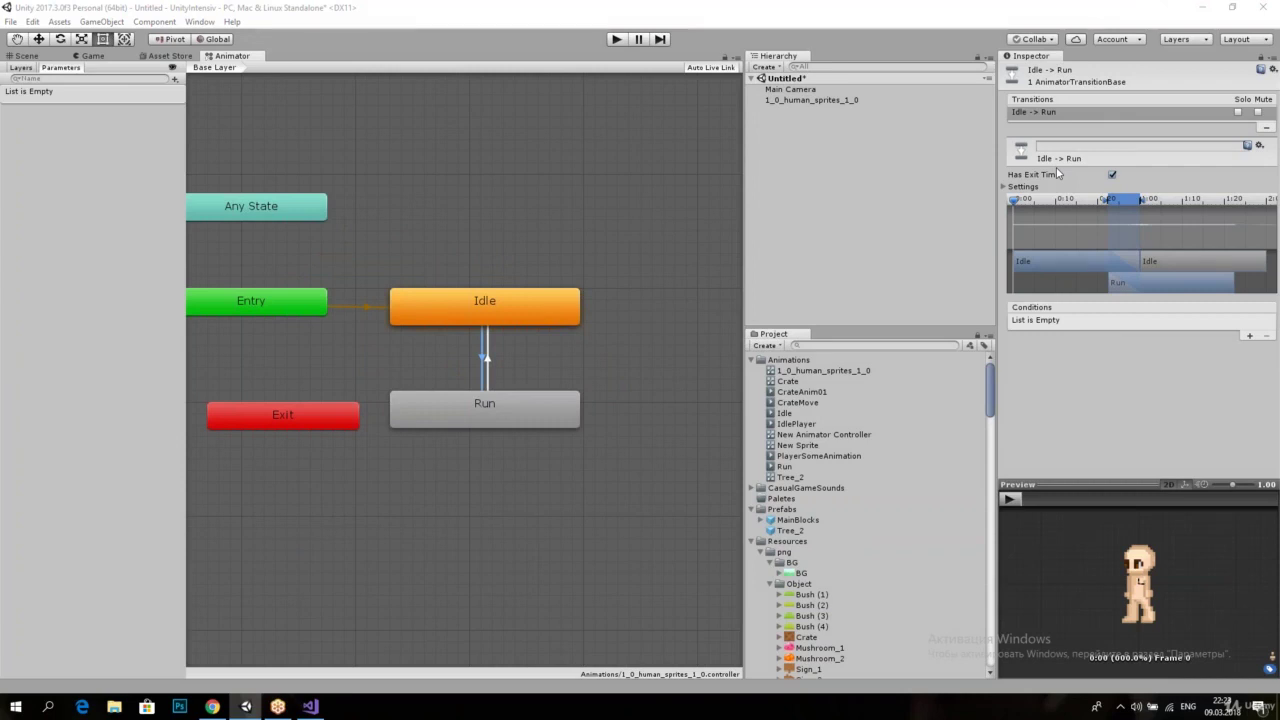
{"action": "left_click", "coordinate": [1112, 175]}
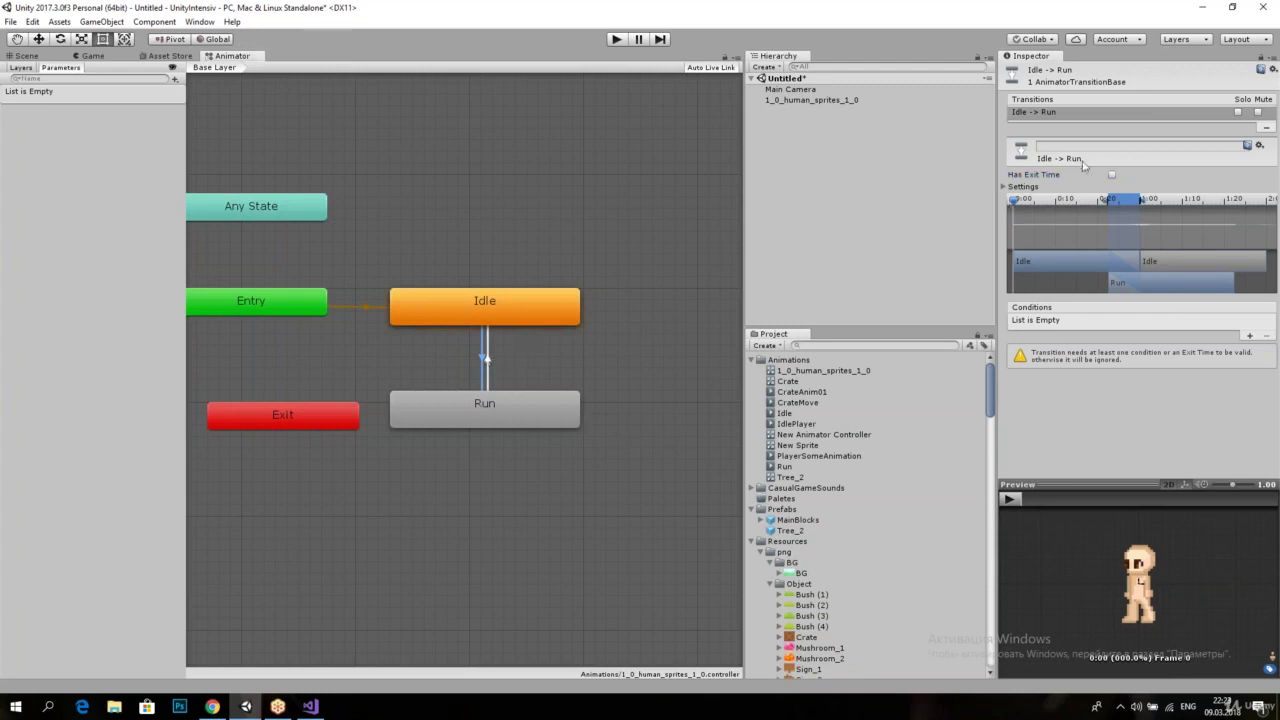
{"action": "left_click", "coordinate": [489, 357]}
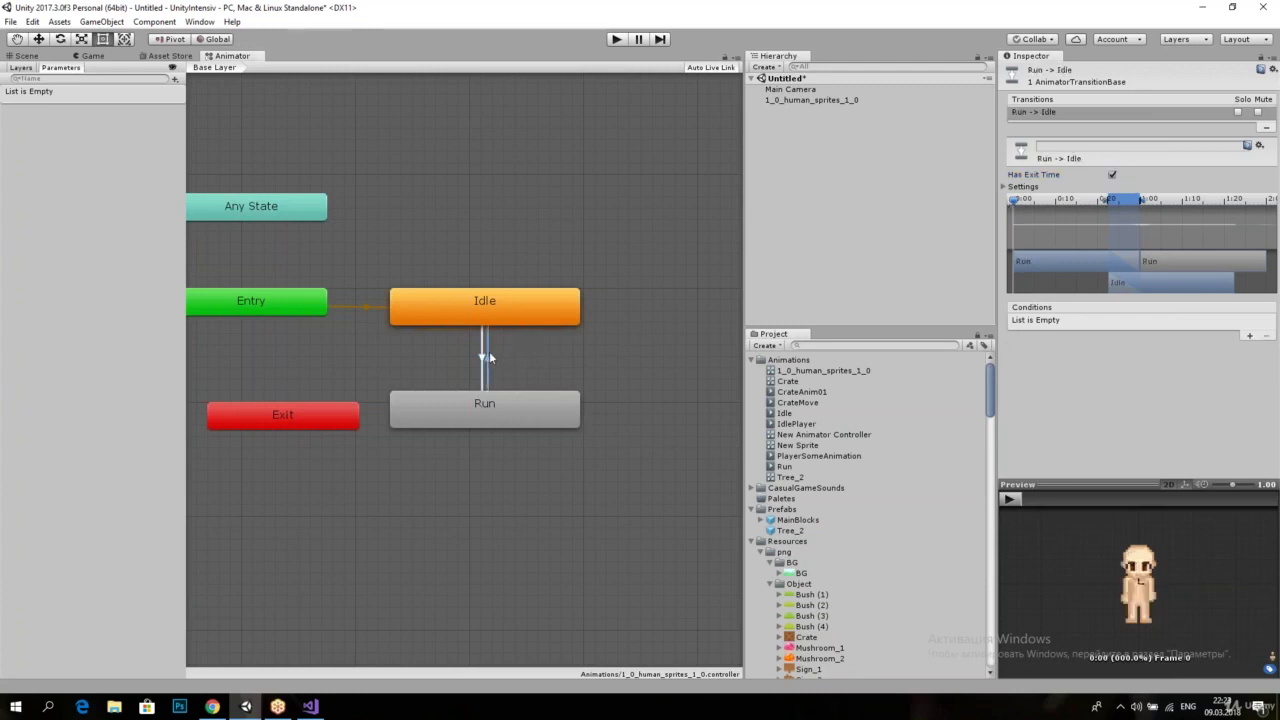
{"action": "left_click", "coordinate": [1112, 175]}
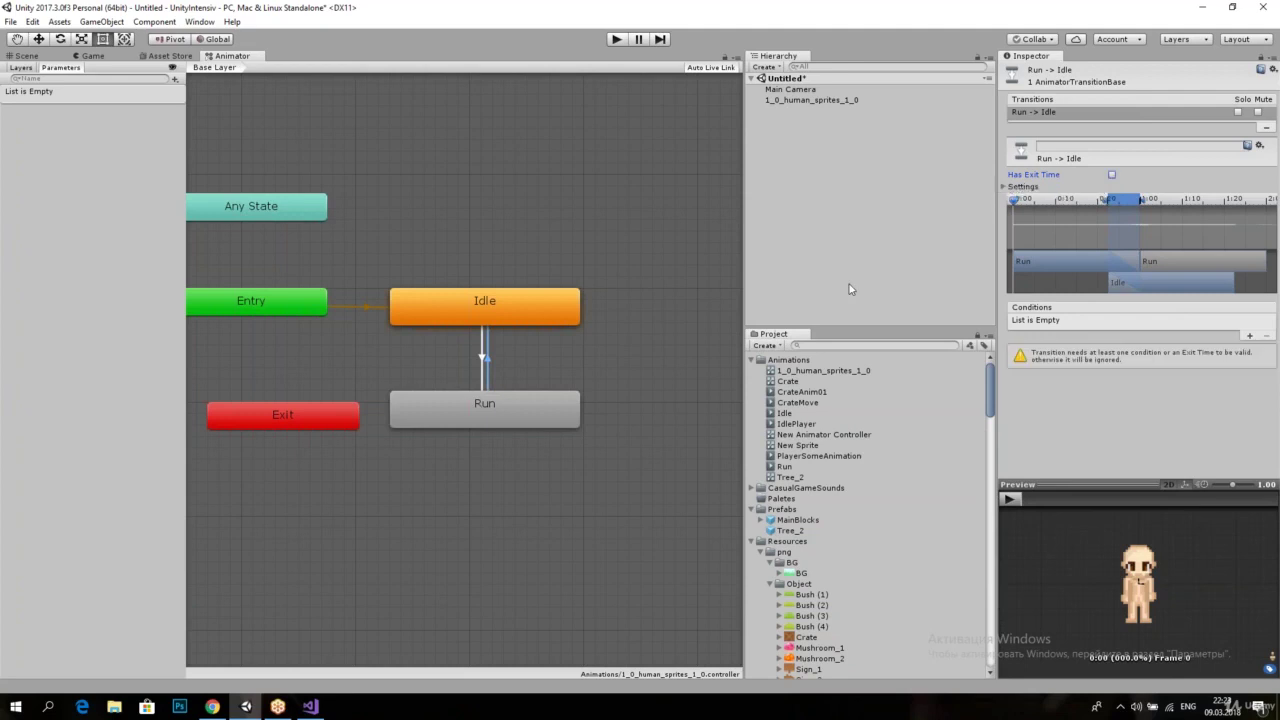
{"action": "left_click", "coordinate": [481, 364]}
{"action": "left_click", "coordinate": [487, 358]}
{"action": "left_click", "coordinate": [484, 360]}
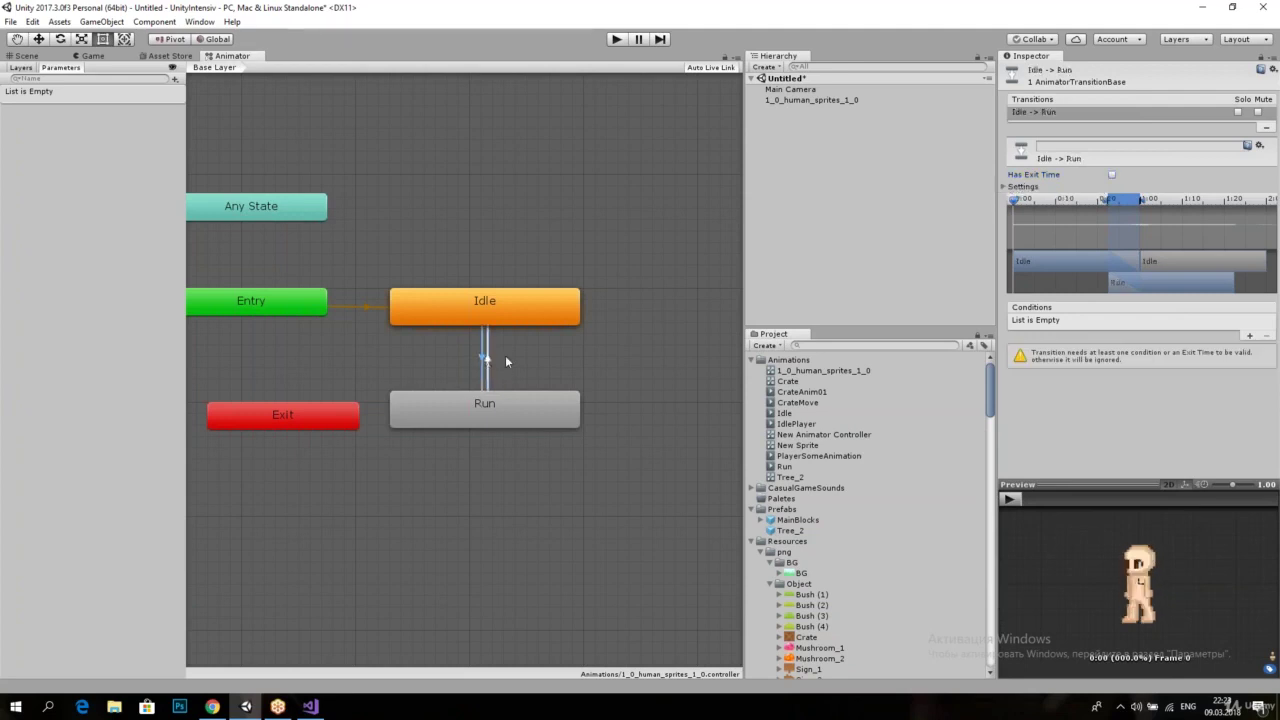
Step: Change Idle-to-Run Transition Duration from 0.25 to 0 with Fixed Duration kept on, previewing it
{"action": "left_click", "coordinate": [1009, 186]}
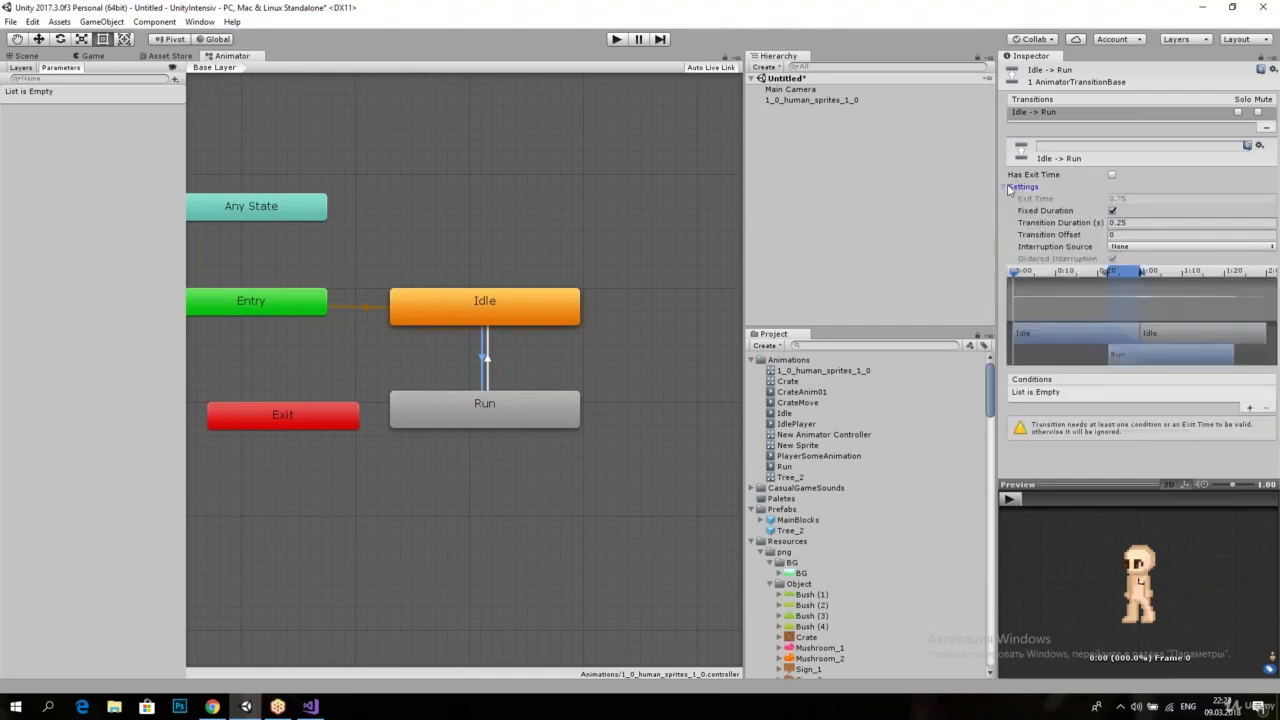
{"action": "left_click", "coordinate": [1008, 499]}
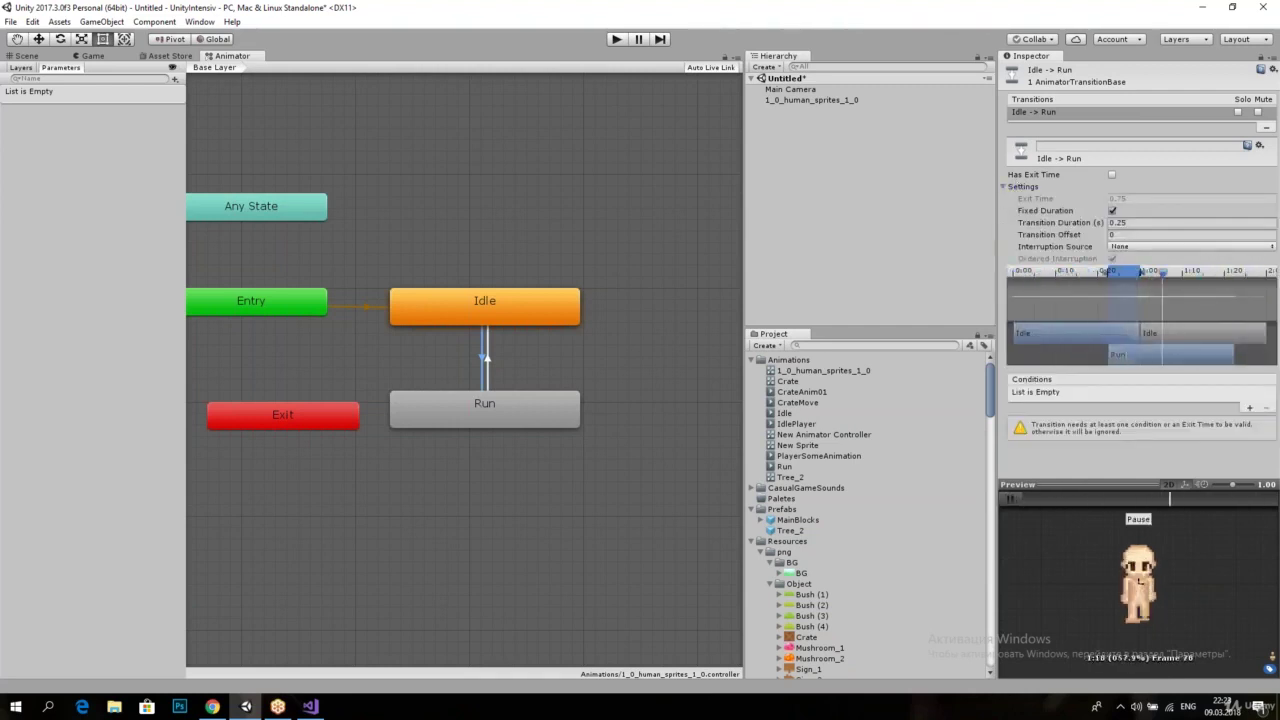
{"action": "left_click", "coordinate": [1009, 499]}
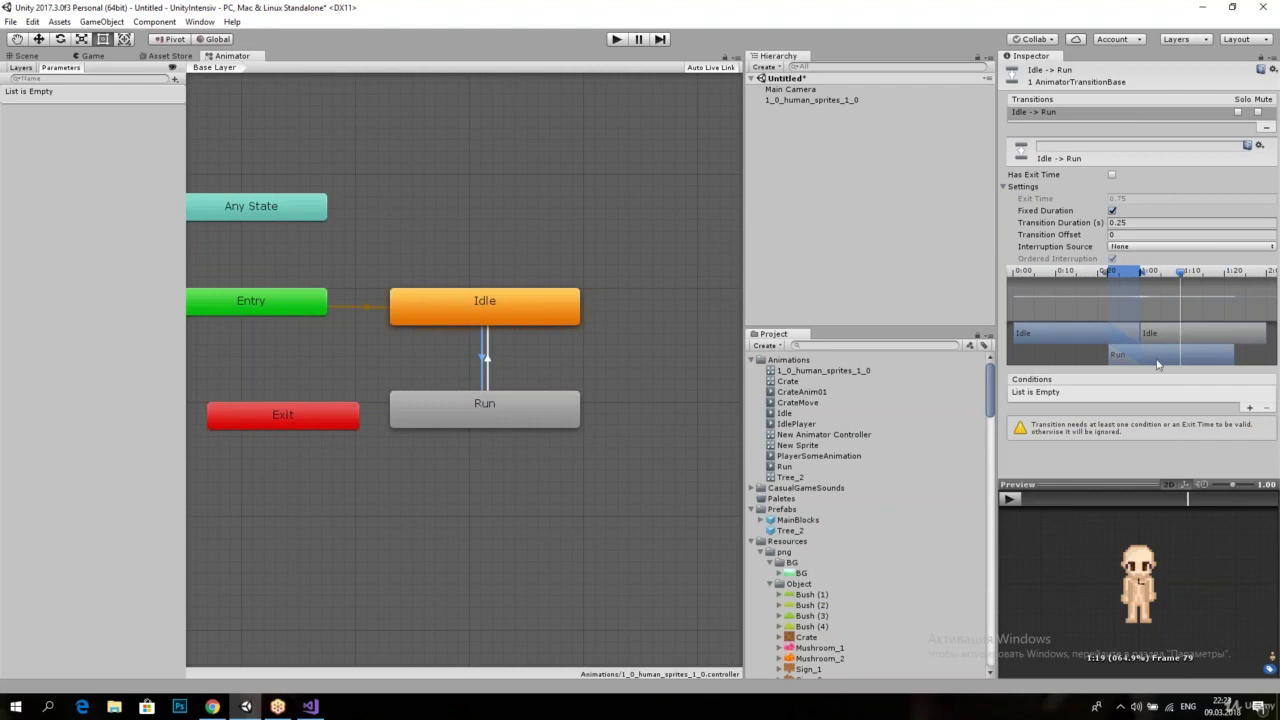
{"action": "left_click", "coordinate": [1122, 222]}
{"action": "type", "text": "0"}
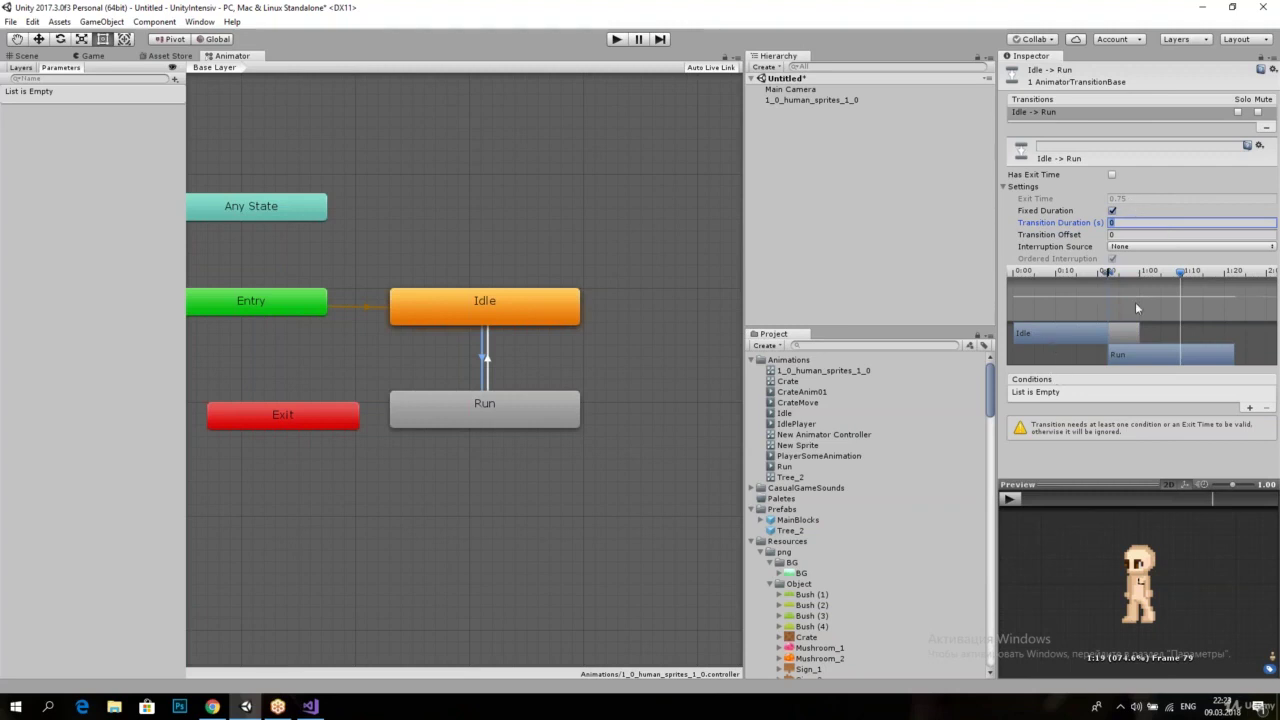
{"action": "left_click", "coordinate": [1010, 499]}
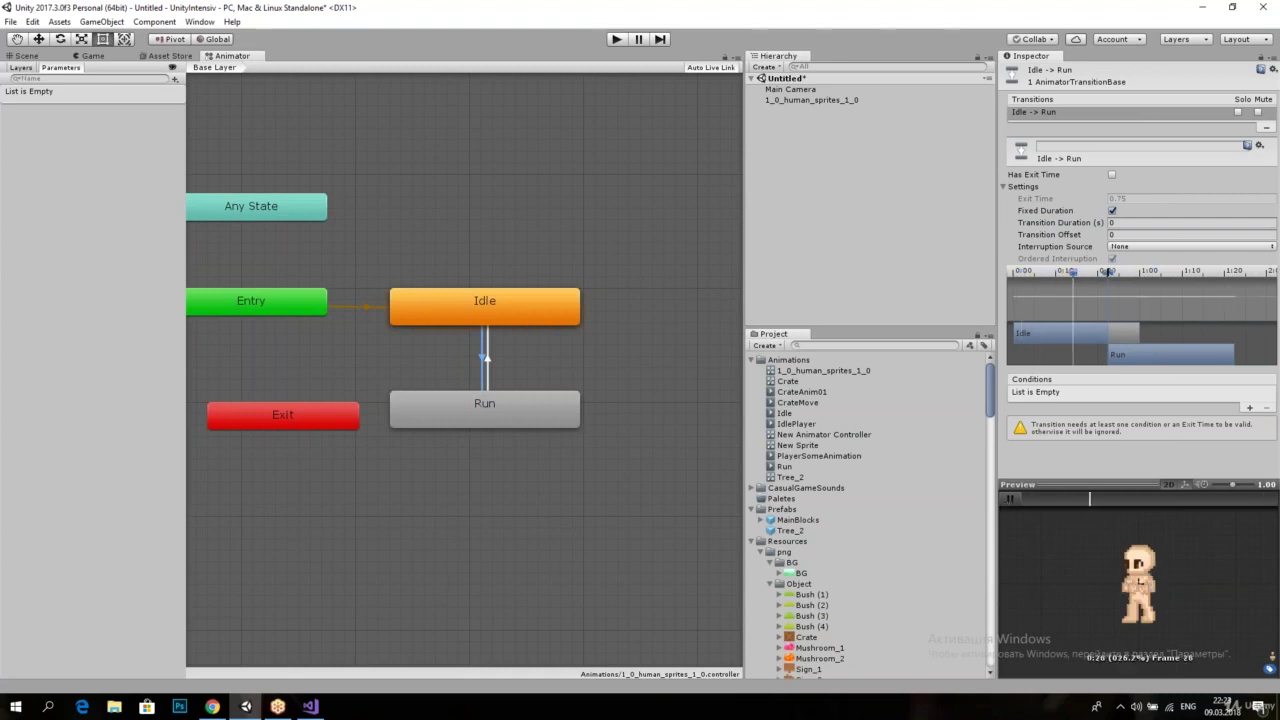
{"action": "left_click", "coordinate": [1010, 499]}
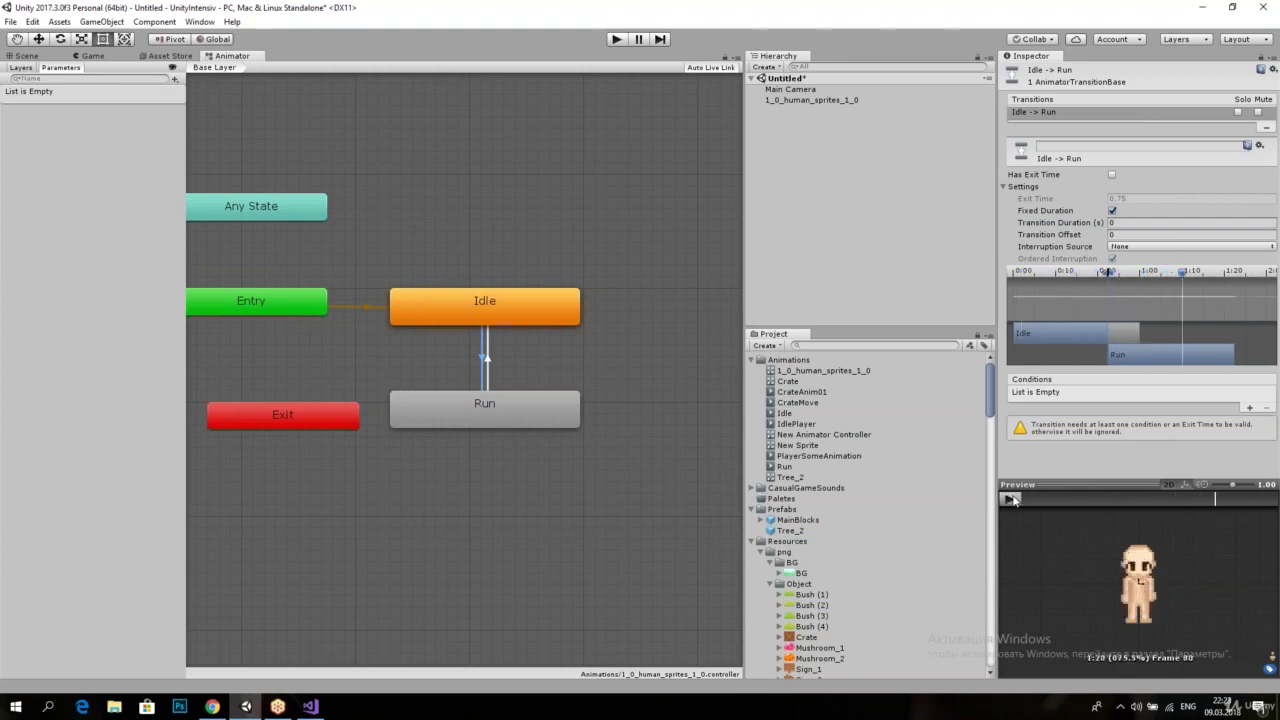
{"action": "left_click", "coordinate": [1112, 210]}
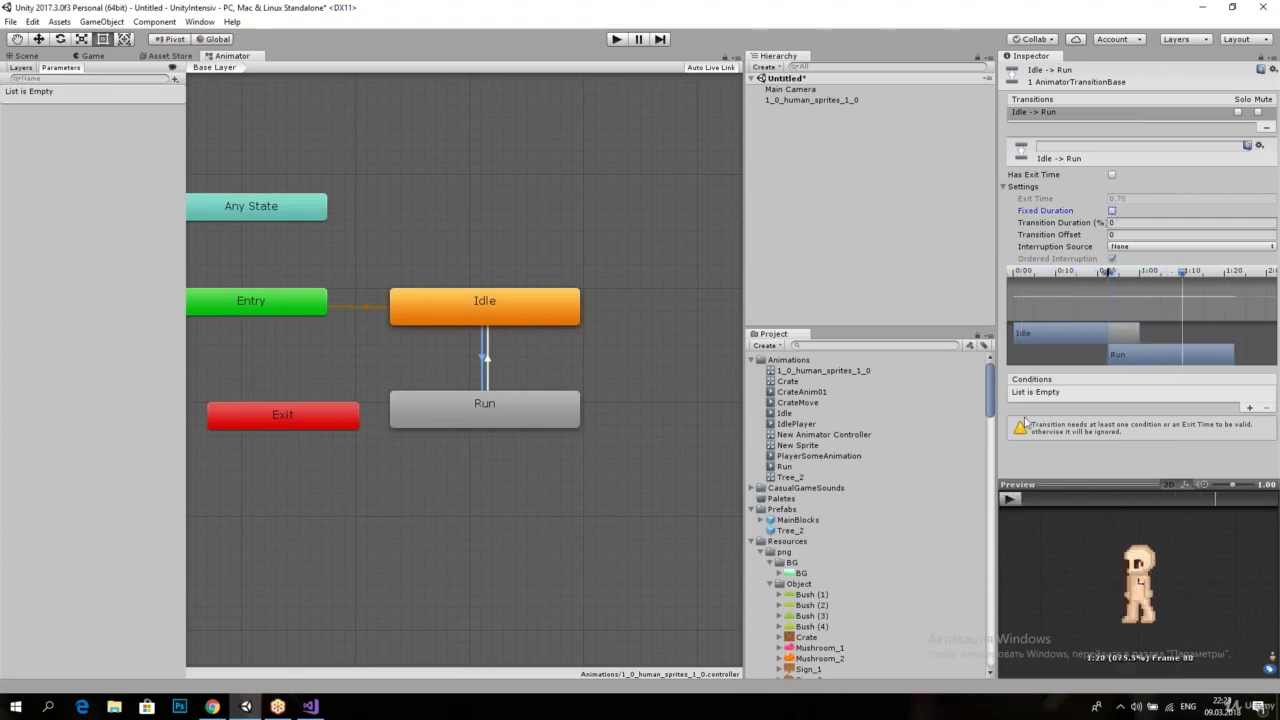
{"action": "left_click", "coordinate": [1112, 211]}
{"action": "left_click", "coordinate": [1114, 222]}
Step: Select the Run-to-Idle transition and set its Transition Duration to 0
{"action": "left_click", "coordinate": [1090, 500]}
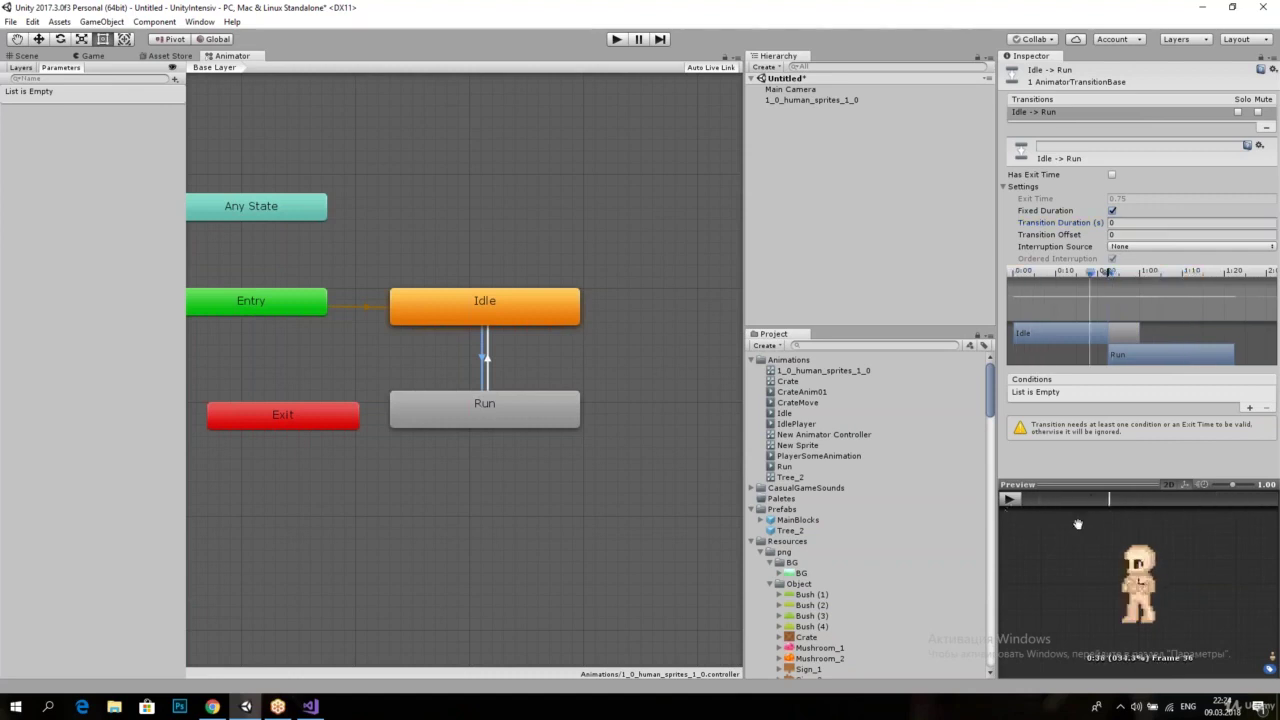
{"action": "left_click", "coordinate": [484, 372]}
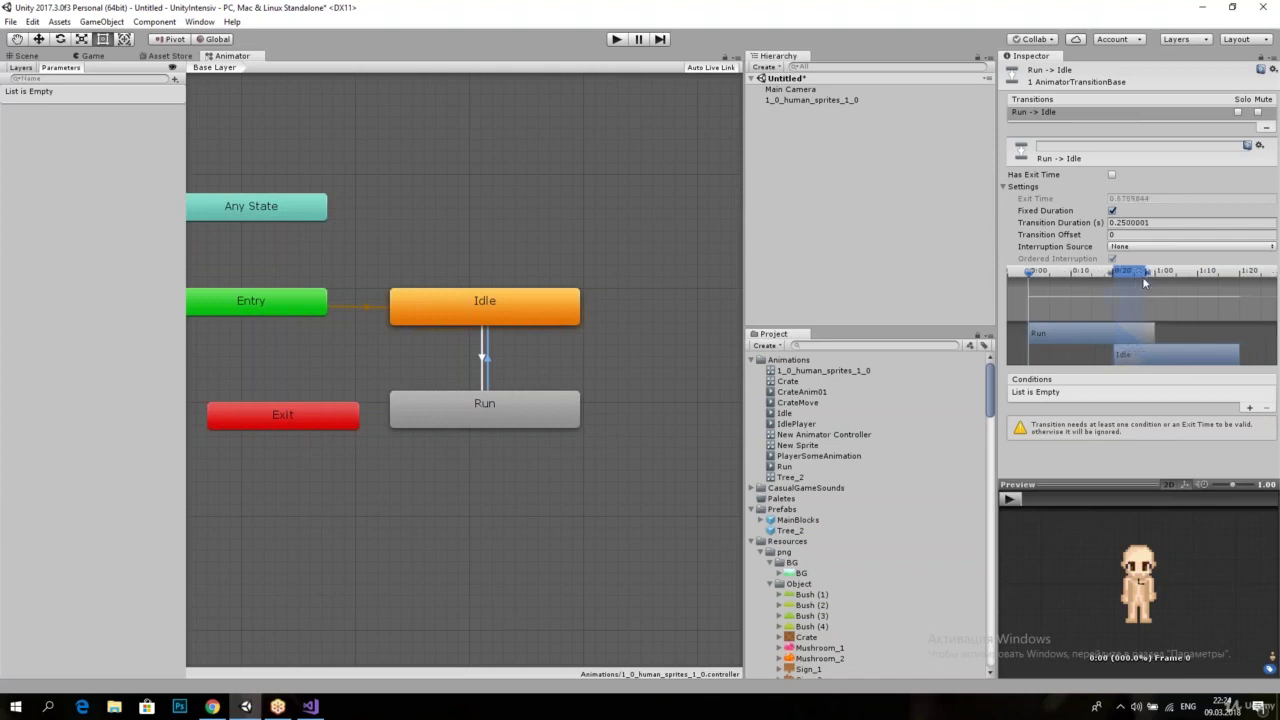
{"action": "mouse_move", "coordinate": [1131, 284]}
{"action": "left_mouse_down"}
{"action": "mouse_move", "coordinate": [1110, 280]}
{"action": "mouse_move", "coordinate": [1175, 287]}
{"action": "mouse_move", "coordinate": [1165, 265]}
{"action": "left_mouse_up"}
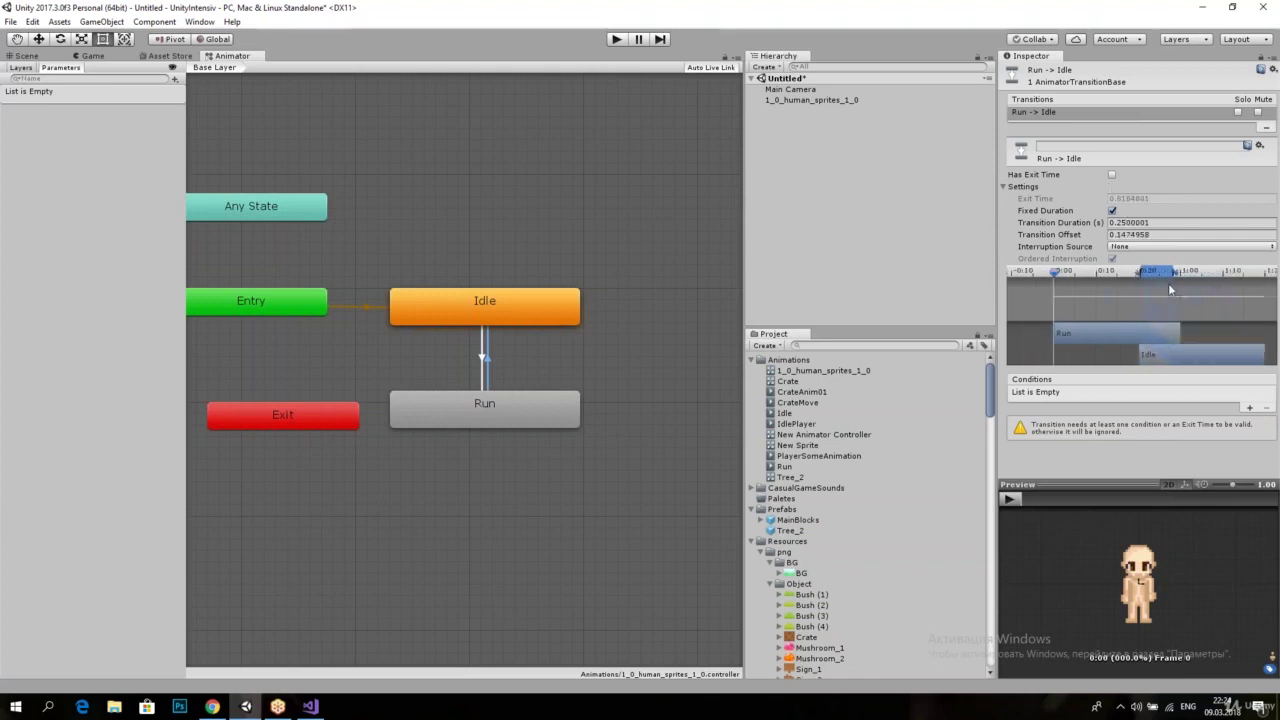
{"action": "left_click", "coordinate": [1165, 222]}
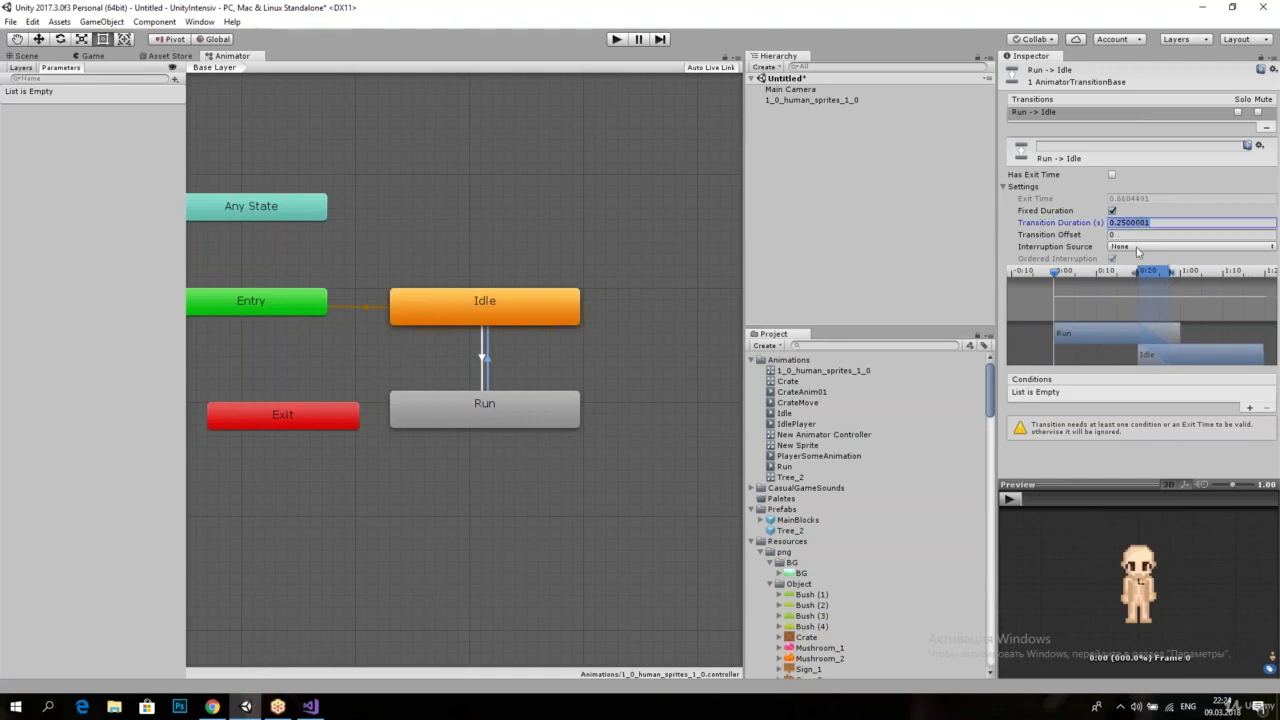
{"action": "type", "text": "0"}
{"action": "key", "text": "Return"}
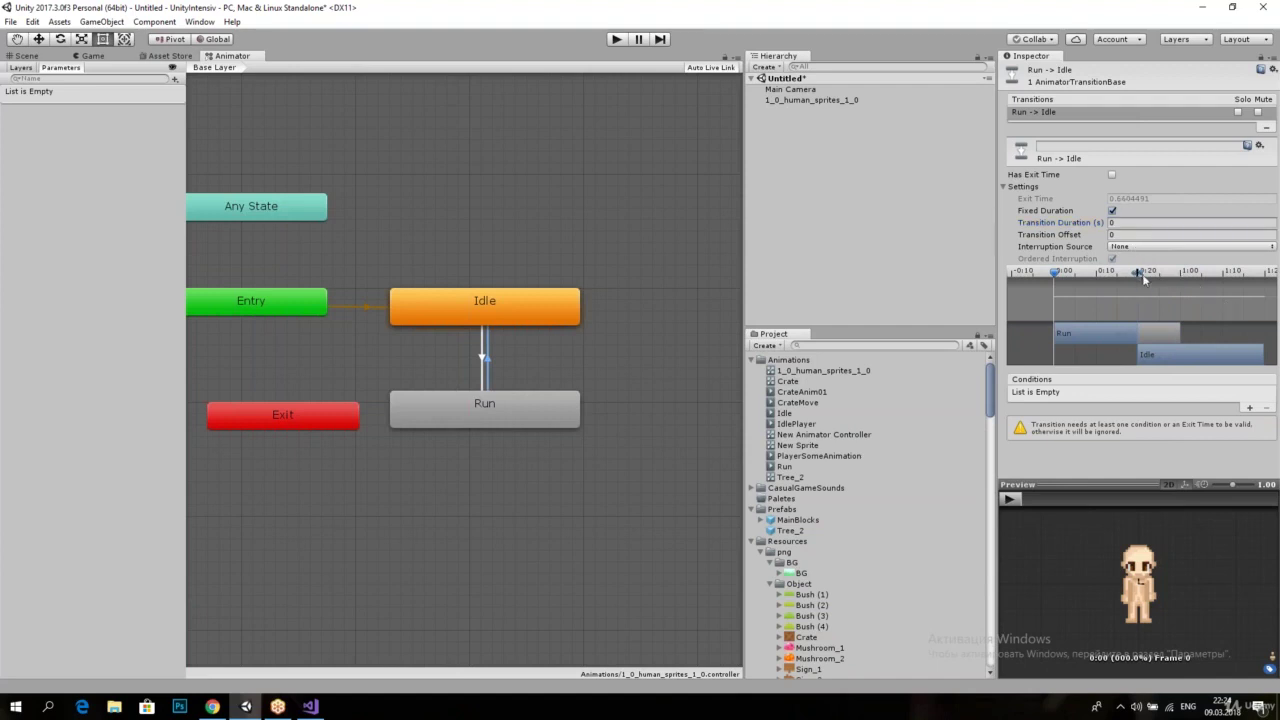
Step: Zero both Transition Duration and Transition Offset, preview the switch, and reselect Idle-to-Run
{"action": "left_click_drag", "start_coordinate": [1140, 274], "coordinate": [1138, 272]}
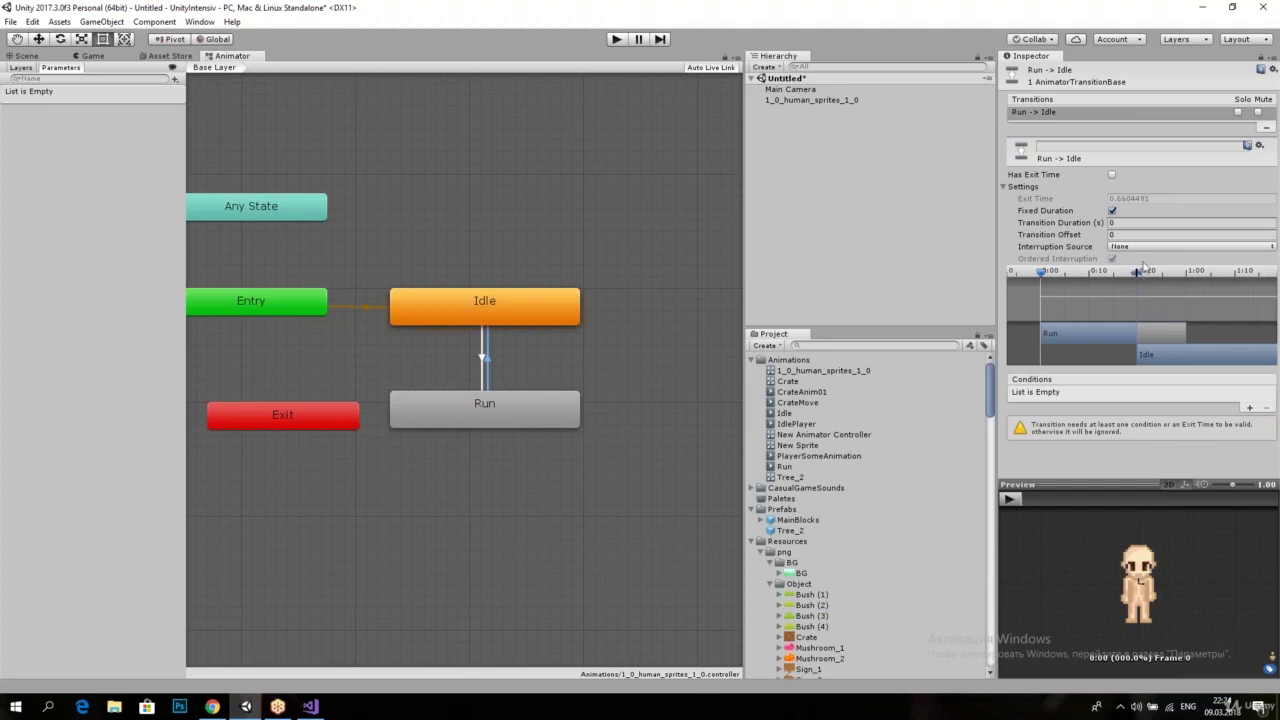
{"action": "left_click_drag", "start_coordinate": [1151, 279], "coordinate": [1202, 288]}
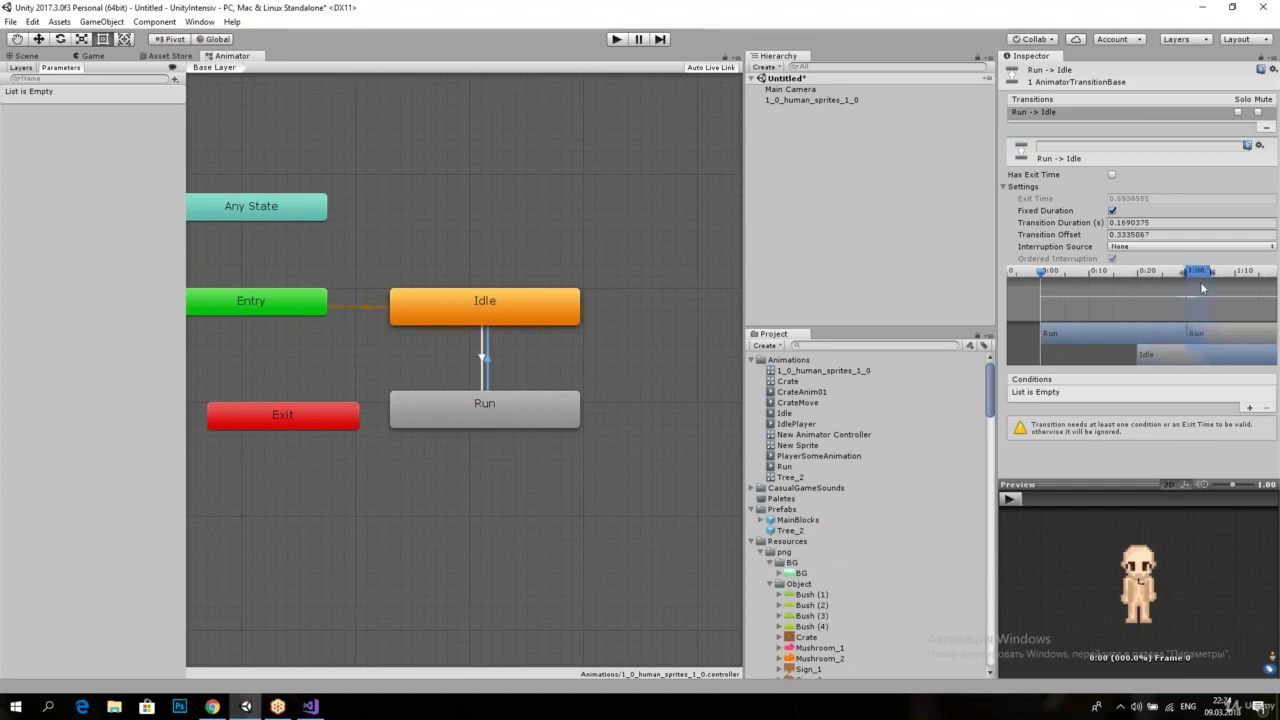
{"action": "left_click", "coordinate": [1160, 224]}
{"action": "type", "text": "0"}
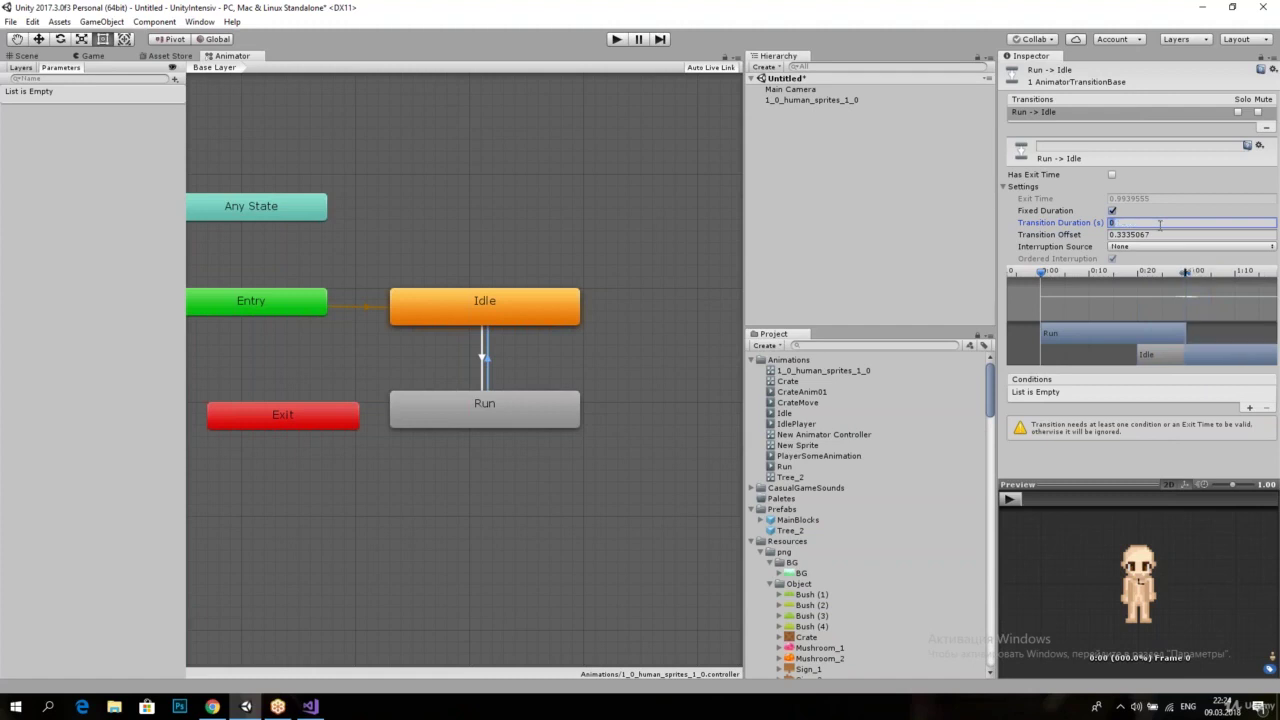
{"action": "left_click", "coordinate": [1149, 234]}
{"action": "type", "text": "0"}
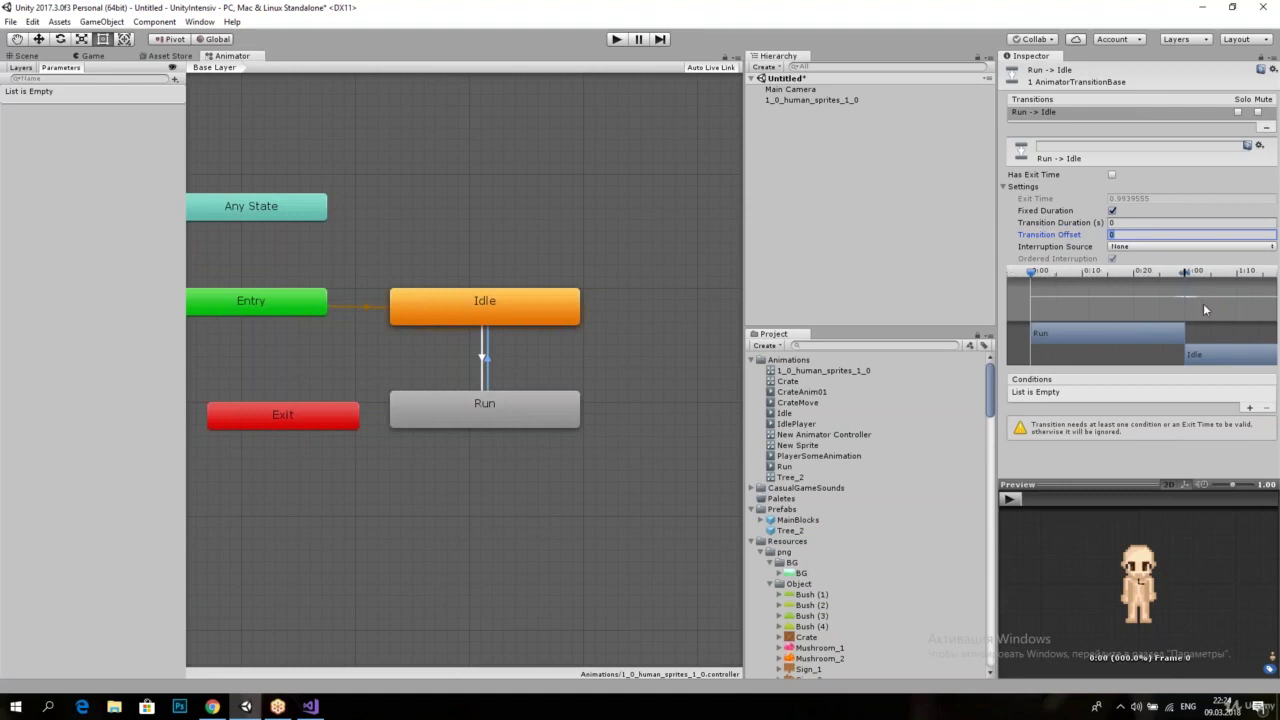
{"action": "scroll", "coordinate": [1200, 296], "scroll_direction": "down", "scroll_amount": 2}
{"action": "left_click", "coordinate": [1010, 500]}
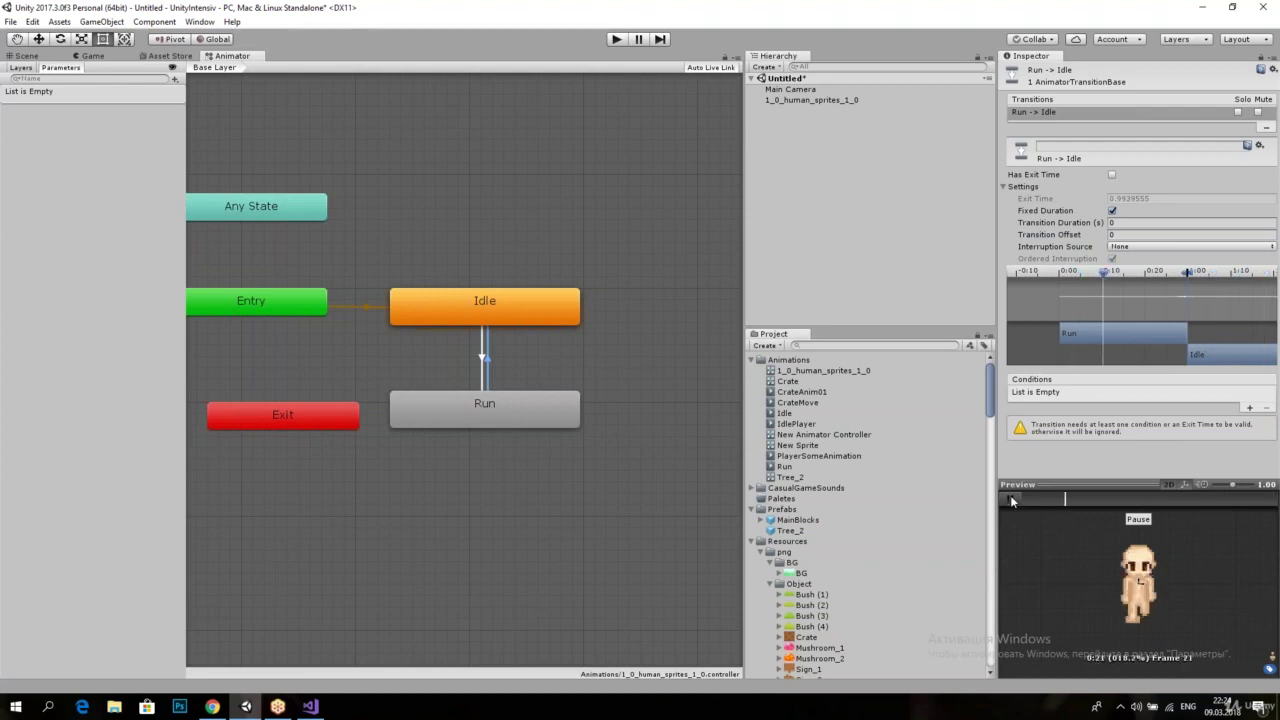
{"action": "left_click", "coordinate": [478, 362]}
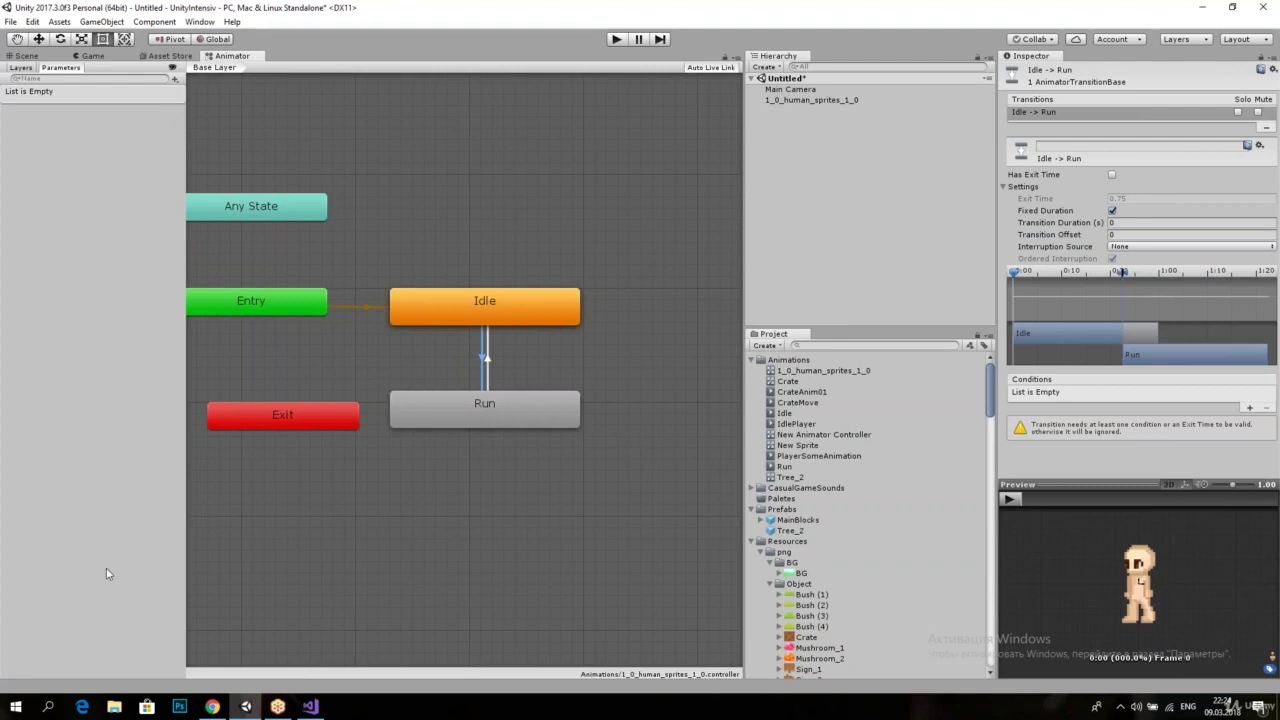
Step: Use the Parameters list's + button to show the Float, Int, Bool and Trigger options
{"action": "mouse_move", "coordinate": [160, 206]}
{"action": "left_mouse_down"}
{"action": "mouse_move", "coordinate": [43, 143]}
{"action": "mouse_move", "coordinate": [56, 208]}
{"action": "left_mouse_up"}
{"action": "left_click", "coordinate": [176, 80]}
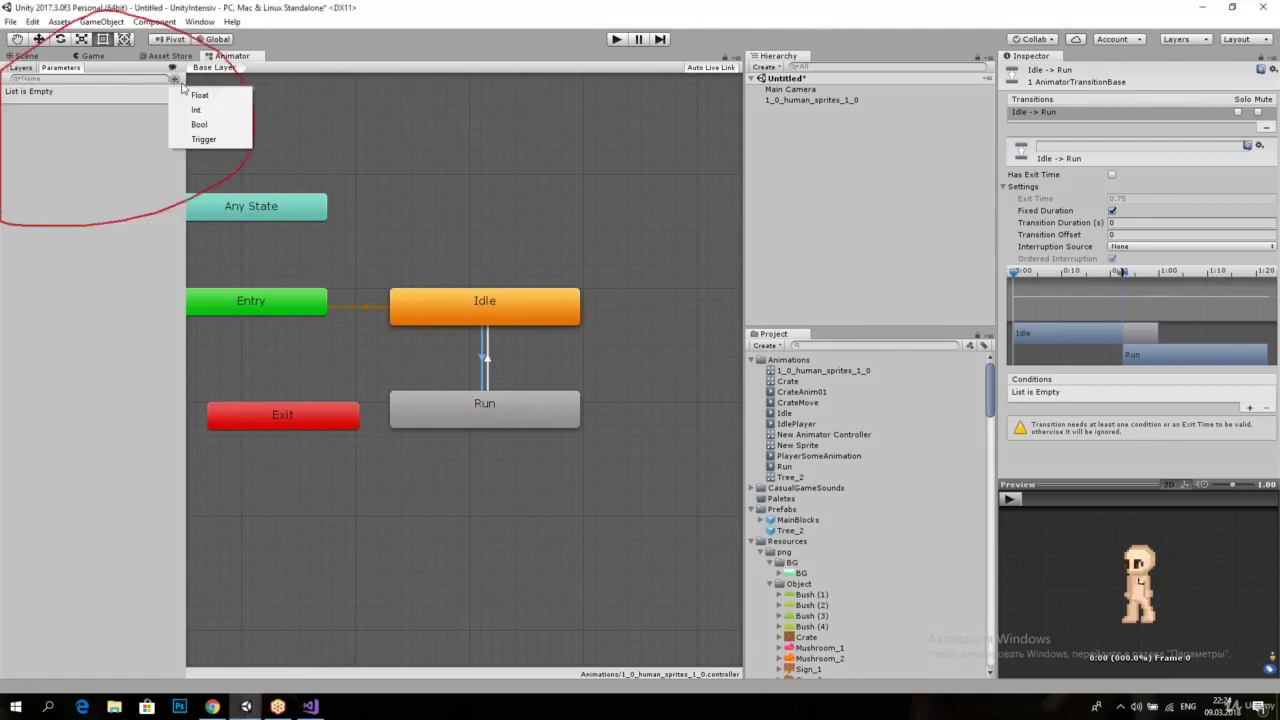
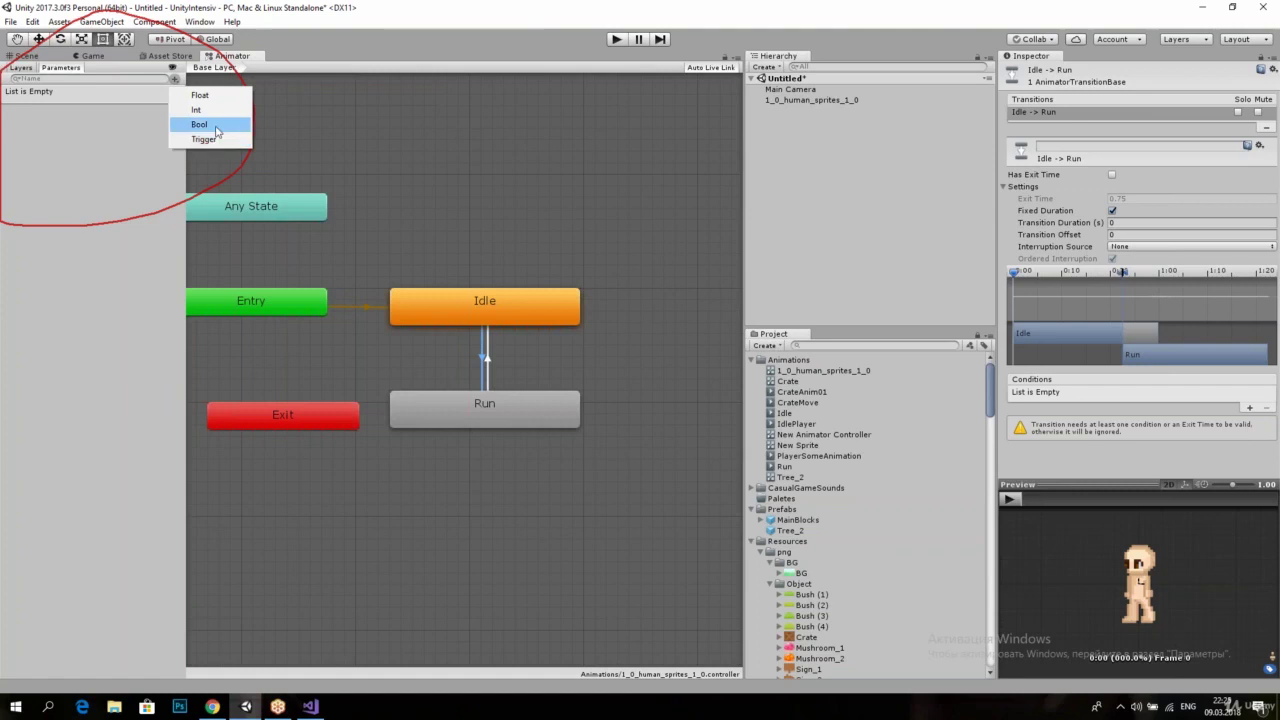
Step: Create a new Bool parameter named IsMove in the Animator's Parameters list
{"action": "left_click", "coordinate": [210, 125]}
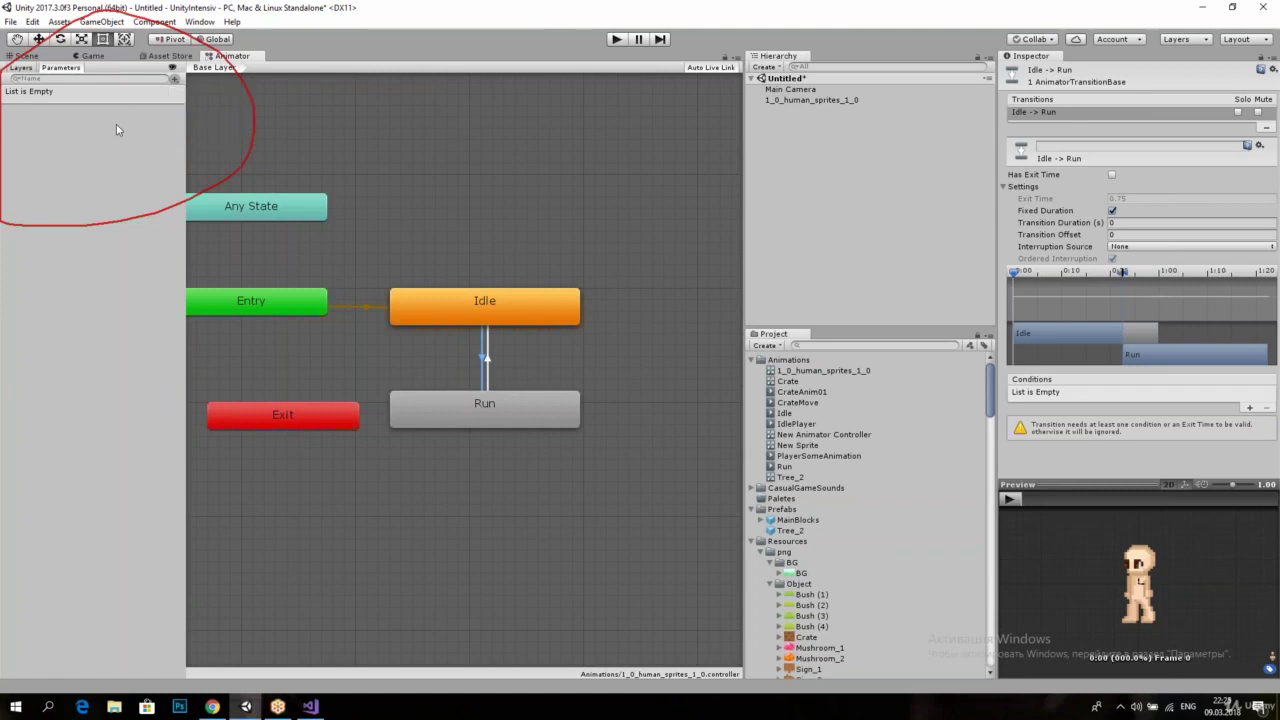
{"action": "type", "text": "I"}
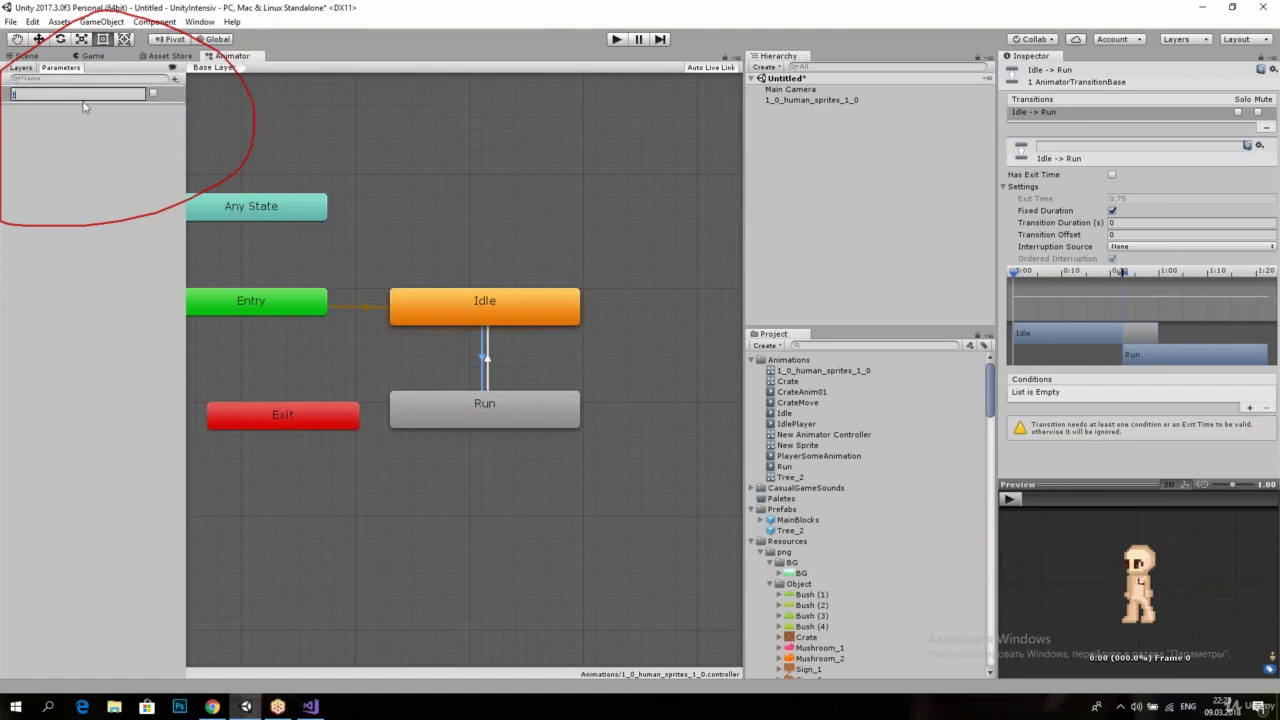
{"action": "type", "text": "sMove"}
{"action": "key", "text": "Return"}
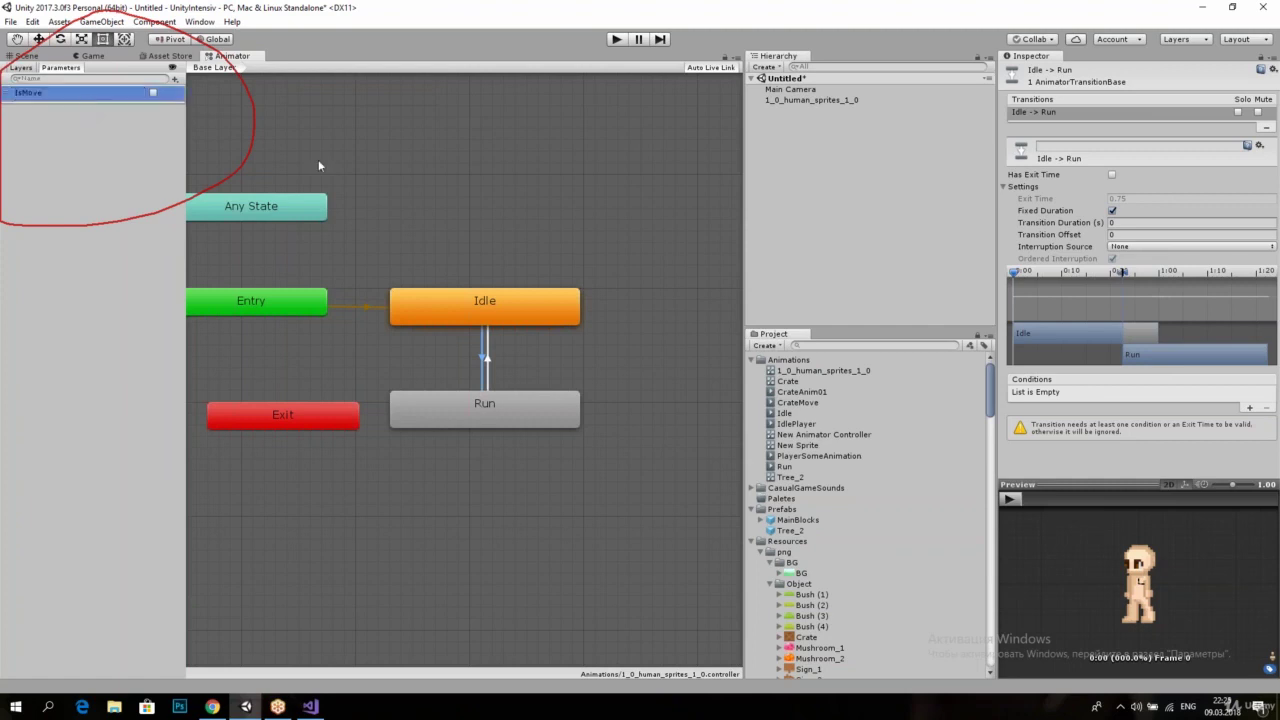
Step: Give the Idle-to-Run transition an IsMove true condition and review it
{"action": "left_click", "coordinate": [472, 418]}
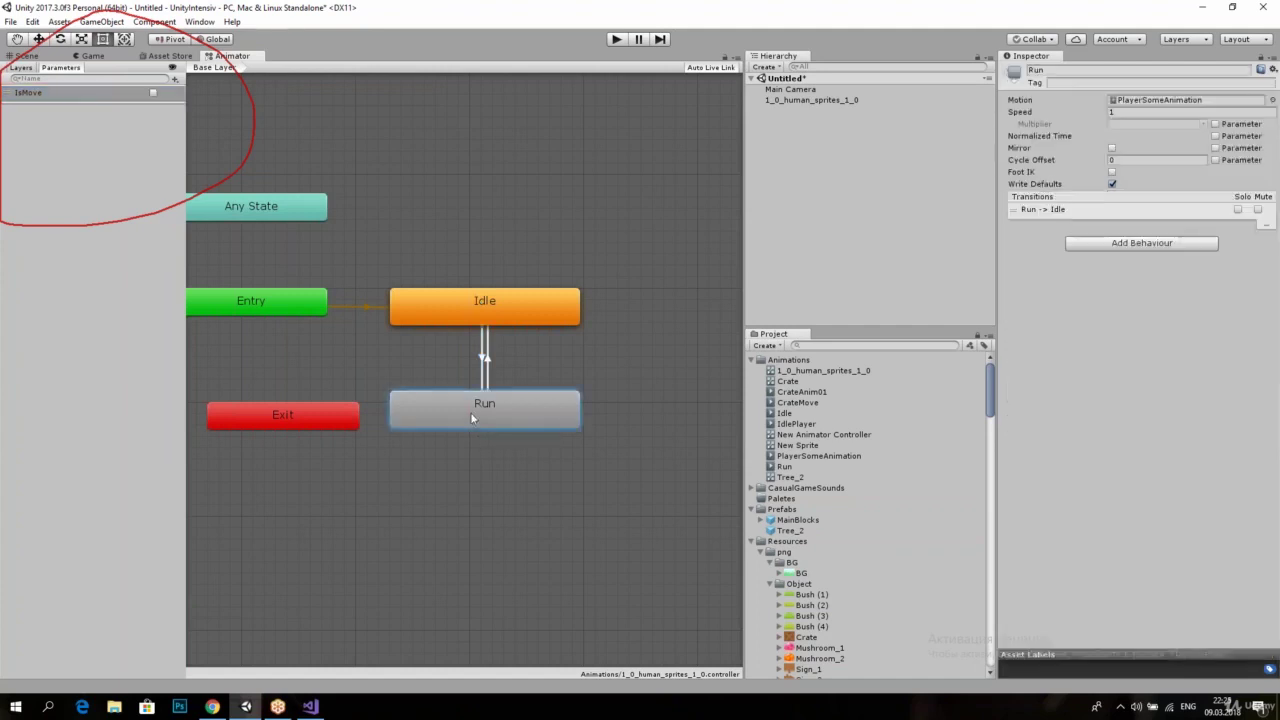
{"action": "left_click", "coordinate": [484, 362]}
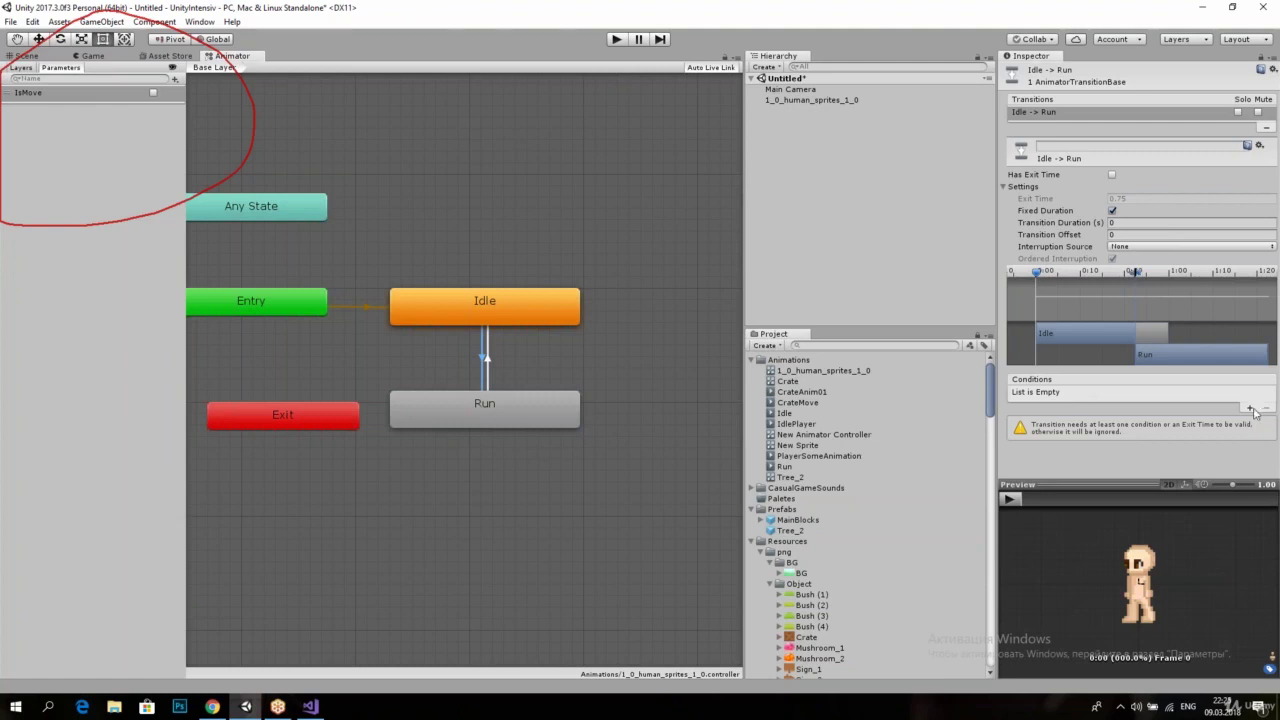
{"action": "left_click", "coordinate": [1250, 408]}
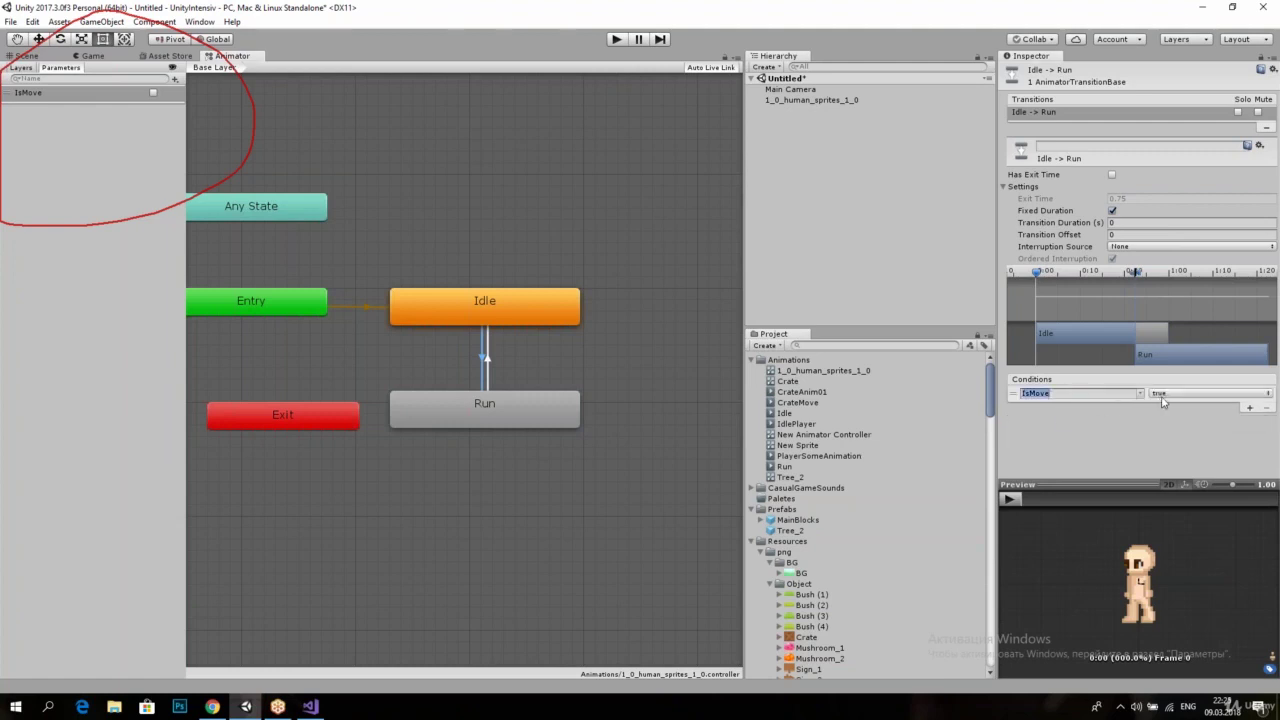
{"action": "left_click", "coordinate": [476, 402]}
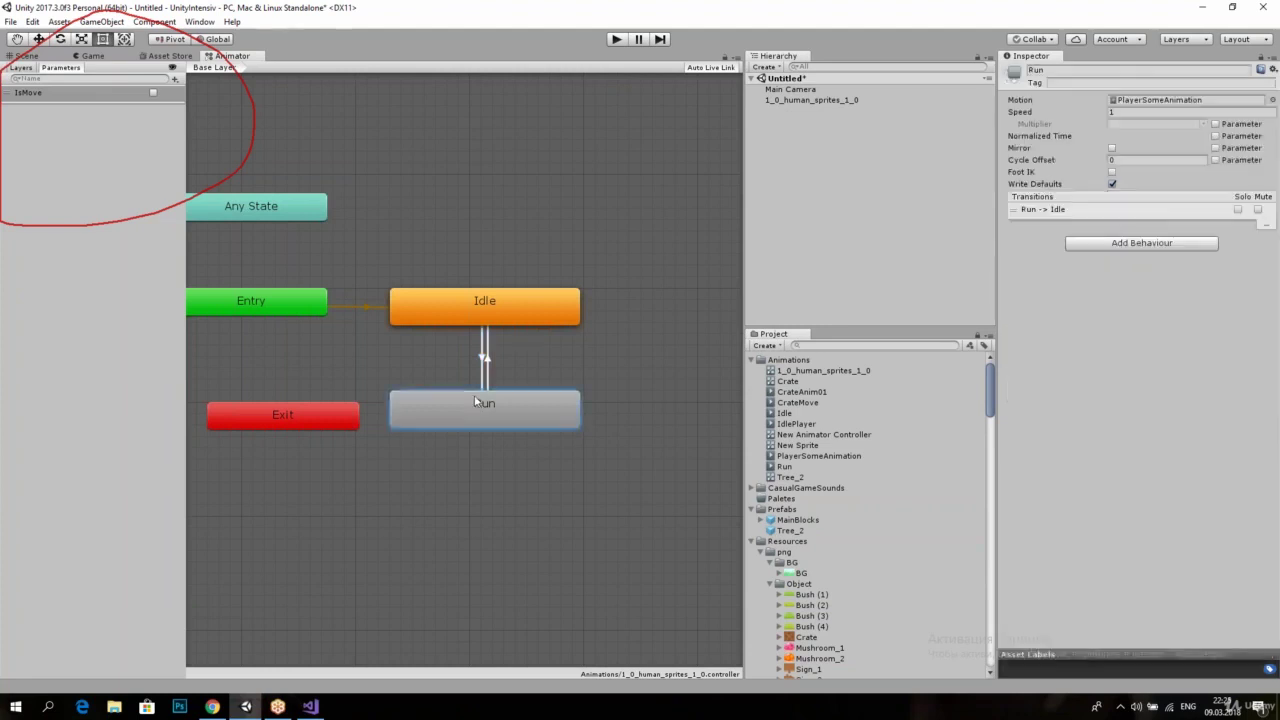
{"action": "left_click", "coordinate": [474, 310]}
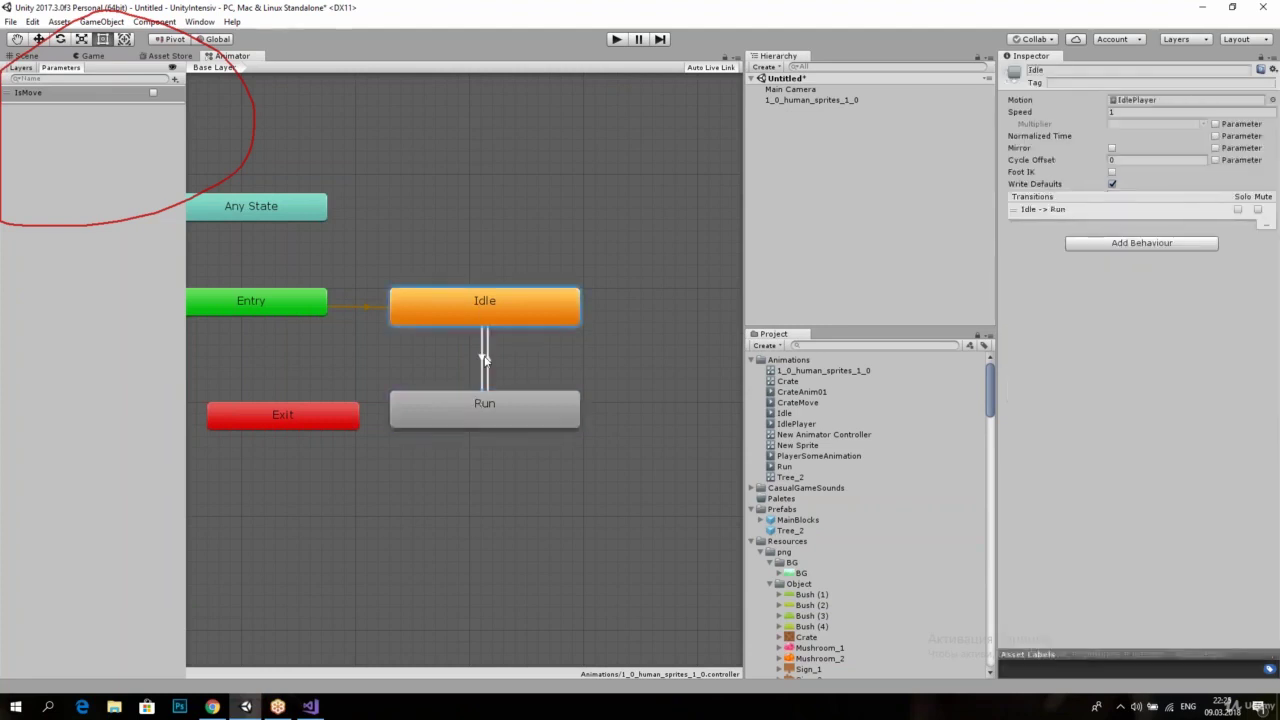
{"action": "left_click", "coordinate": [484, 358]}
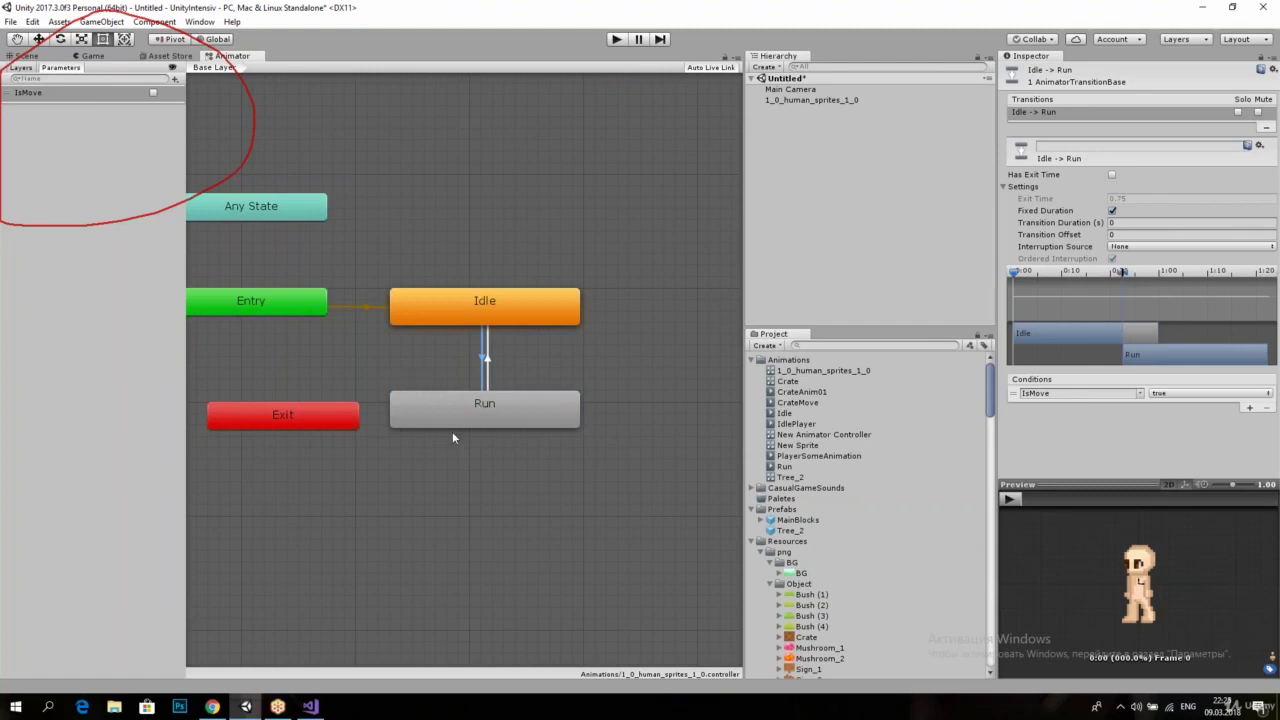
Step: Make Run-to-Idle require IsMove false, dock the Animator beside the Scene view, and enter Play mode
{"action": "left_click", "coordinate": [480, 405]}
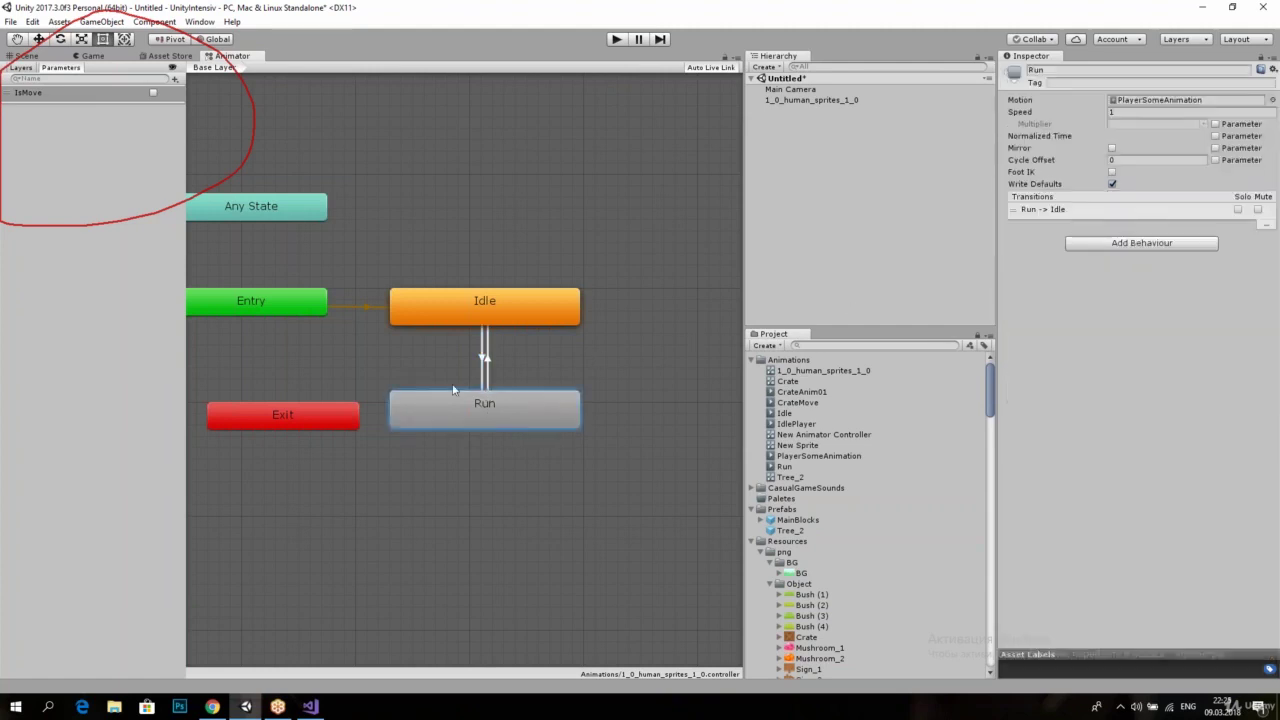
{"action": "left_click", "coordinate": [486, 374]}
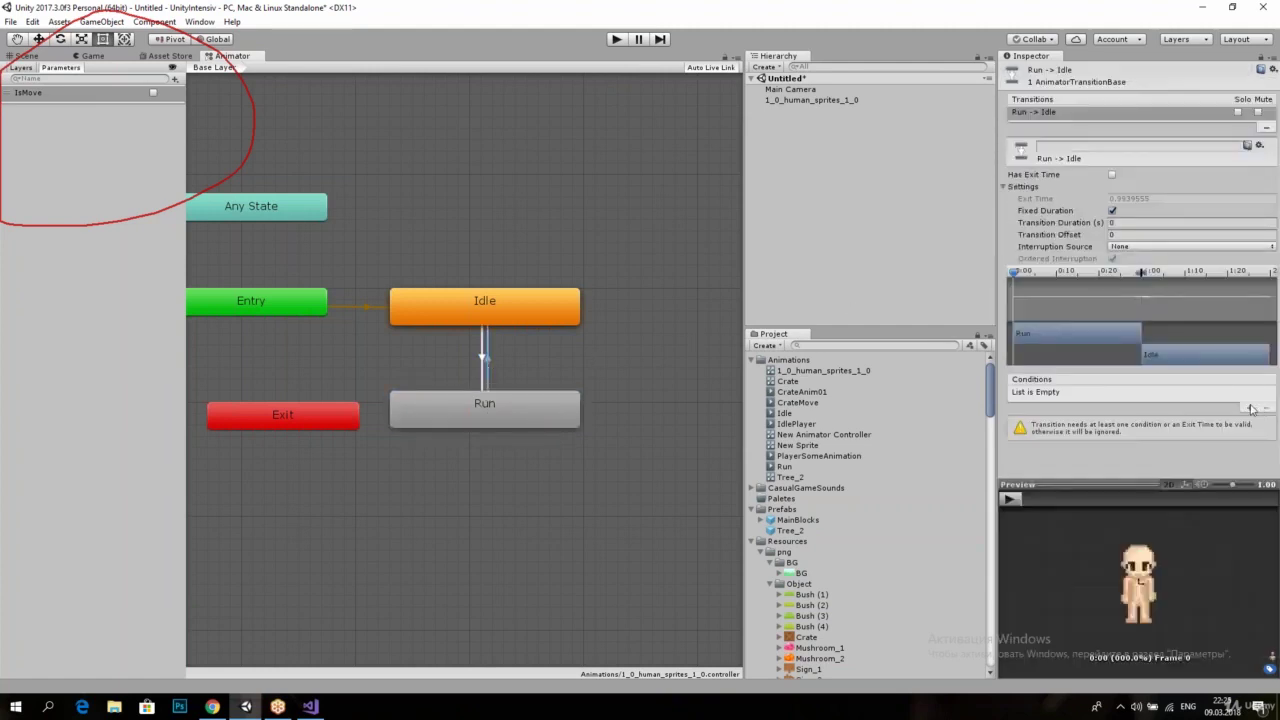
{"action": "left_click", "coordinate": [1250, 408]}
{"action": "left_click", "coordinate": [1190, 393]}
{"action": "left_click", "coordinate": [1182, 424]}
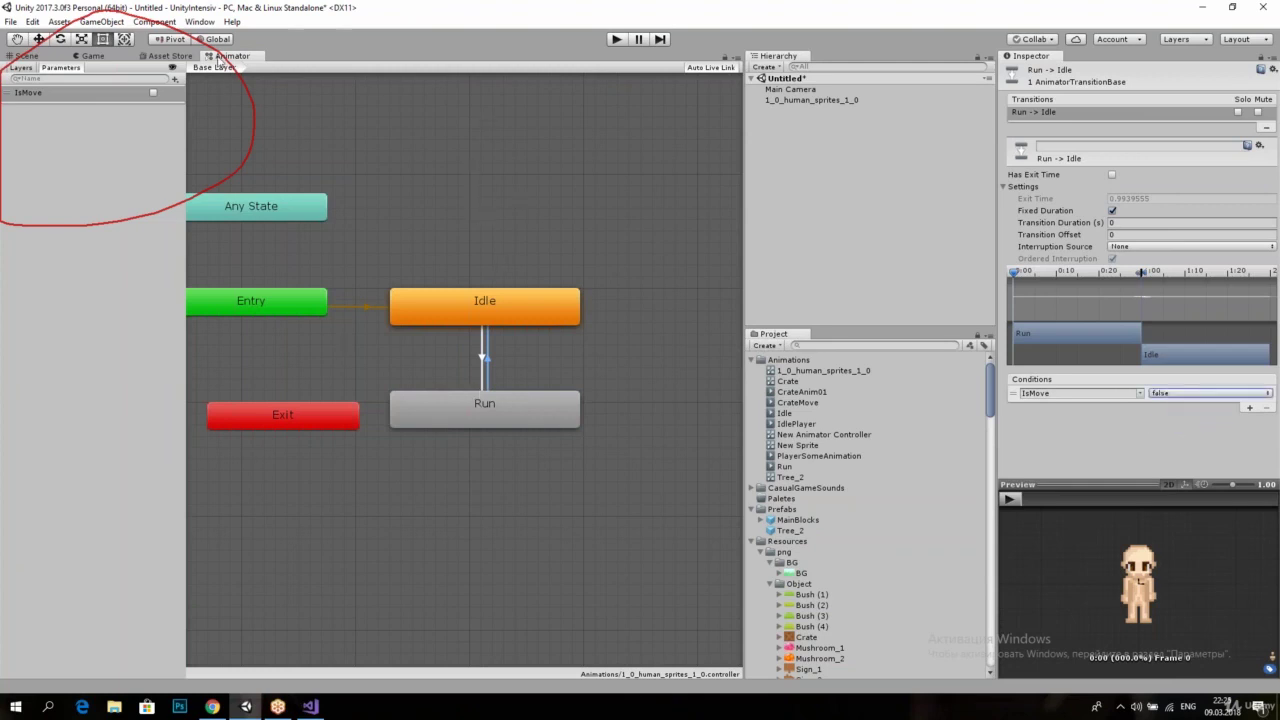
{"action": "left_click_drag", "start_coordinate": [218, 58], "coordinate": [646, 246]}
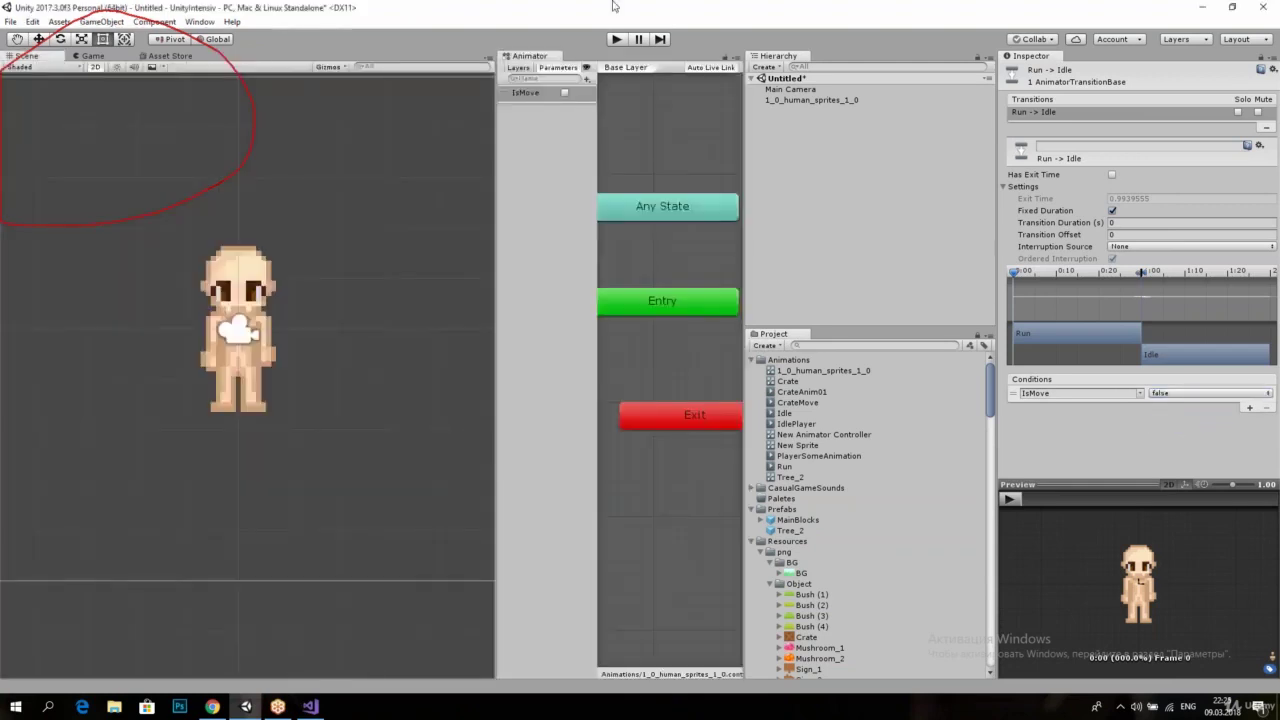
{"action": "left_click", "coordinate": [617, 38]}
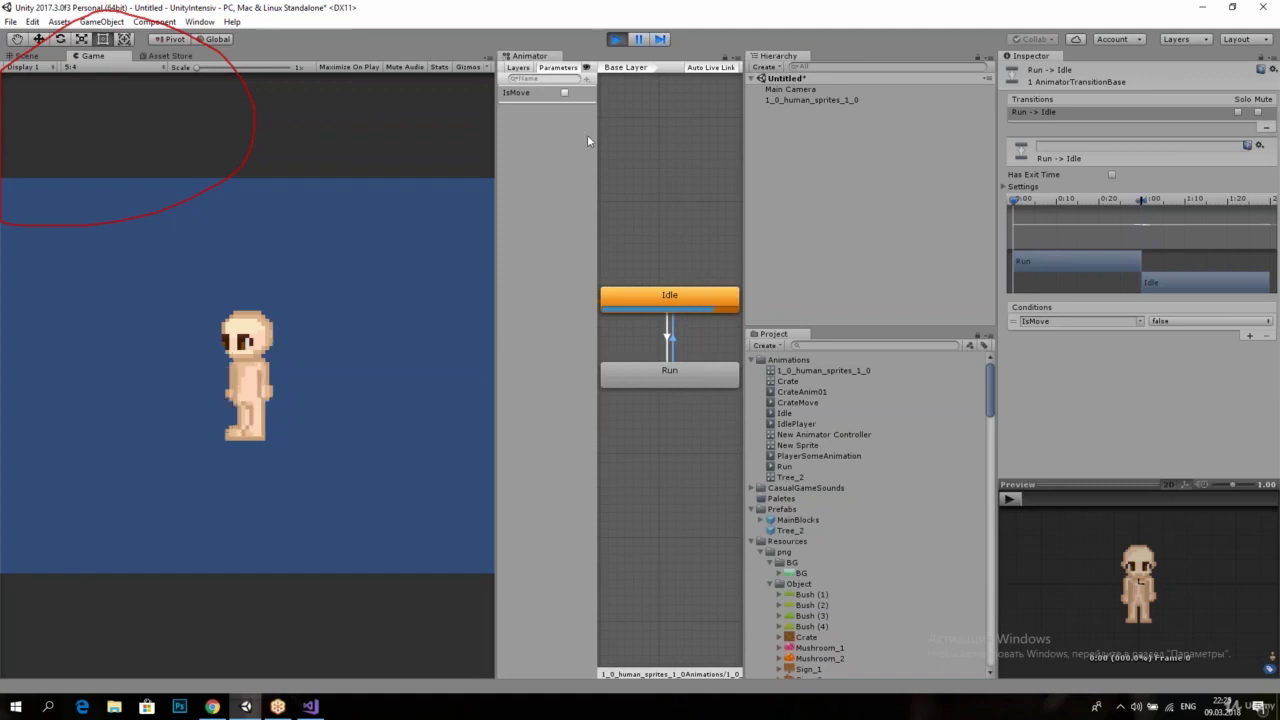
Step: Toggle IsMove on and off three times to switch the character between Run and Idle, then stop Play mode
{"action": "left_click", "coordinate": [565, 92]}
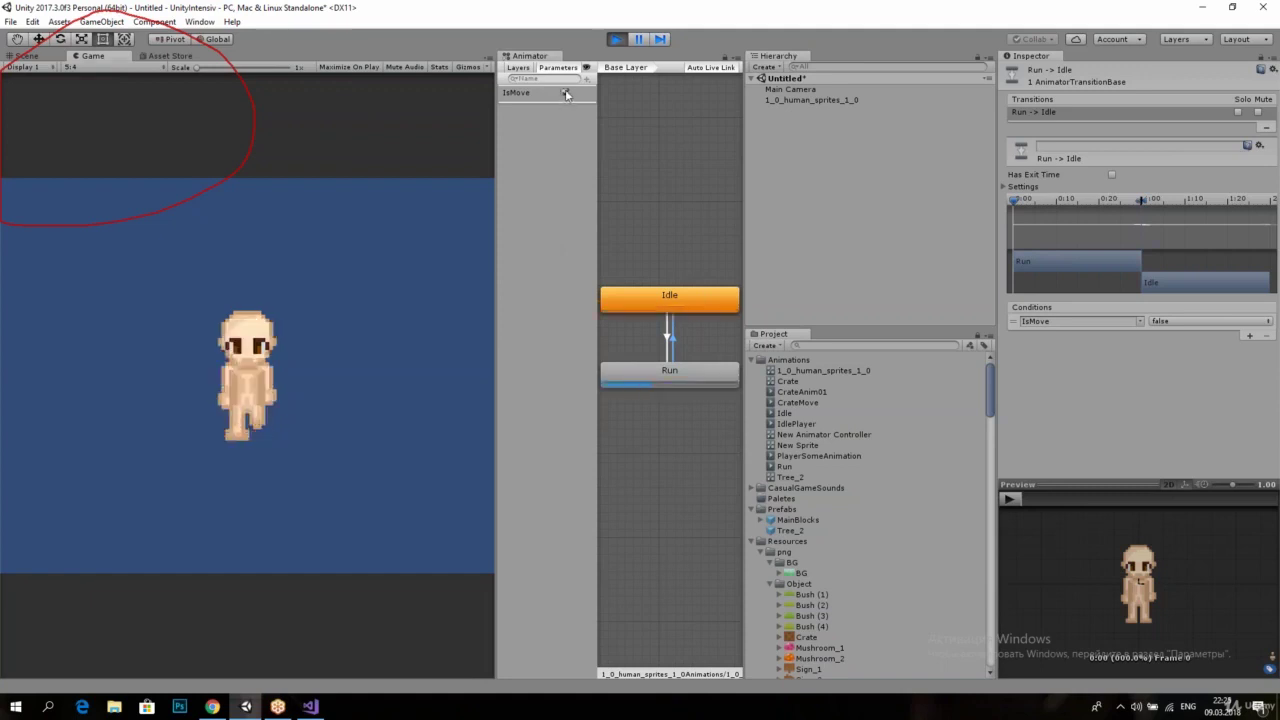
{"action": "left_click", "coordinate": [565, 92]}
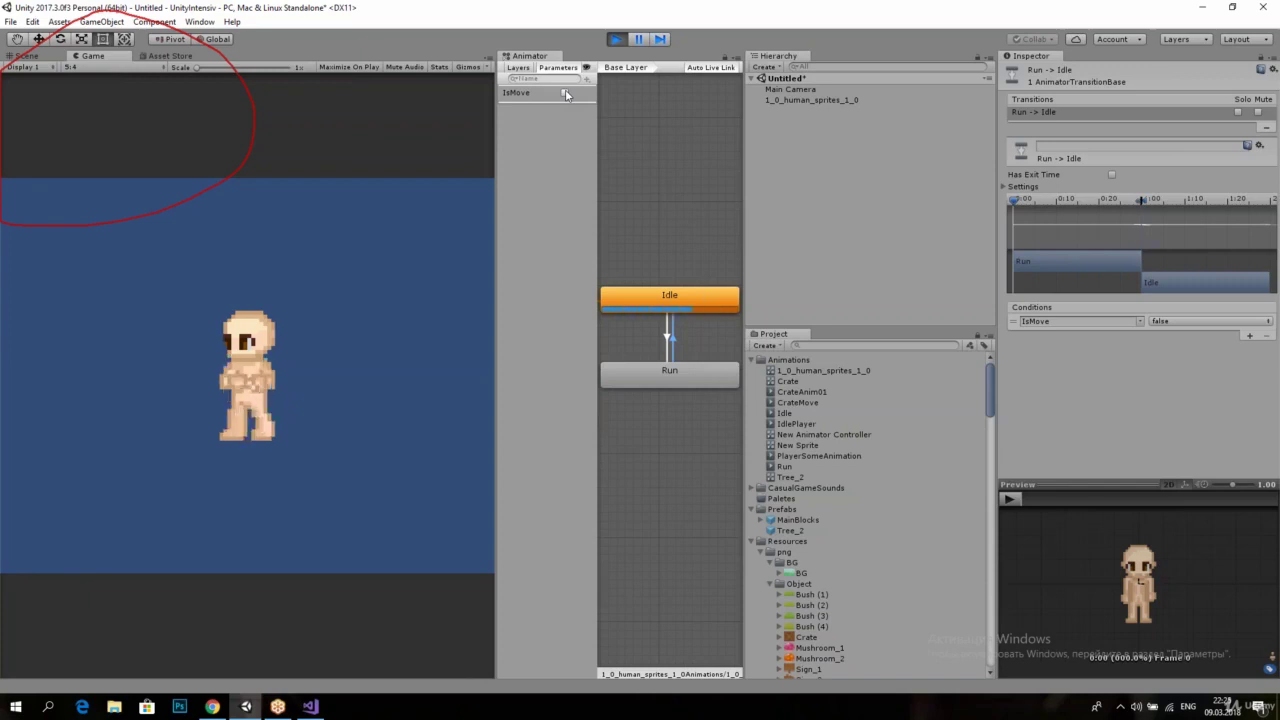
{"action": "left_click", "coordinate": [565, 92]}
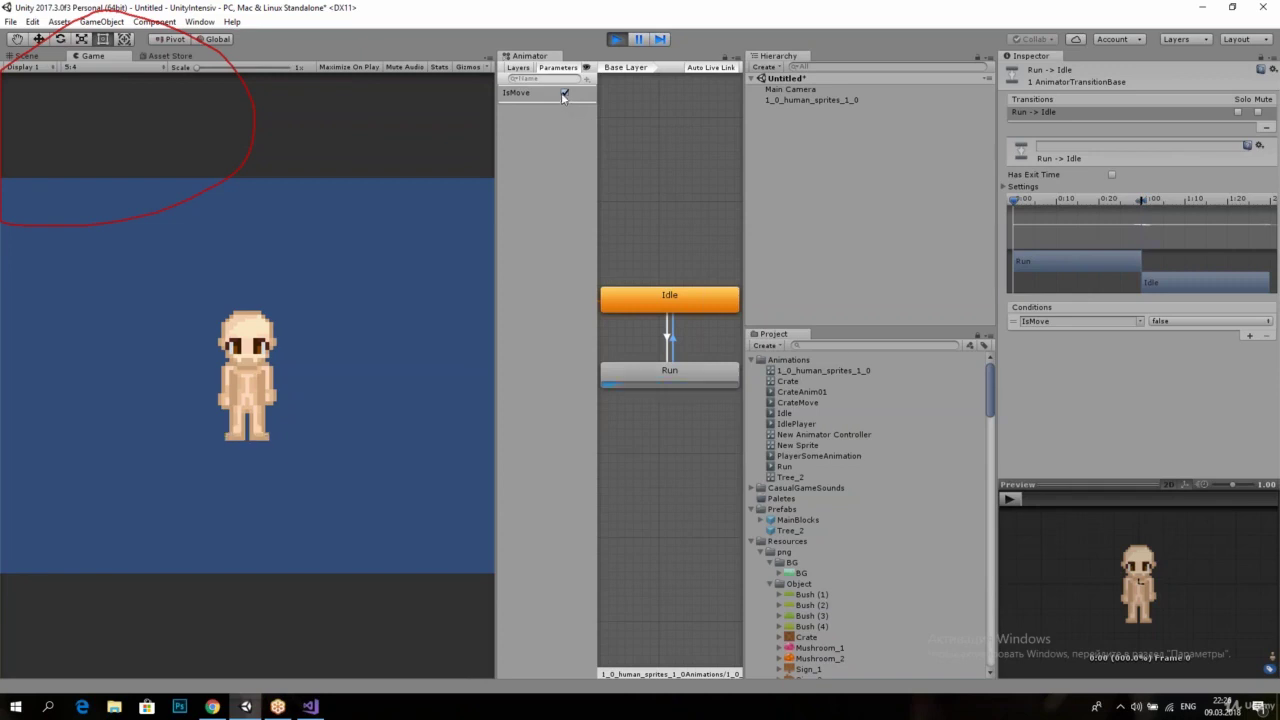
{"action": "left_click", "coordinate": [564, 93]}
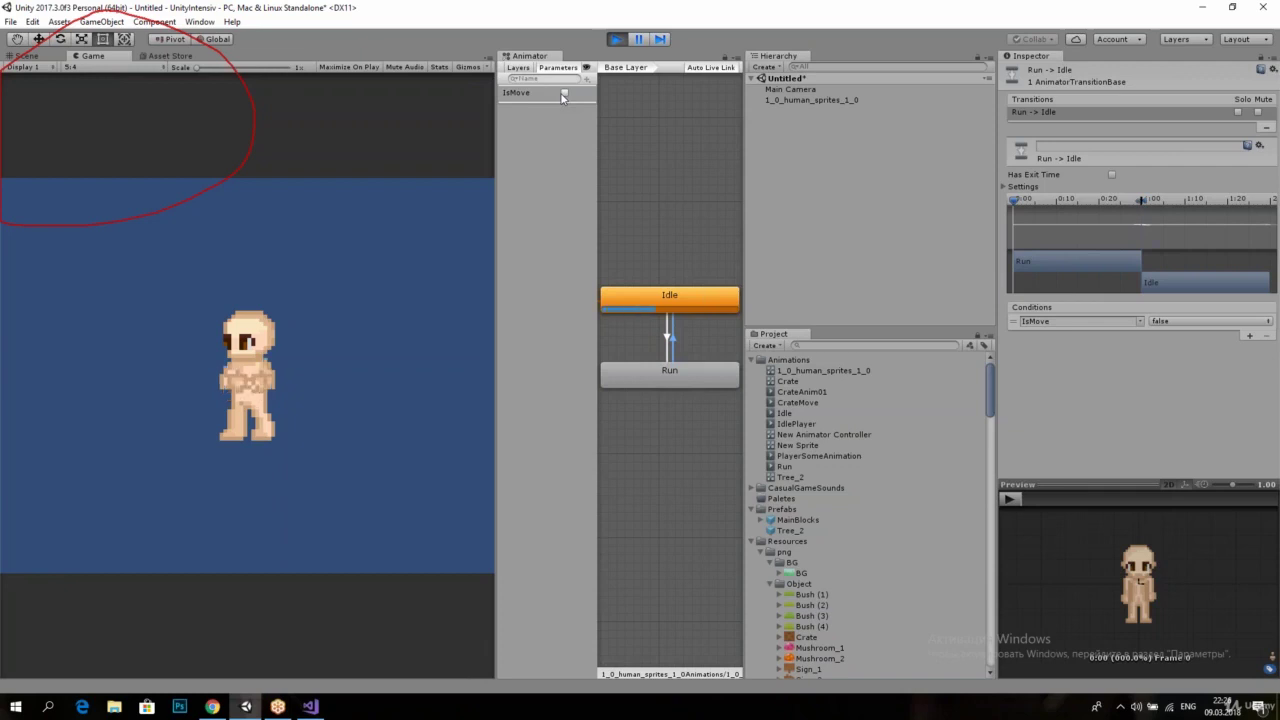
{"action": "left_click", "coordinate": [564, 93]}
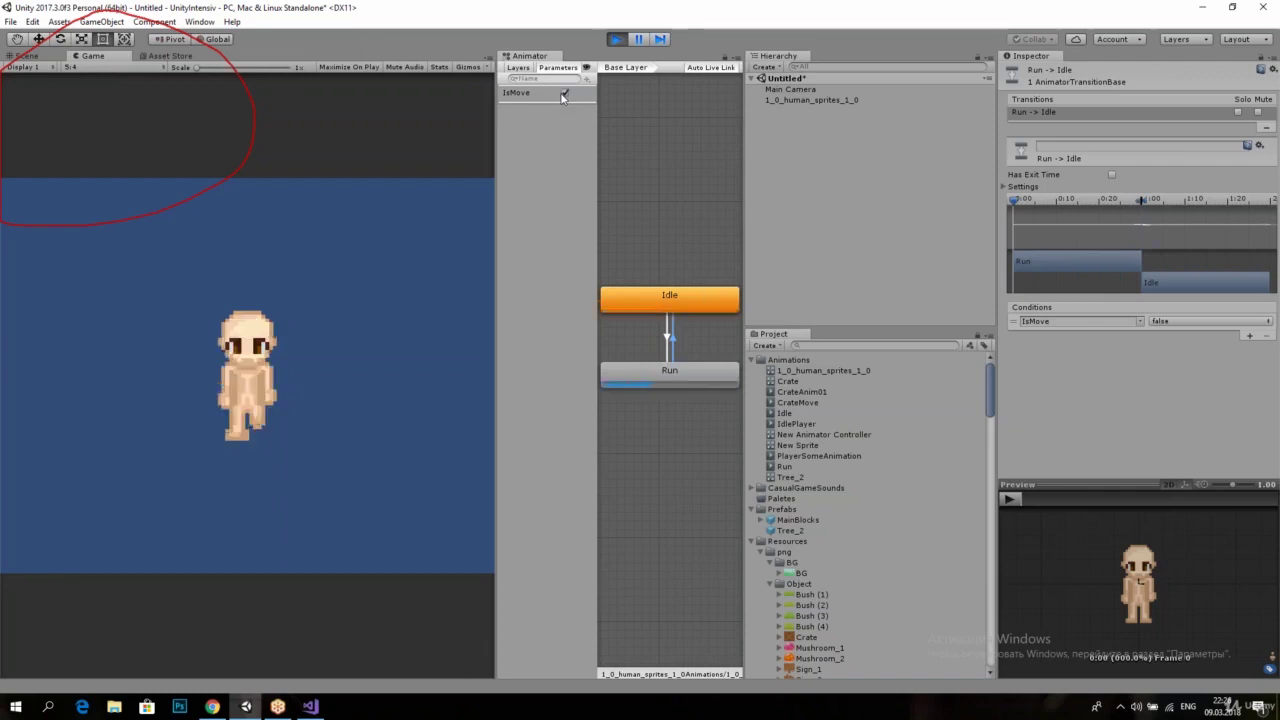
{"action": "left_click", "coordinate": [564, 93]}
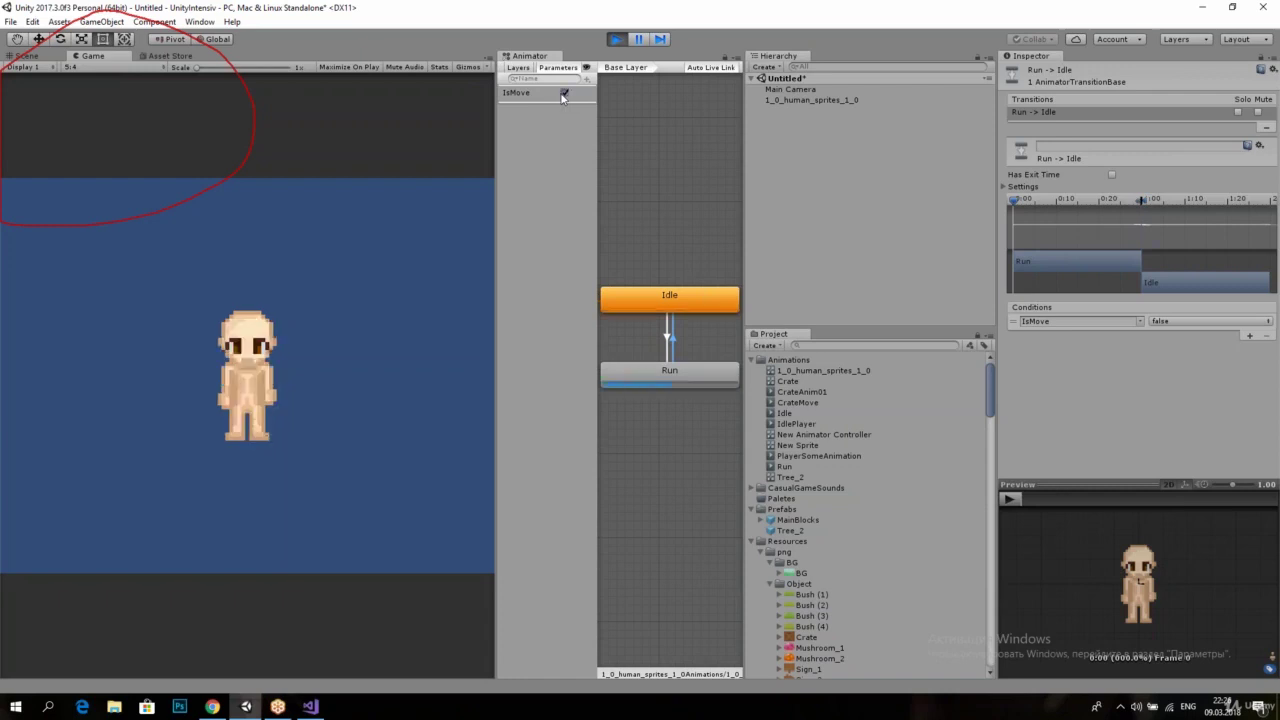
{"action": "left_click", "coordinate": [620, 40]}
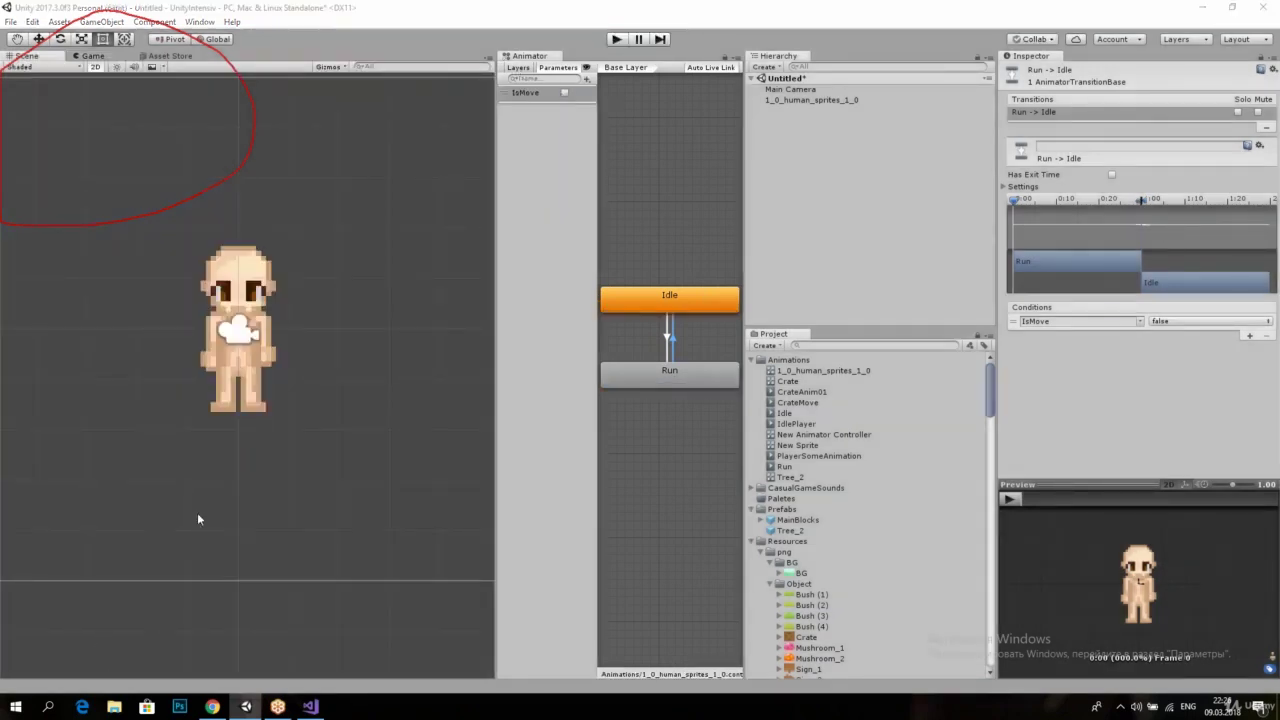
{"action": "left_click_drag", "start_coordinate": [407, 203], "coordinate": [382, 410]}
{"action": "left_click_drag", "start_coordinate": [313, 452], "coordinate": [437, 450]}
{"action": "mouse_move", "coordinate": [345, 182]}
{"action": "left_mouse_down"}
{"action": "mouse_move", "coordinate": [515, 195]}
{"action": "mouse_move", "coordinate": [511, 400]}
{"action": "left_mouse_up"}
{"action": "left_click_drag", "start_coordinate": [583, 256], "coordinate": [522, 340]}
{"action": "left_click_drag", "start_coordinate": [549, 313], "coordinate": [569, 479]}
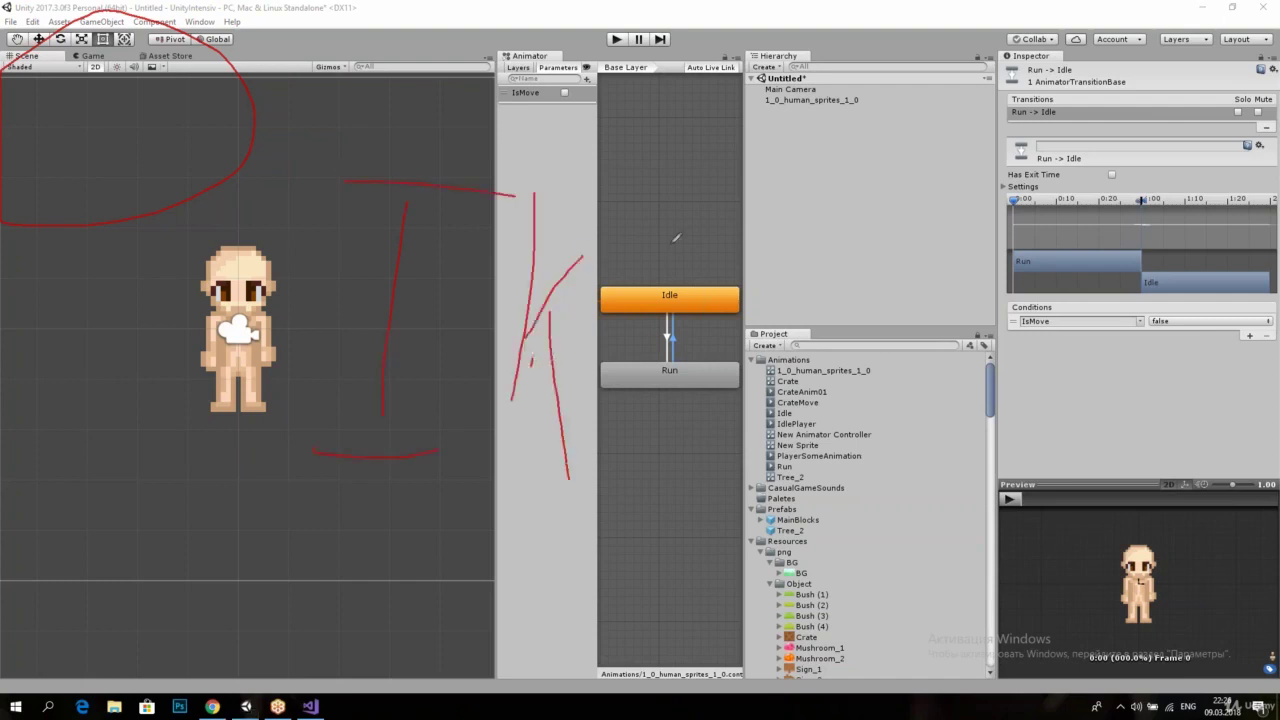
{"action": "left_click_drag", "start_coordinate": [653, 97], "coordinate": [290, 290]}
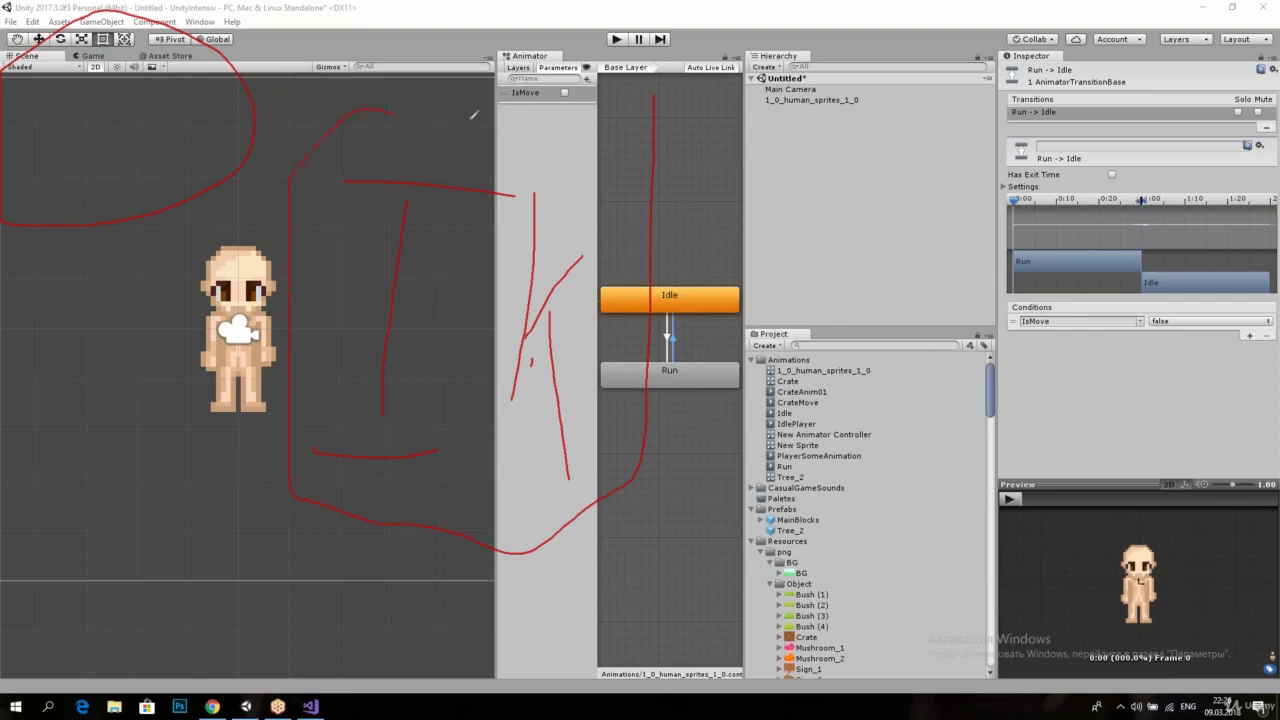
{"action": "left_click_drag", "start_coordinate": [474, 114], "coordinate": [650, 140]}
{"action": "mouse_move", "coordinate": [688, 214]}
{"action": "left_mouse_down"}
{"action": "mouse_move", "coordinate": [828, 212]}
{"action": "mouse_move", "coordinate": [978, 140]}
{"action": "mouse_move", "coordinate": [1147, 126]}
{"action": "left_mouse_up"}
{"action": "mouse_move", "coordinate": [842, 200]}
{"action": "left_mouse_down"}
{"action": "mouse_move", "coordinate": [842, 227]}
{"action": "mouse_move", "coordinate": [840, 200]}
{"action": "left_mouse_up"}
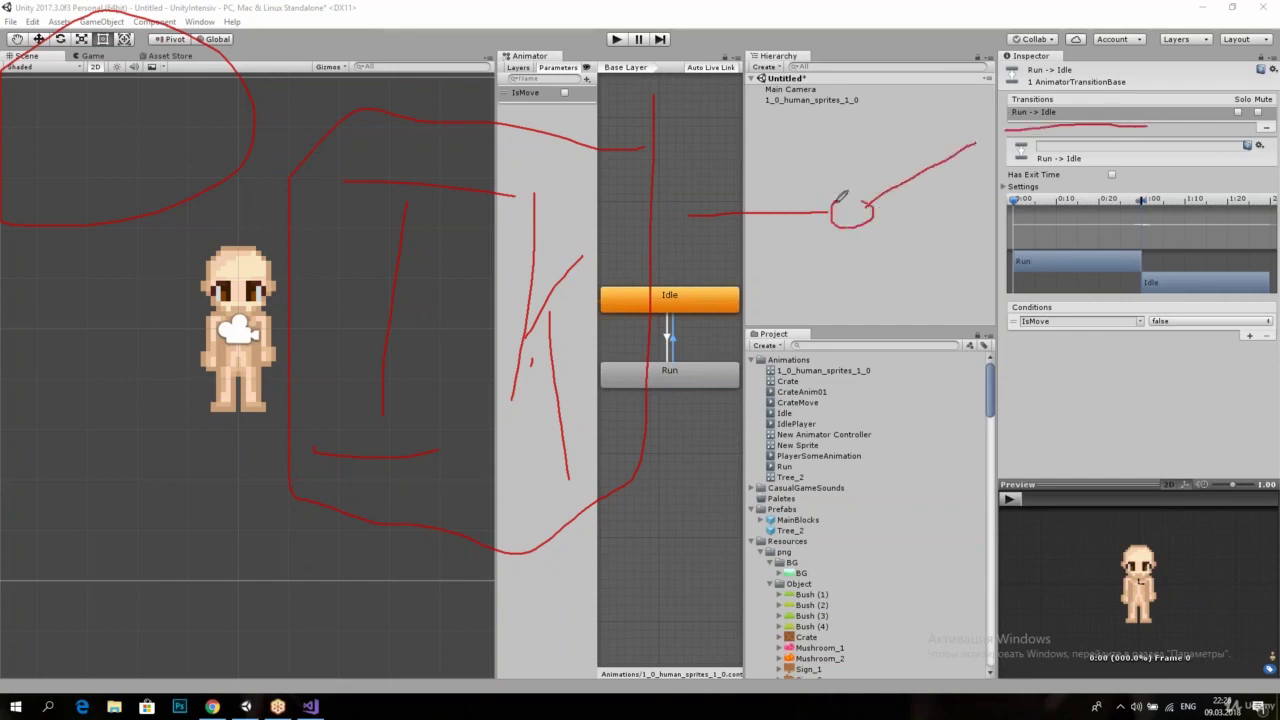
{"action": "mouse_move", "coordinate": [975, 142]}
{"action": "left_mouse_down"}
{"action": "mouse_move", "coordinate": [1004, 136]}
{"action": "mouse_move", "coordinate": [980, 128]}
{"action": "mouse_move", "coordinate": [884, 212]}
{"action": "left_mouse_up"}
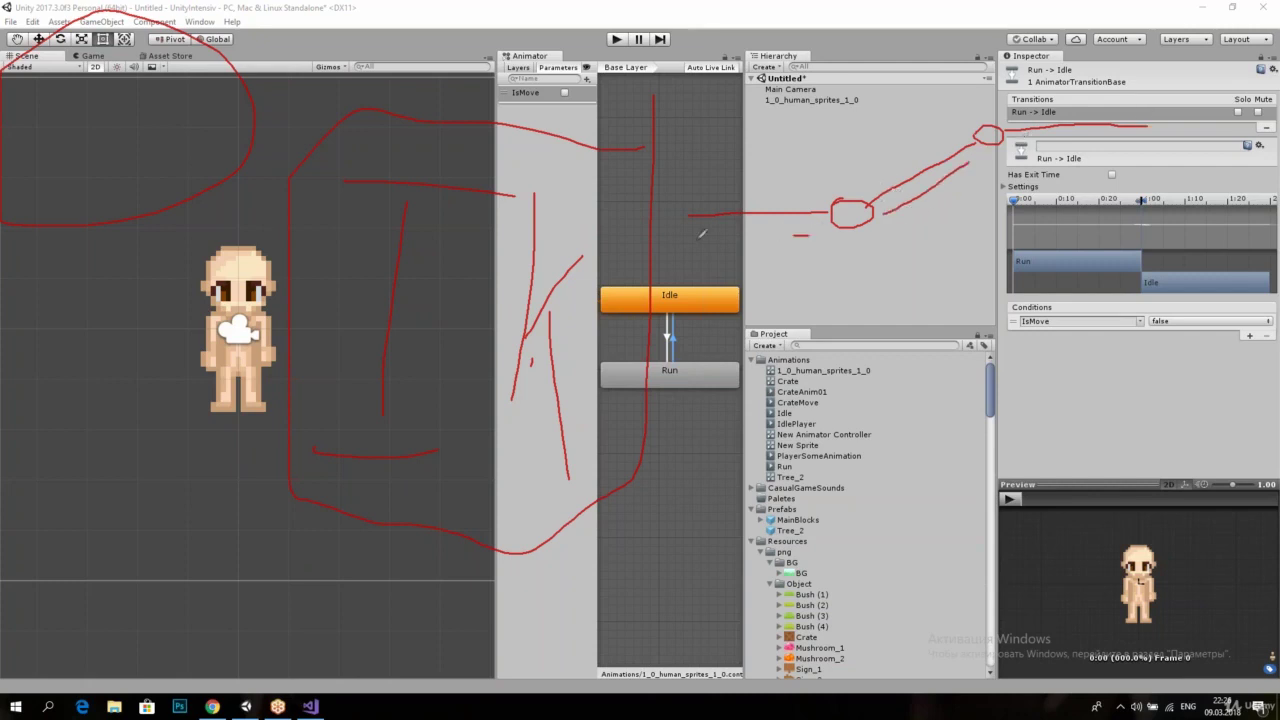
{"action": "left_click_drag", "start_coordinate": [696, 240], "coordinate": [808, 236]}
{"action": "mouse_move", "coordinate": [1060, 124]}
{"action": "left_mouse_down"}
{"action": "mouse_move", "coordinate": [1078, 106]}
{"action": "mouse_move", "coordinate": [1072, 160]}
{"action": "left_mouse_up"}
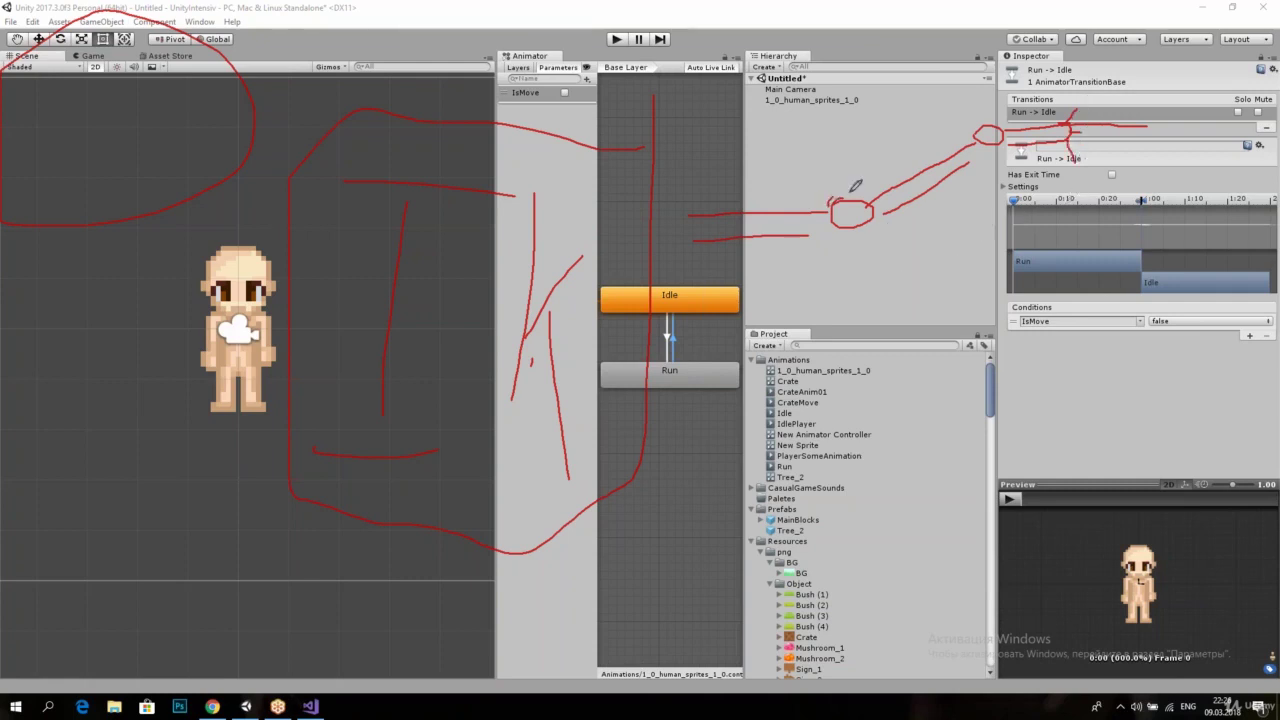
{"action": "left_click_drag", "start_coordinate": [834, 200], "coordinate": [872, 194]}
{"action": "left_click_drag", "start_coordinate": [968, 122], "coordinate": [1002, 108]}
{"action": "left_click_drag", "start_coordinate": [805, 258], "coordinate": [704, 266]}
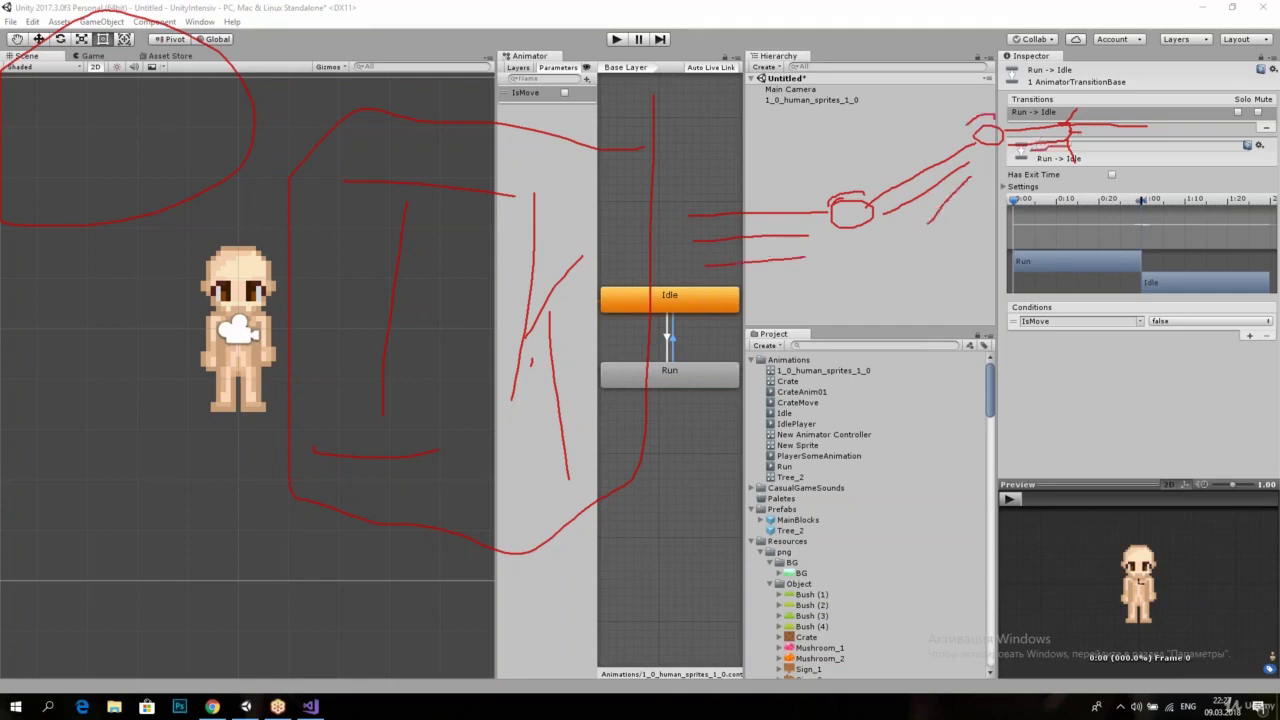
{"action": "mouse_move", "coordinate": [1074, 120]}
{"action": "left_mouse_down"}
{"action": "mouse_move", "coordinate": [1086, 126]}
{"action": "mouse_move", "coordinate": [1070, 131]}
{"action": "left_mouse_up"}
{"action": "left_click_drag", "start_coordinate": [1092, 90], "coordinate": [1085, 127]}
{"action": "mouse_move", "coordinate": [846, 186]}
{"action": "left_mouse_down"}
{"action": "mouse_move", "coordinate": [828, 192]}
{"action": "mouse_move", "coordinate": [838, 188]}
{"action": "left_mouse_up"}
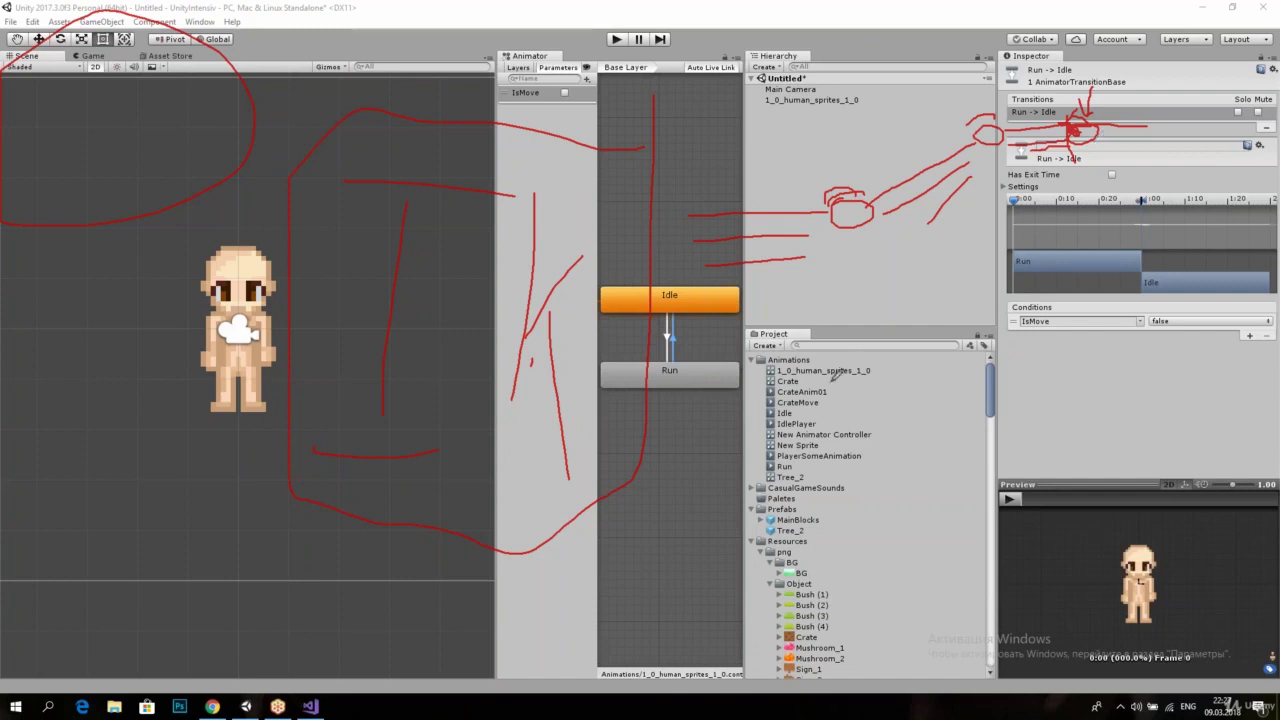
{"action": "mouse_move", "coordinate": [778, 341]}
{"action": "left_mouse_down"}
{"action": "mouse_move", "coordinate": [914, 273]}
{"action": "mouse_move", "coordinate": [1074, 148]}
{"action": "left_mouse_up"}
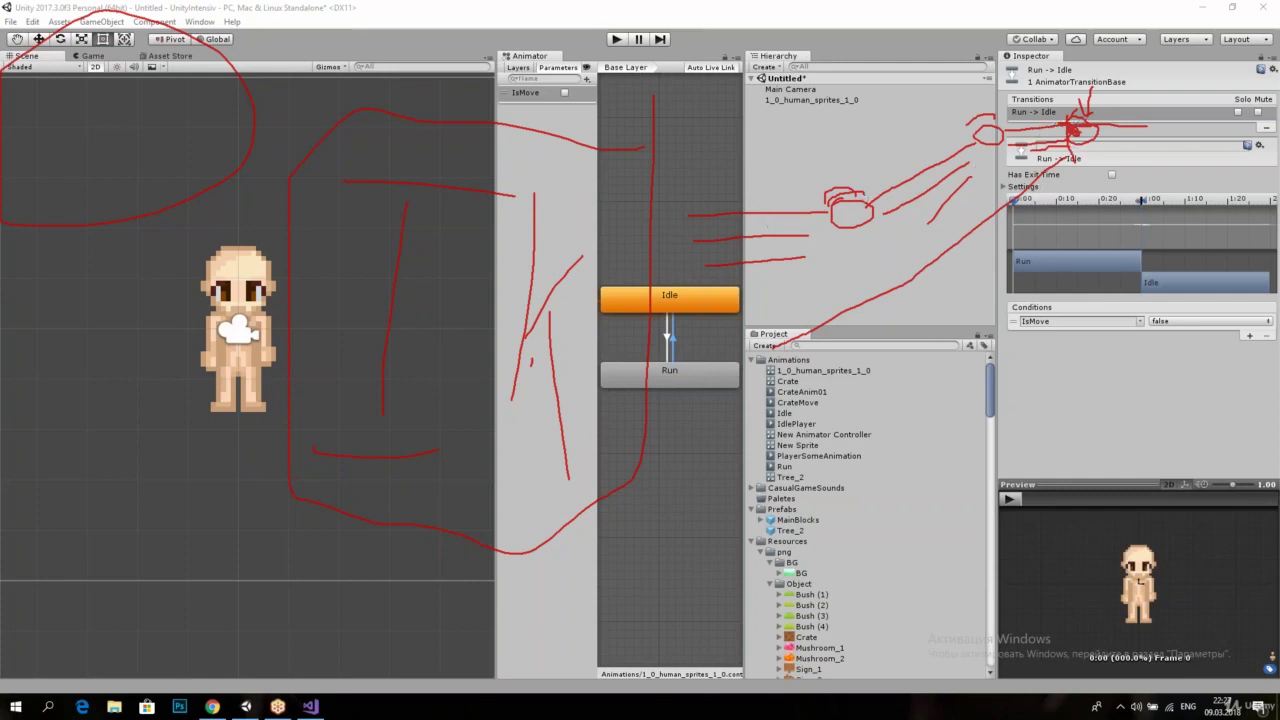
{"action": "left_click_drag", "start_coordinate": [1168, 98], "coordinate": [1164, 112]}
{"action": "left_click_drag", "start_coordinate": [816, 196], "coordinate": [860, 190]}
{"action": "left_click_drag", "start_coordinate": [990, 112], "coordinate": [955, 116]}
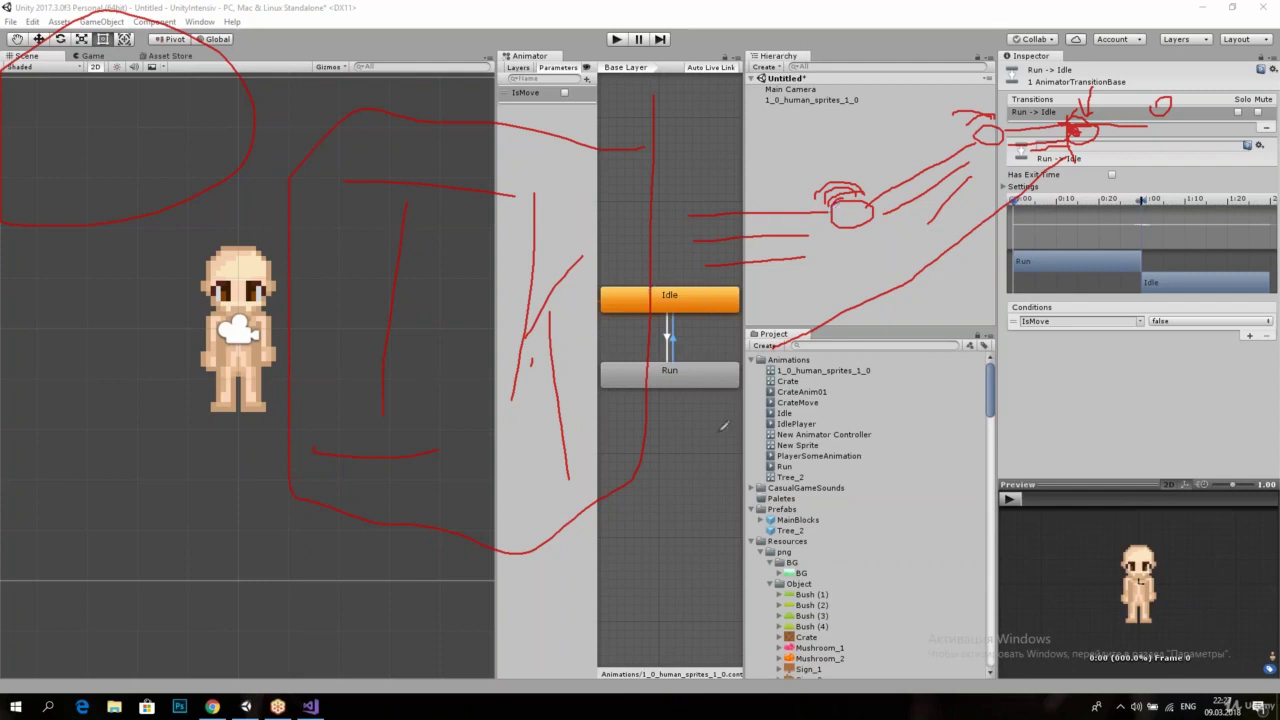
{"action": "left_click_drag", "start_coordinate": [1034, 346], "coordinate": [1030, 362]}
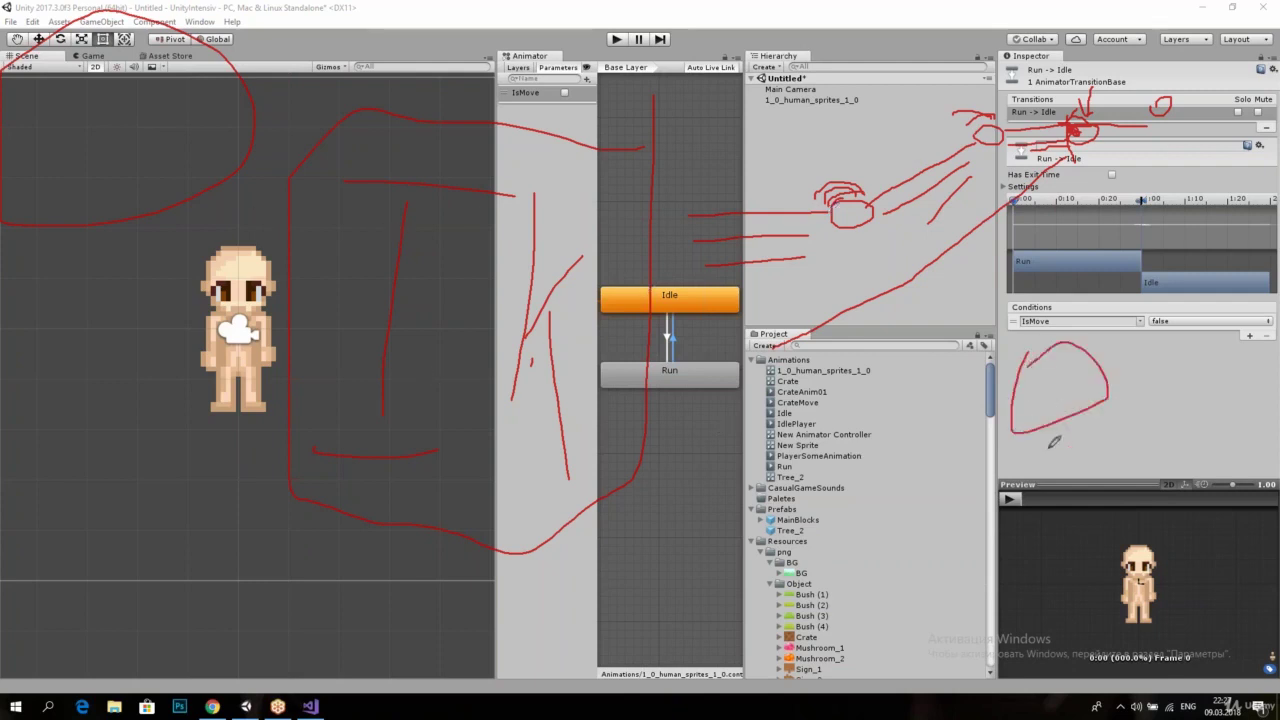
{"action": "left_click_drag", "start_coordinate": [1067, 424], "coordinate": [1067, 485]}
{"action": "left_click_drag", "start_coordinate": [1108, 400], "coordinate": [1110, 488]}
{"action": "mouse_move", "coordinate": [860, 294]}
{"action": "left_mouse_down"}
{"action": "mouse_move", "coordinate": [855, 318]}
{"action": "mouse_move", "coordinate": [866, 320]}
{"action": "left_mouse_up"}
{"action": "mouse_move", "coordinate": [1012, 400]}
{"action": "left_mouse_down"}
{"action": "mouse_move", "coordinate": [973, 336]}
{"action": "mouse_move", "coordinate": [920, 314]}
{"action": "left_mouse_up"}
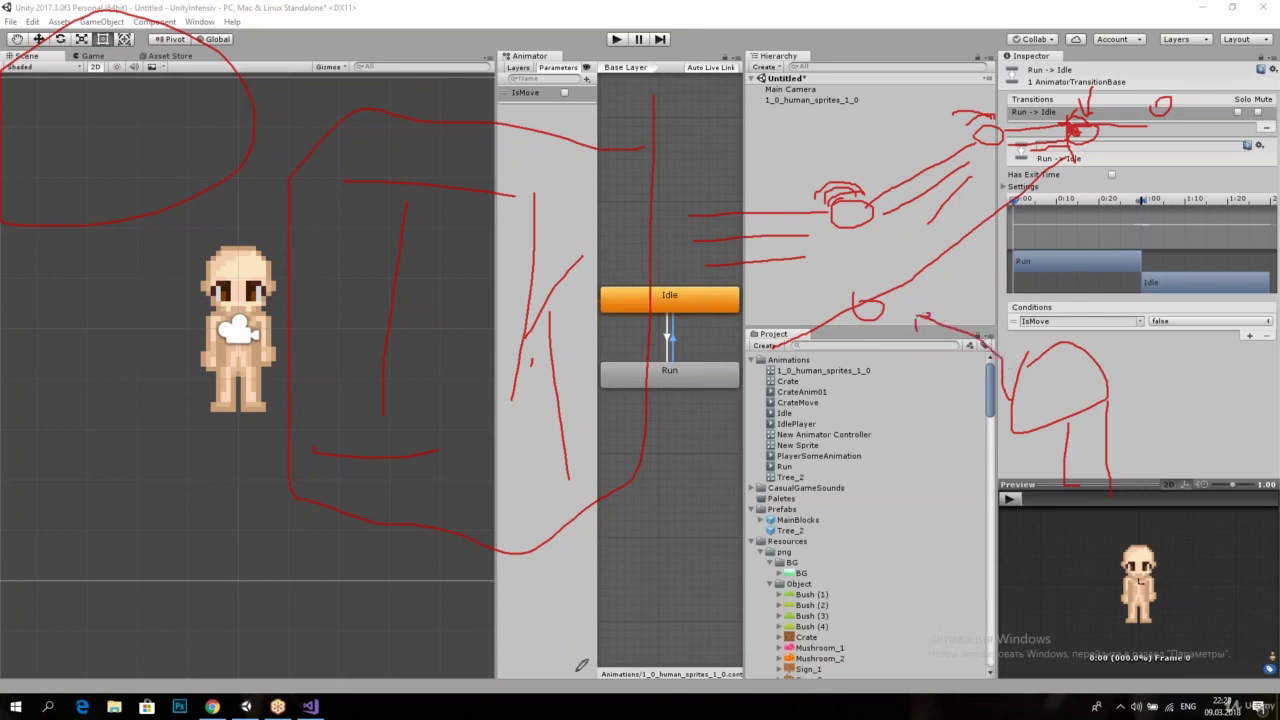
{"action": "left_click_drag", "start_coordinate": [576, 589], "coordinate": [808, 710]}
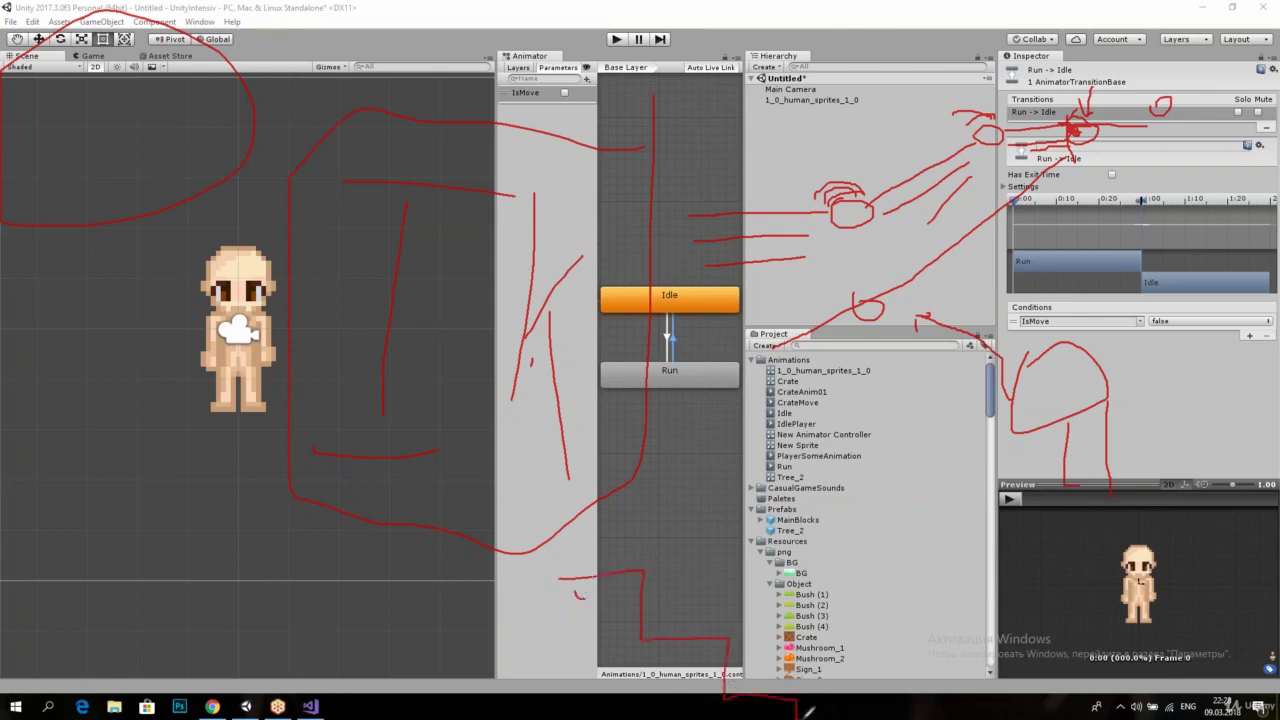
{"action": "left_click_drag", "start_coordinate": [746, 696], "coordinate": [778, 694]}
{"action": "left_click_drag", "start_coordinate": [758, 604], "coordinate": [745, 648]}
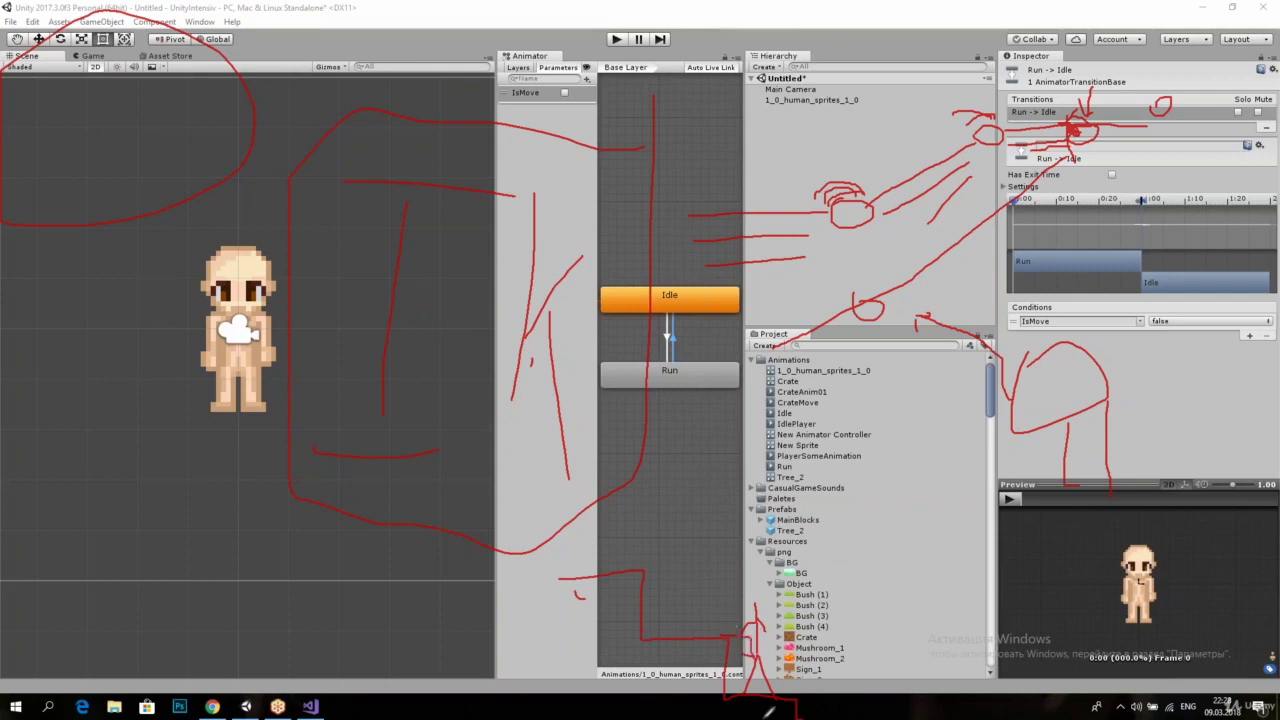
{"action": "left_click_drag", "start_coordinate": [721, 638], "coordinate": [725, 548]}
Step: Clear annotations, drag the divider left to widen the Animator, and pan the graph to reveal Exit
{"action": "key", "text": "Escape"}
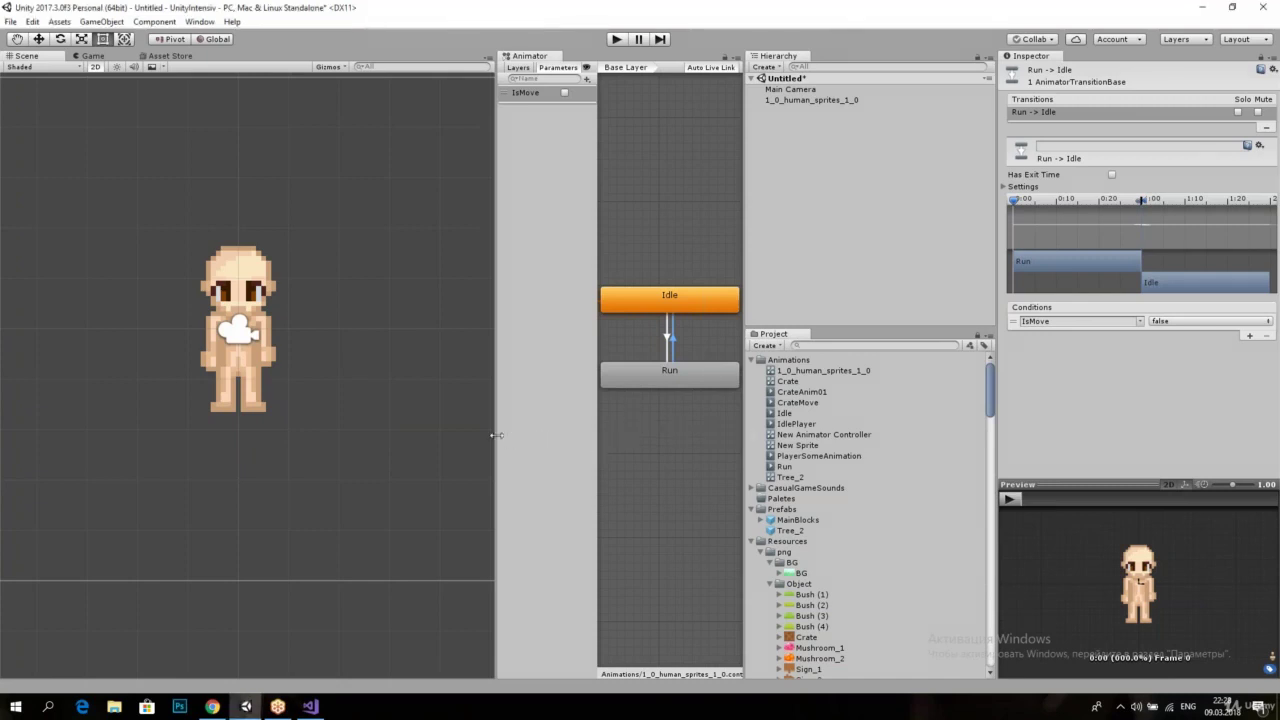
{"action": "left_click_drag", "start_coordinate": [495, 435], "coordinate": [401, 435]}
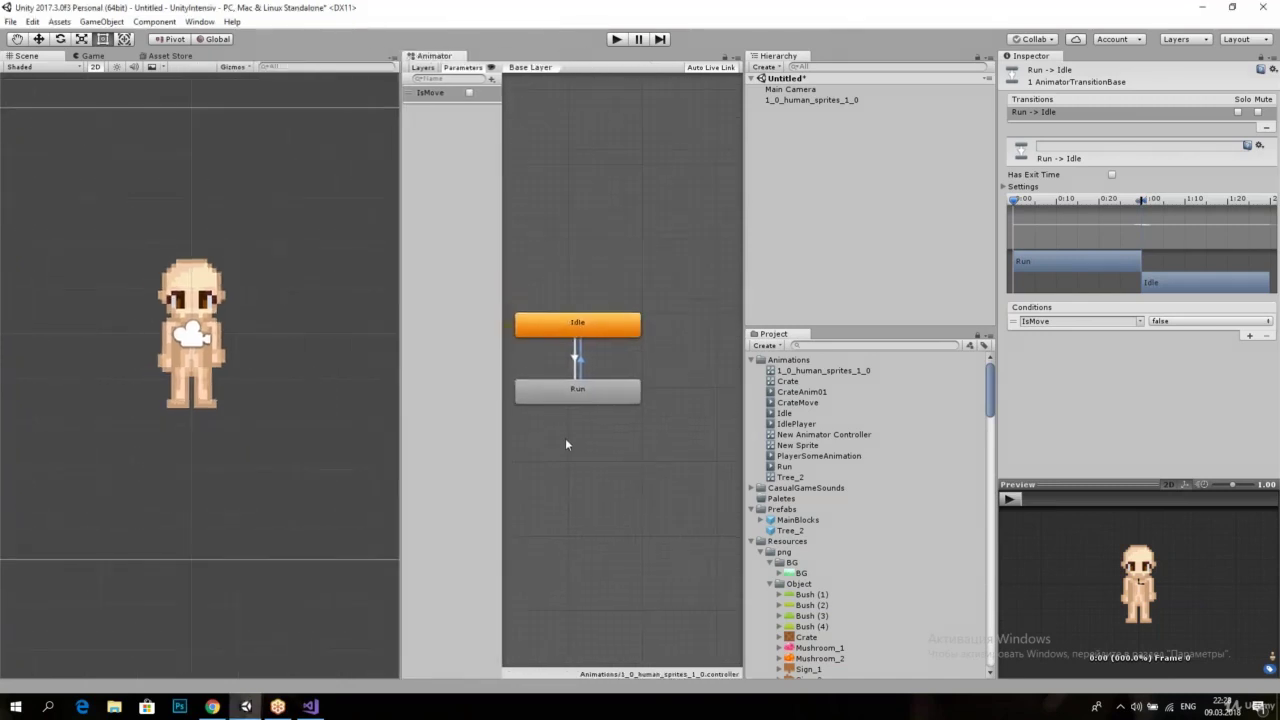
{"action": "middle_click_drag", "start_coordinate": [565, 444], "coordinate": [580, 466]}
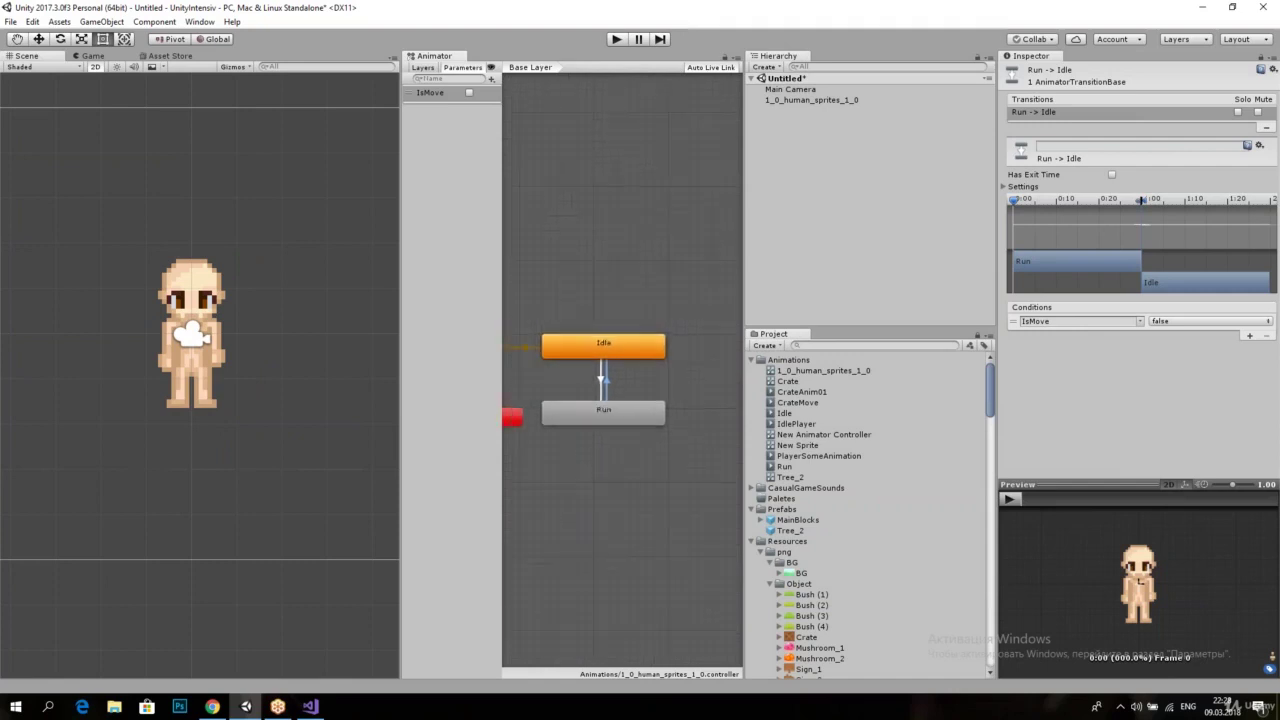
{"action": "left_click_drag", "start_coordinate": [175, 207], "coordinate": [165, 240]}
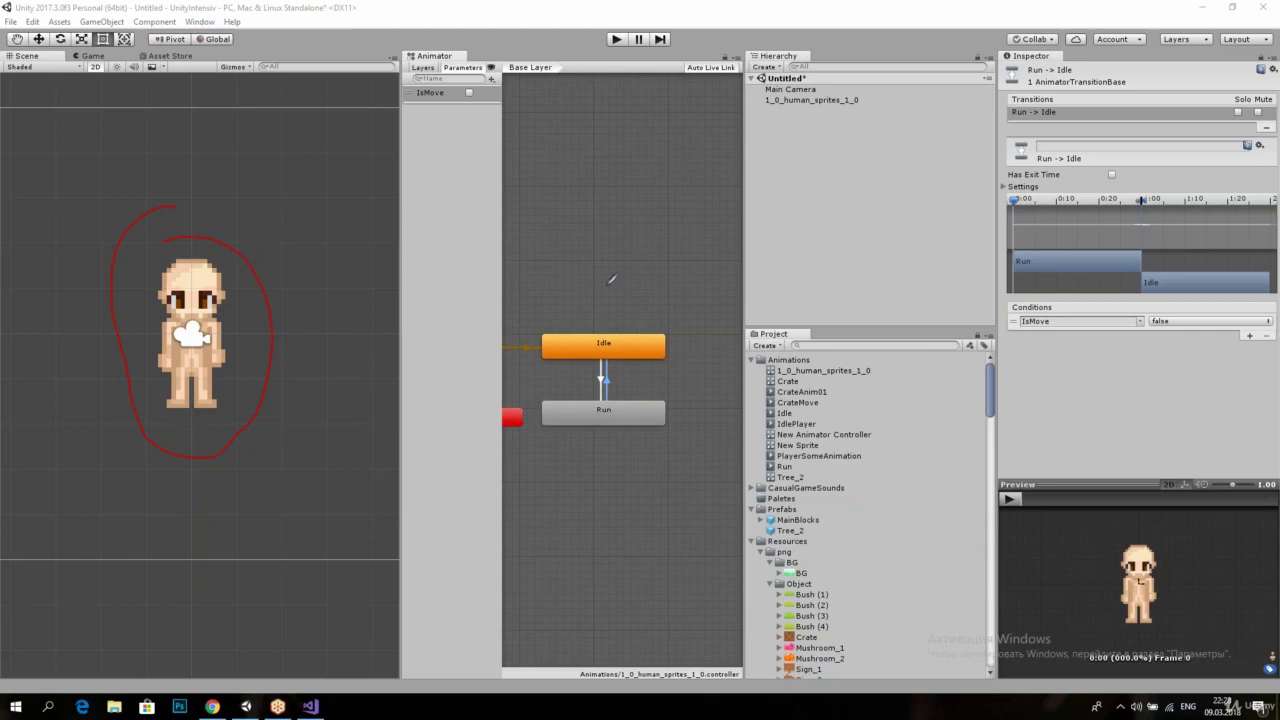
{"action": "left_click_drag", "start_coordinate": [608, 277], "coordinate": [616, 262]}
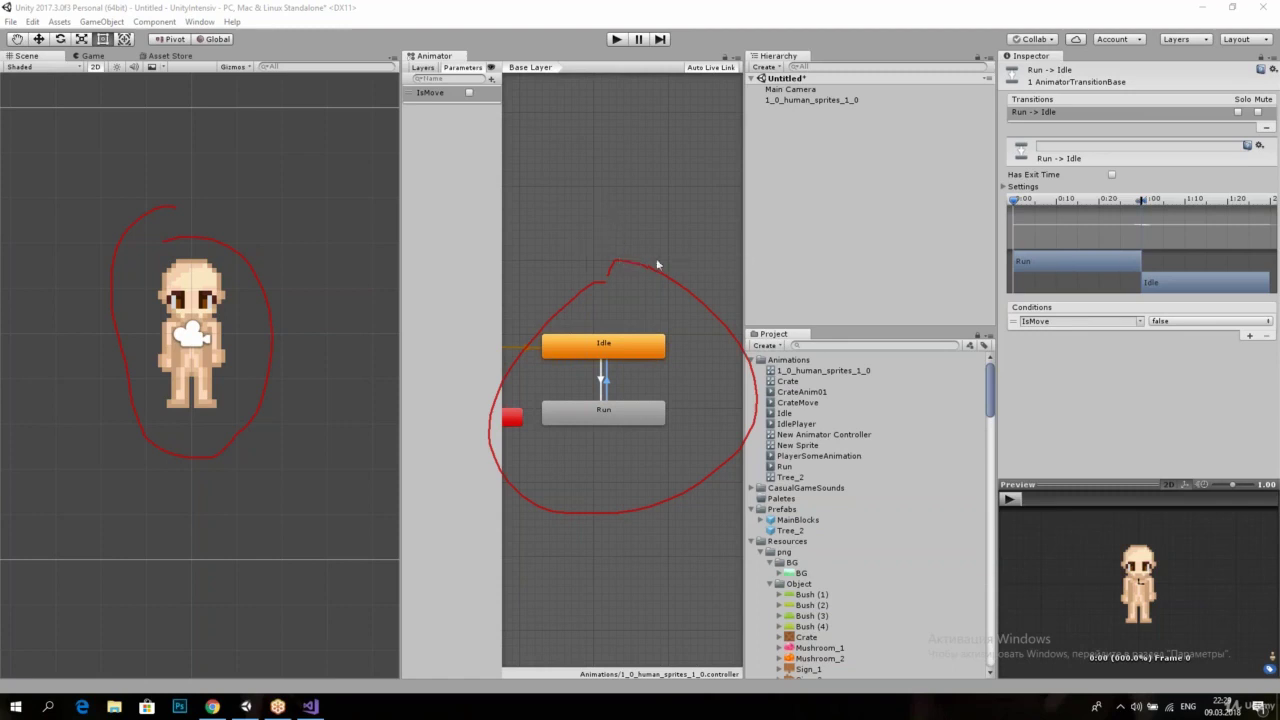
Step: Zoom the Animator graph out so the whole state machine sits small in the center
{"action": "scroll", "coordinate": [600, 243], "scroll_direction": "down", "scroll_amount": 1}
{"action": "scroll", "coordinate": [600, 243], "scroll_direction": "down", "scroll_amount": 3}
{"action": "scroll", "coordinate": [600, 243], "scroll_direction": "down", "scroll_amount": 1}
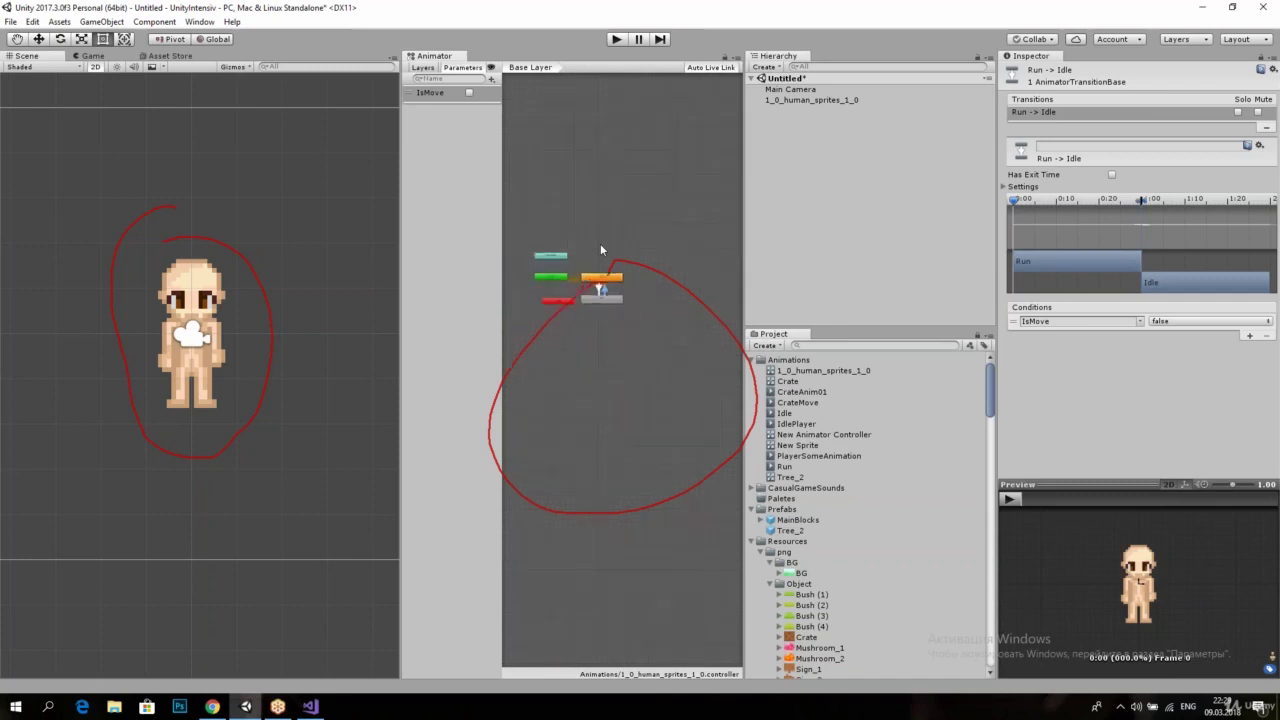
{"action": "scroll", "coordinate": [600, 243], "scroll_direction": "down", "scroll_amount": 2}
{"action": "scroll", "coordinate": [628, 262], "scroll_direction": "down", "scroll_amount": 1}
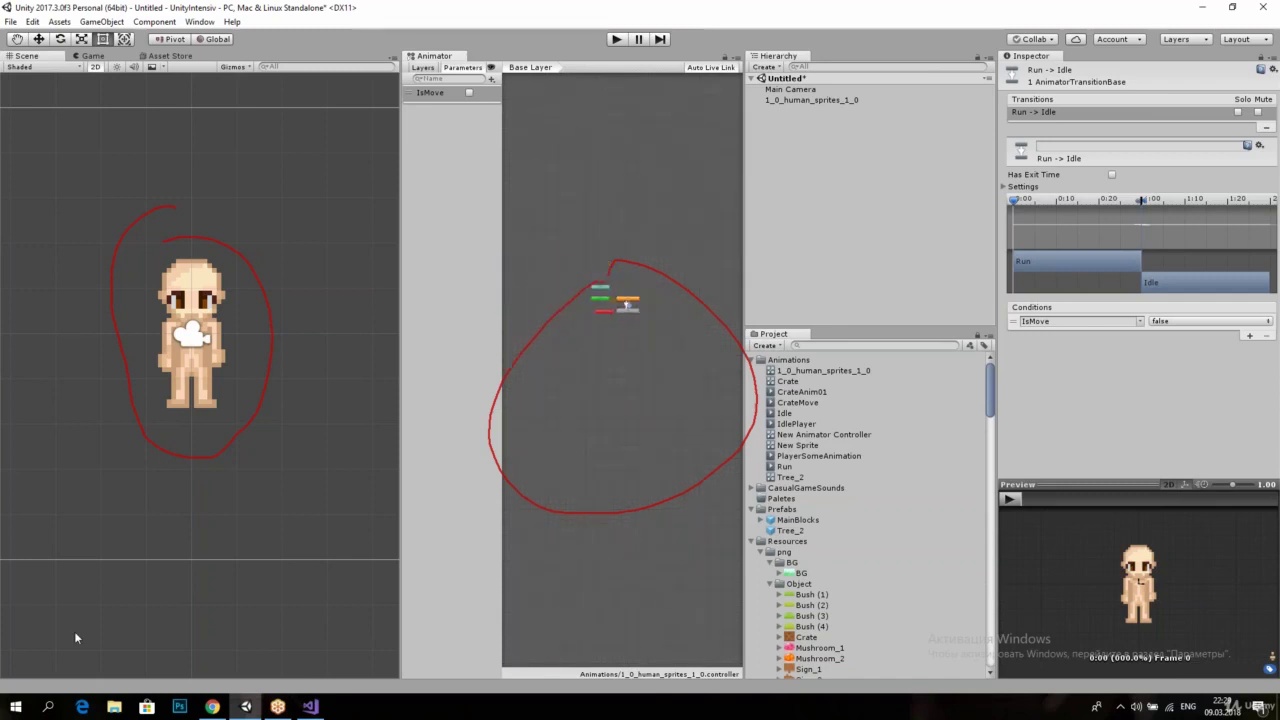
{"action": "mouse_move", "coordinate": [514, 172]}
{"action": "left_mouse_down"}
{"action": "mouse_move", "coordinate": [745, 400]}
{"action": "mouse_move", "coordinate": [512, 175]}
{"action": "left_mouse_up"}
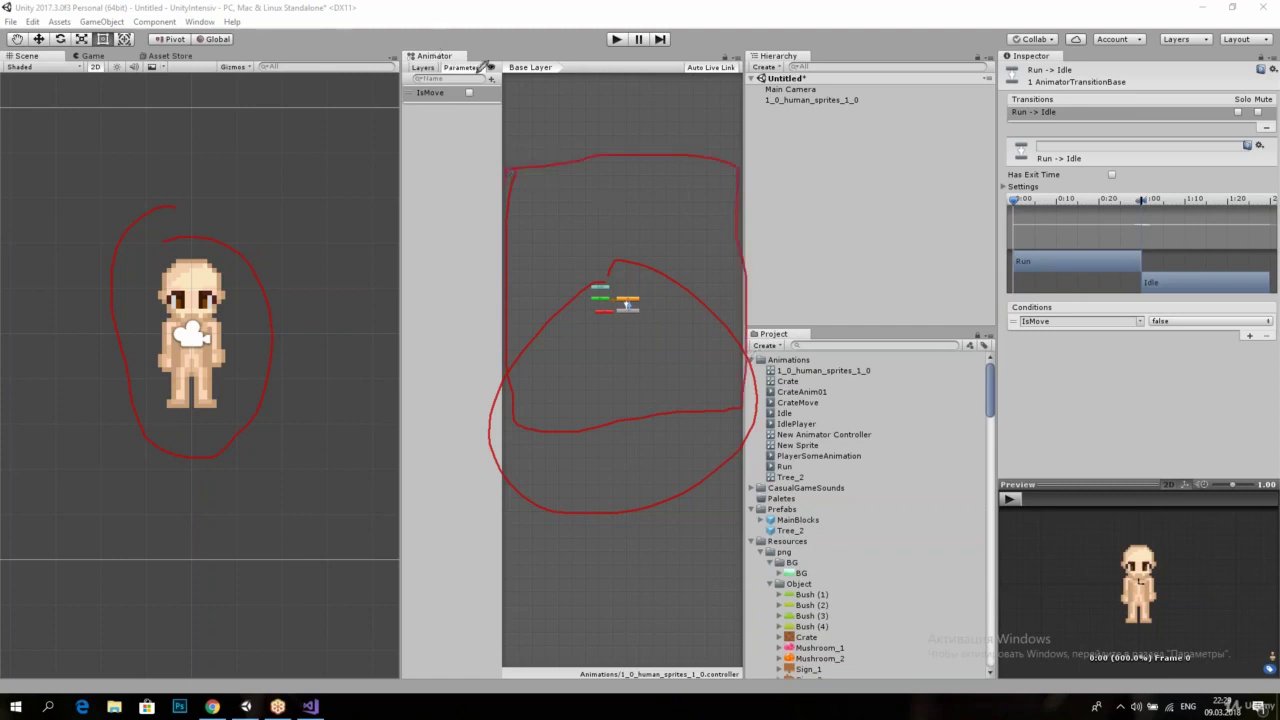
Step: Annotate the IsMove parameter list and the Idle/Run state nodes with pen strokes
{"action": "mouse_move", "coordinate": [477, 72]}
{"action": "left_mouse_down"}
{"action": "mouse_move", "coordinate": [488, 370]}
{"action": "mouse_move", "coordinate": [390, 594]}
{"action": "mouse_move", "coordinate": [415, 86]}
{"action": "left_mouse_up"}
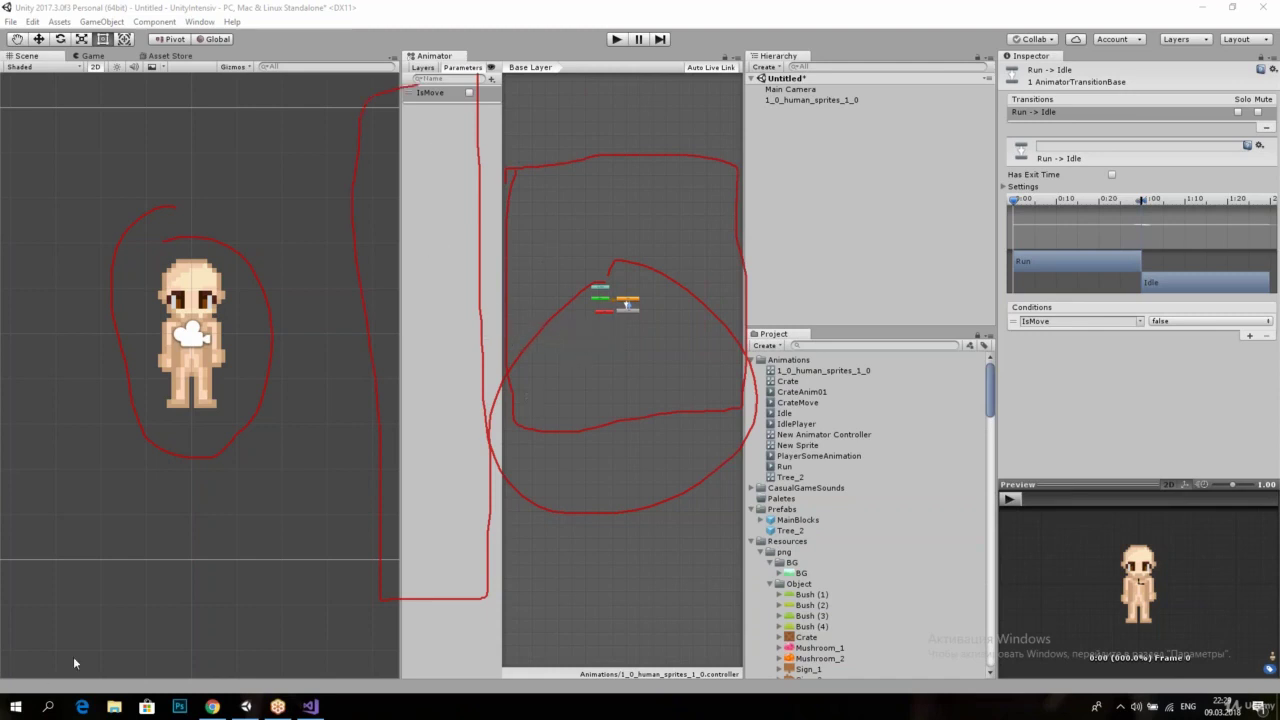
{"action": "mouse_move", "coordinate": [588, 369]}
{"action": "left_mouse_down"}
{"action": "mouse_move", "coordinate": [620, 263]}
{"action": "mouse_move", "coordinate": [714, 198]}
{"action": "mouse_move", "coordinate": [546, 326]}
{"action": "mouse_move", "coordinate": [532, 264]}
{"action": "left_mouse_up"}
{"action": "mouse_move", "coordinate": [614, 200]}
{"action": "left_mouse_down"}
{"action": "mouse_move", "coordinate": [584, 174]}
{"action": "mouse_move", "coordinate": [550, 345]}
{"action": "left_mouse_up"}
{"action": "left_click_drag", "start_coordinate": [535, 405], "coordinate": [640, 398]}
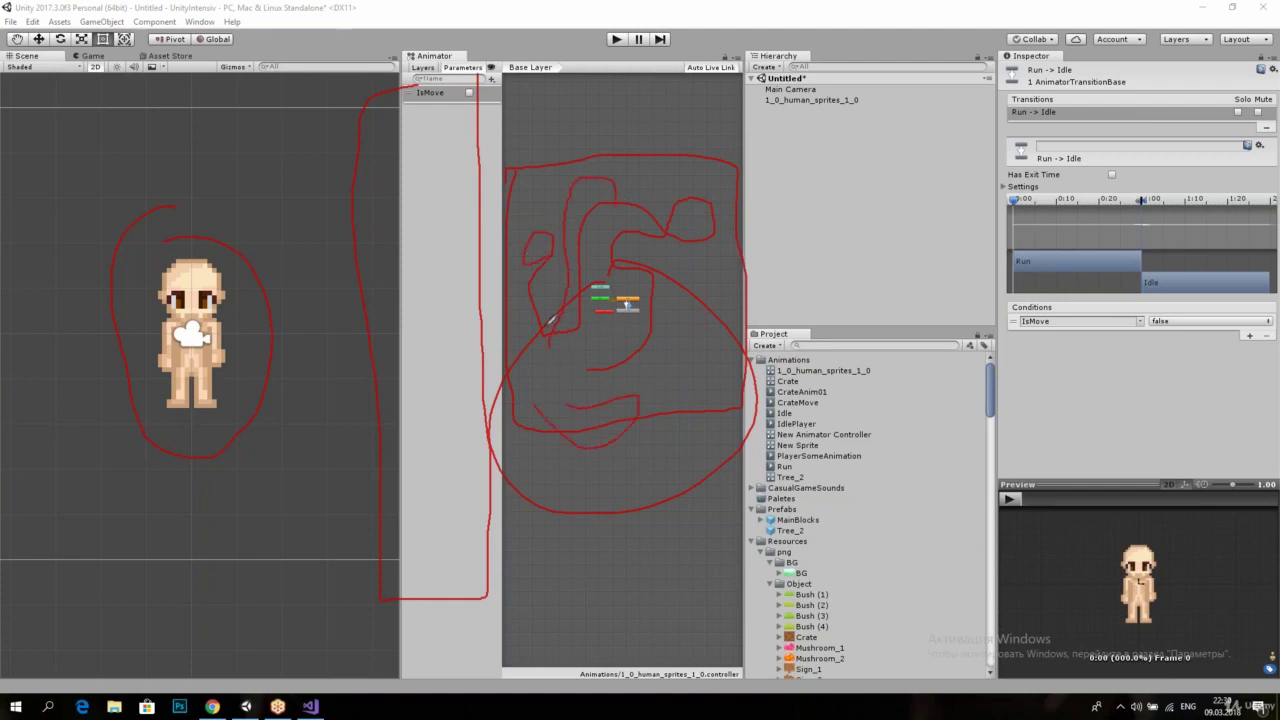
{"action": "left_click_drag", "start_coordinate": [551, 320], "coordinate": [624, 366]}
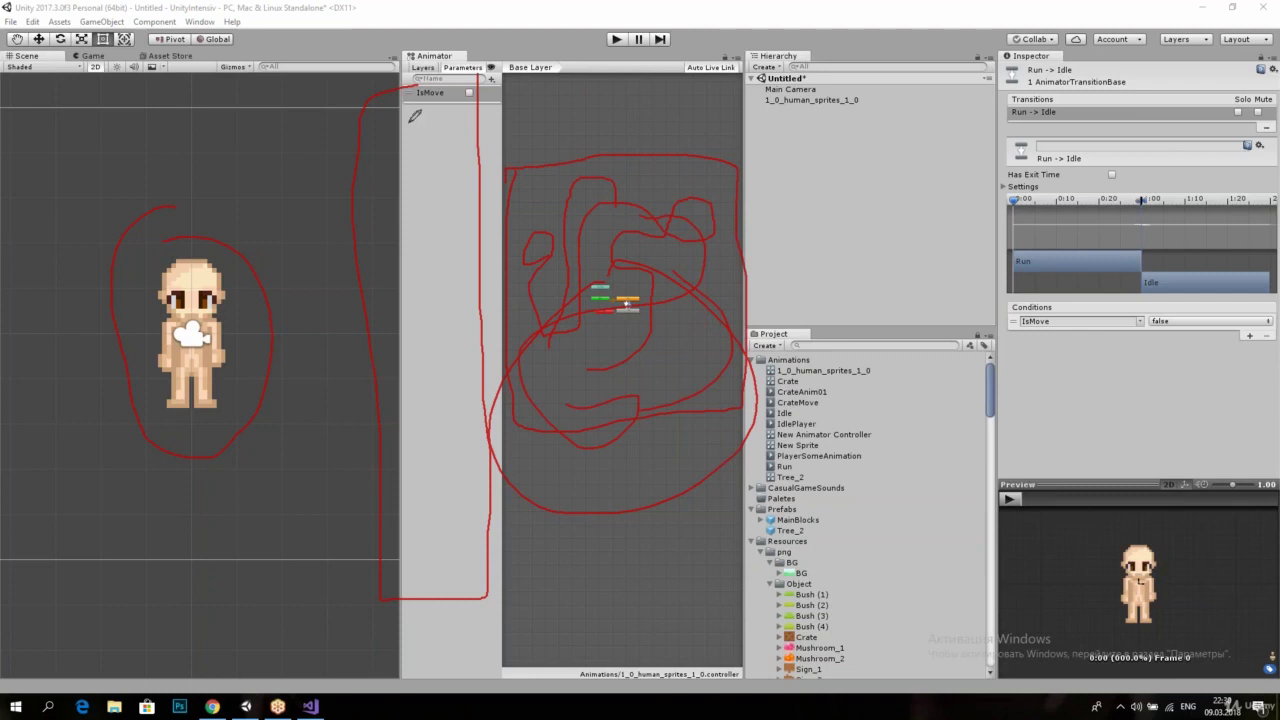
{"action": "left_click_drag", "start_coordinate": [407, 122], "coordinate": [405, 410]}
{"action": "left_click_drag", "start_coordinate": [486, 400], "coordinate": [484, 268]}
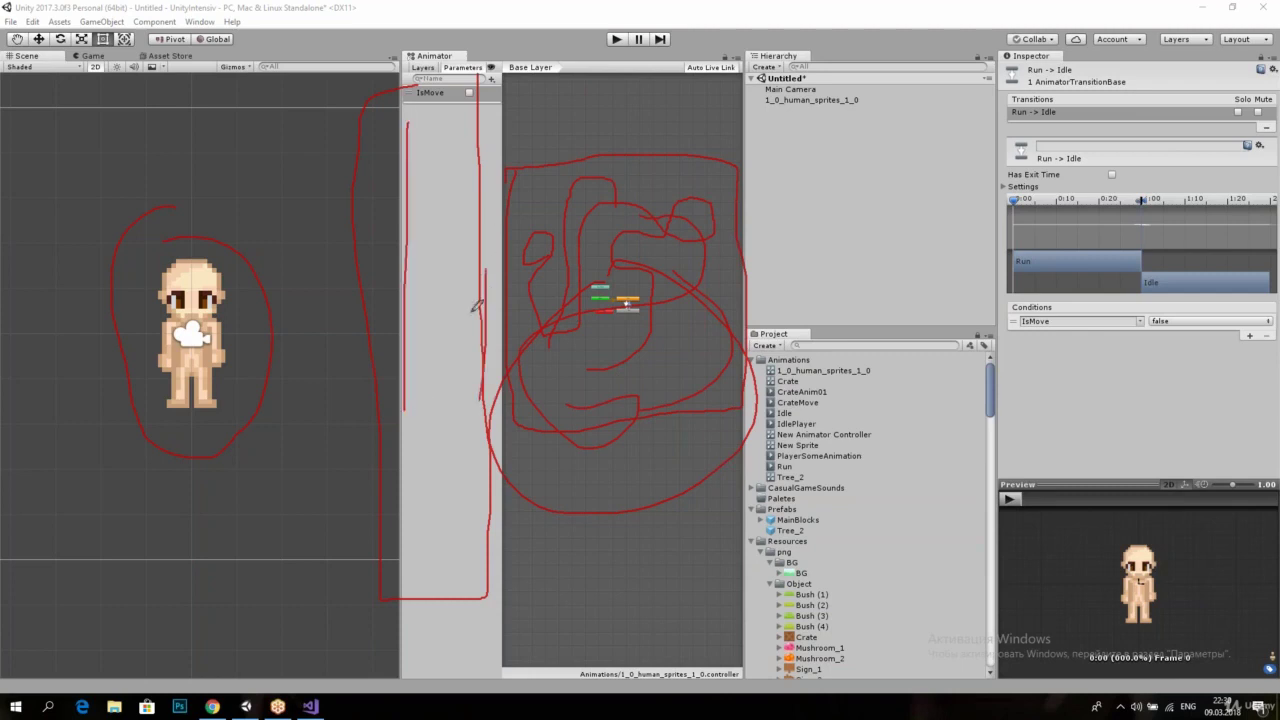
Step: Exit drawing mode and close the Animator tab via its Close Tab option
{"action": "left_click", "coordinate": [471, 380]}
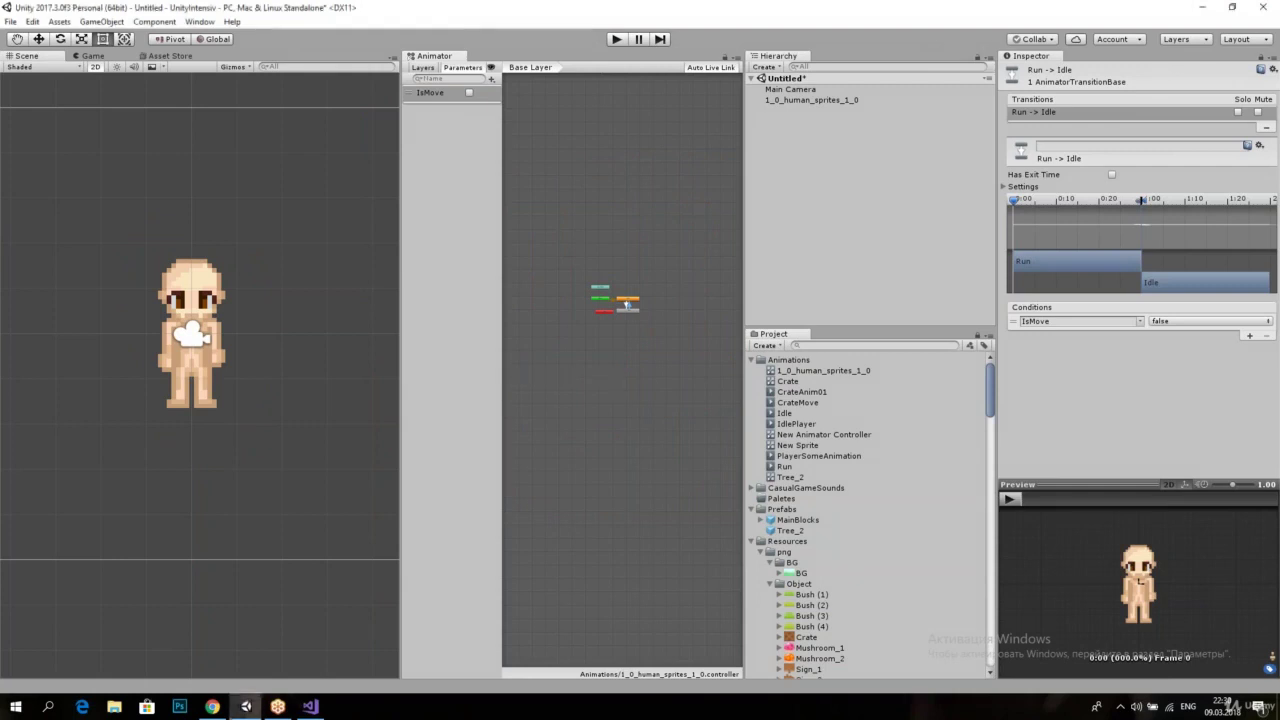
{"action": "right_click", "coordinate": [430, 57]}
{"action": "left_click", "coordinate": [464, 77]}
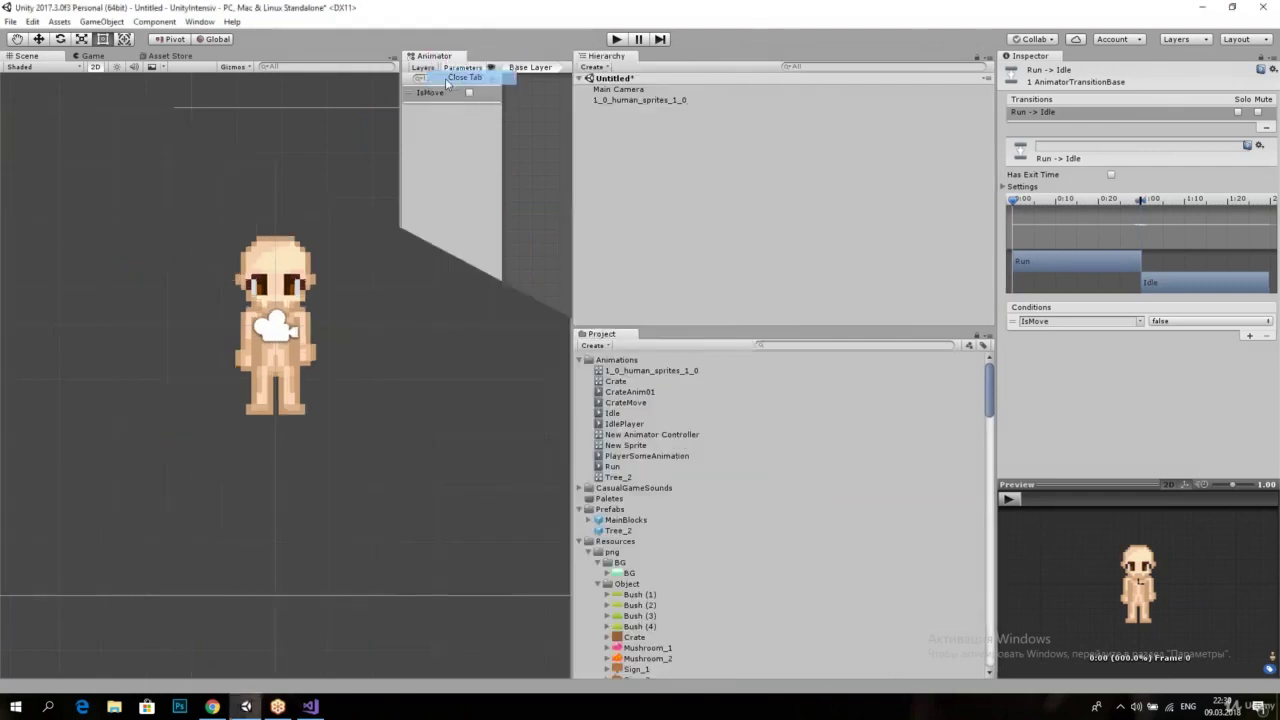